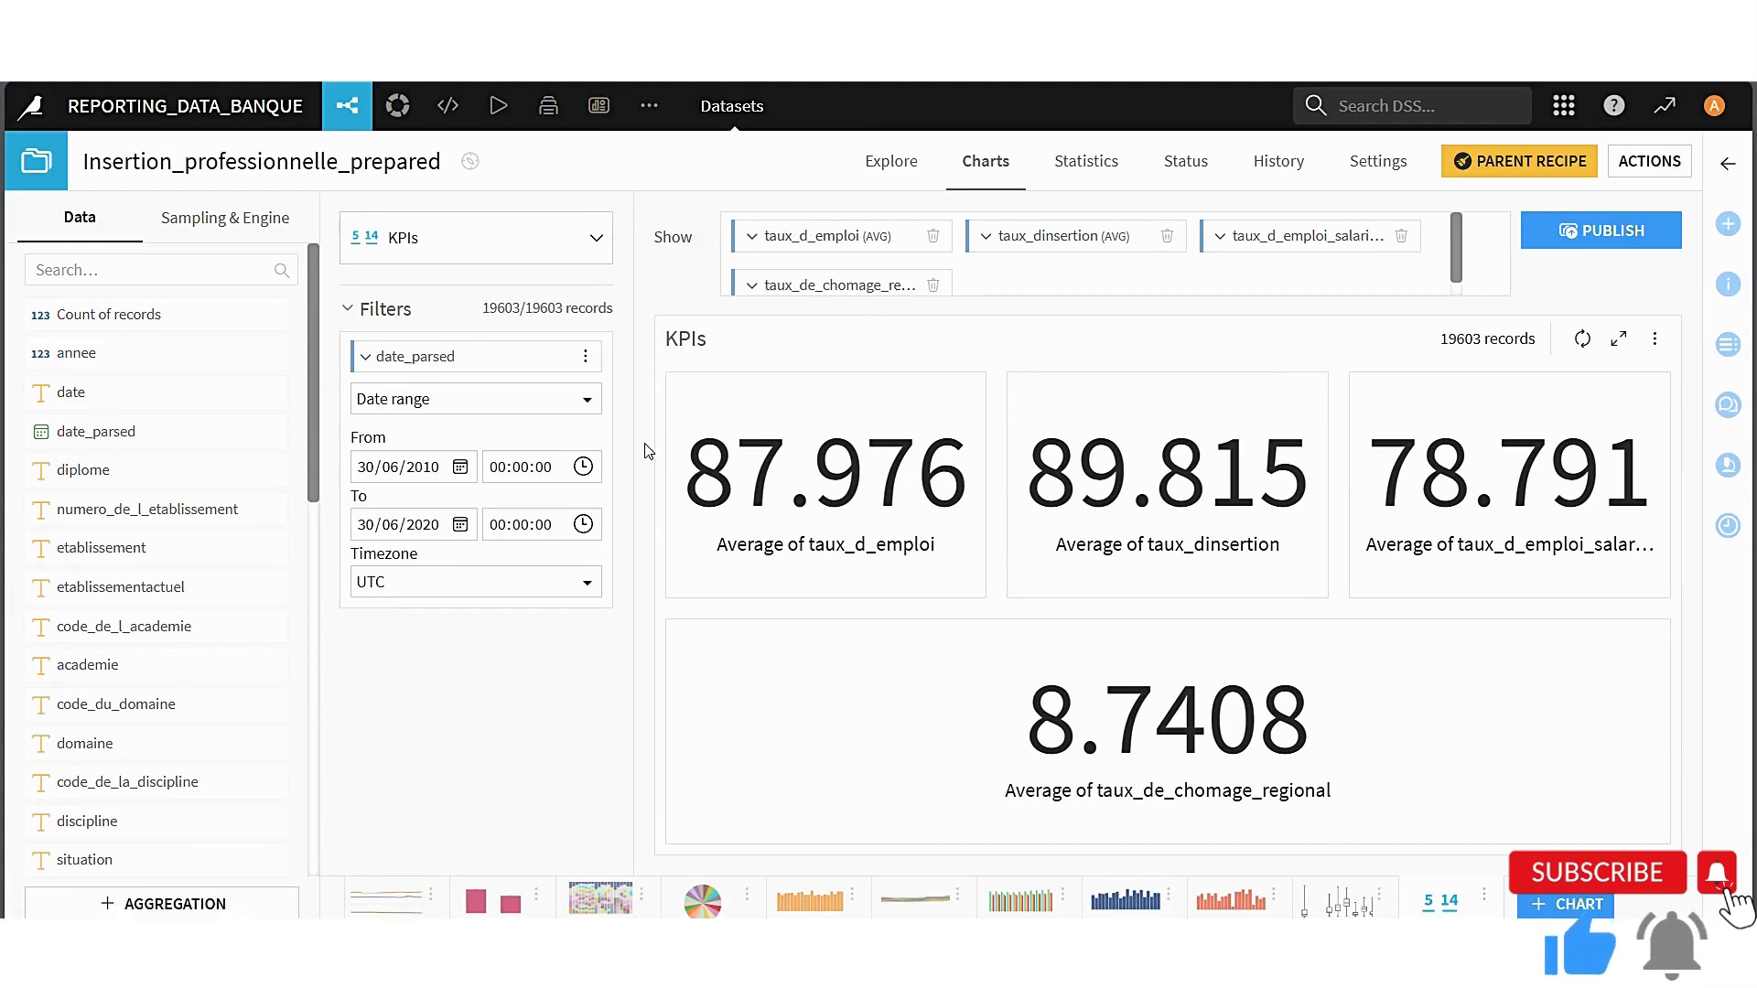
Open the project's flow and clear the dataset selection to view both the Dashboard and Banque_data zones
mouse_move(647, 115)
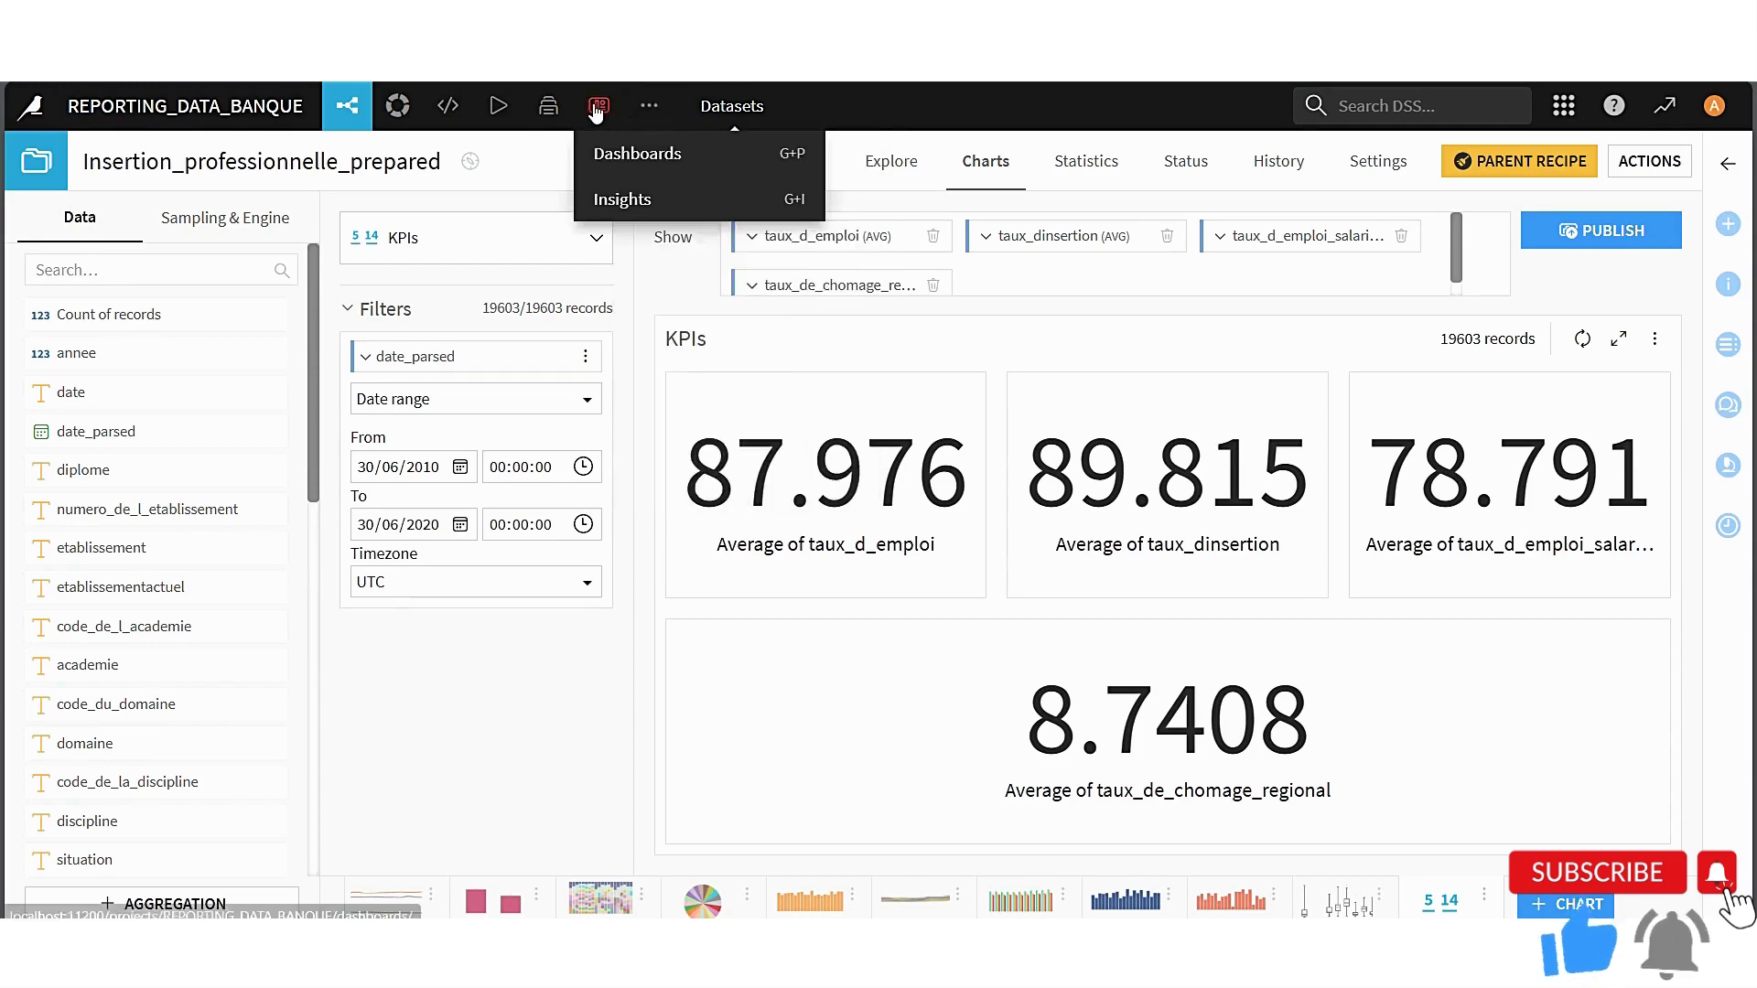
left_click(341, 103)
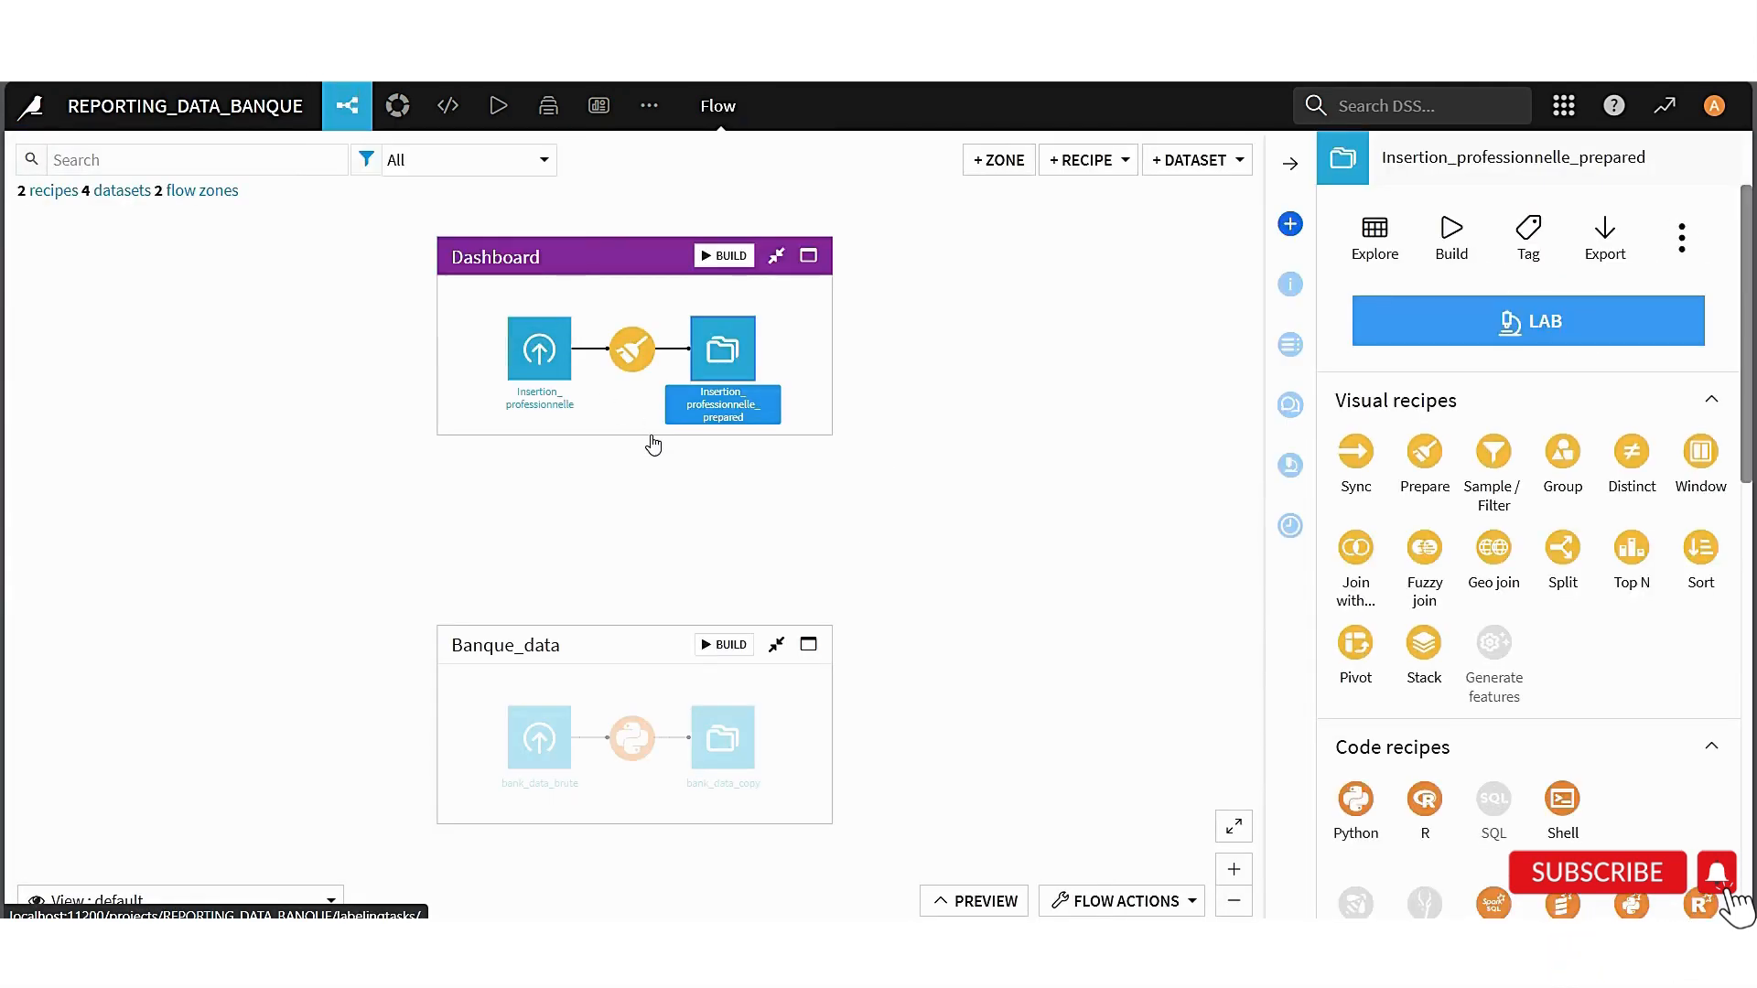
left_click(623, 453)
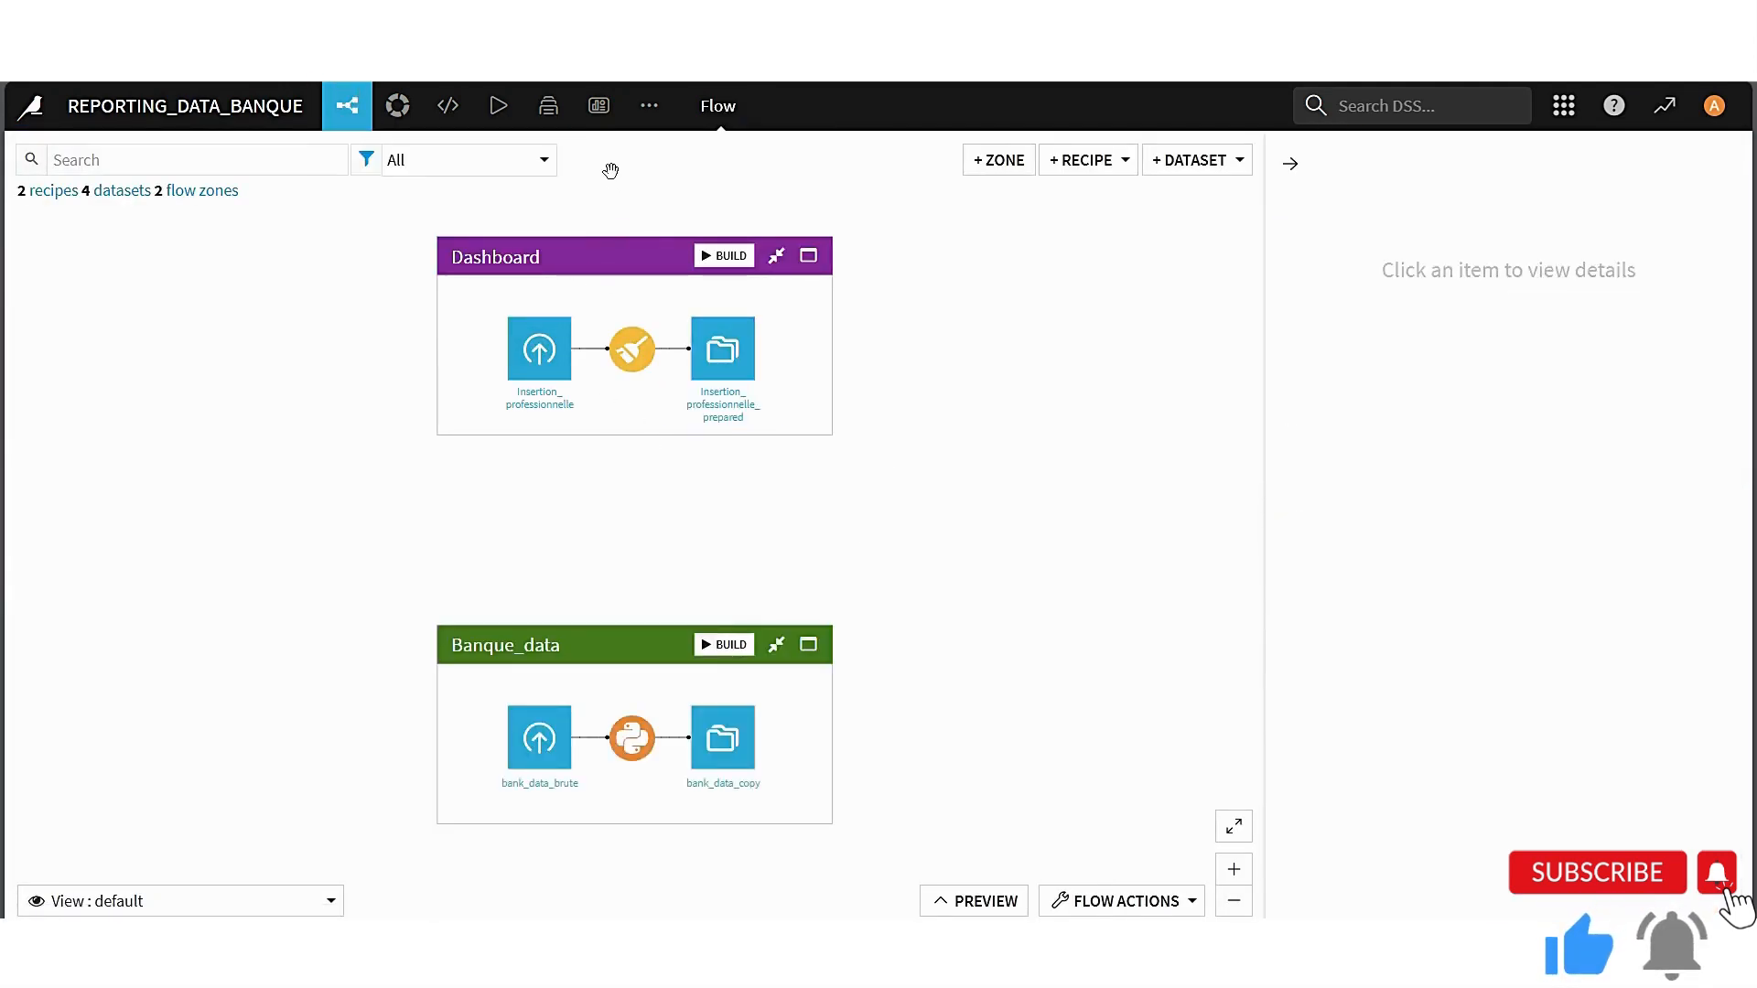
Create a new dashboard named Dash_Insertion_Pro from the project's dashboards list
mouse_move(599, 108)
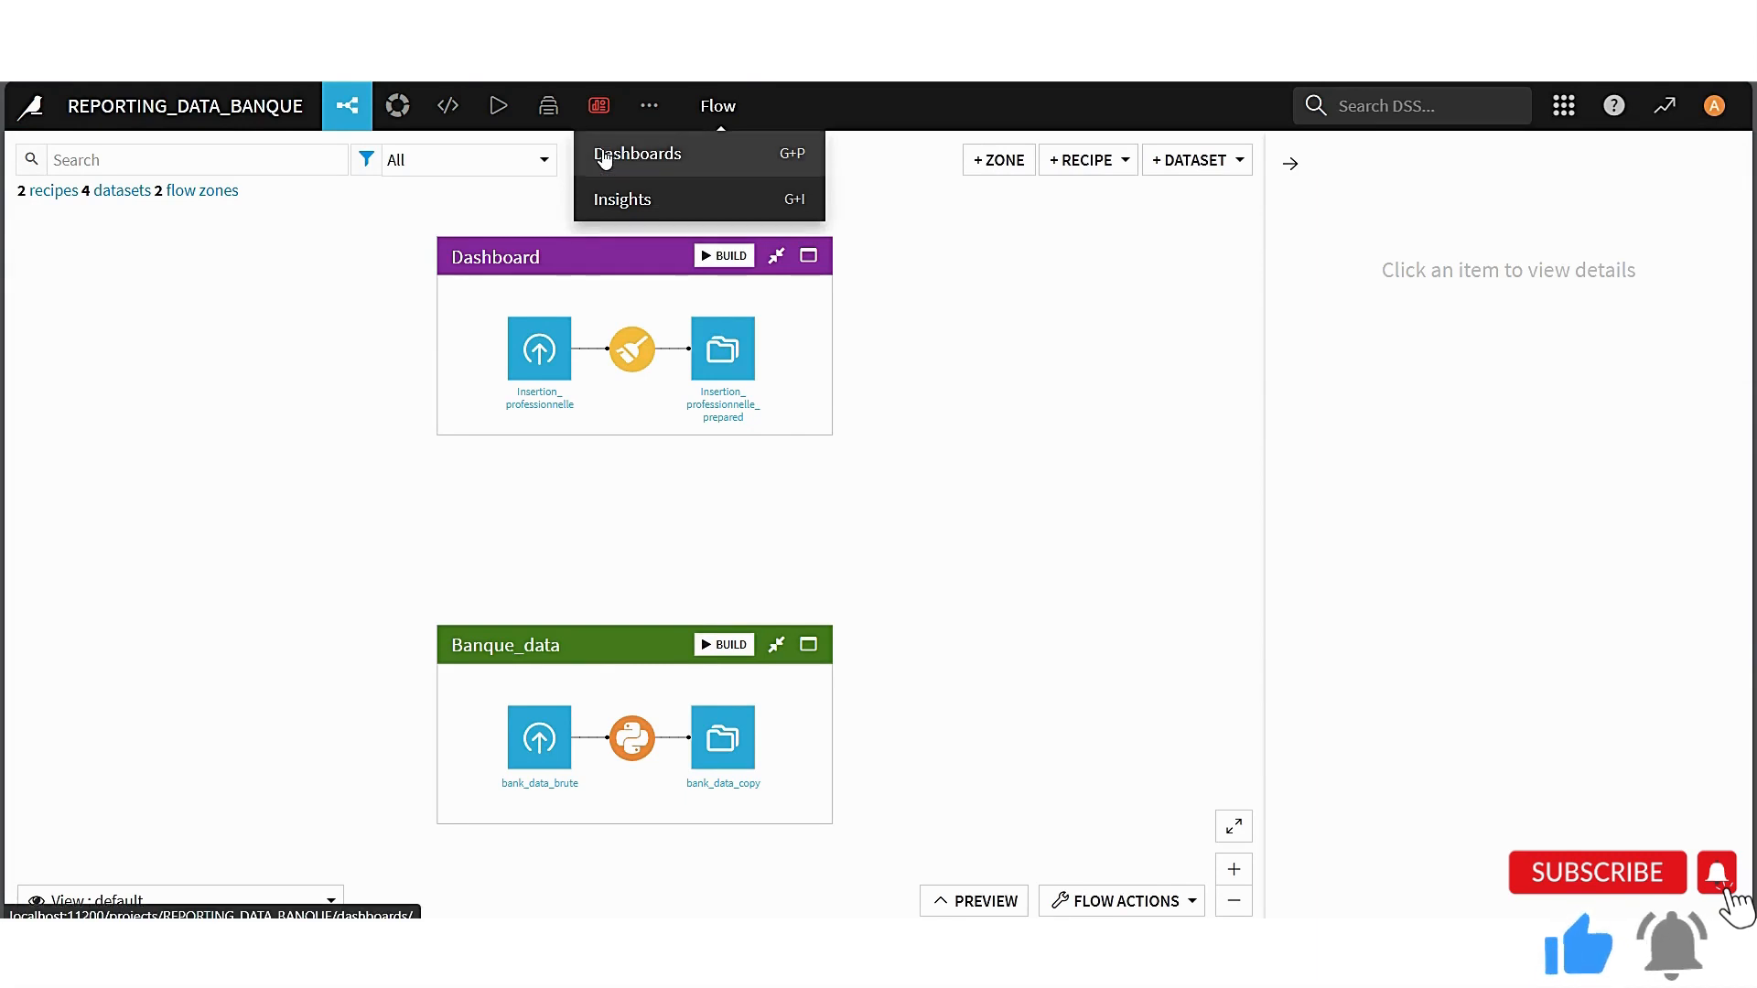
left_click(604, 154)
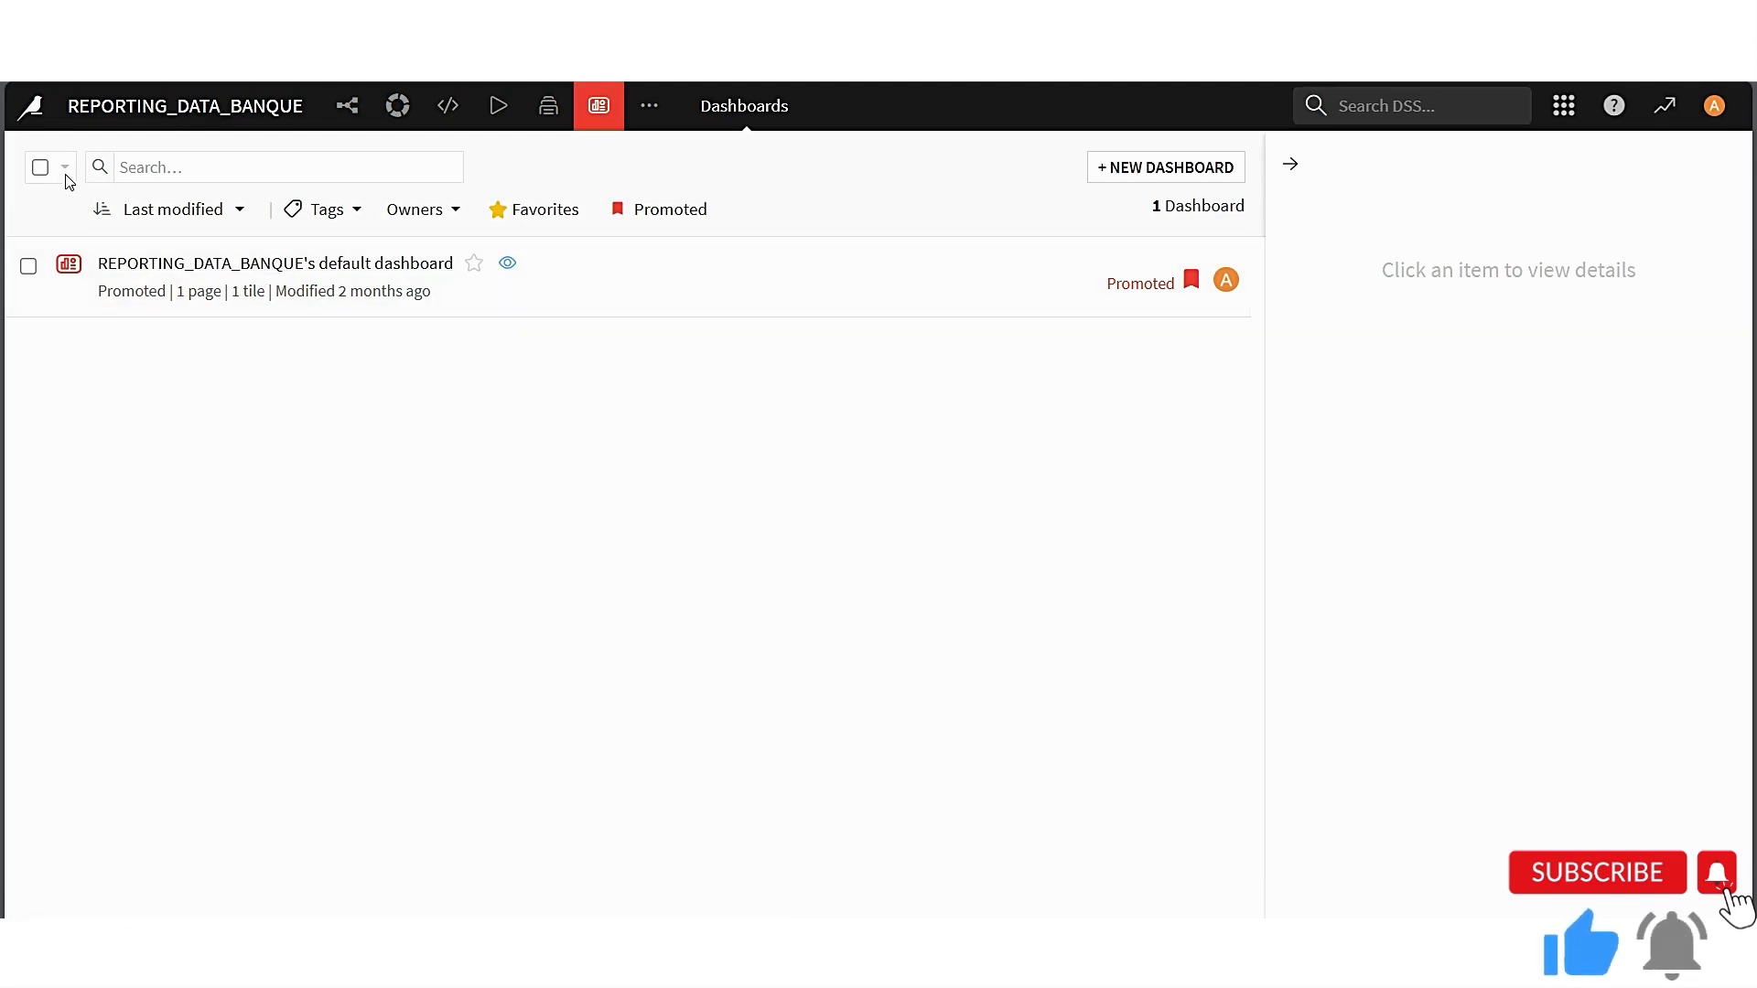
left_click(1180, 167)
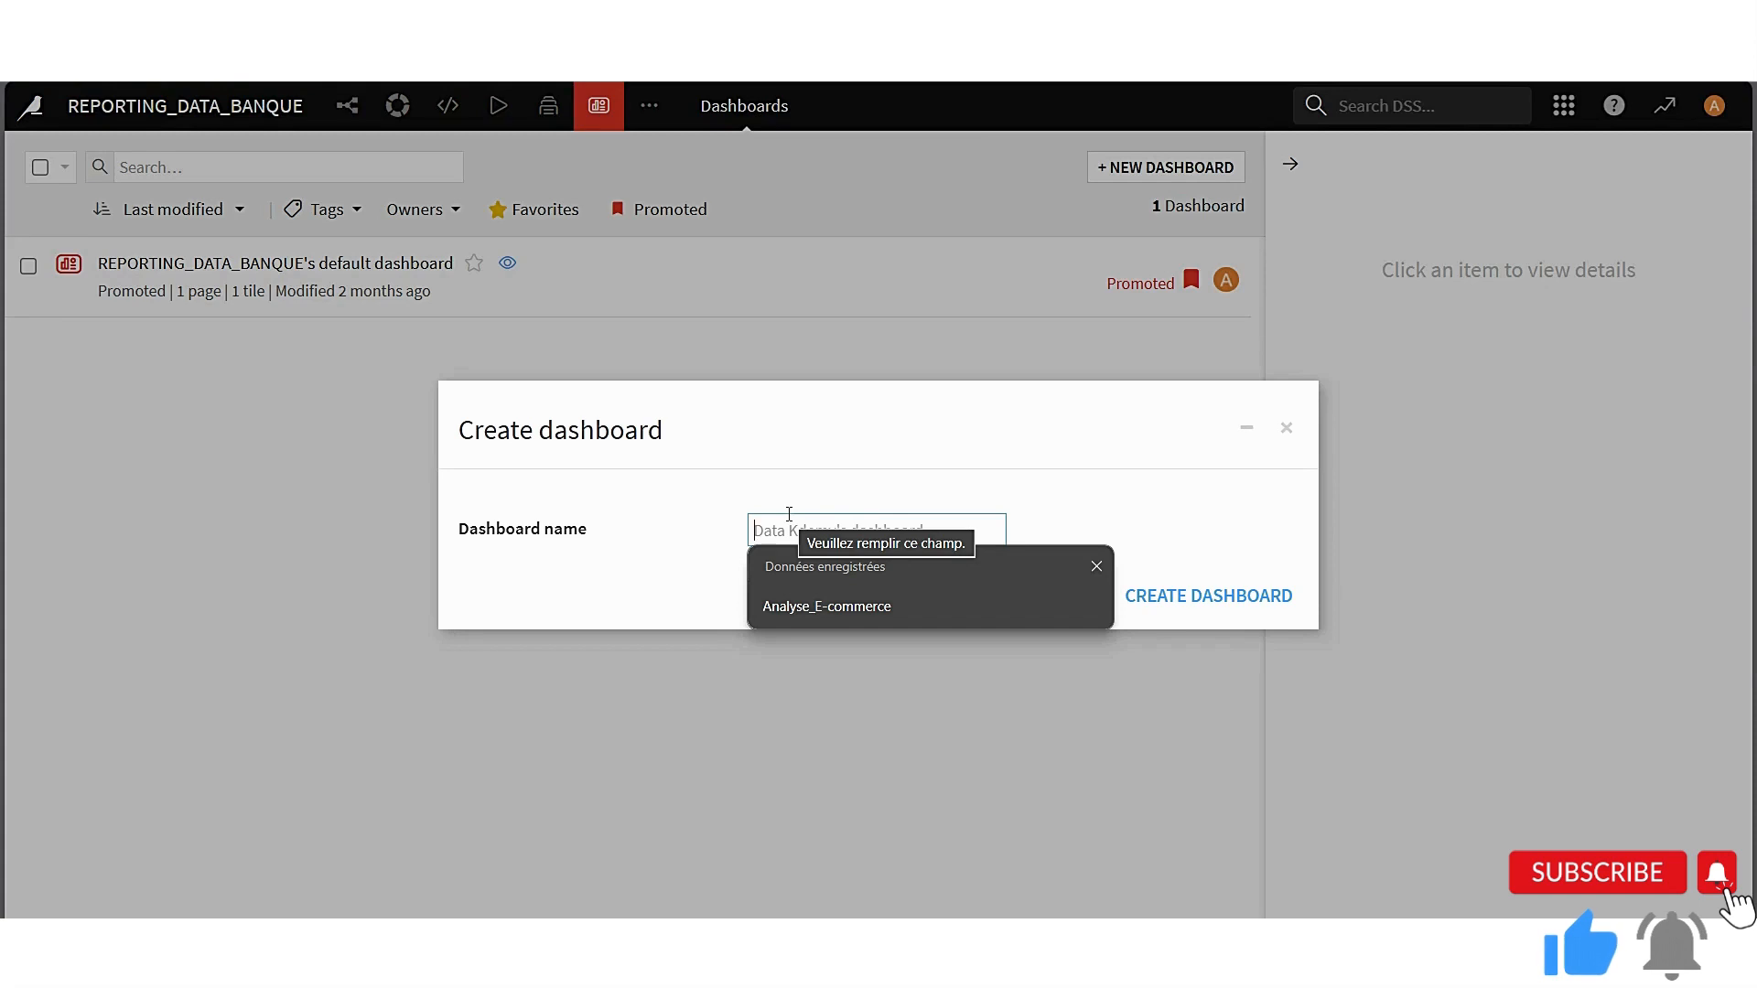
type("Dash_Insertion_Pro")
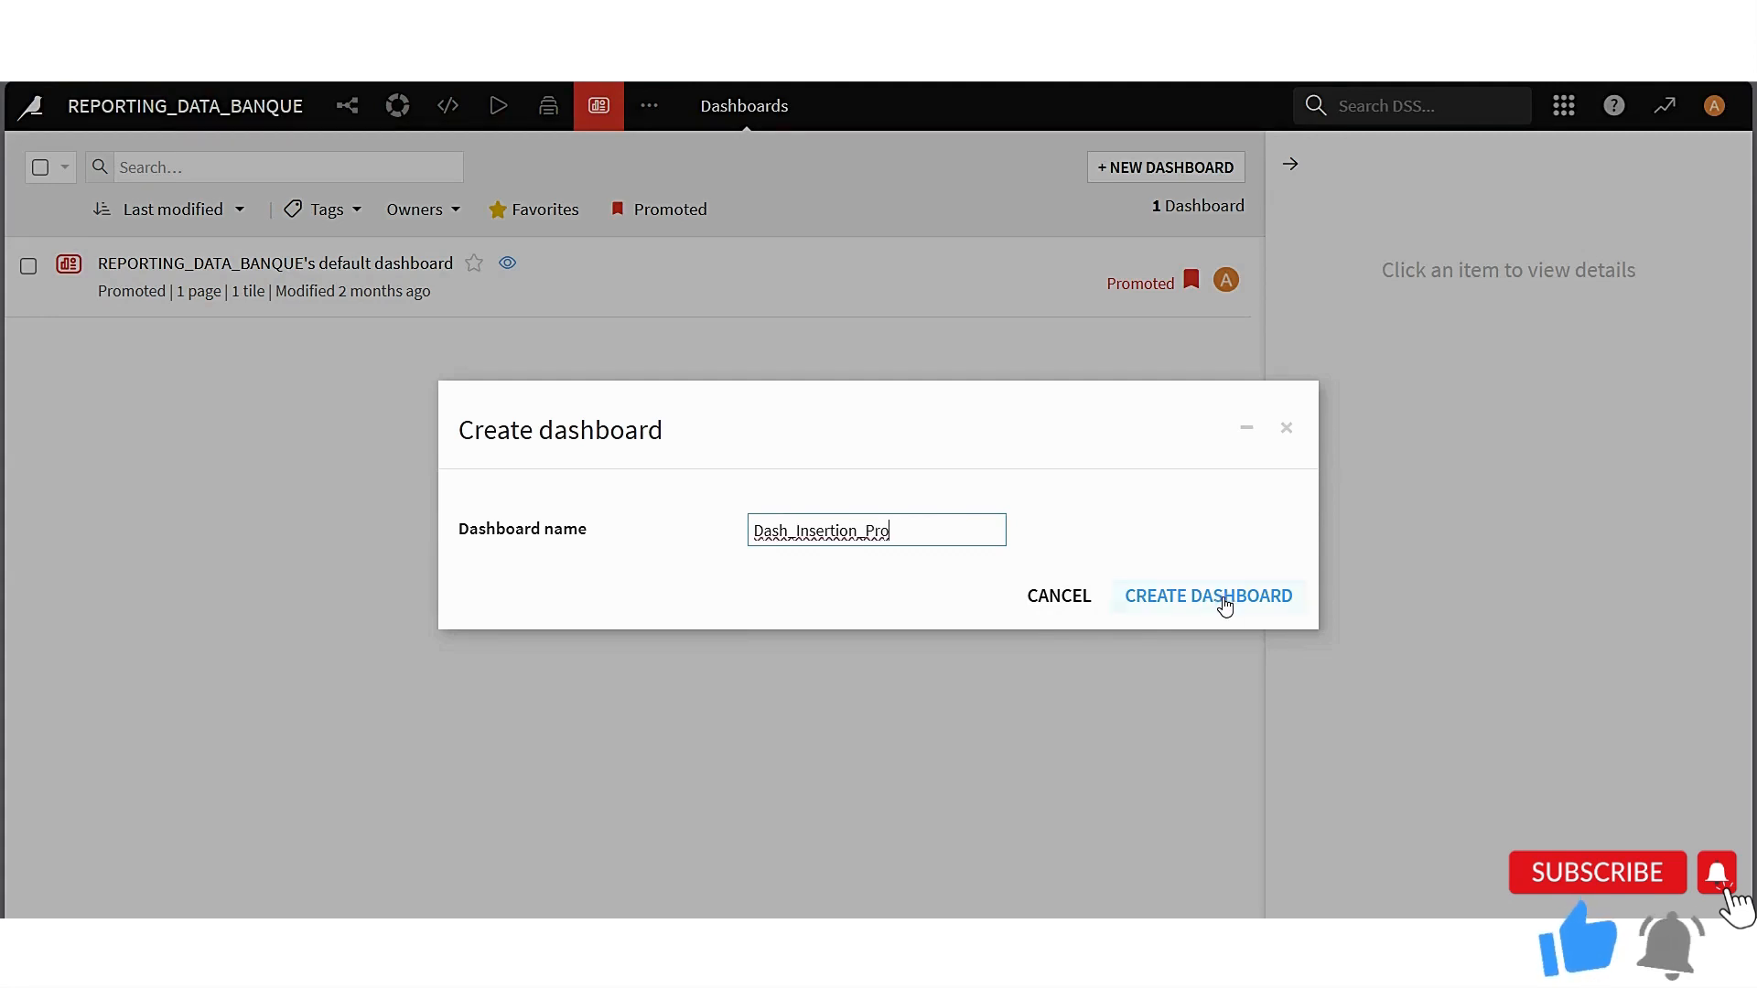
left_click(1221, 600)
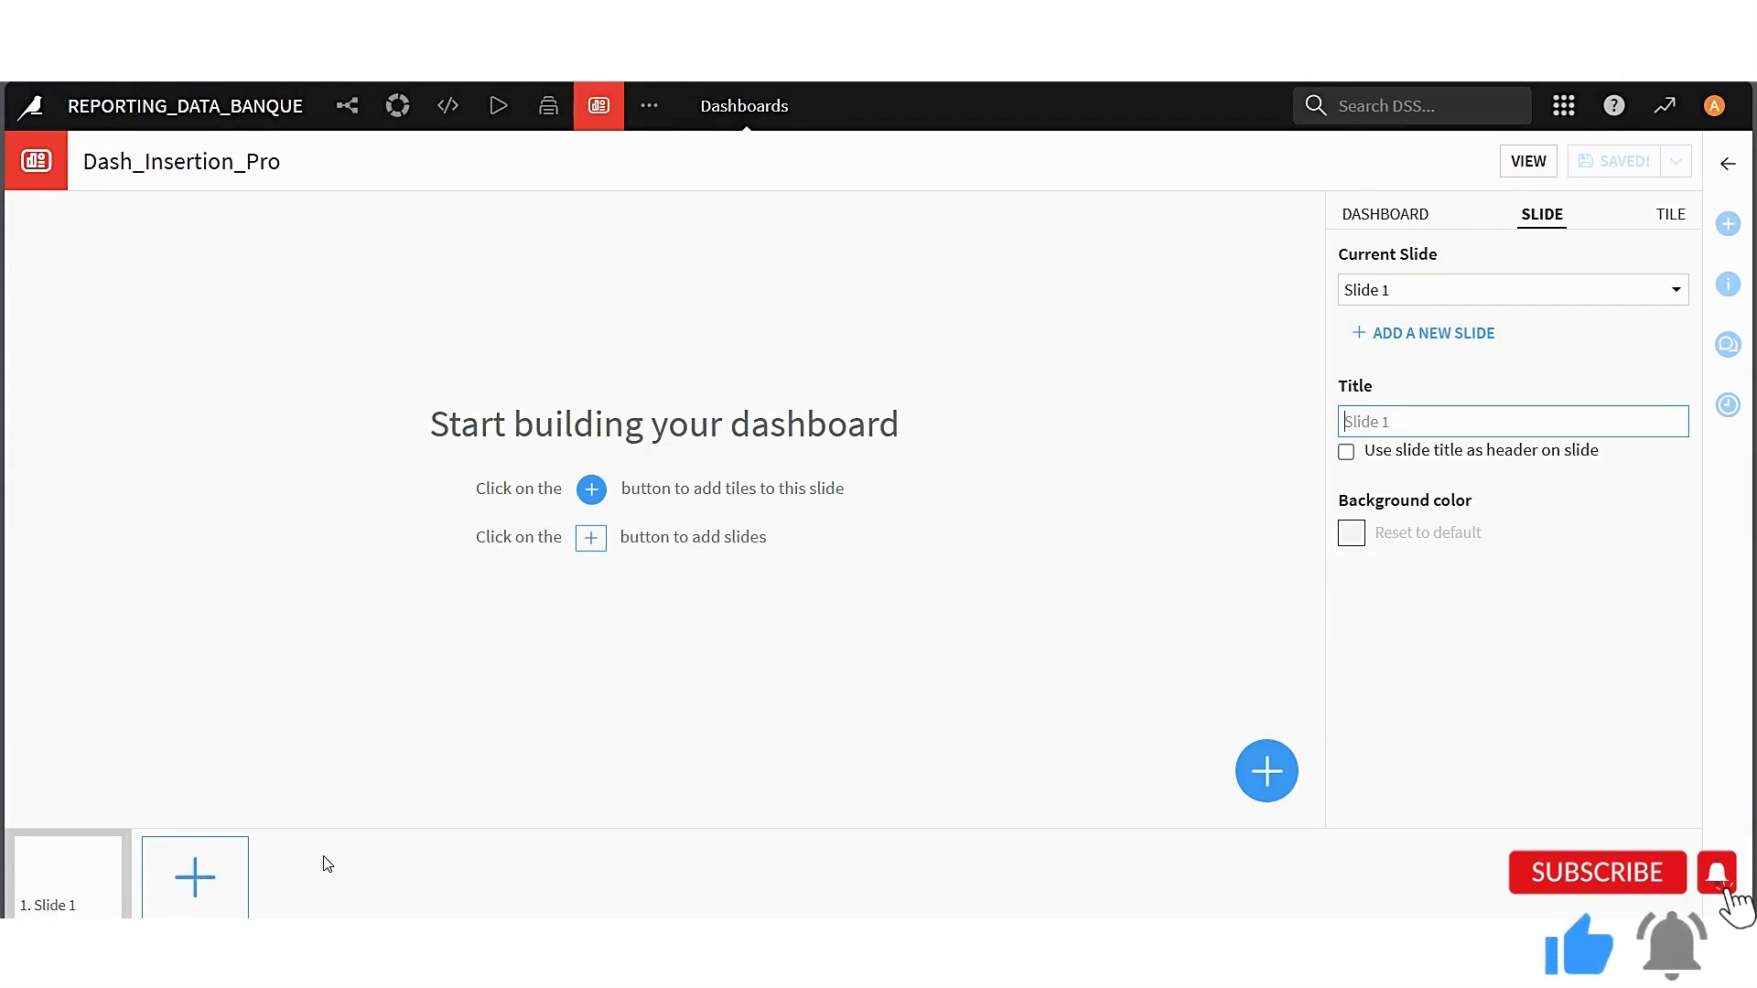
Duplicate the dashboard's browser tab and open the charts of the Insertion_professionnelle_prepared dataset from the flow in the copy
left_click(588, 841)
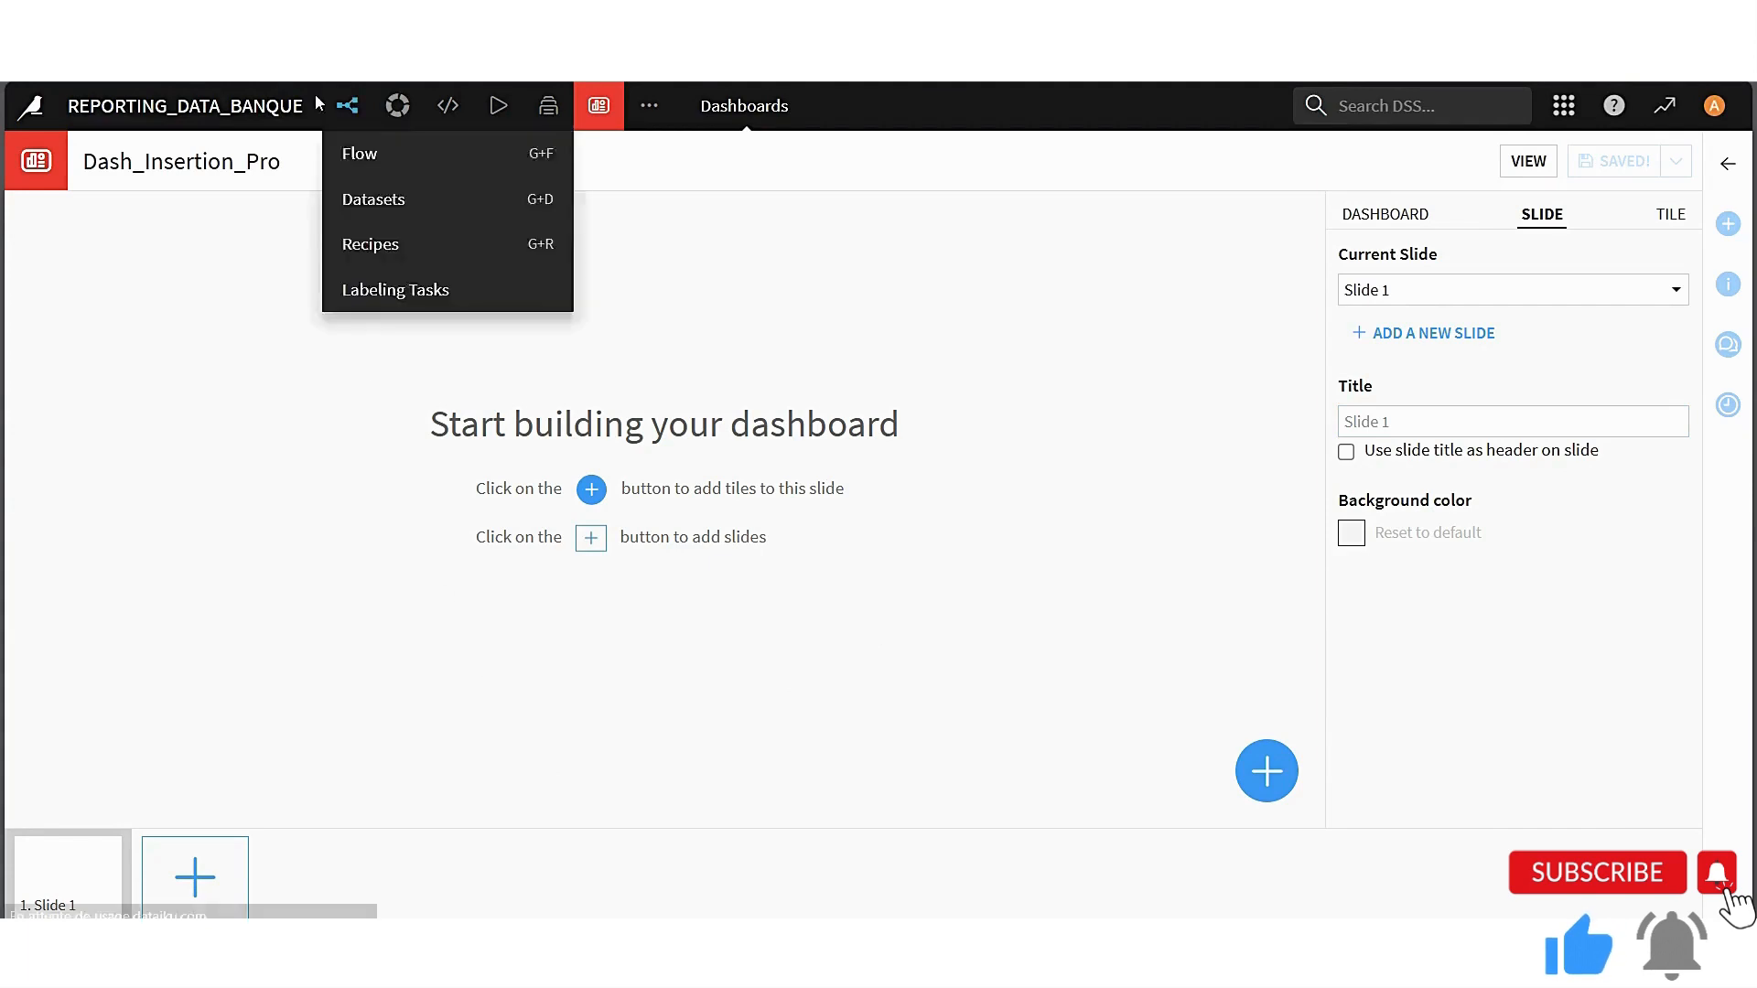
right_click(244, 59)
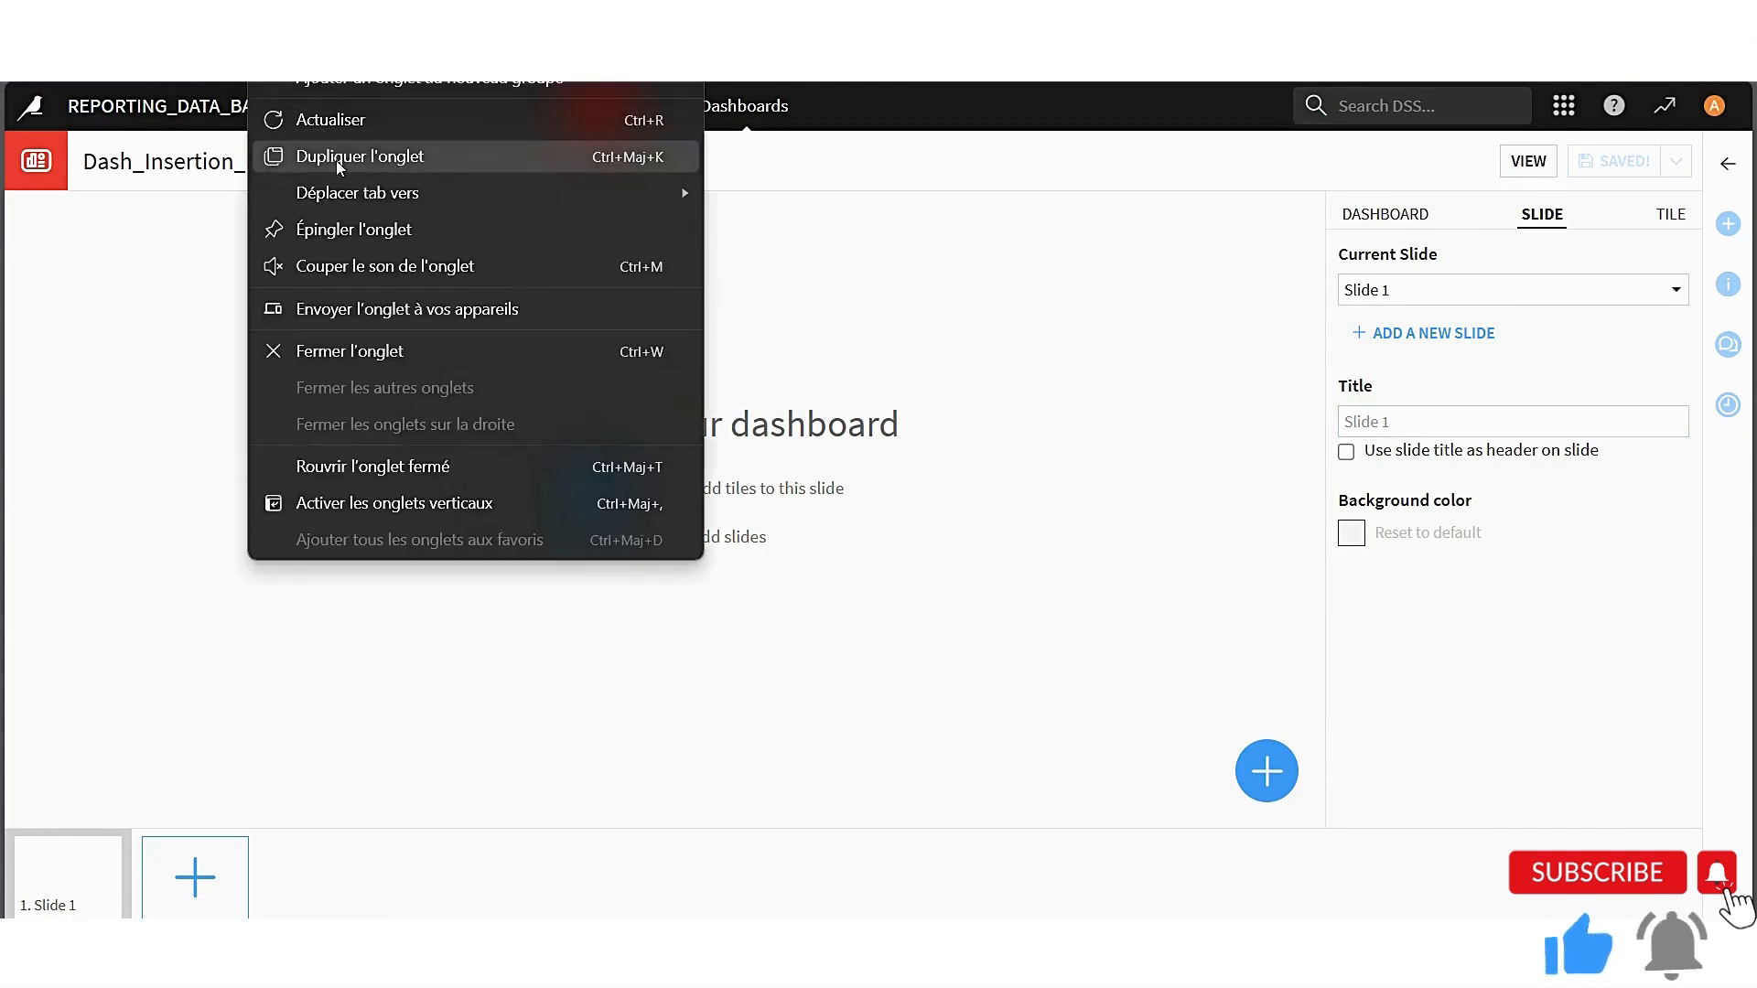
left_click(334, 159)
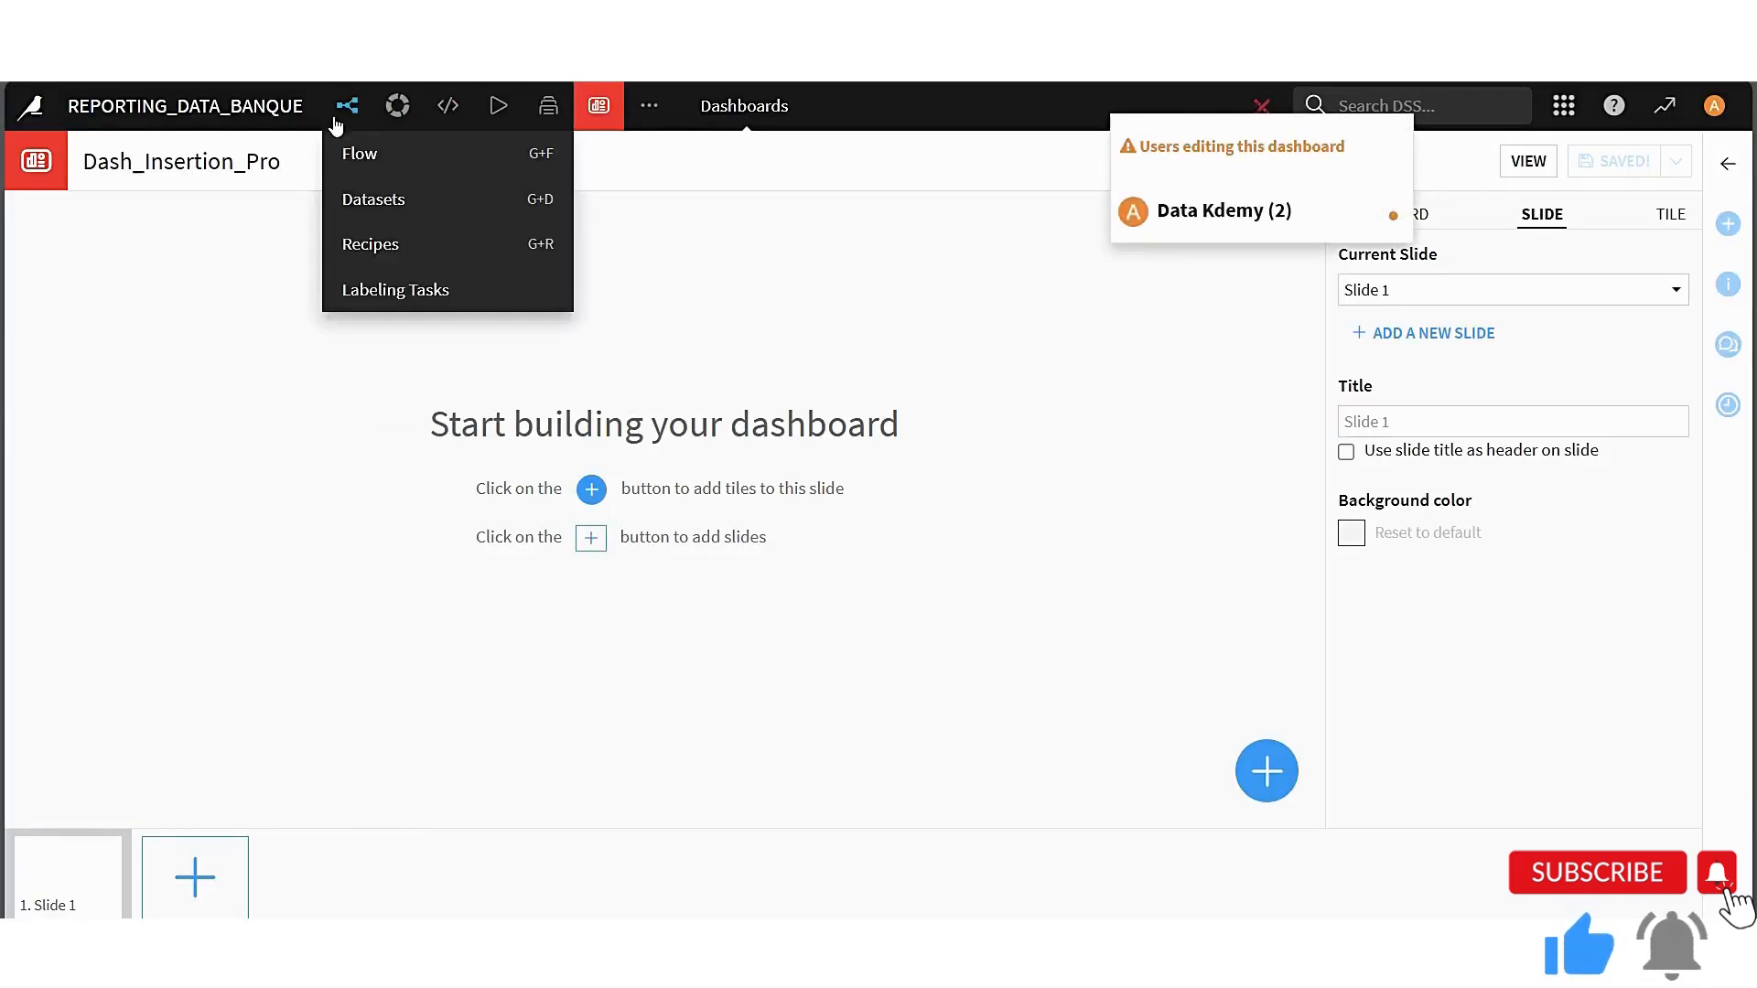
left_click(348, 109)
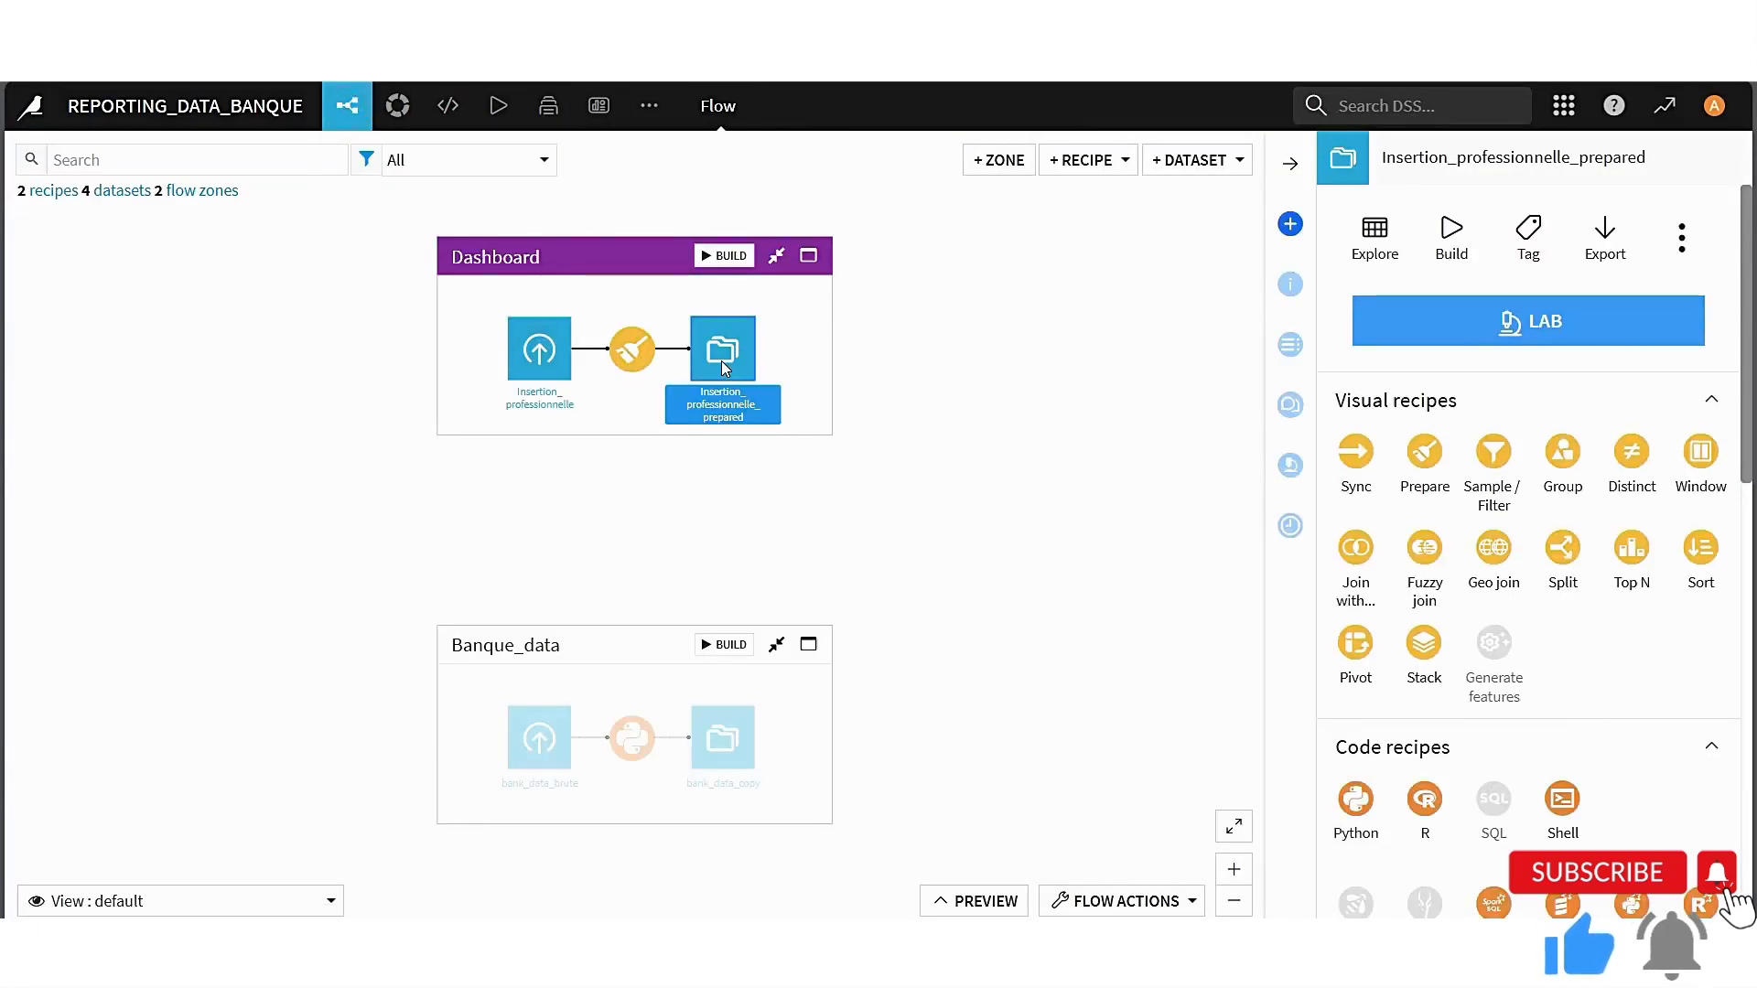
double_click(725, 369)
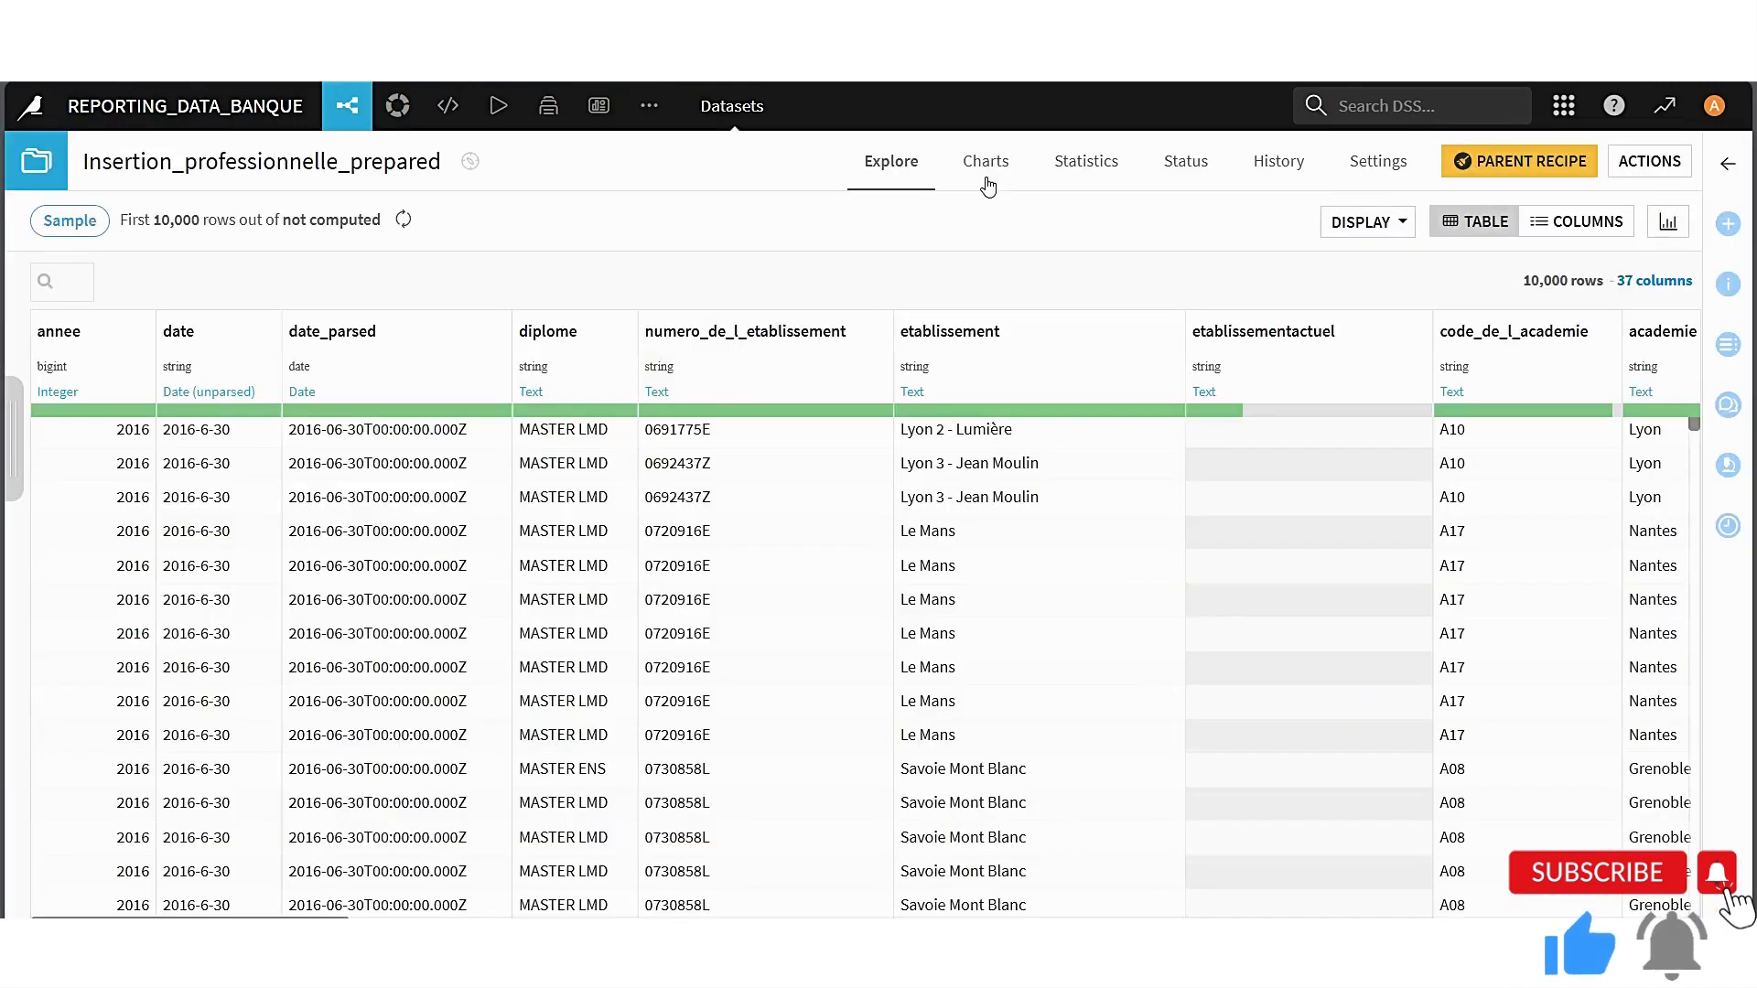
left_click(985, 170)
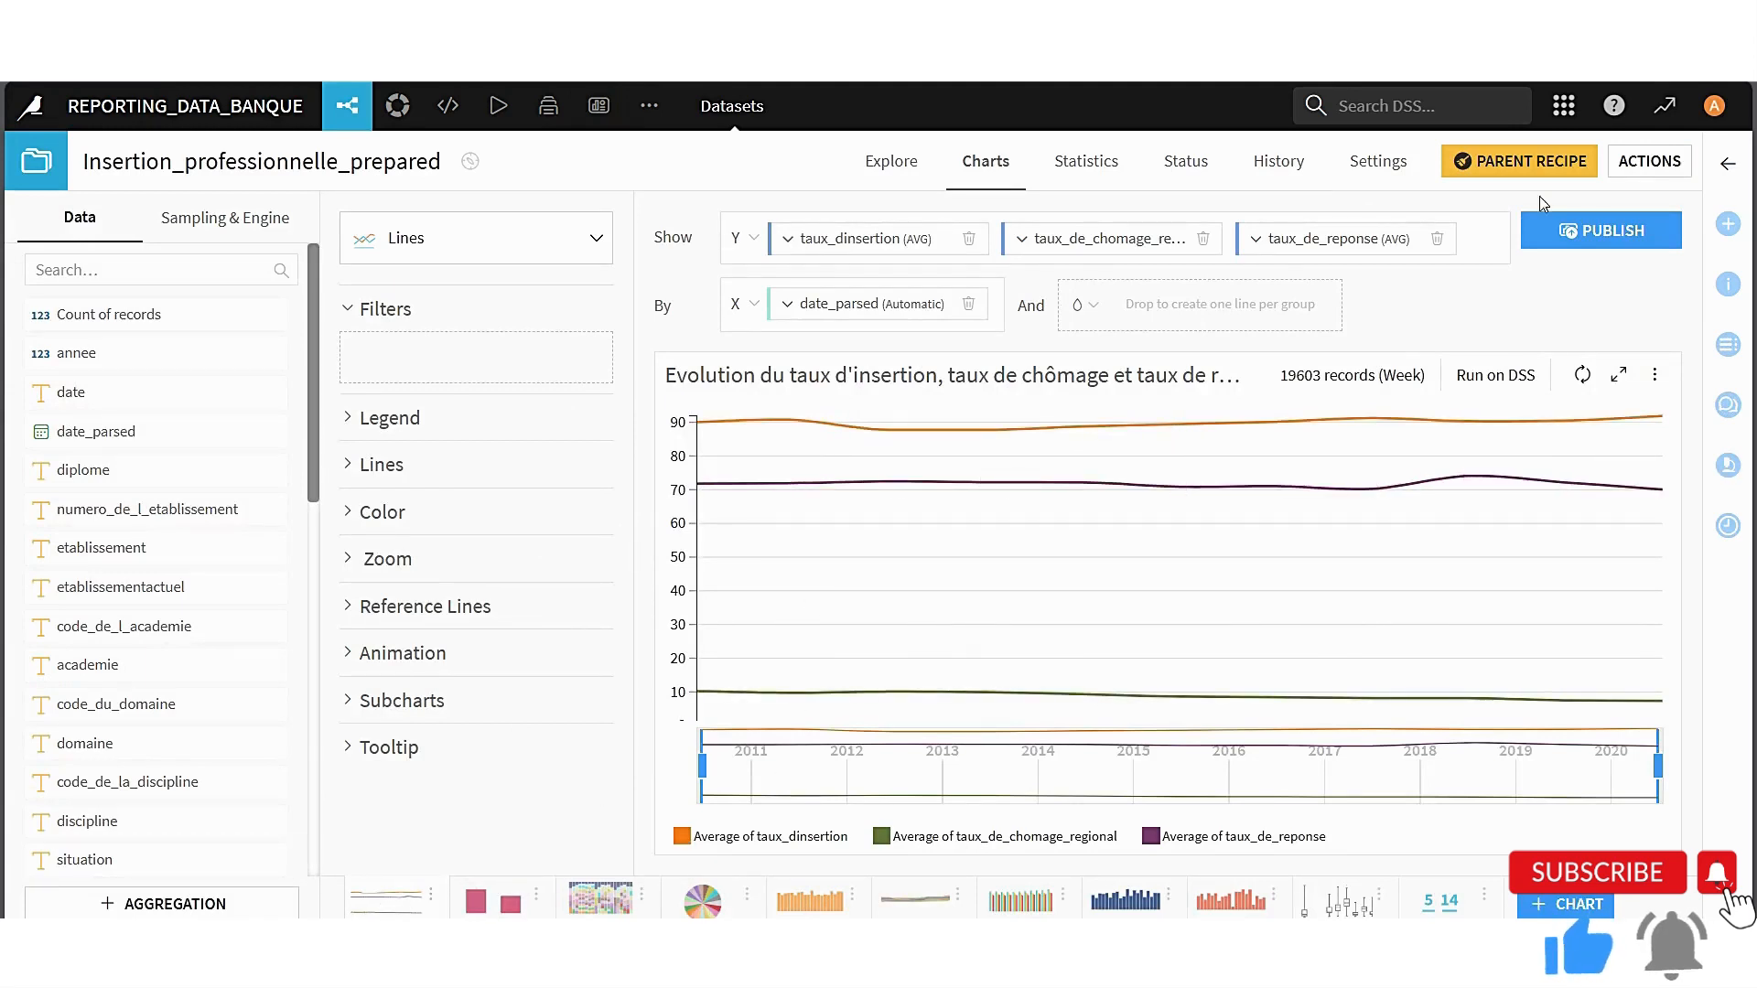
Start publishing the dataset's charts, adding Répartition des diplômes and taux_dinsertion par discipline et par etablissement to the selected line chart
left_click(1608, 233)
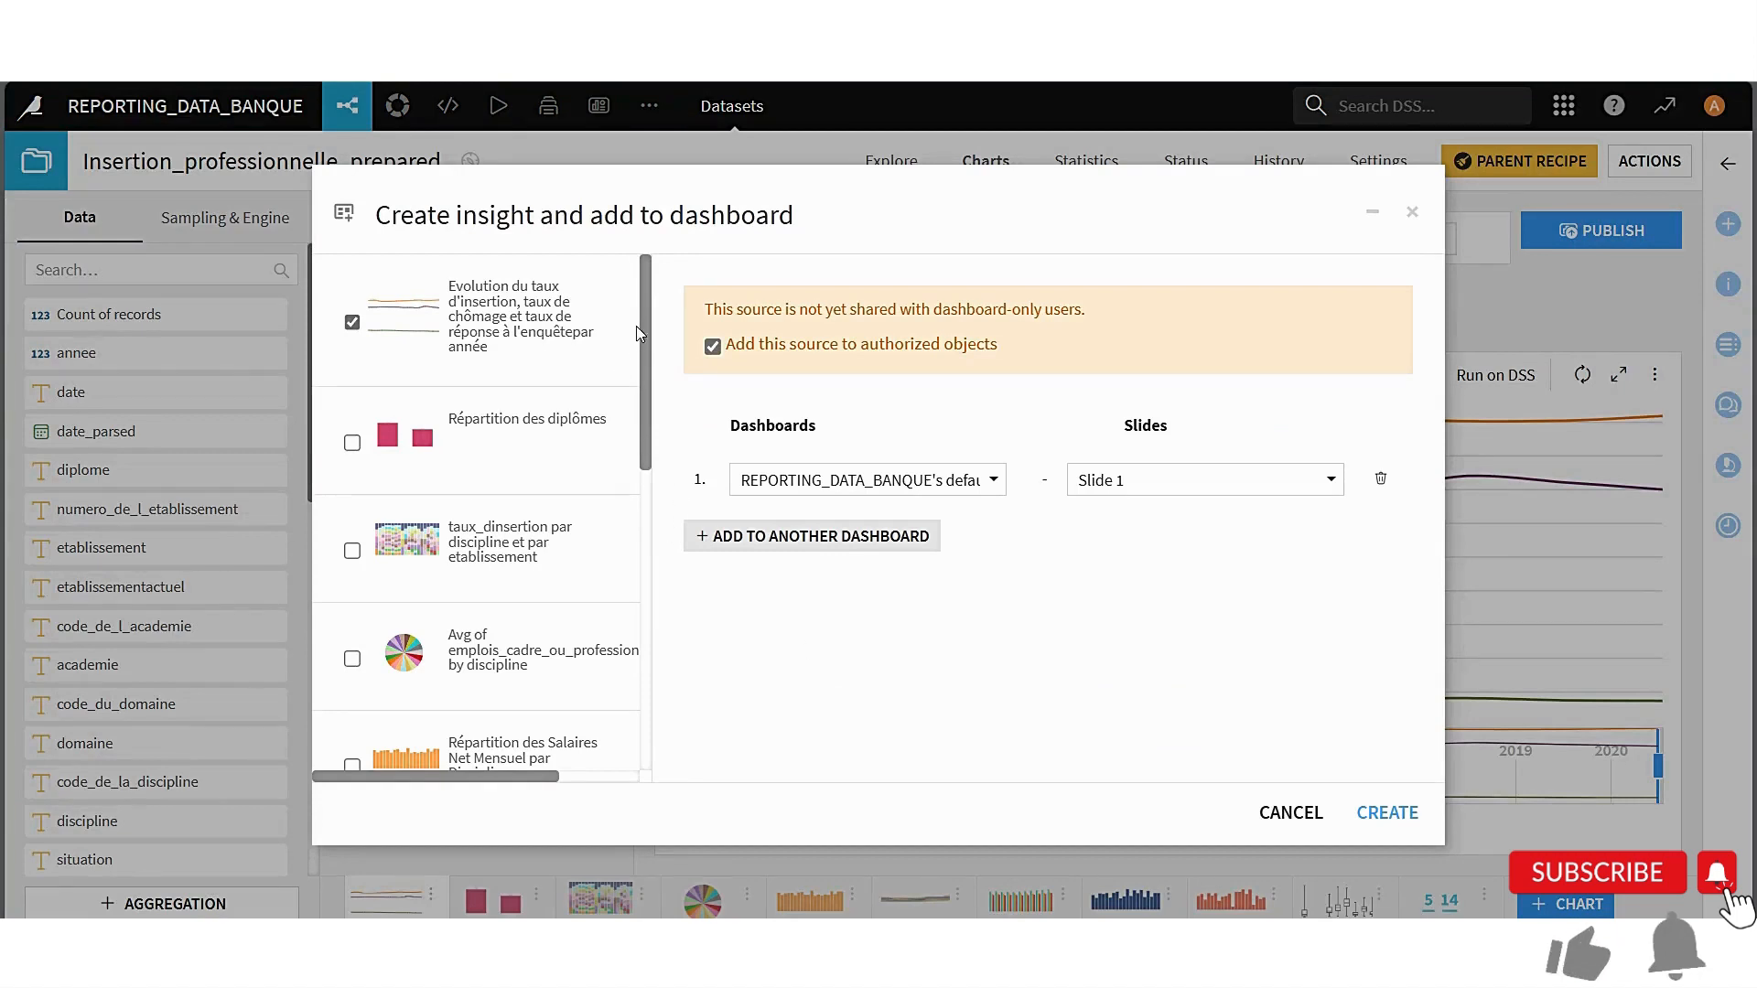
left_click(352, 442)
left_click(352, 550)
scroll(357, 549, "down", 1)
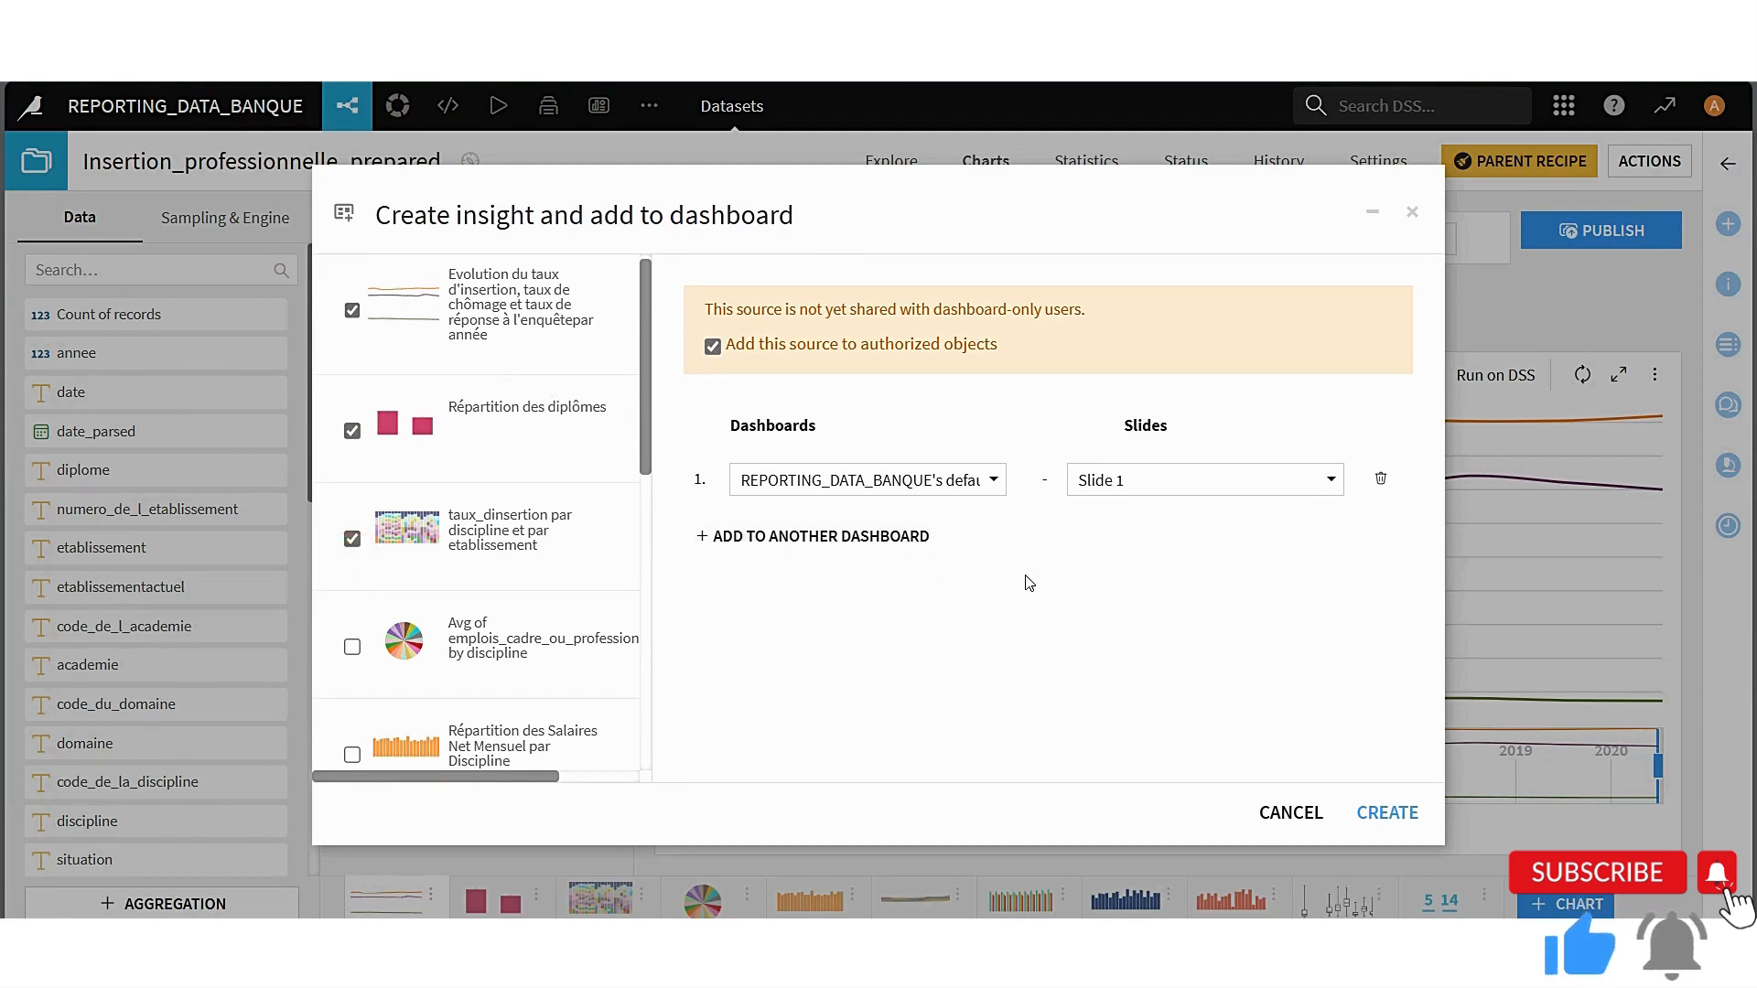
Set the target dashboard to Dash_Insertion_Pro, keep Slide 1 as the slide, and create the insights
left_click(994, 483)
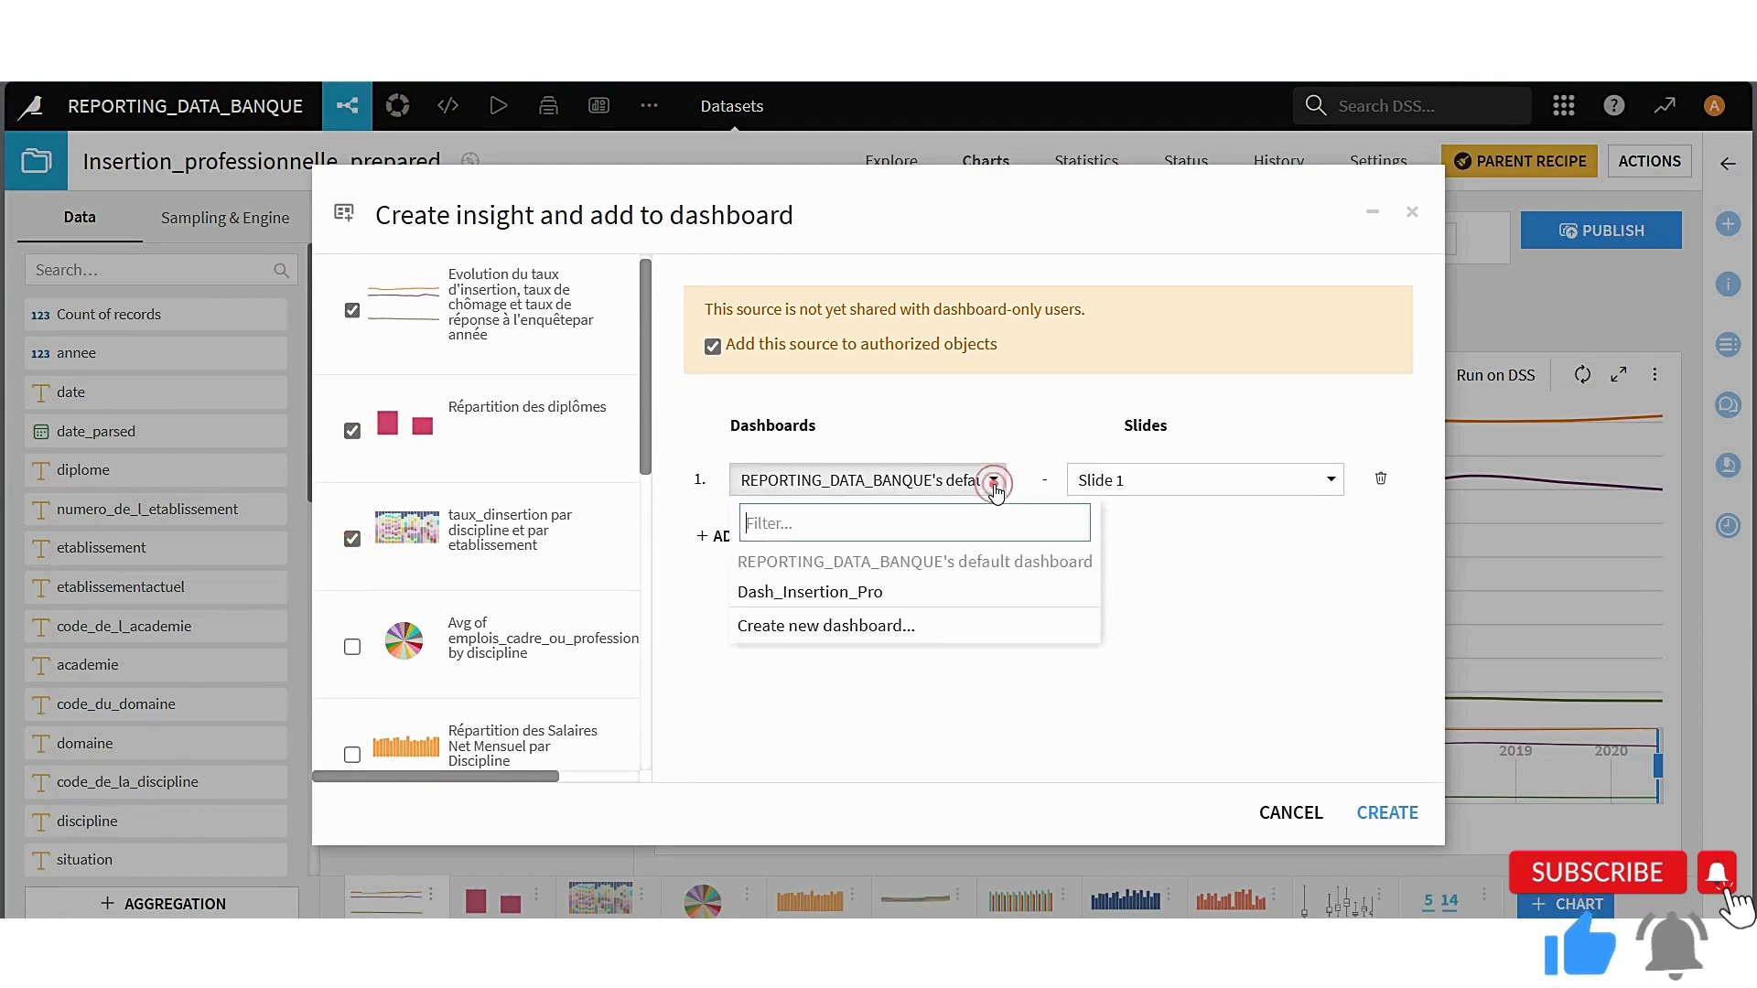
left_click(819, 596)
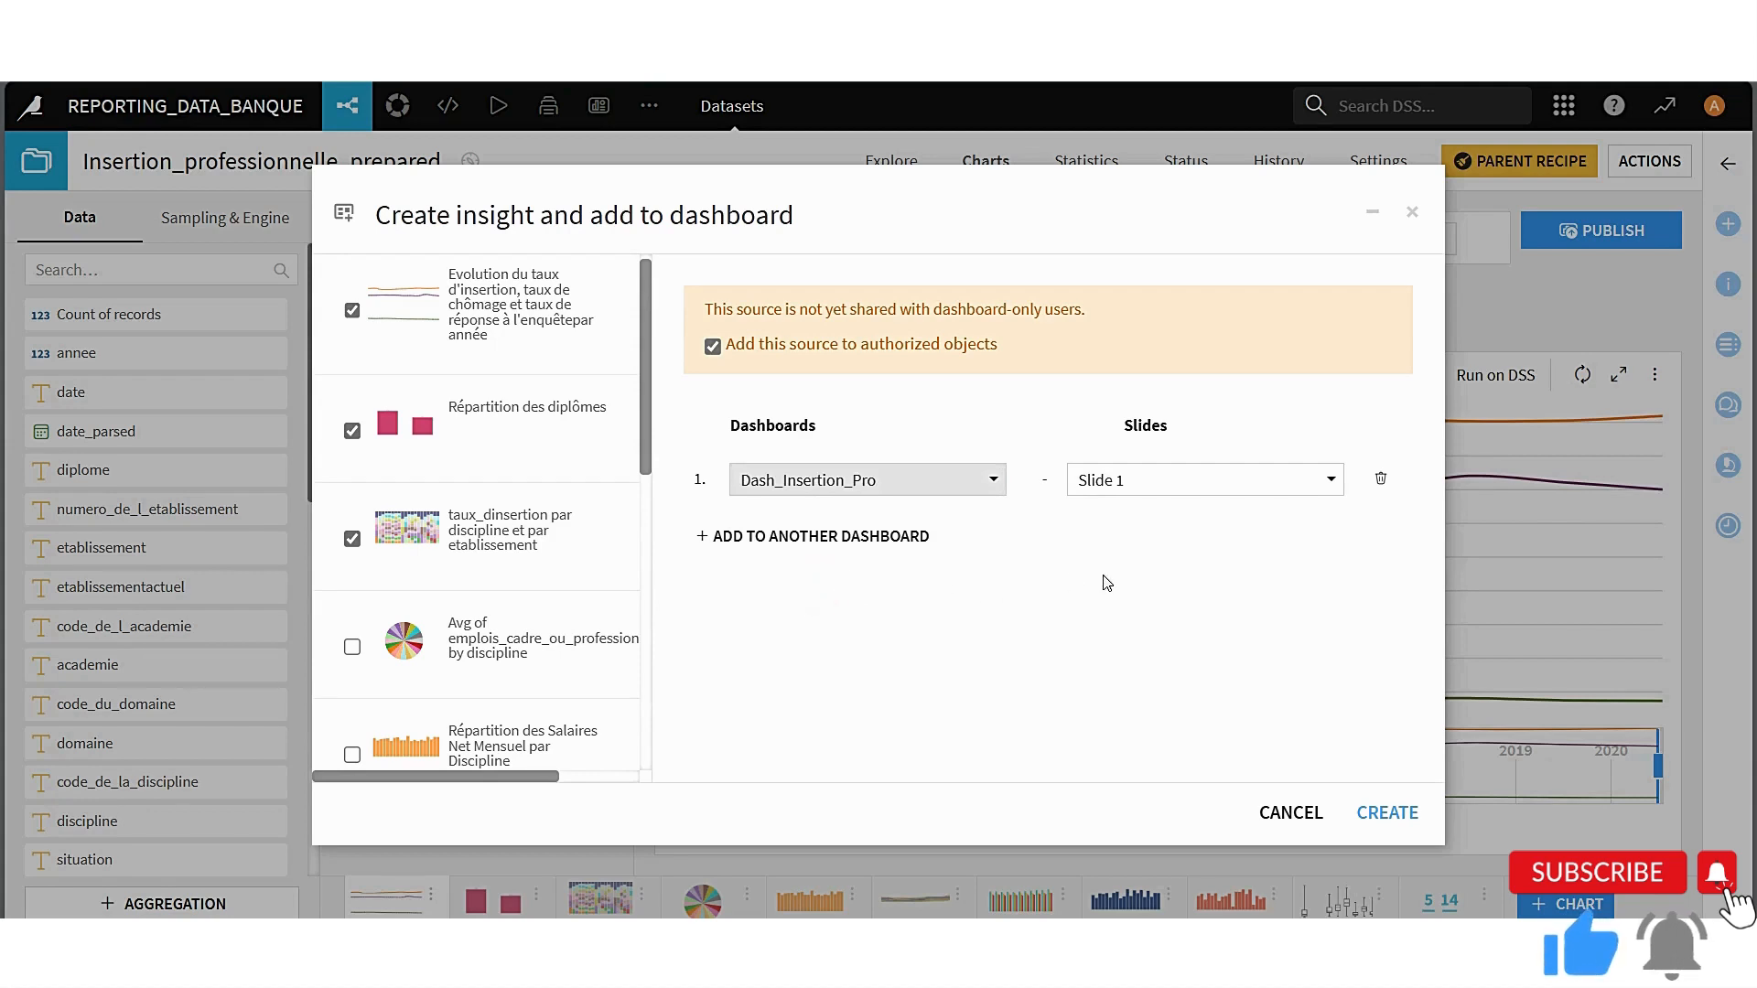
left_click(1326, 482)
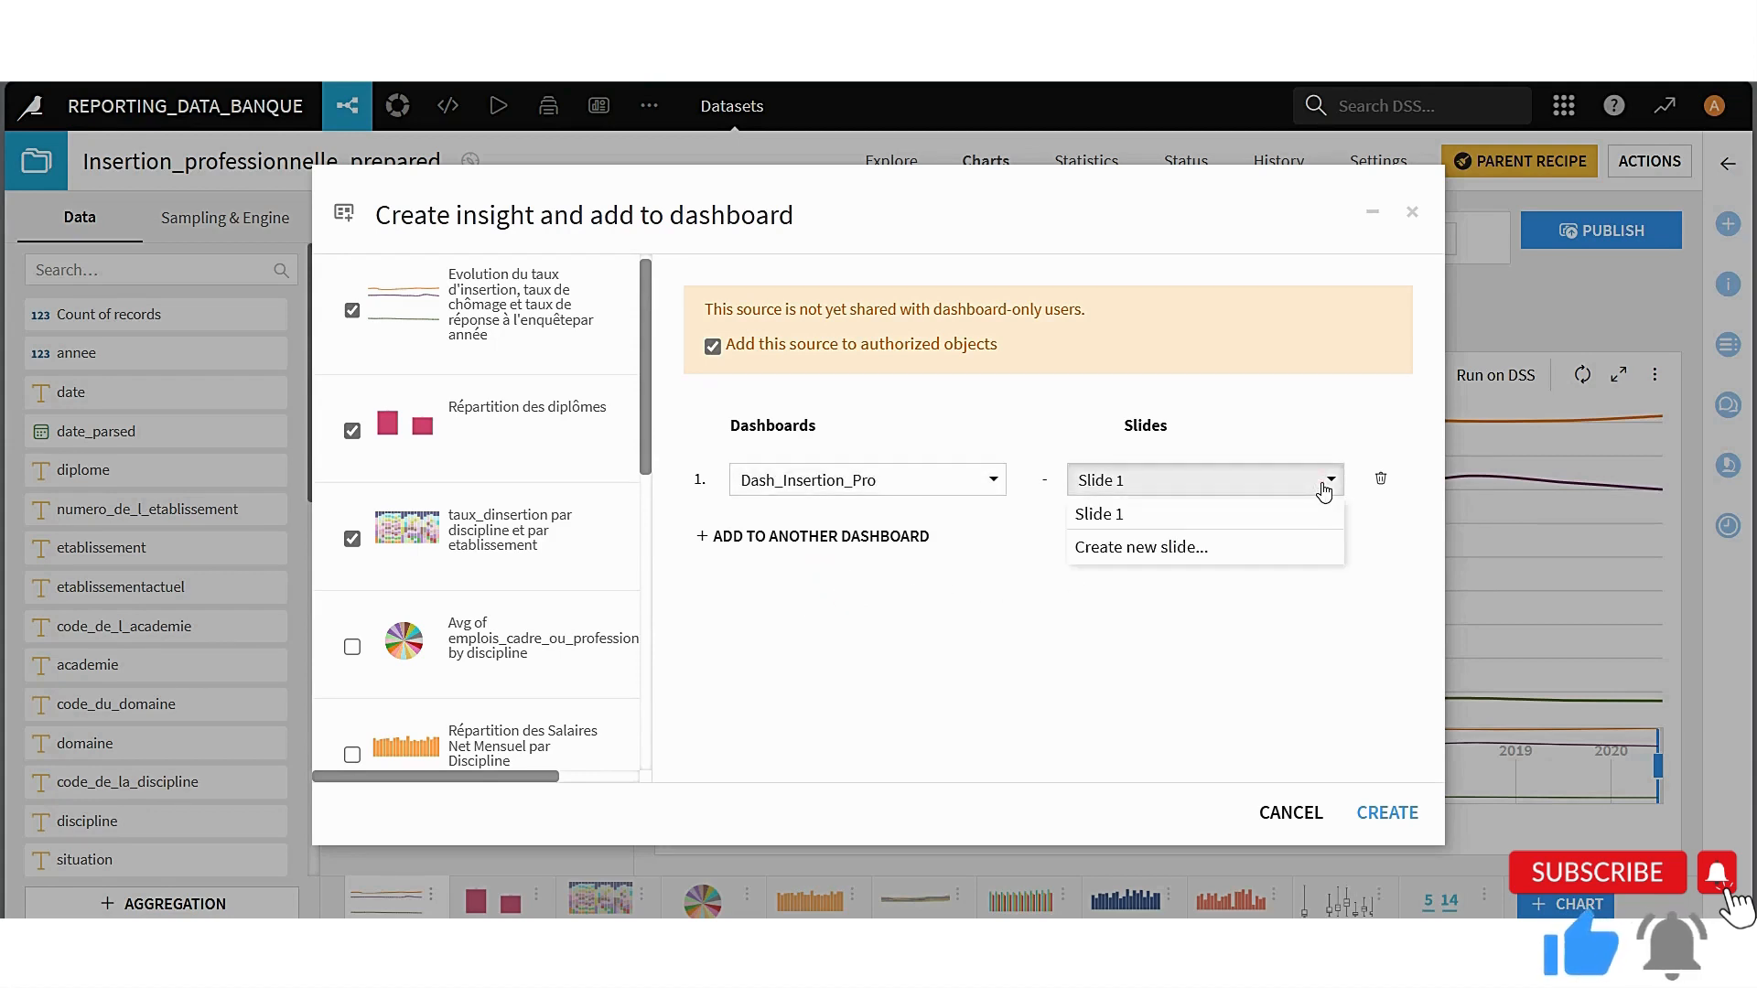
left_click(1323, 487)
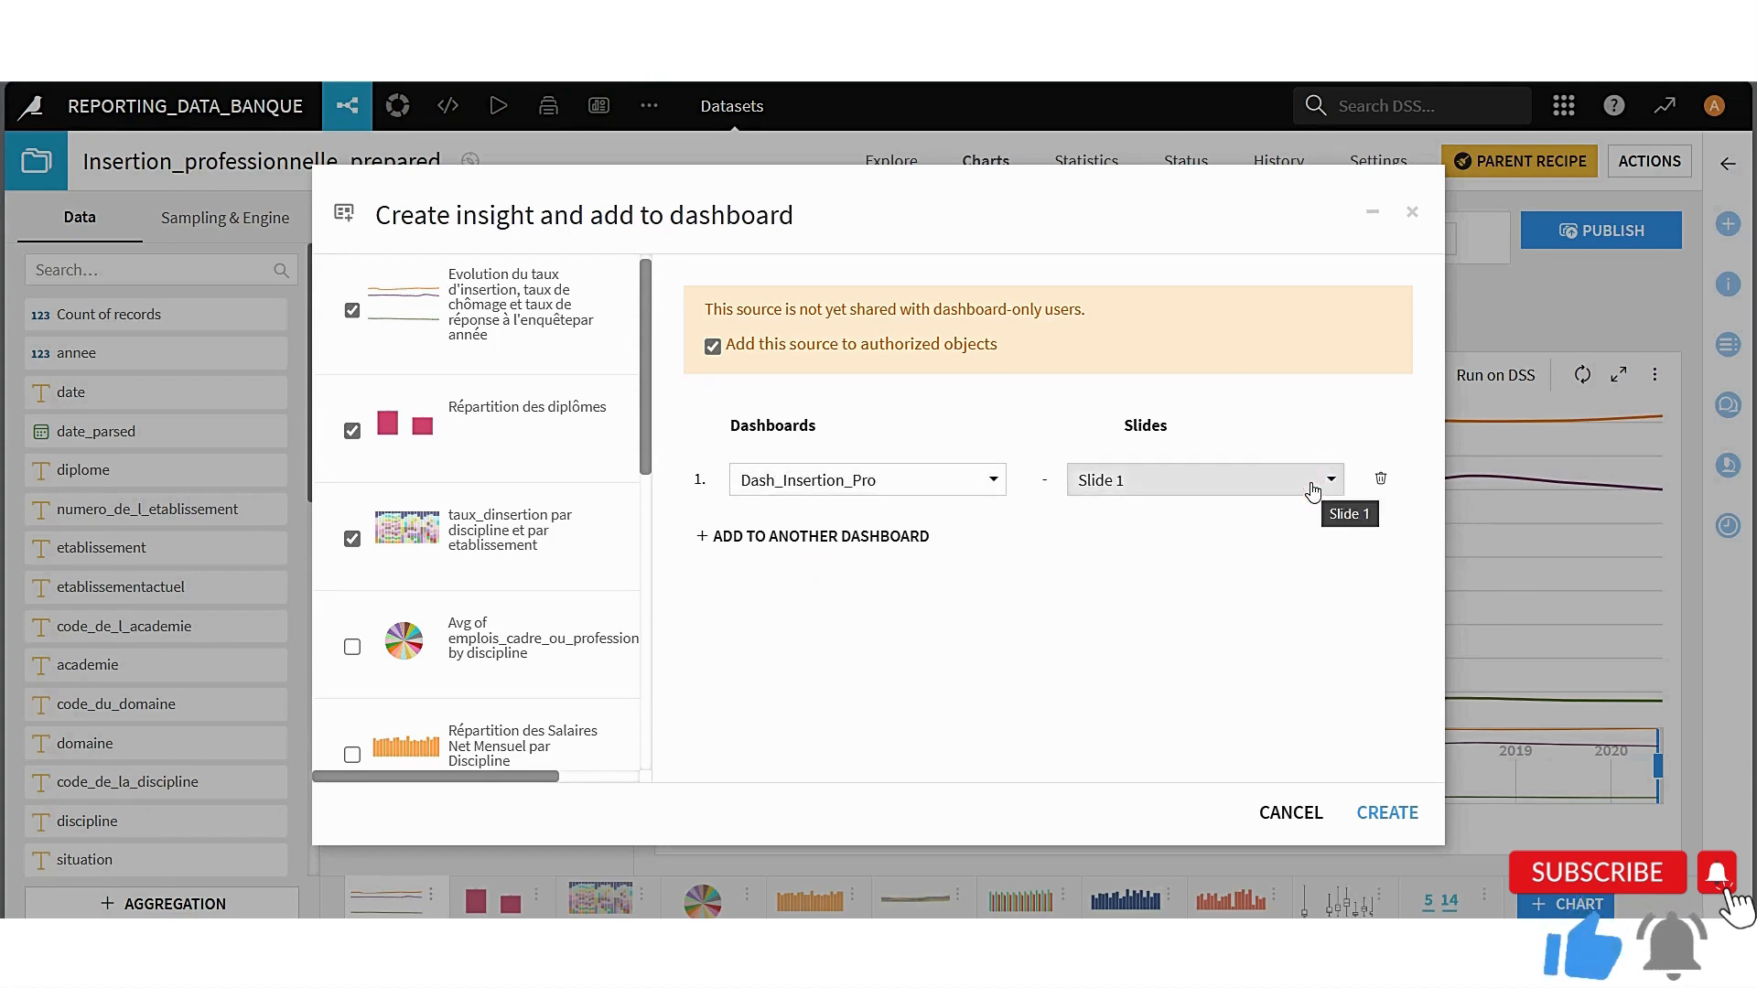
left_click(1308, 484)
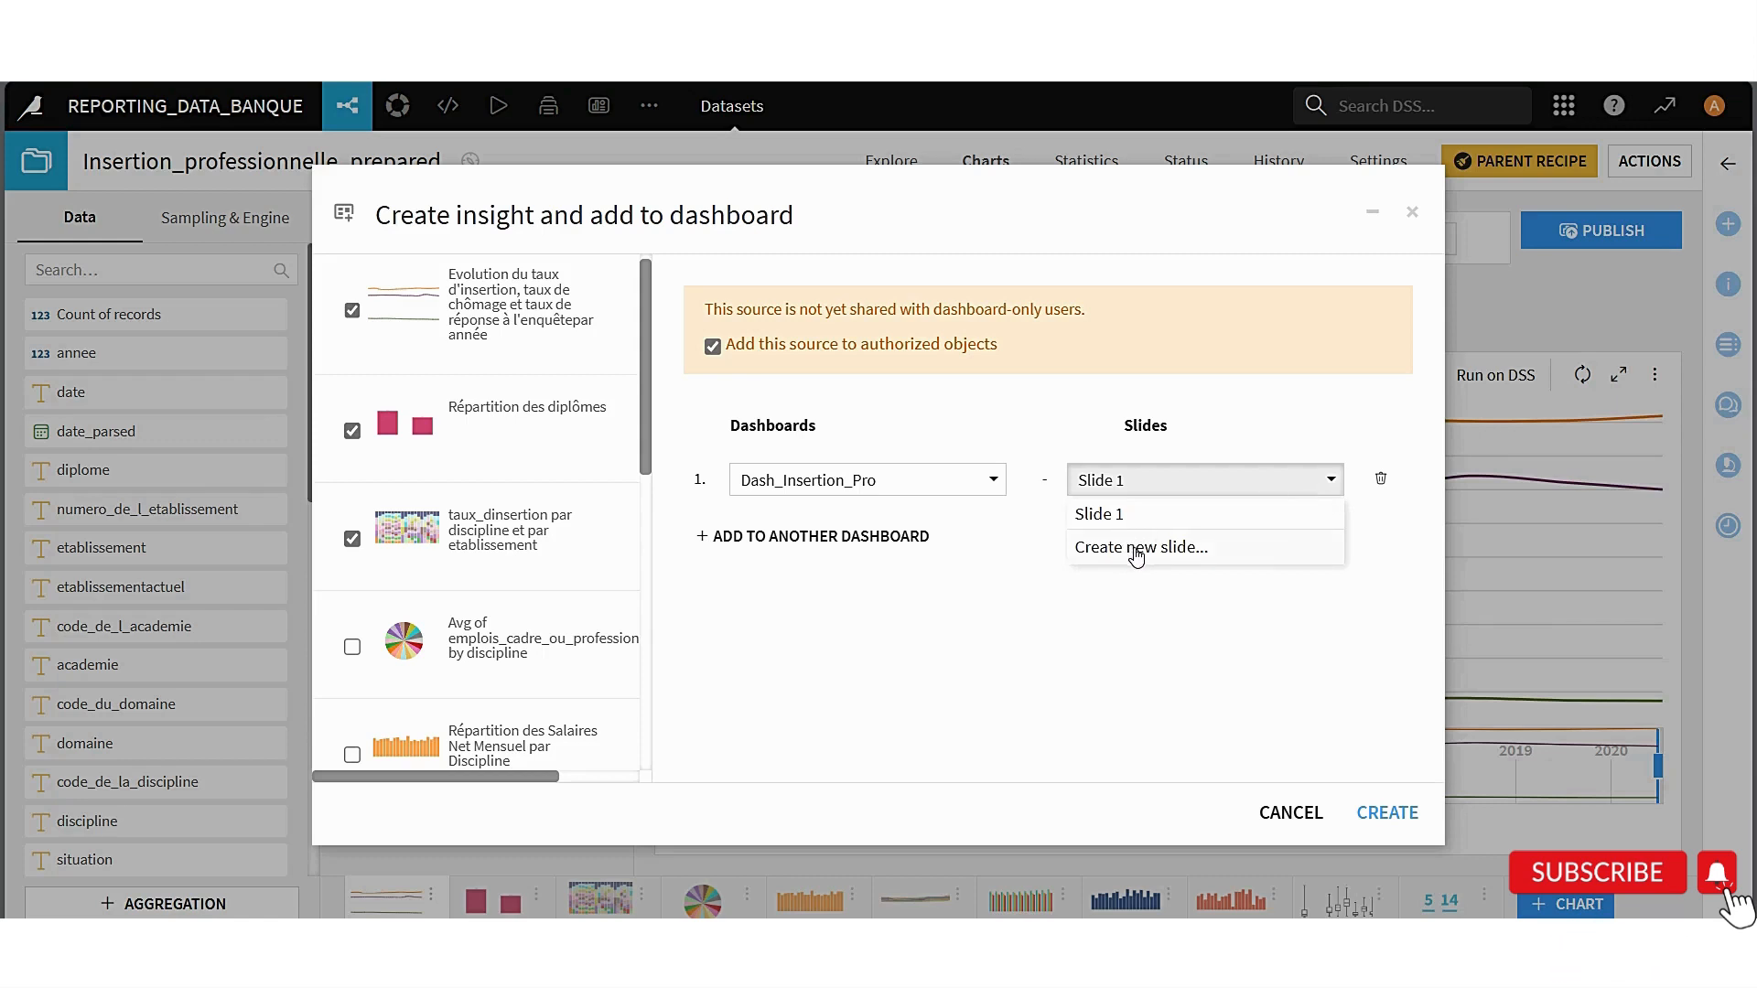
left_click(967, 629)
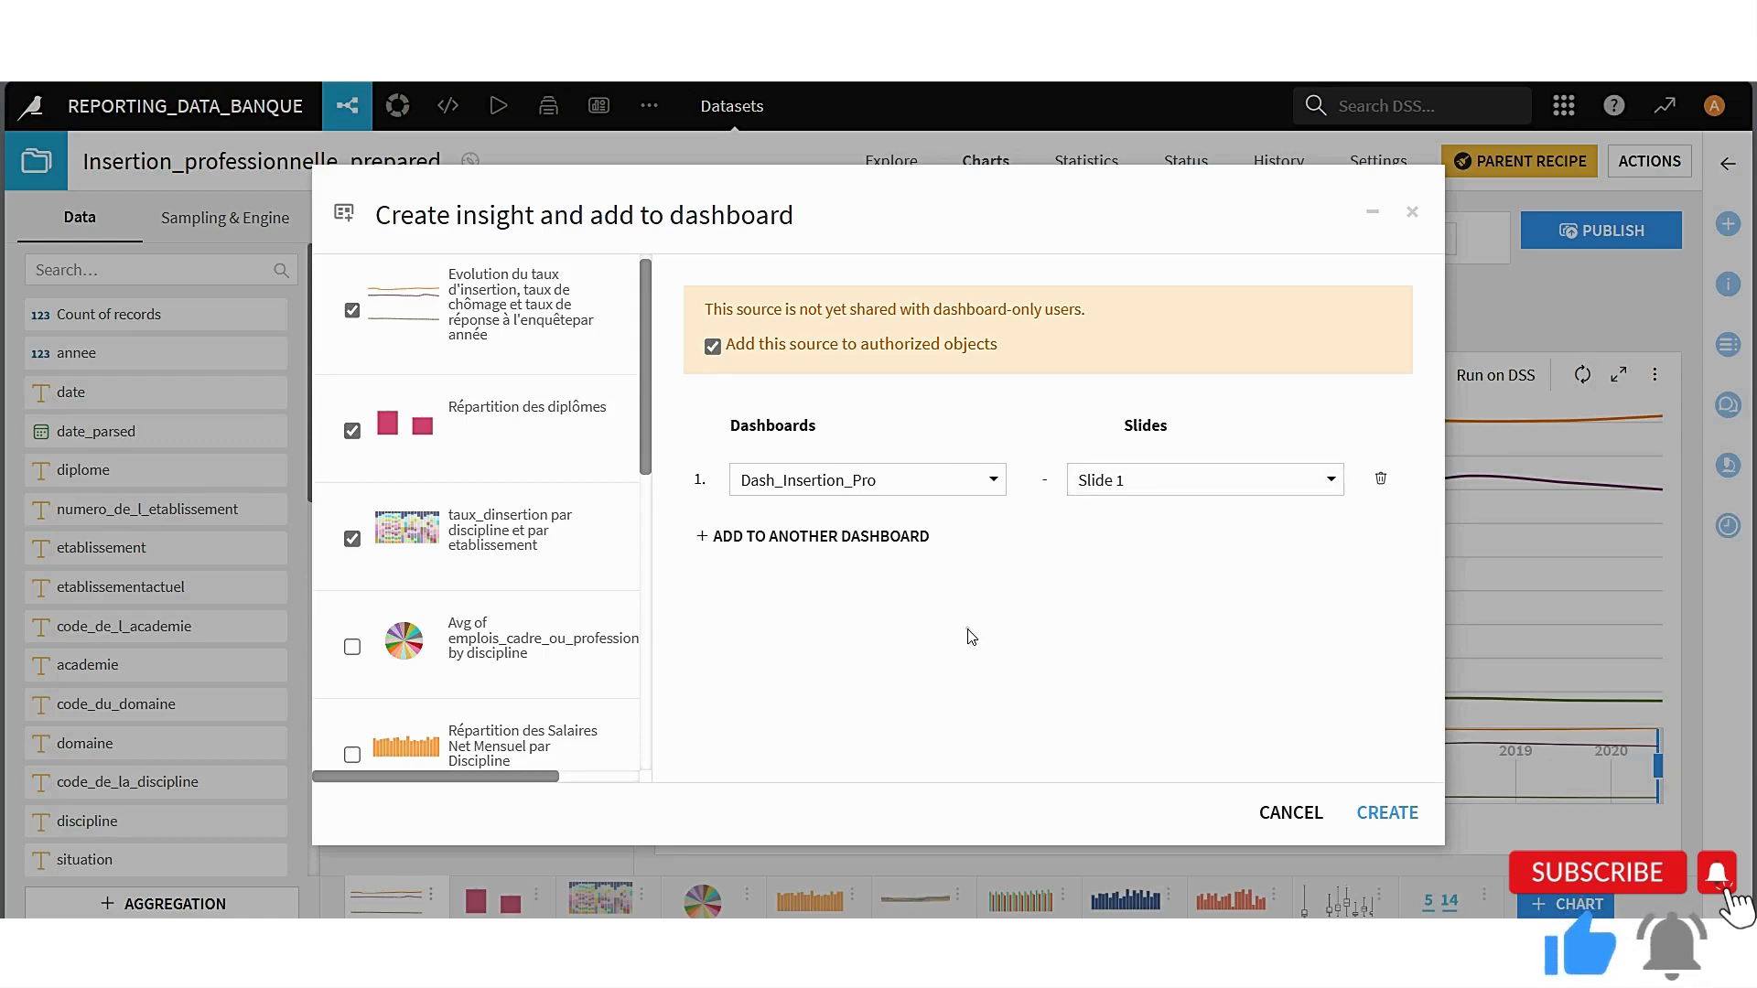
left_click(1391, 813)
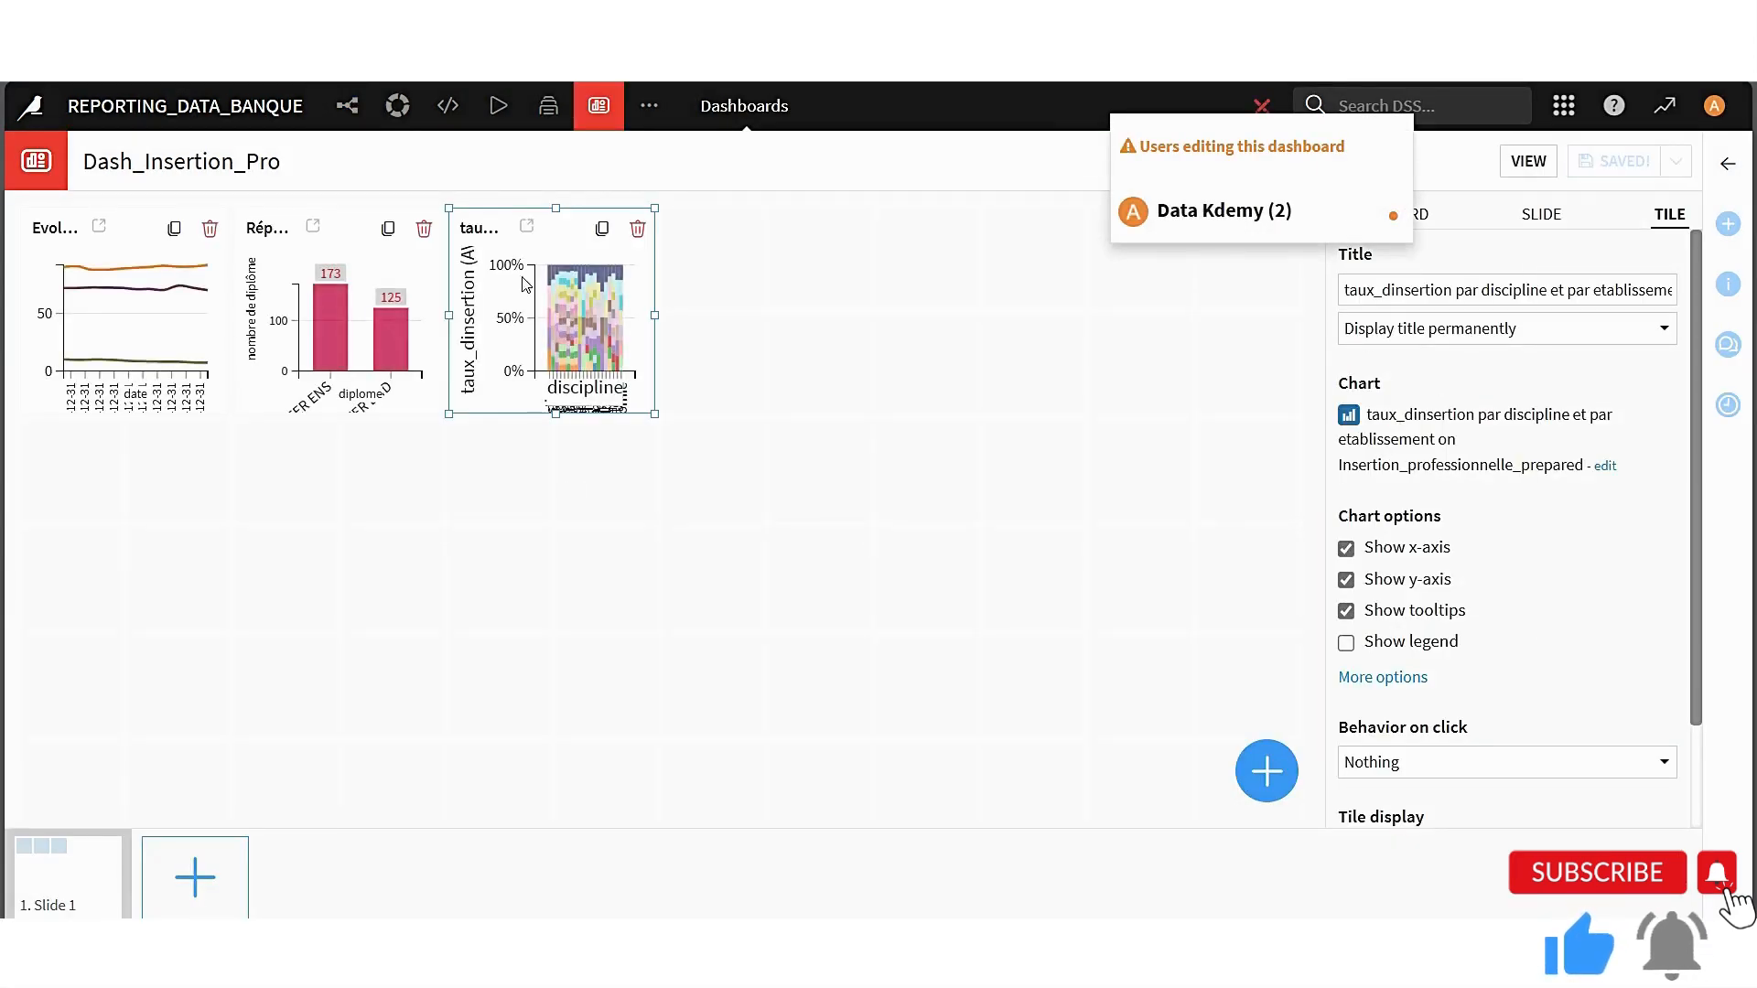
Move the taux_dinsertion and Répartition des diplômes tiles aside and enlarge the Evolution line chart tile to about seven by four grid cells
left_click(908, 437)
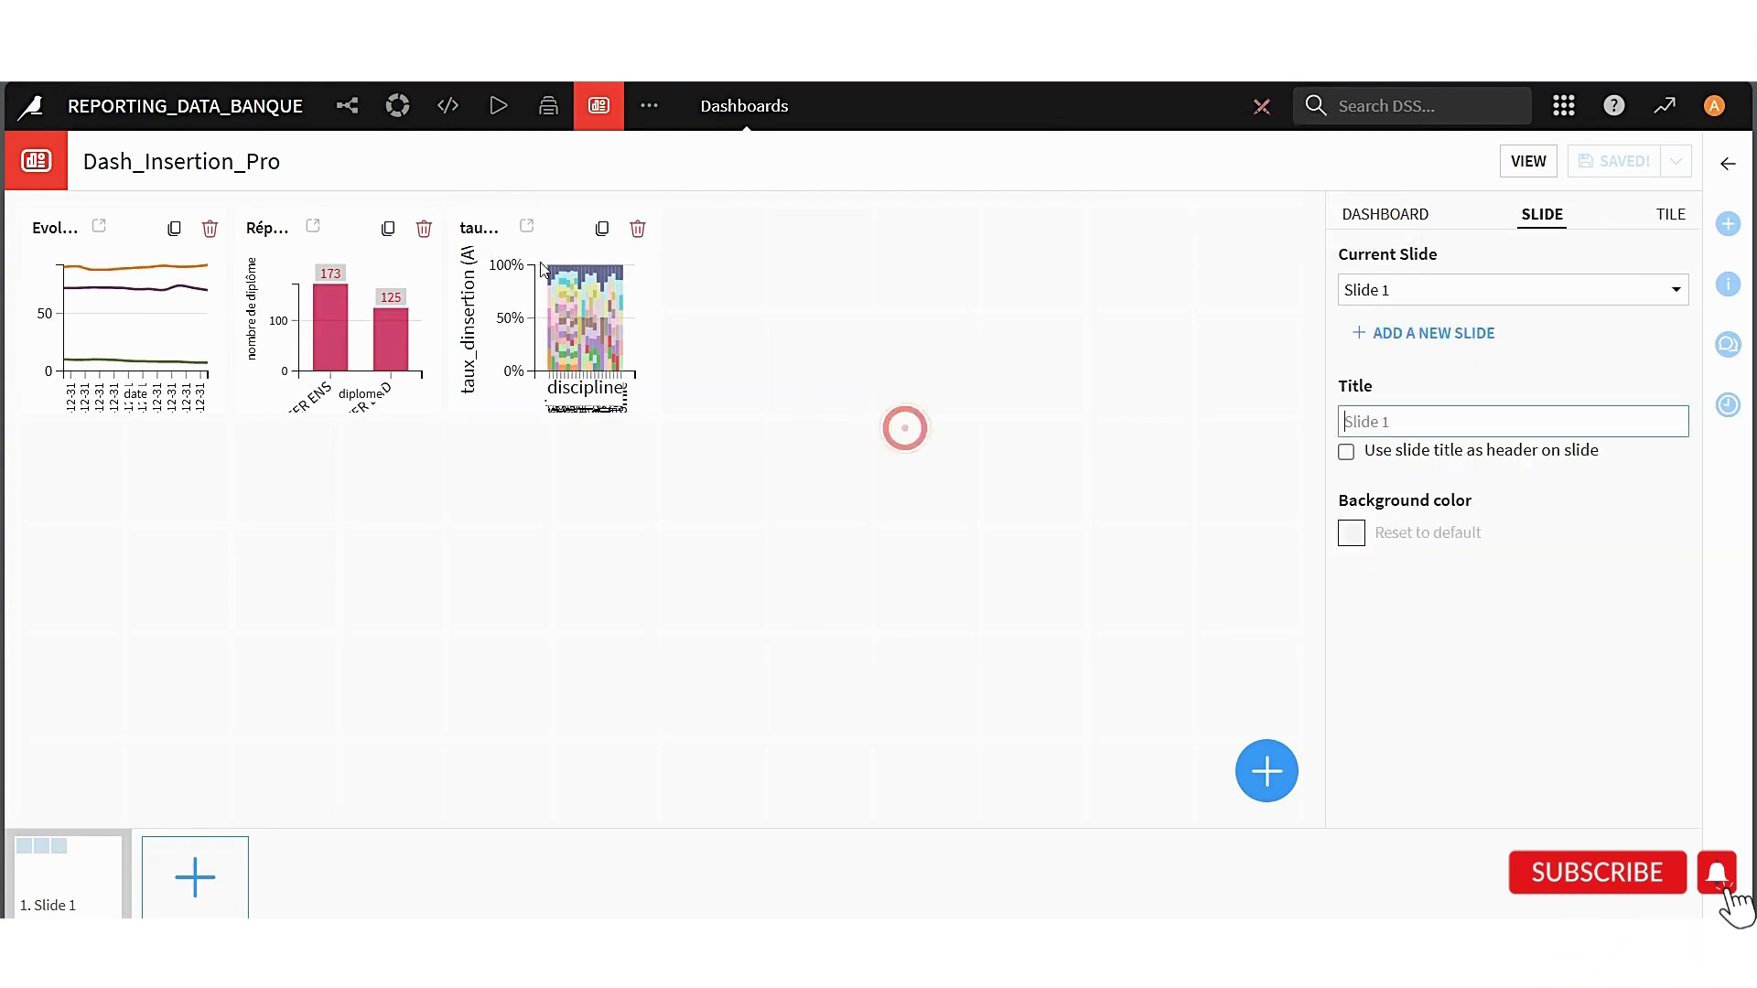
left_click_drag(469, 227, 1078, 274)
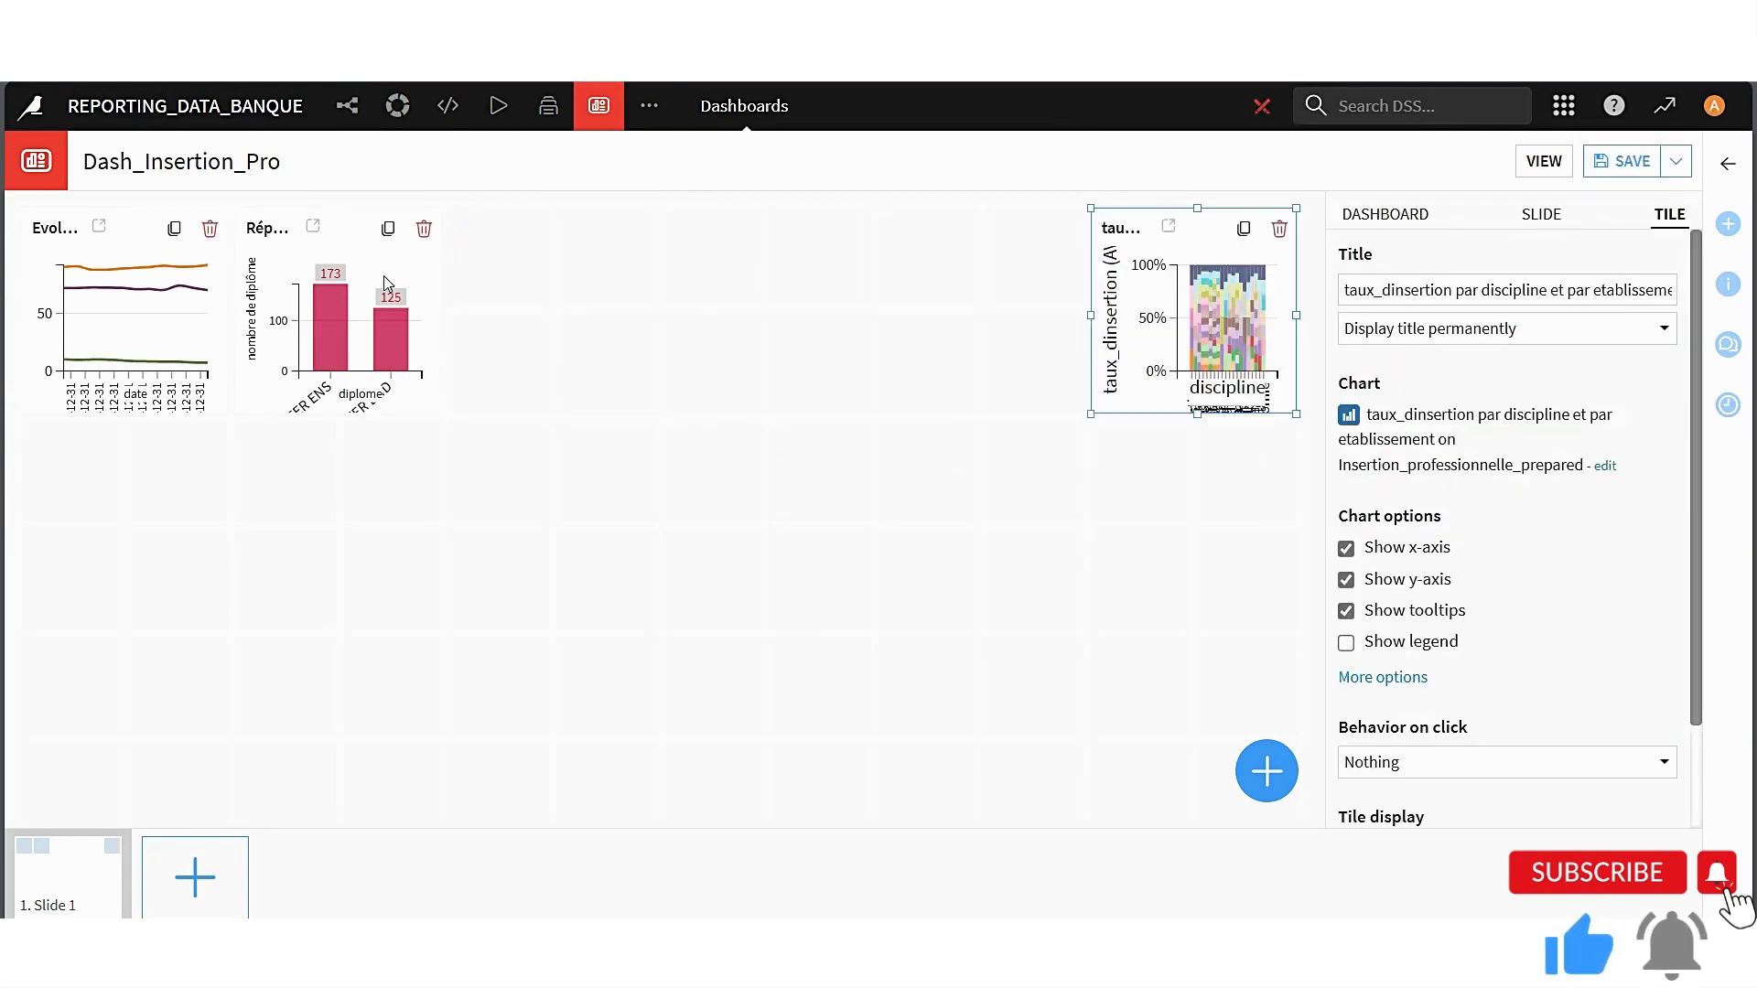
left_click_drag(282, 234, 1030, 341)
left_click(151, 294)
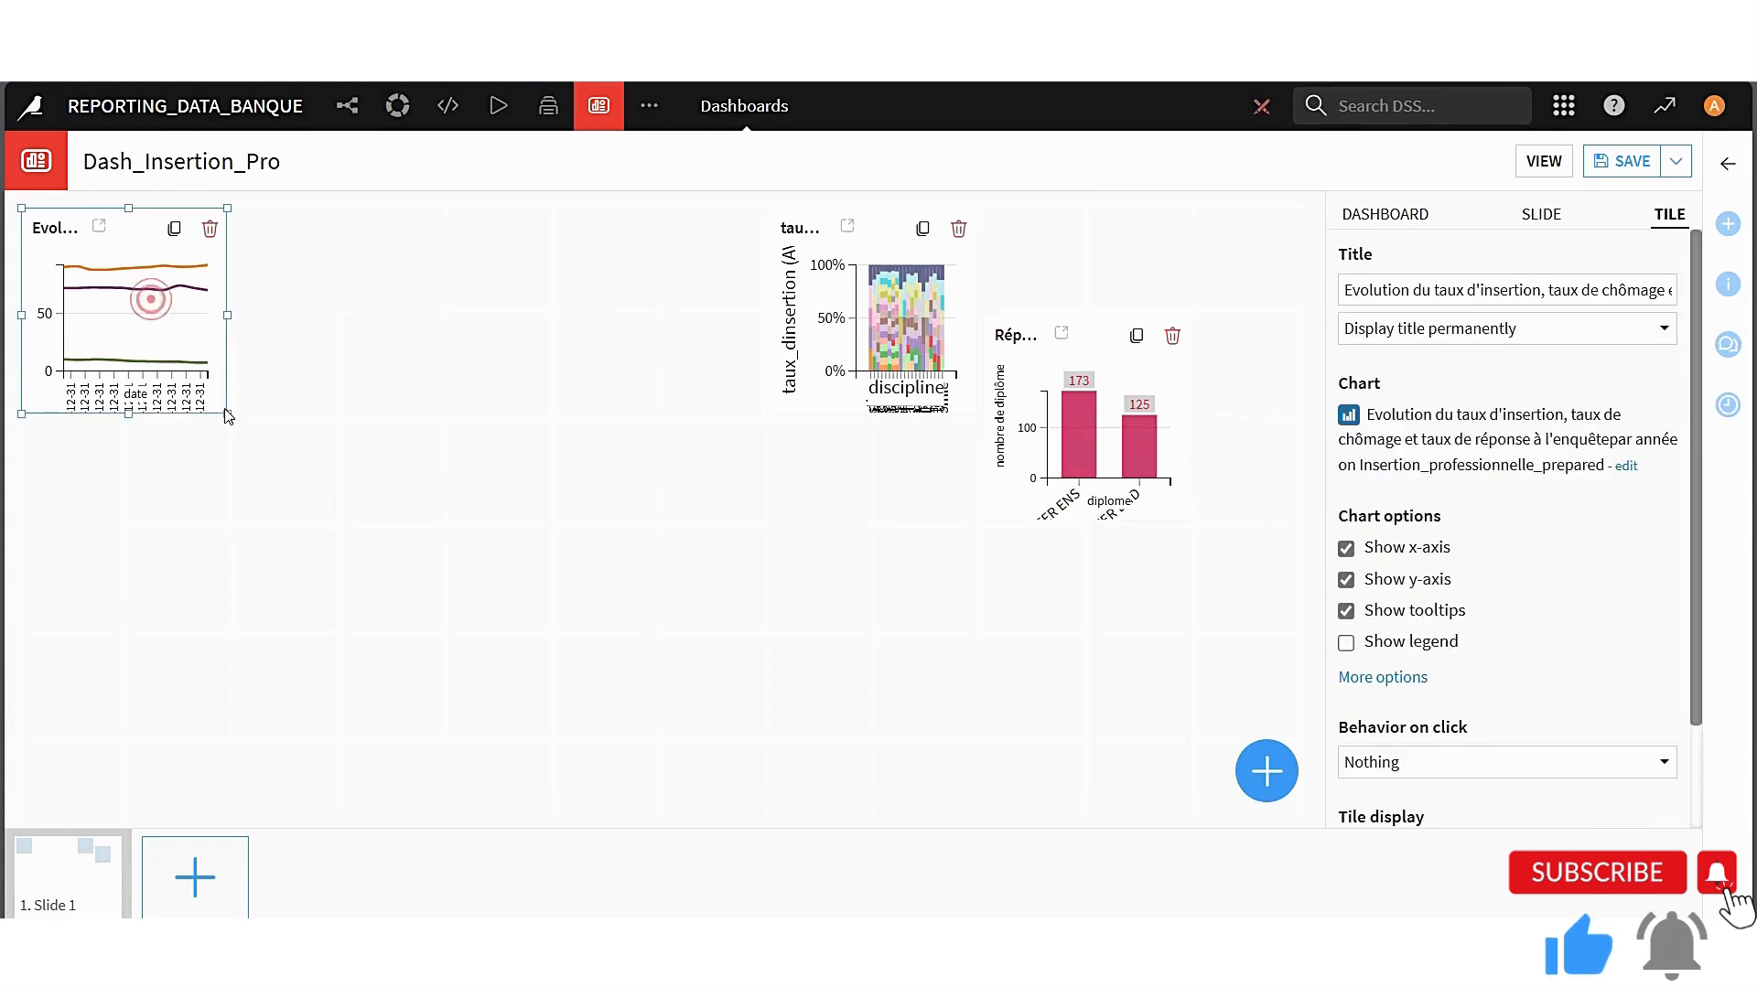
left_click_drag(225, 416, 781, 634)
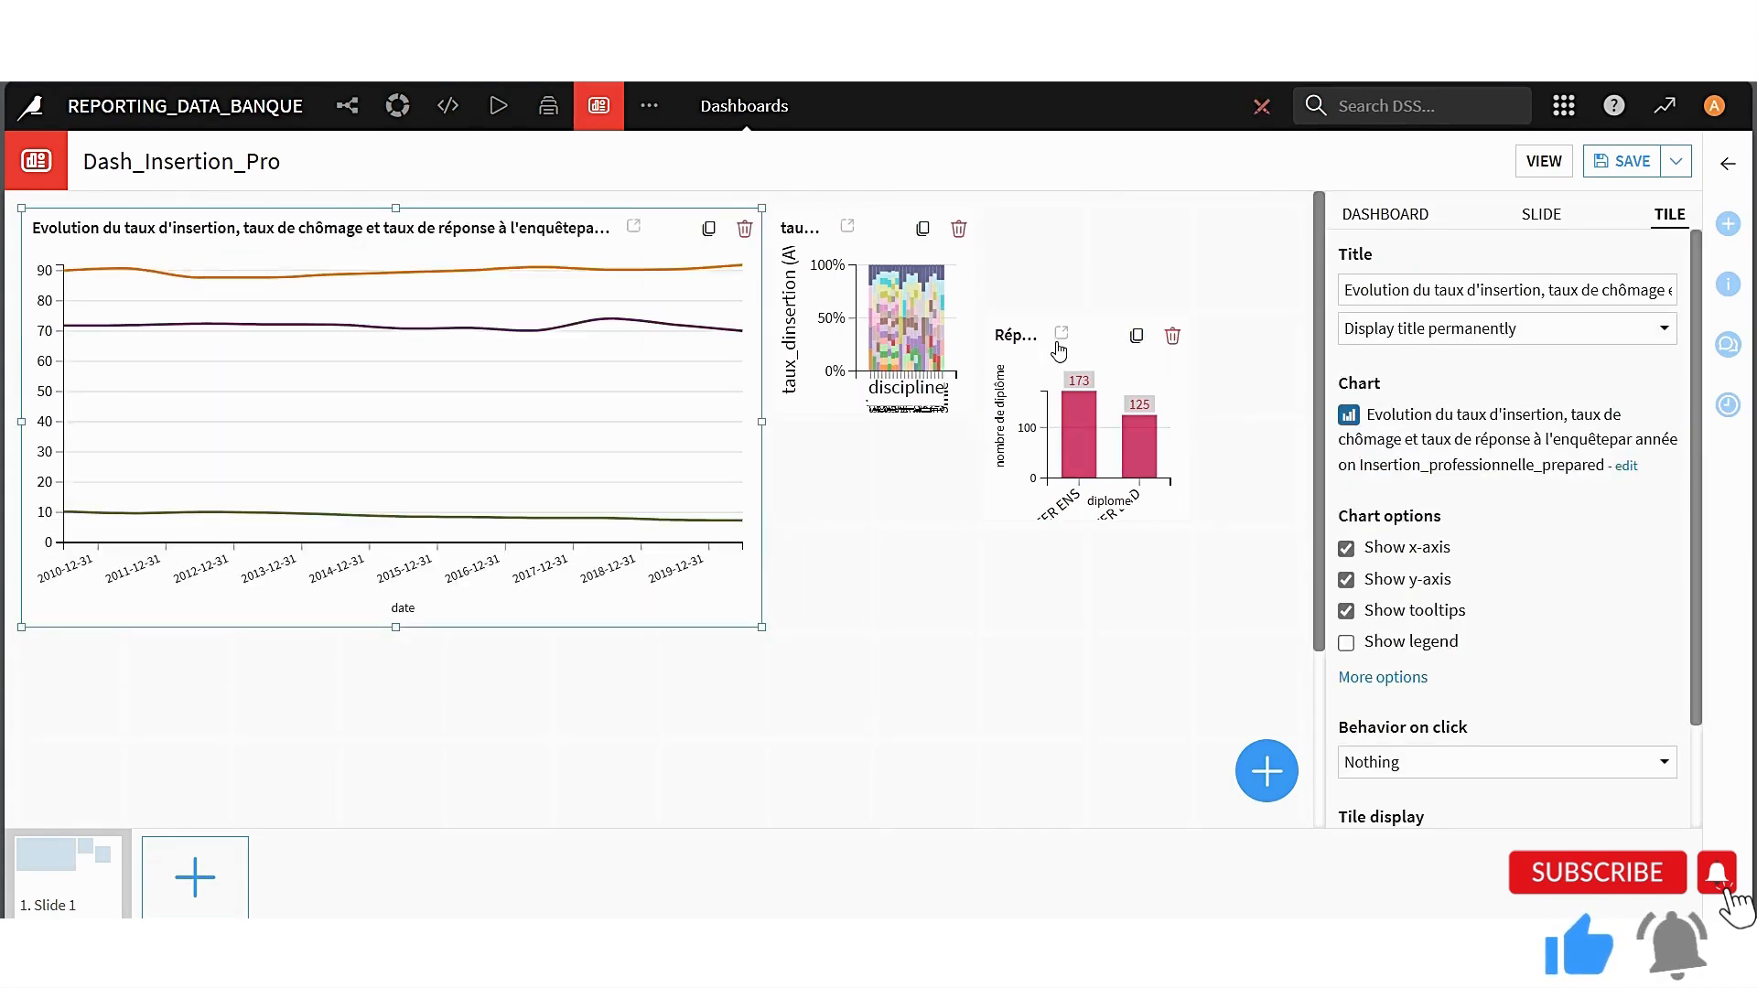
Move the Répartition des diplômes tile below the line chart and enlarge the taux_dinsertion tile to fill the space beside the line chart
left_click_drag(1105, 340, 457, 655)
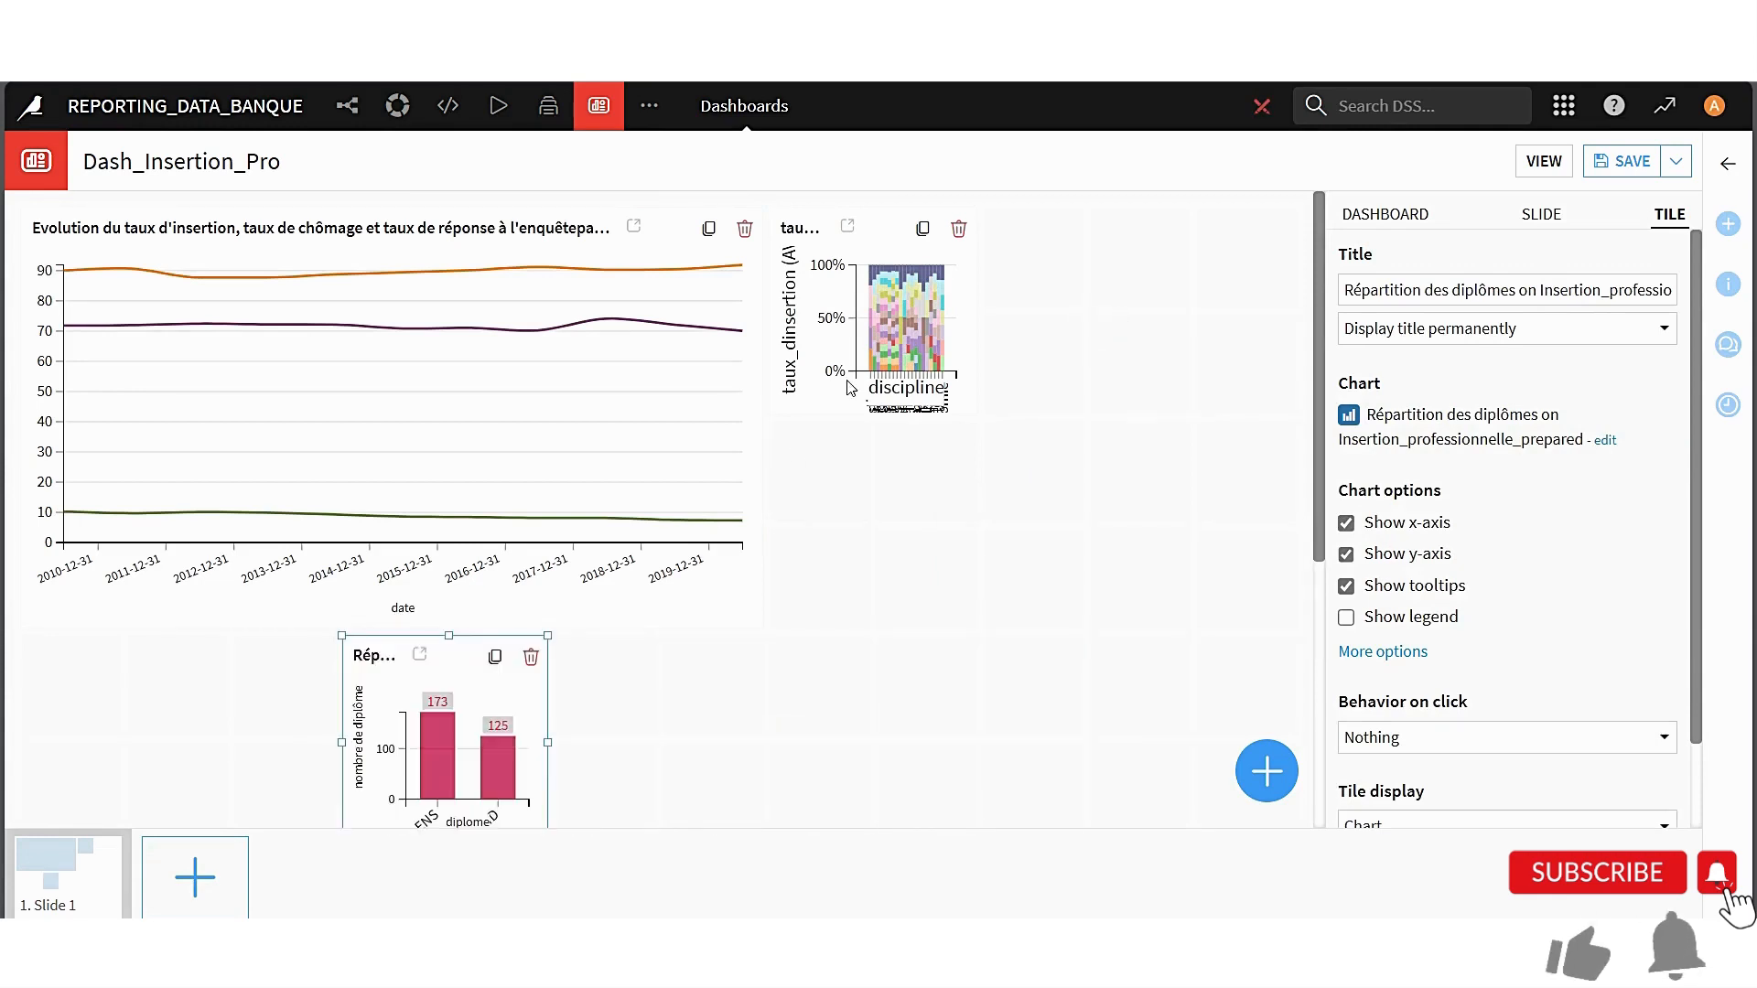
left_click(817, 228)
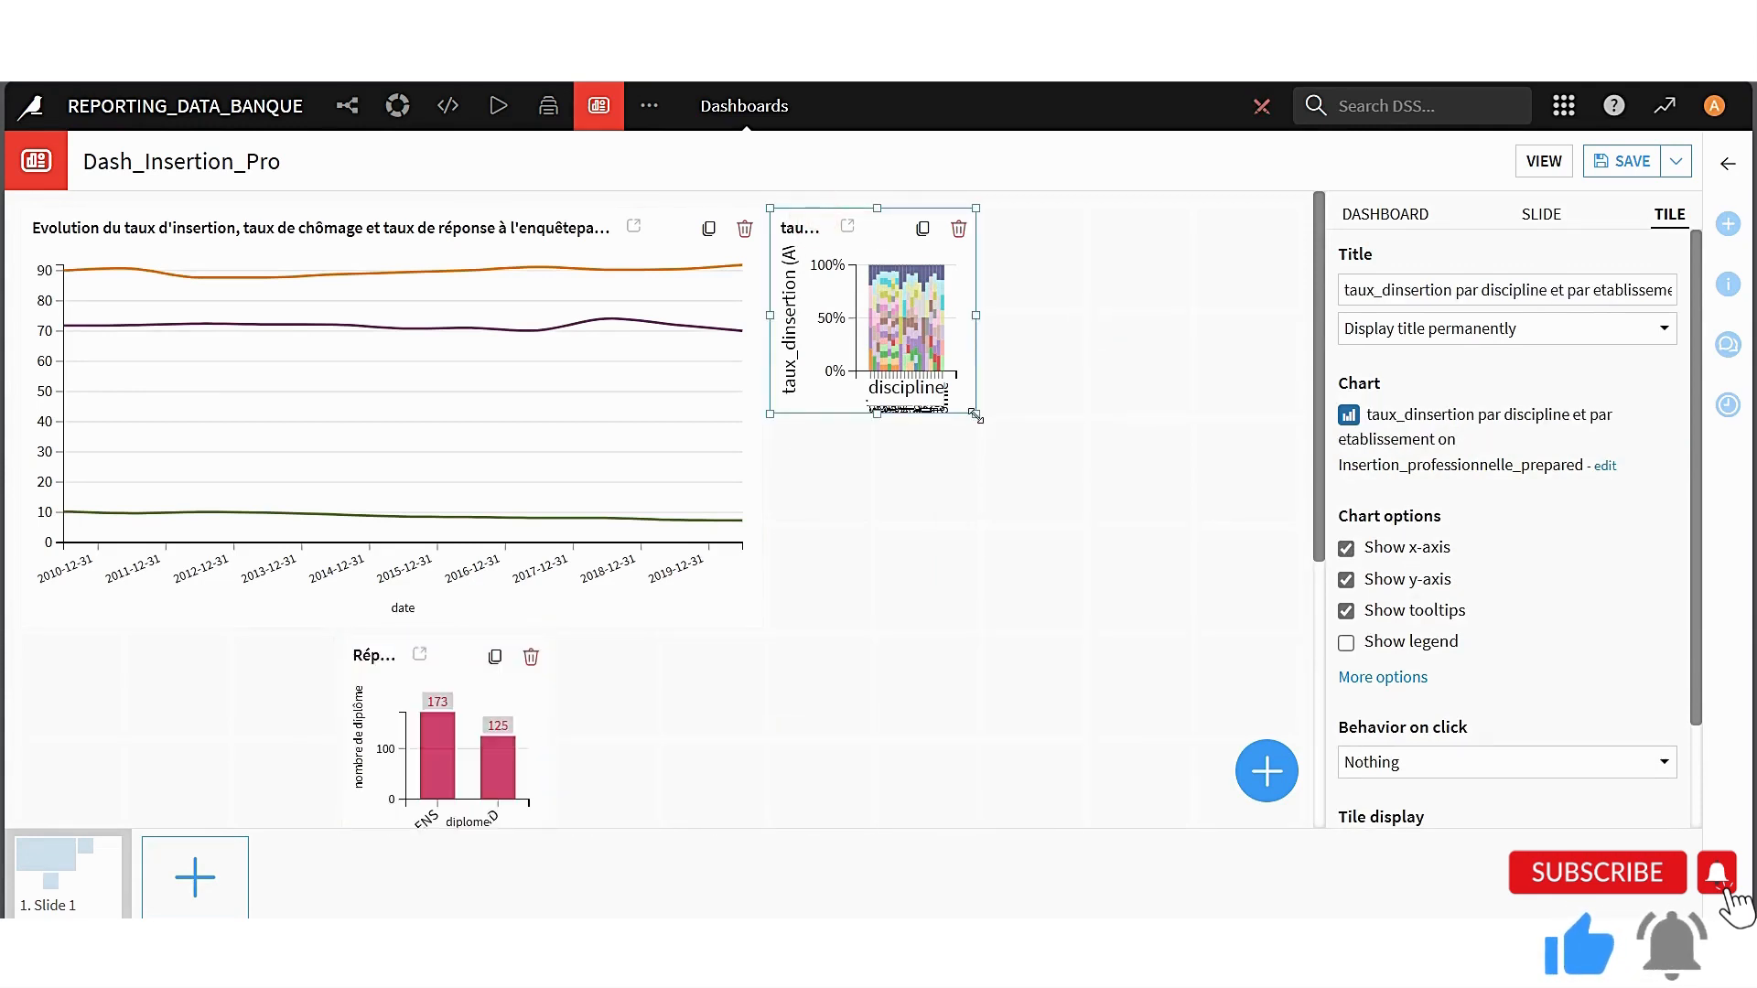
left_click_drag(1098, 520, 1208, 632)
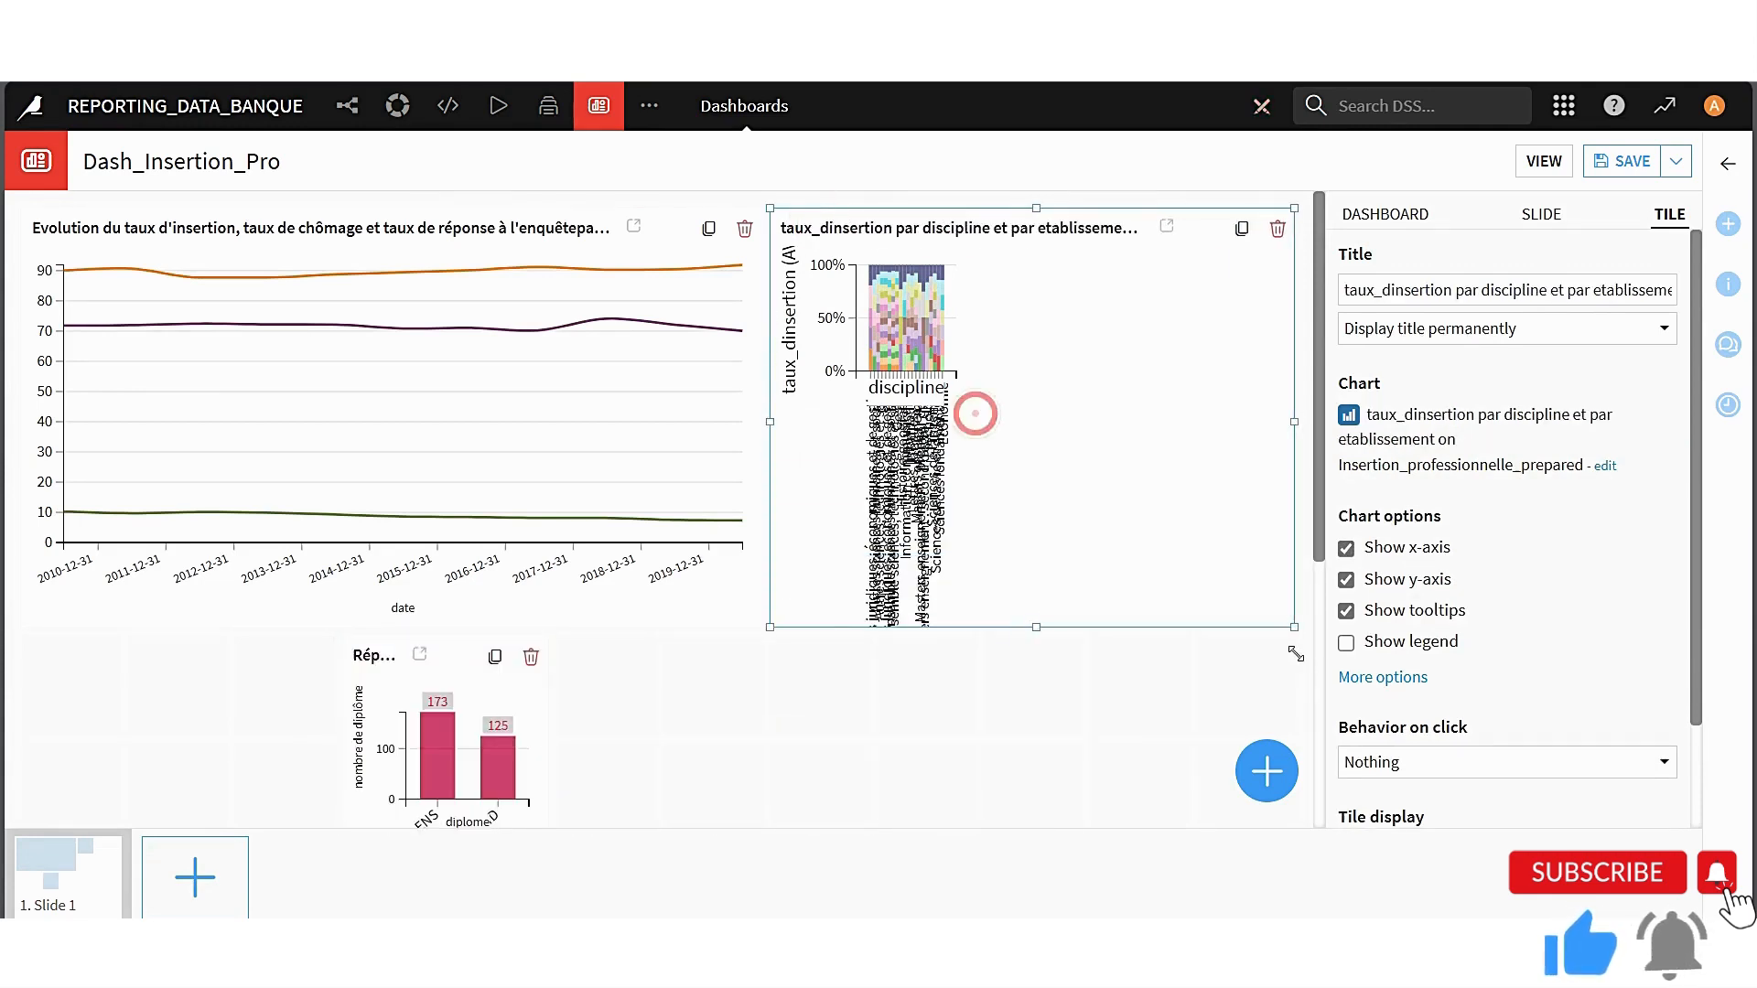
Narrow the Evolution line chart tile by one grid column and widen the taux_dinsertion tile to meet it, making both equally wide
left_click(707, 427)
left_click_drag(760, 421, 664, 422)
left_click(799, 285)
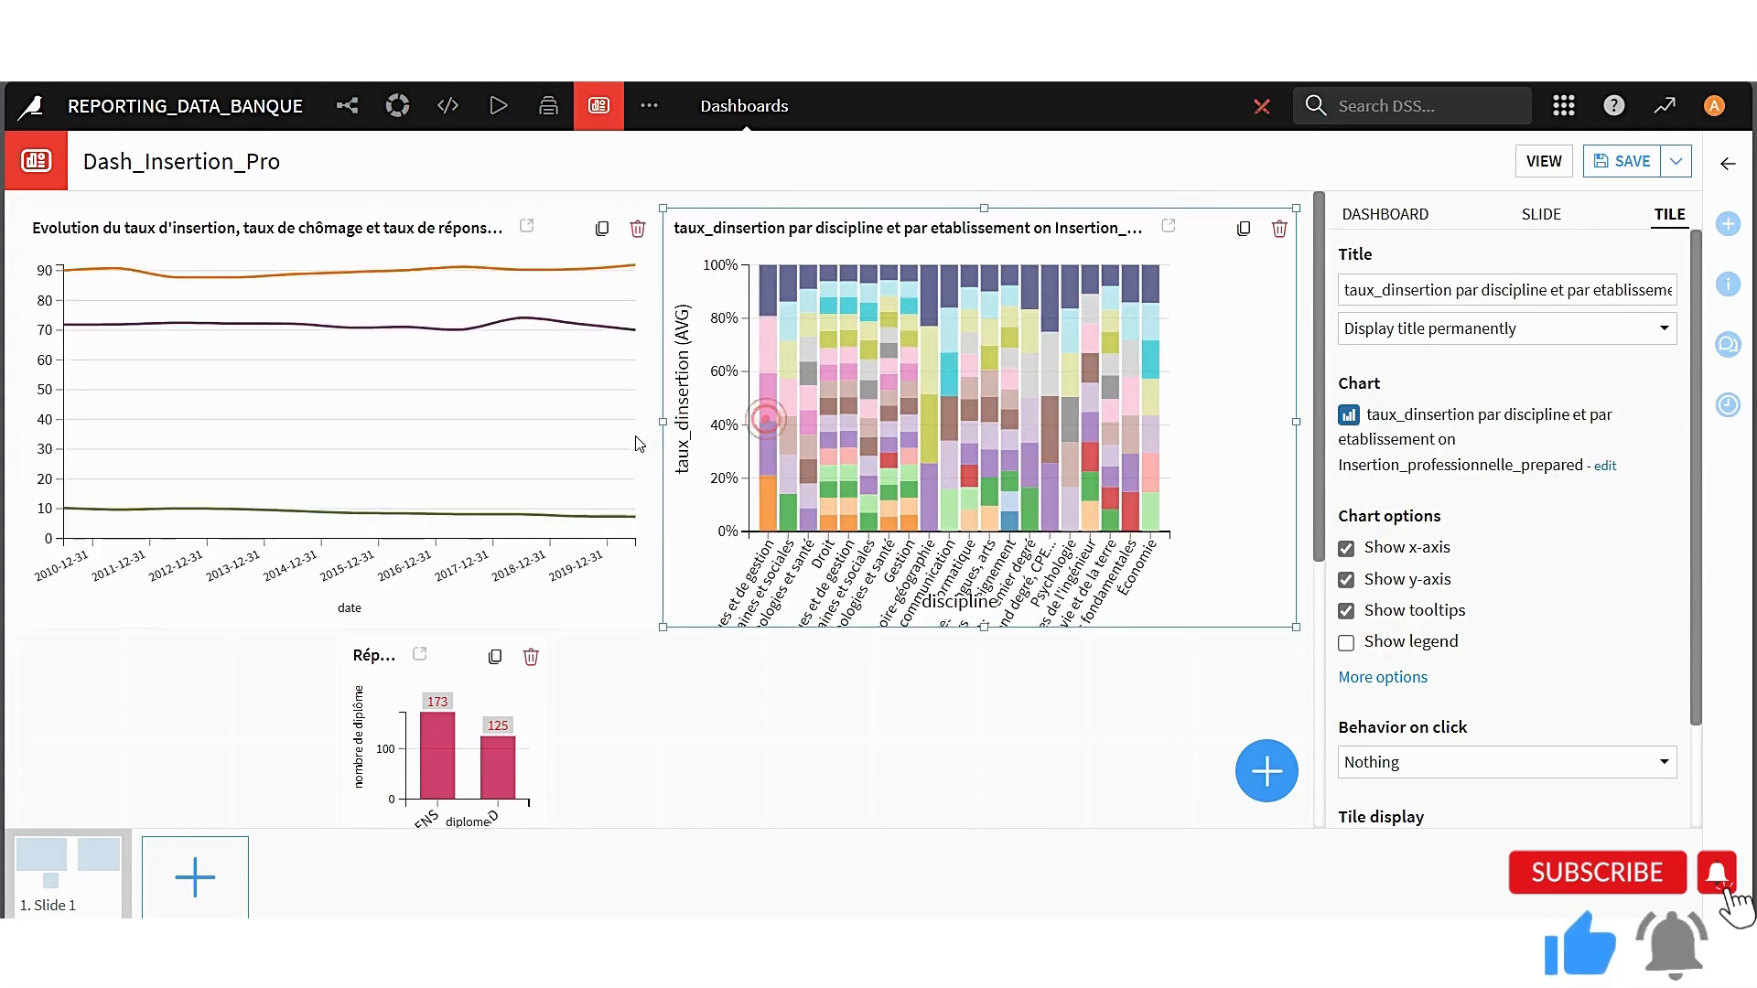
Move the Répartition des diplômes tile to the slide's left edge beneath the upper charts and enlarge it to about nine by five grid cells
scroll(374, 476, "down", 2)
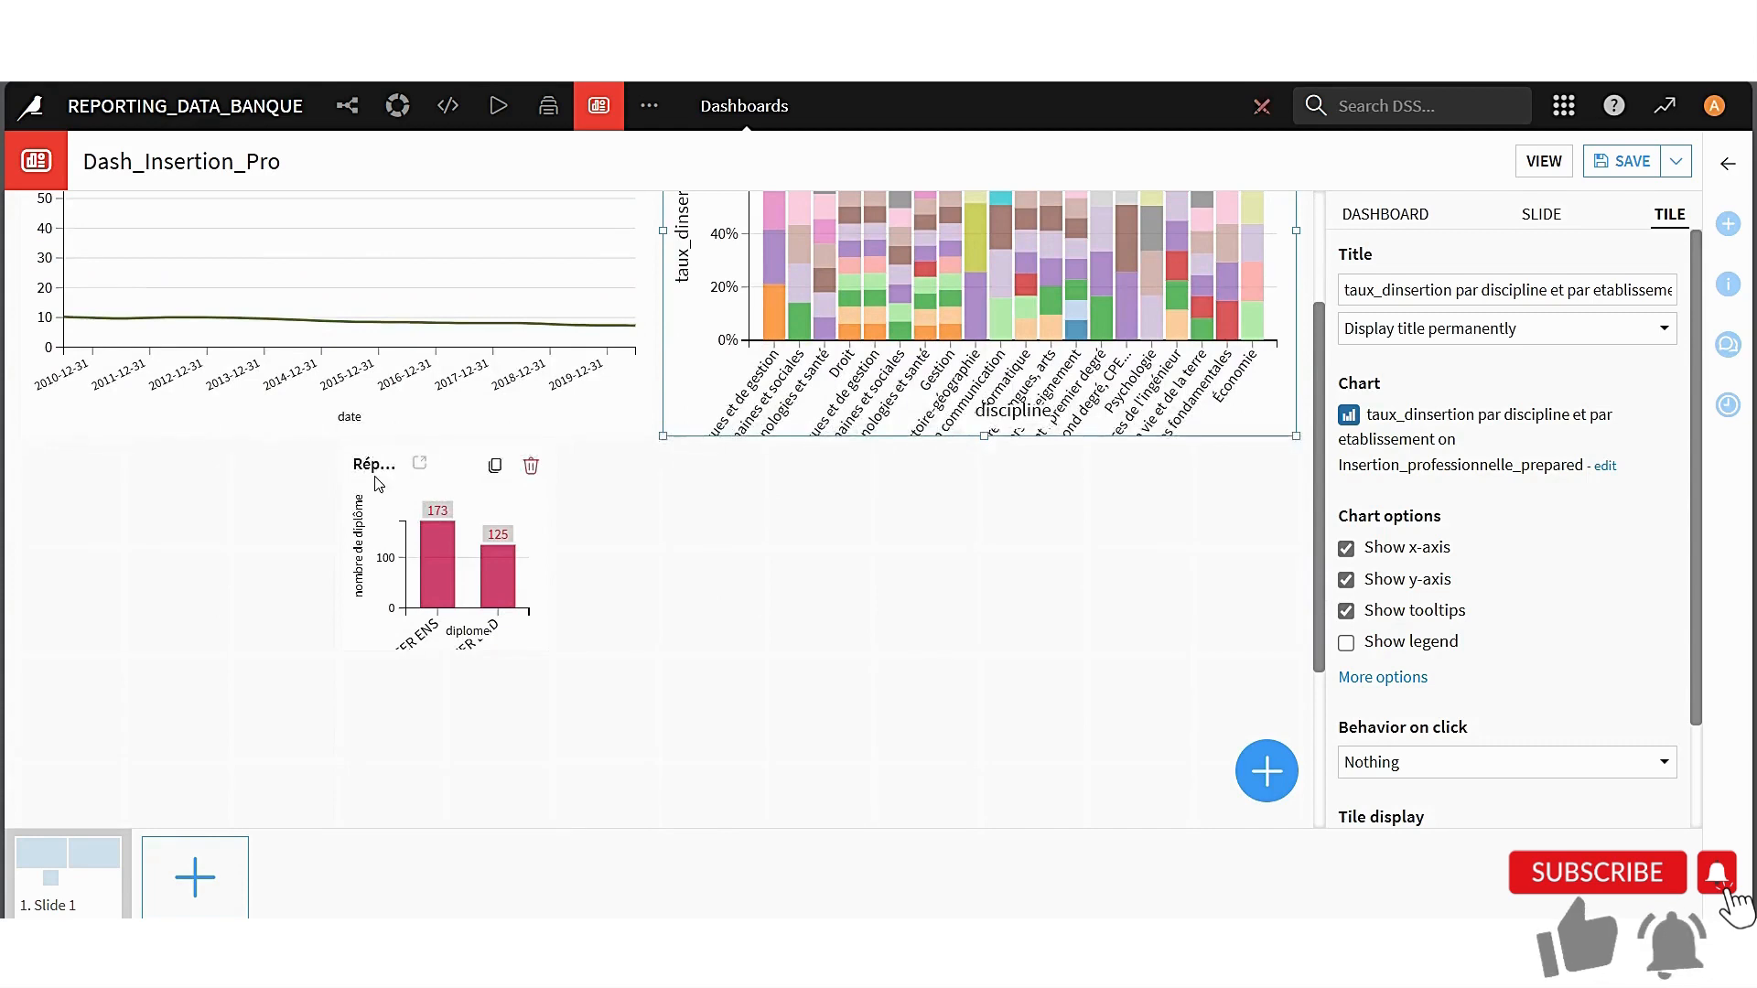
left_click_drag(374, 476, 53, 607)
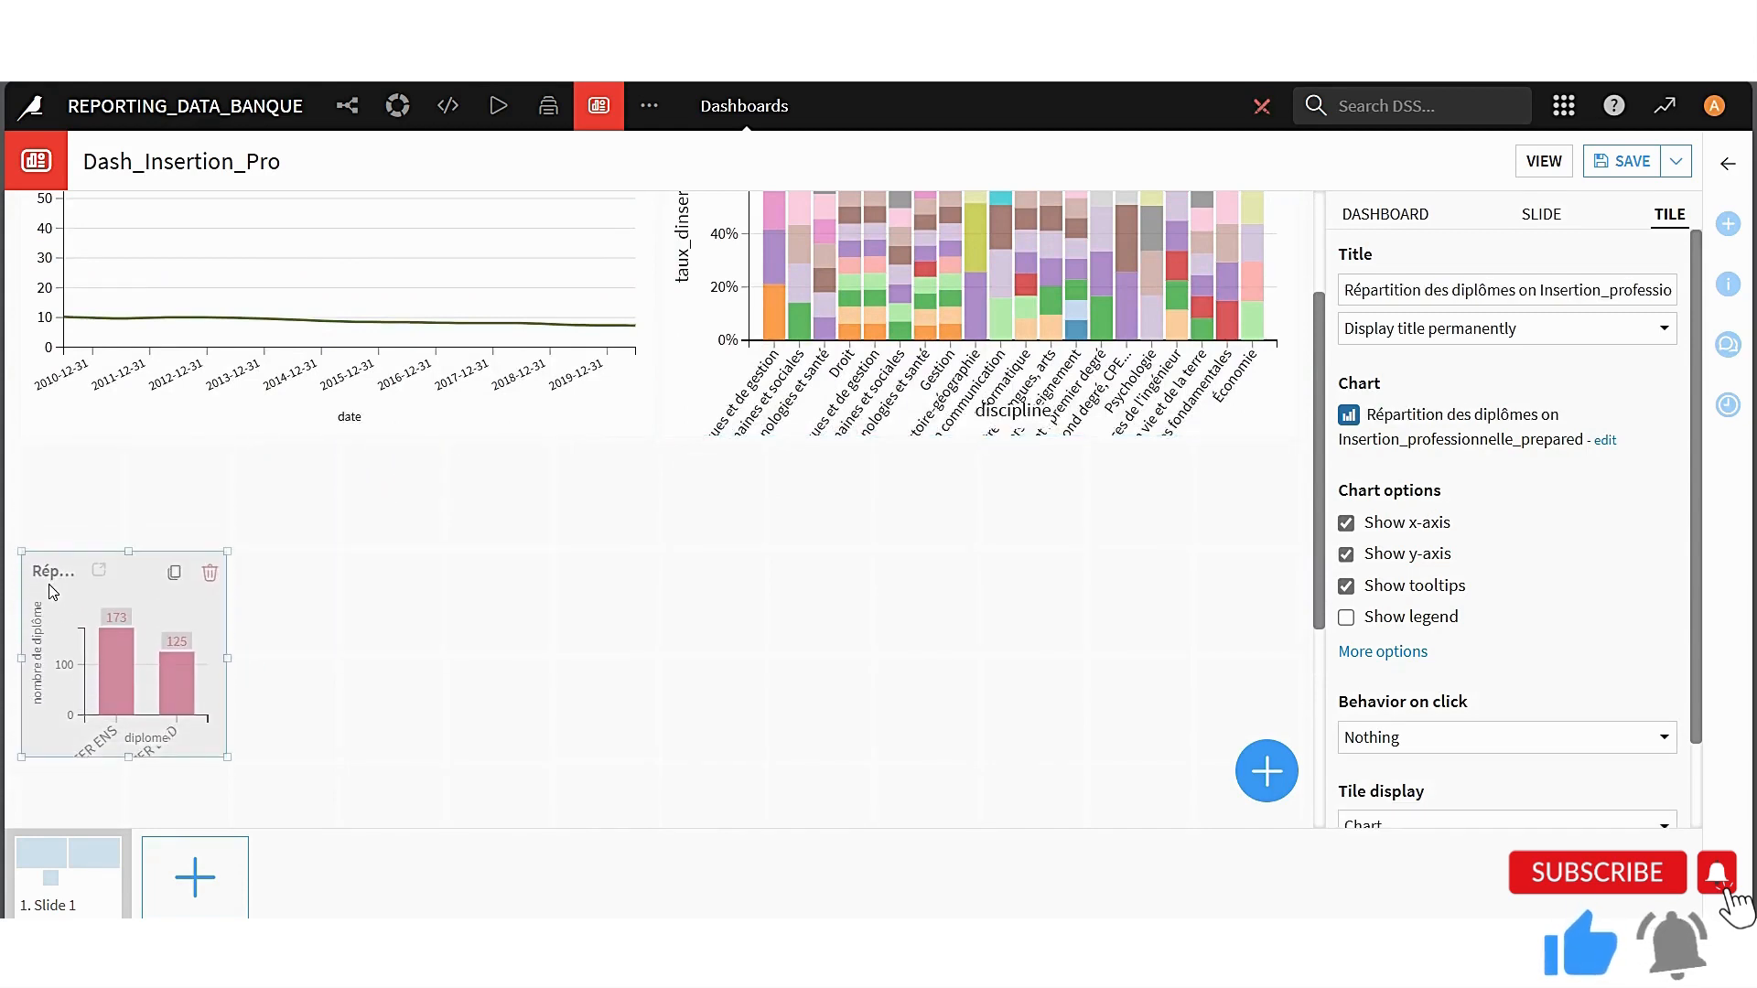
scroll(87, 589, "down", 2)
scroll(87, 590, "down", 2)
left_click_drag(224, 471, 956, 819)
scroll(1173, 638, "up", 1)
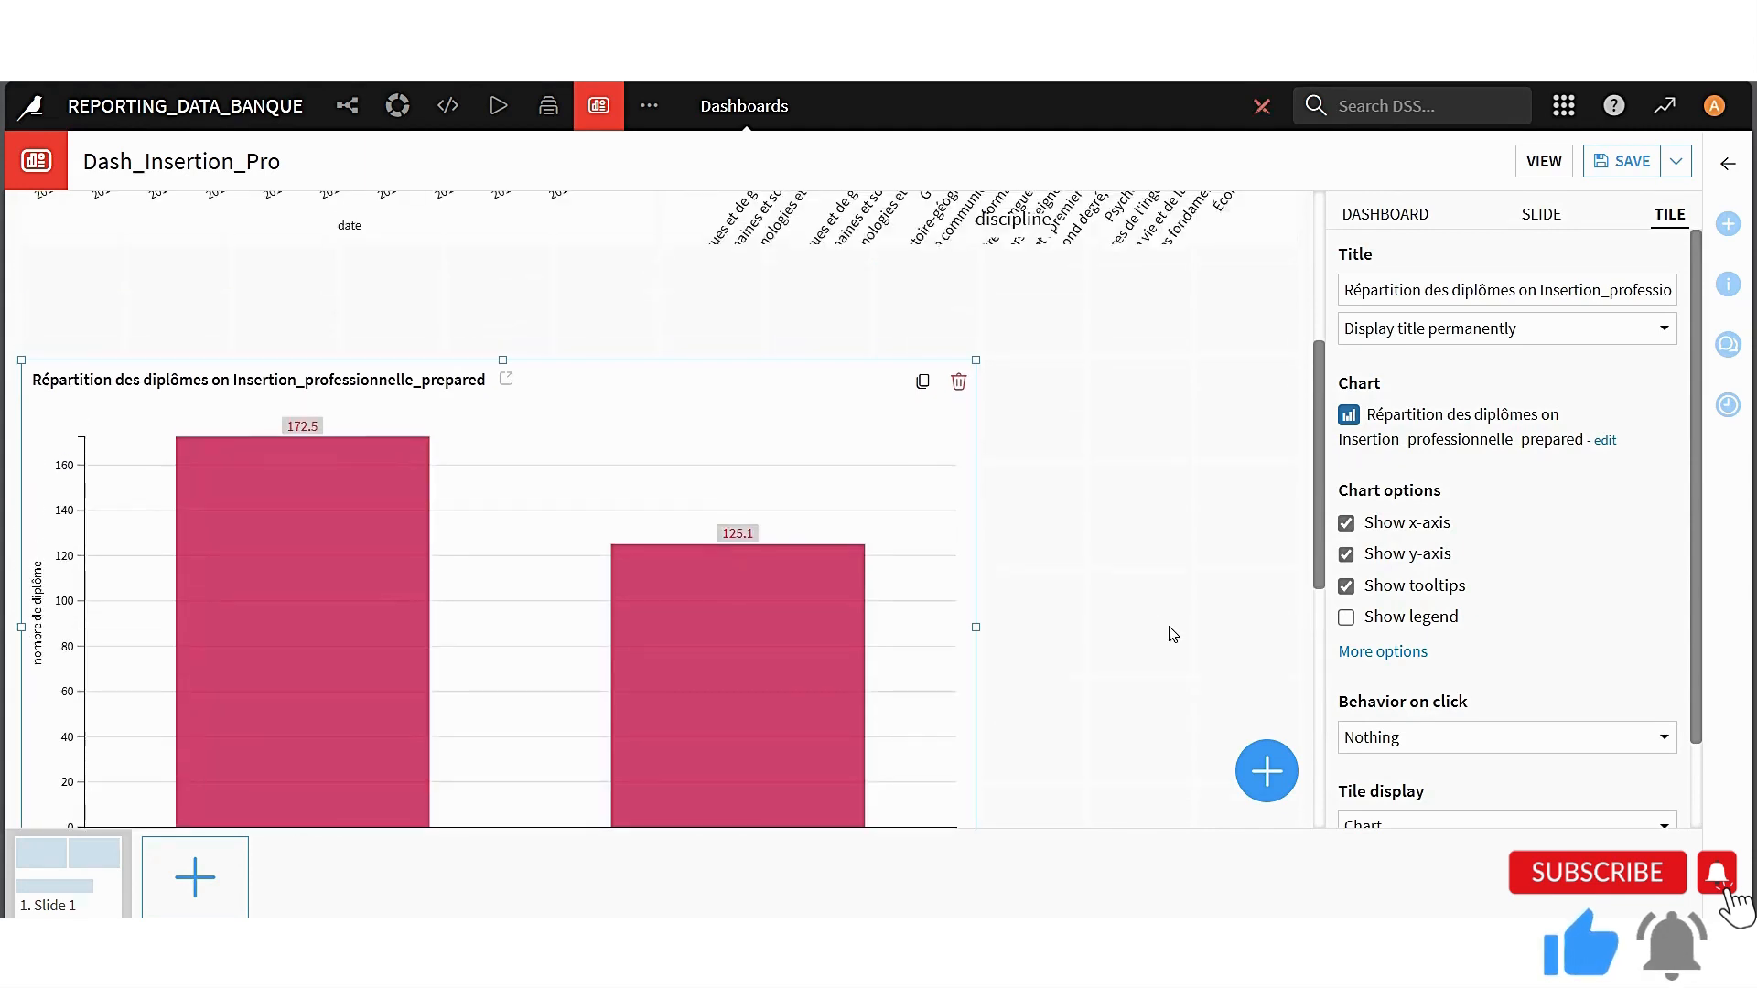
scroll(1167, 629, "up", 2)
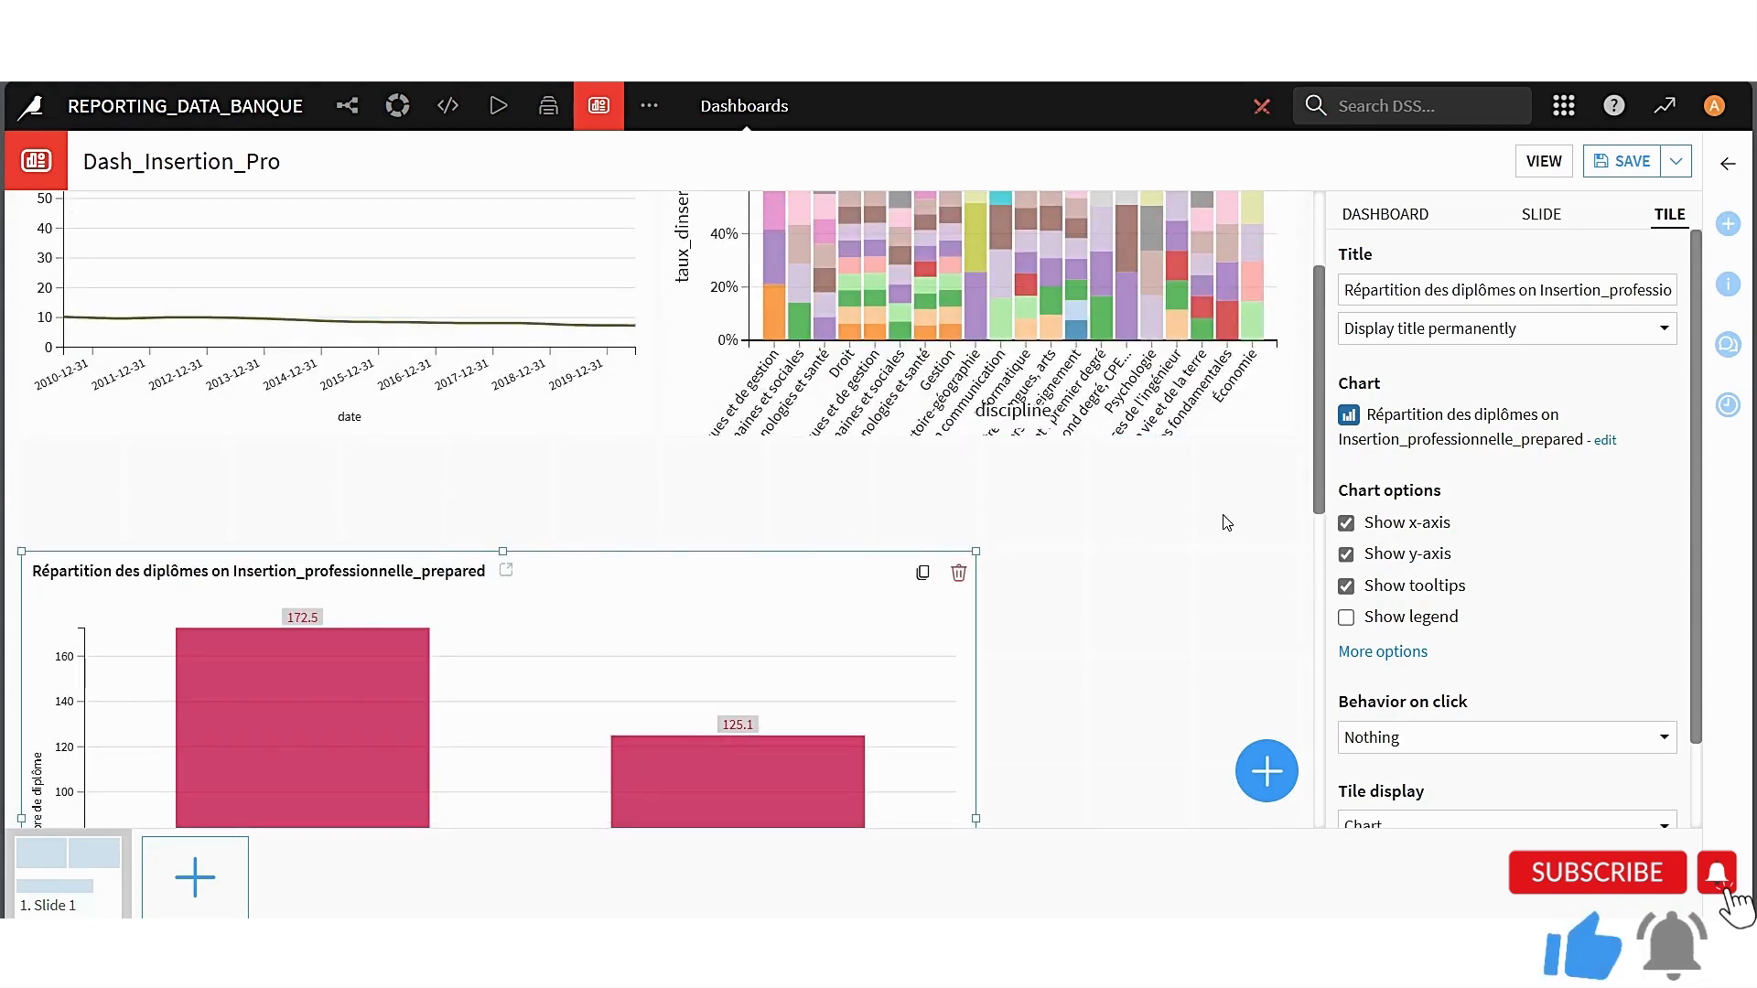
Narrow the Evolution line chart tile to about five grid columns and place the taux_dinsertion tile directly beside it at the same width
scroll(774, 439, "up", 2)
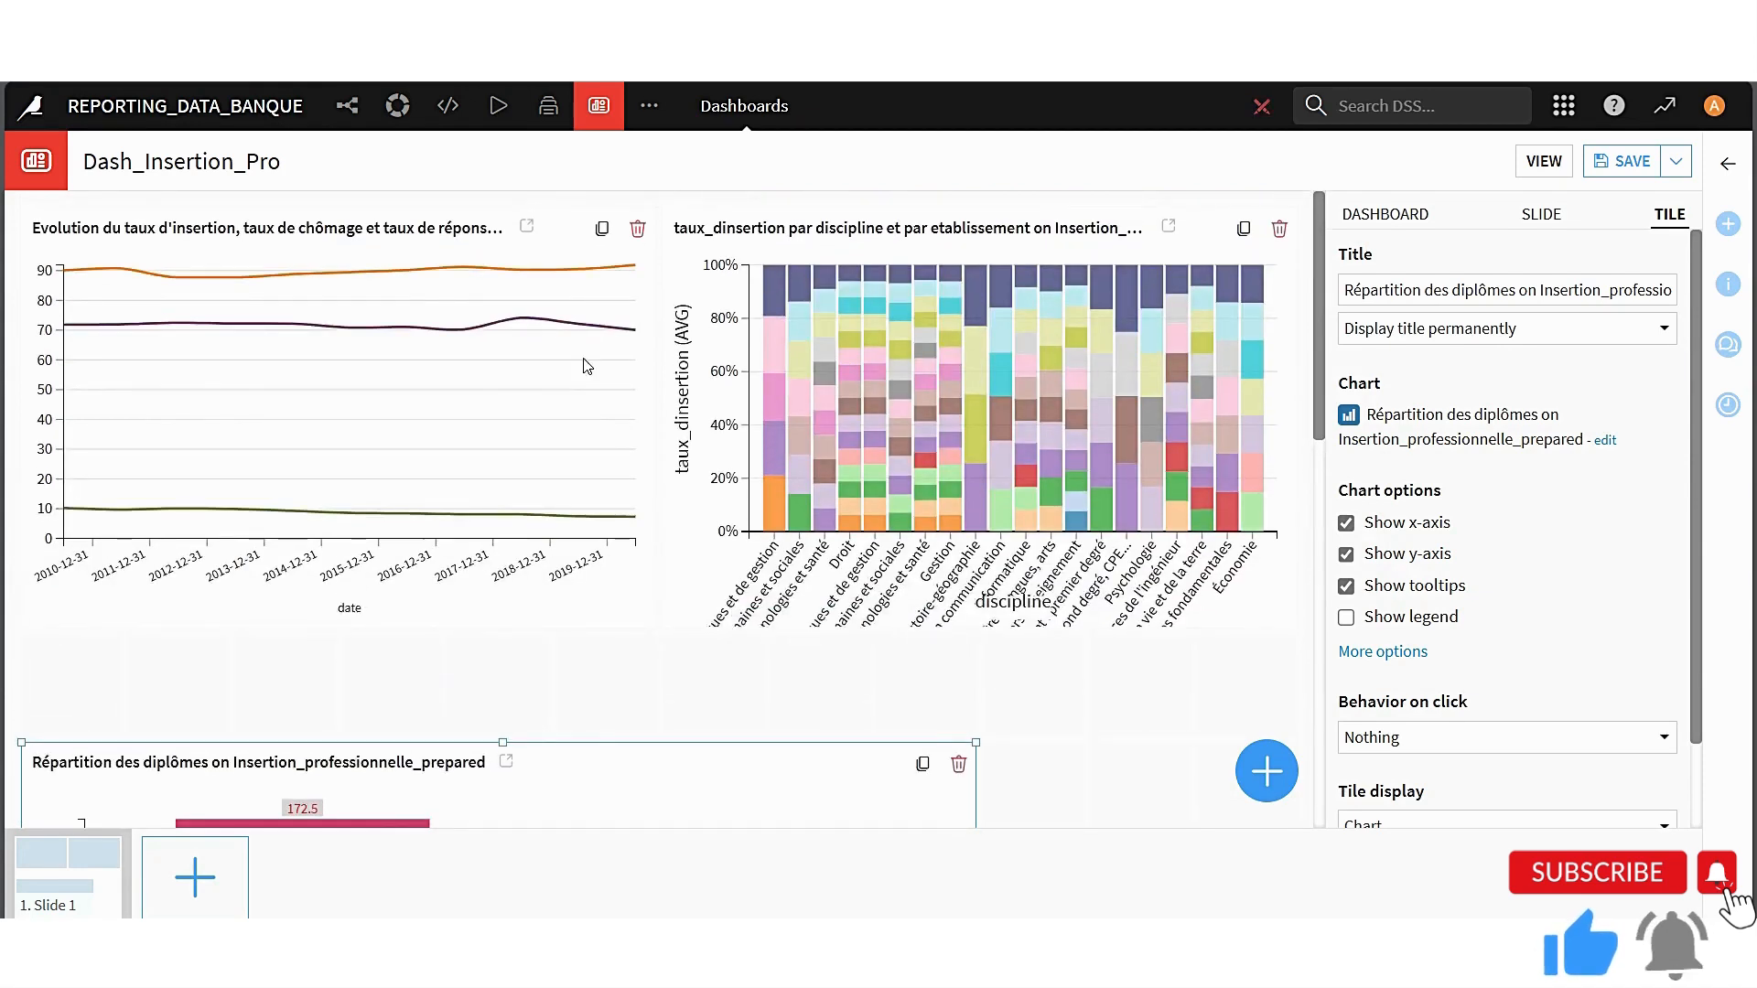
left_click(560, 241)
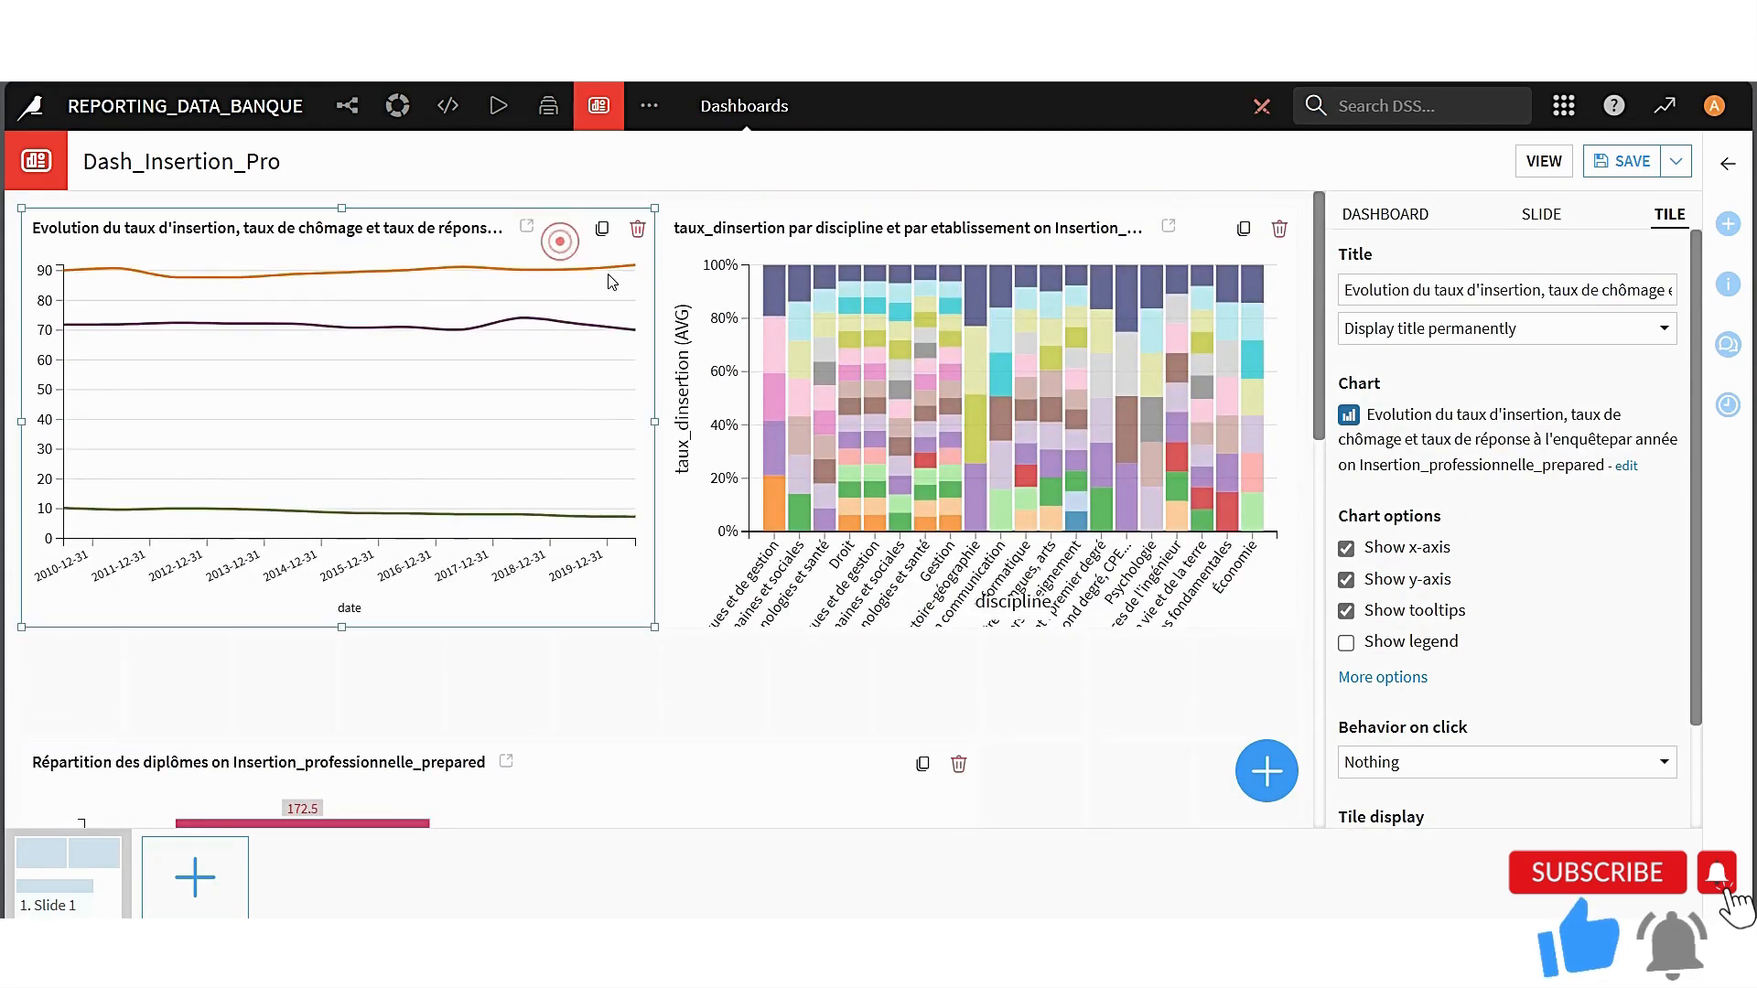
left_click_drag(653, 420, 567, 417)
left_click_drag(682, 242, 585, 245)
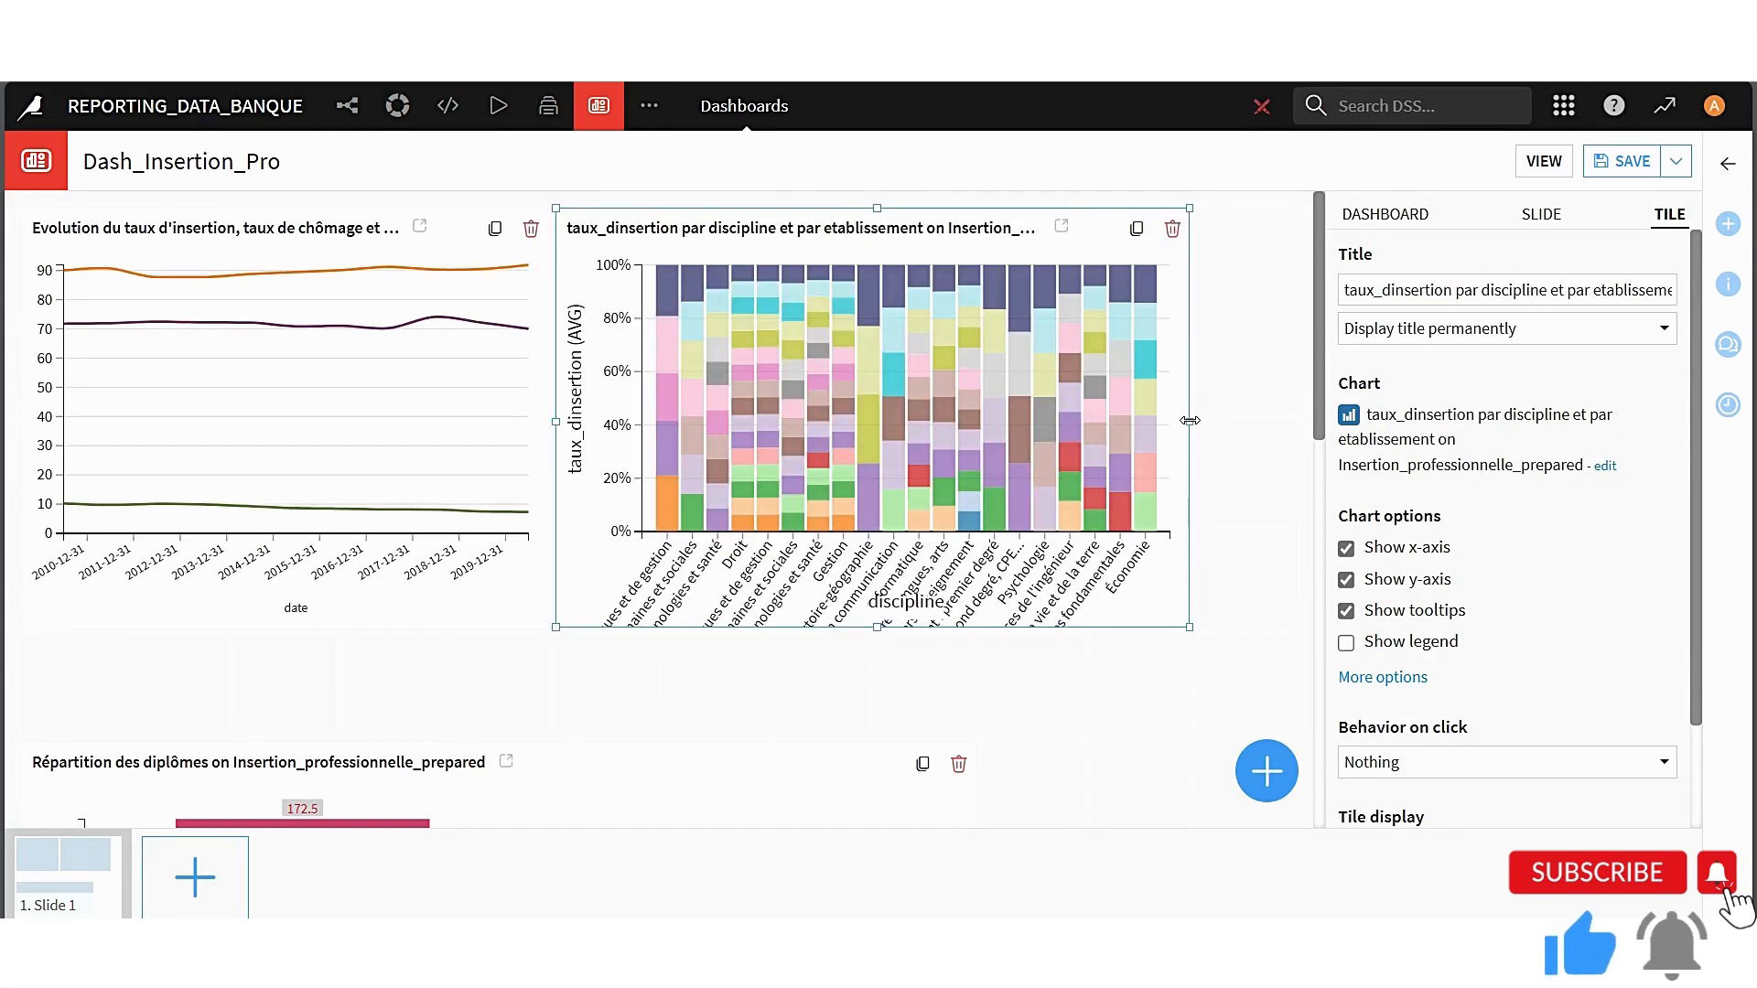
left_click_drag(1189, 420, 1051, 420)
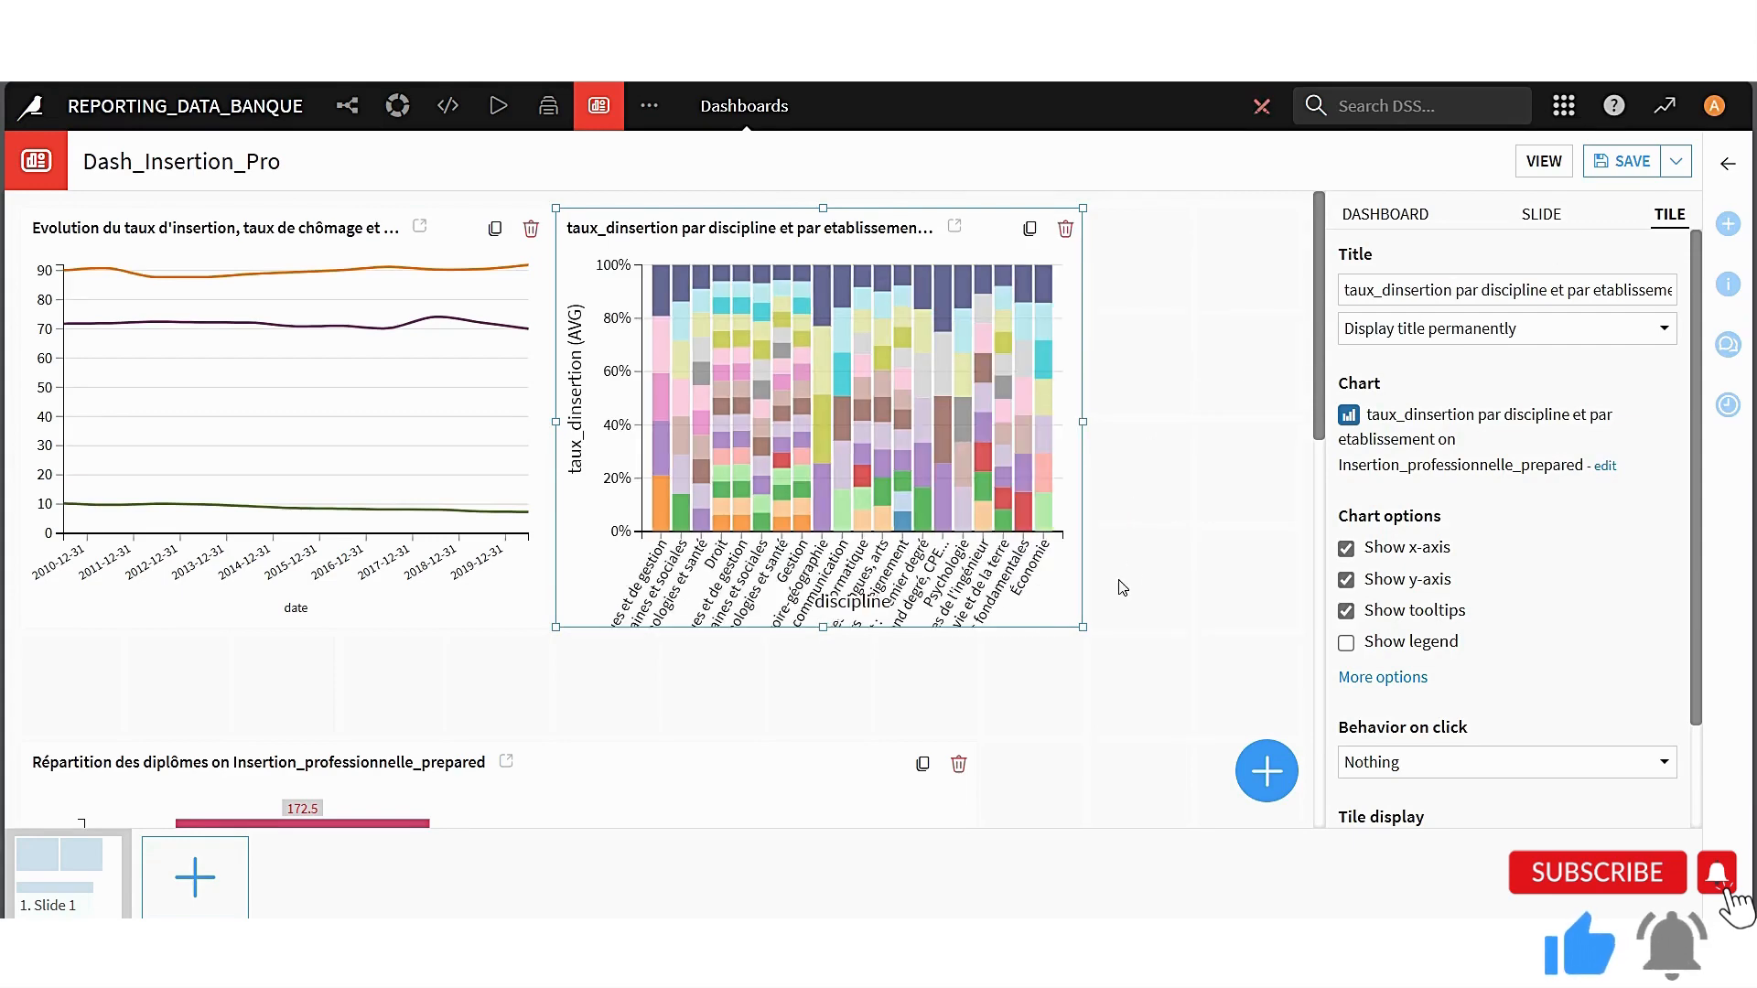
Move the Répartition des diplômes tile up directly beneath the line chart and narrow it to about five grid columns
scroll(1123, 604, "down", 2)
left_click(553, 609)
scroll(551, 604, "down", 3)
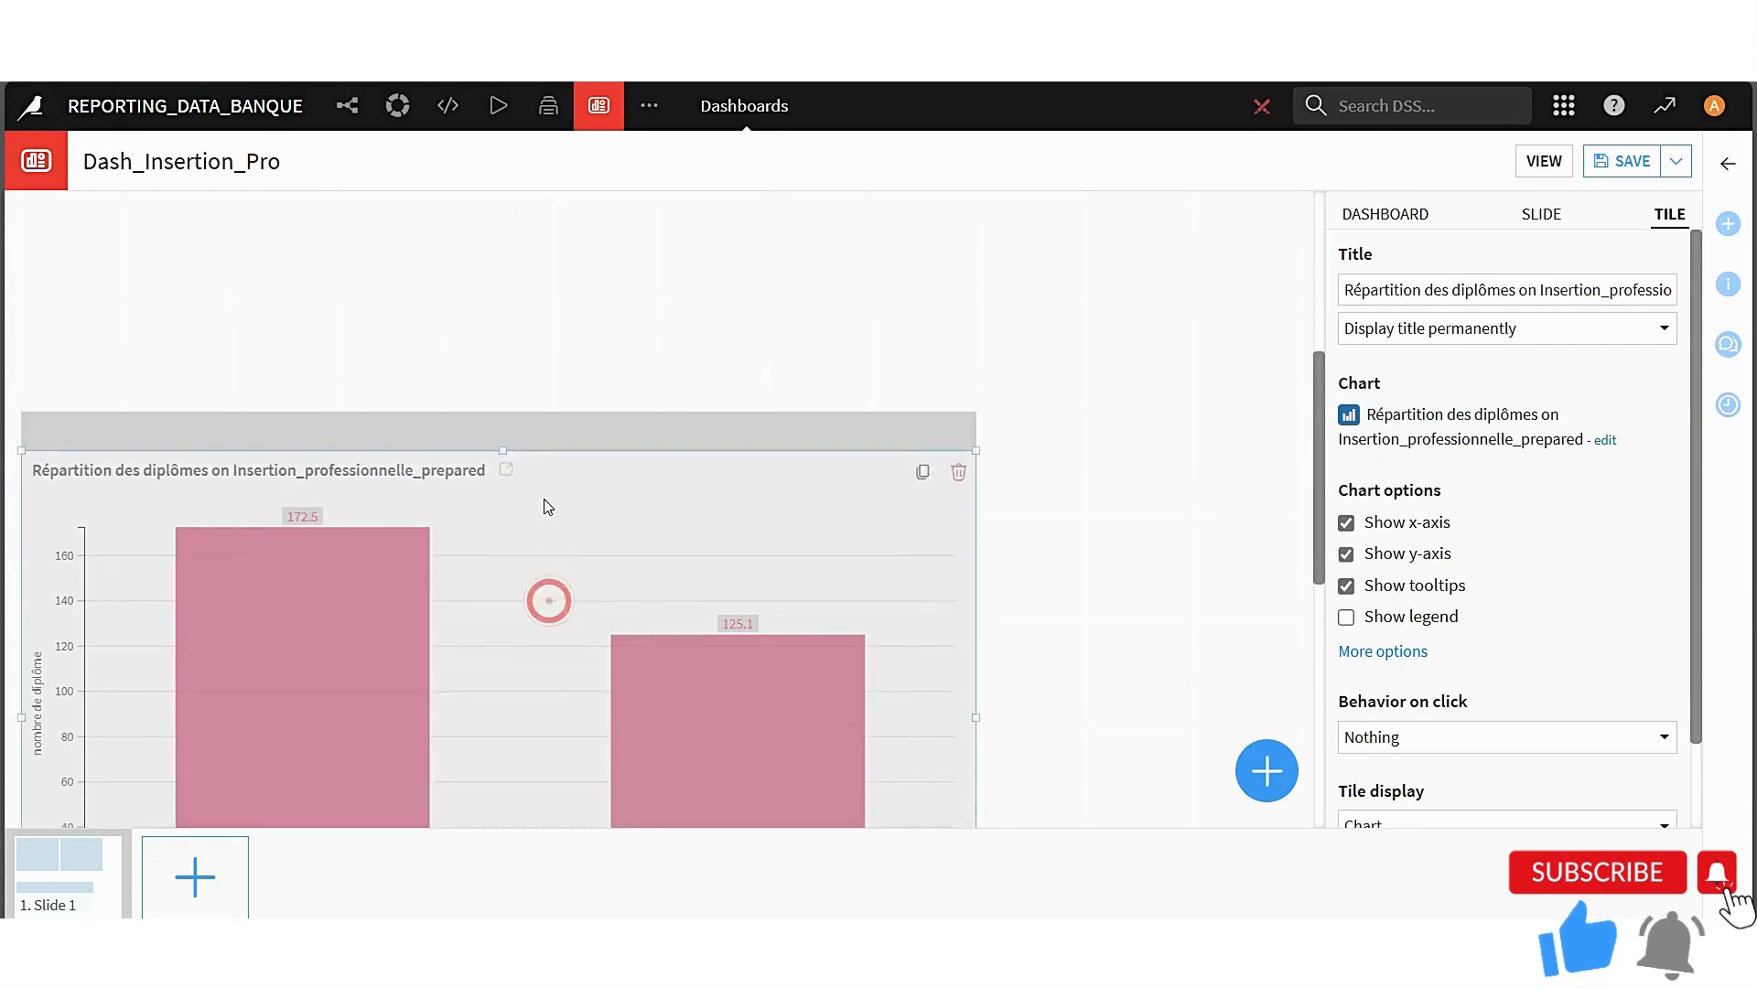
scroll(540, 366, "up", 2)
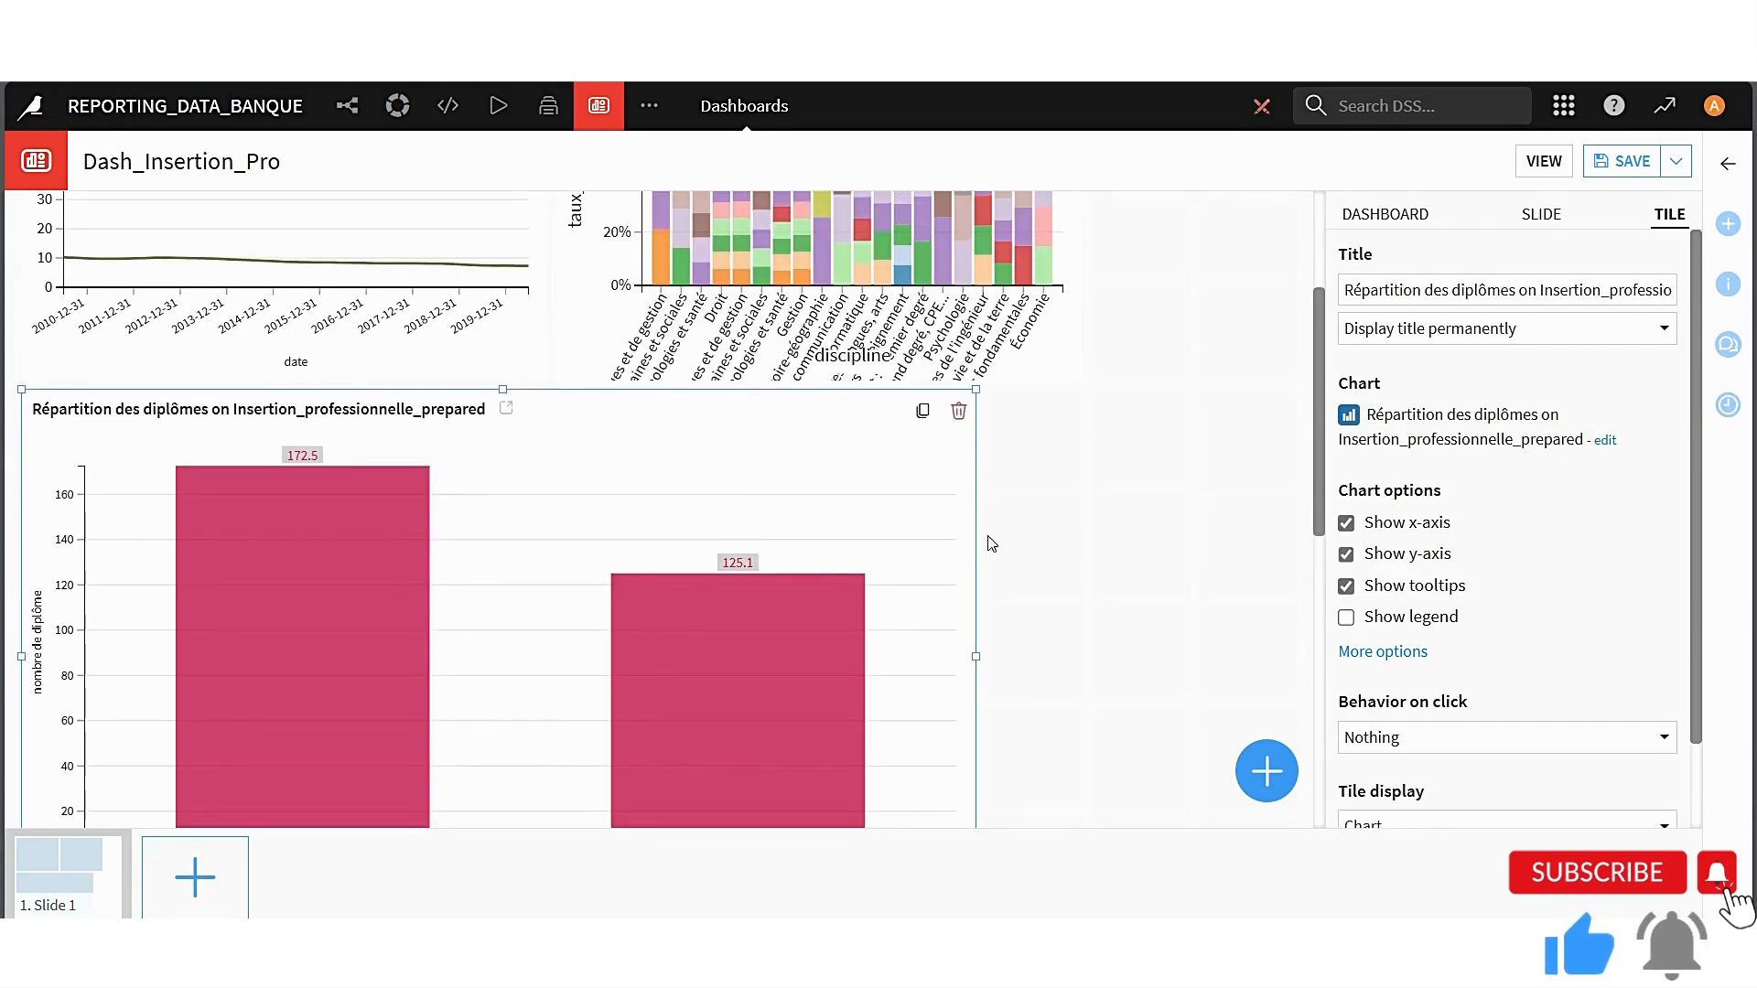
left_click_drag(977, 658, 555, 632)
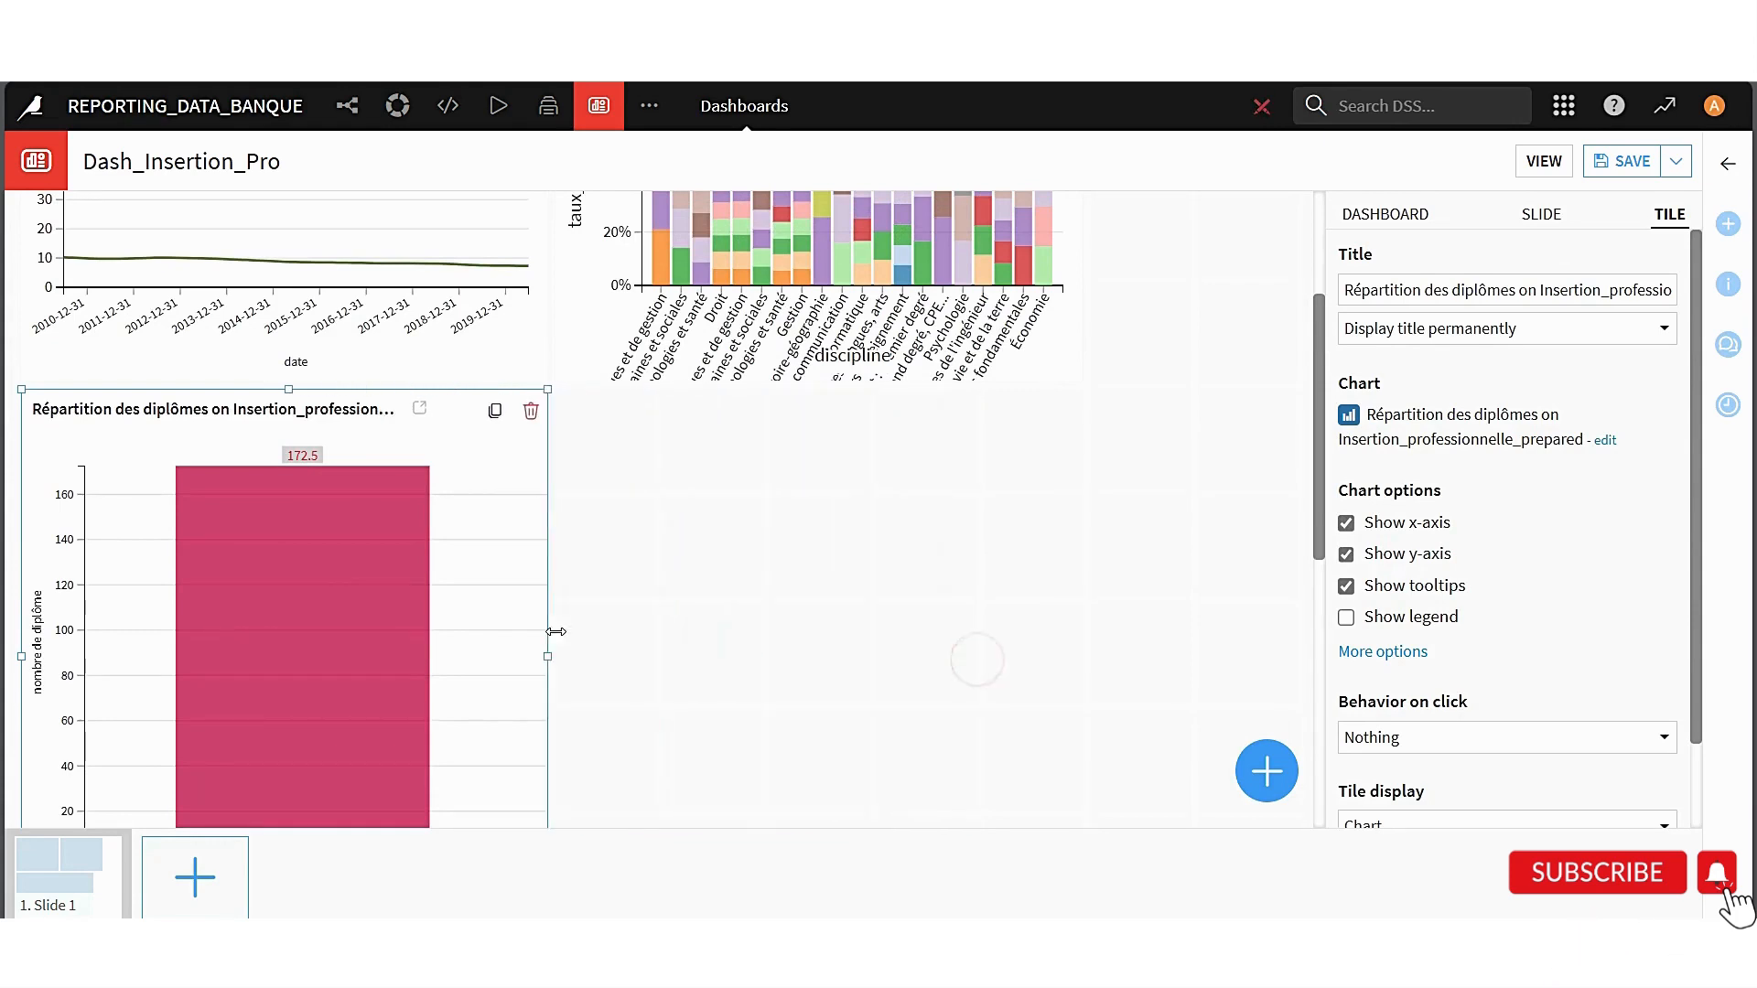
scroll(843, 557, "down", 2)
left_click(867, 520)
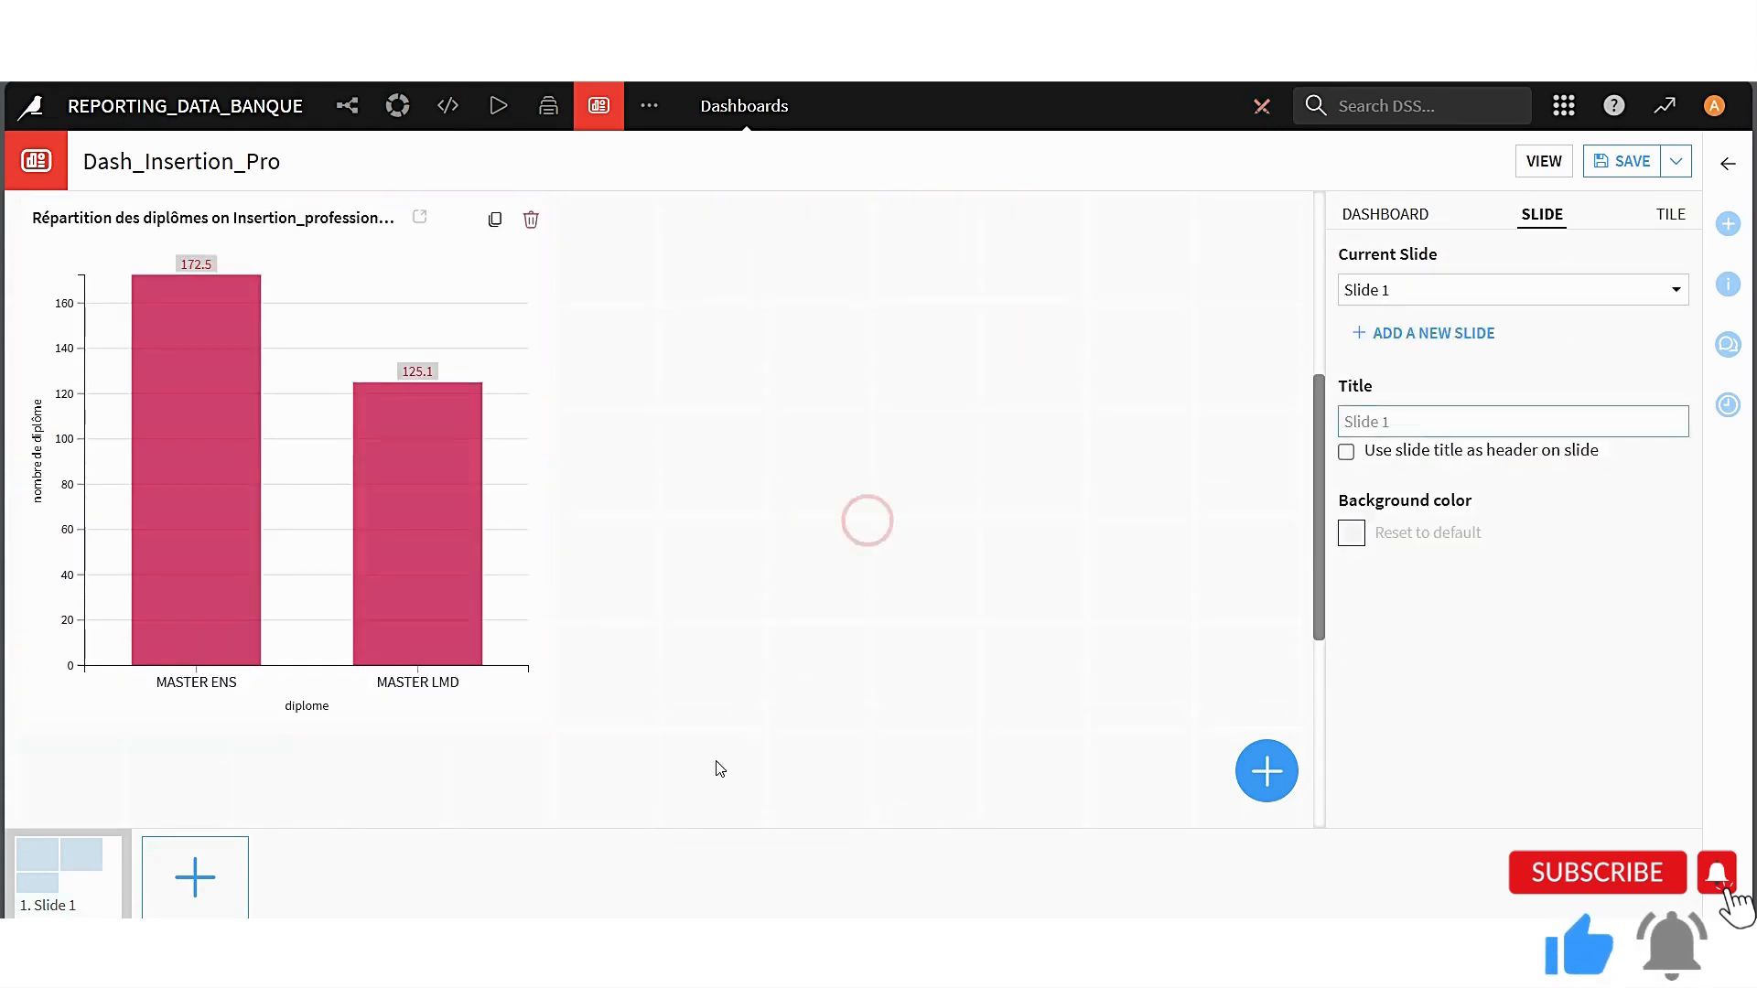
scroll(952, 625, "up", 2)
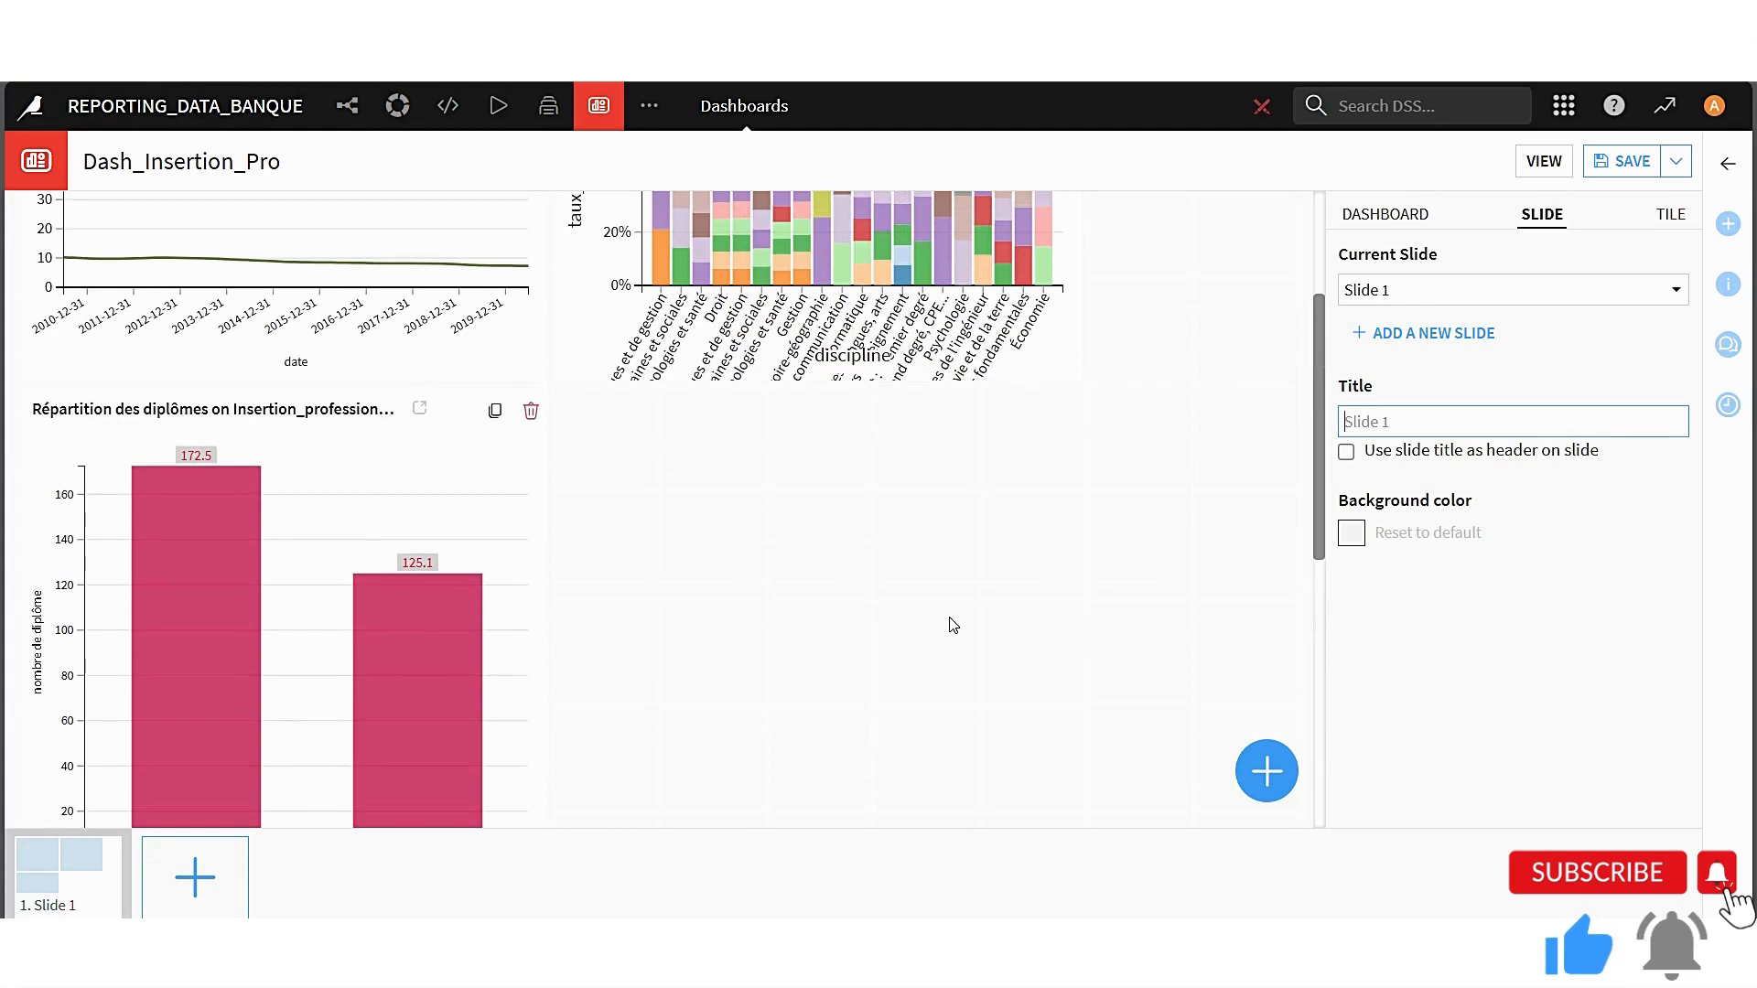
left_click(829, 548)
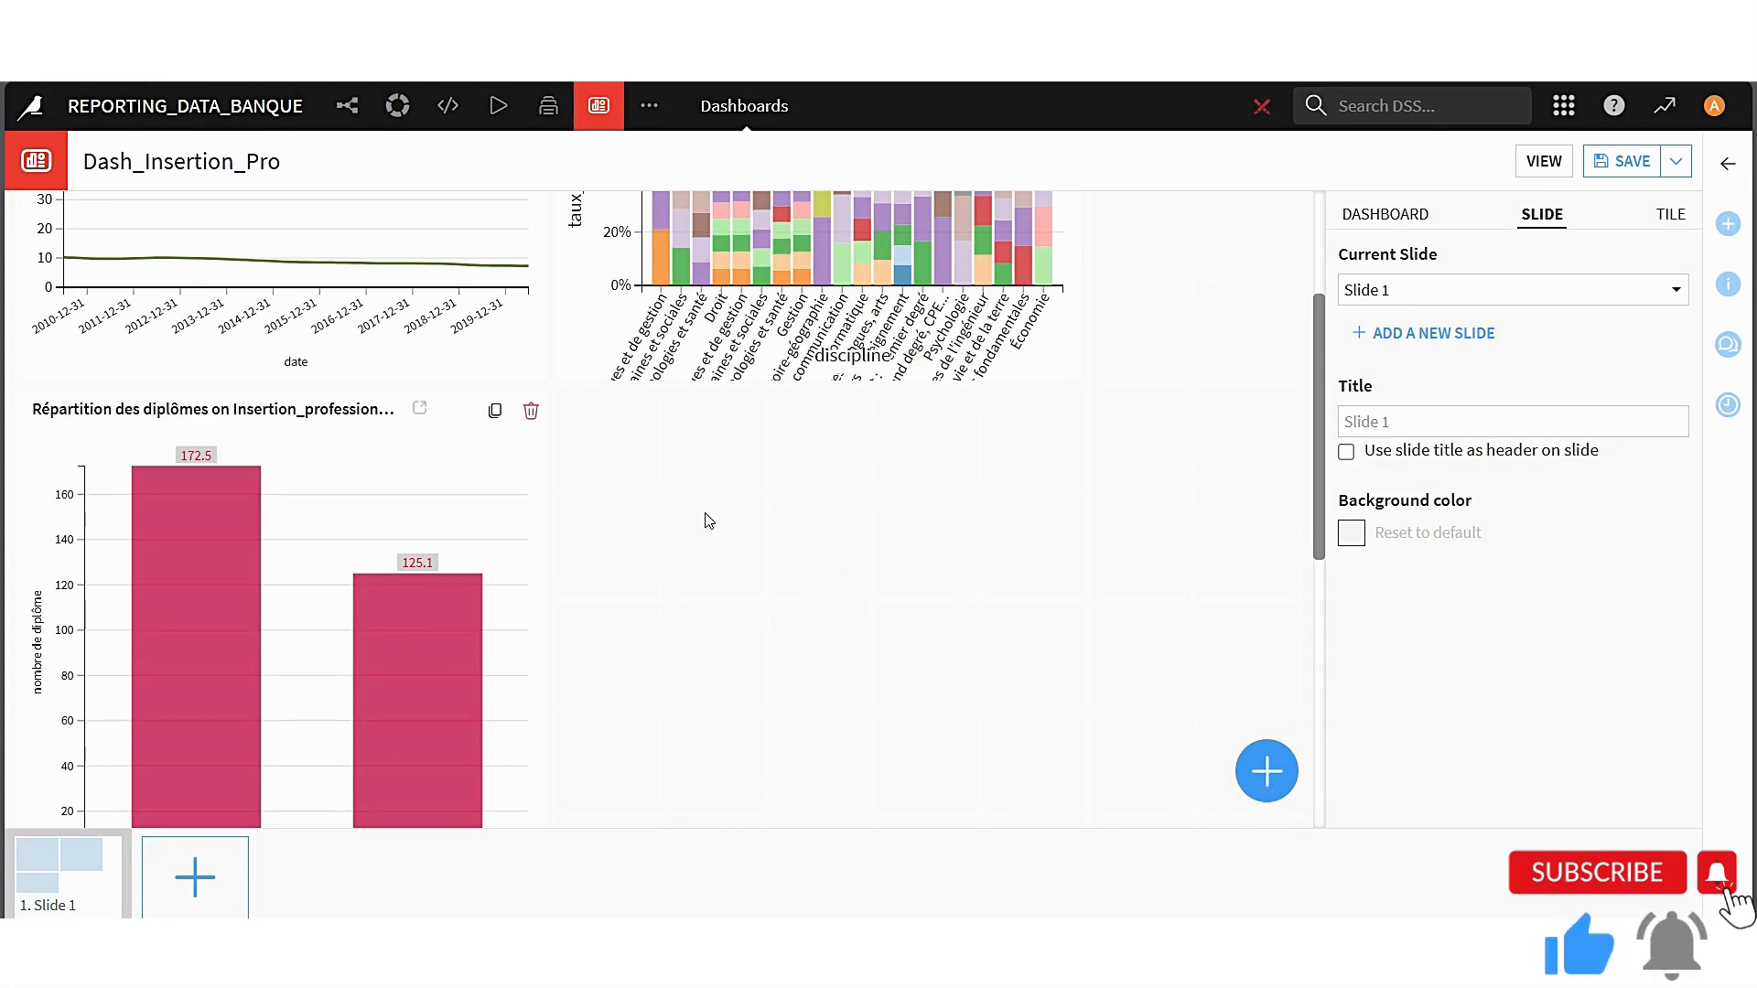
left_click(1264, 770)
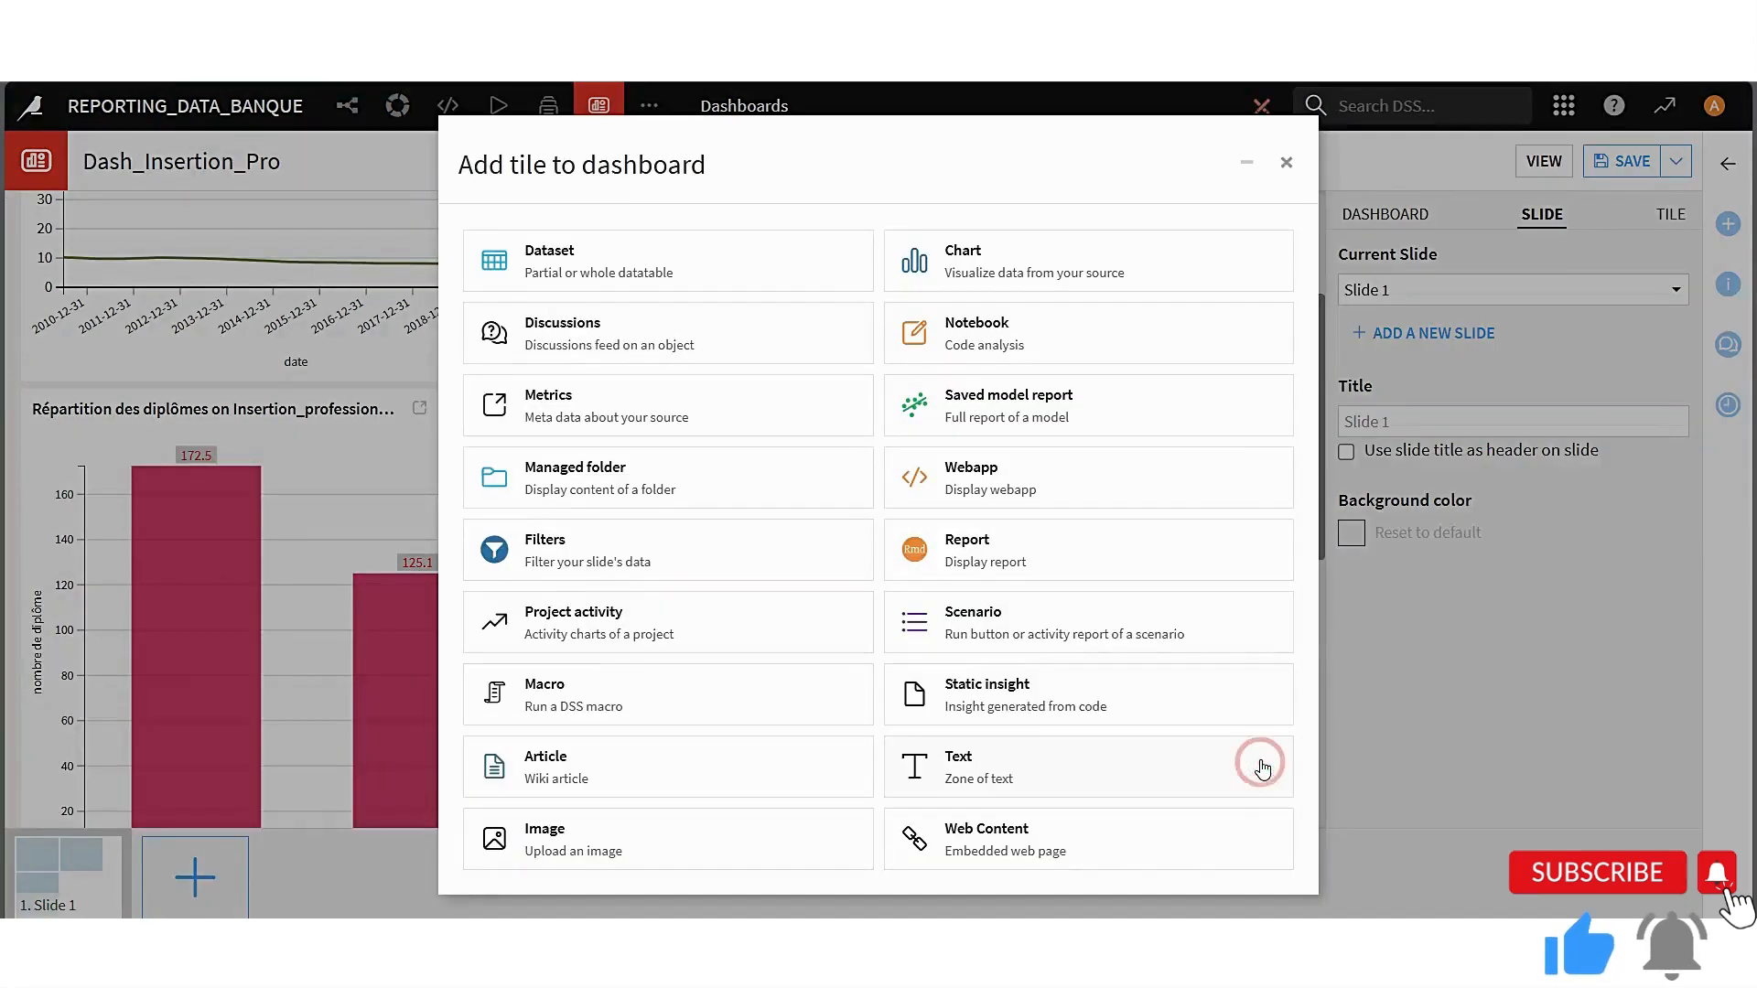
left_click(618, 273)
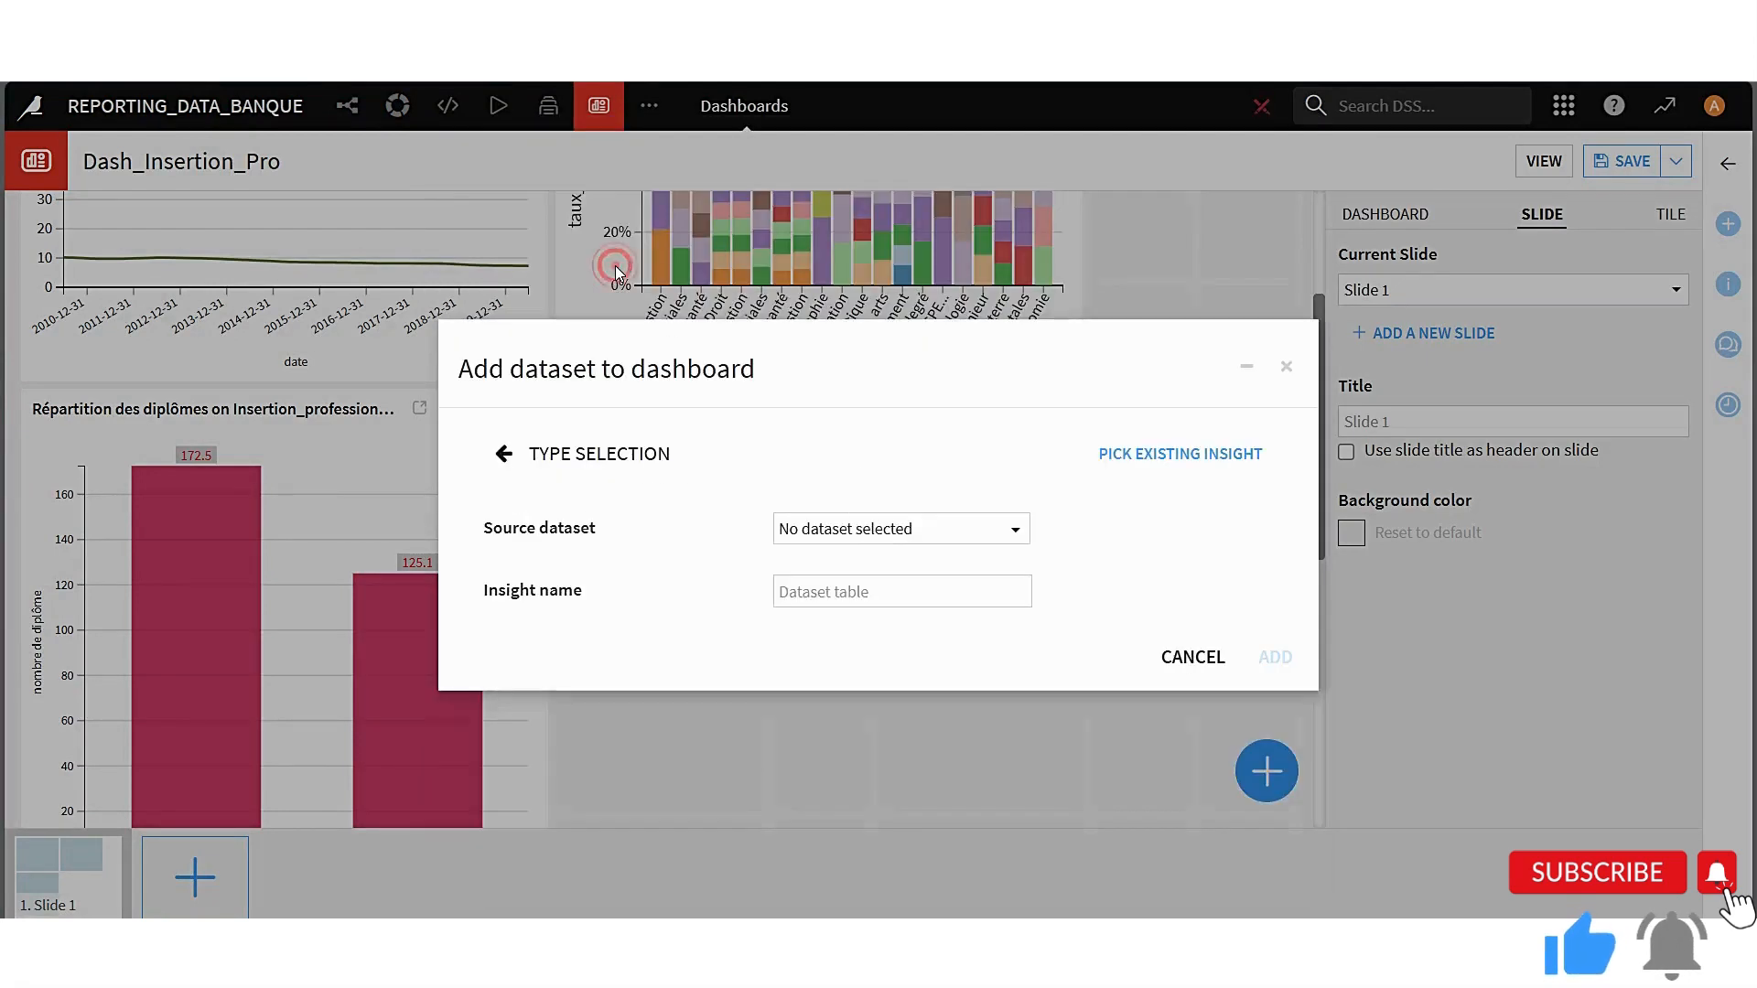
left_click(1286, 366)
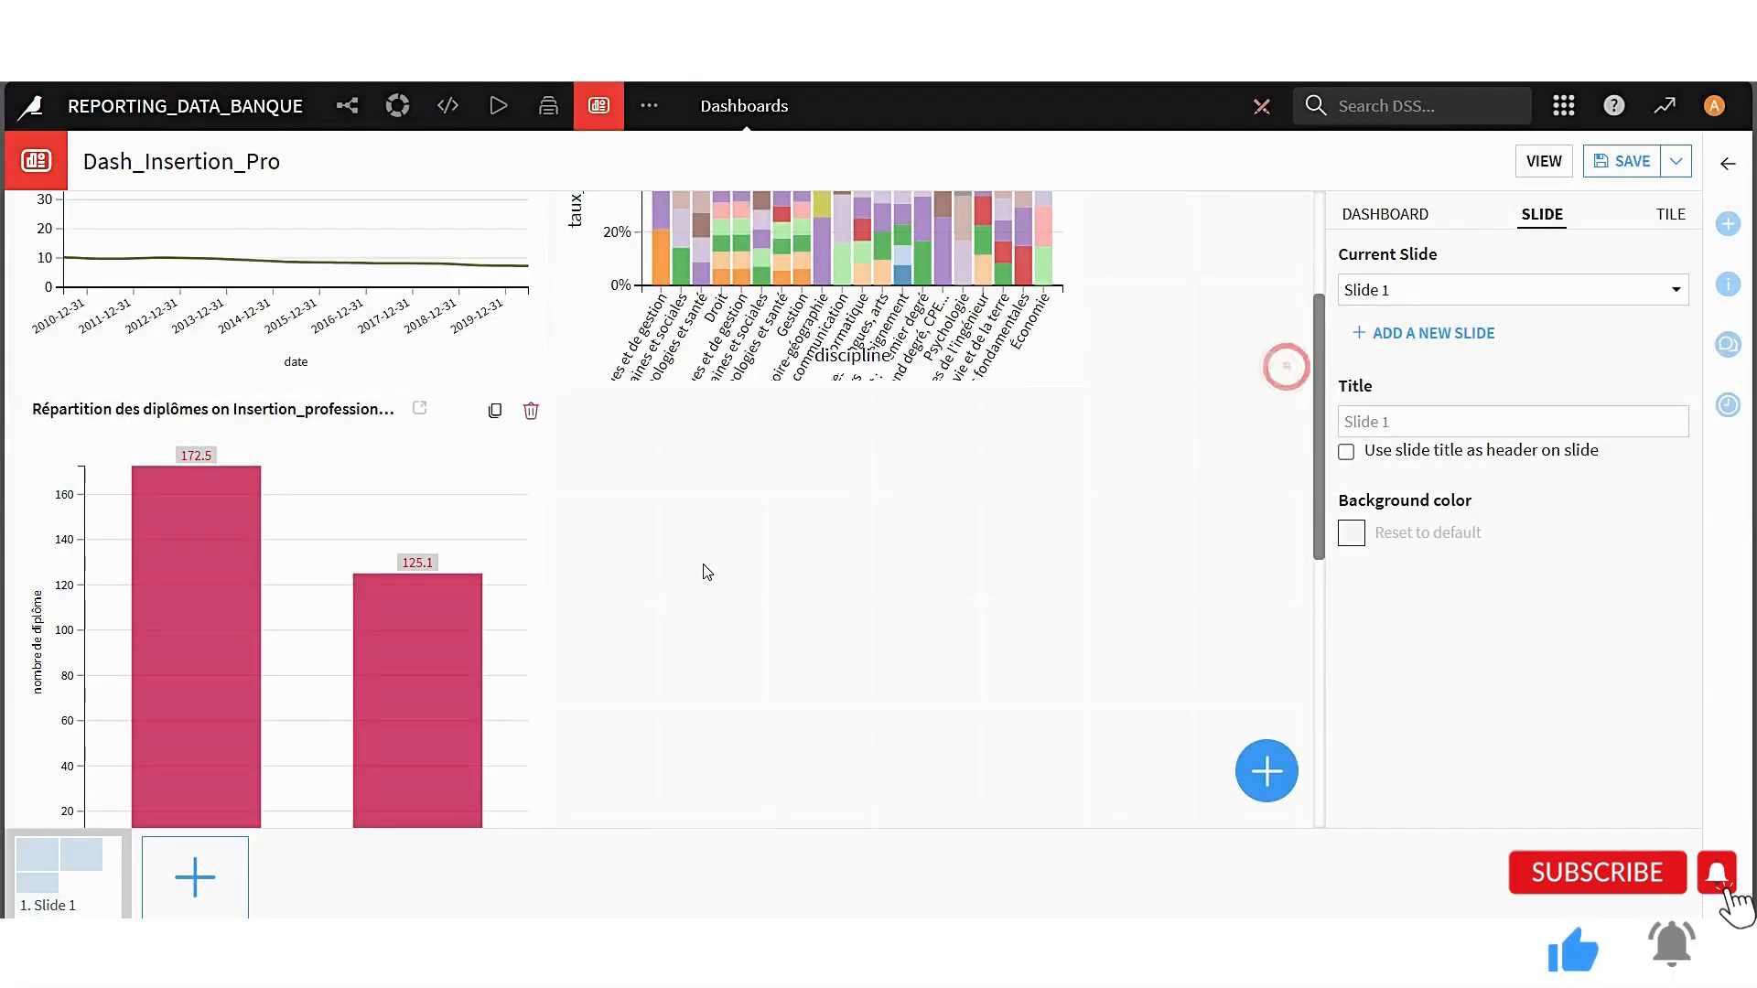
Add a dataset tile sourced from Insertion_professionnelle_prepared with the insight name table_insertion_professionelle
left_click(1286, 773)
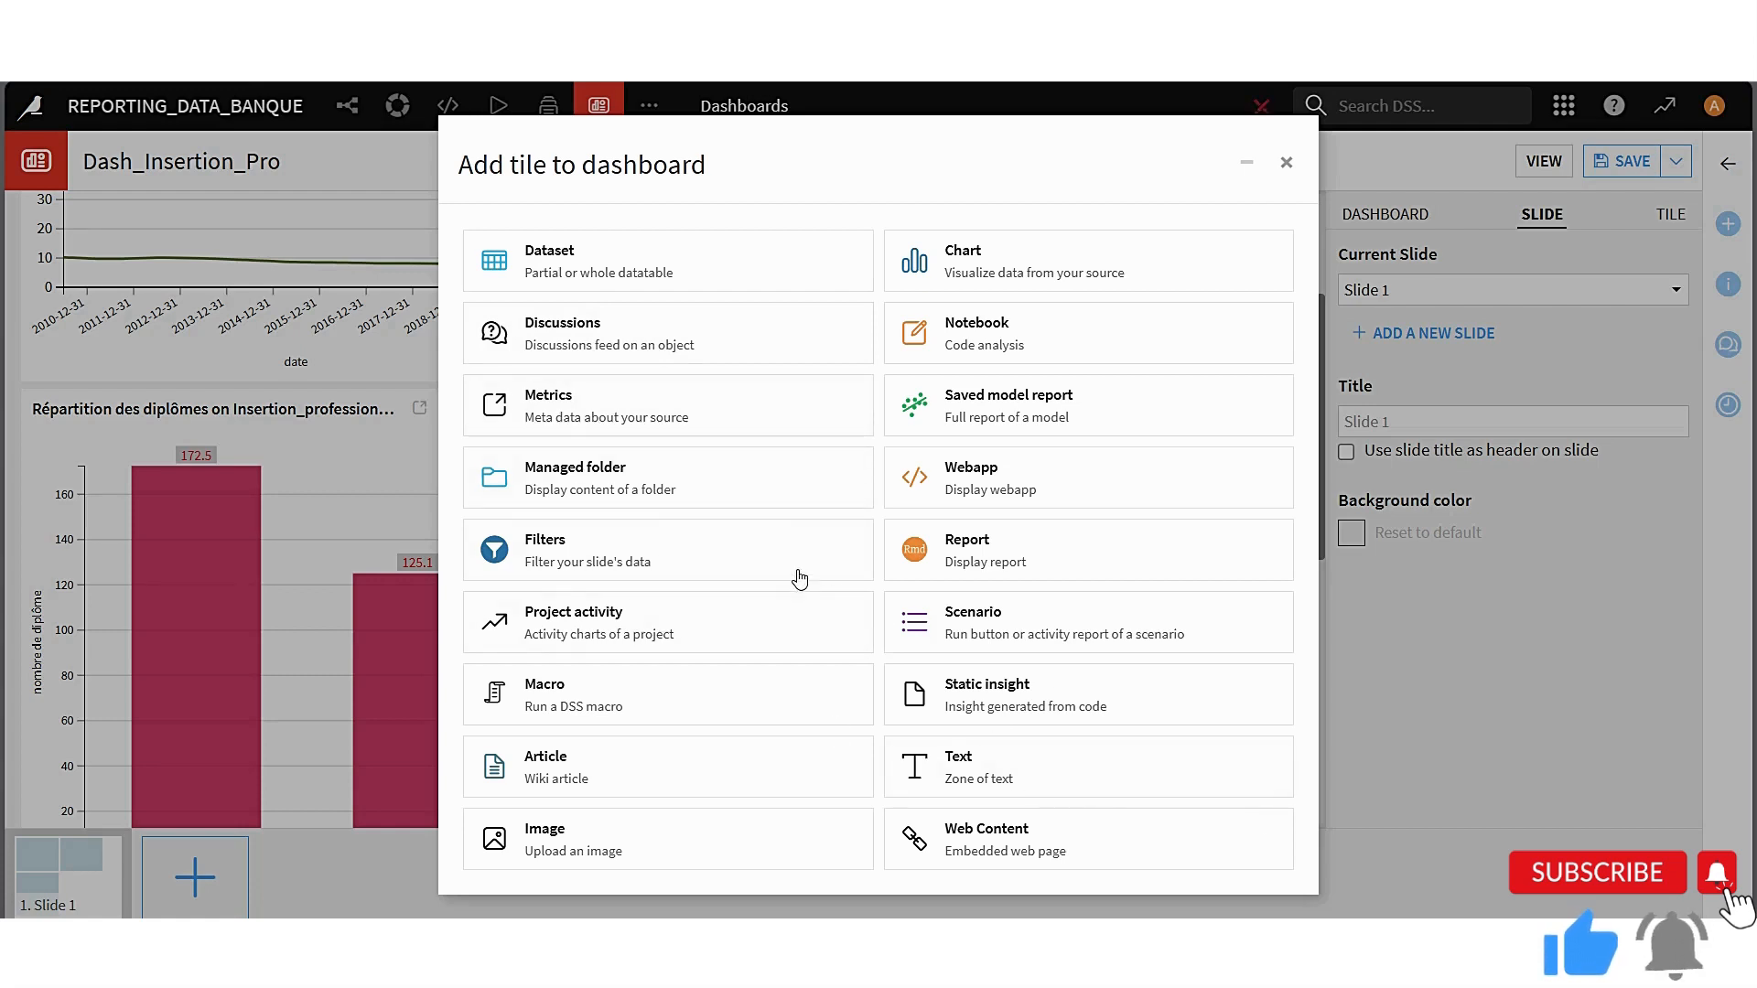
left_click(604, 271)
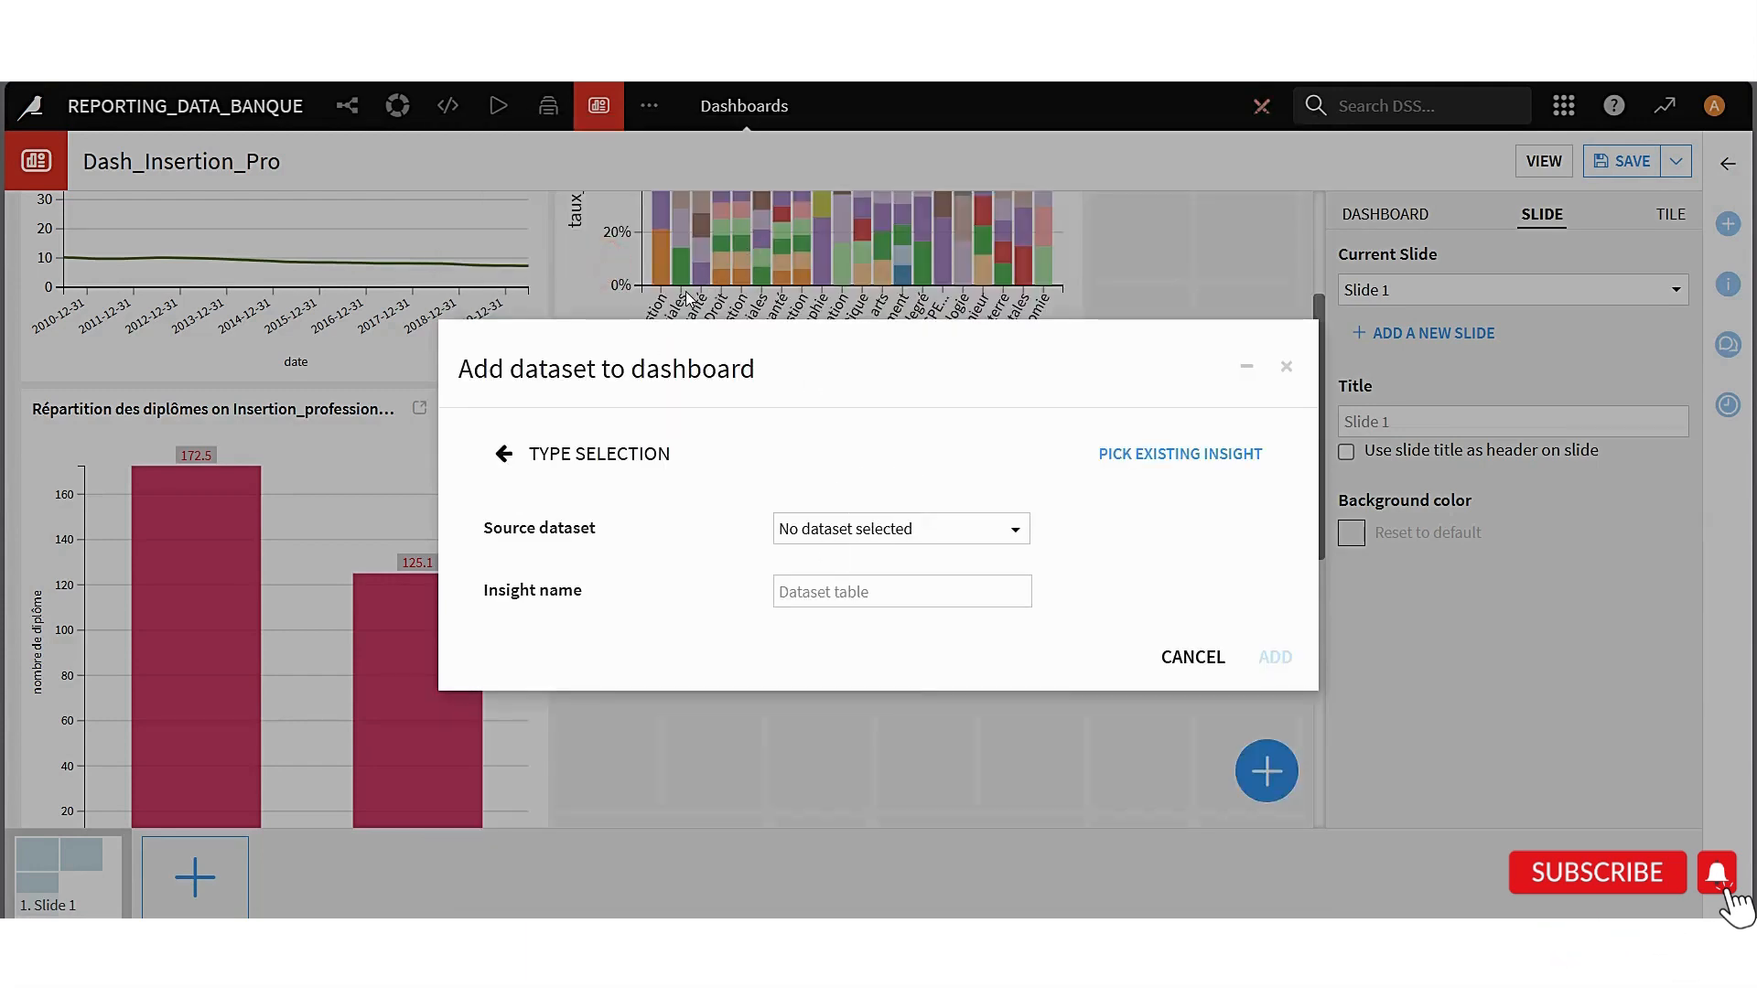
left_click(977, 533)
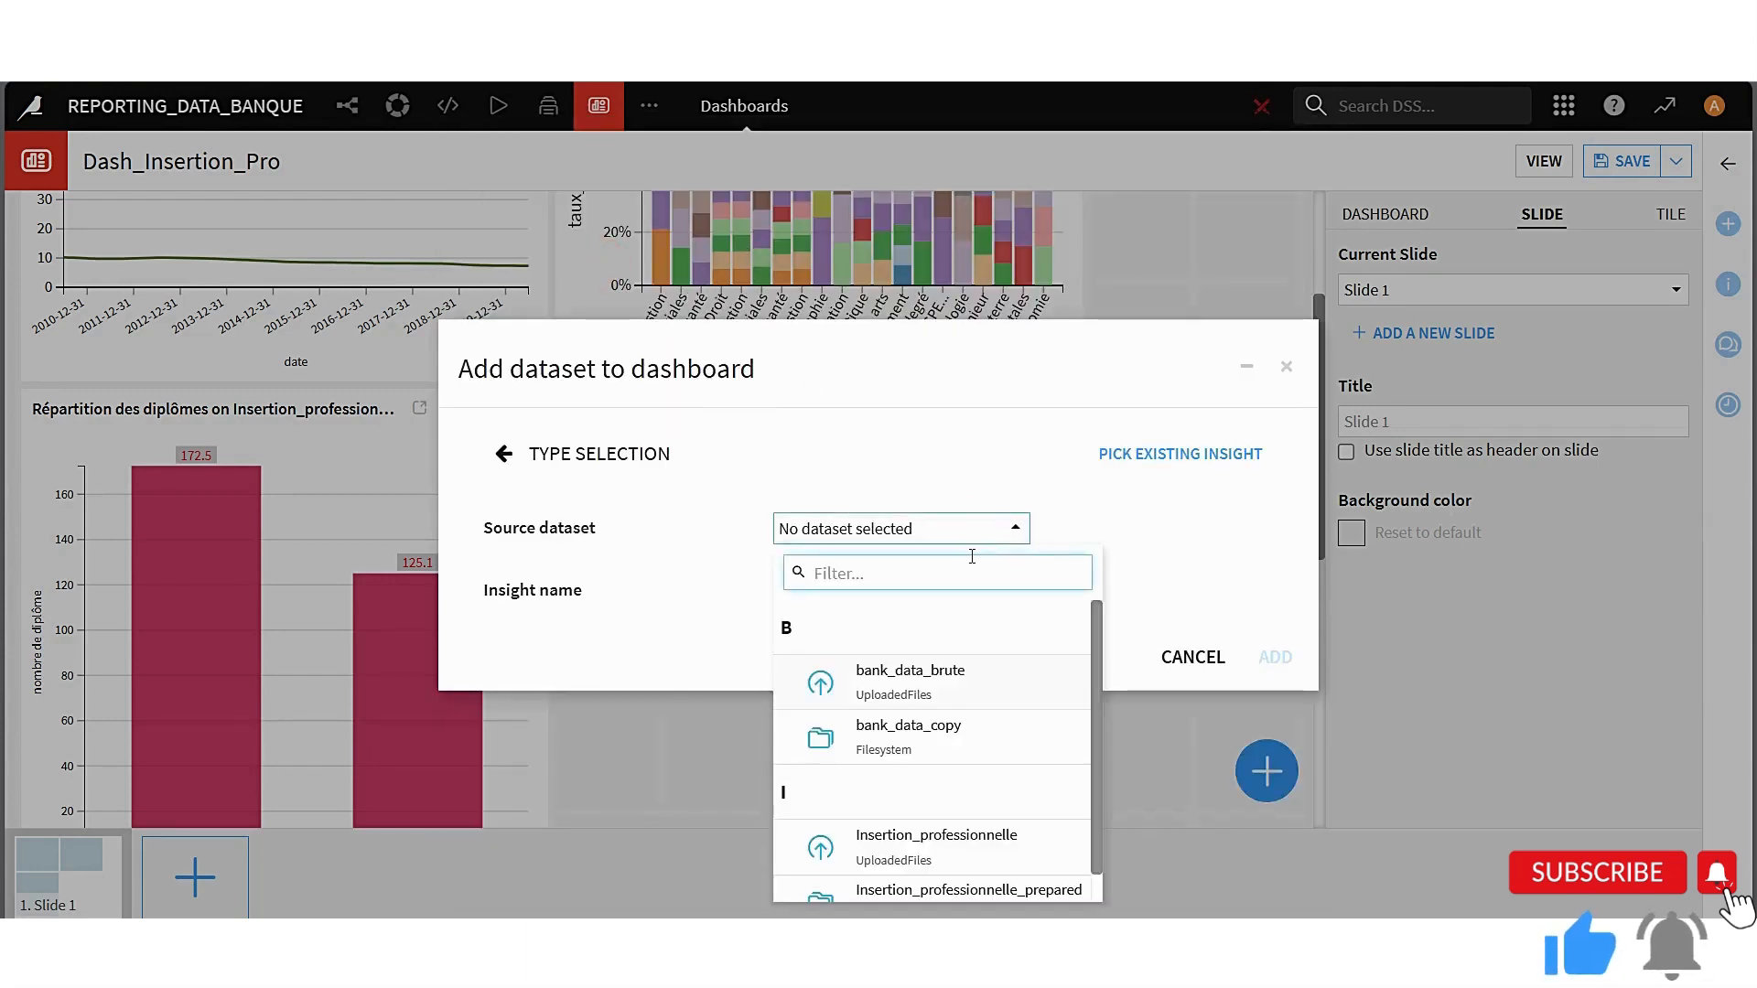
left_click(1001, 897)
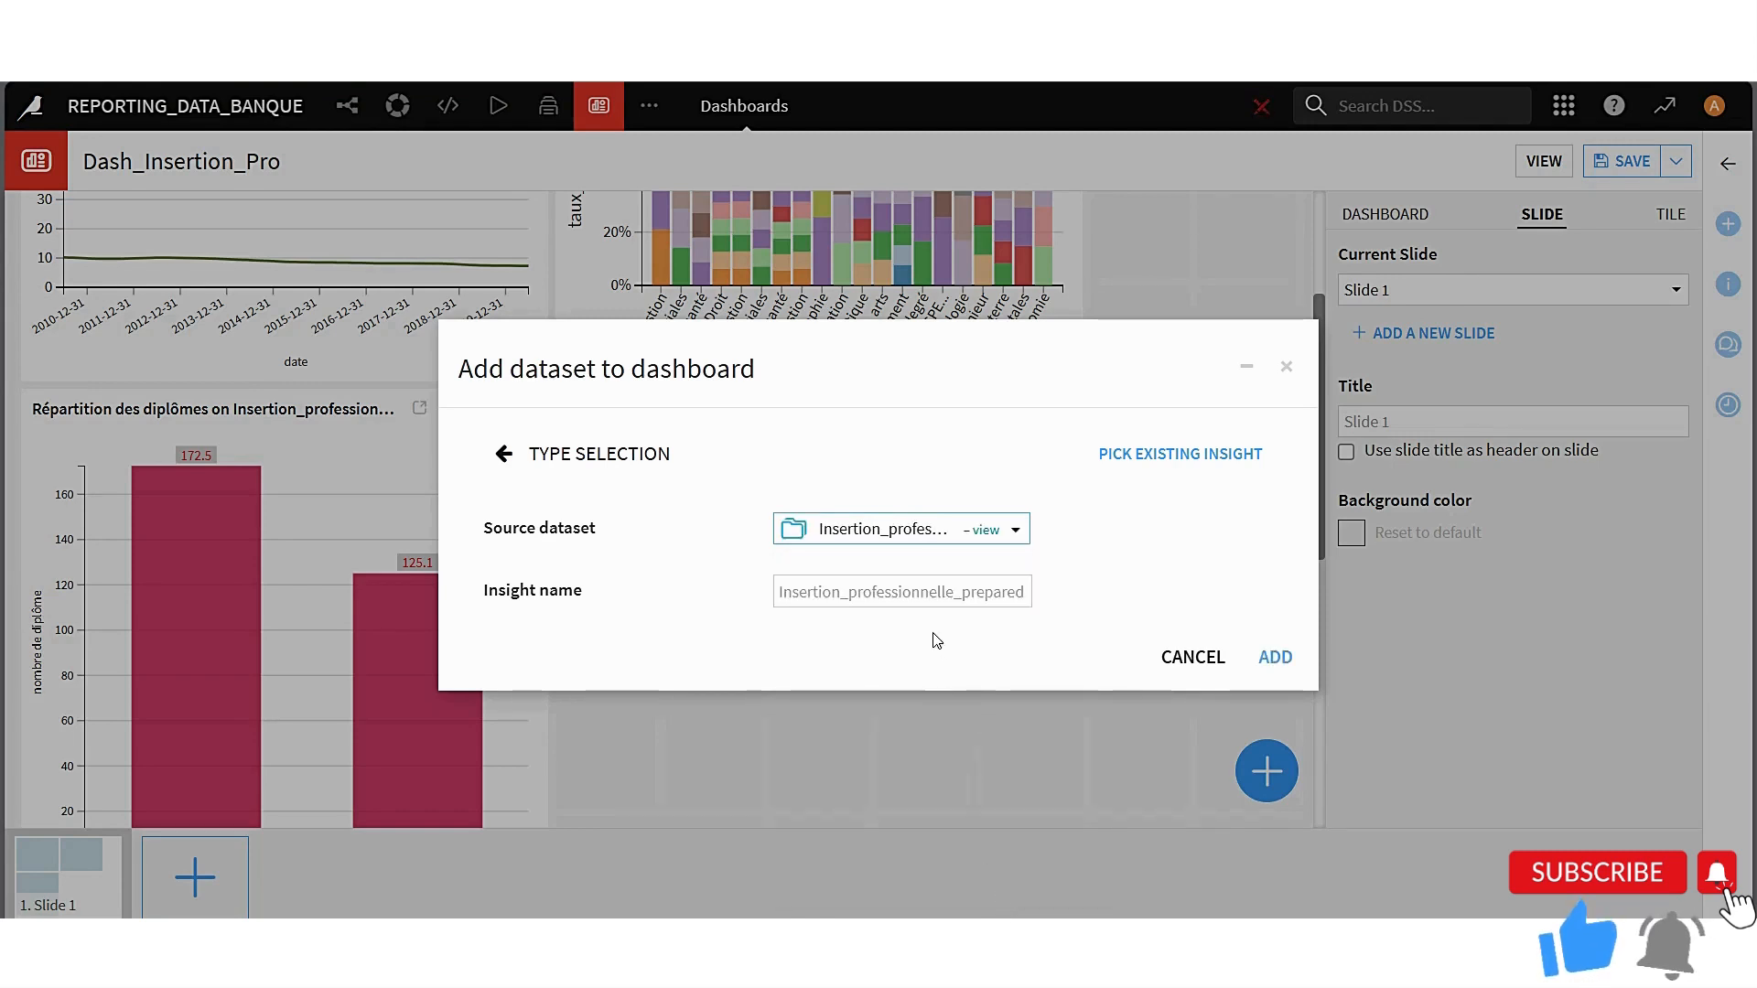
left_click(797, 590)
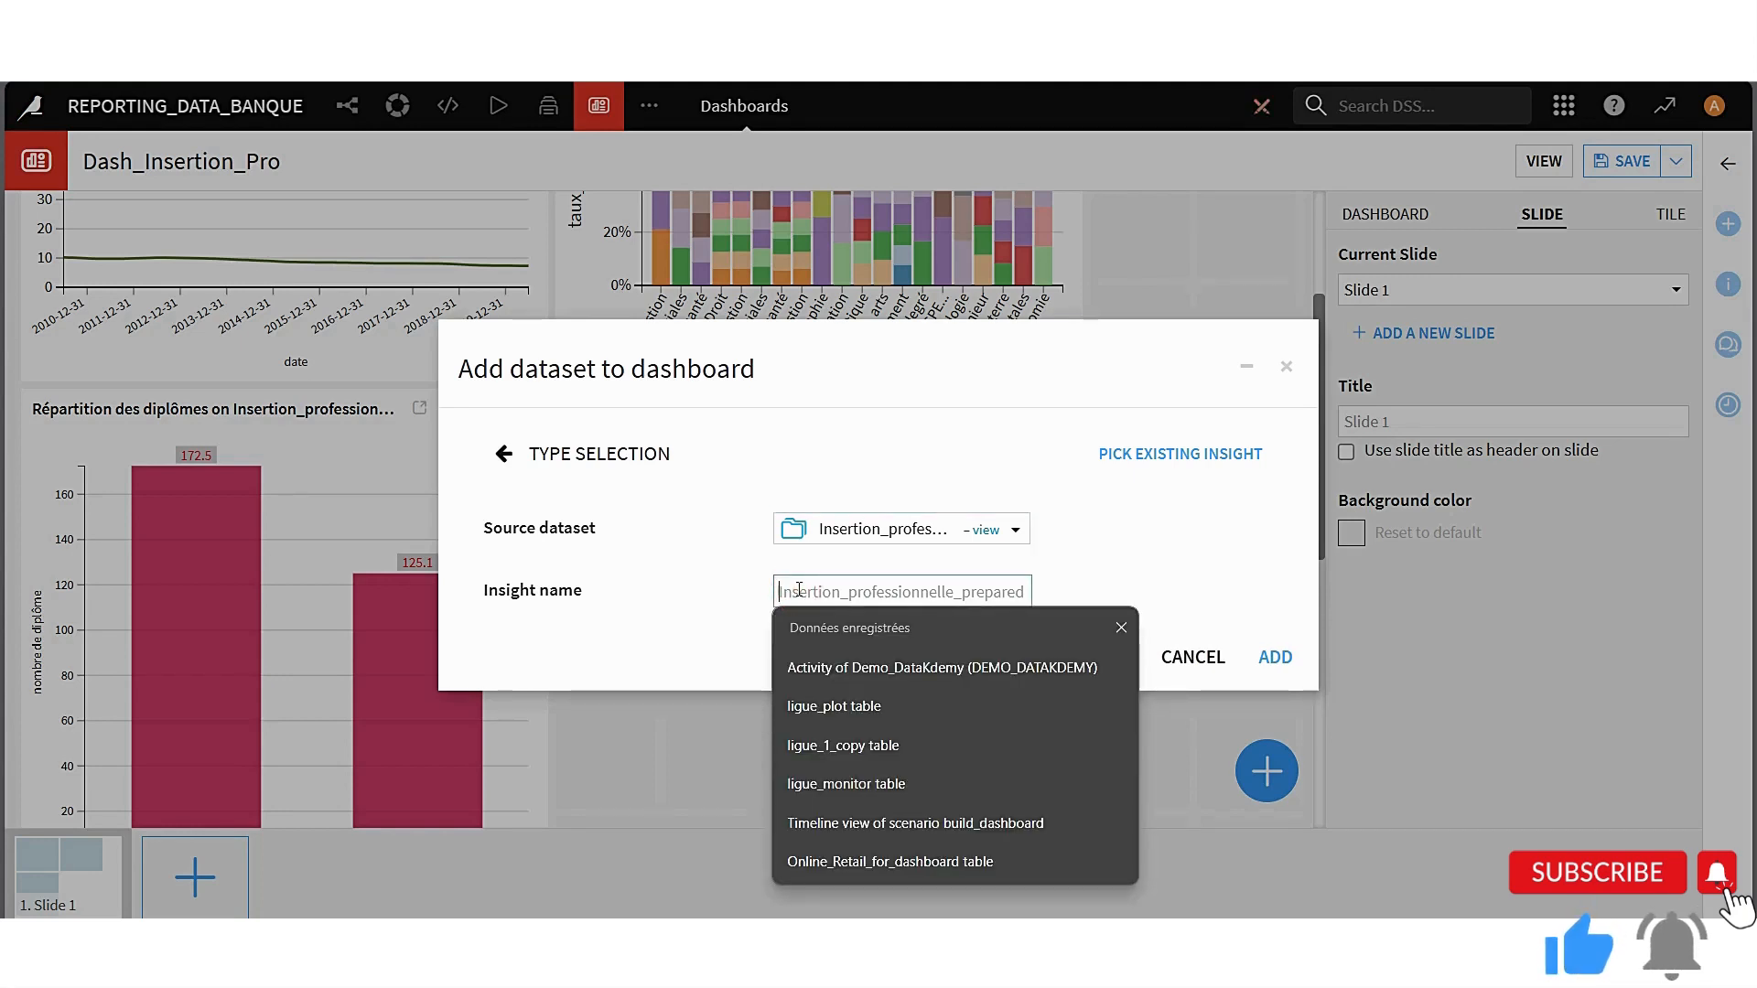
type("table_i")
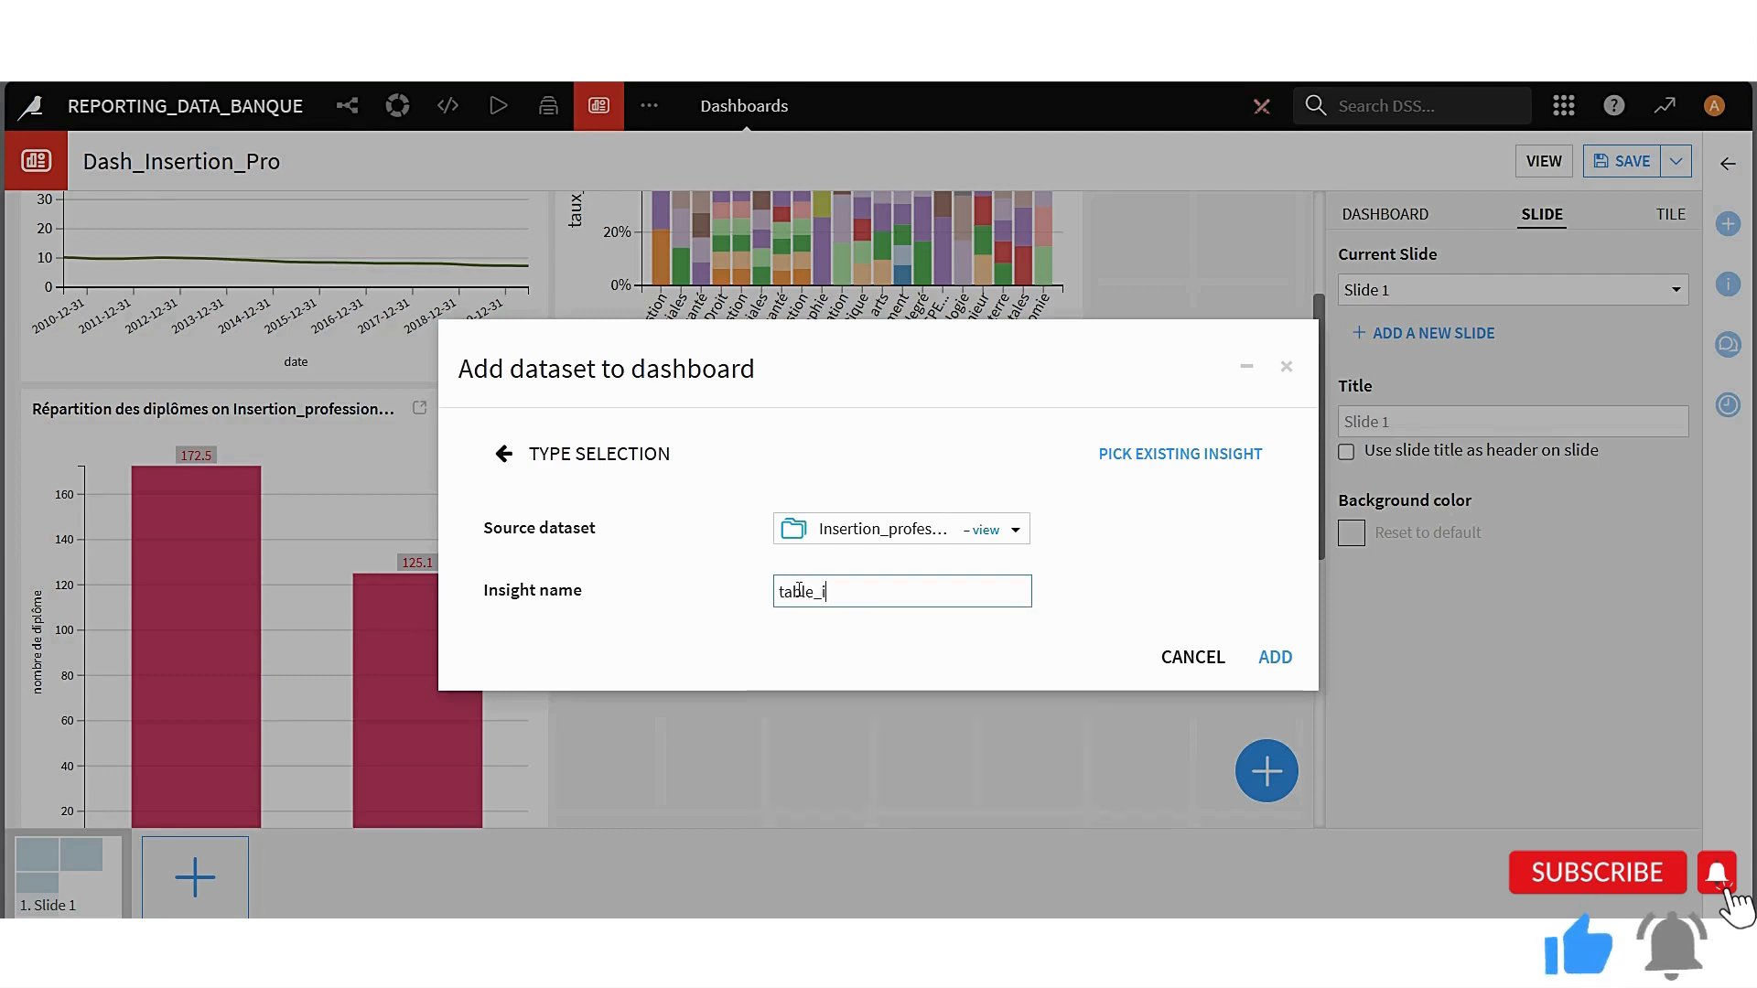
type("nsertion_pro")
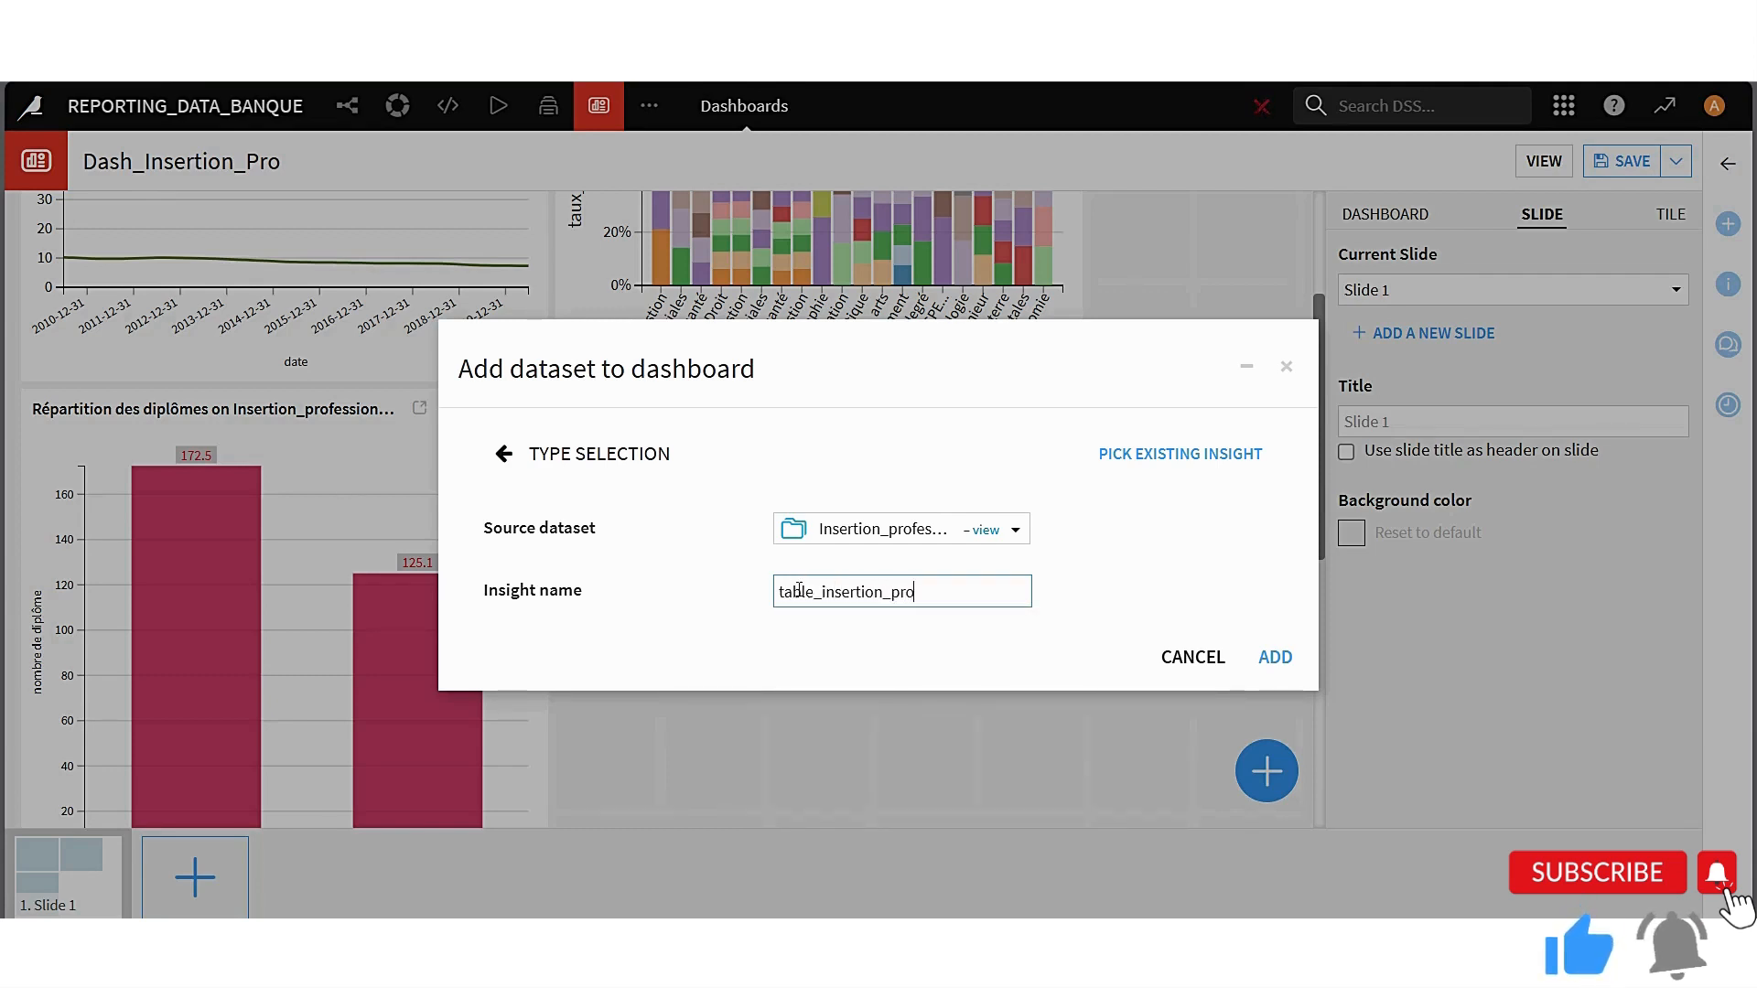
type("fessionelle")
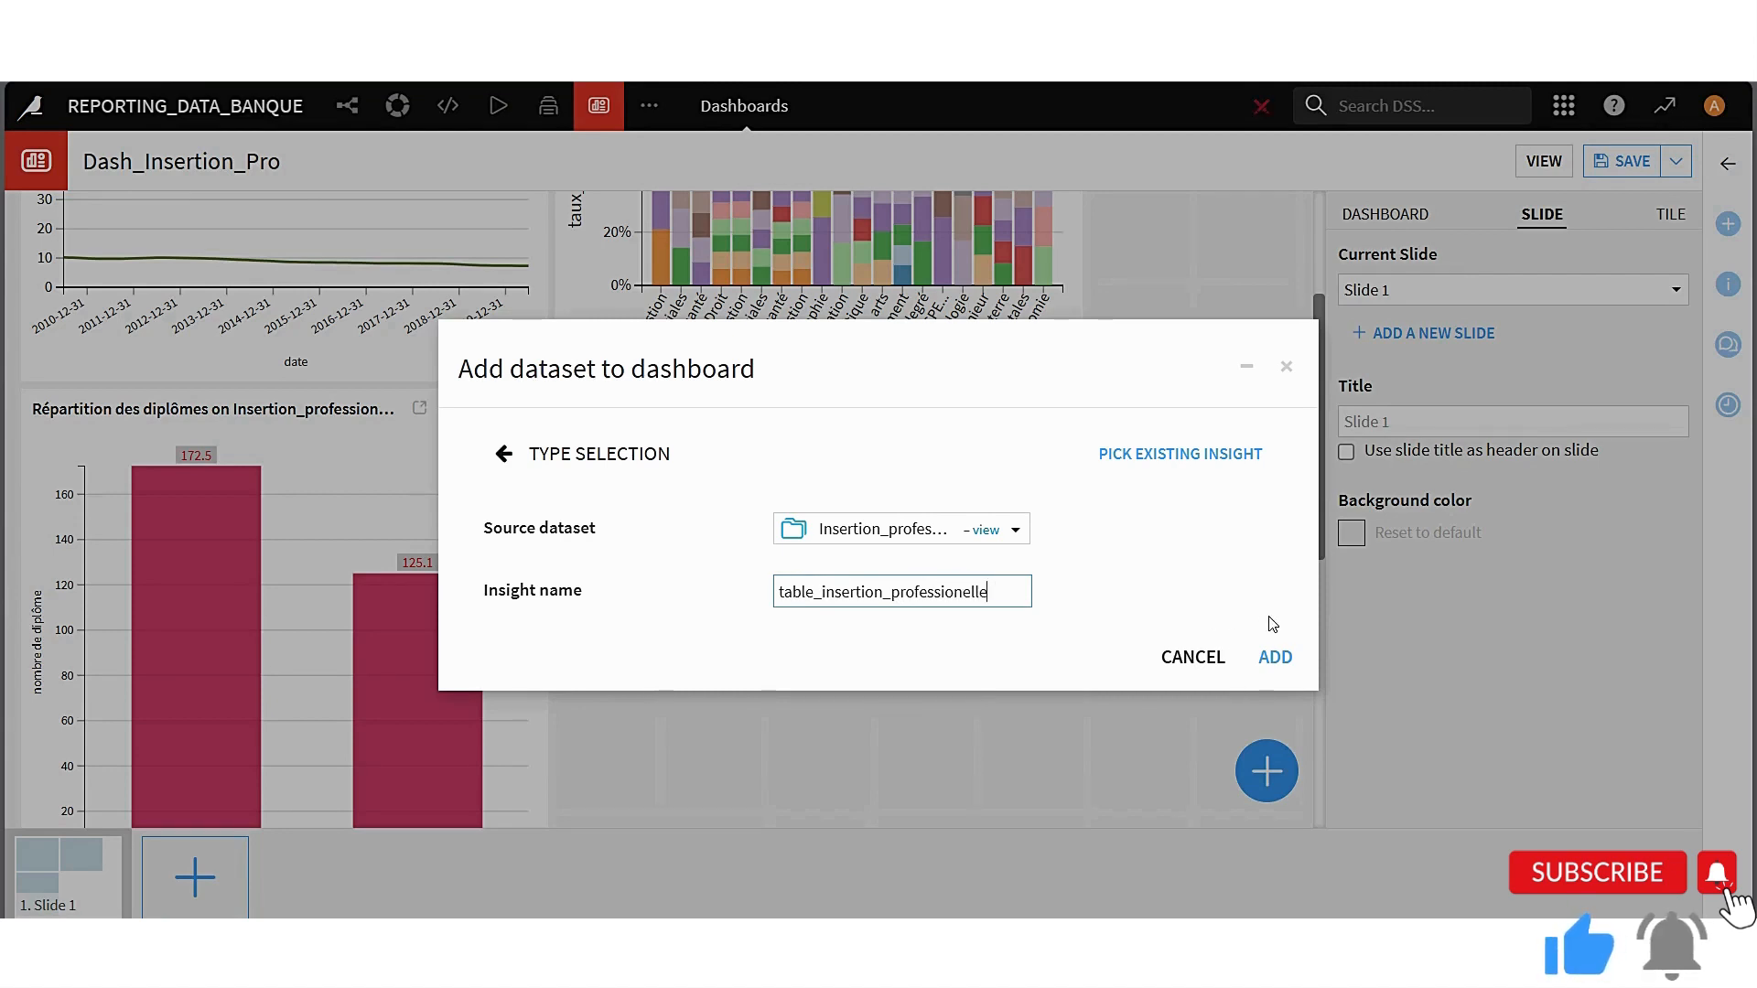
left_click(1278, 657)
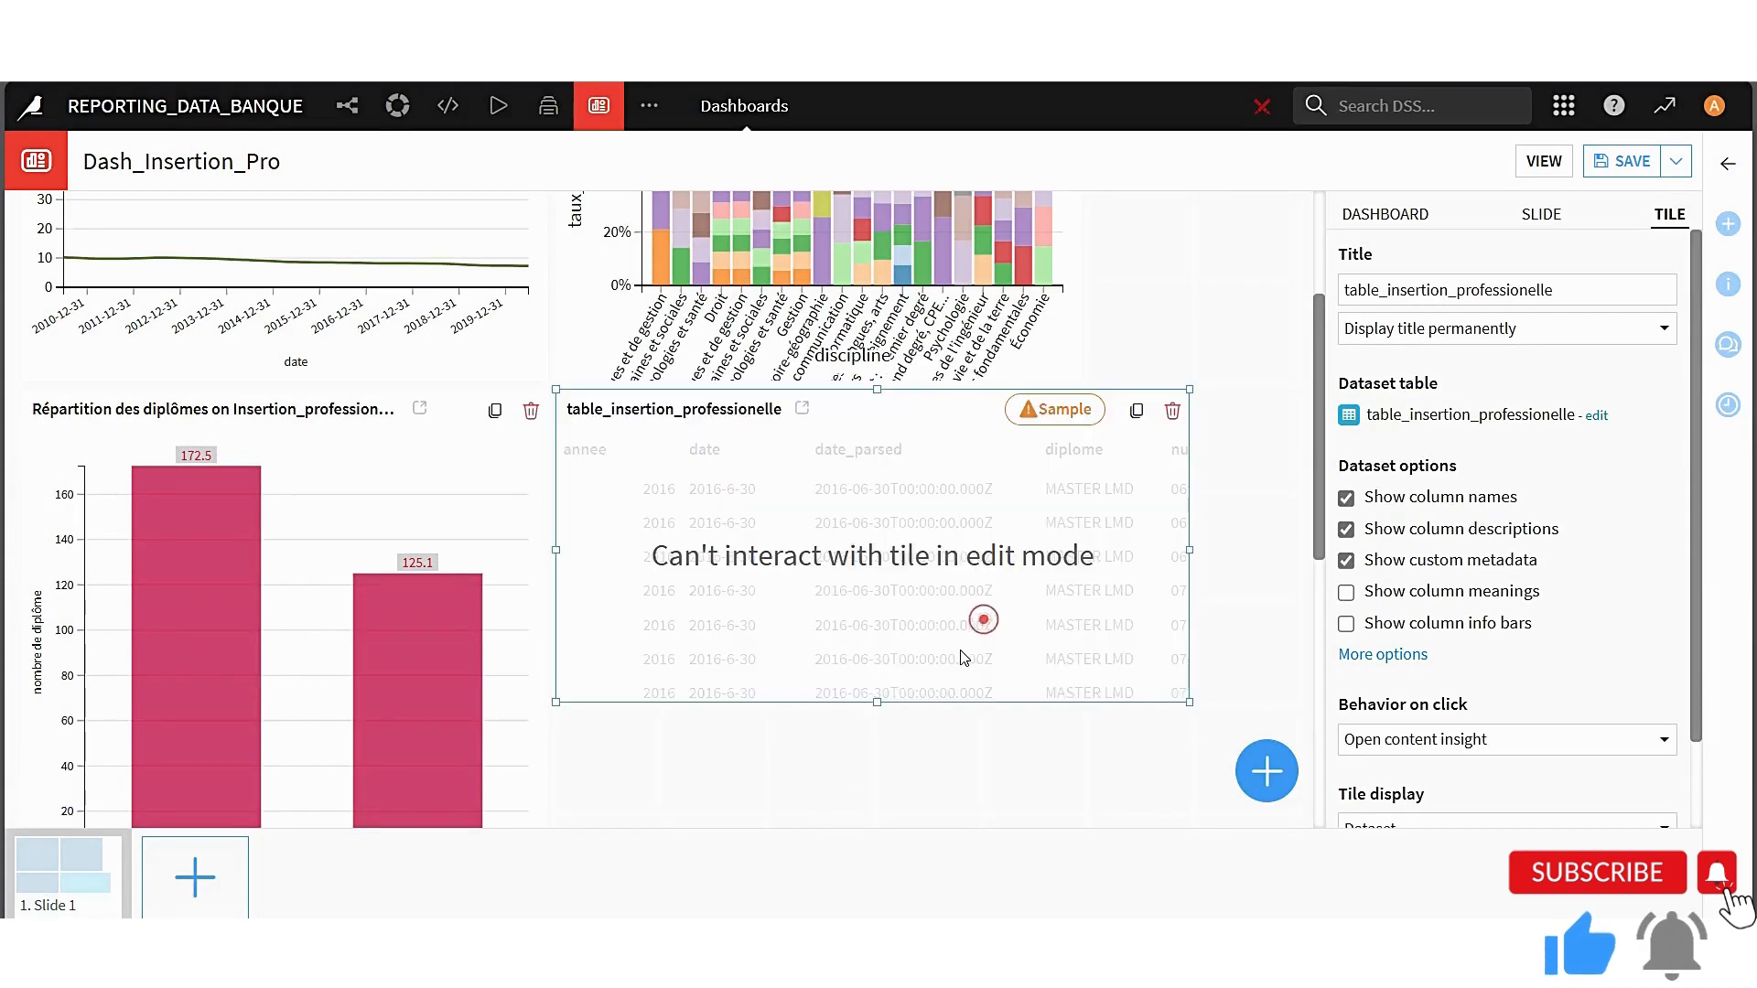
Resize the table_insertion_professionelle tile to about five by five grid cells and save the dashboard
left_click_drag(876, 702, 864, 845)
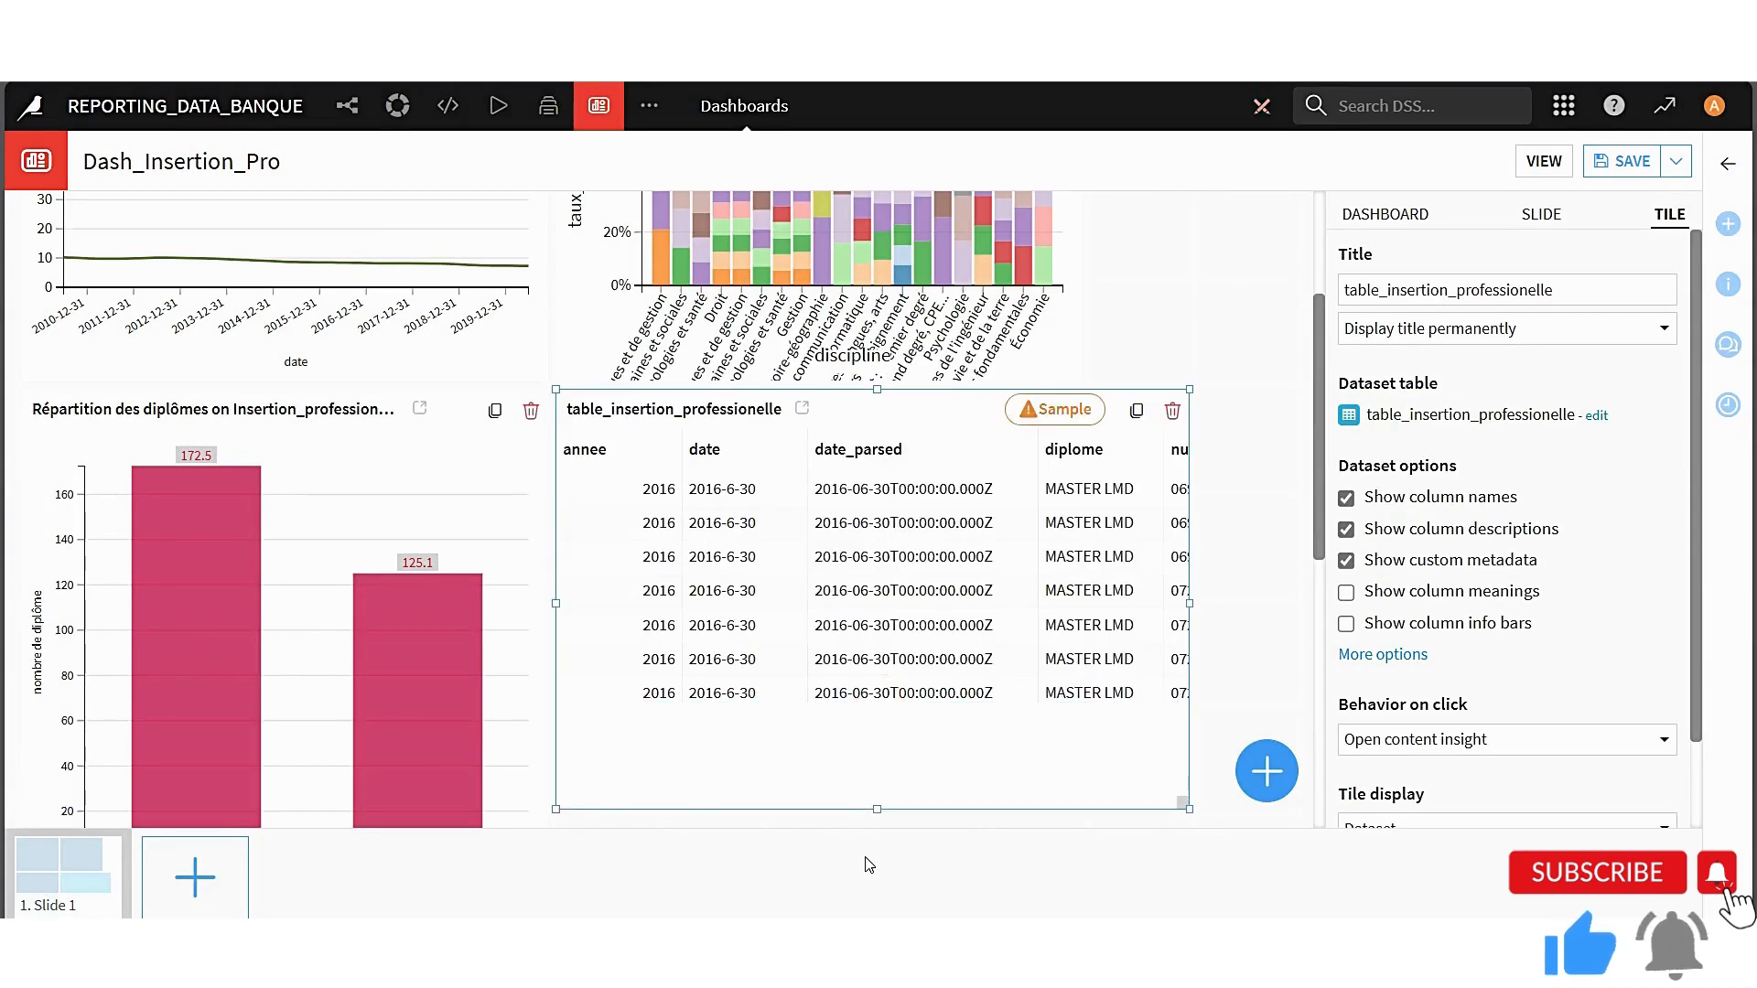
scroll(968, 727, "down", 1)
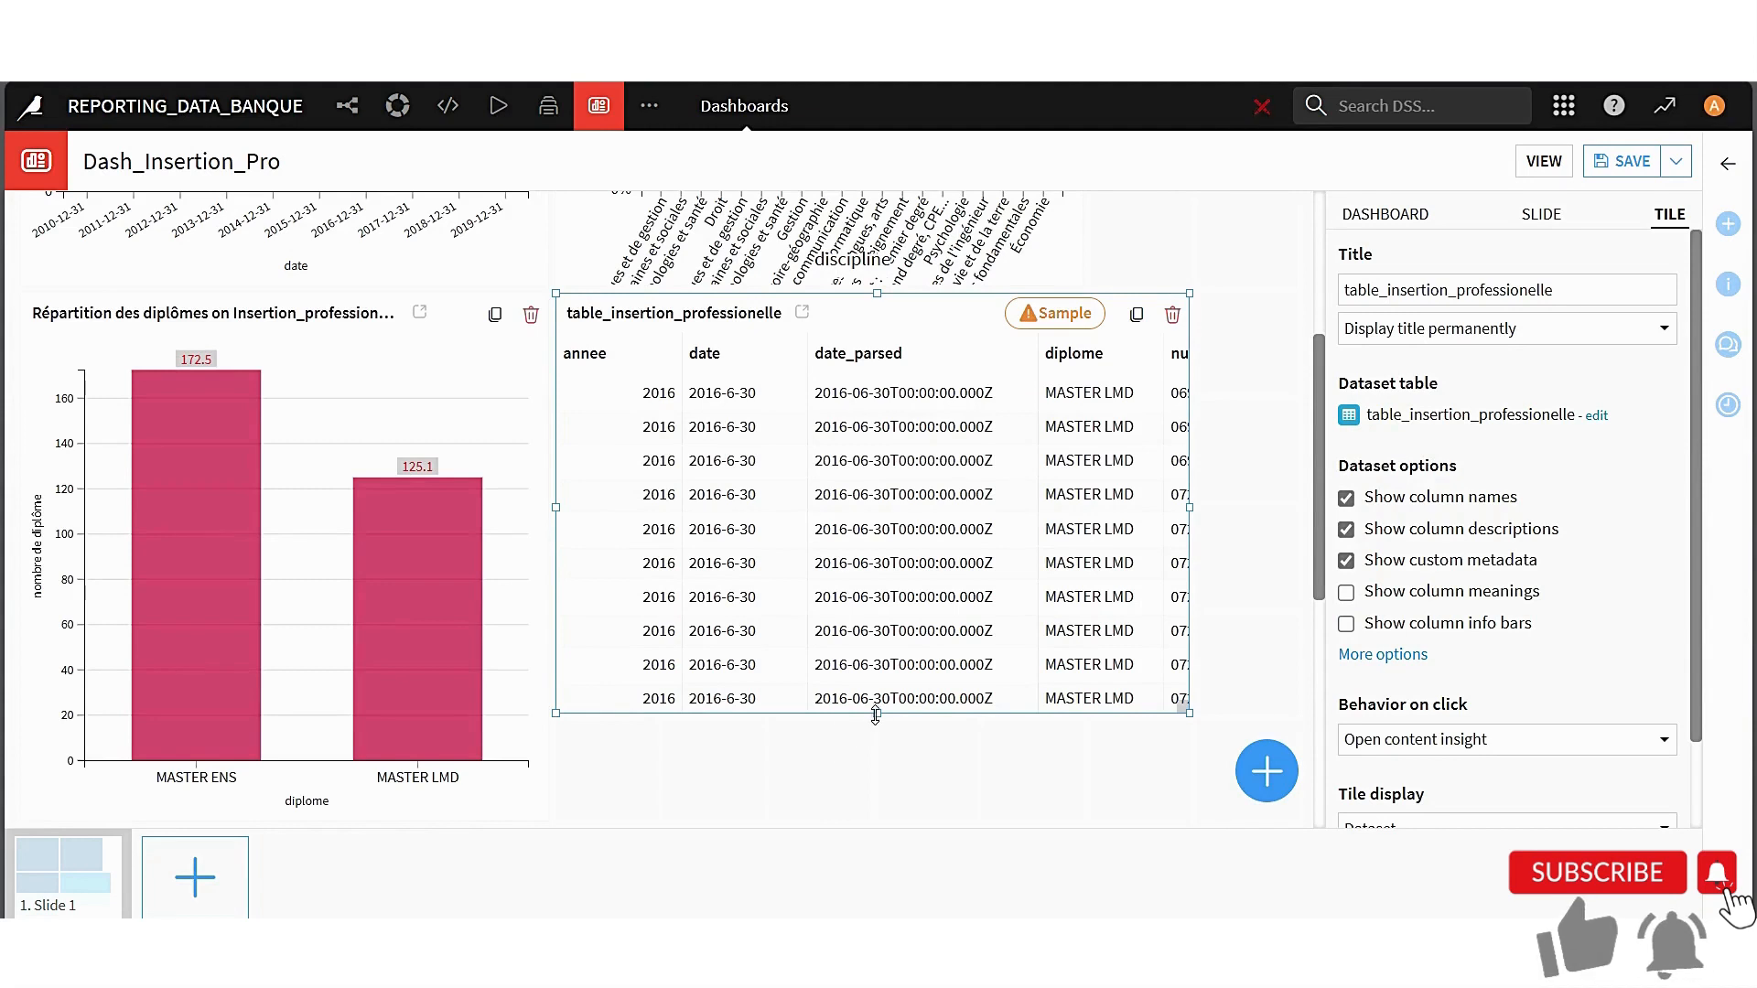
left_click_drag(875, 716, 874, 824)
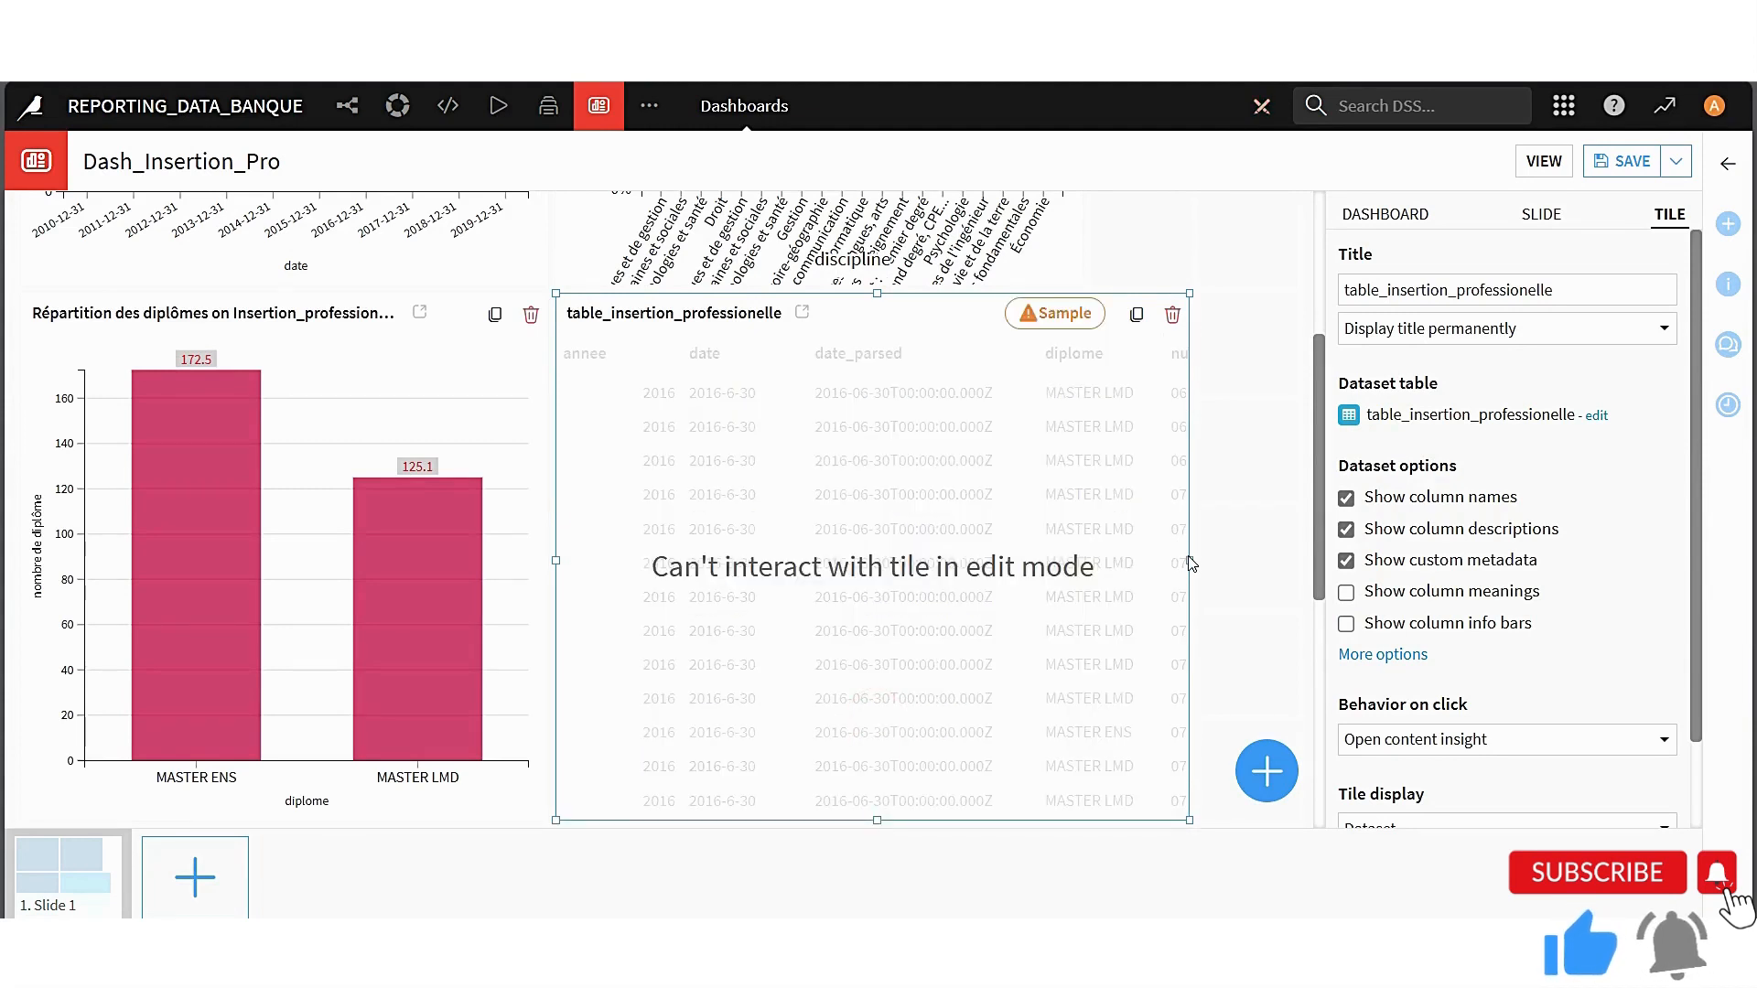
left_click_drag(1188, 559, 1084, 560)
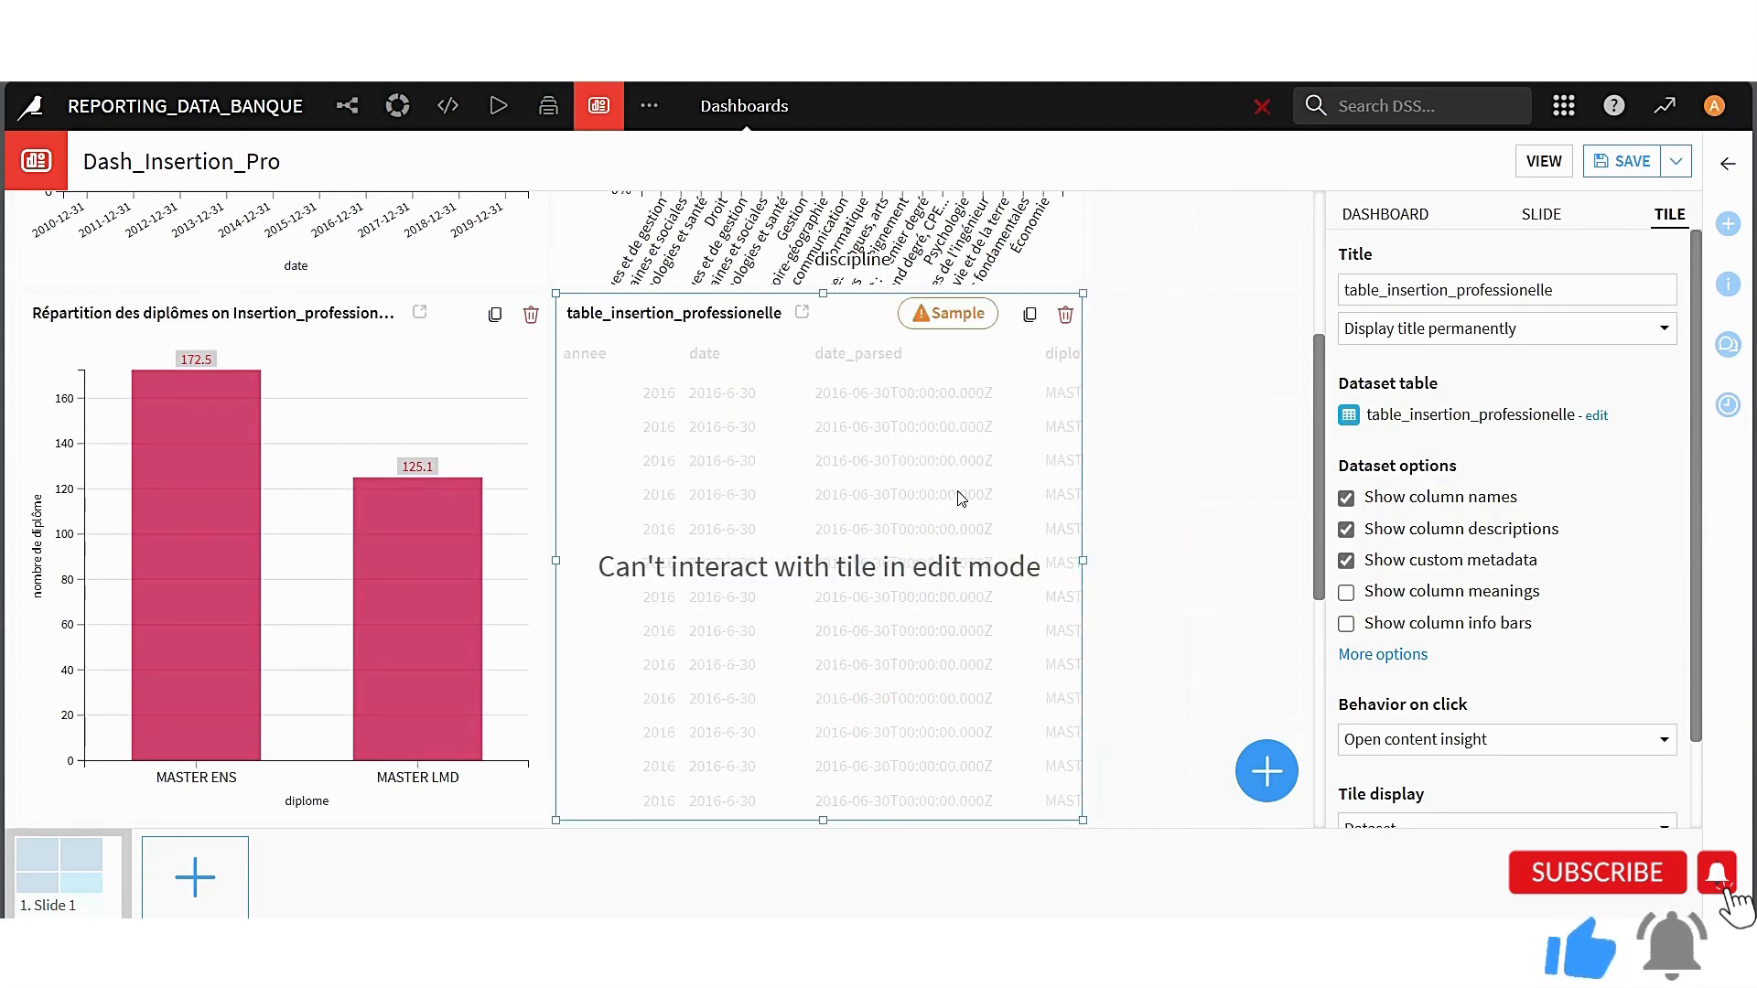
left_click(1198, 419)
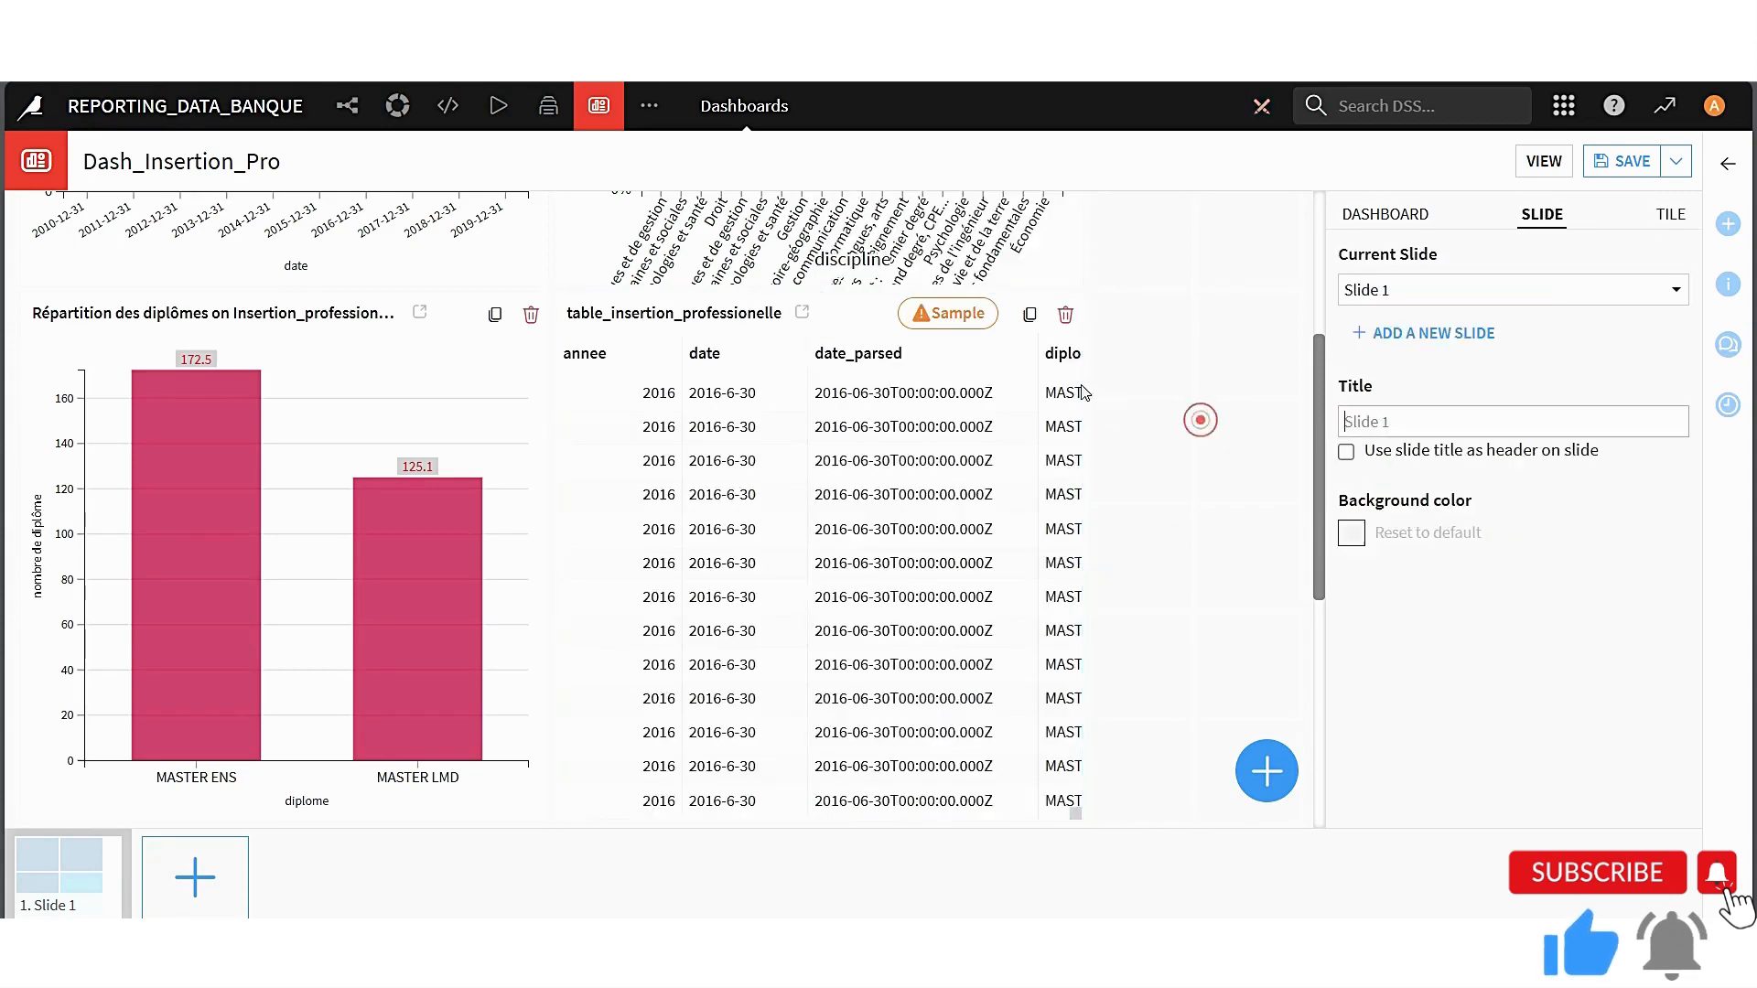
left_click(1620, 162)
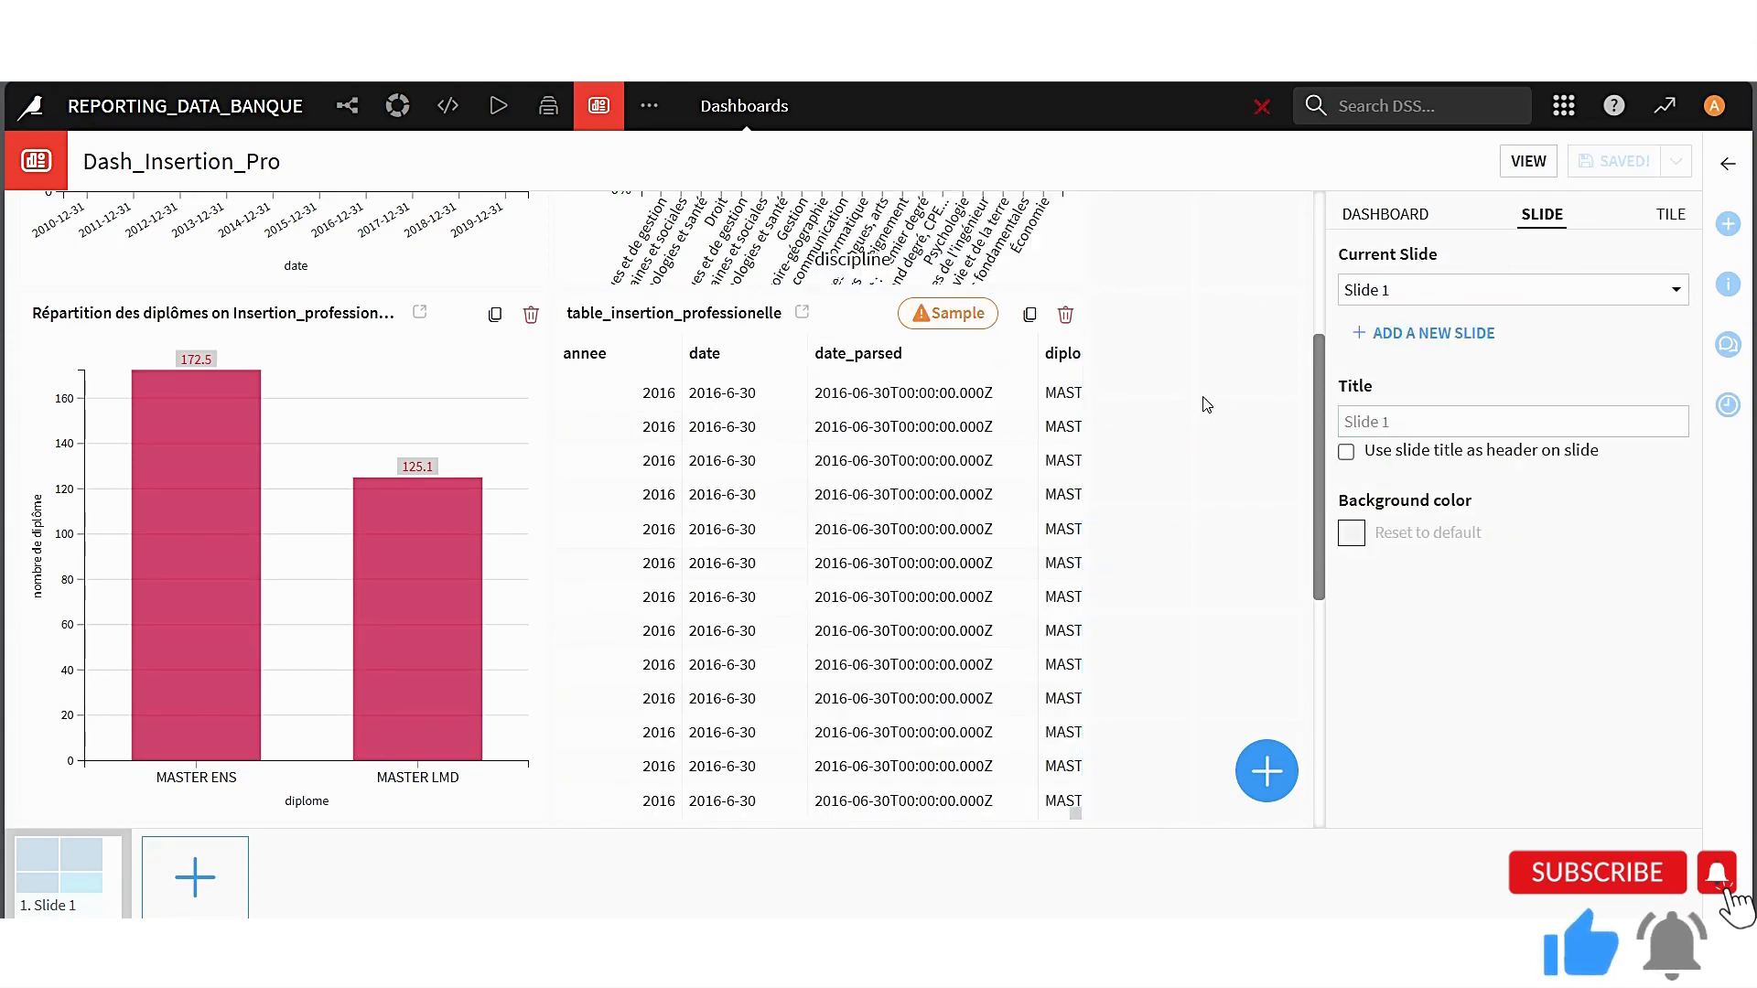
Set the table_insertion_professionelle insight's sample to the first 1000000 records and update the sample
mouse_move(945, 322)
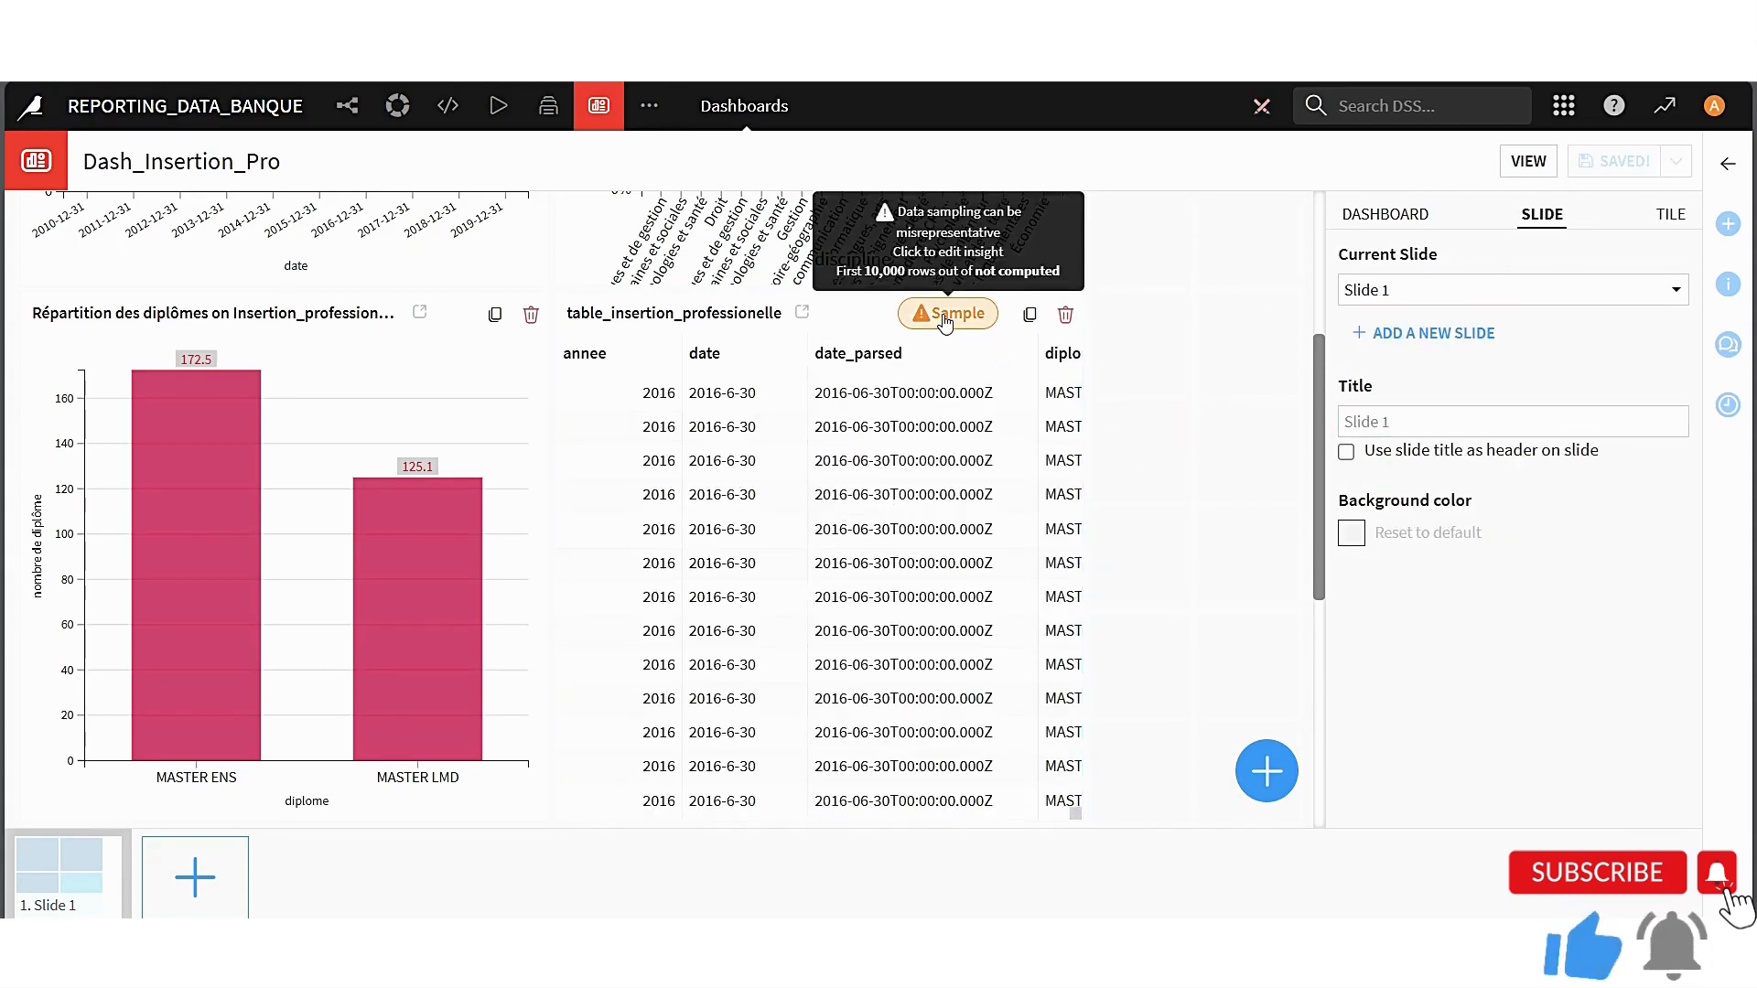
left_click(946, 318)
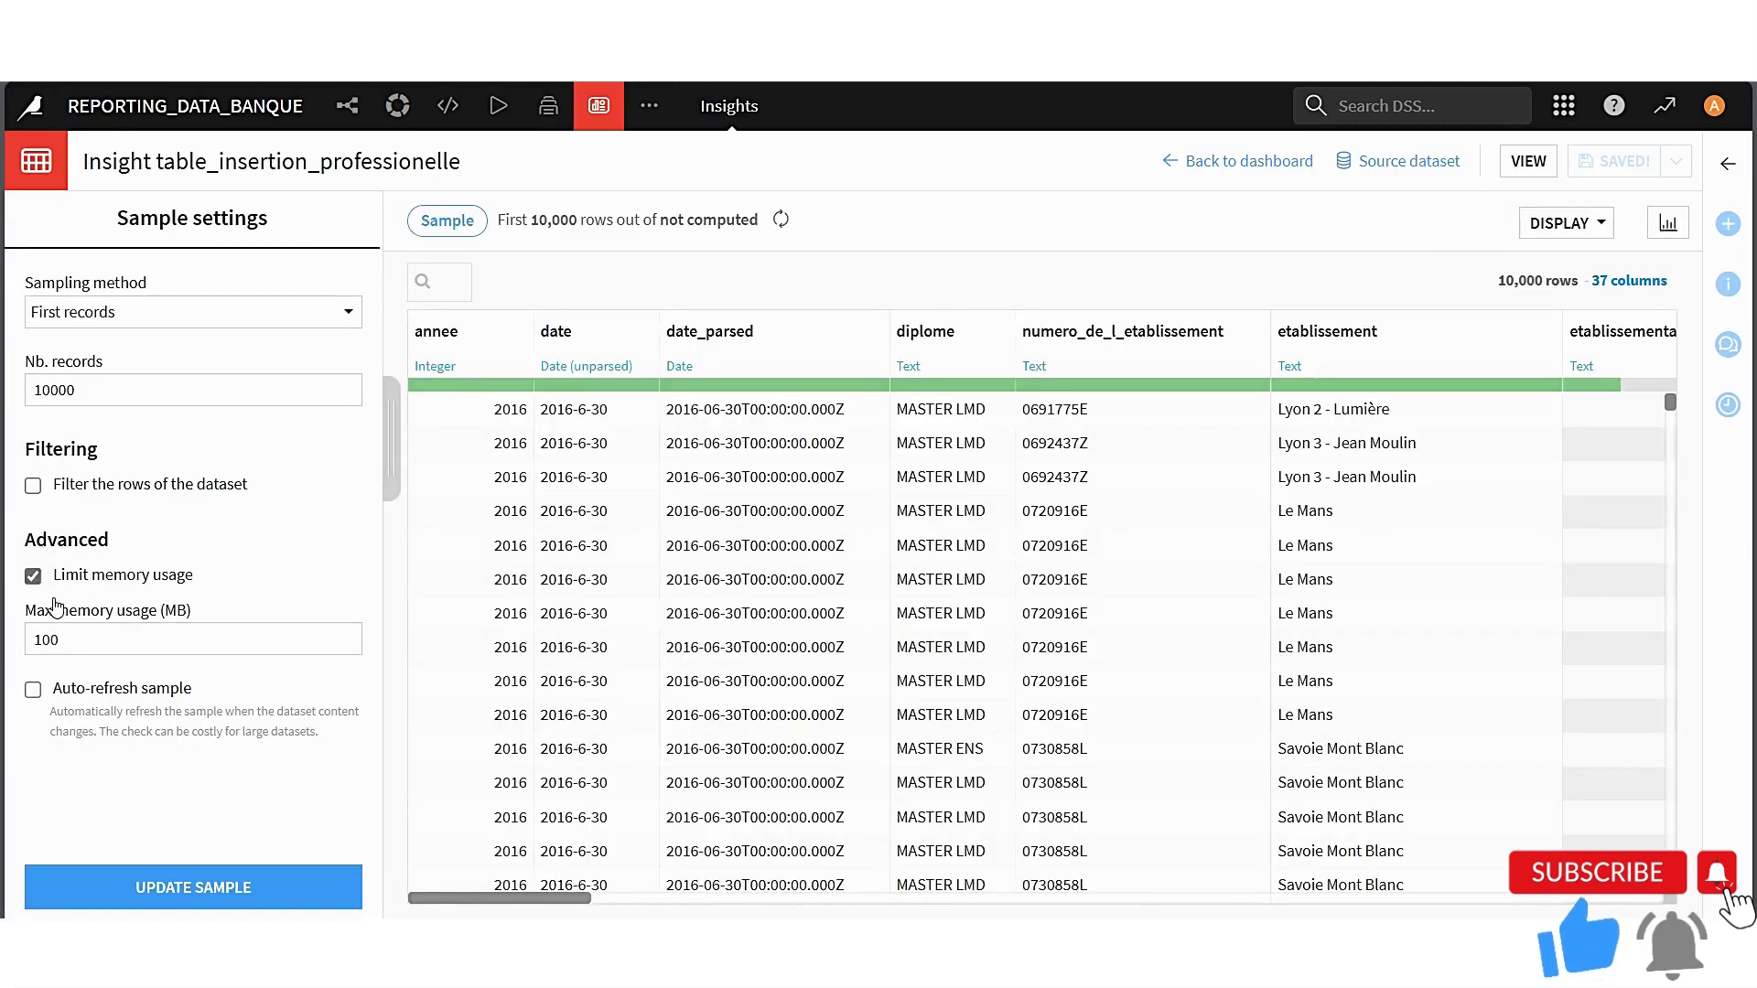
left_click(107, 384)
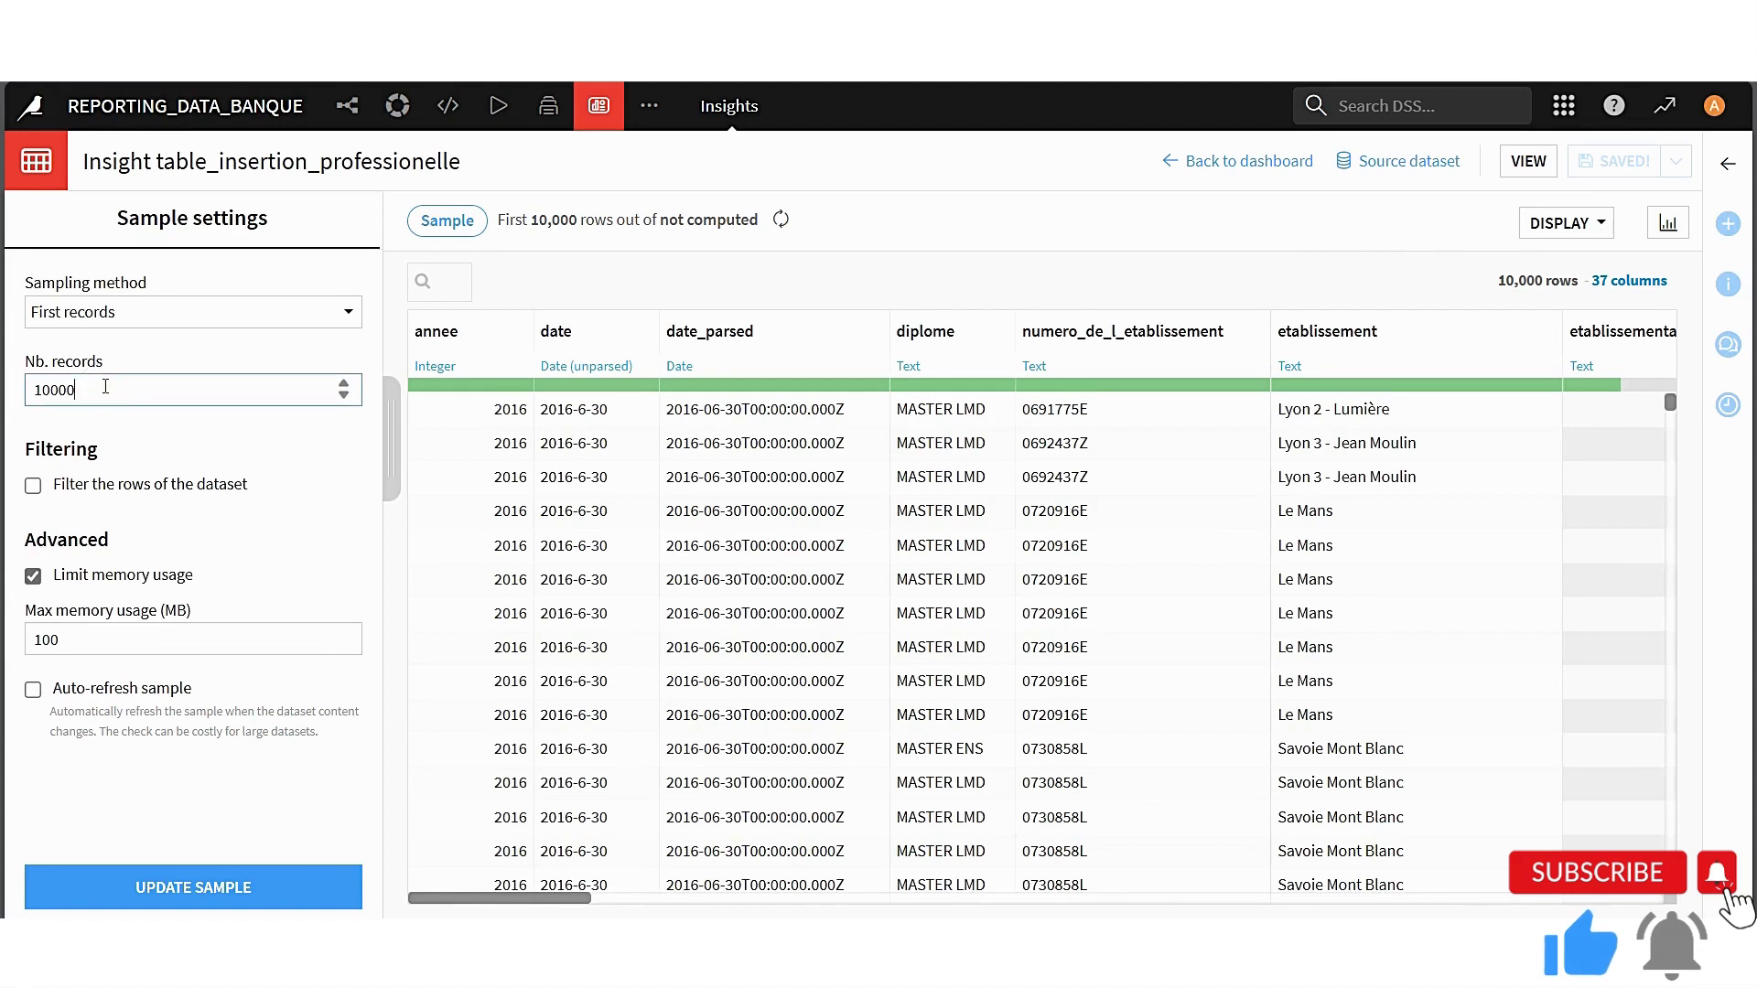
type("00")
left_click(243, 906)
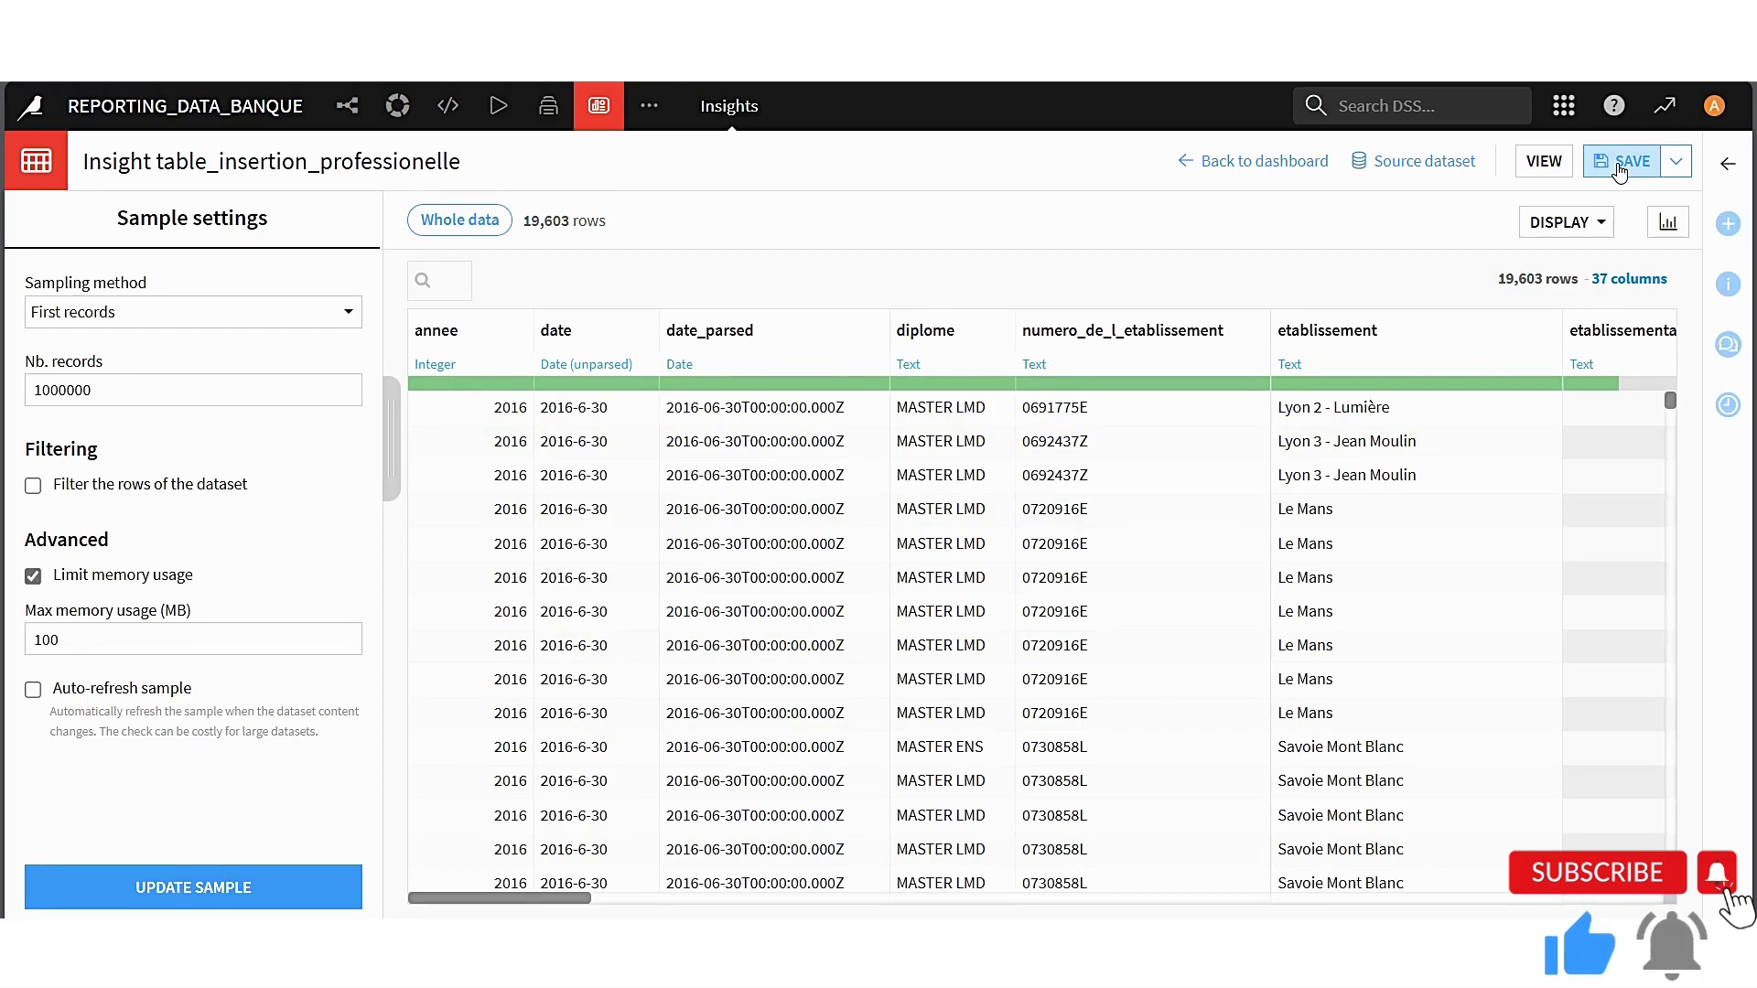
Save the table insight and return to the Dash_Insertion_Pro dashboard to check its table tile
left_click(1620, 167)
left_click(1226, 161)
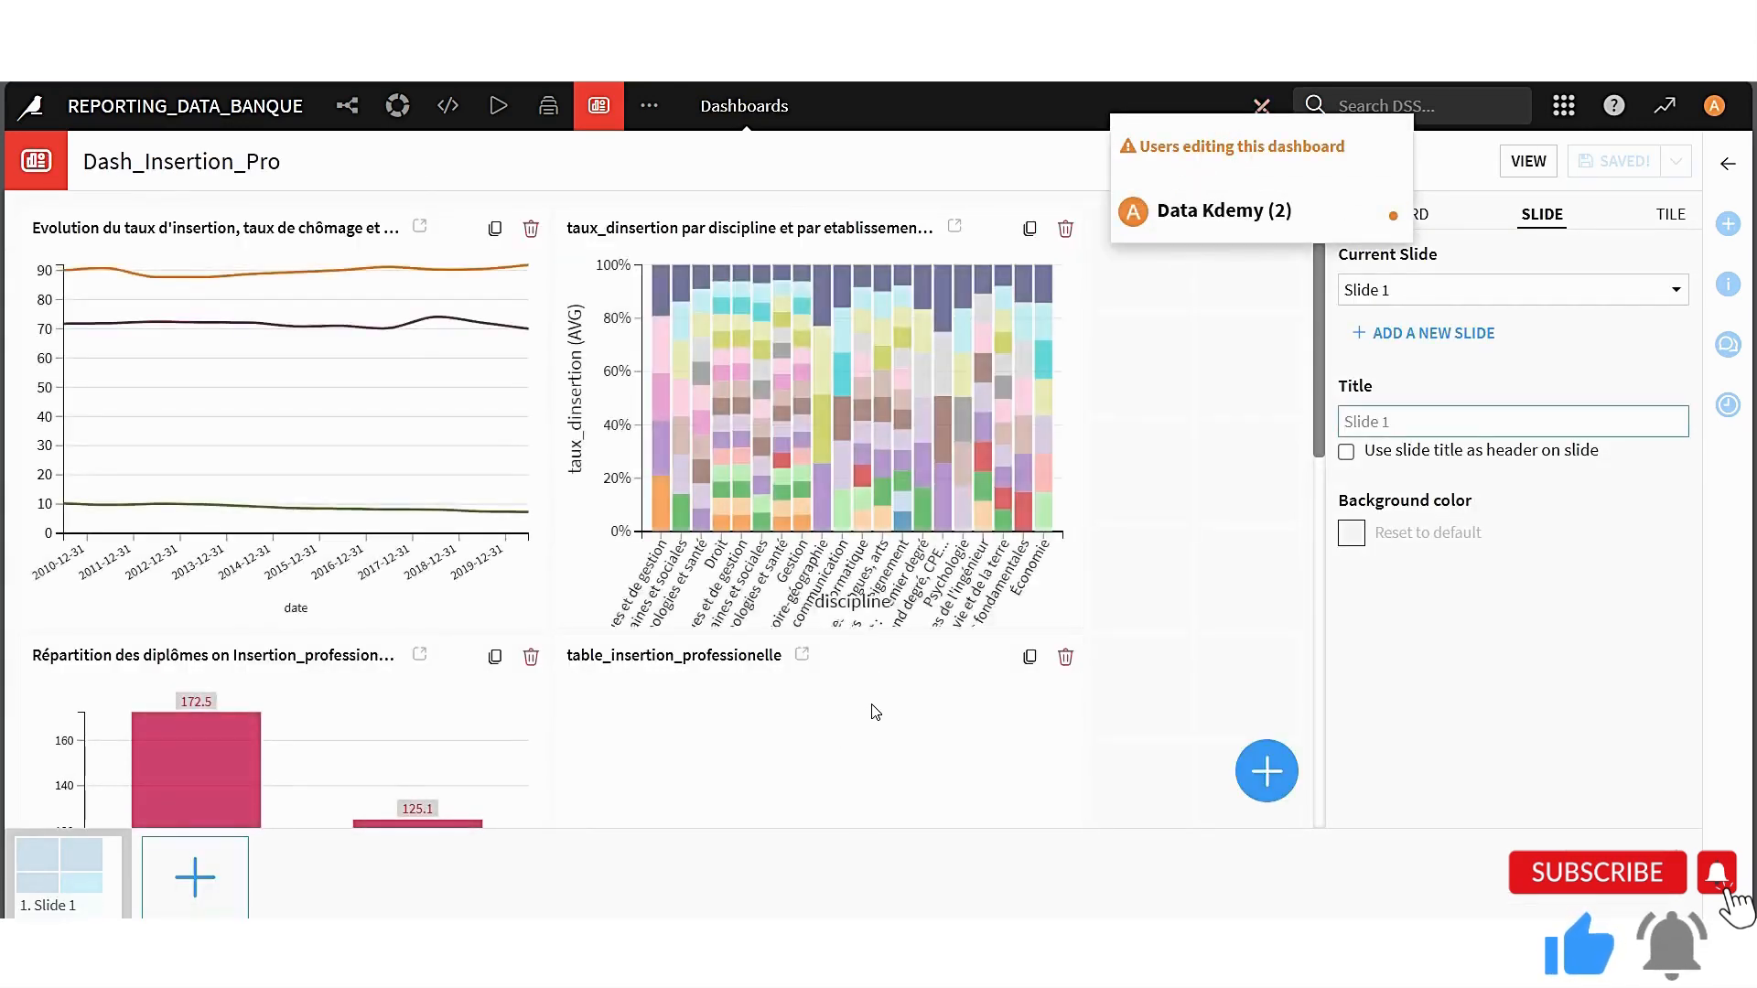
scroll(876, 712, "down", 2)
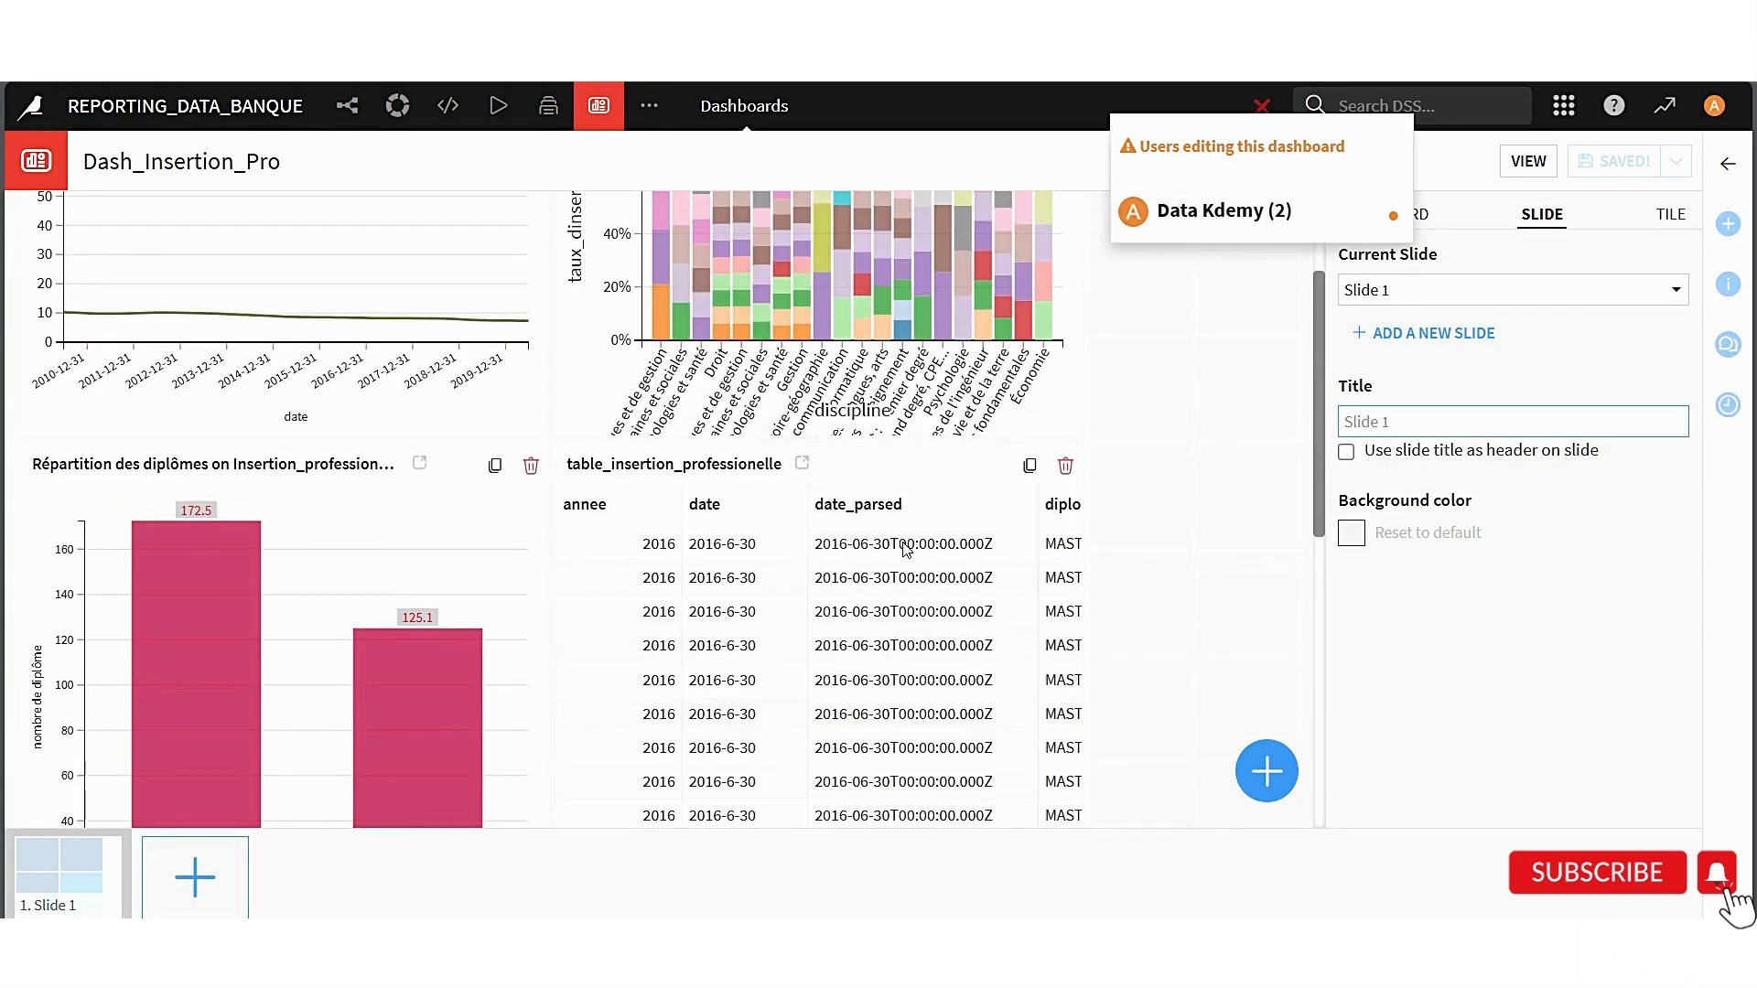
left_click(1182, 544)
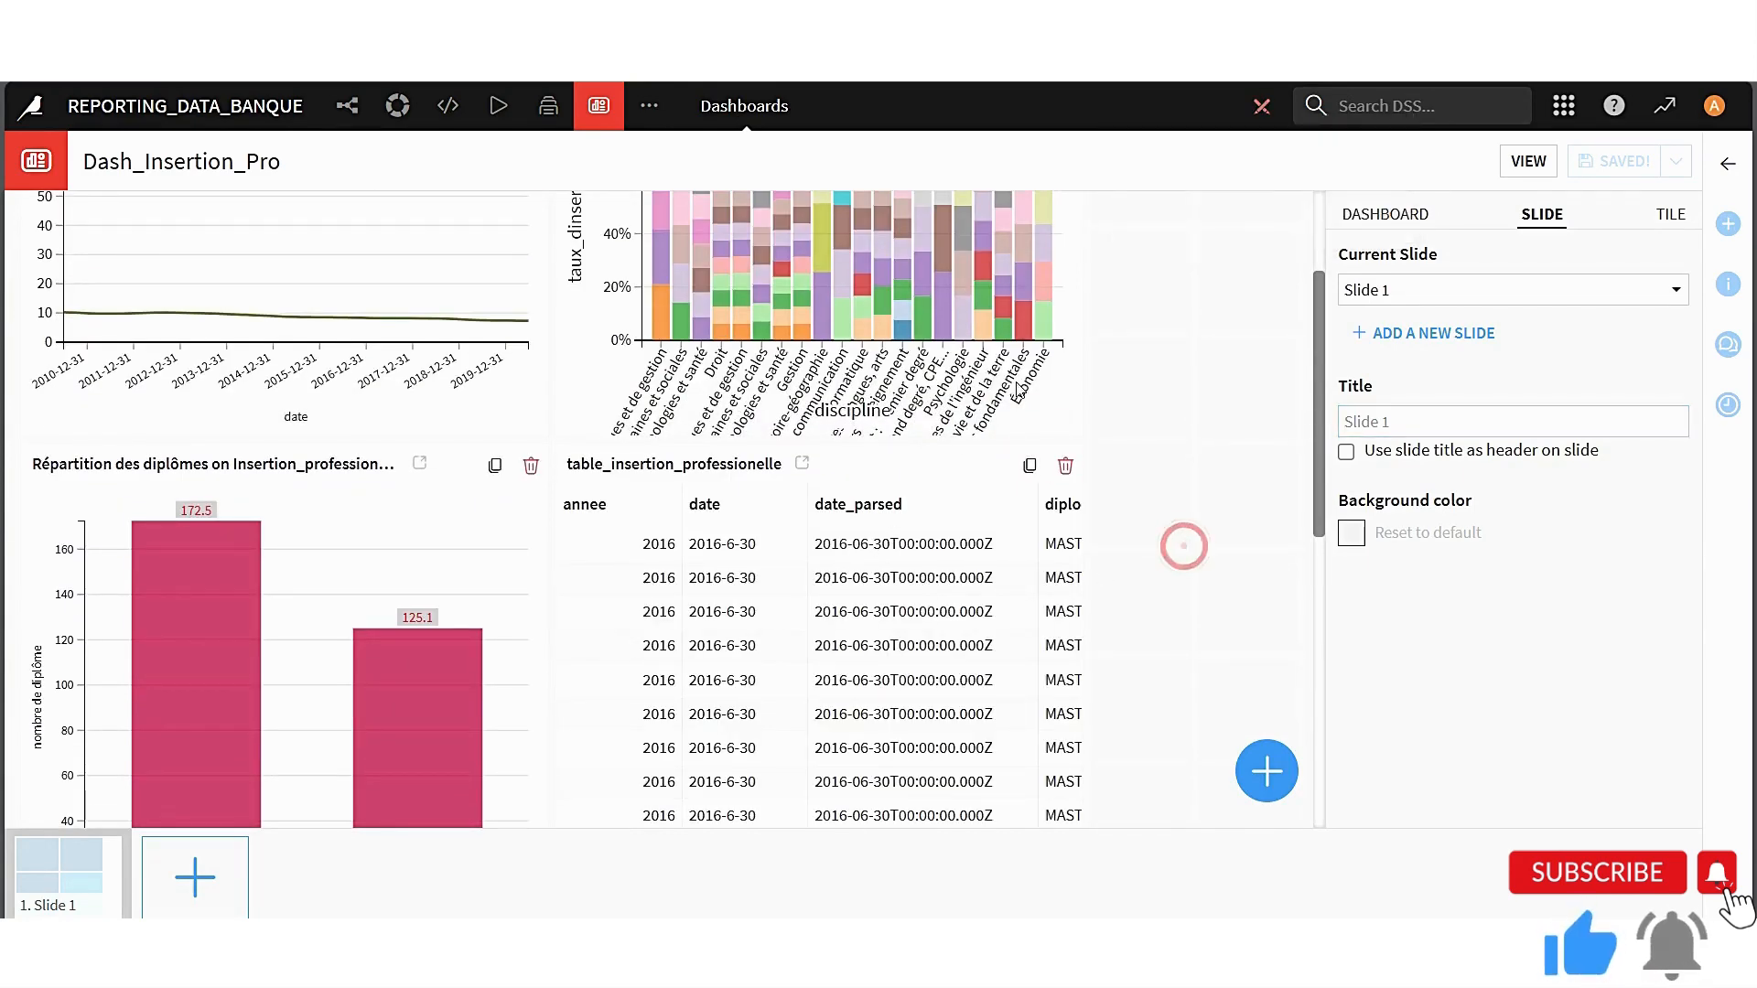
Start a filters tile that uses another project dataset, Insertion_professionnelle_prepared, as its source
left_click(1126, 409)
scroll(1163, 456, "up", 2)
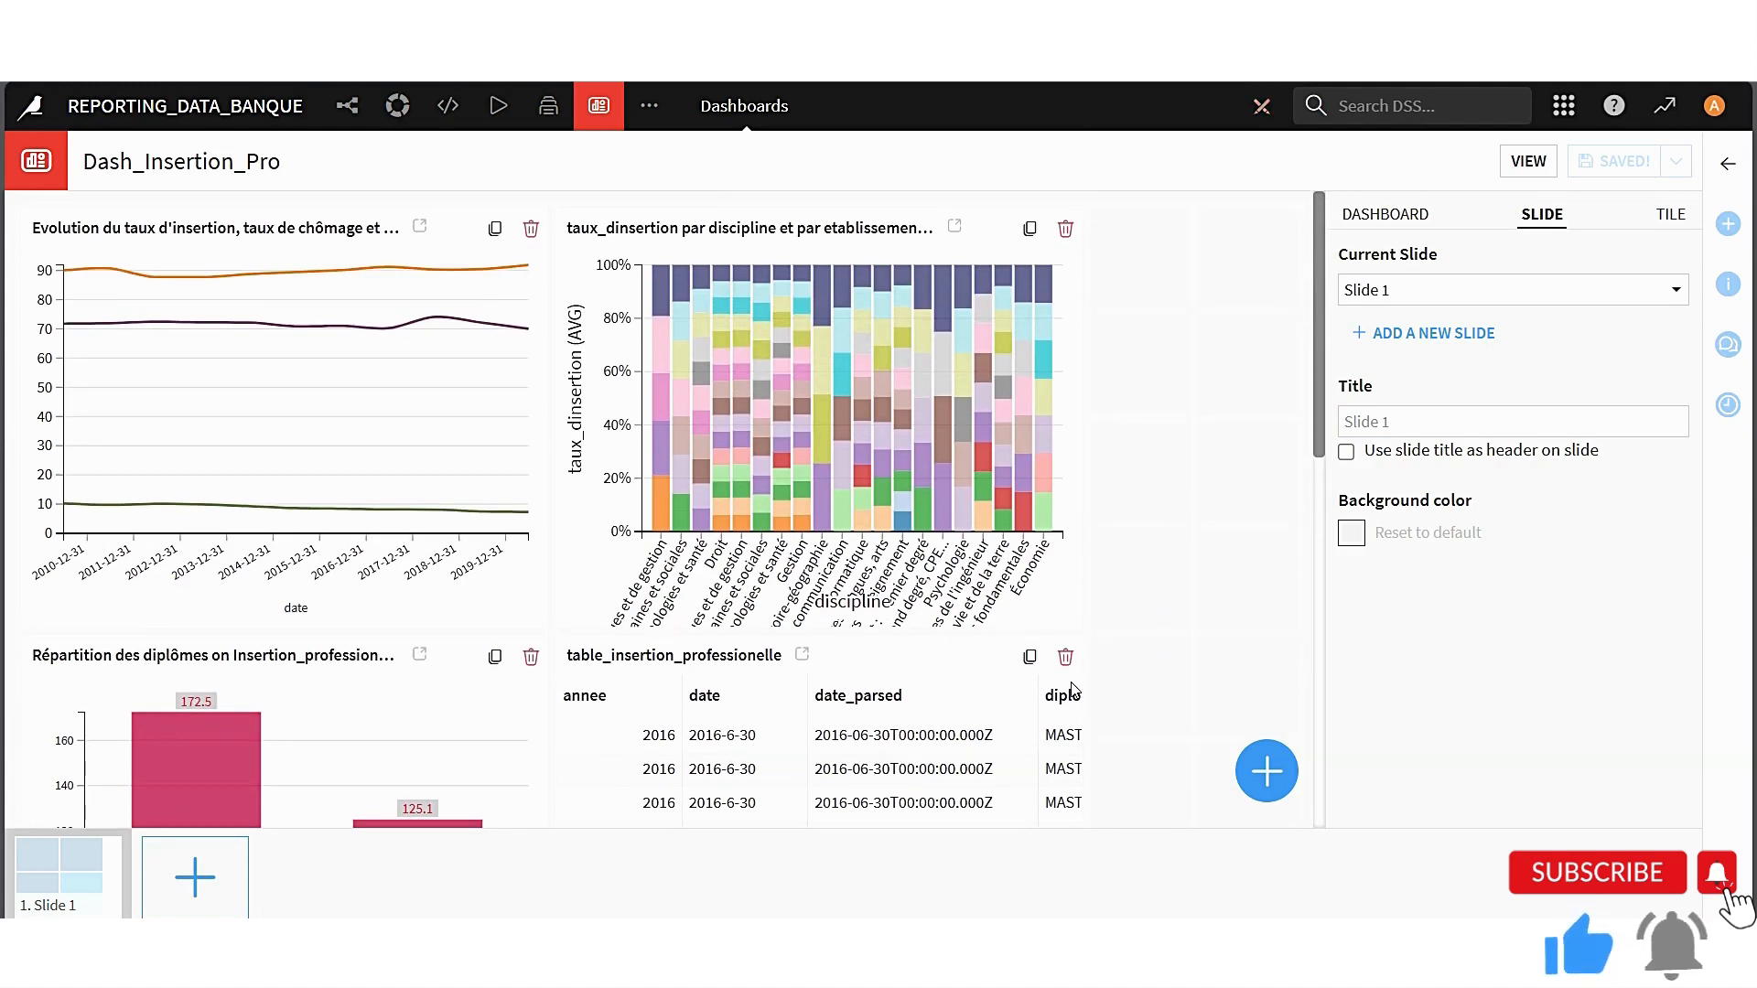
left_click(1268, 771)
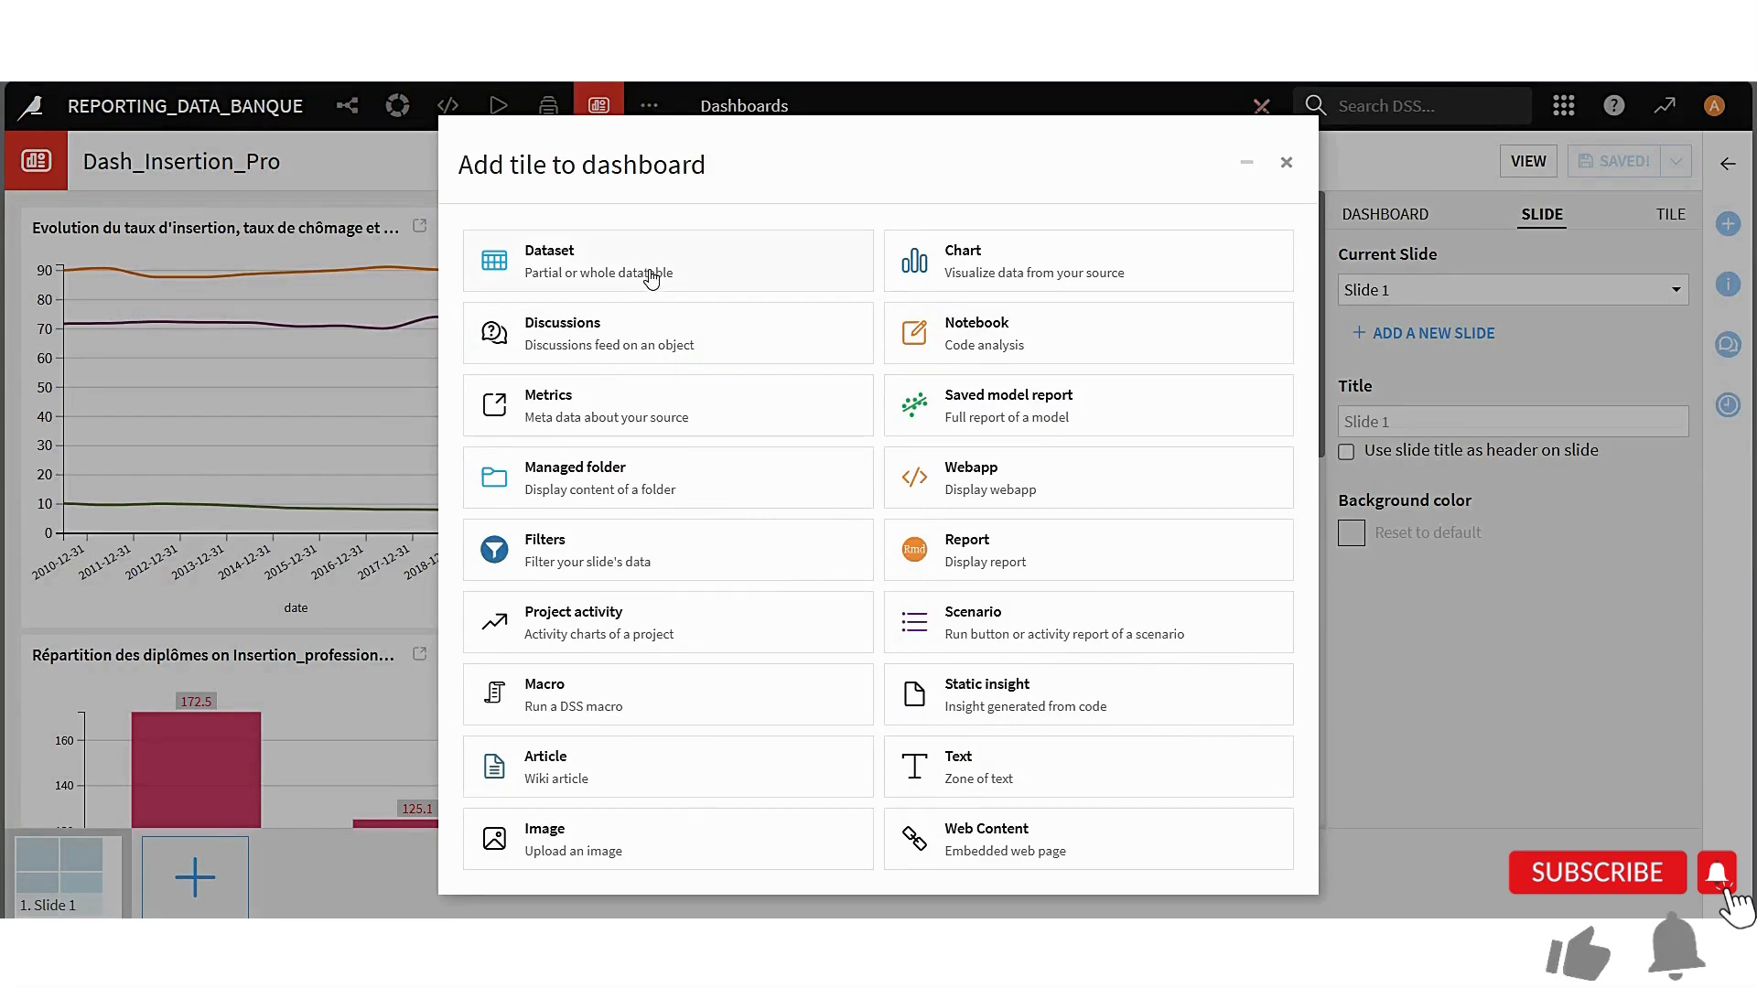
left_click(1288, 165)
left_click(1272, 765)
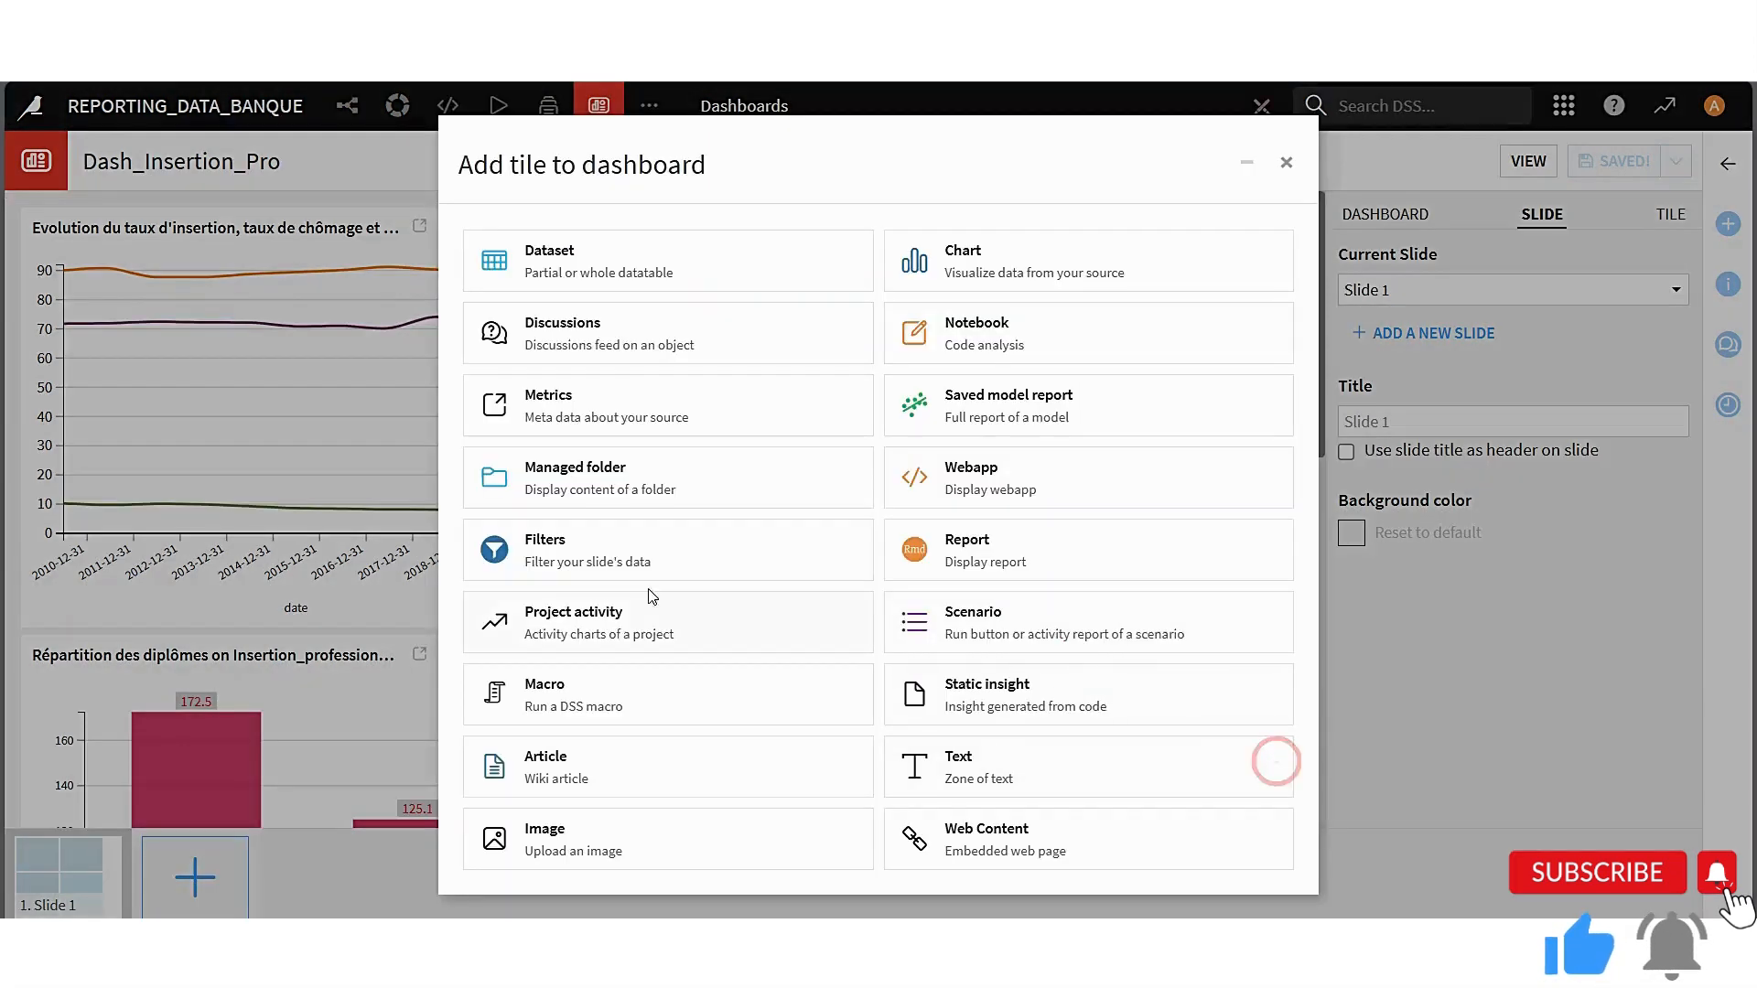
left_click(612, 569)
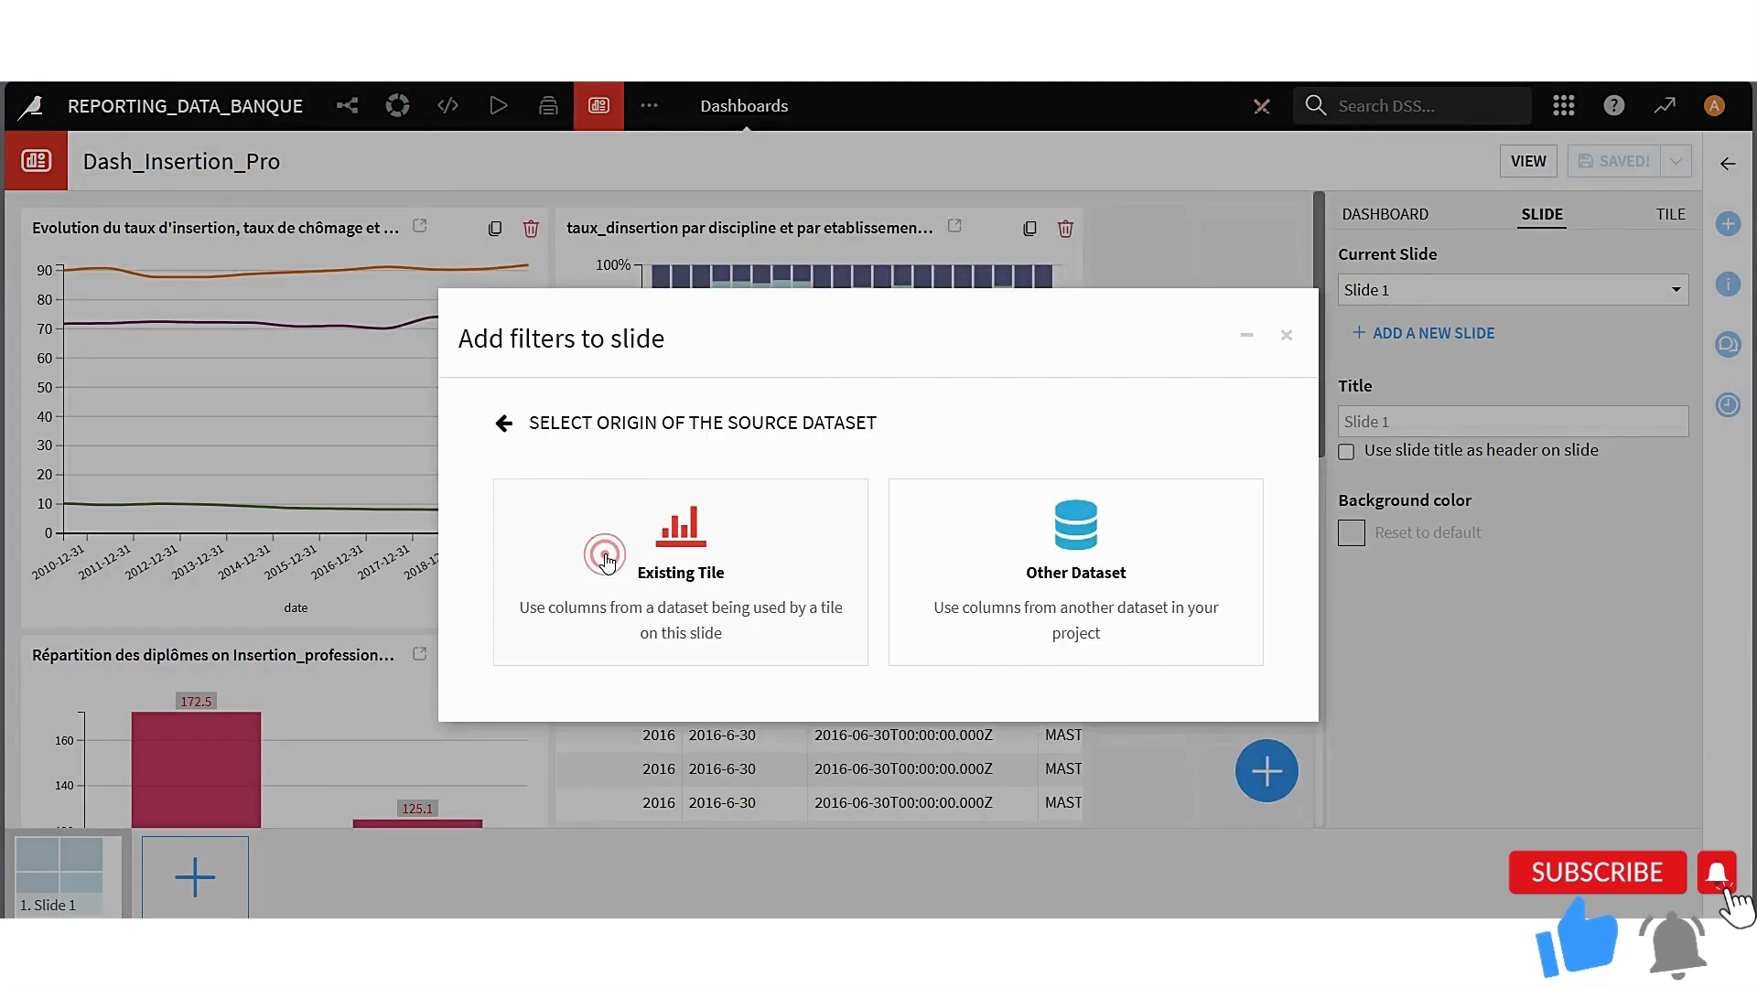
left_click(1025, 622)
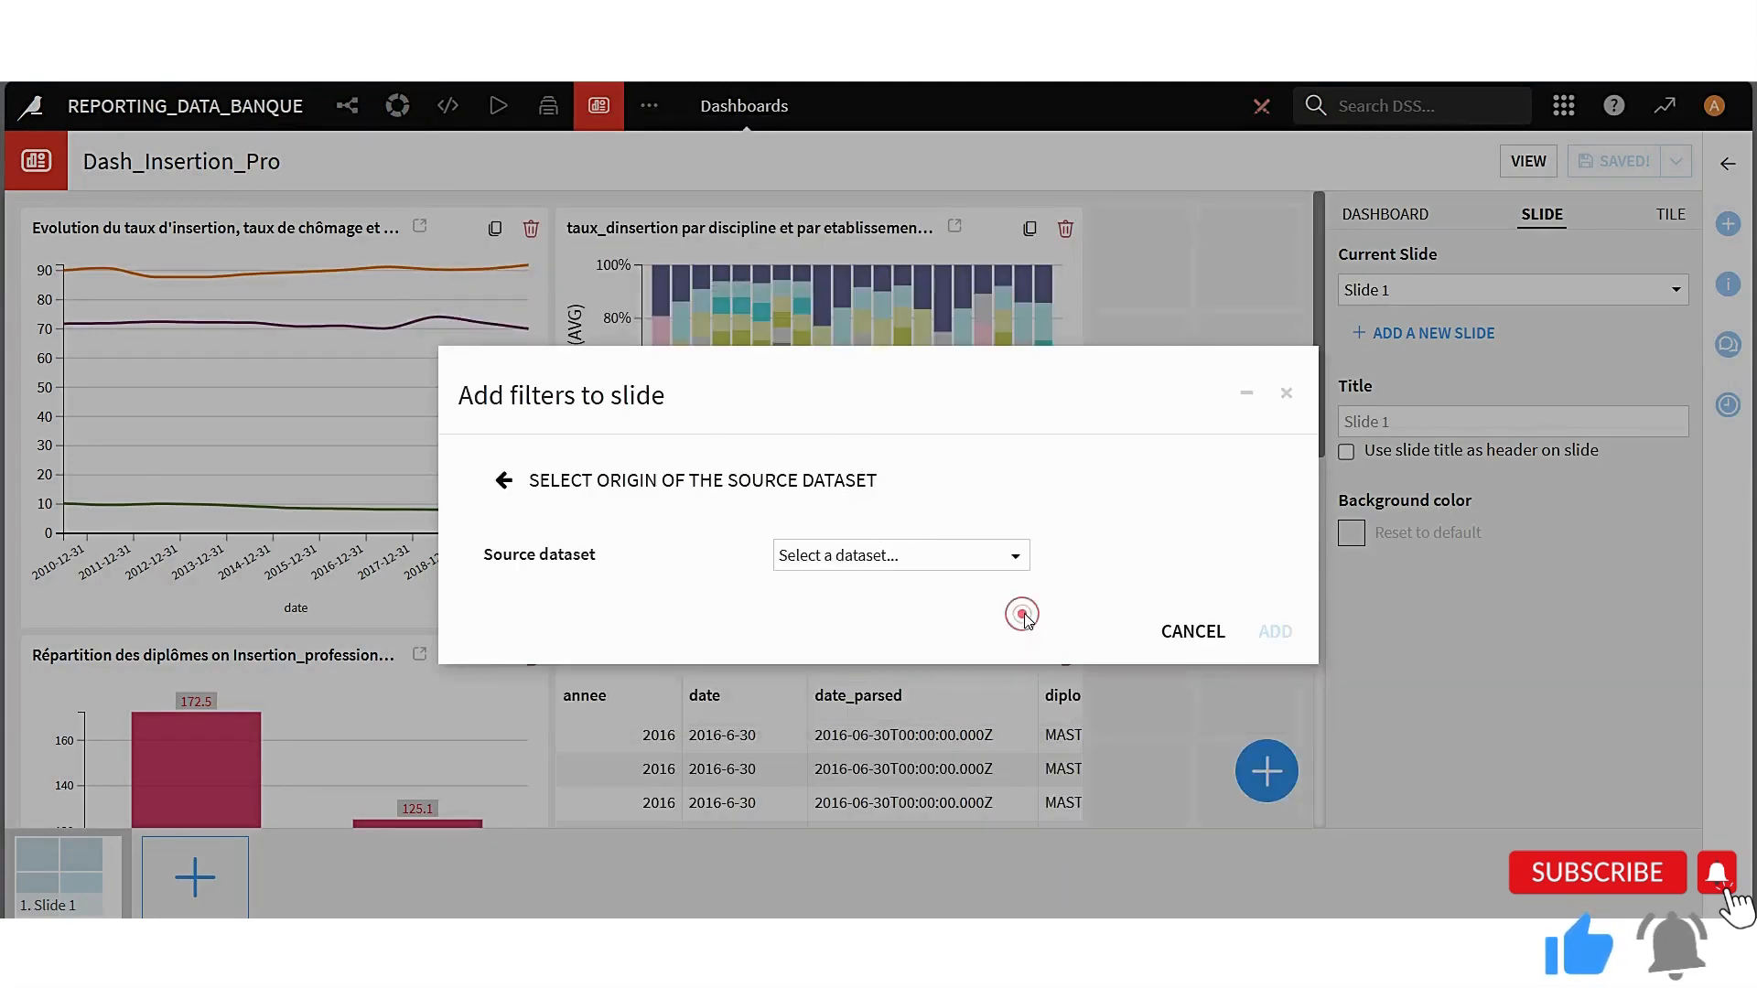
left_click(957, 562)
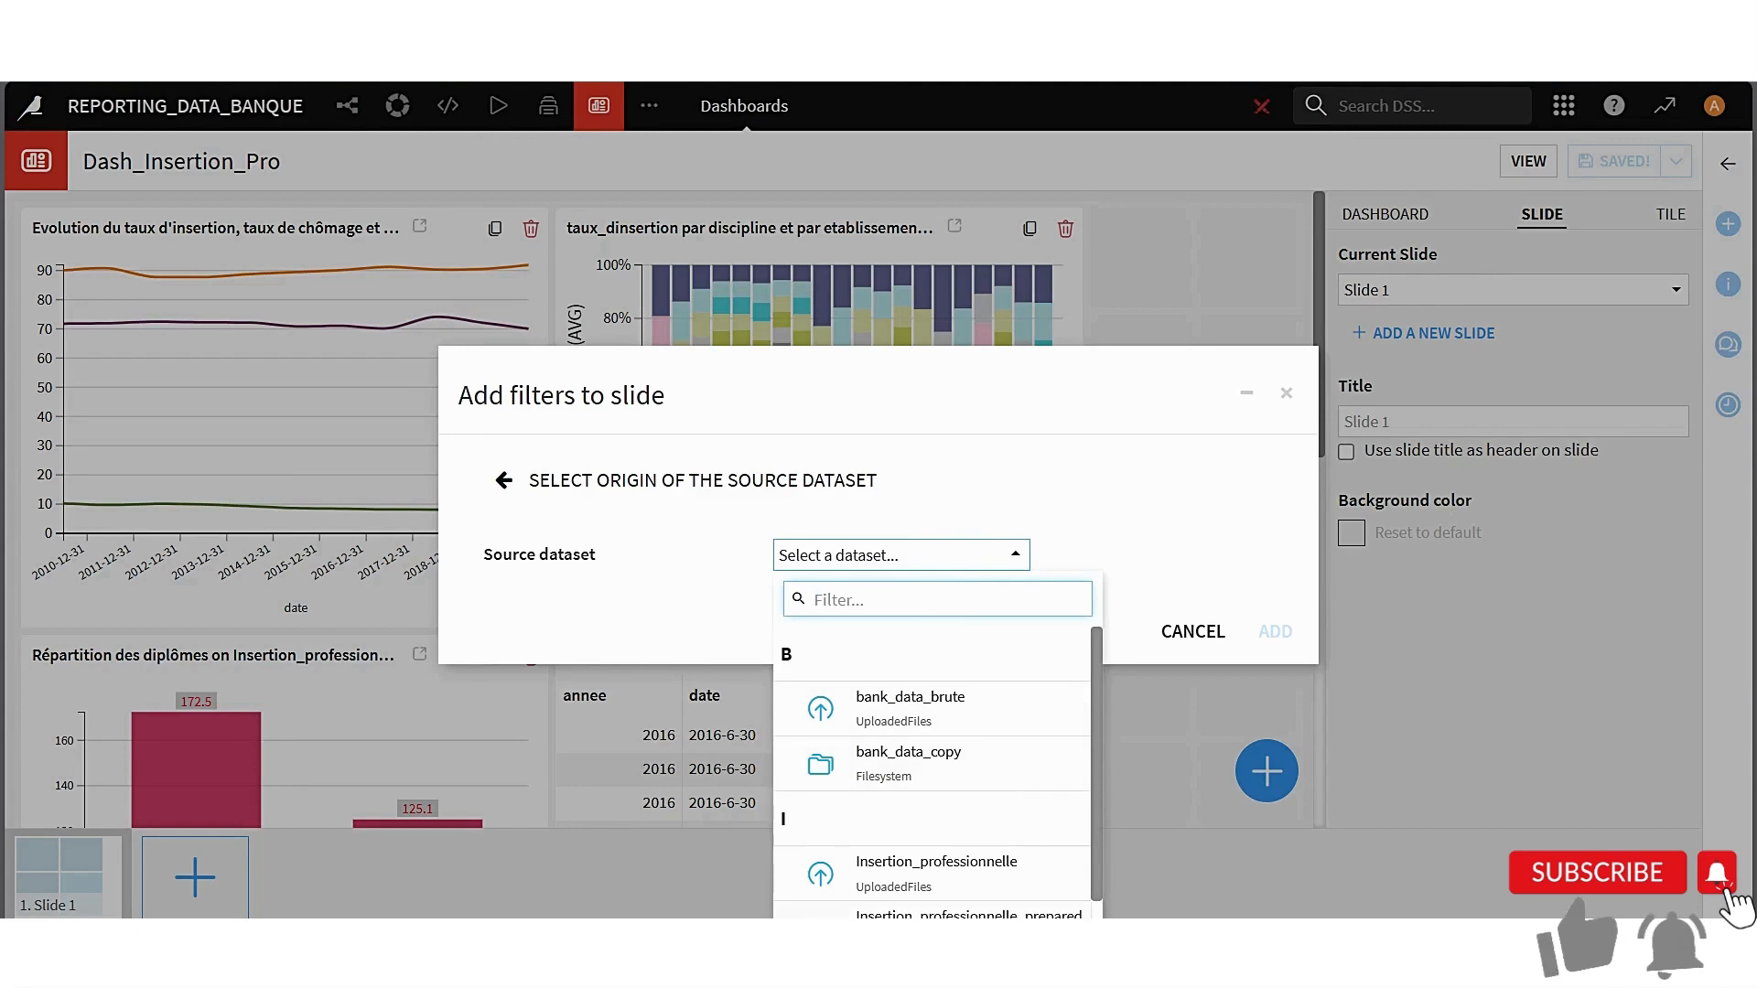
left_click(968, 915)
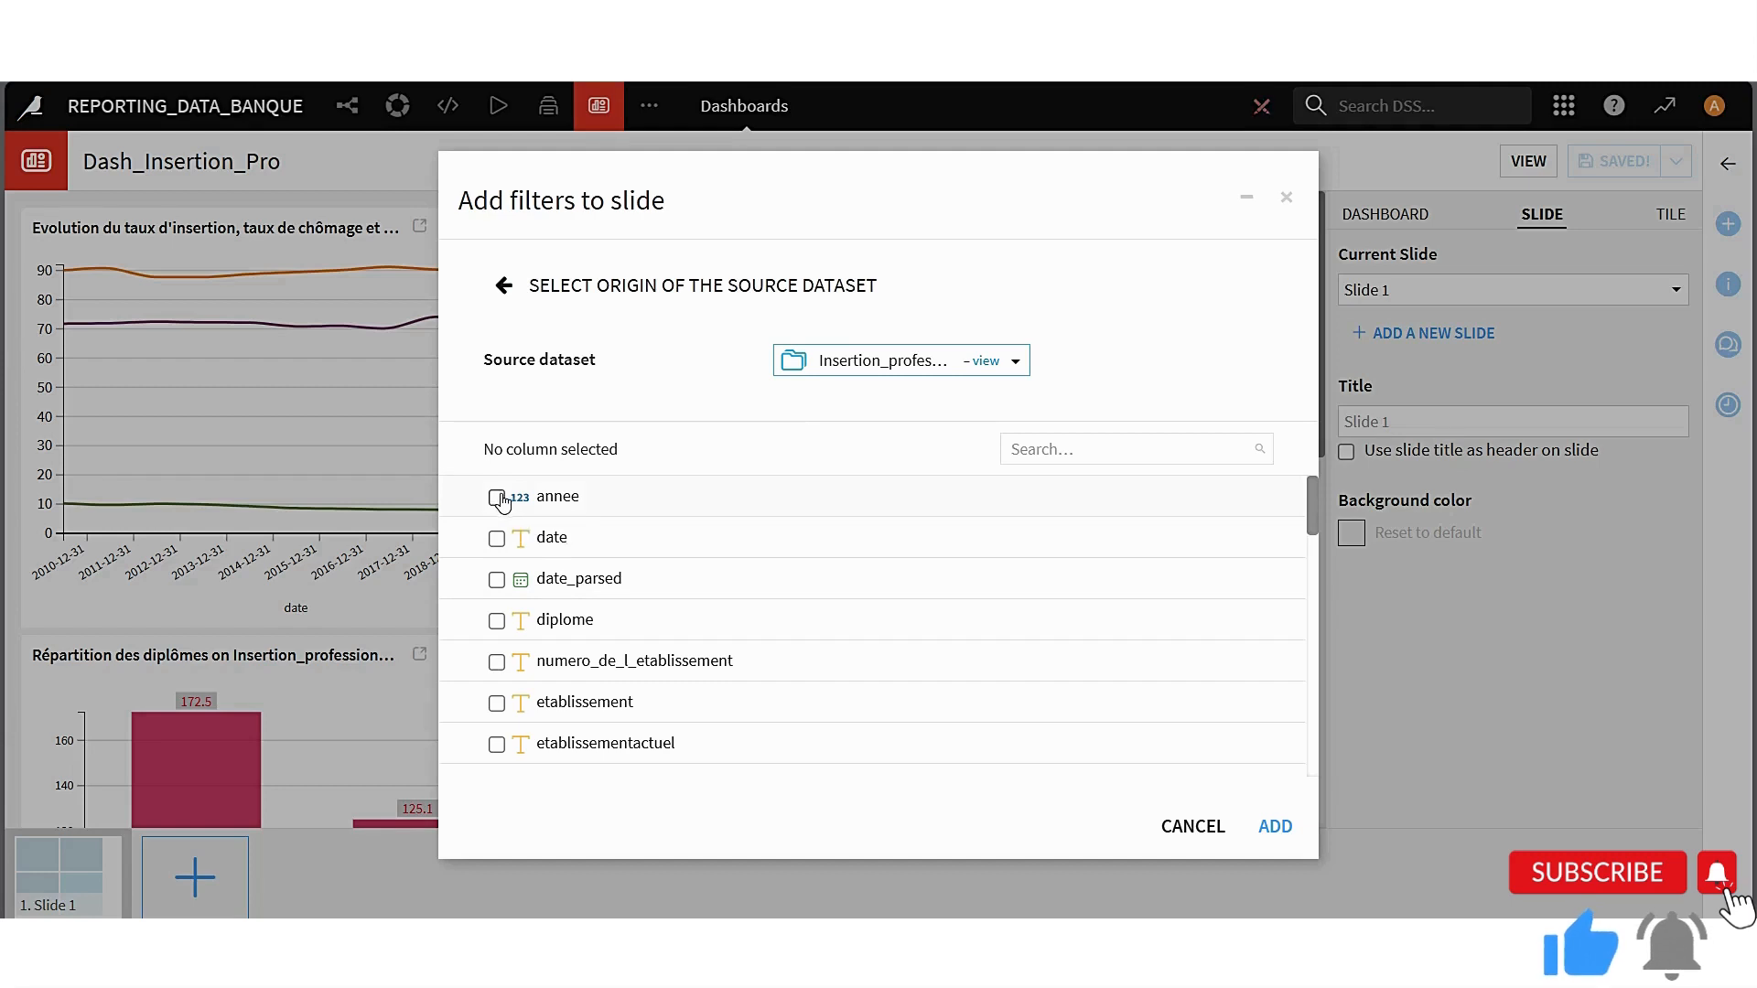
Choose the columns date_parsed, diplome, etablissement and domaine as filters and add the filters tile to the slide
left_click(497, 580)
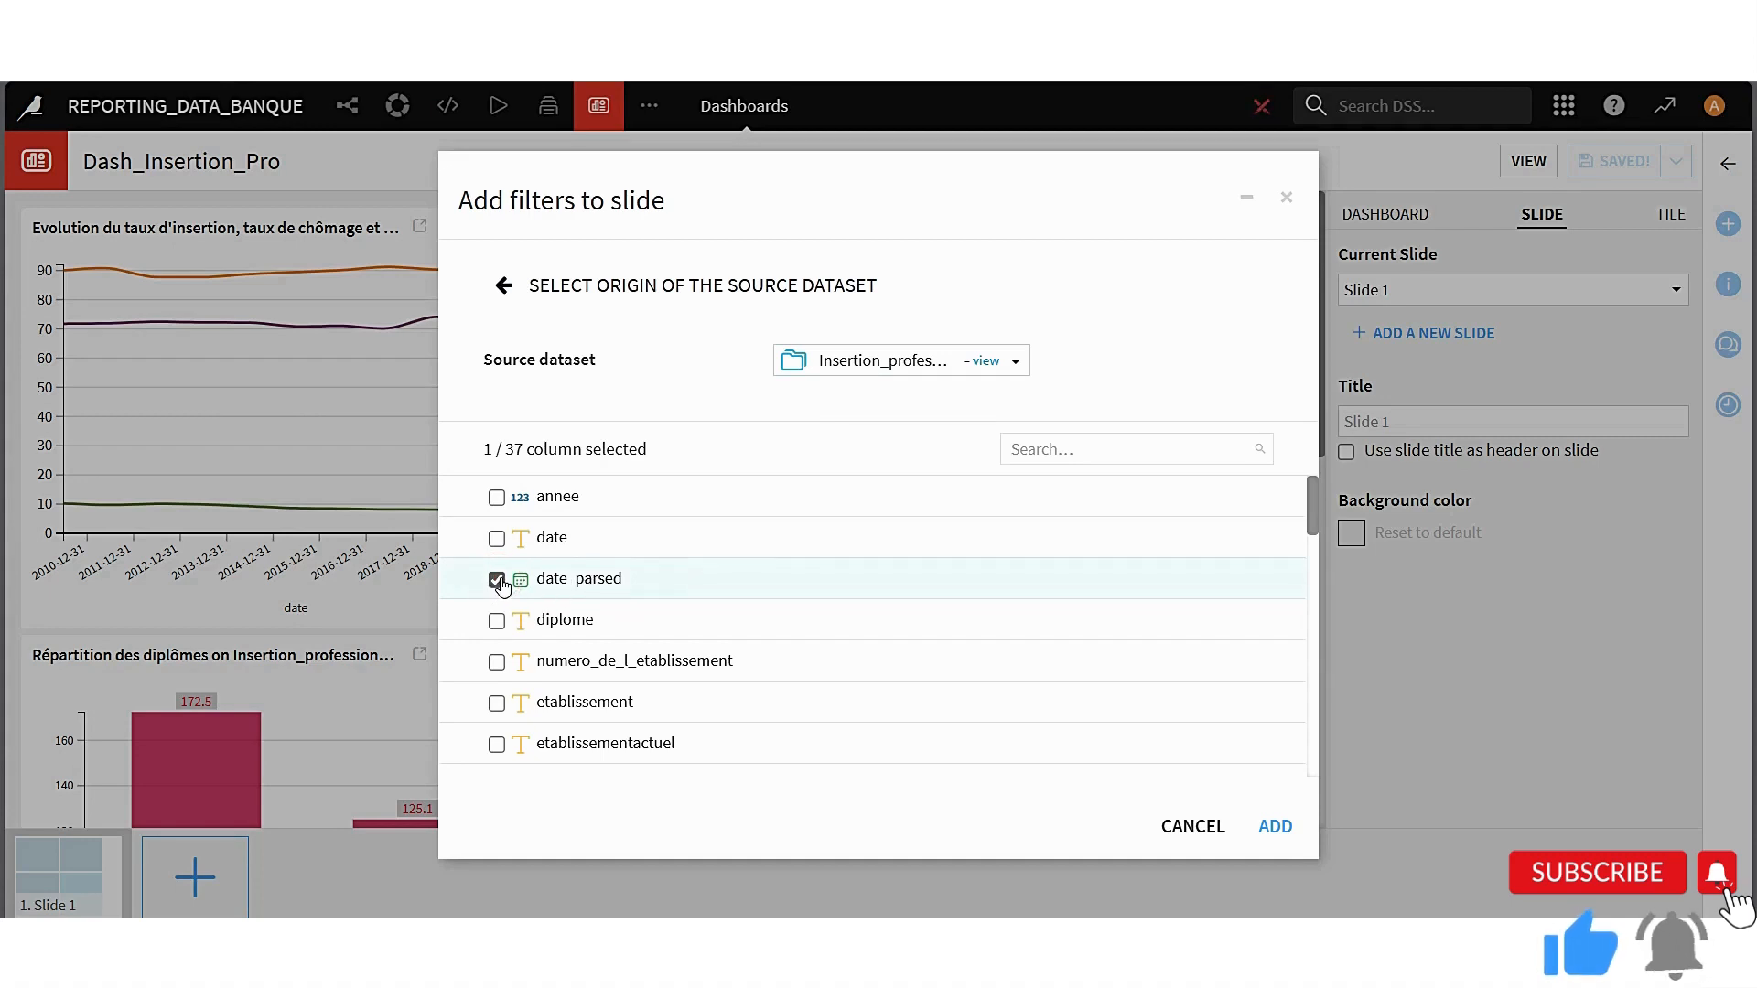
scroll(501, 583, "down", 1)
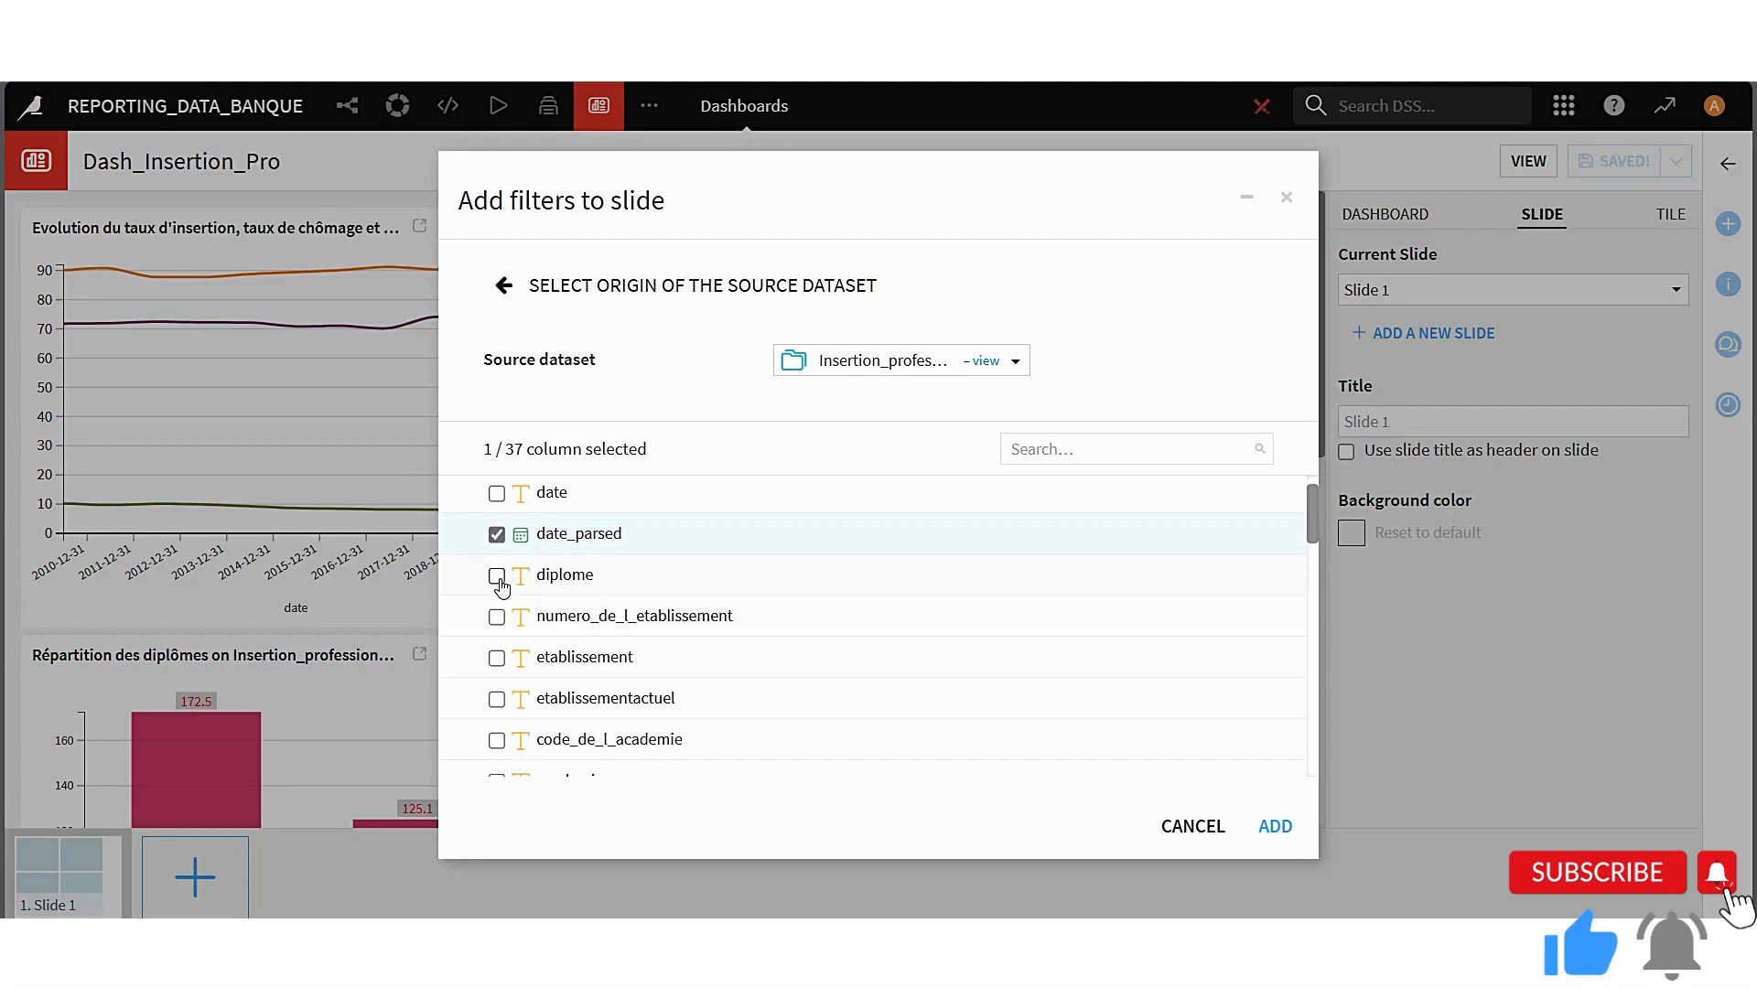
left_click(499, 578)
left_click(498, 659)
scroll(613, 685, "down", 3)
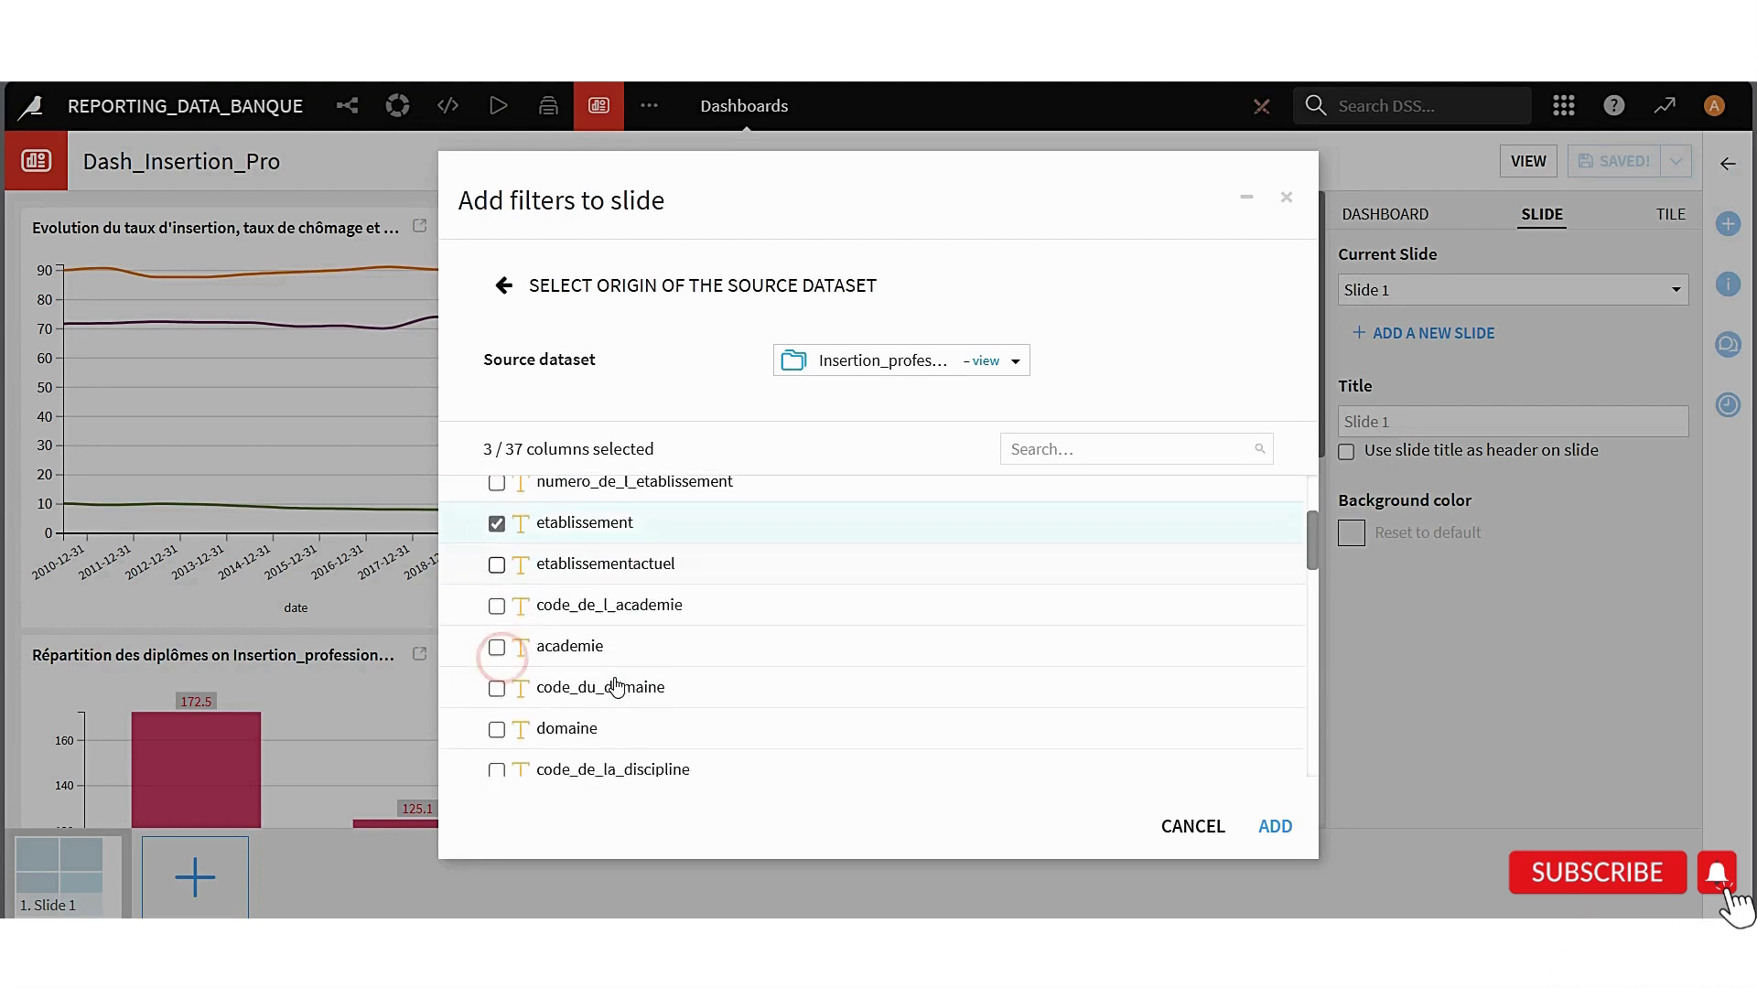
scroll(647, 729, "down", 1)
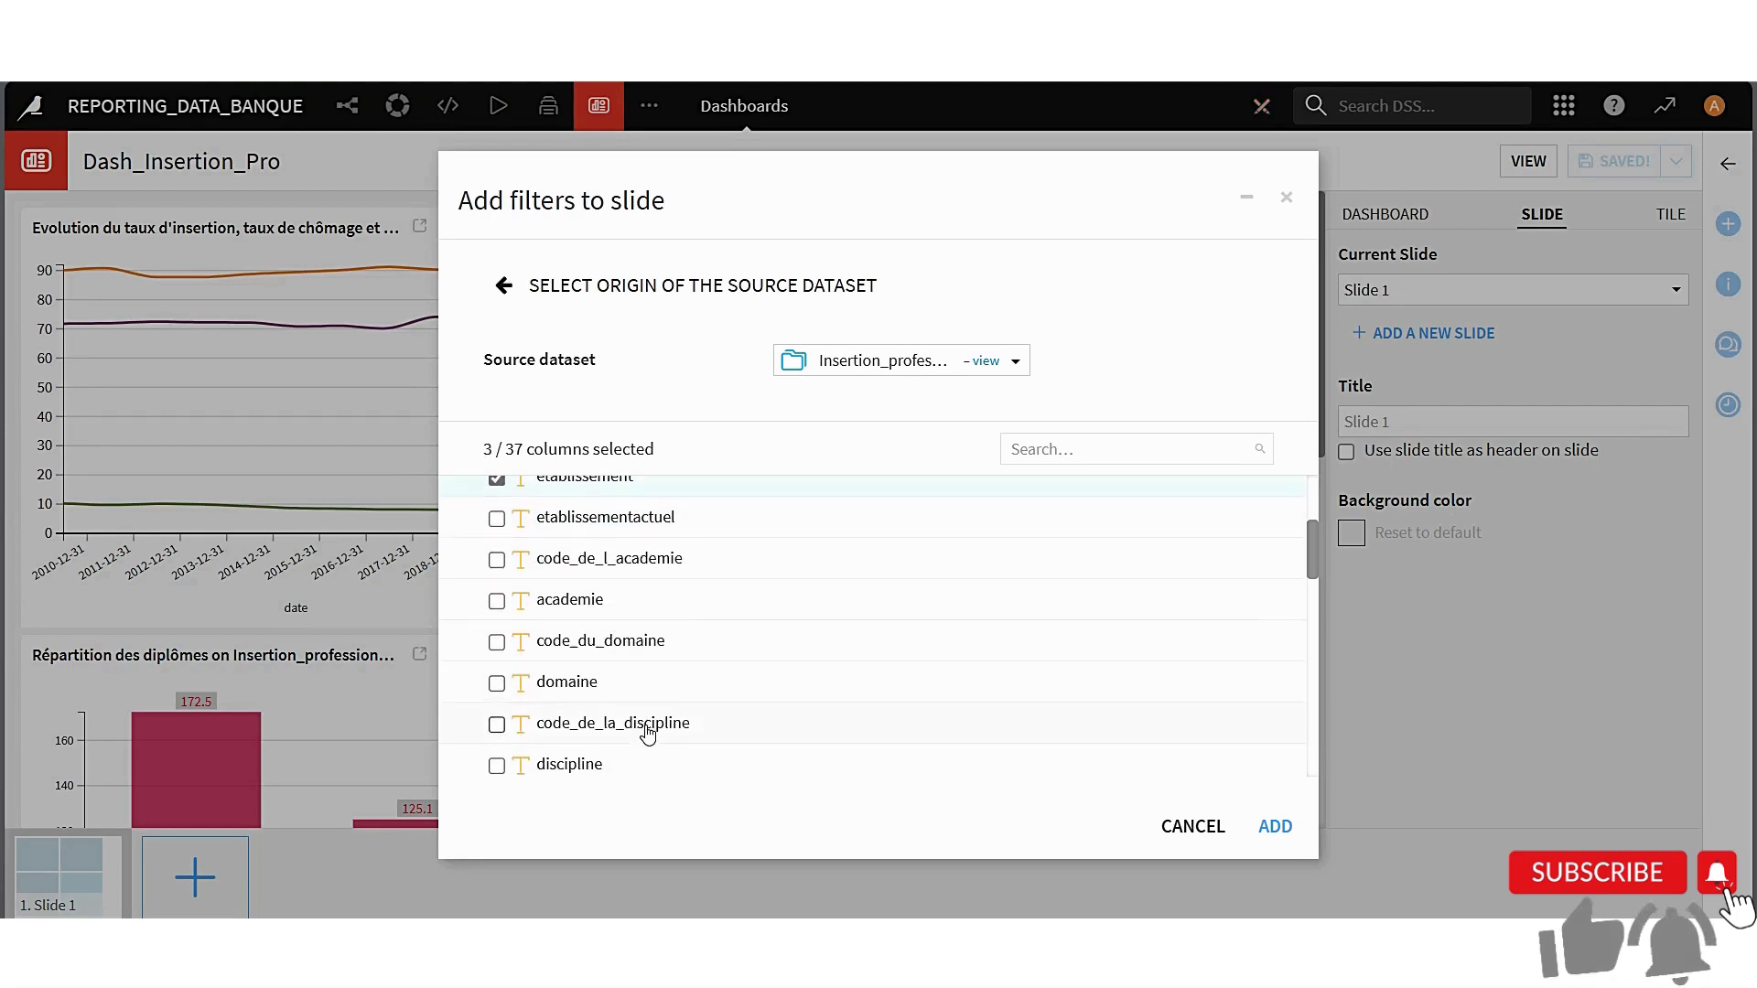
left_click(498, 685)
scroll(652, 695, "down", 1)
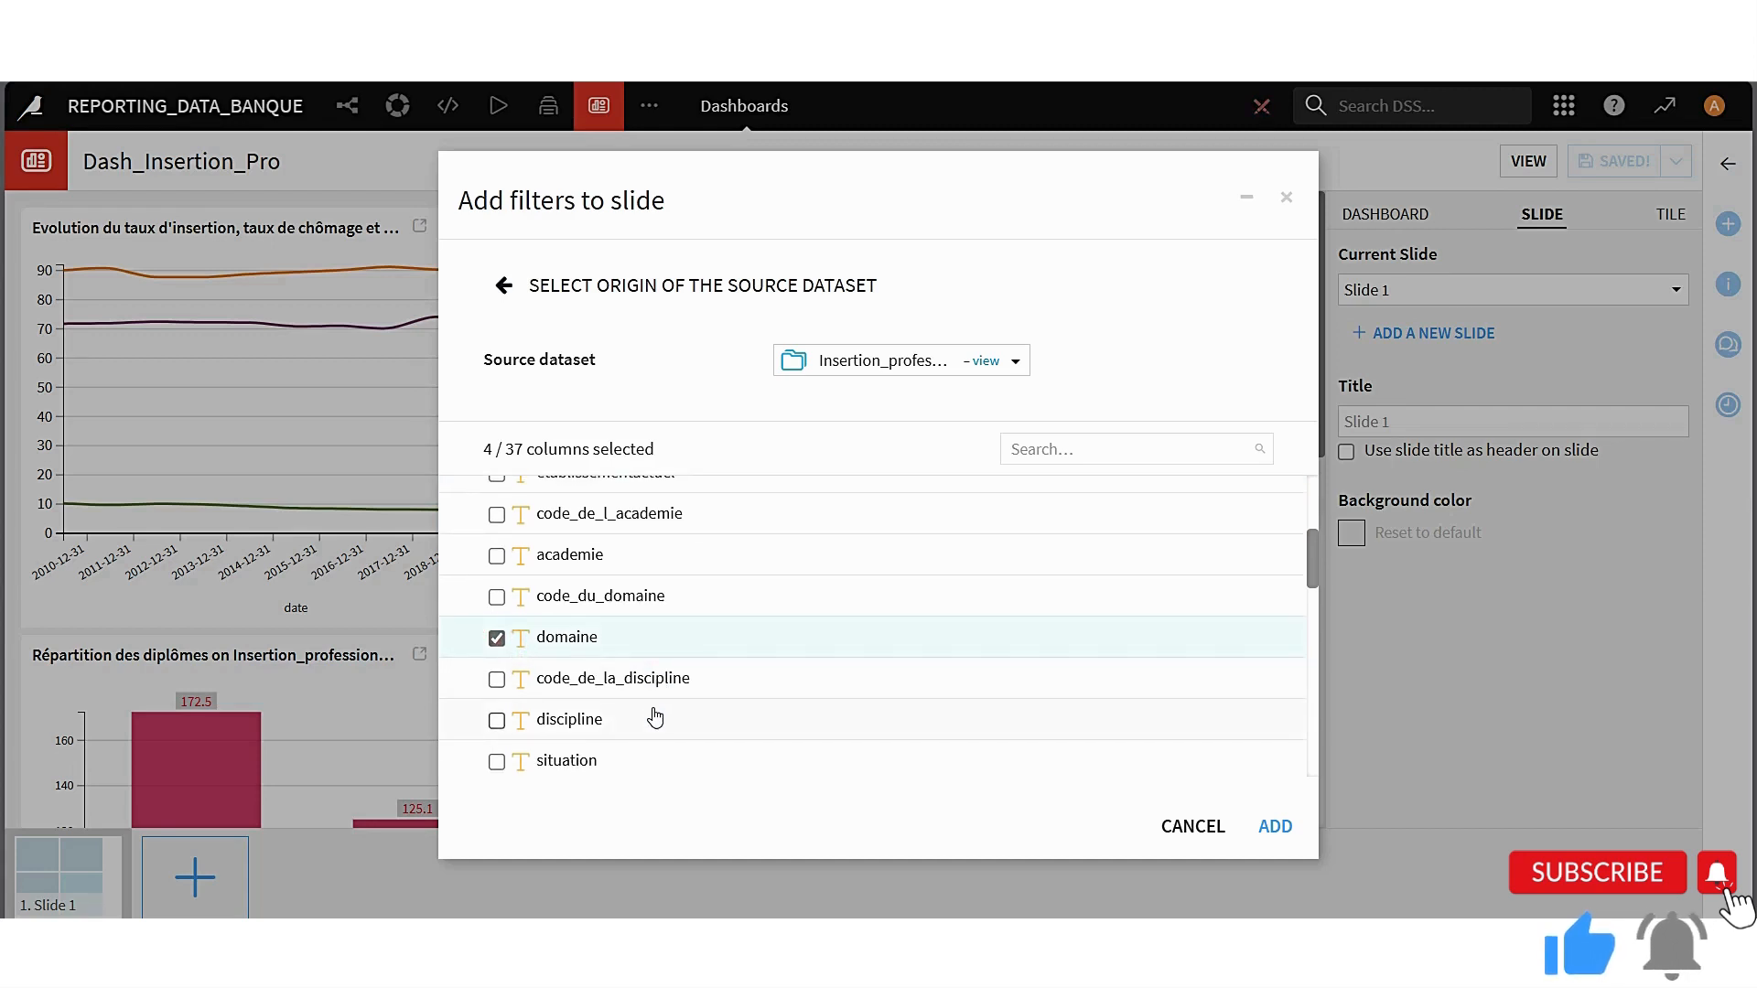
scroll(645, 714, "up", 3)
scroll(639, 711, "up", 1)
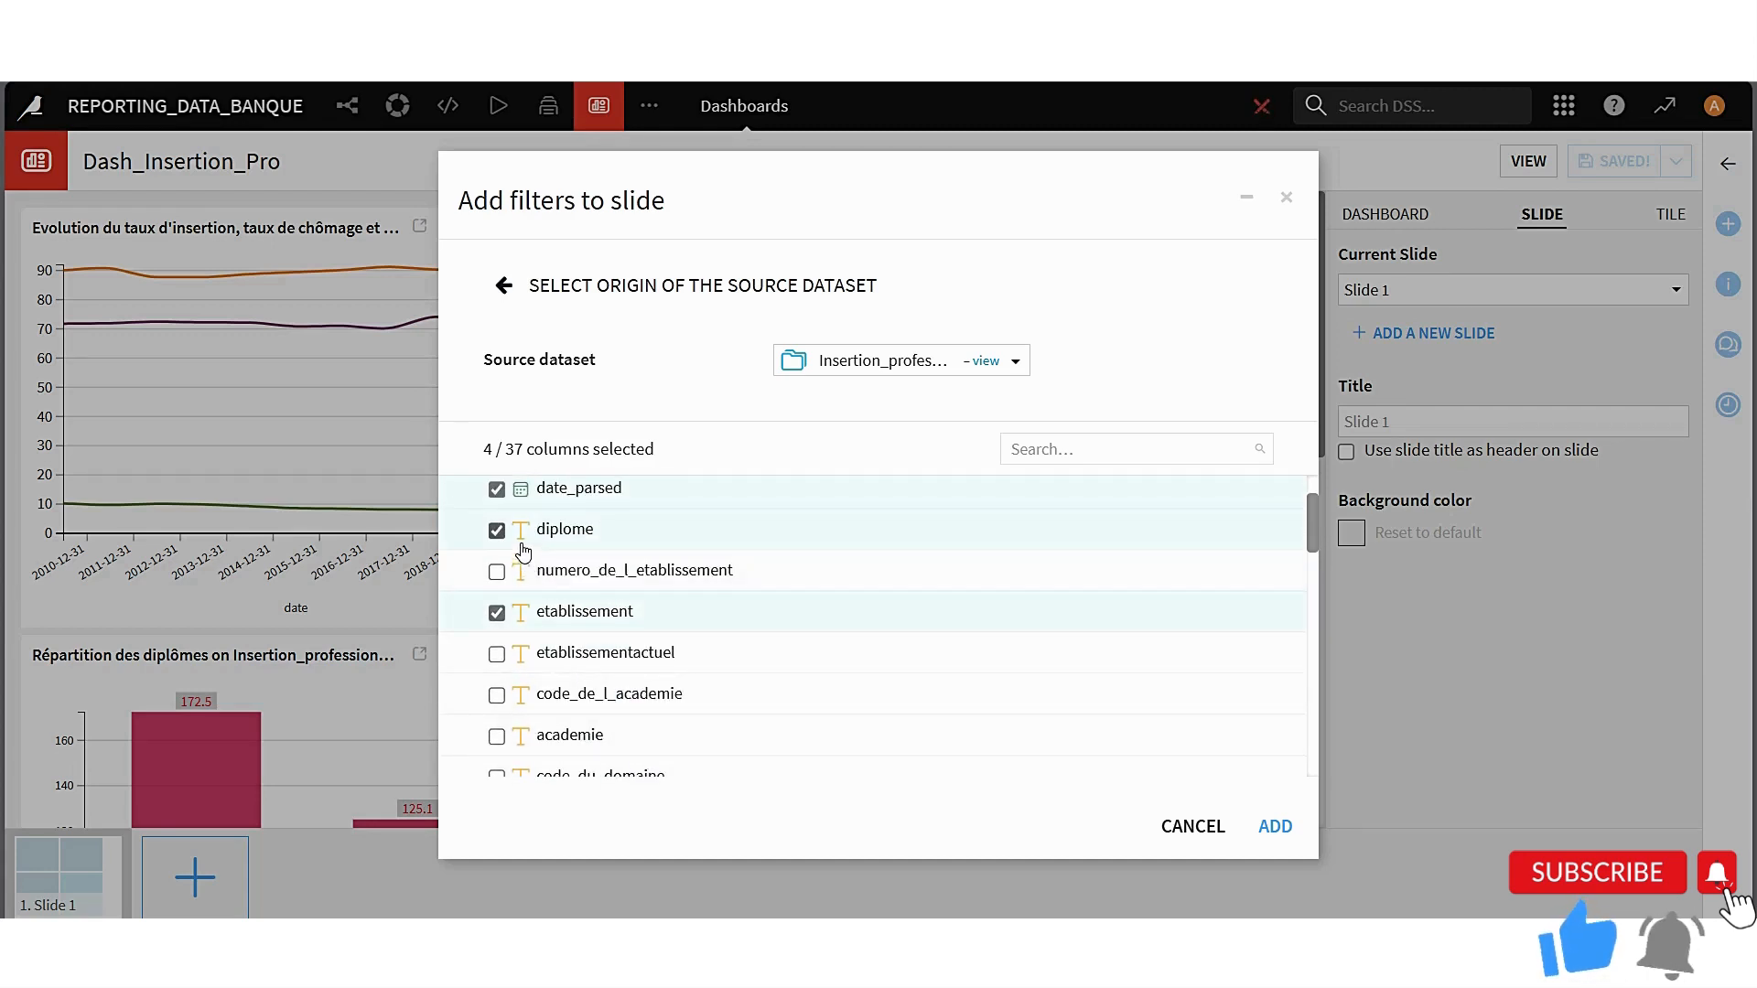
scroll(576, 703, "down", 3)
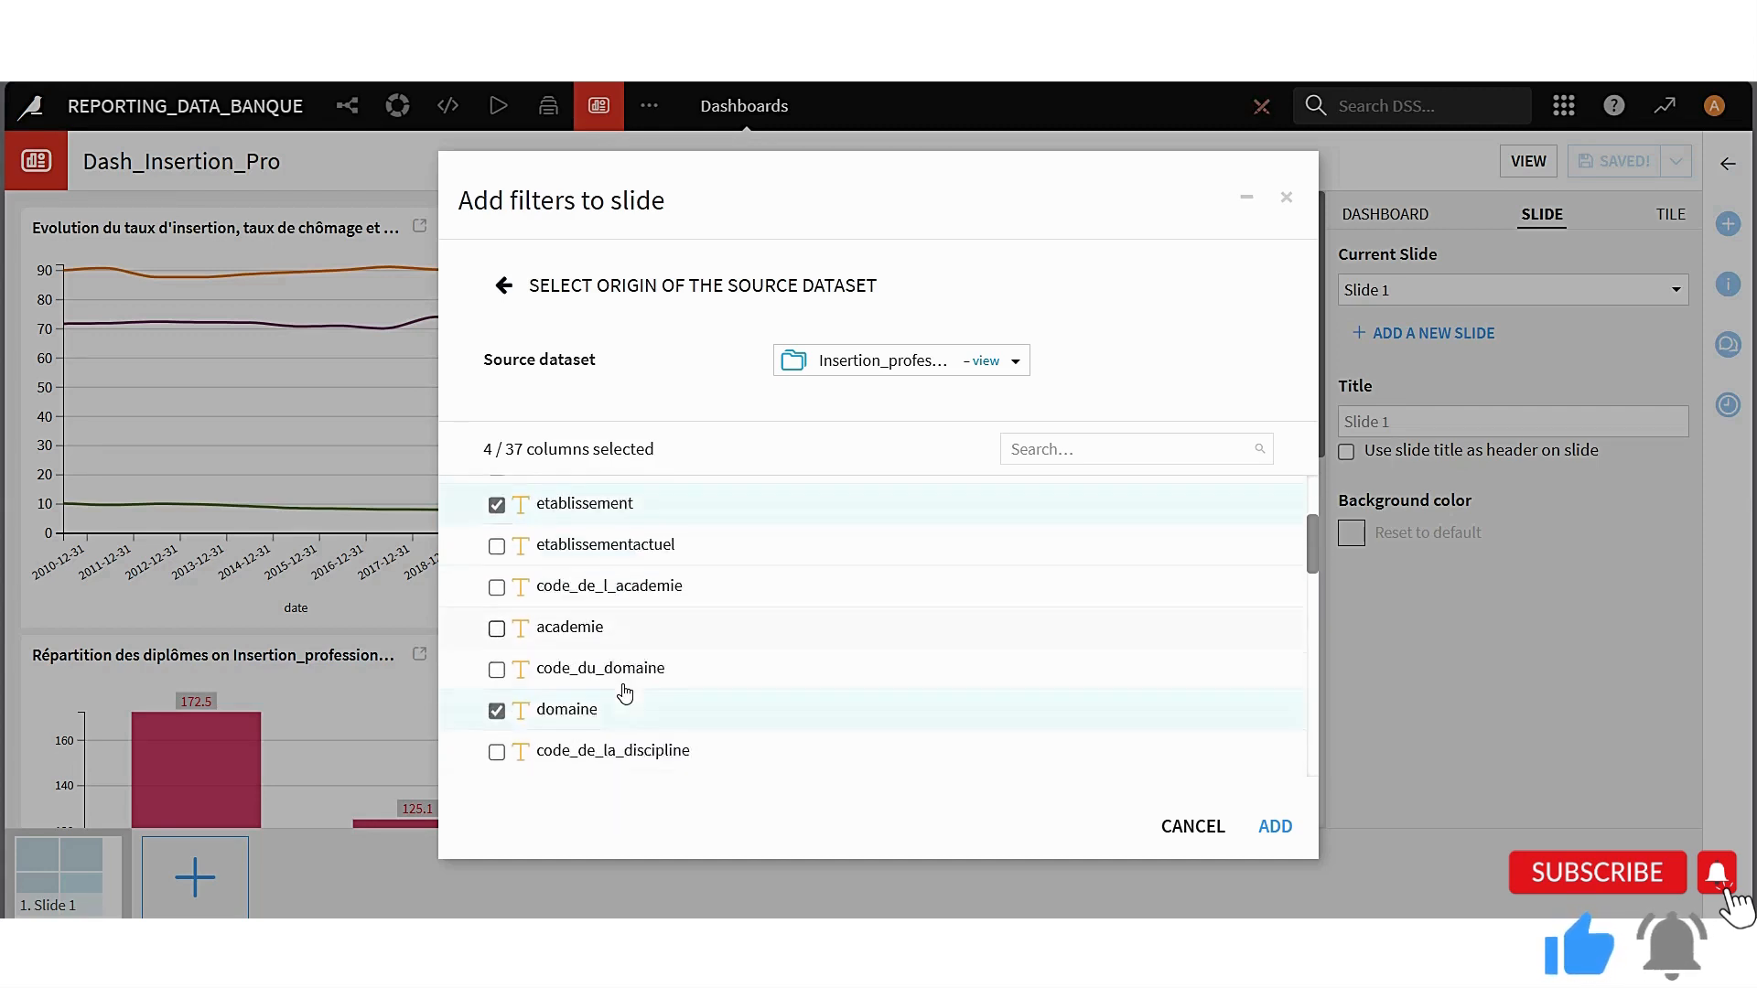
scroll(623, 704, "down", 2)
scroll(615, 776, "down", 1)
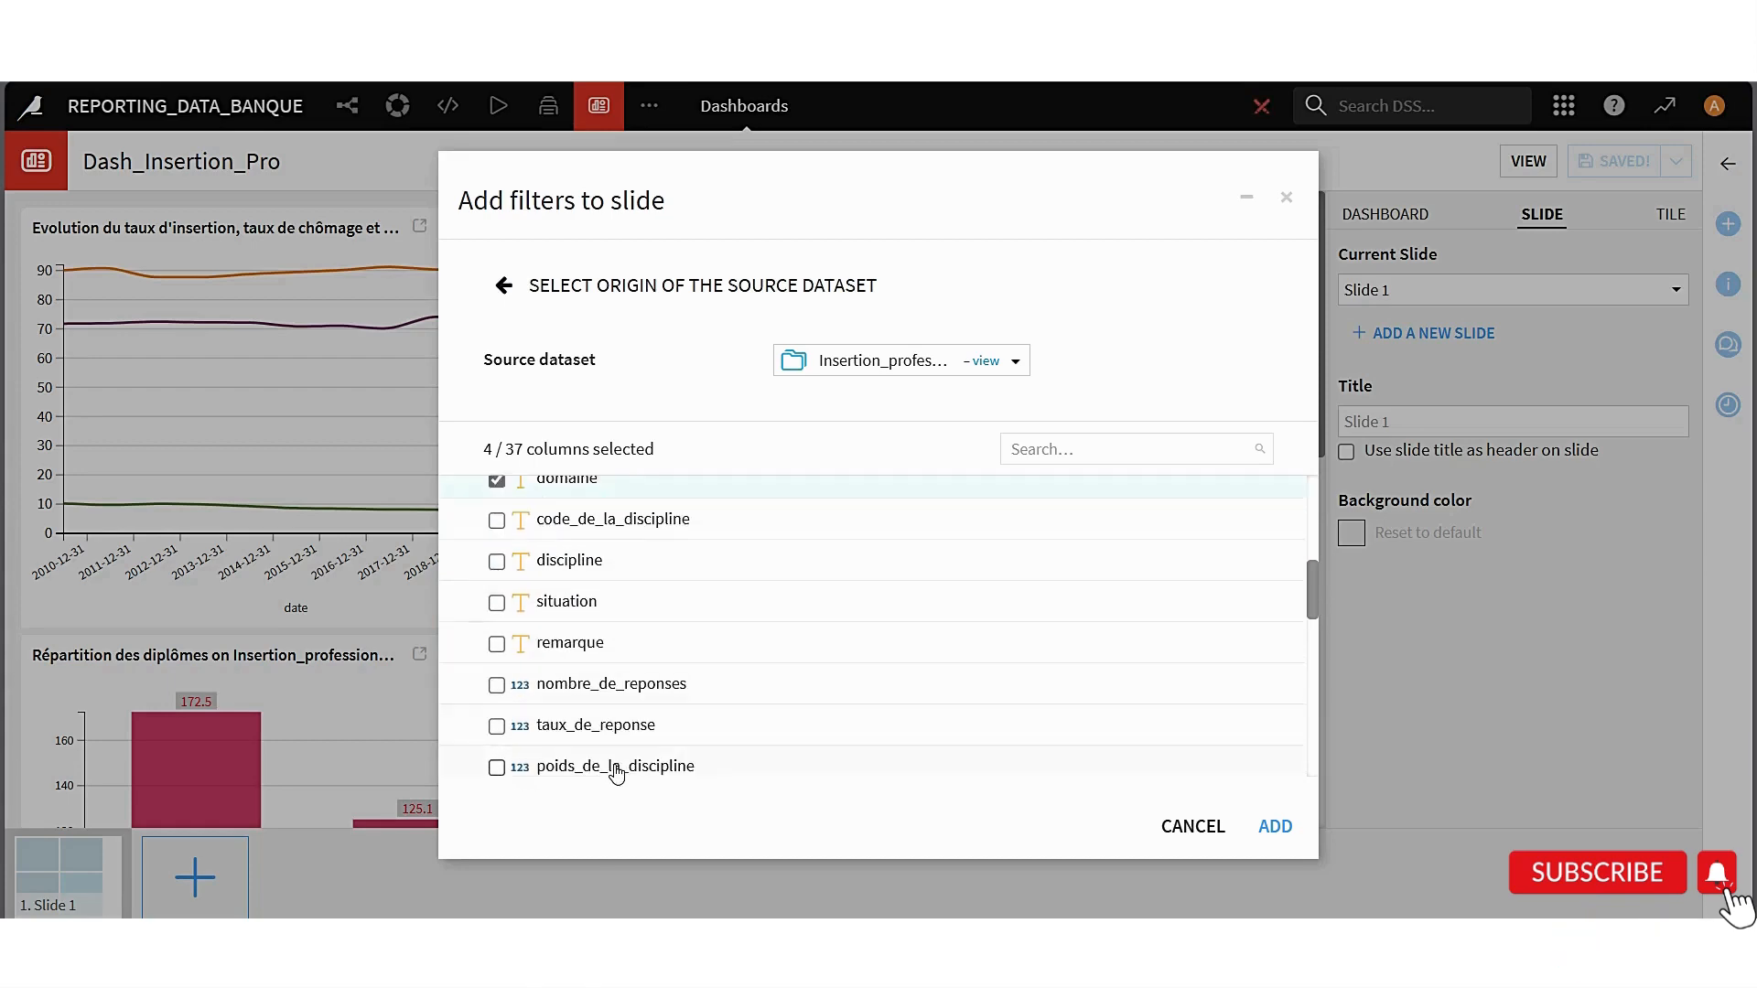
scroll(615, 773, "down", 2)
left_click(1276, 828)
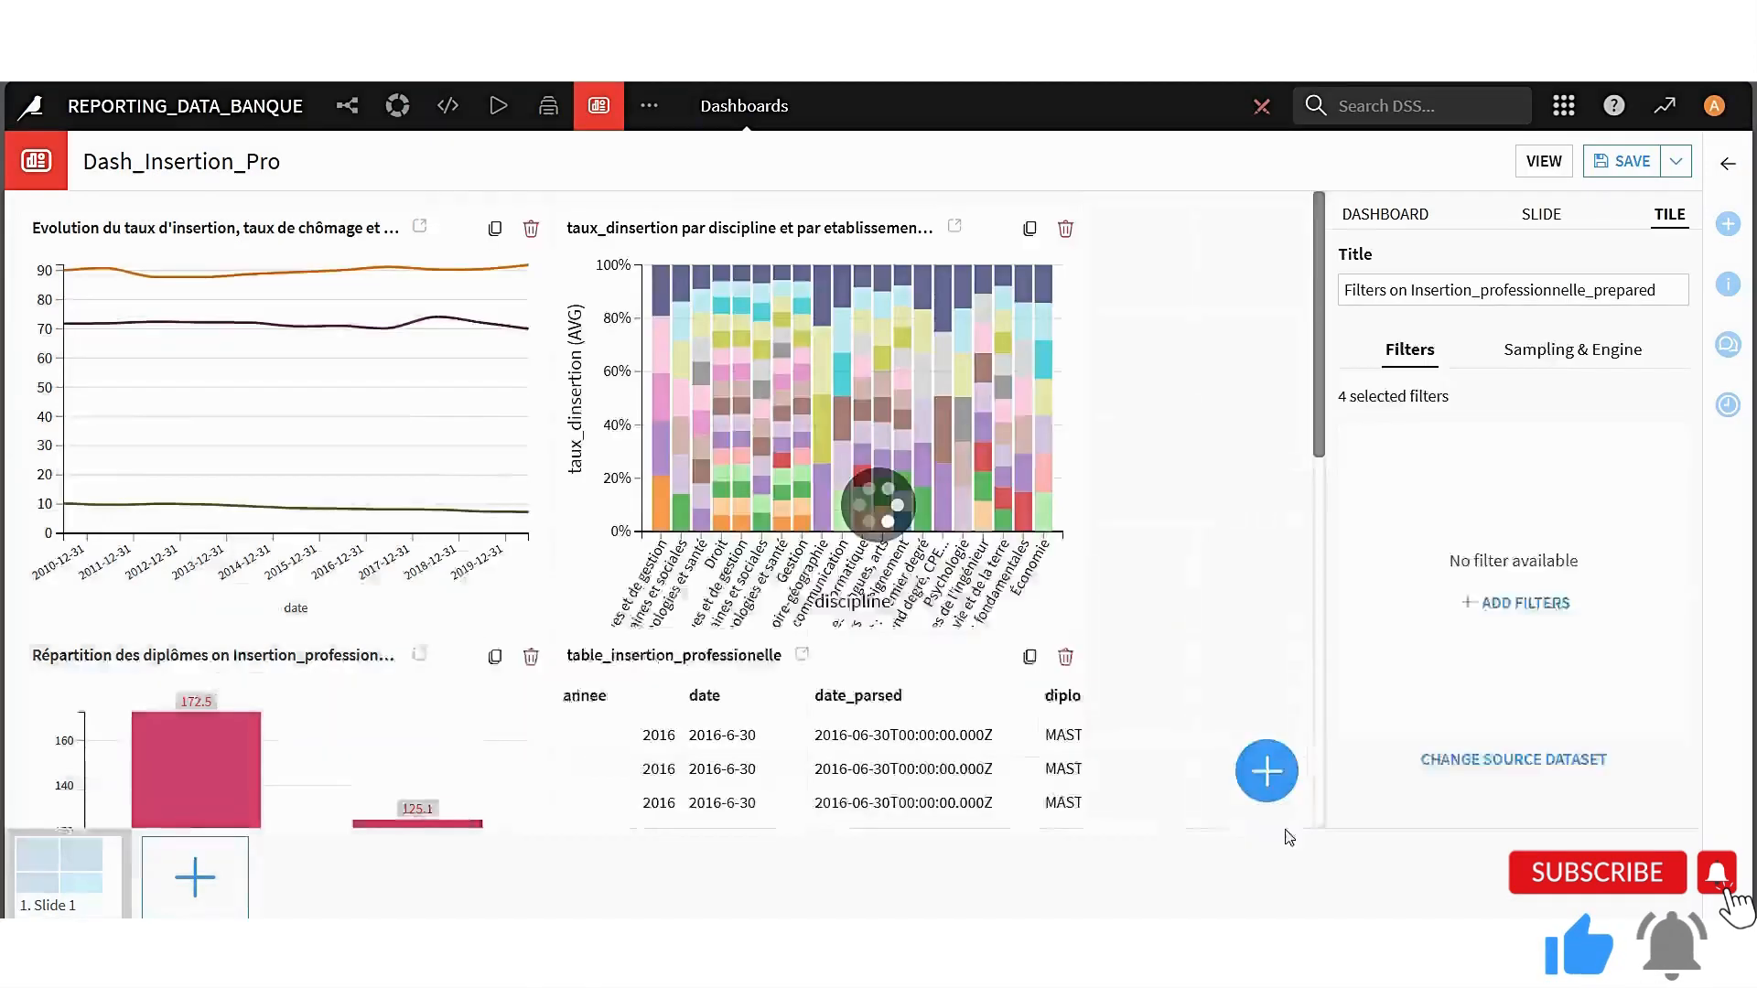
Place the filters tile in the empty column beside the table tile and stretch it up to the top of the slide
left_click_drag(189, 585, 1089, 769)
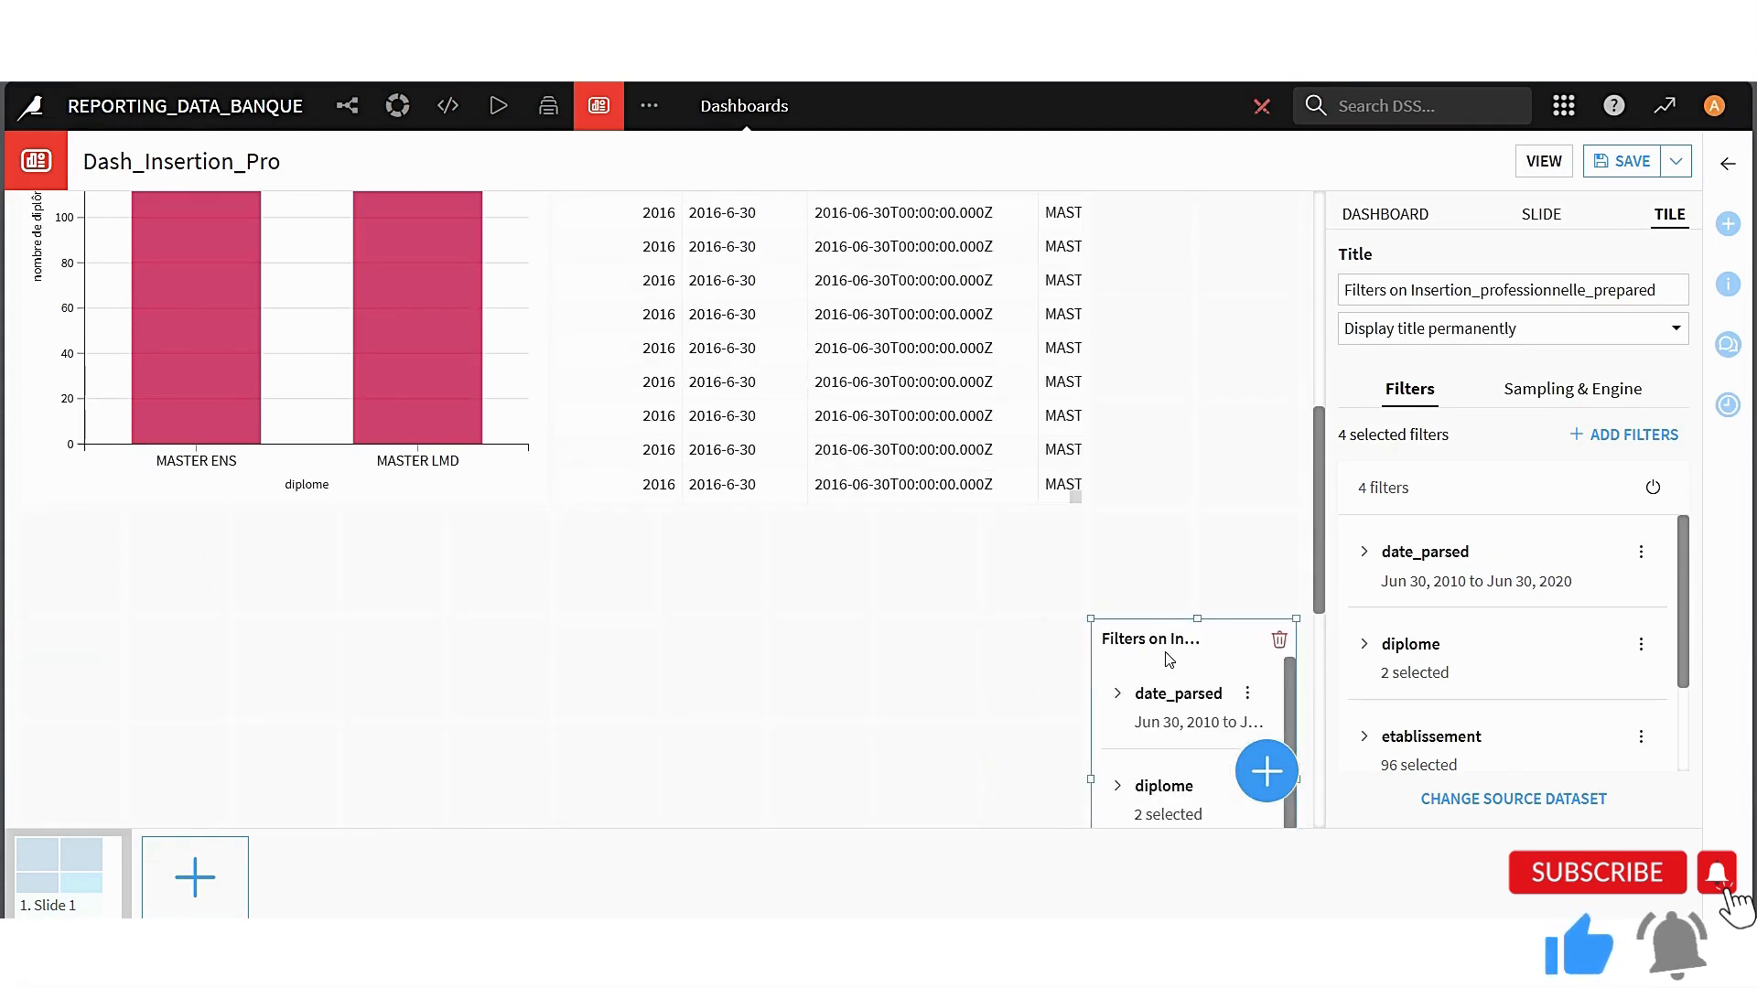
left_click_drag(1165, 650, 1162, 213)
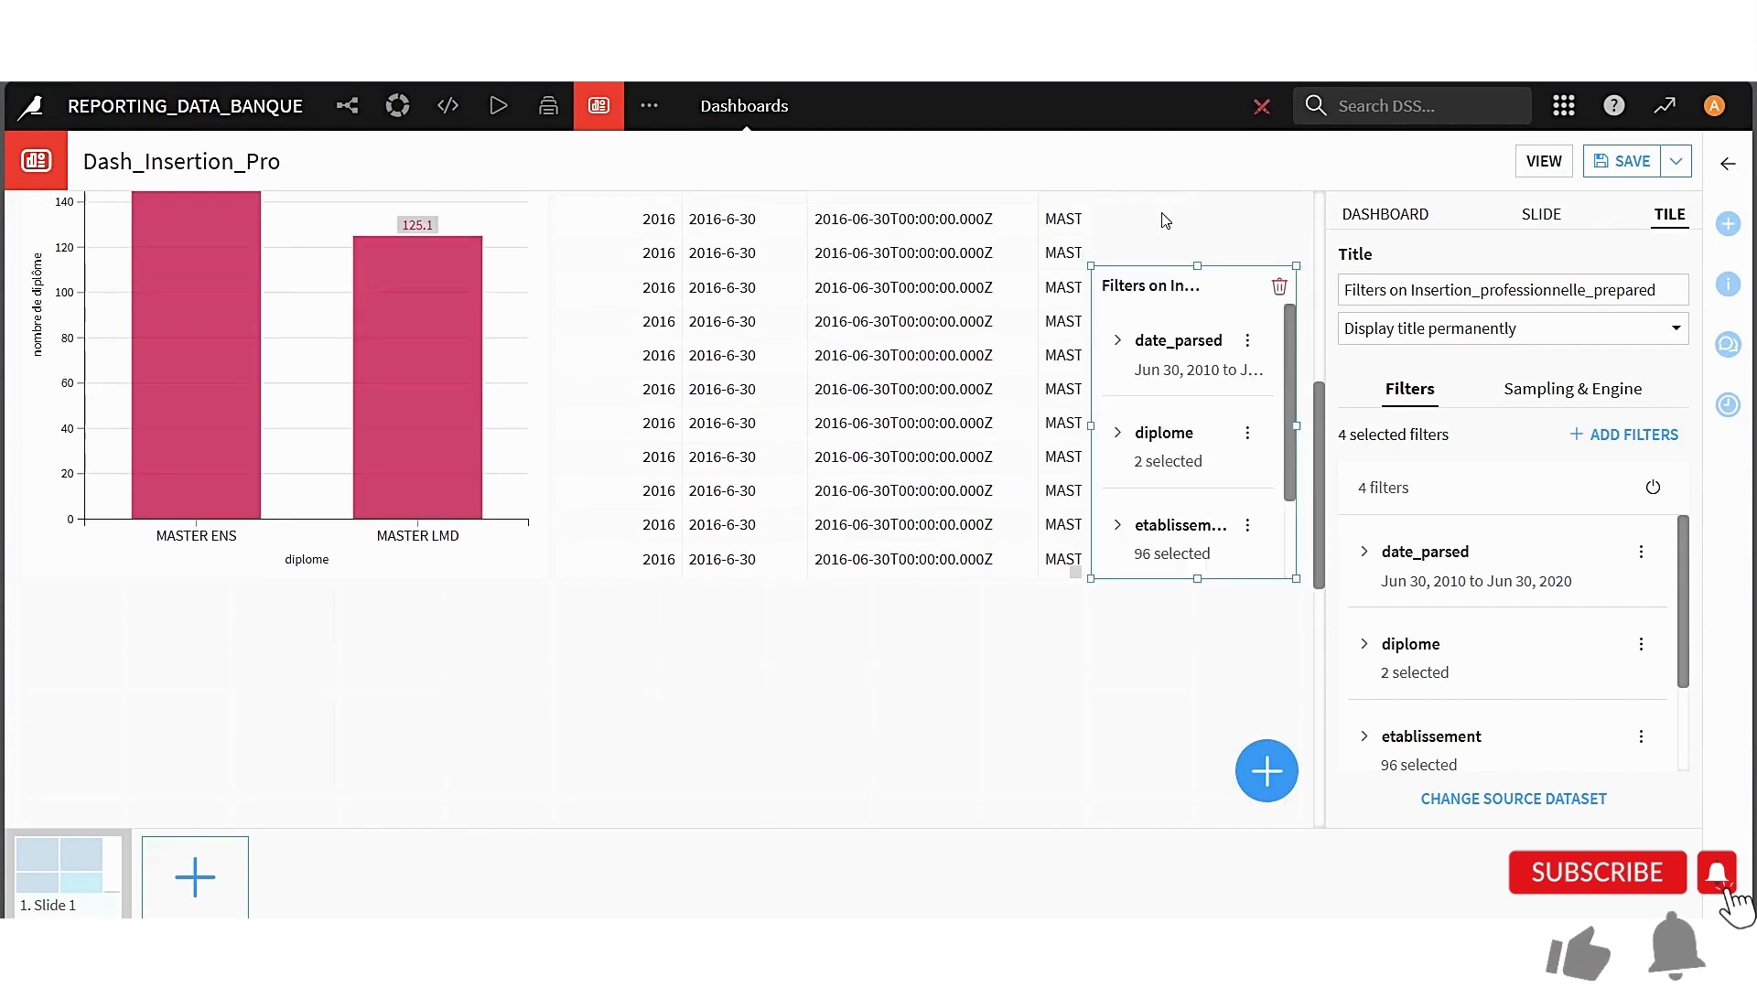
scroll(1198, 422, "up", 3)
left_click_drag(1198, 550, 1193, 186)
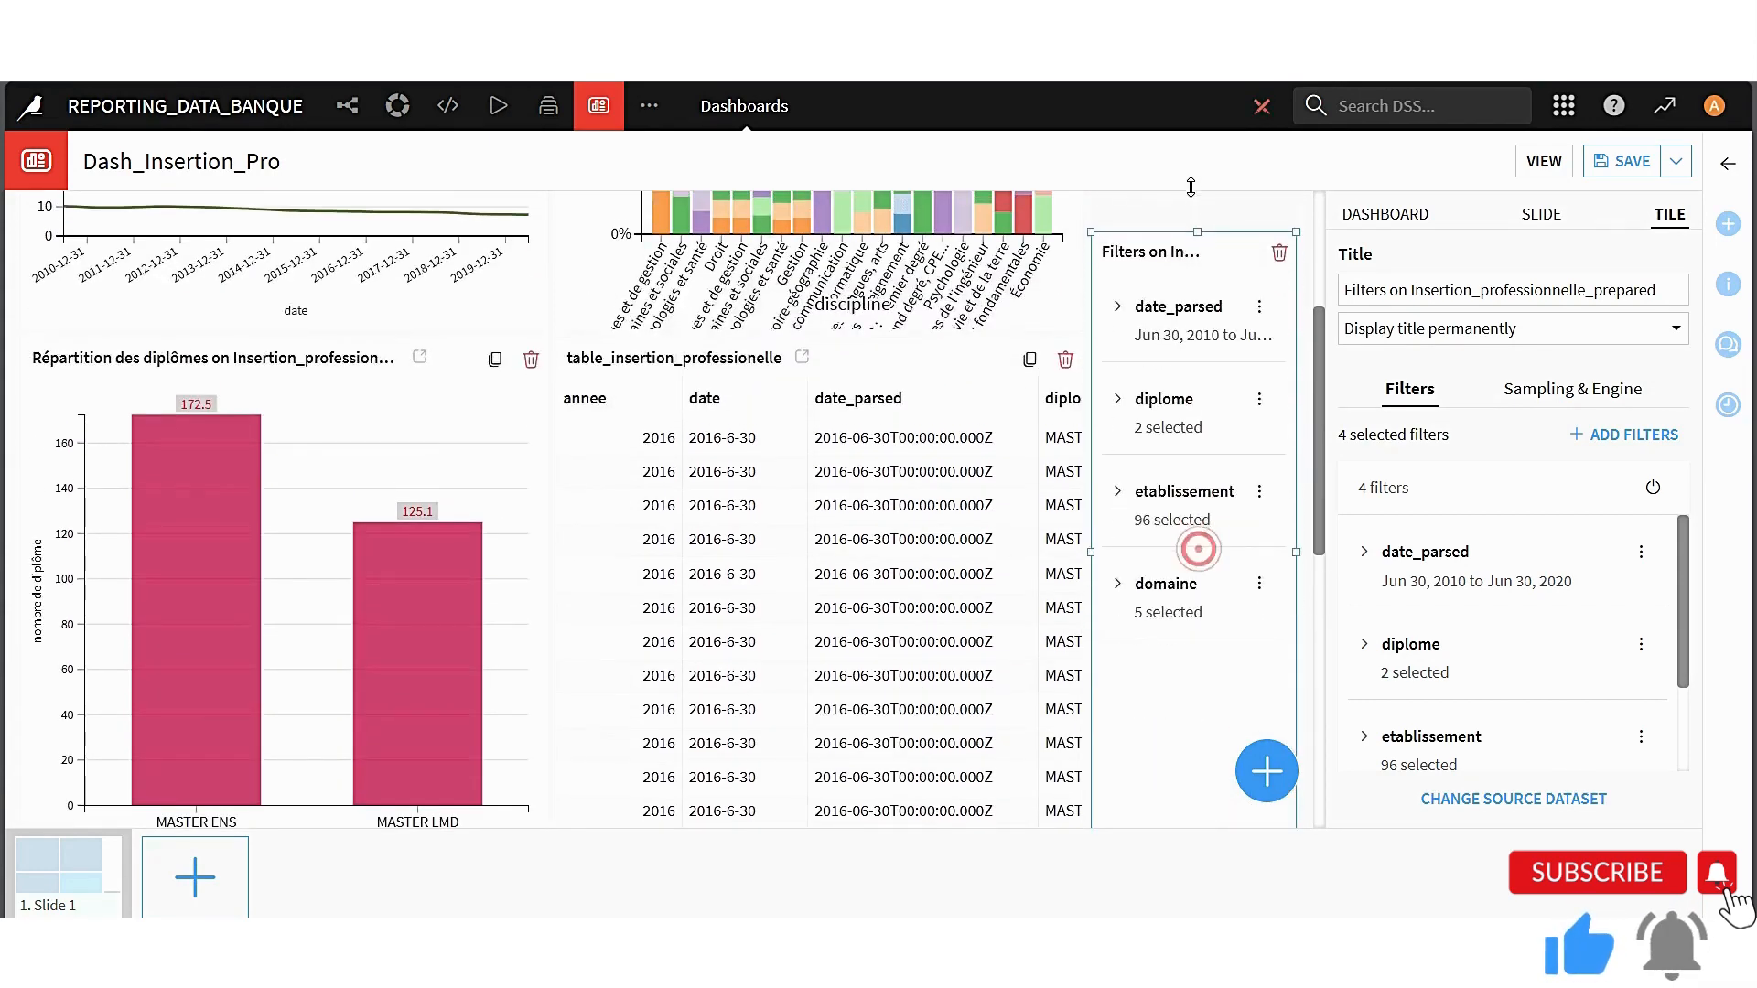
scroll(1196, 370, "up", 3)
left_click_drag(1197, 515, 1169, 198)
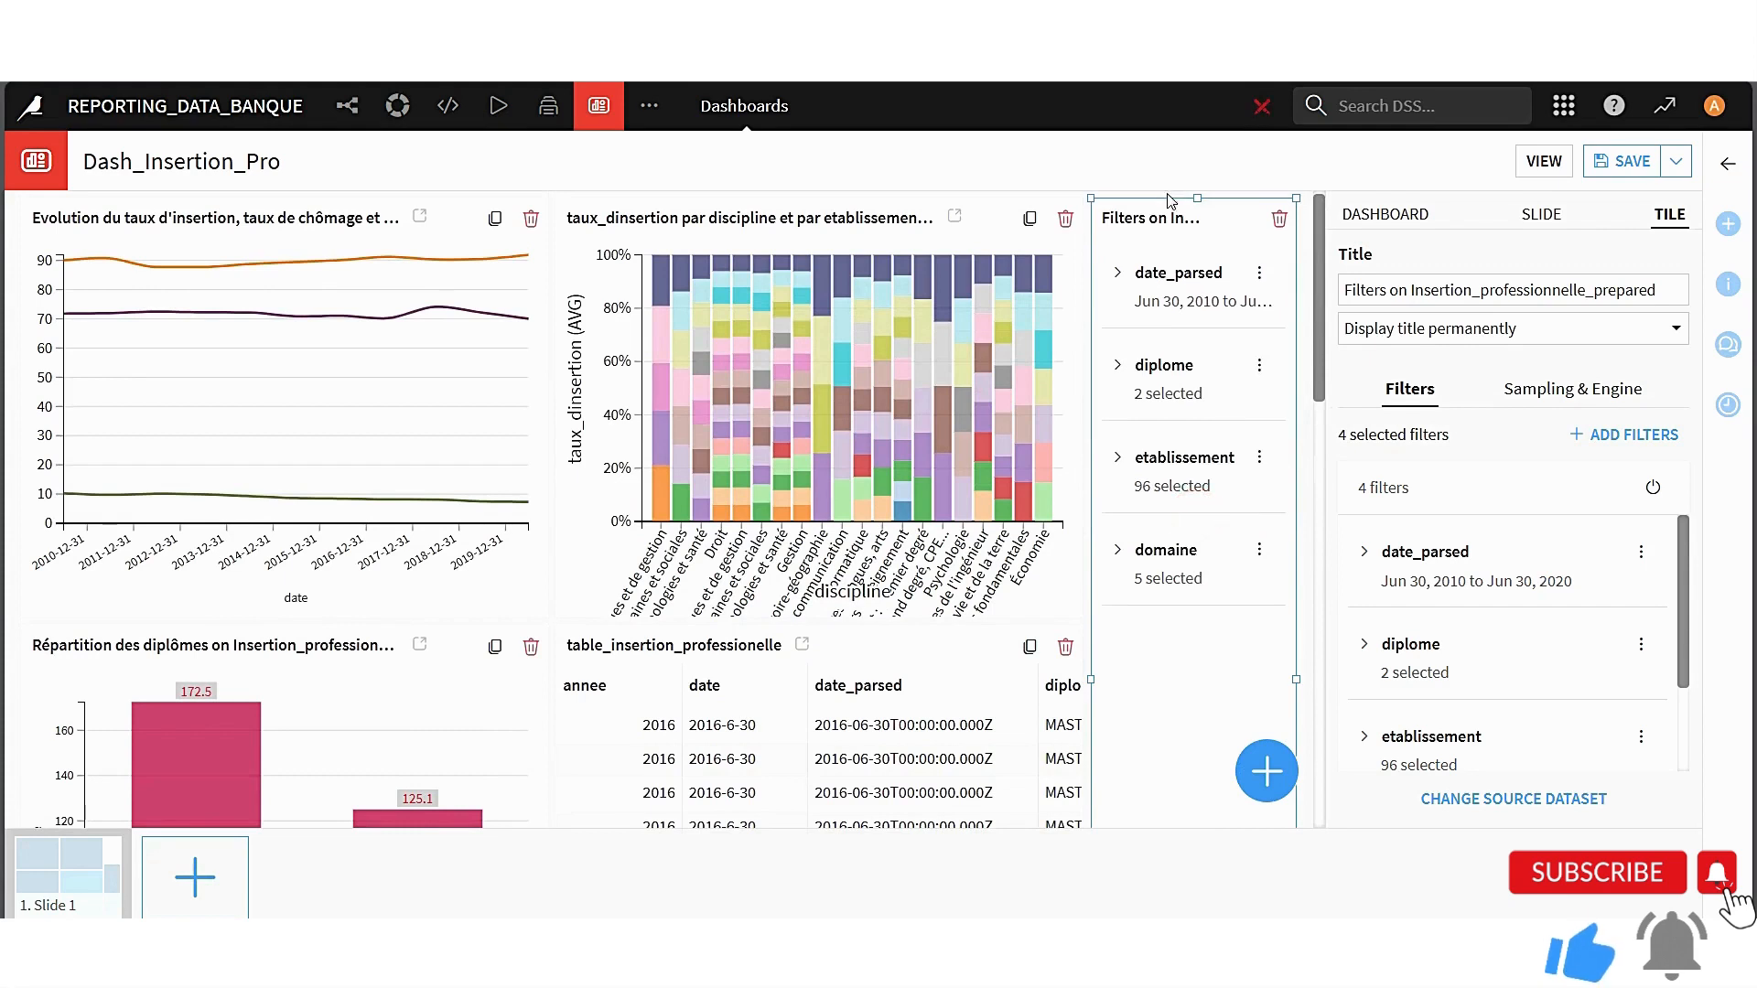
Change the filters tile's title to Filtre and save the dashboard
left_click(1606, 291)
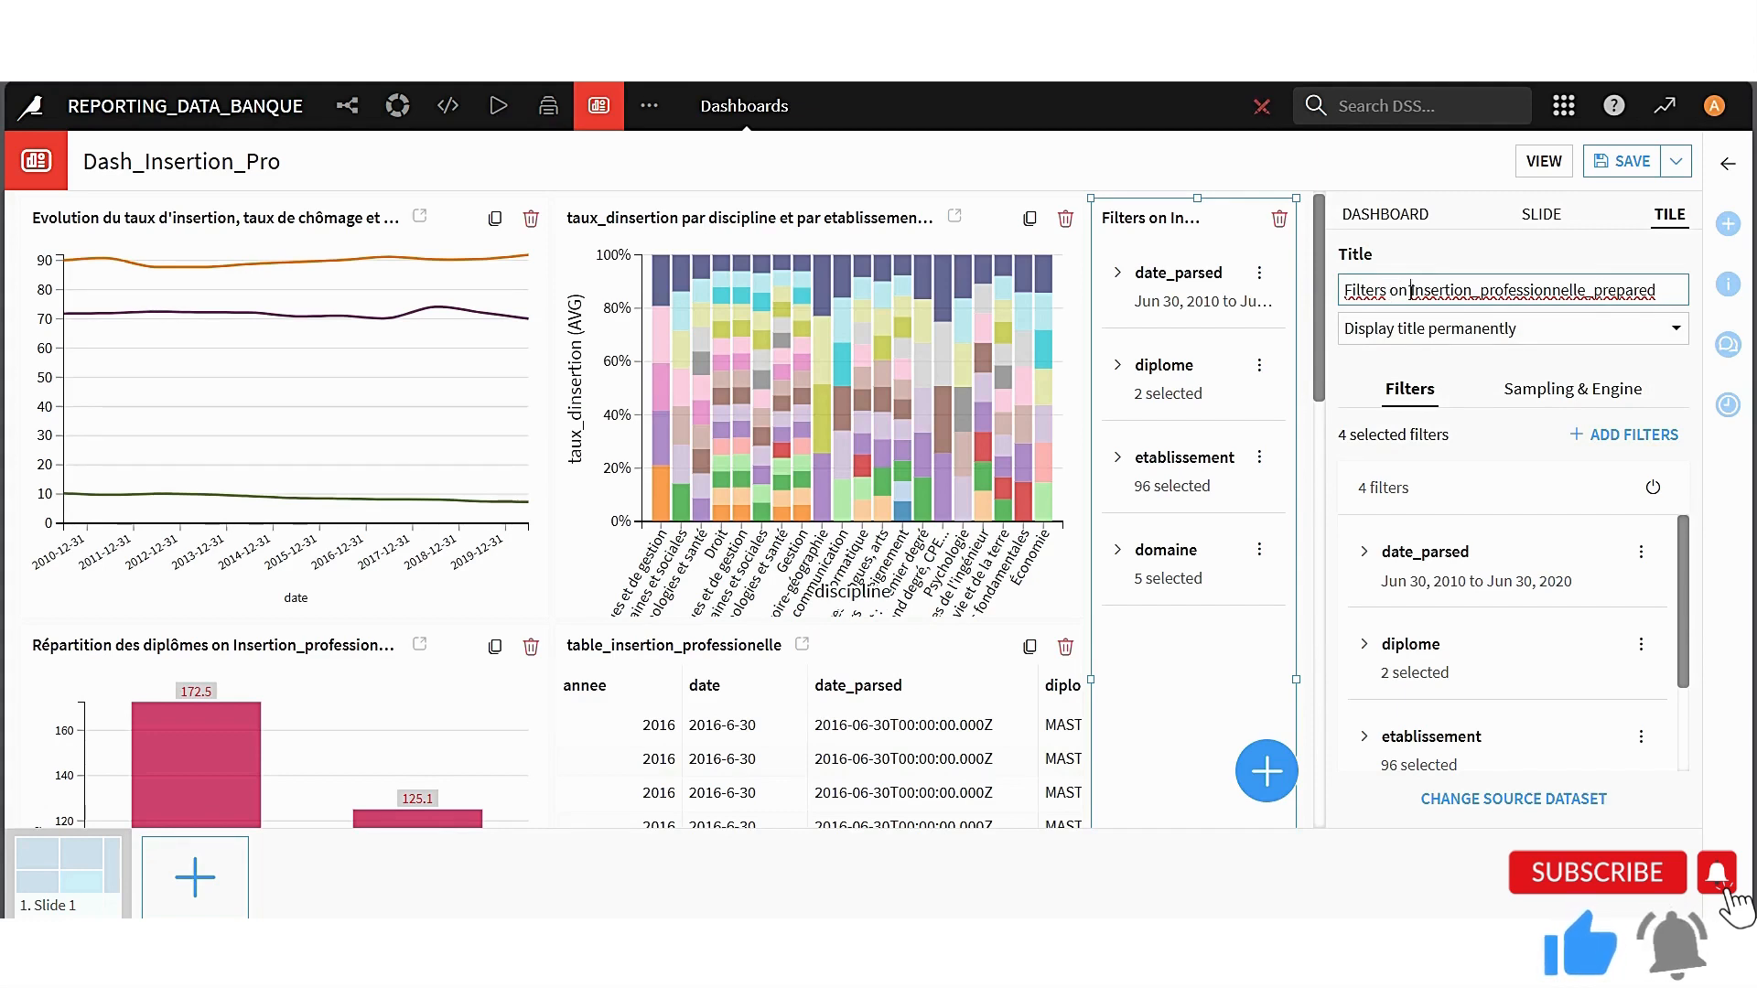
left_click_drag(1411, 291, 1335, 300)
type("Filtre ")
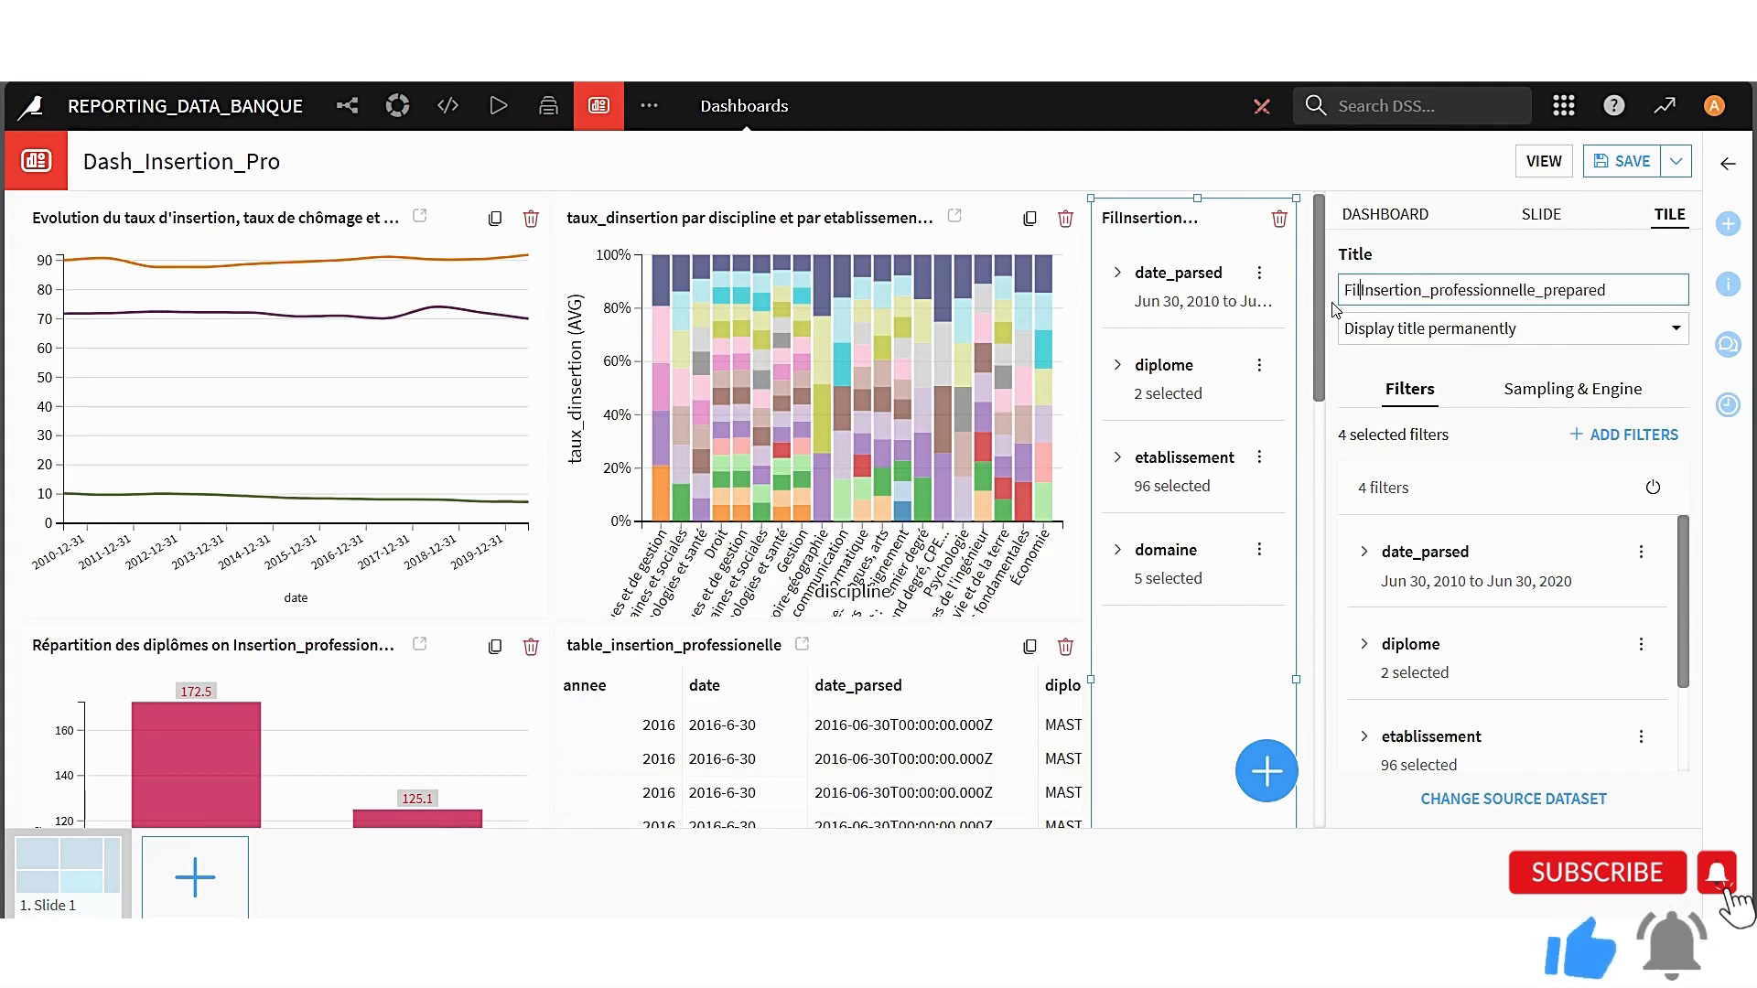
type("sur")
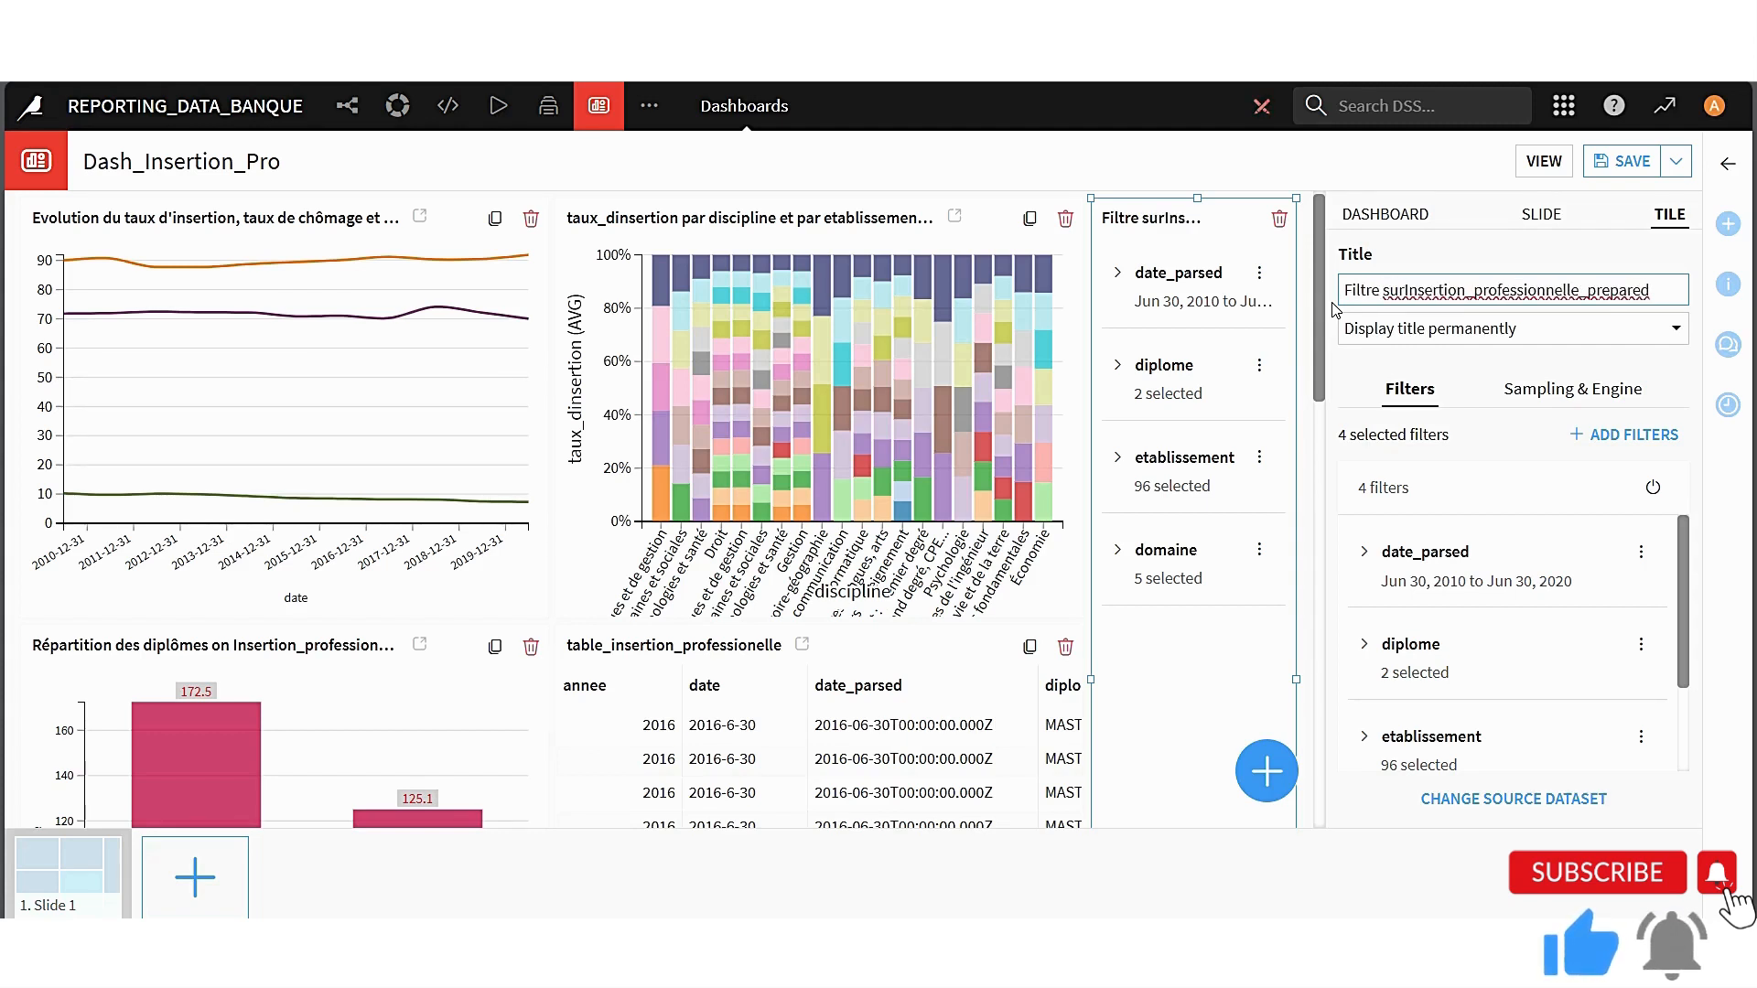
key("BackSpace")
key("BackSpace")
key("BackSpace")
key("Delete")
key("Delete")
key("Delete")
key("Delete")
key("Delete")
key("Delete")
key("Delete")
key("Delete")
key("Delete")
key("Delete")
key("Delete")
key("Delete")
key("Delete")
key("Delete")
key("Delete")
key("Delete")
key("Delete")
key("Delete")
key("Delete")
key("Delete")
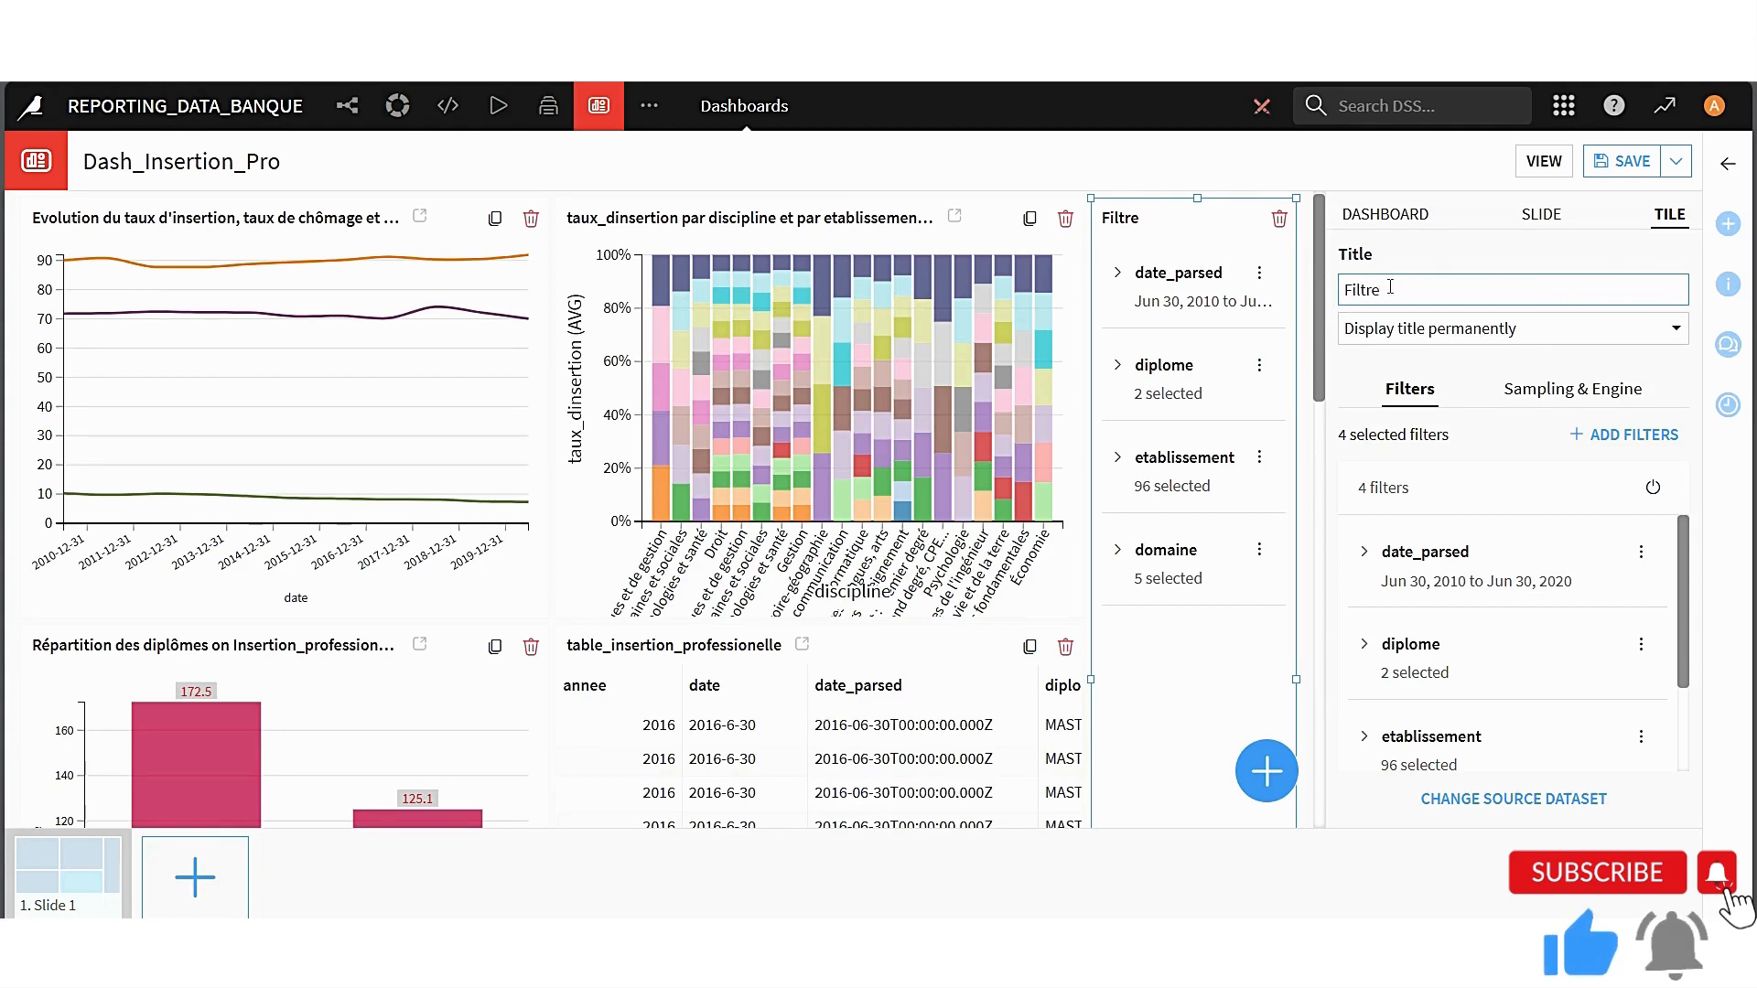
left_click(1434, 255)
left_click(1610, 163)
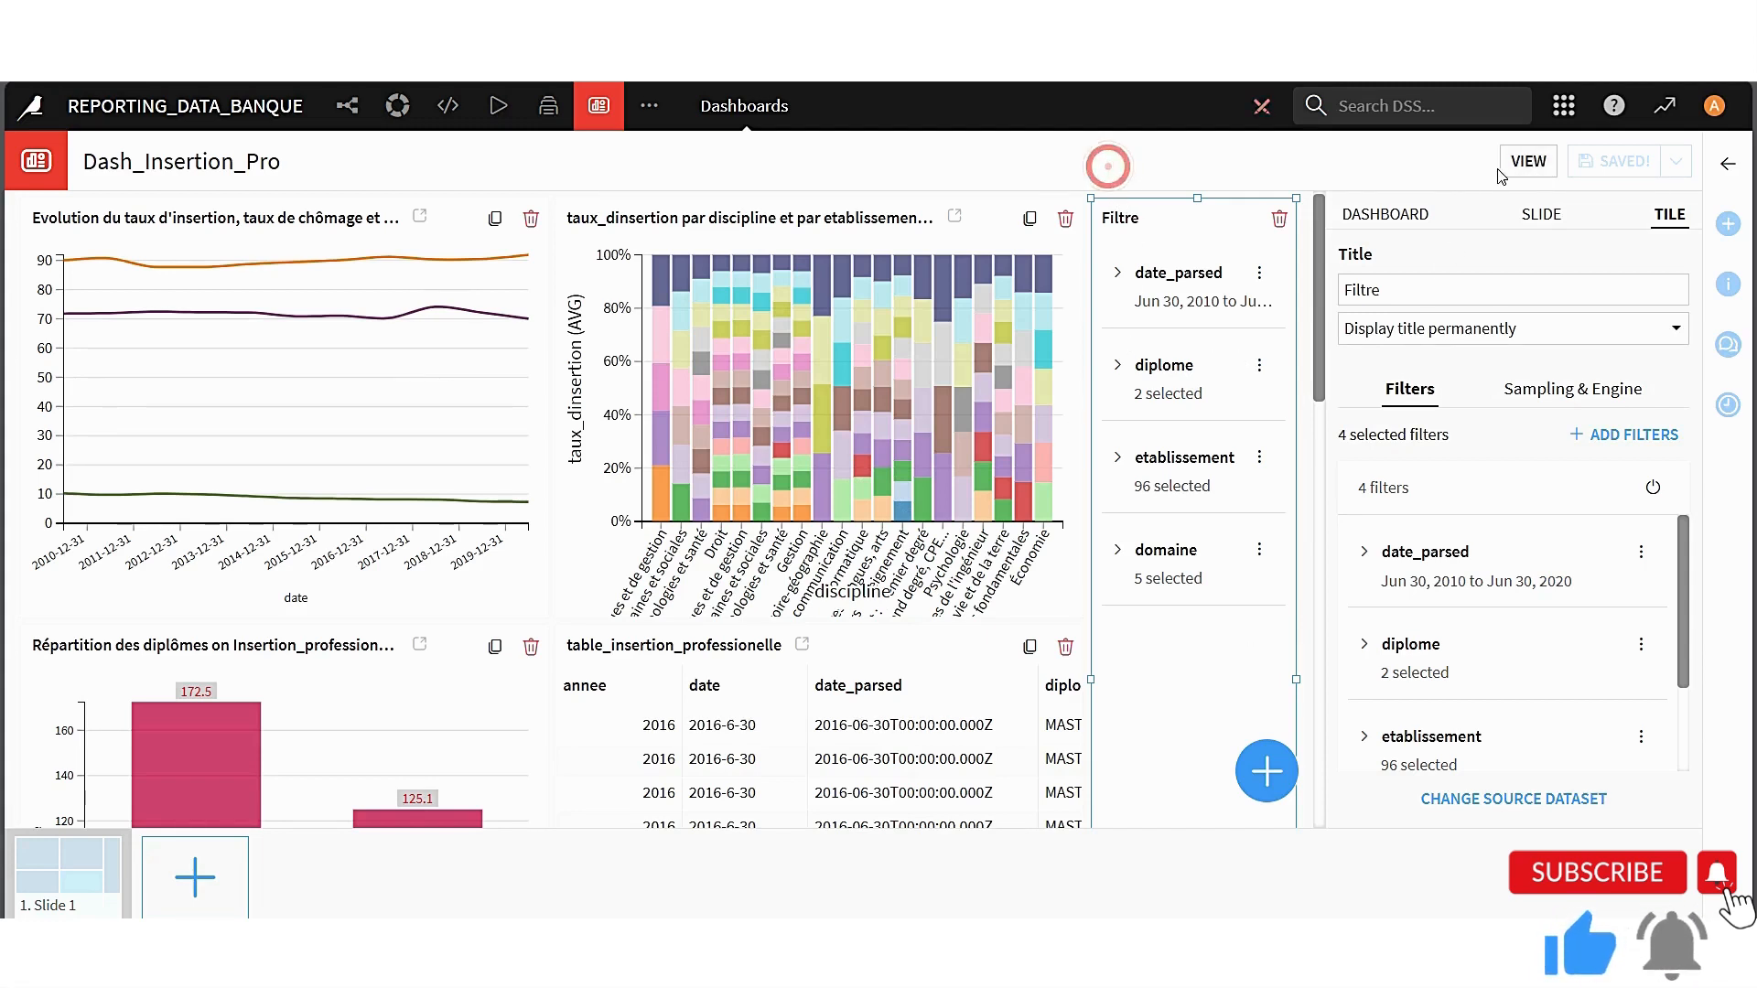
View the dashboard in full screen and test the diplome filter with MASTER LMD alone, MASTER ENS alone, and both
left_click(1526, 162)
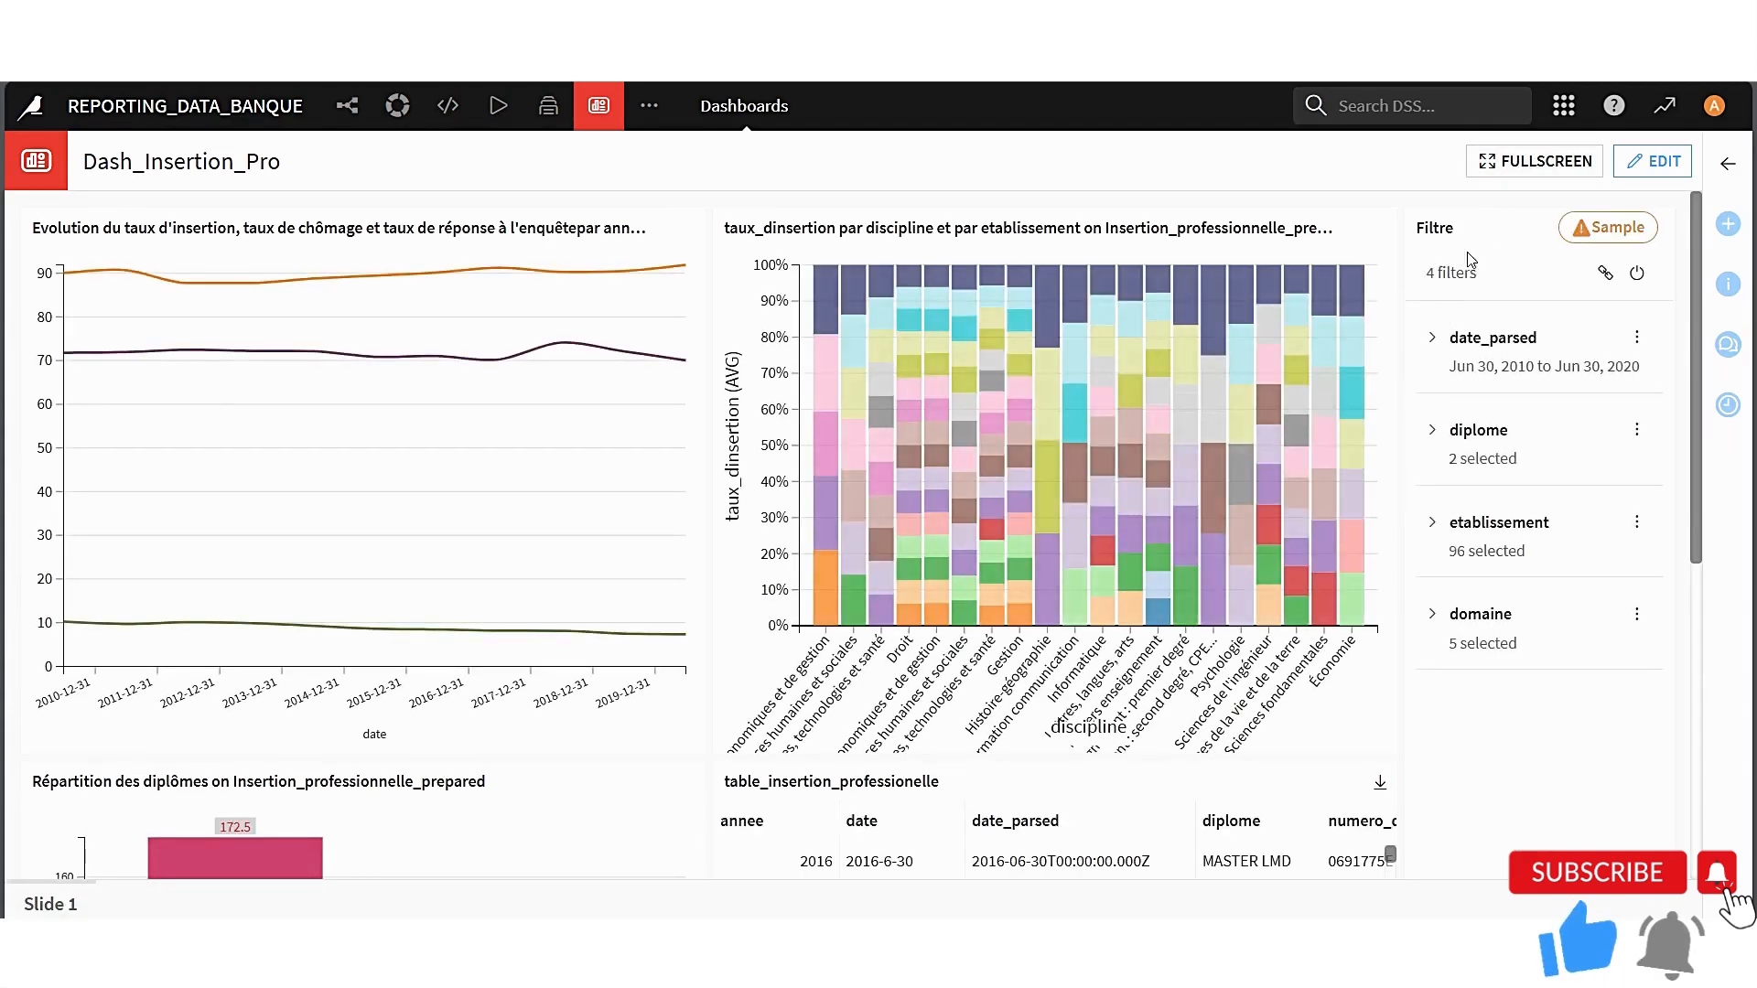
left_click(1519, 162)
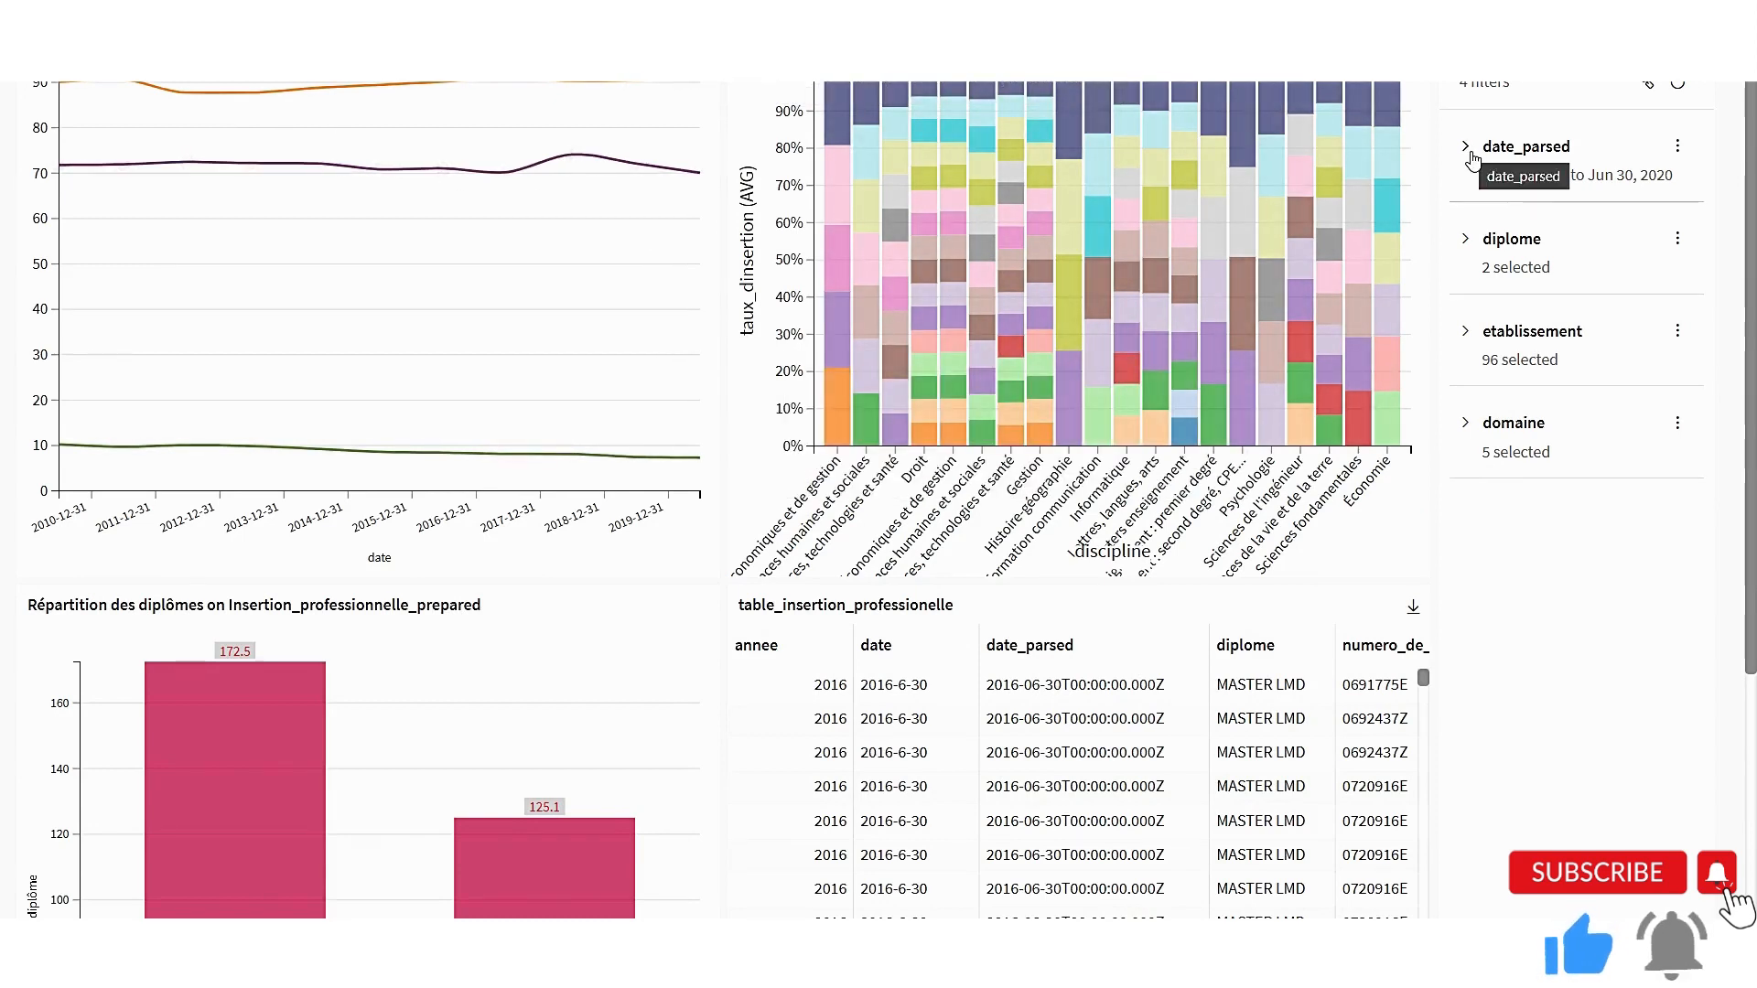
left_click(1466, 242)
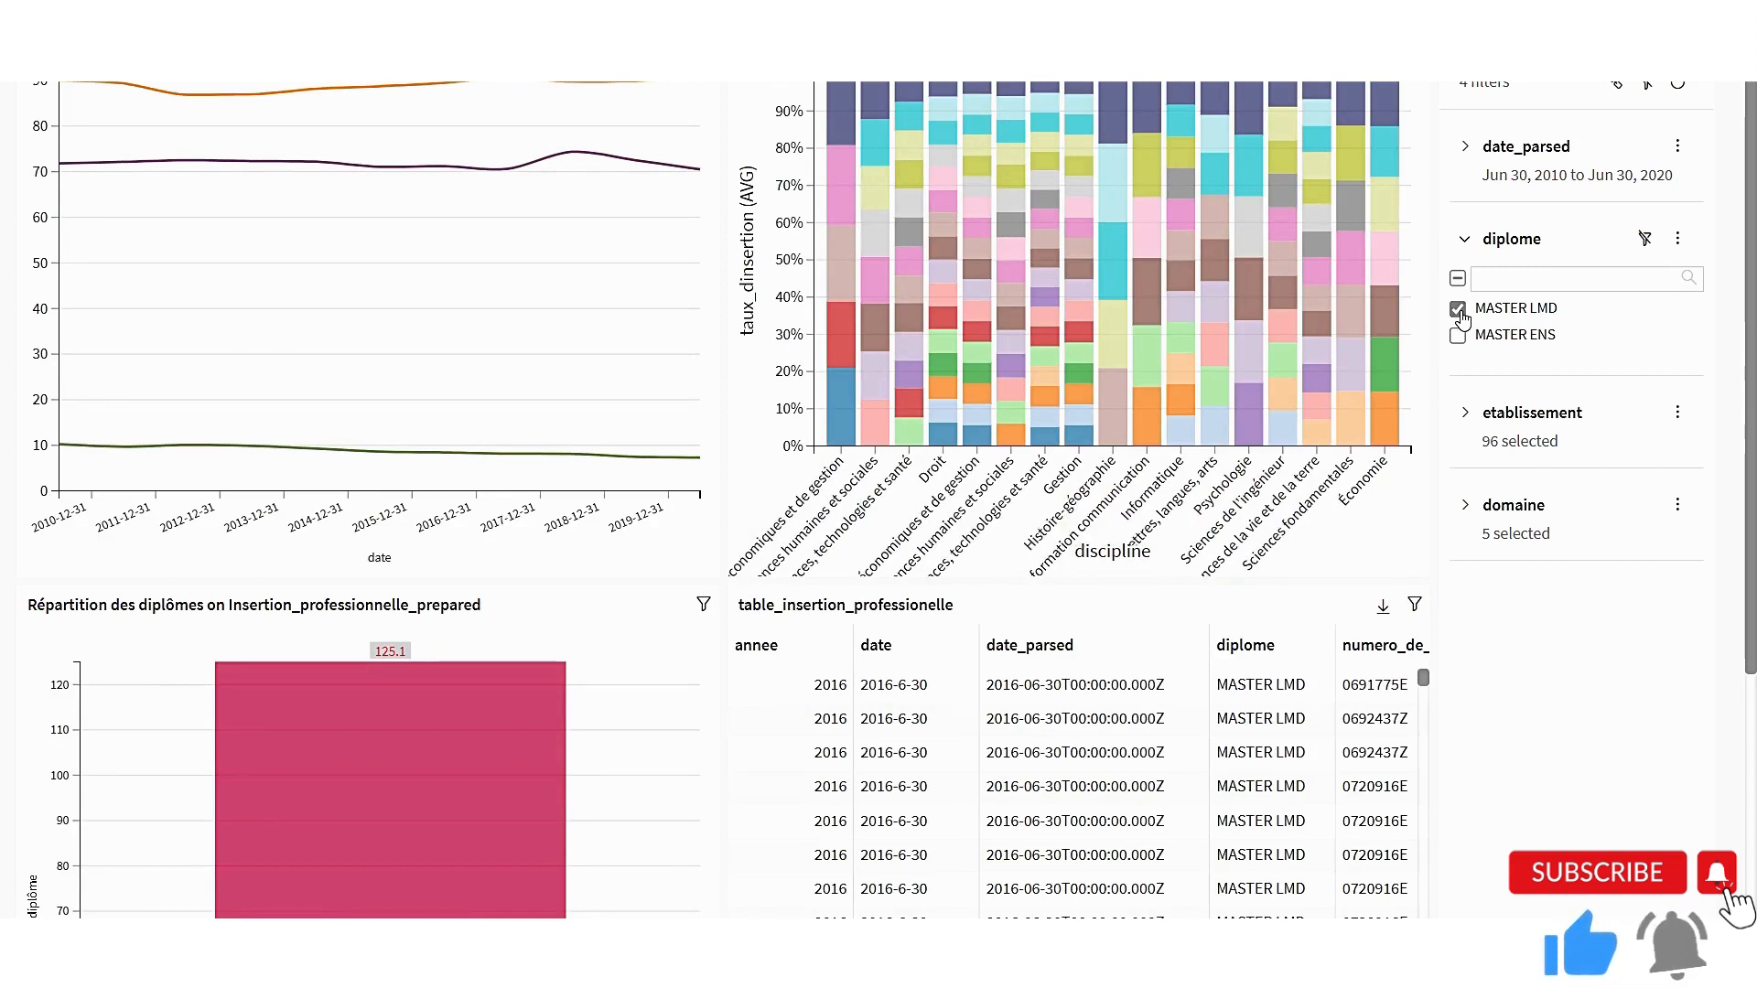
left_click(1458, 336)
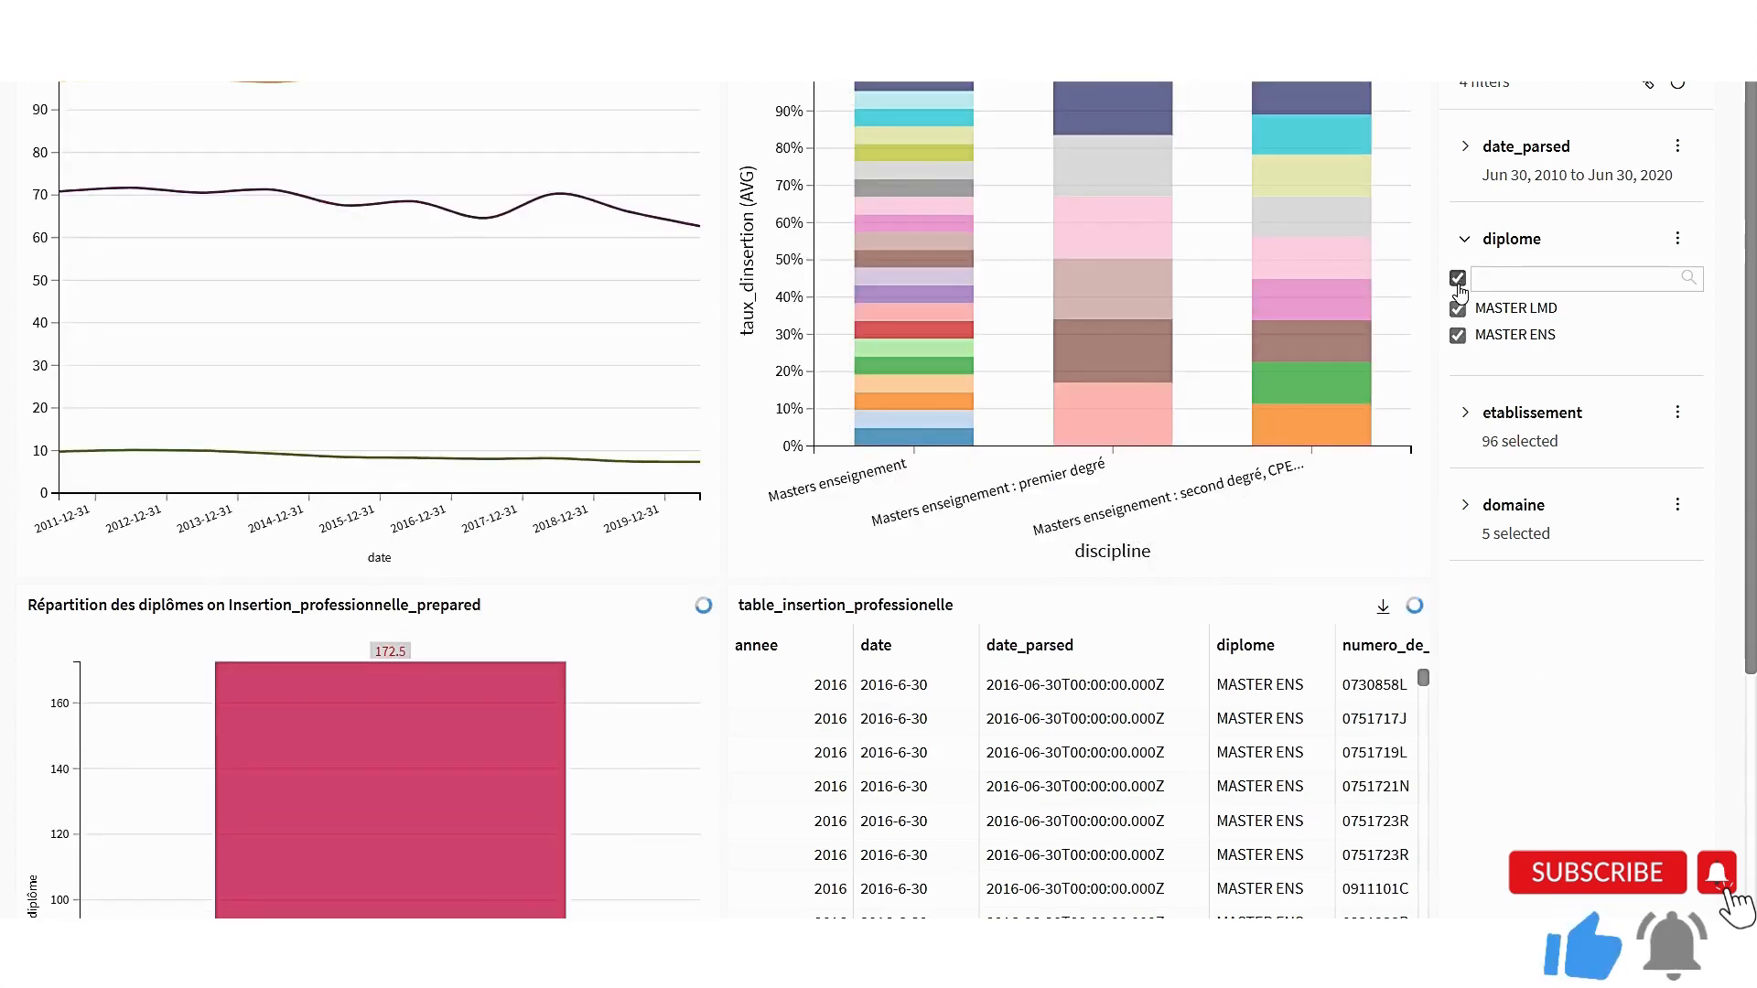
Expand the date_parsed filter and check its available range types, leaving it on Date range
left_click(1465, 147)
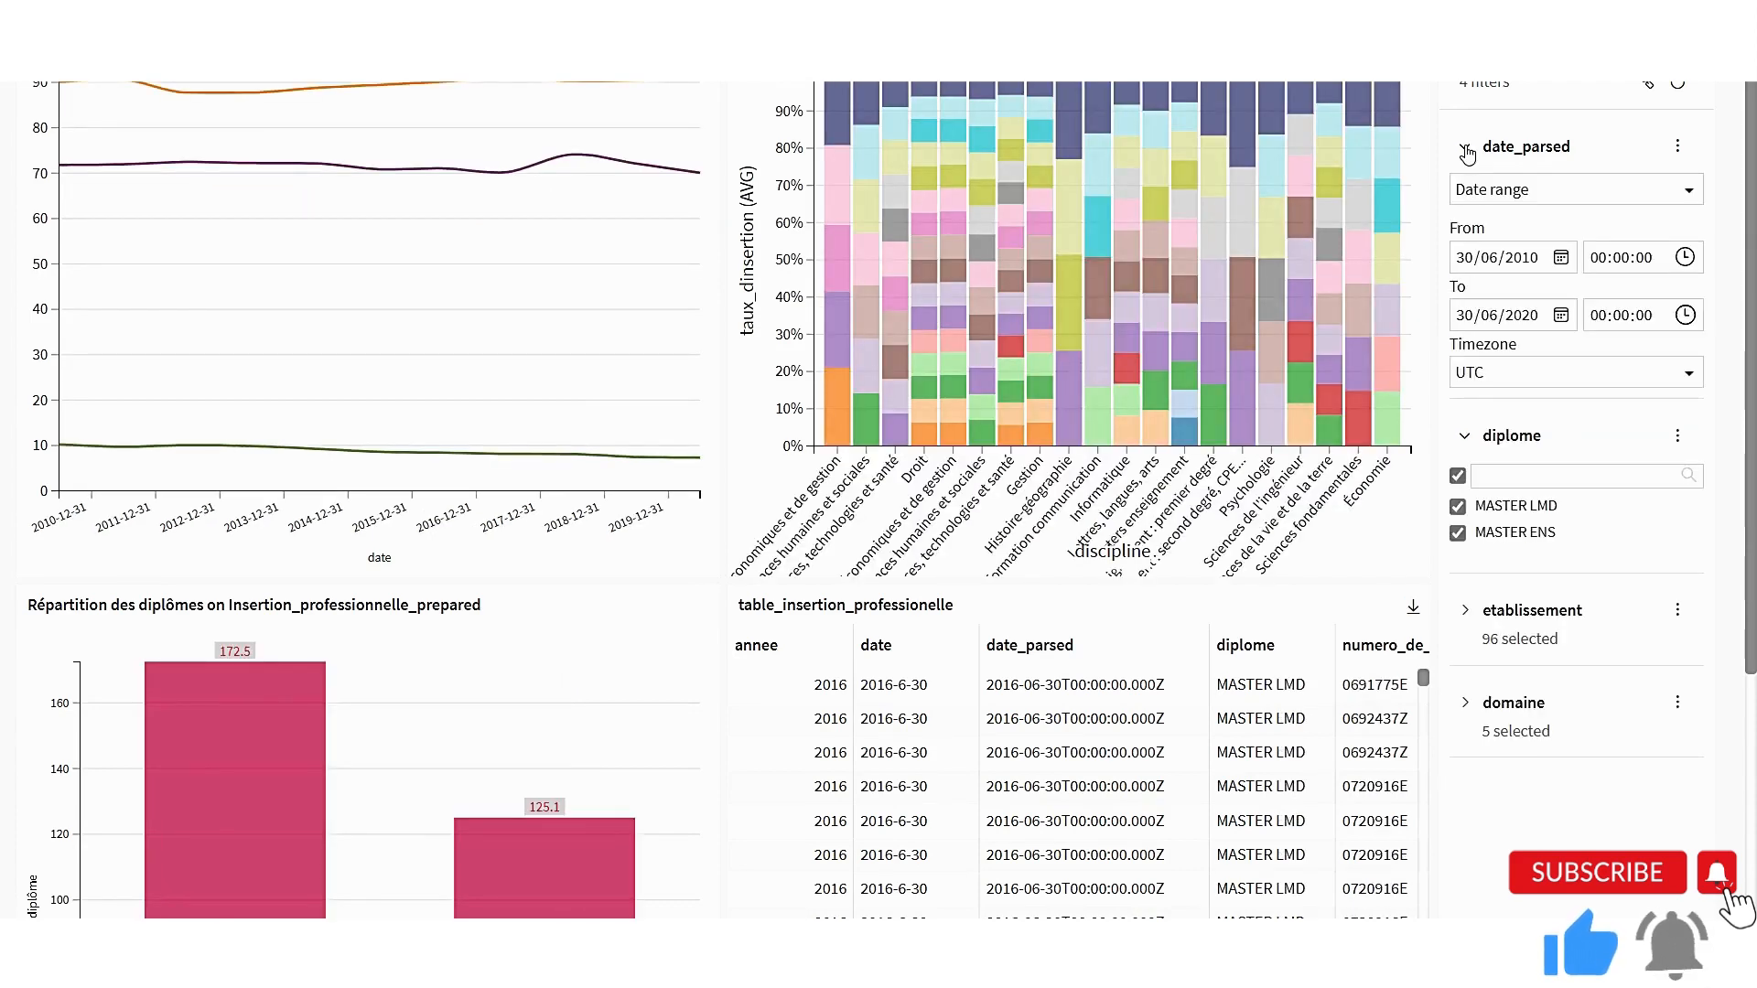
left_click(1682, 194)
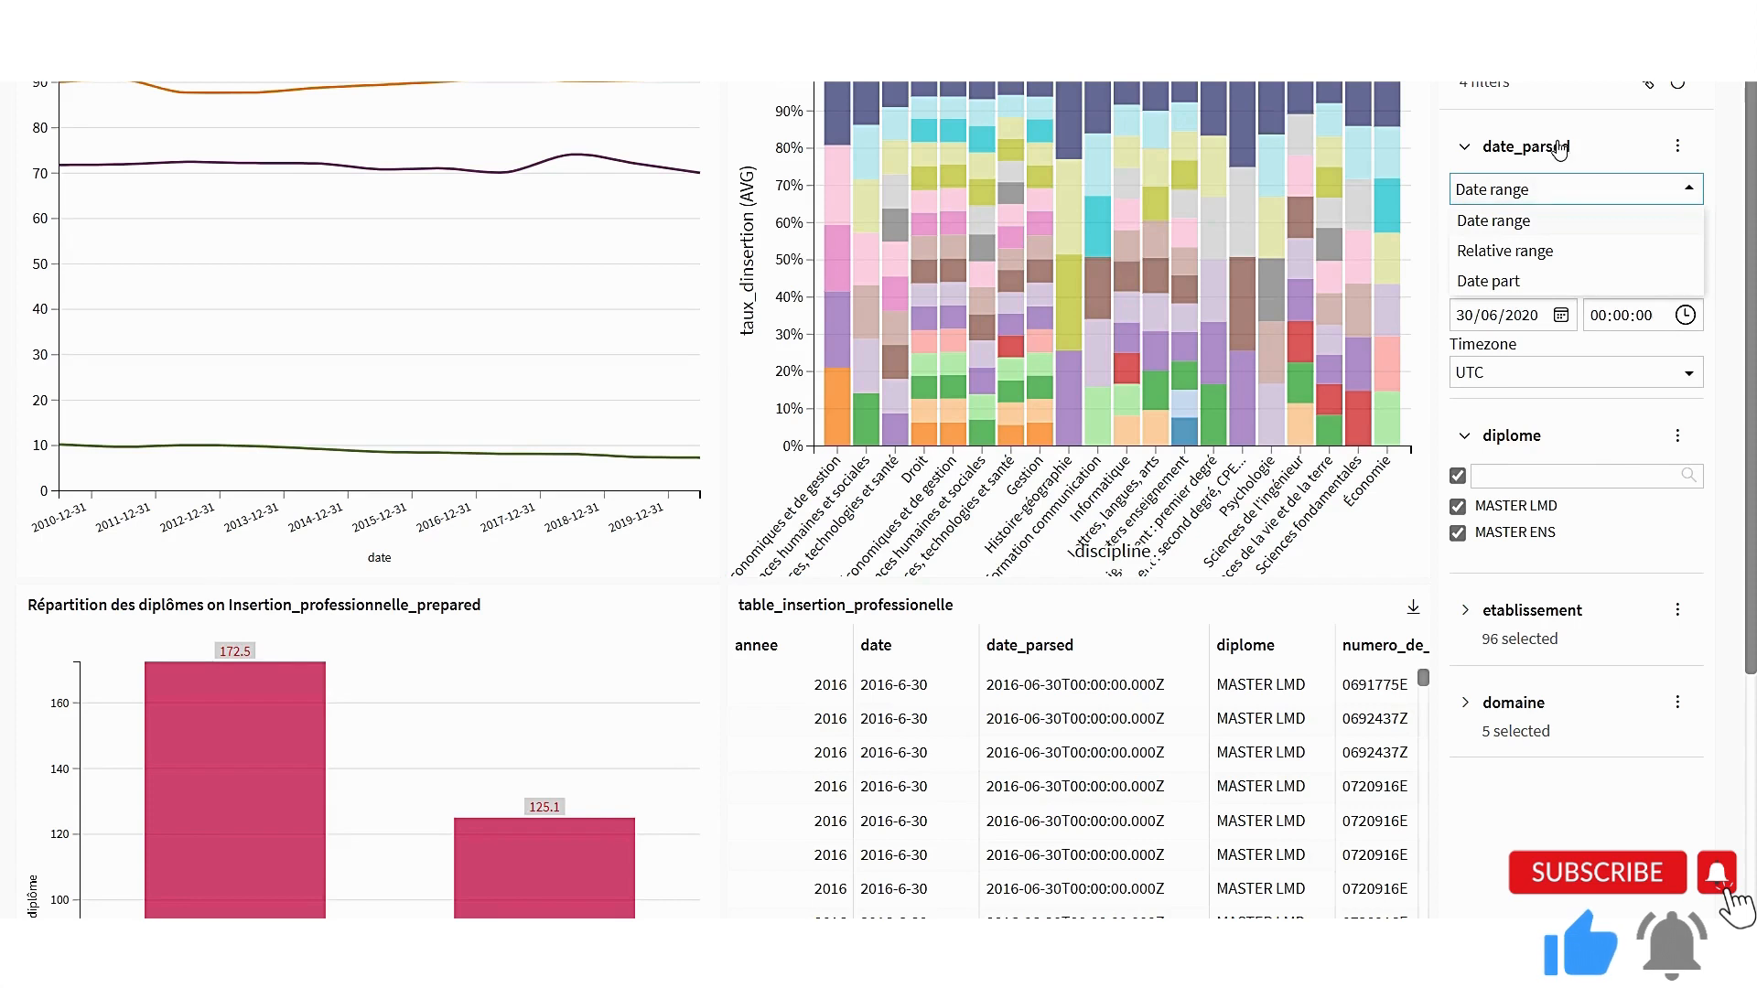
left_click(1684, 194)
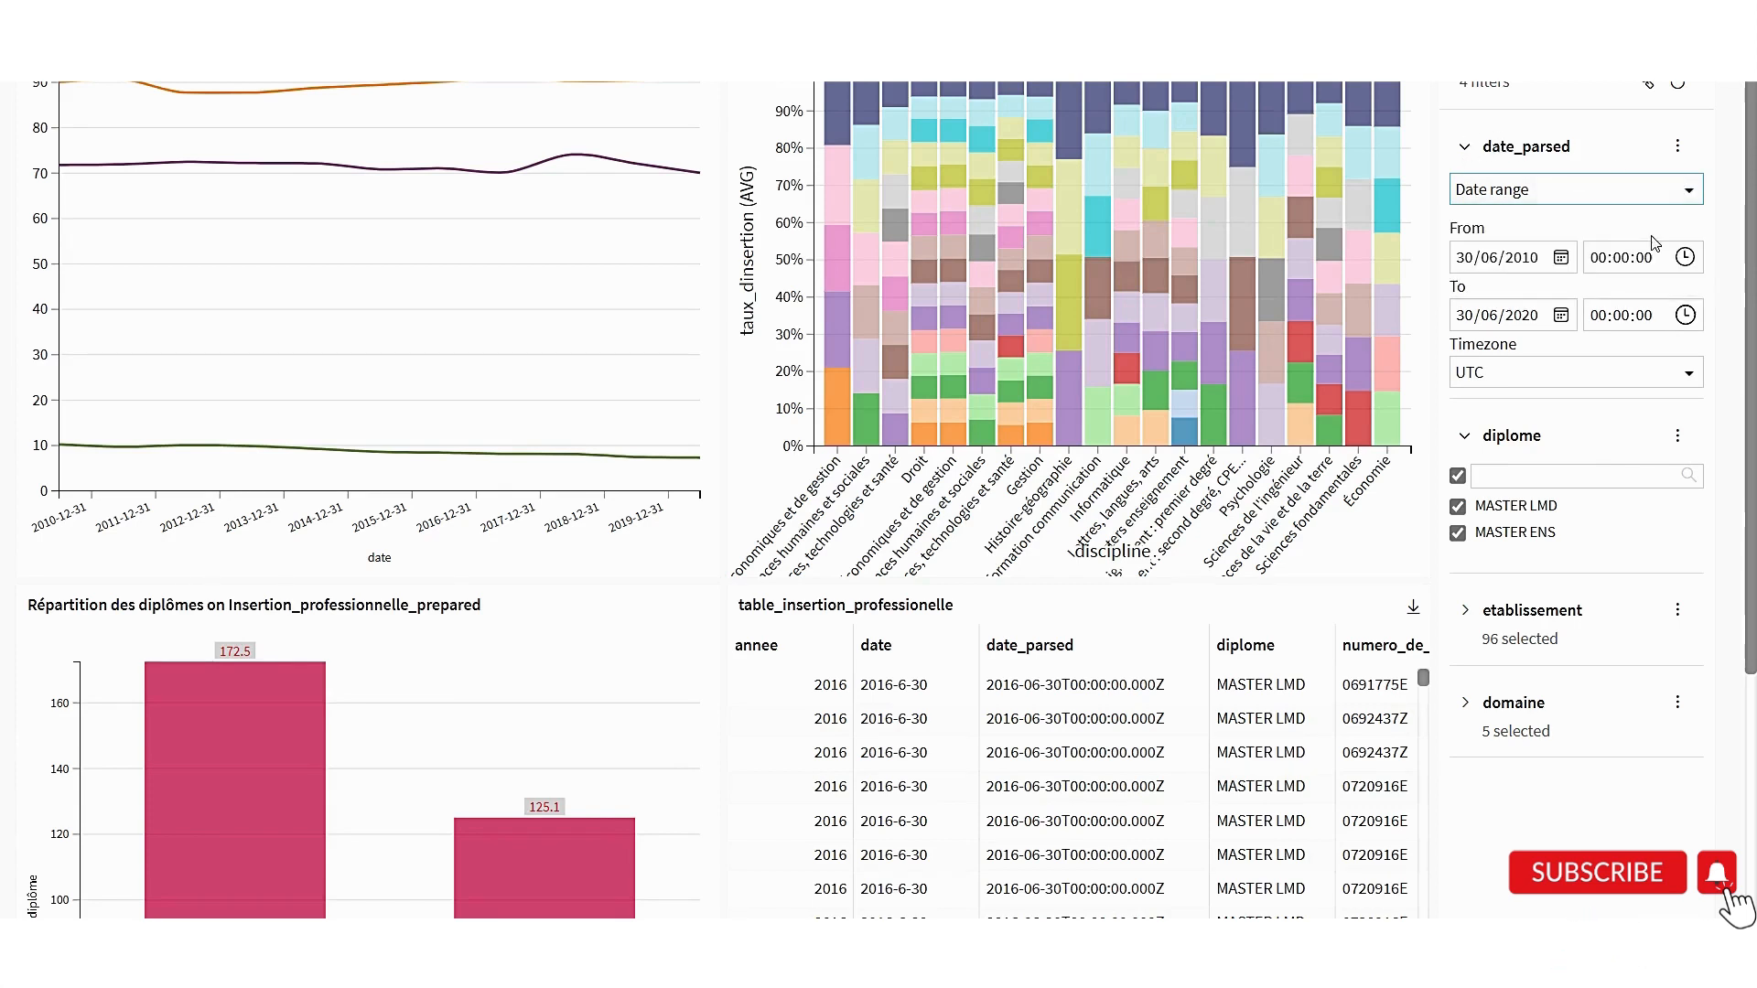
left_click(1560, 260)
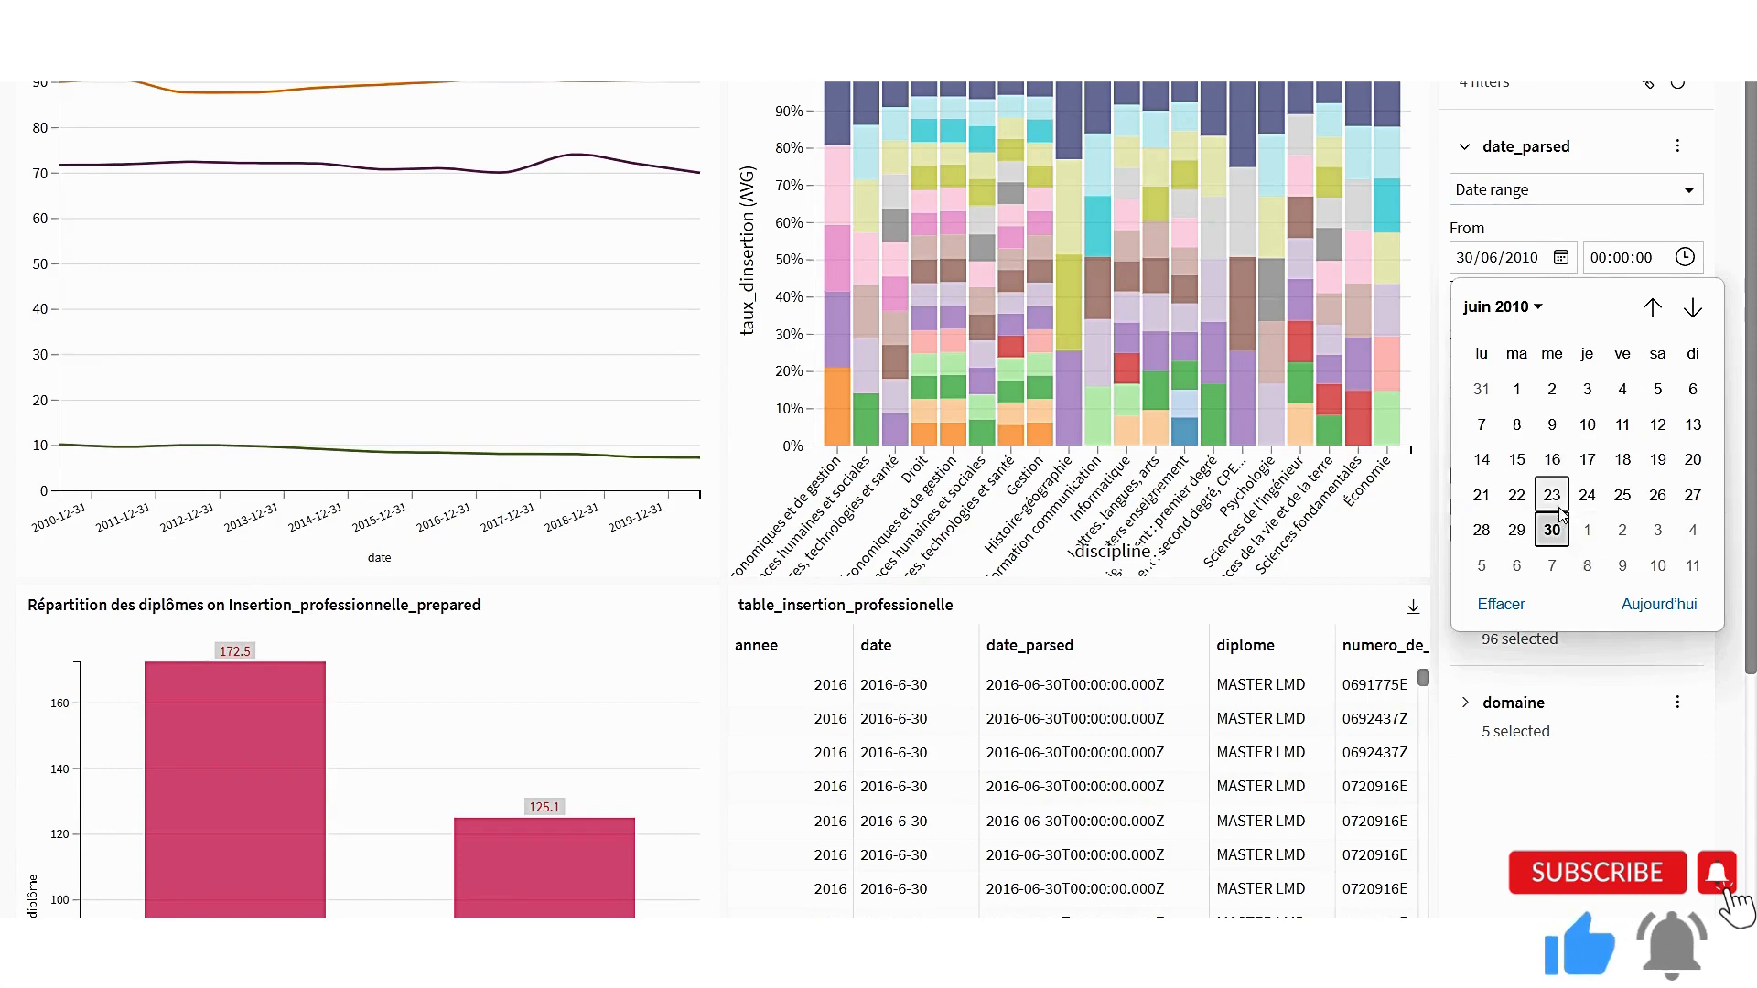
left_click(1540, 311)
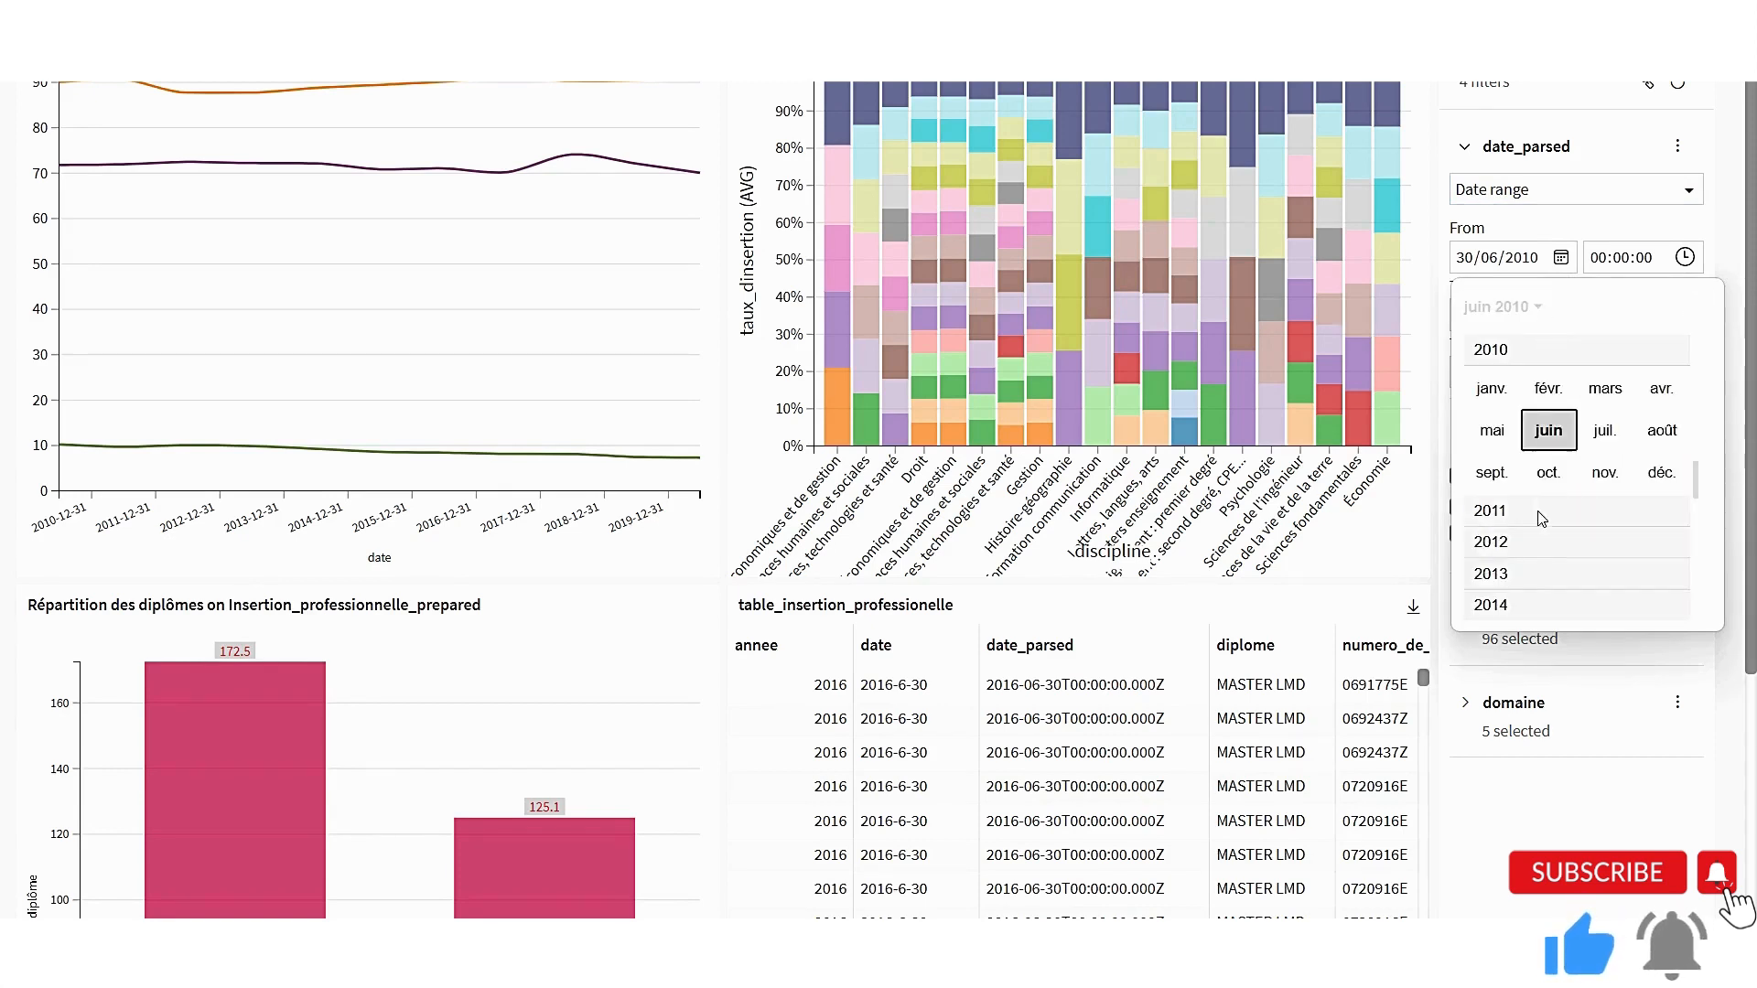
left_click(1518, 575)
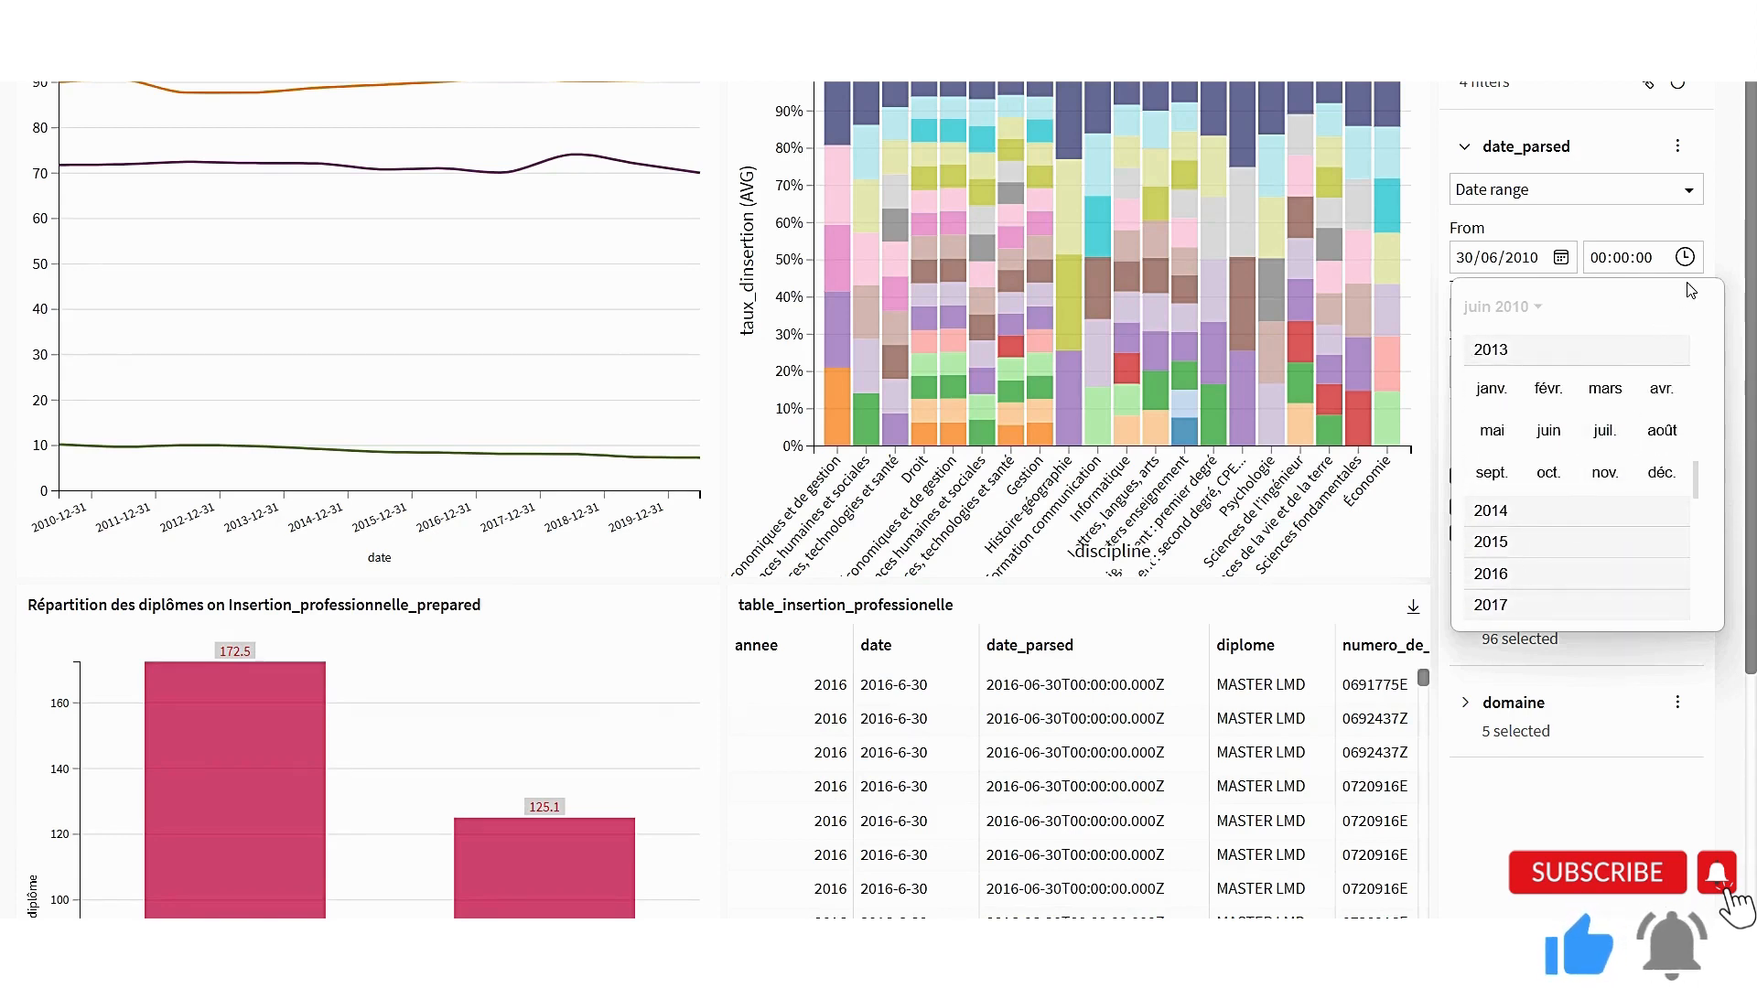
left_click(1715, 267)
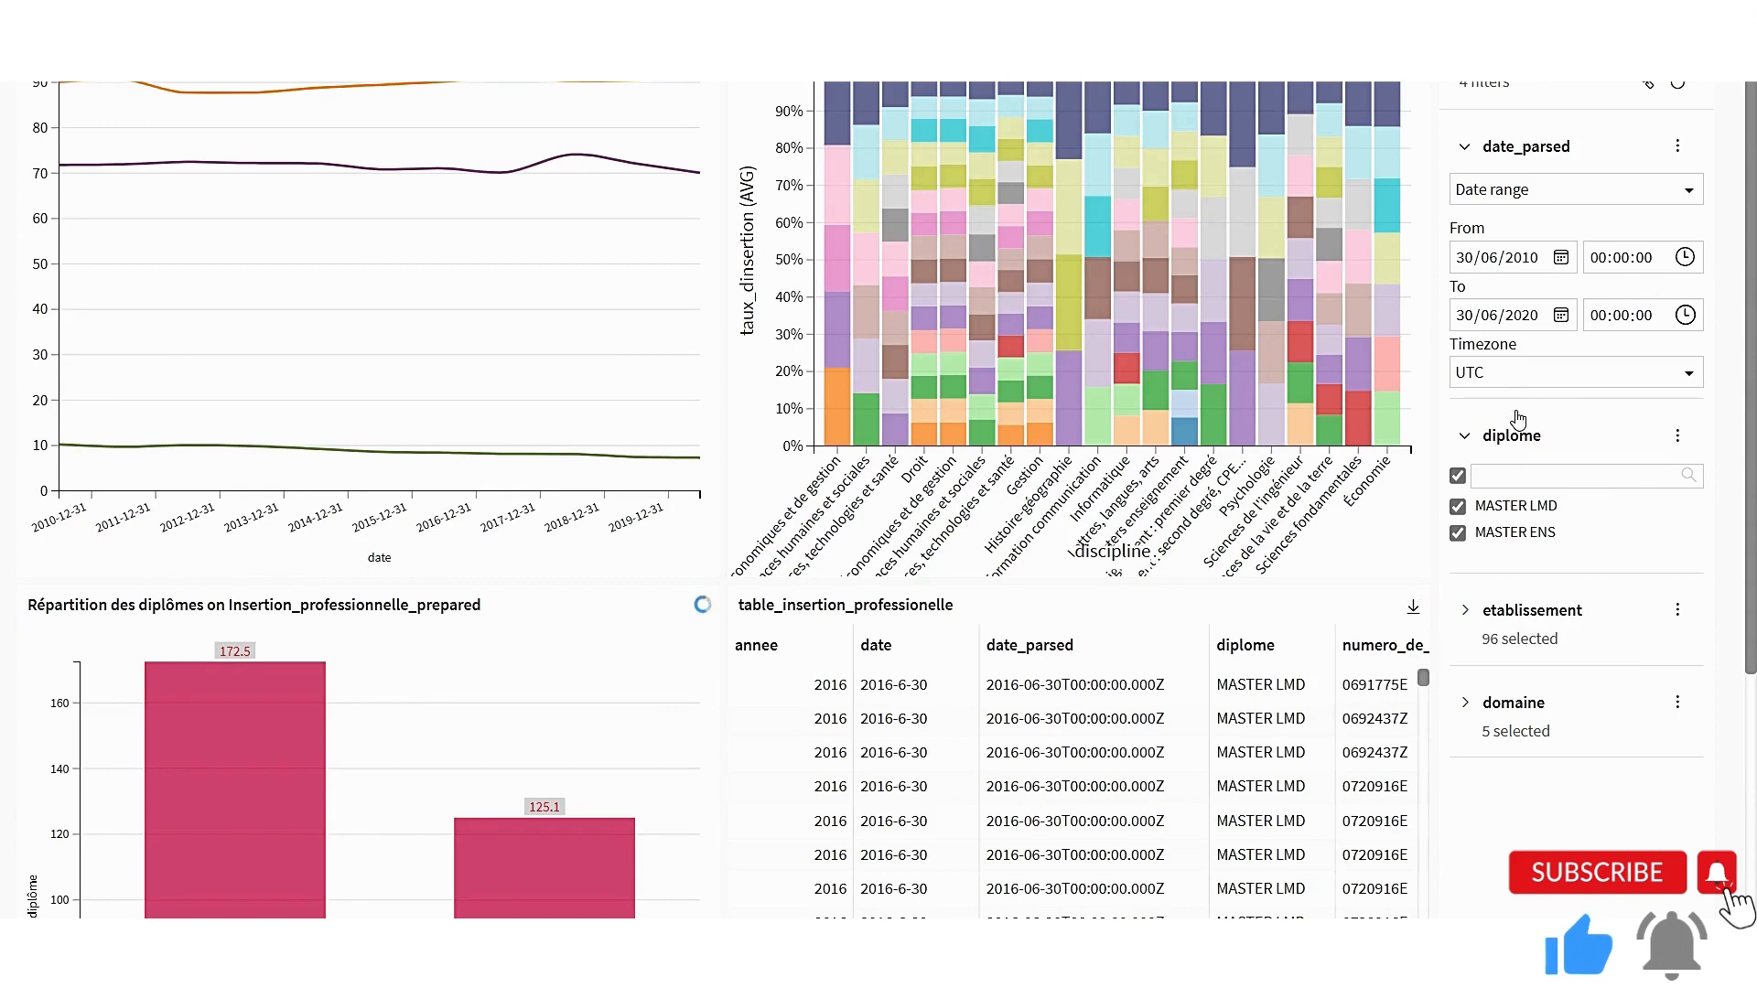
Set the start date of the date_parsed filter to 30/06/2013
left_click(1561, 259)
left_click(1542, 309)
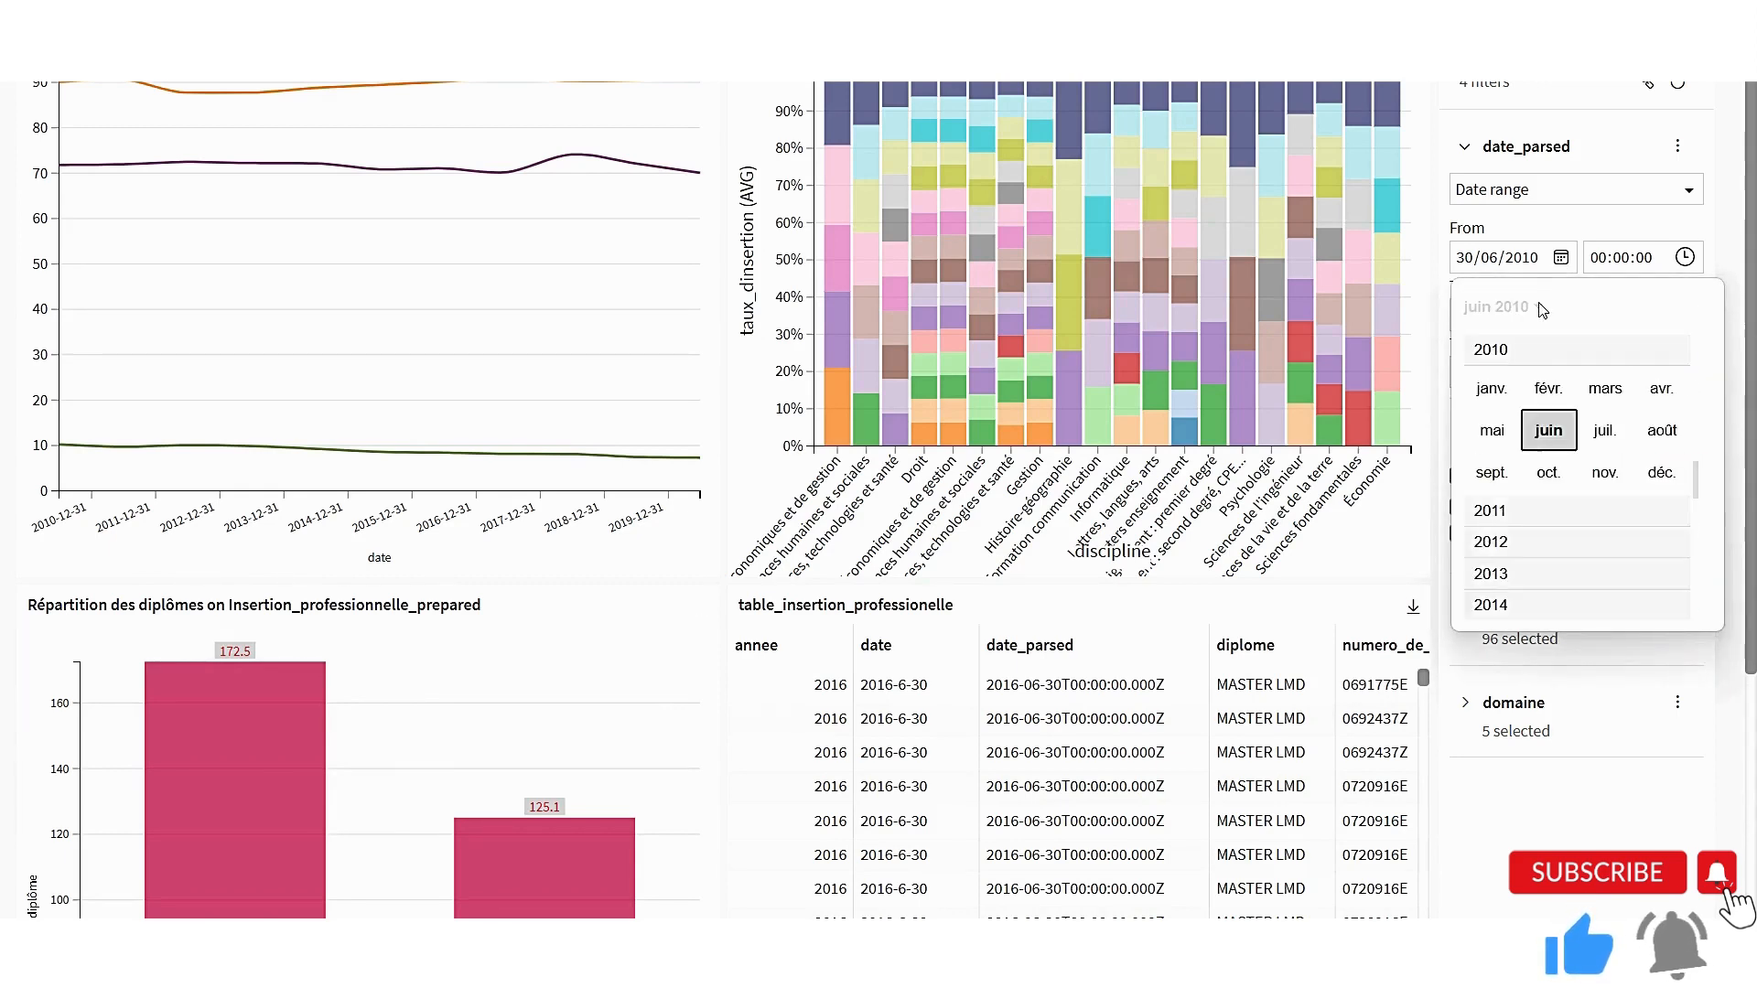
scroll(1511, 569, "down", 3)
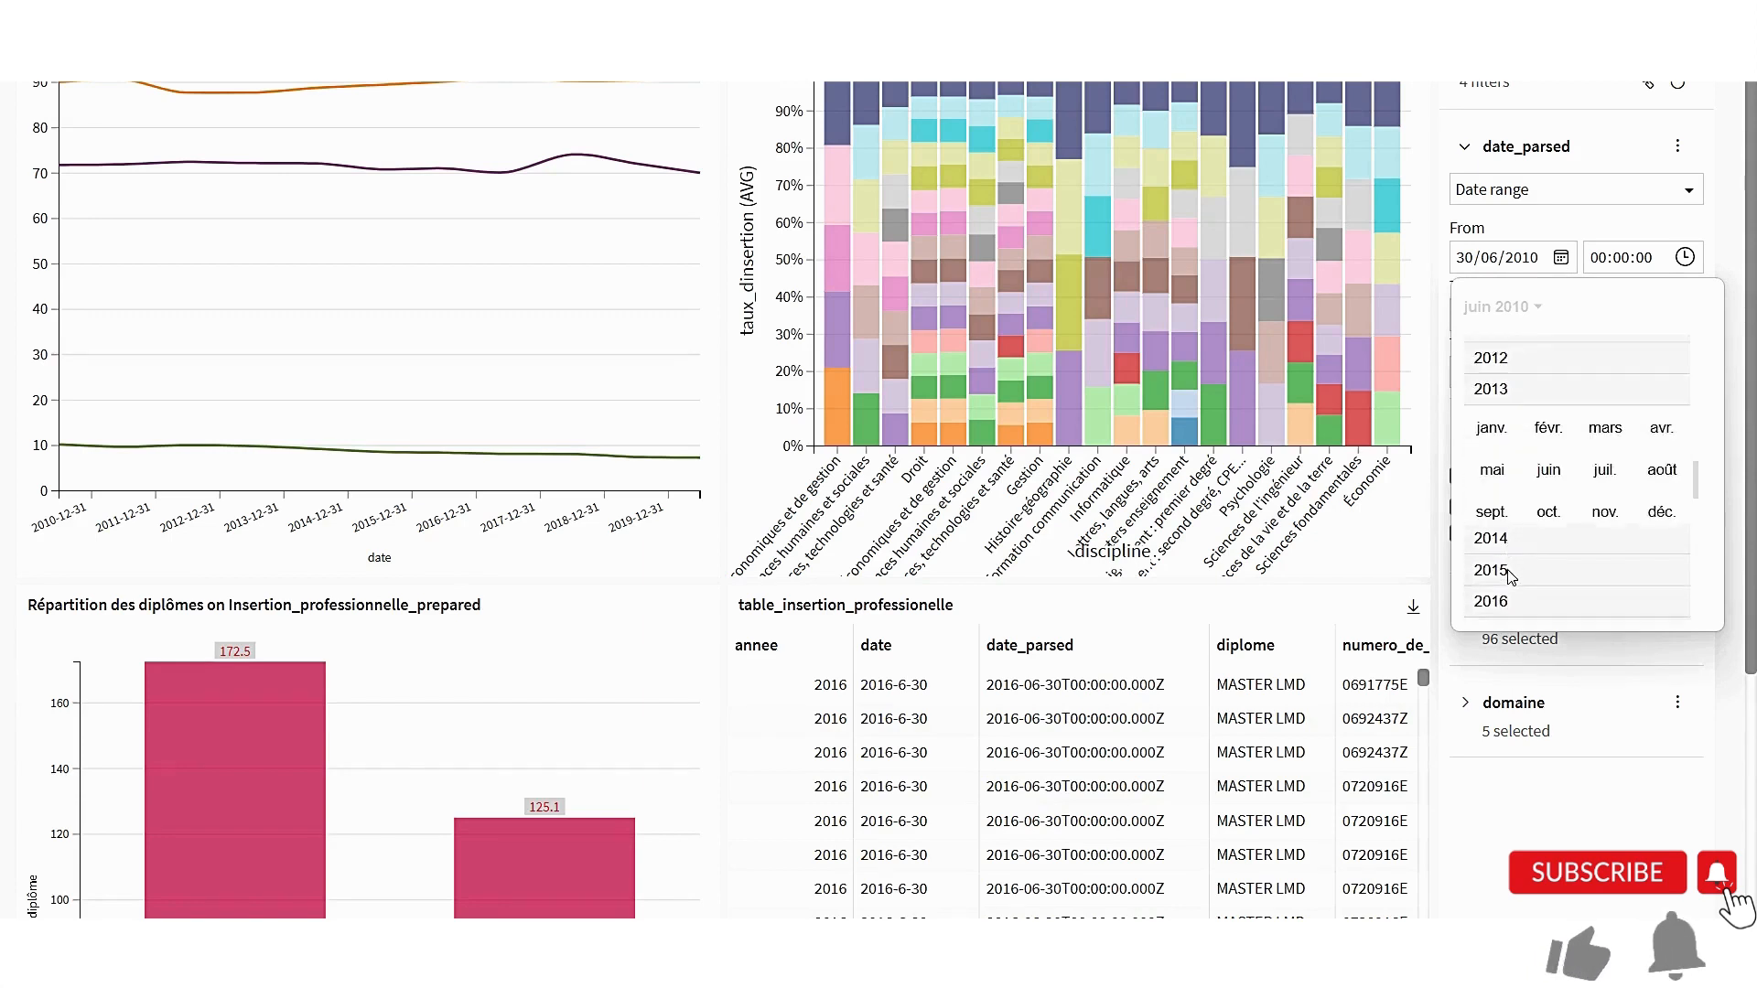
left_click(1547, 431)
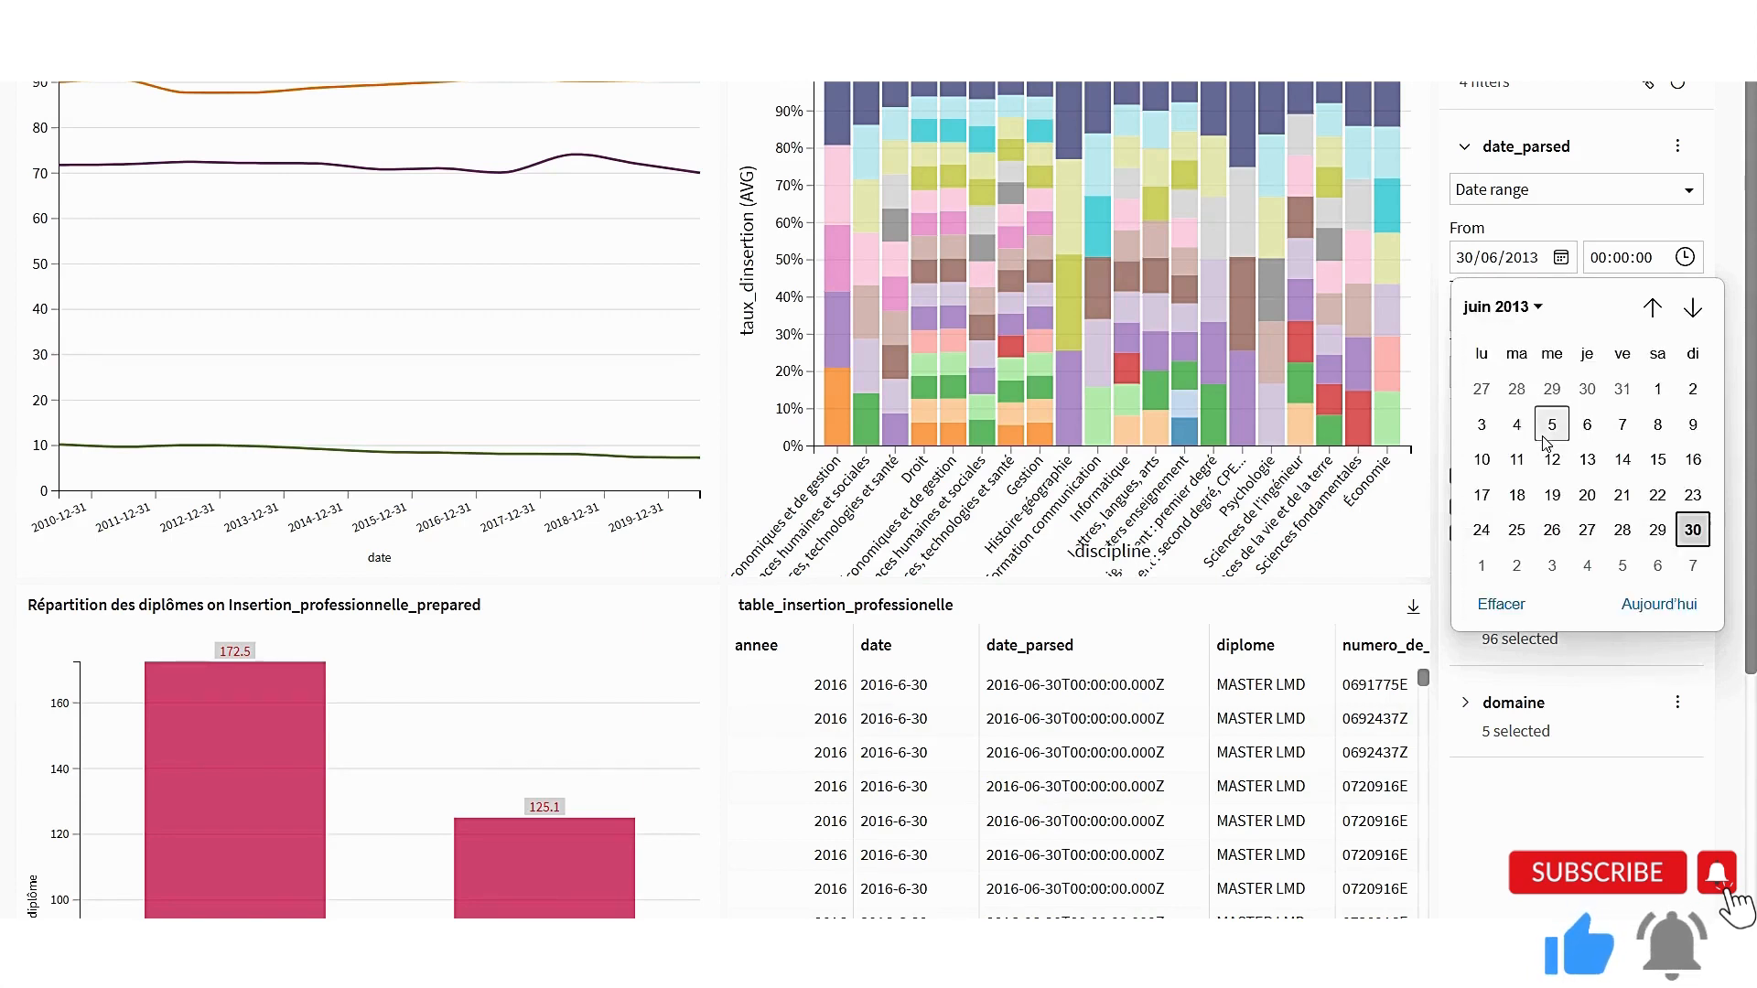
left_click(1709, 630)
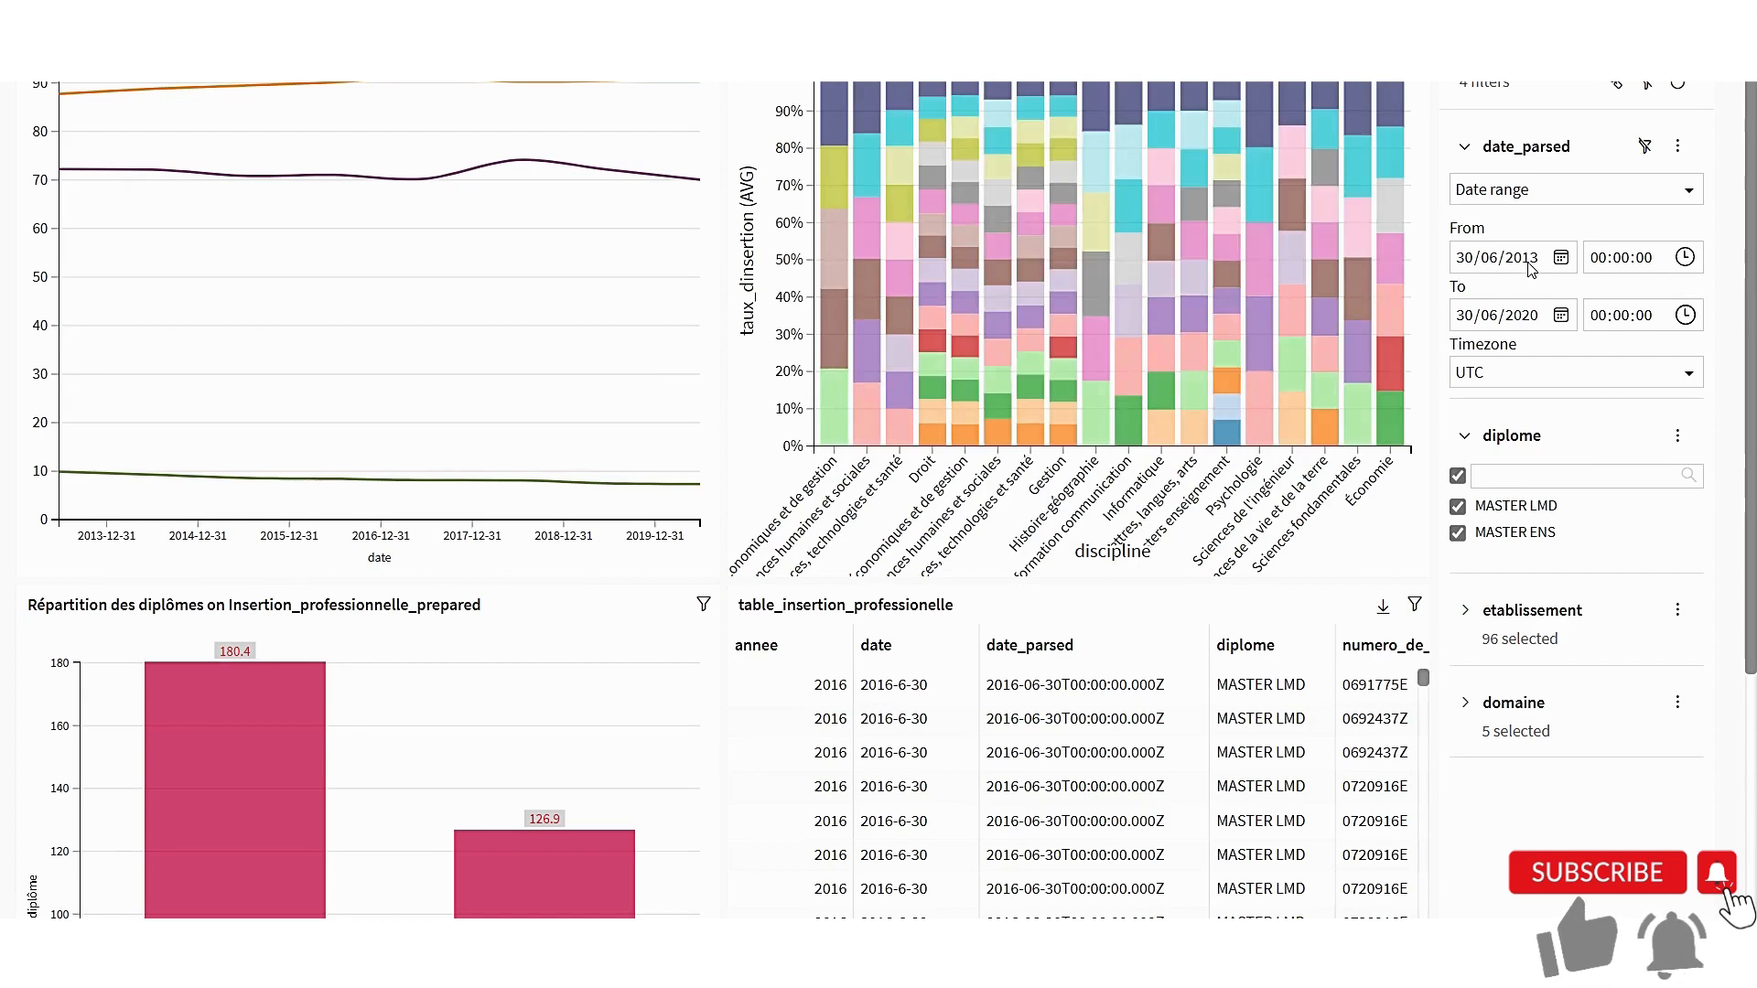
Set the end date of the date_parsed filter to 30/06/2015 and look through the filtered table
left_click(1561, 315)
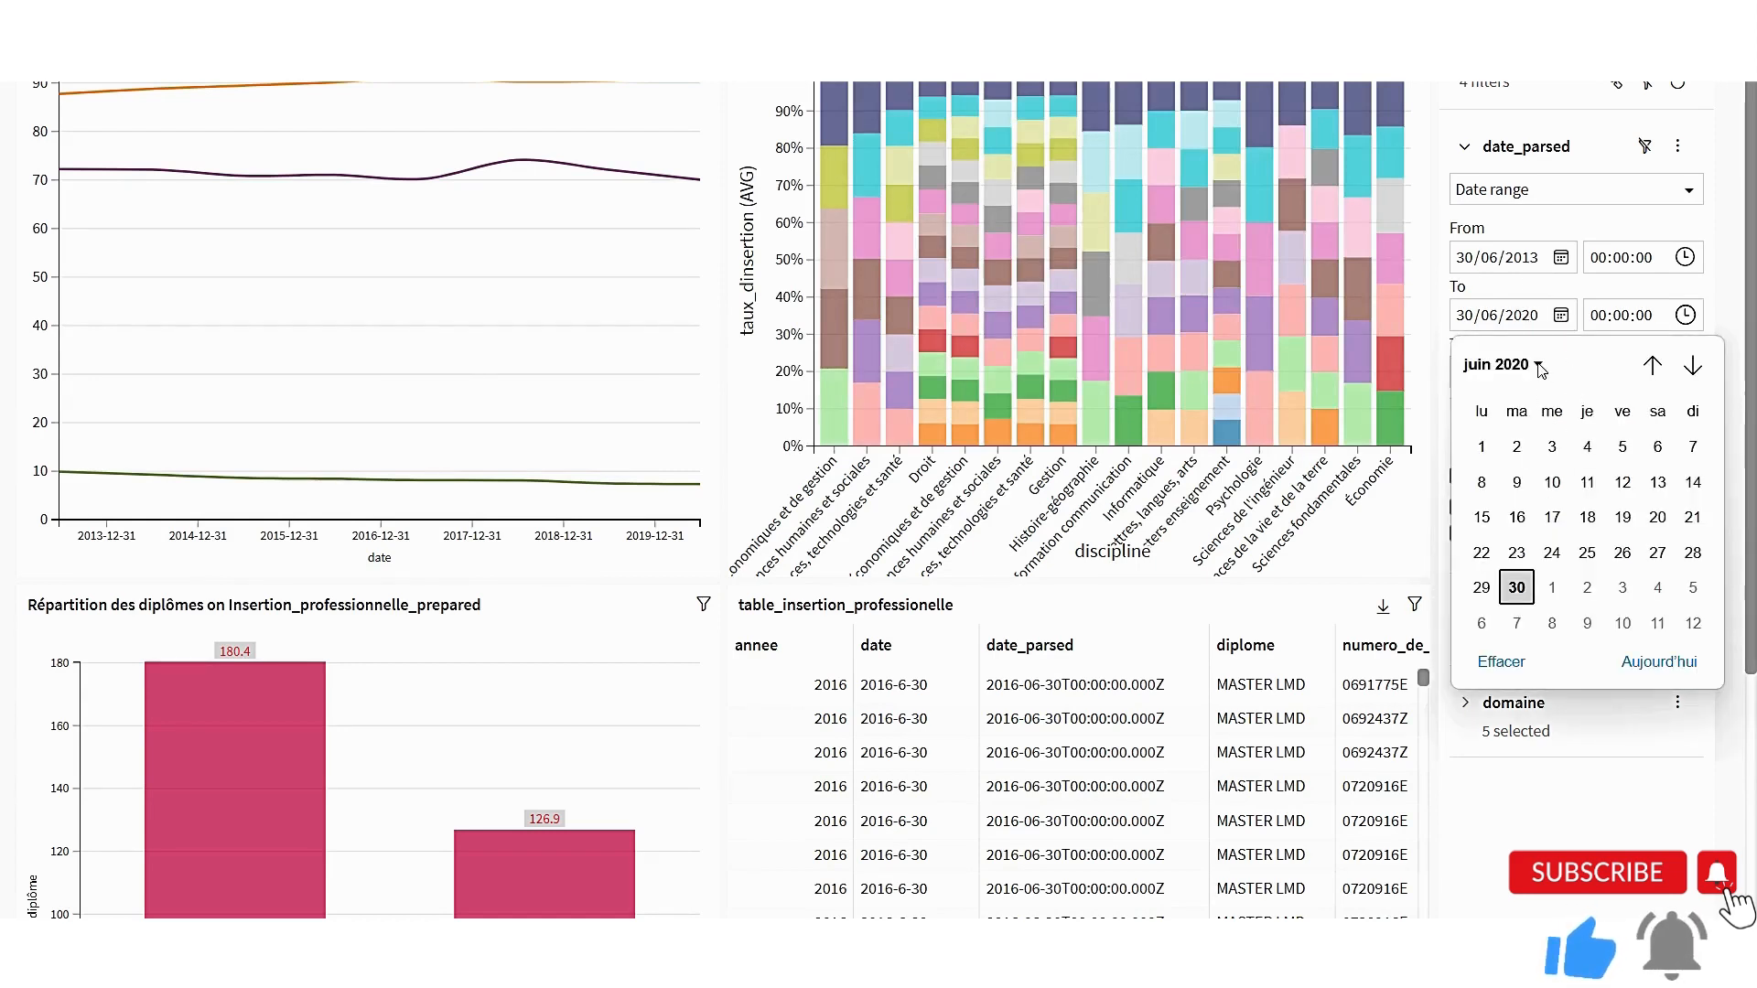
left_click(1540, 366)
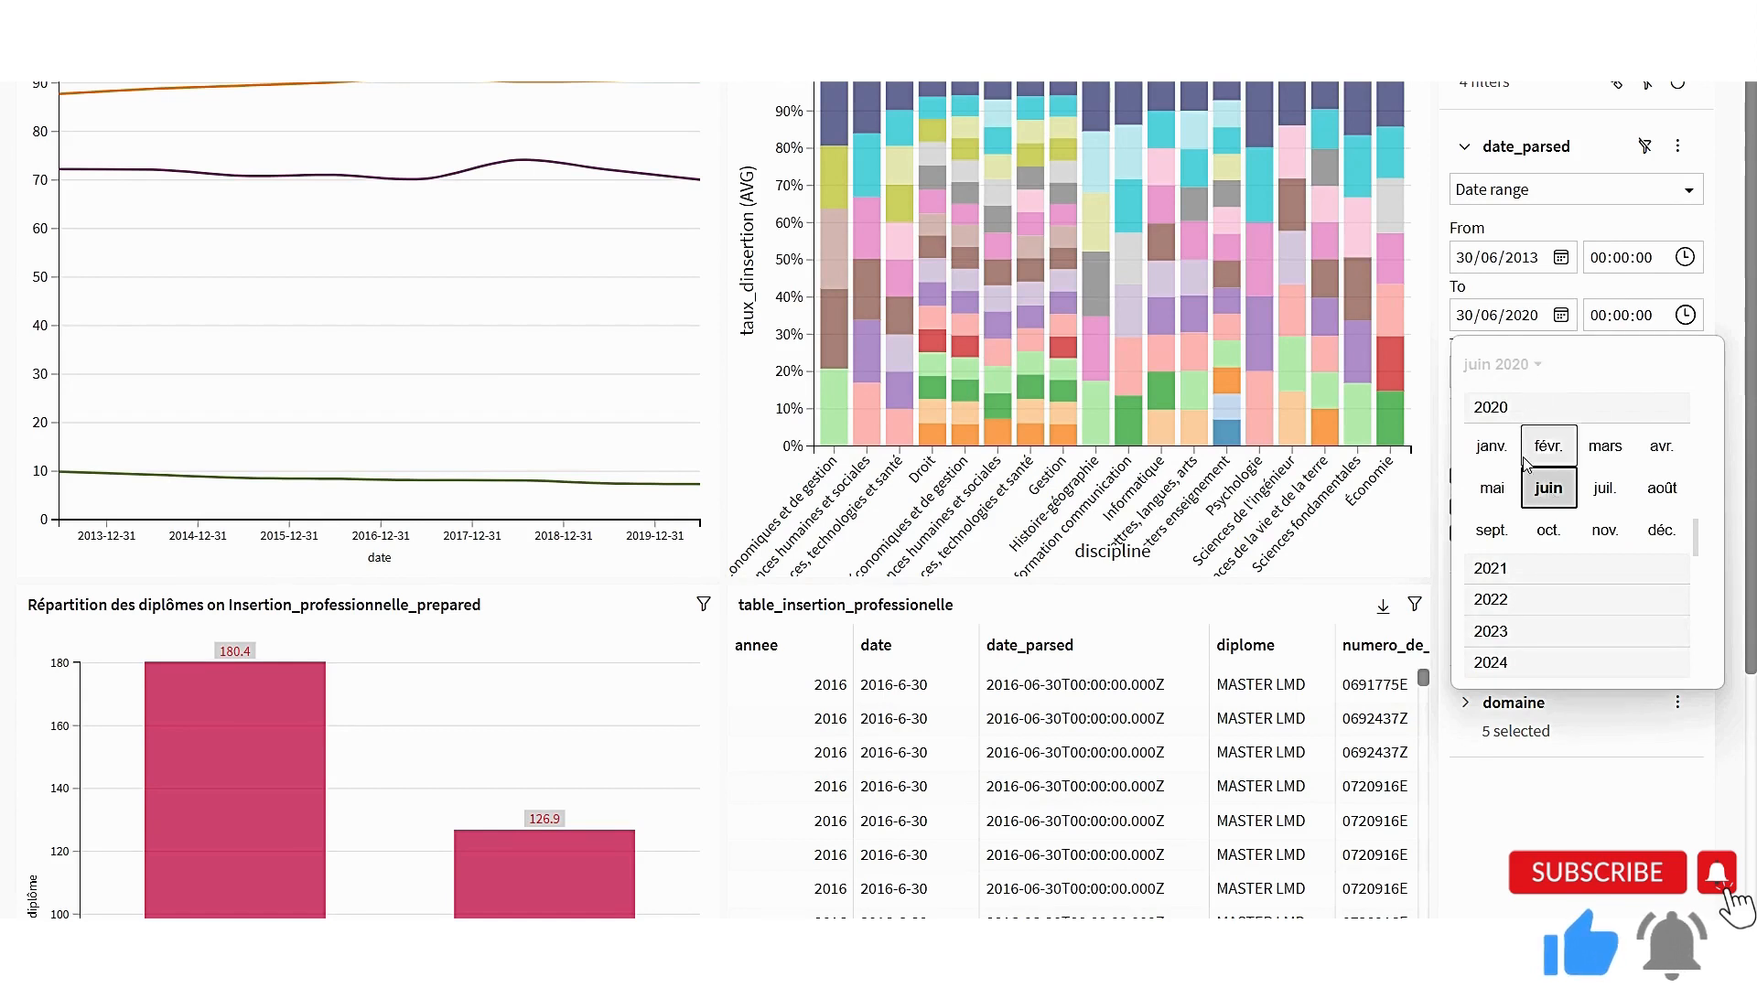
scroll(1647, 604, "up", 2)
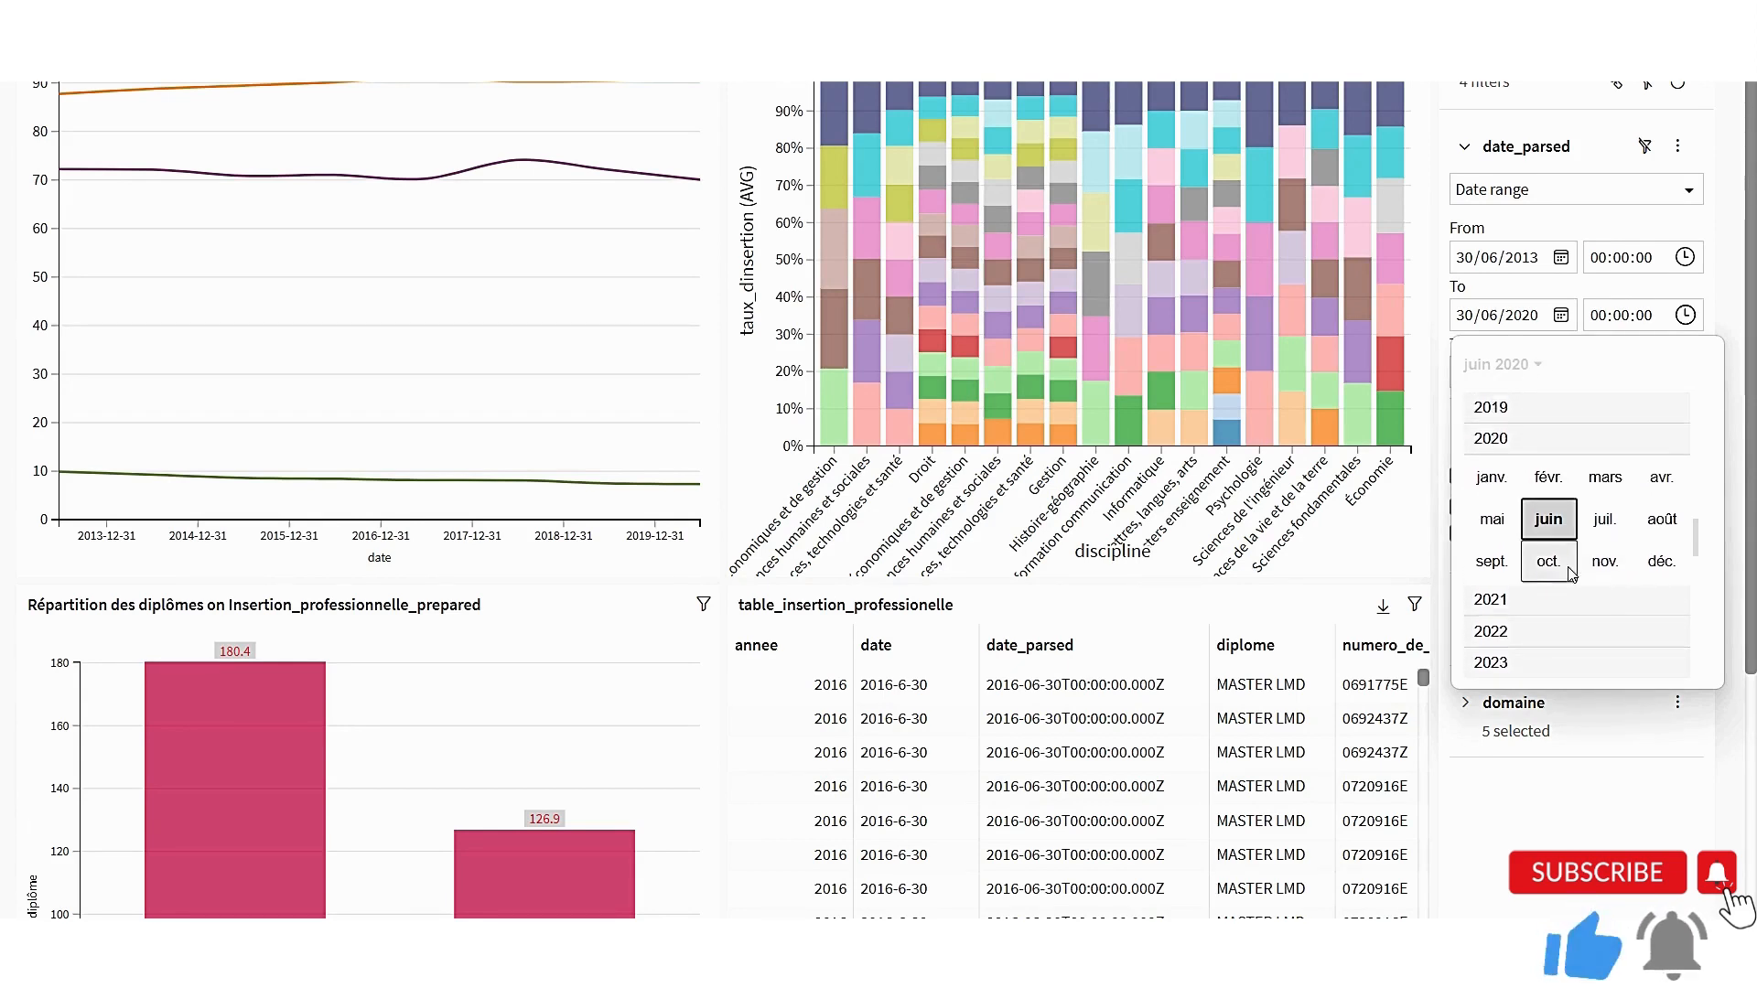
scroll(1555, 540, "up", 4)
scroll(1520, 439, "up", 3)
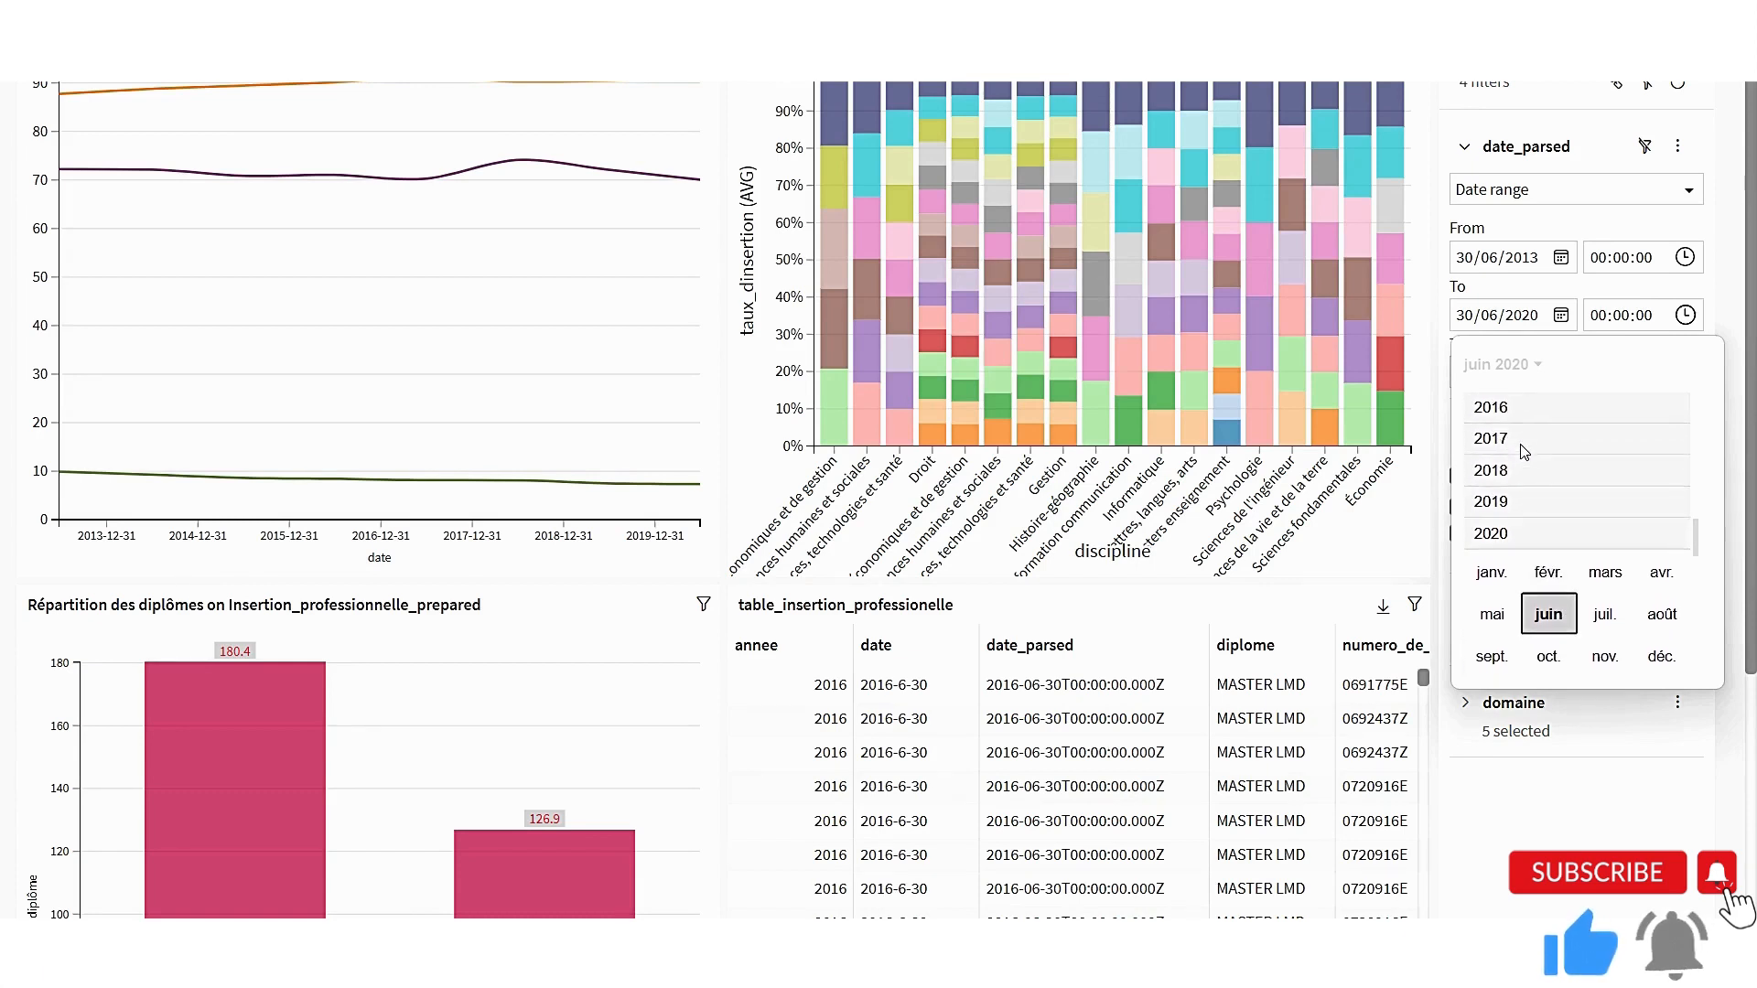
left_click(1504, 421)
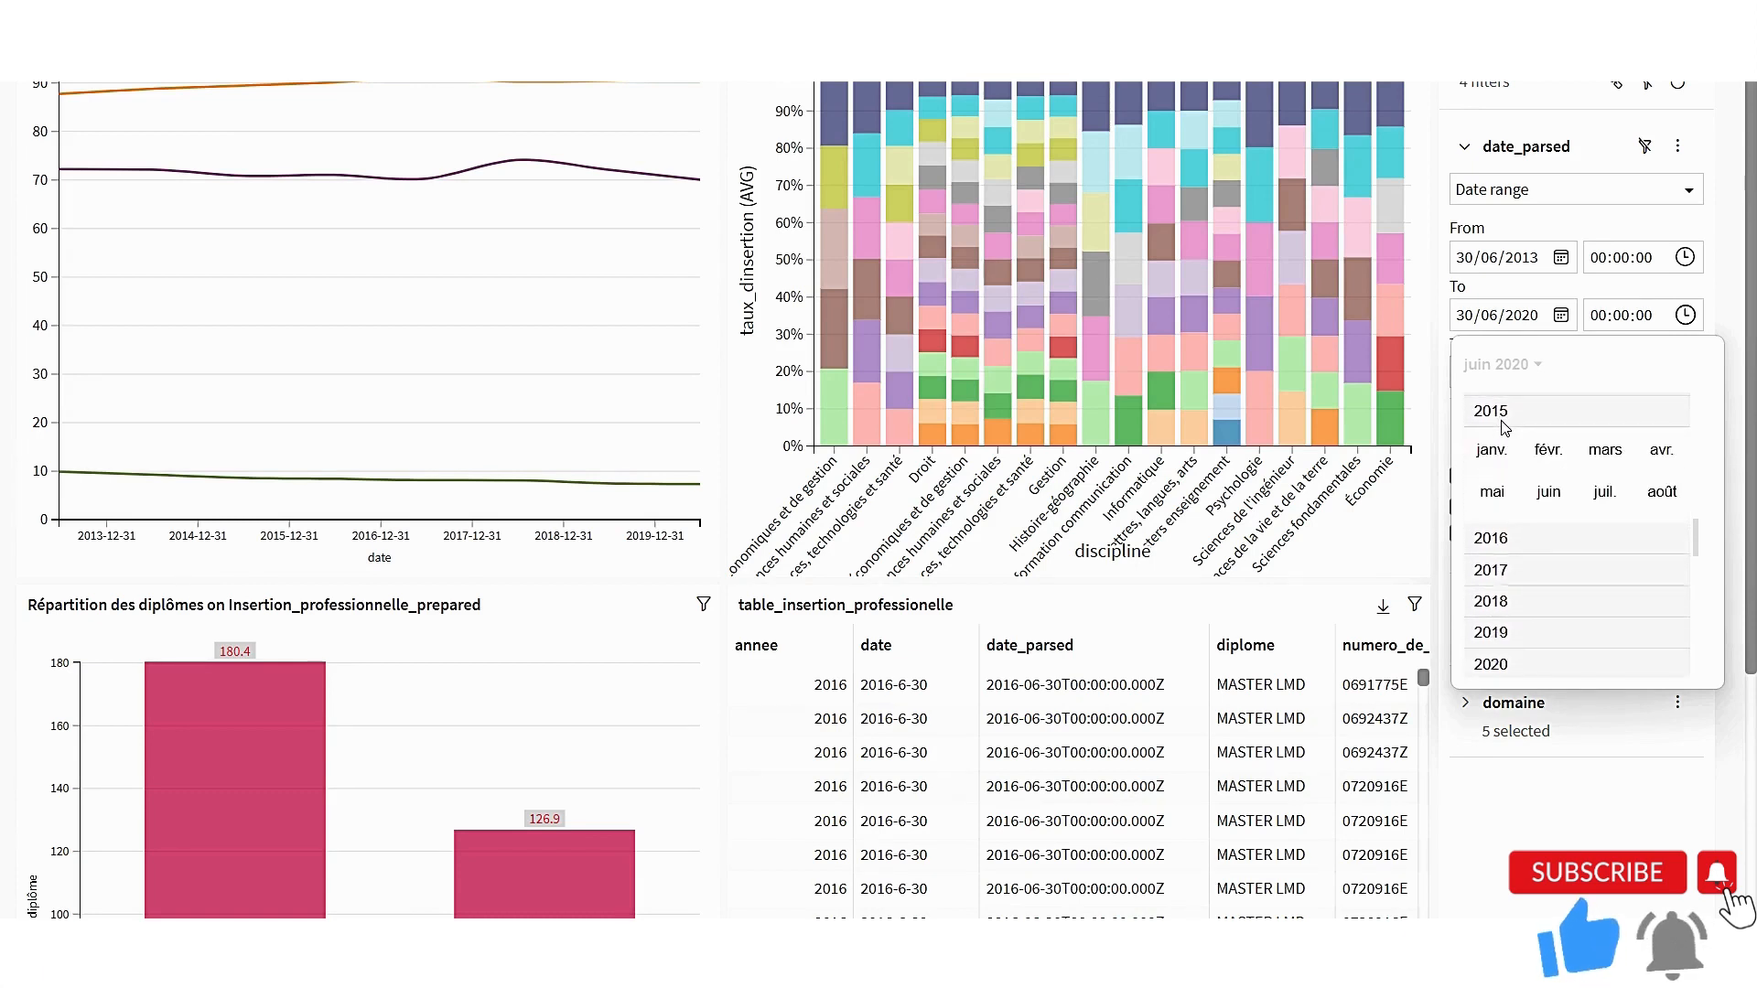
left_click(1548, 489)
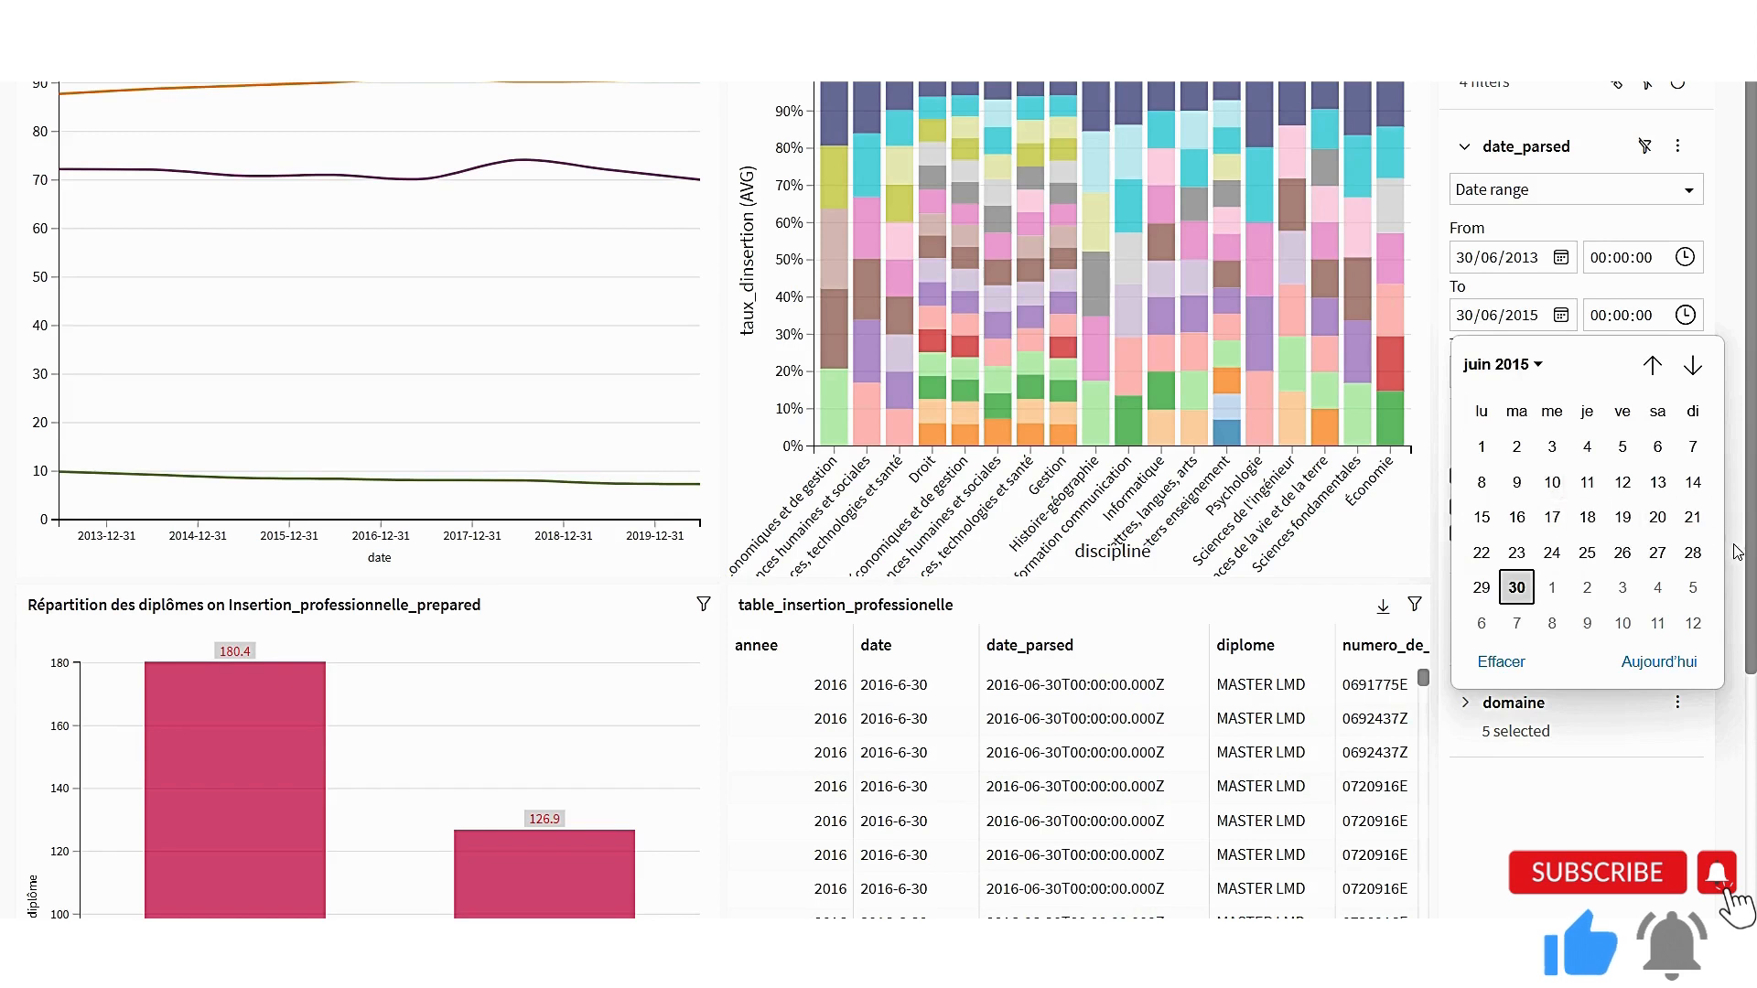
left_click(1738, 616)
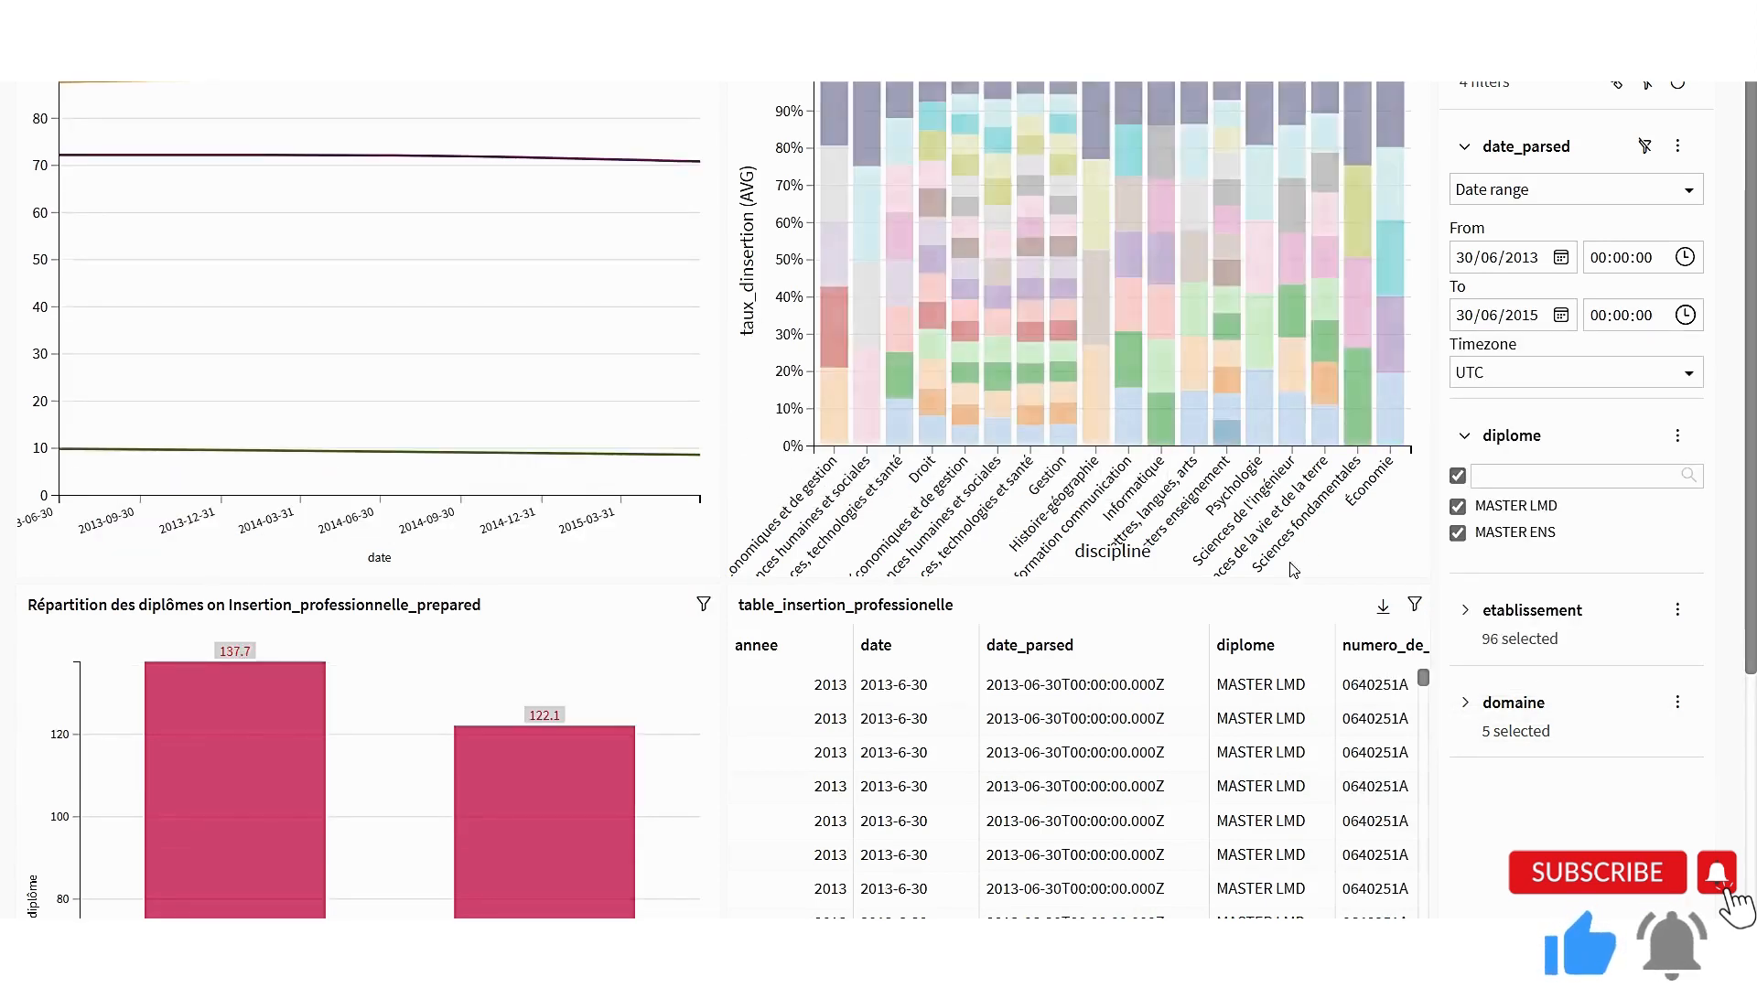
scroll(1189, 768, "down", 5)
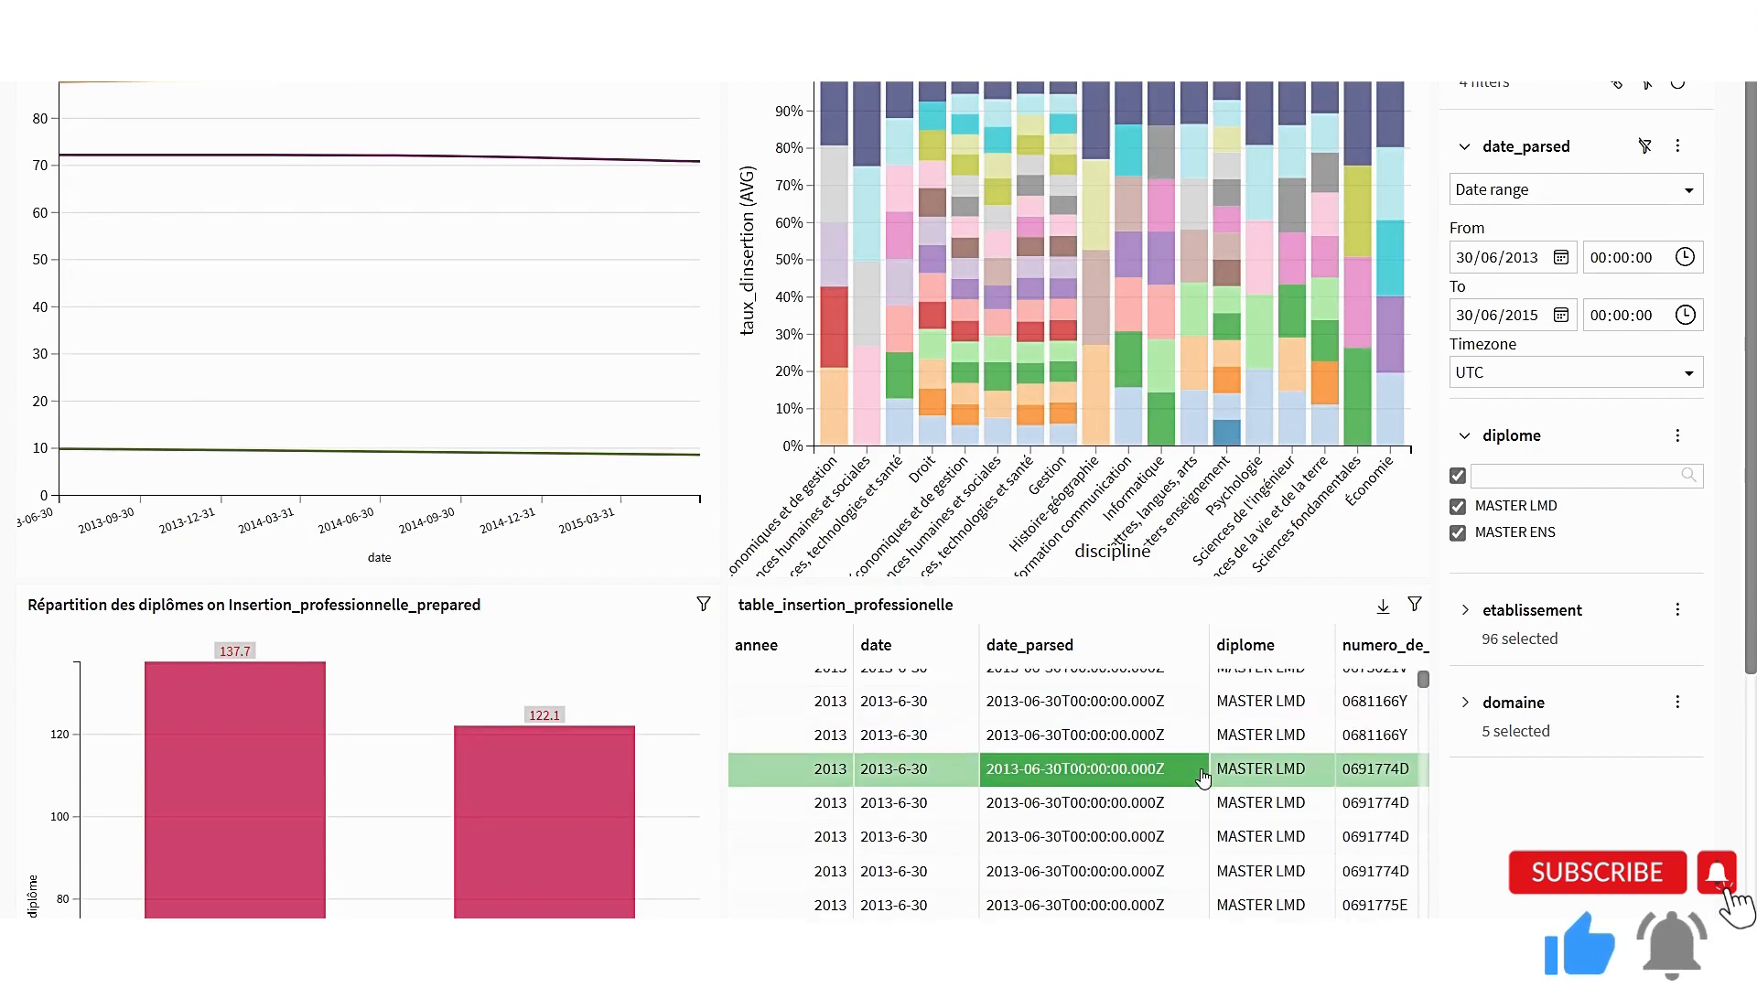
scroll(1217, 792, "down", 3)
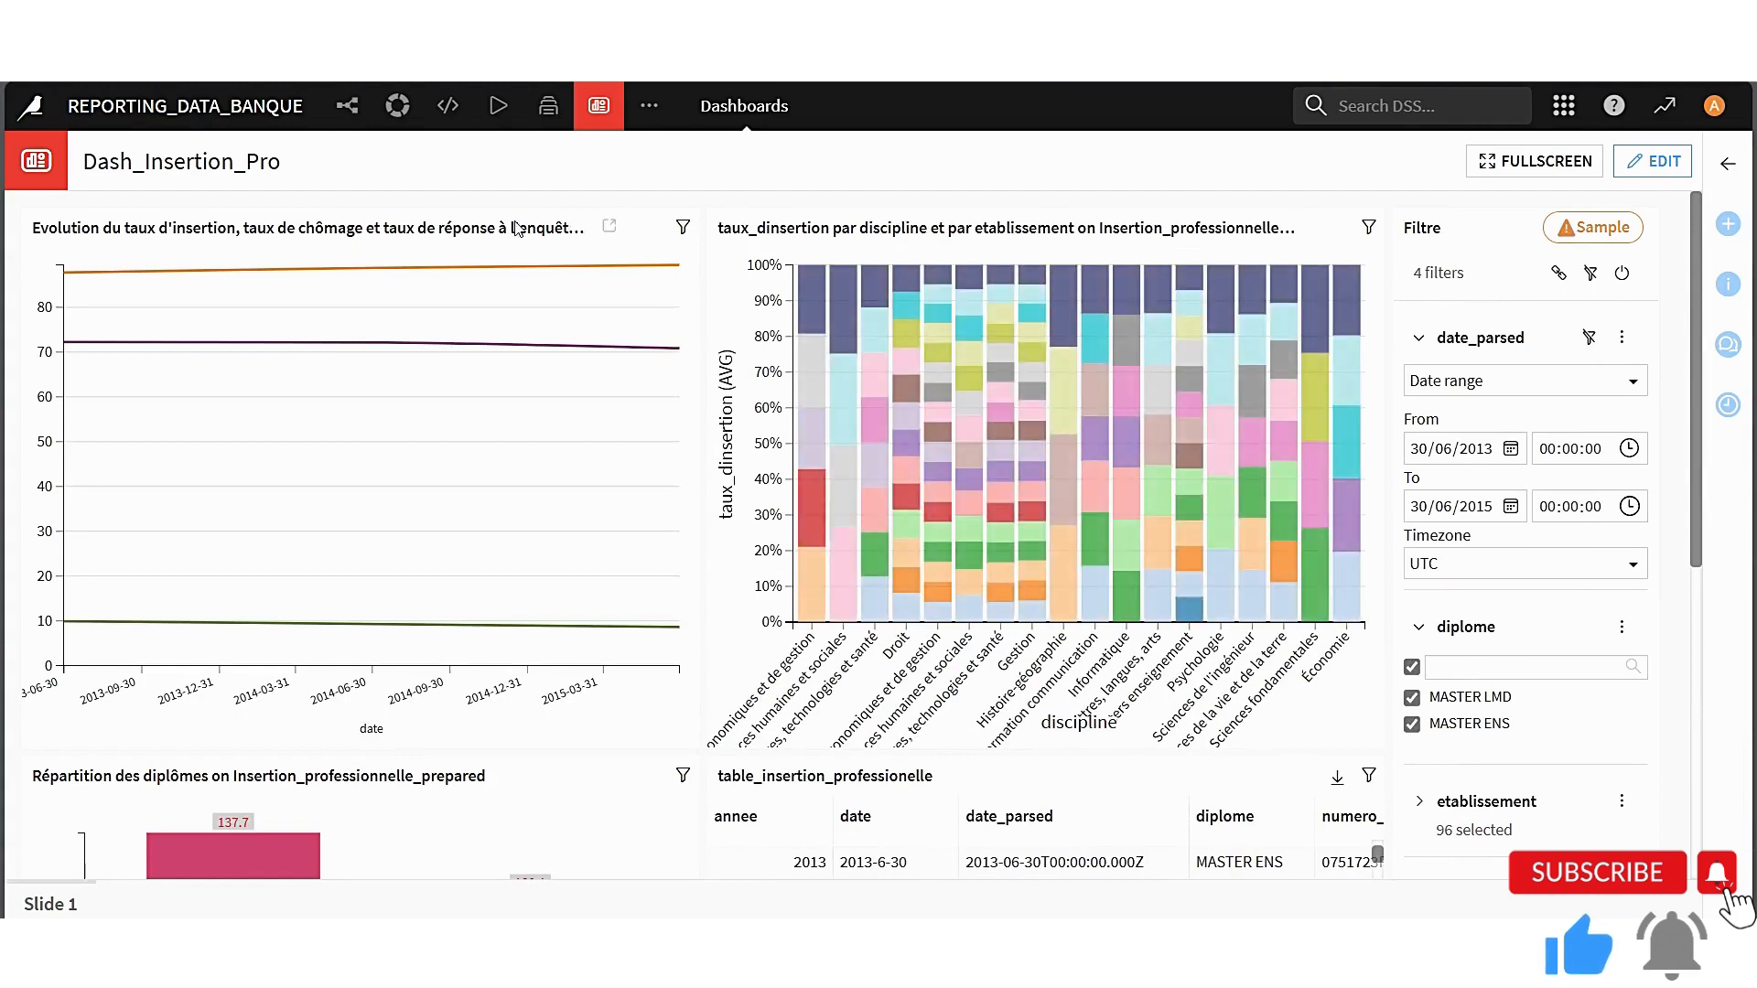
Switch the dashboard to editing, add two empty slides after Slide 1, and save
left_click(447, 105)
left_click(1634, 162)
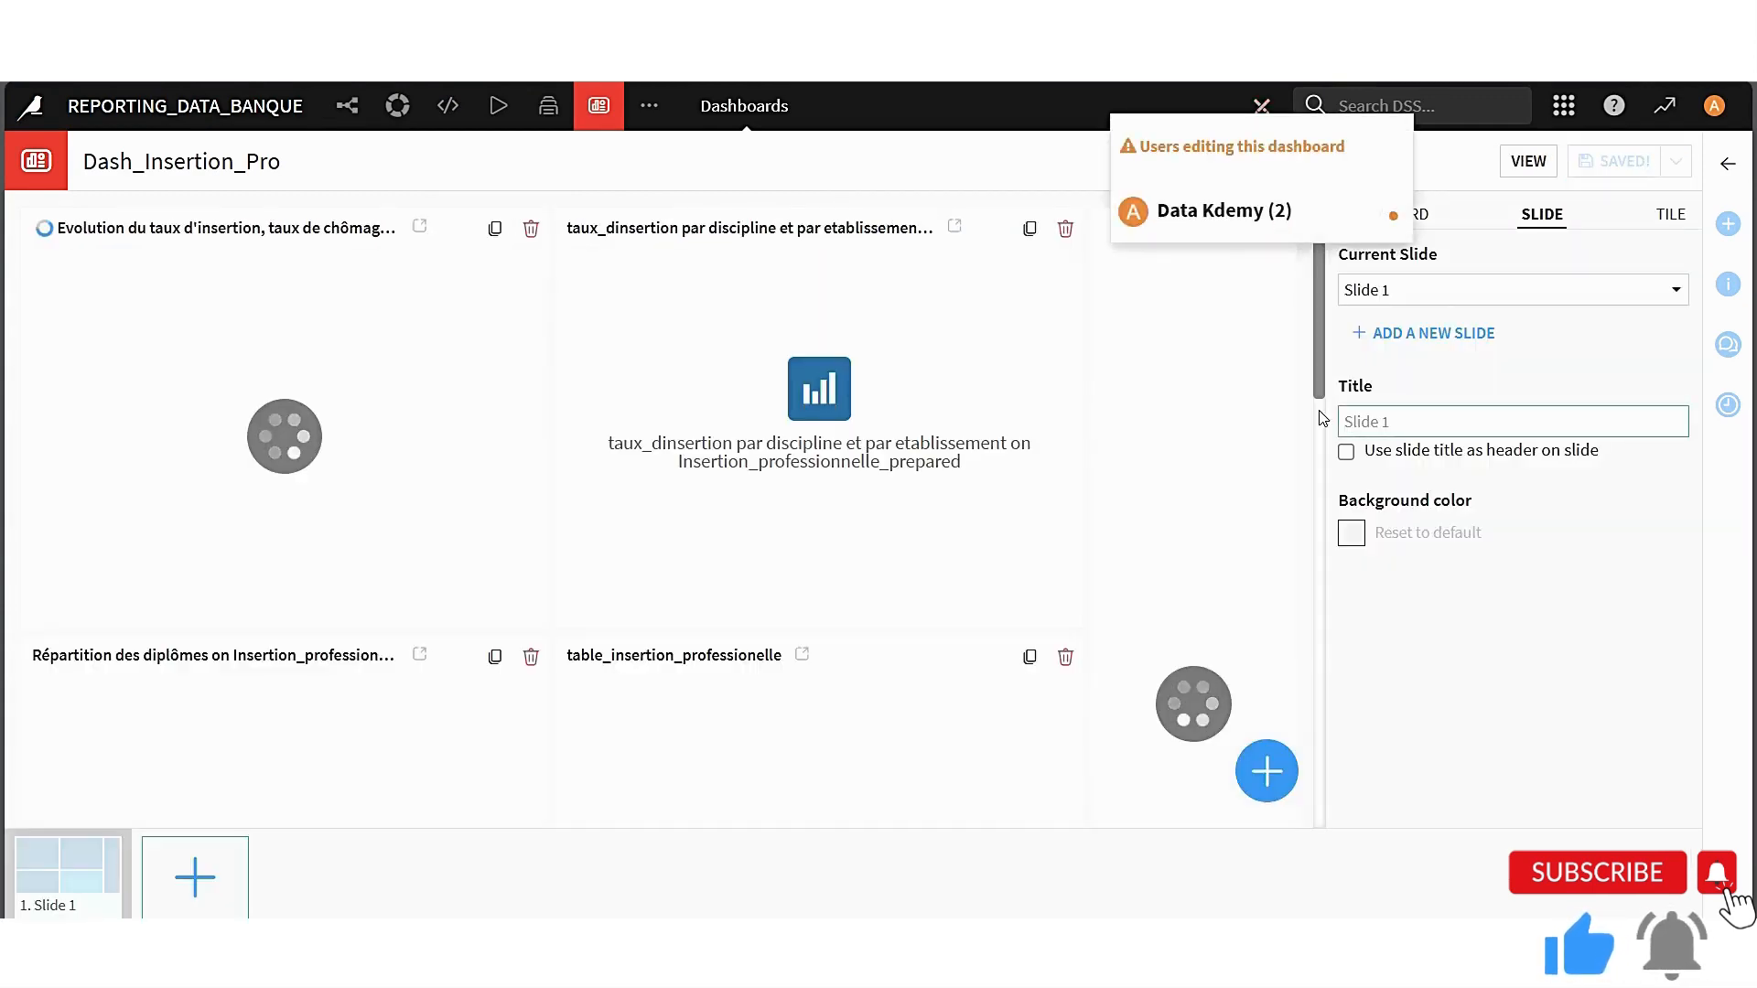
left_click(195, 877)
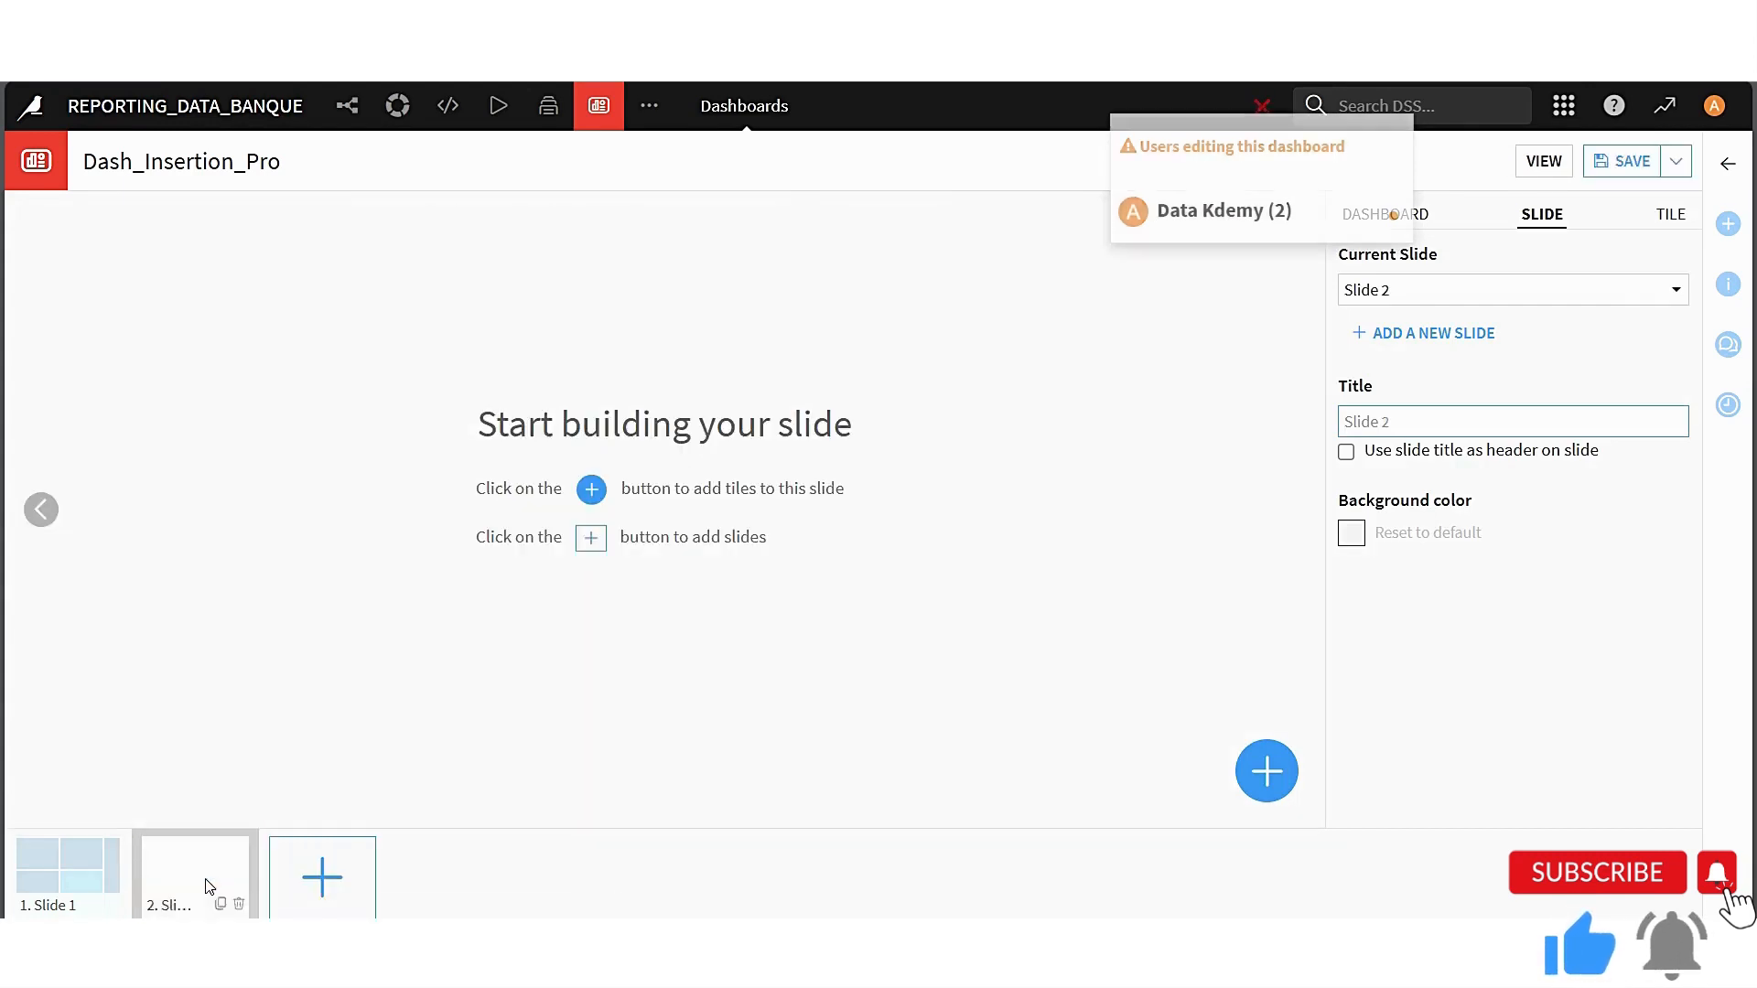
left_click(331, 879)
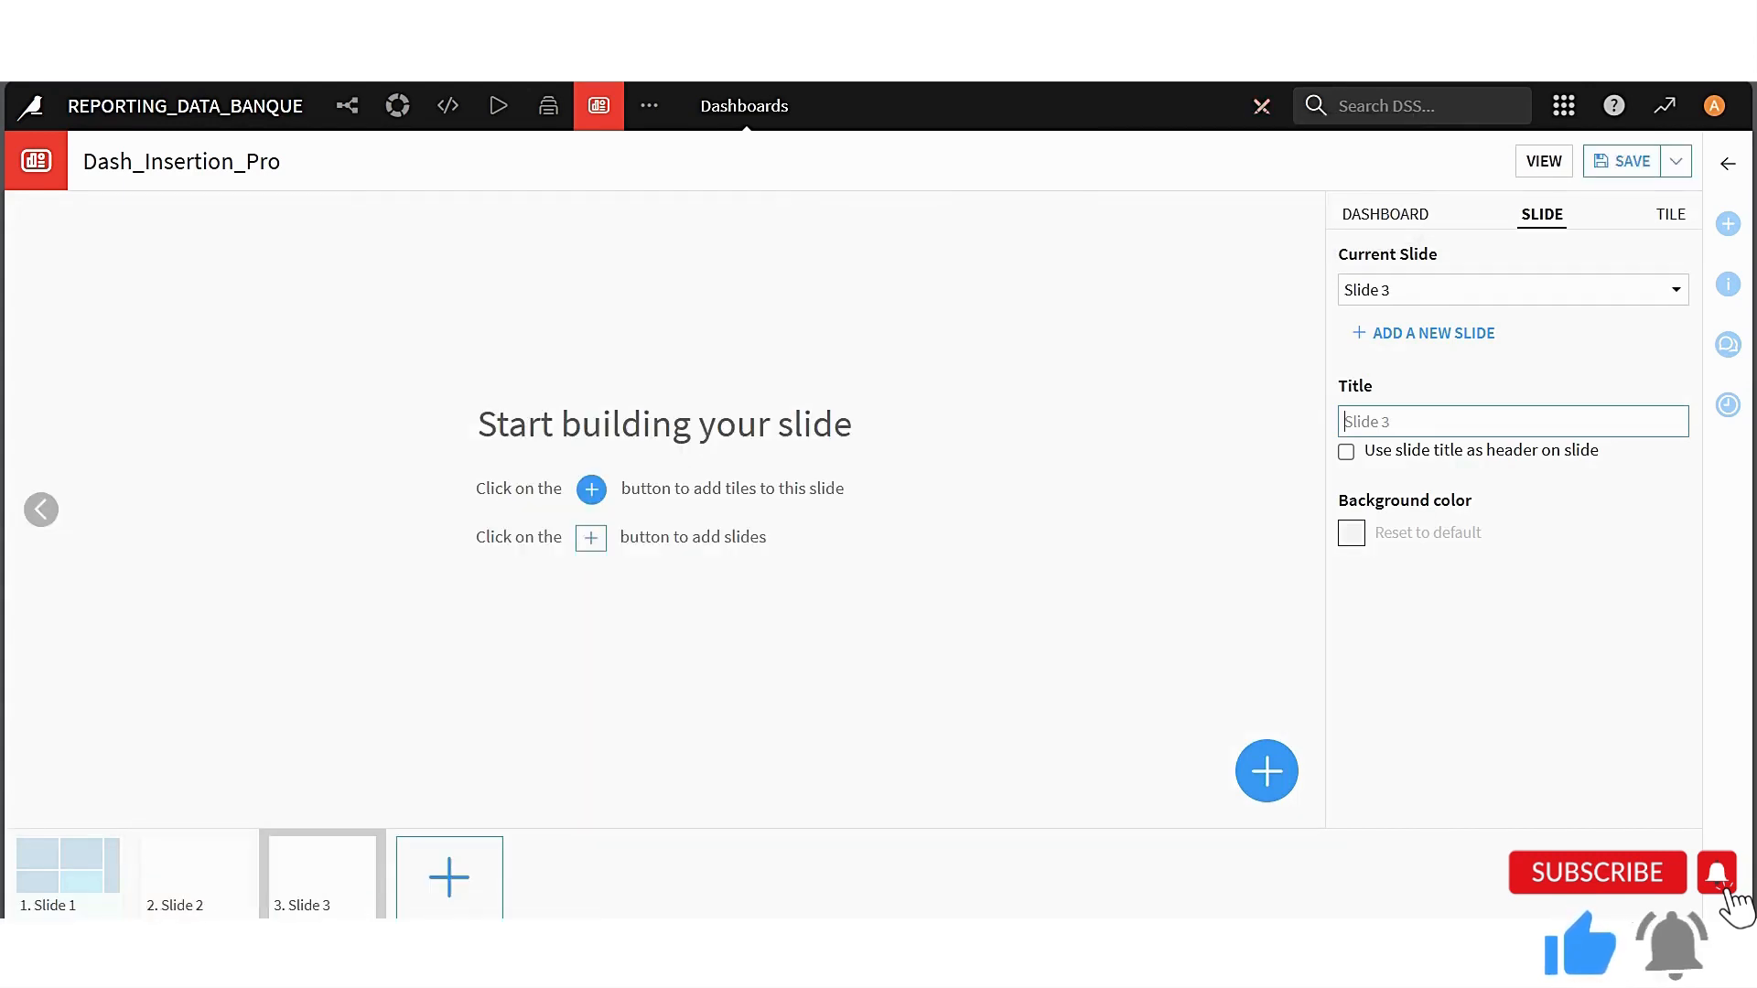
left_click(748, 741)
left_click(1622, 162)
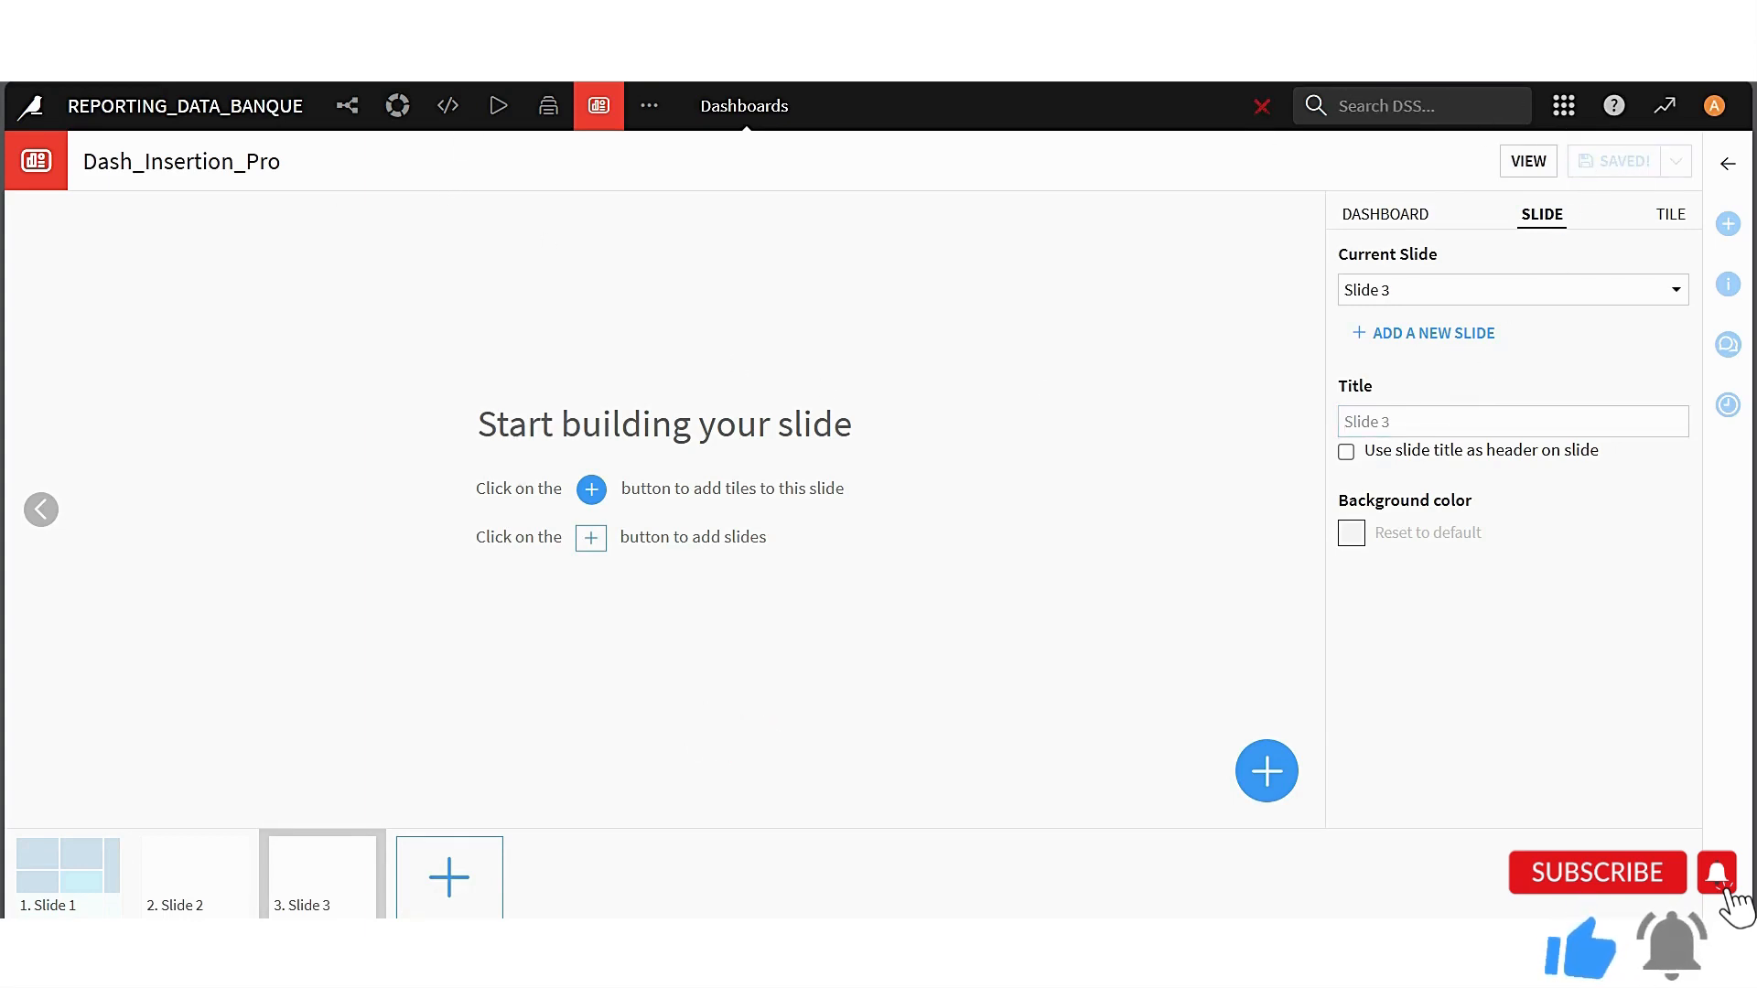
Open the charts of the Insertion_professionnelle_prepared dataset from the Flow and start publishing them to a dashboard
left_click(348, 105)
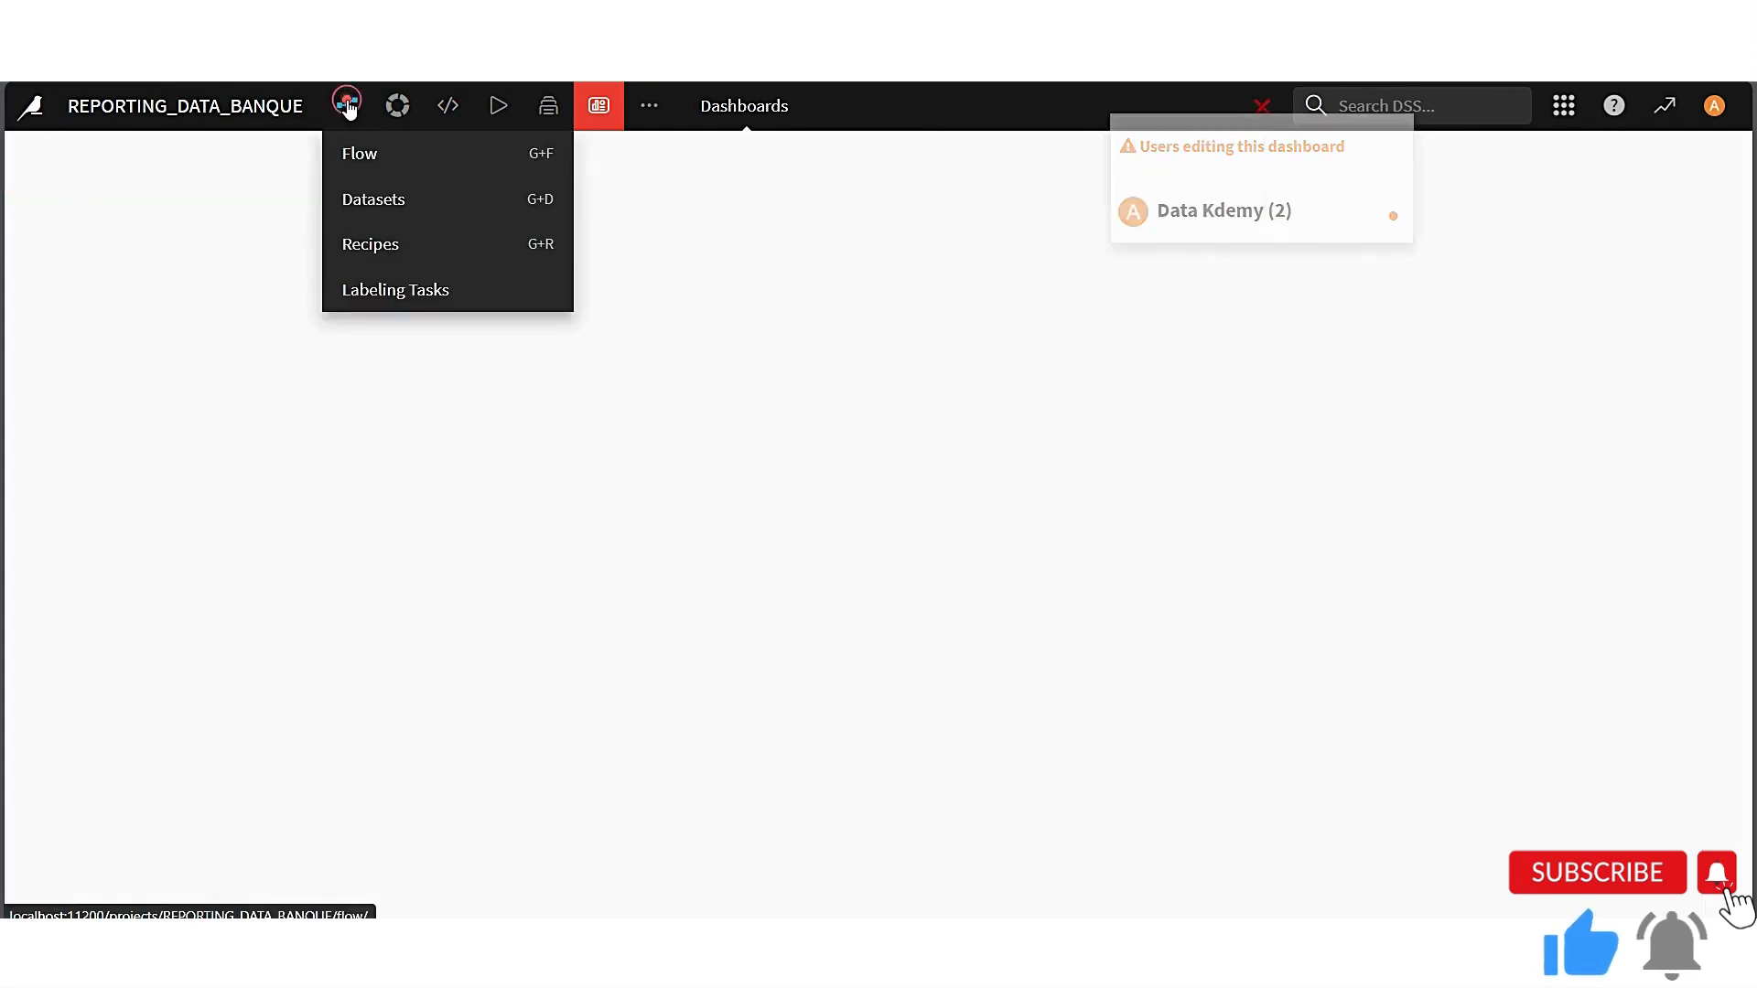
double_click(723, 359)
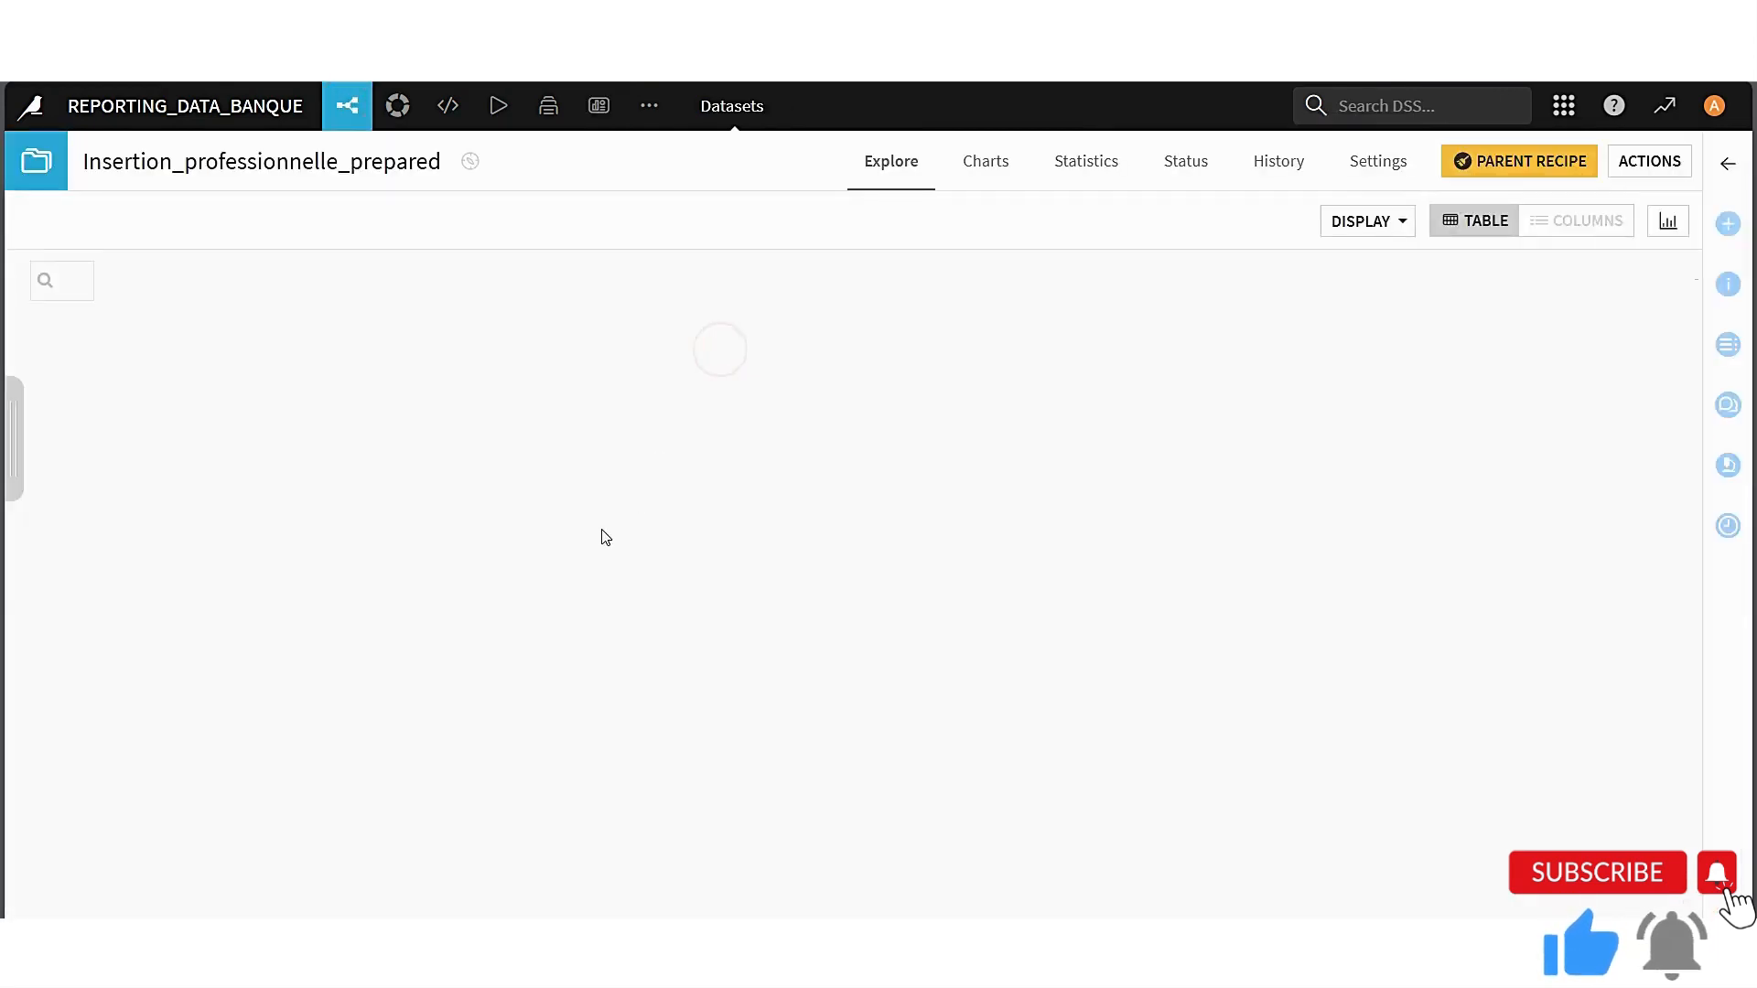
left_click(985, 163)
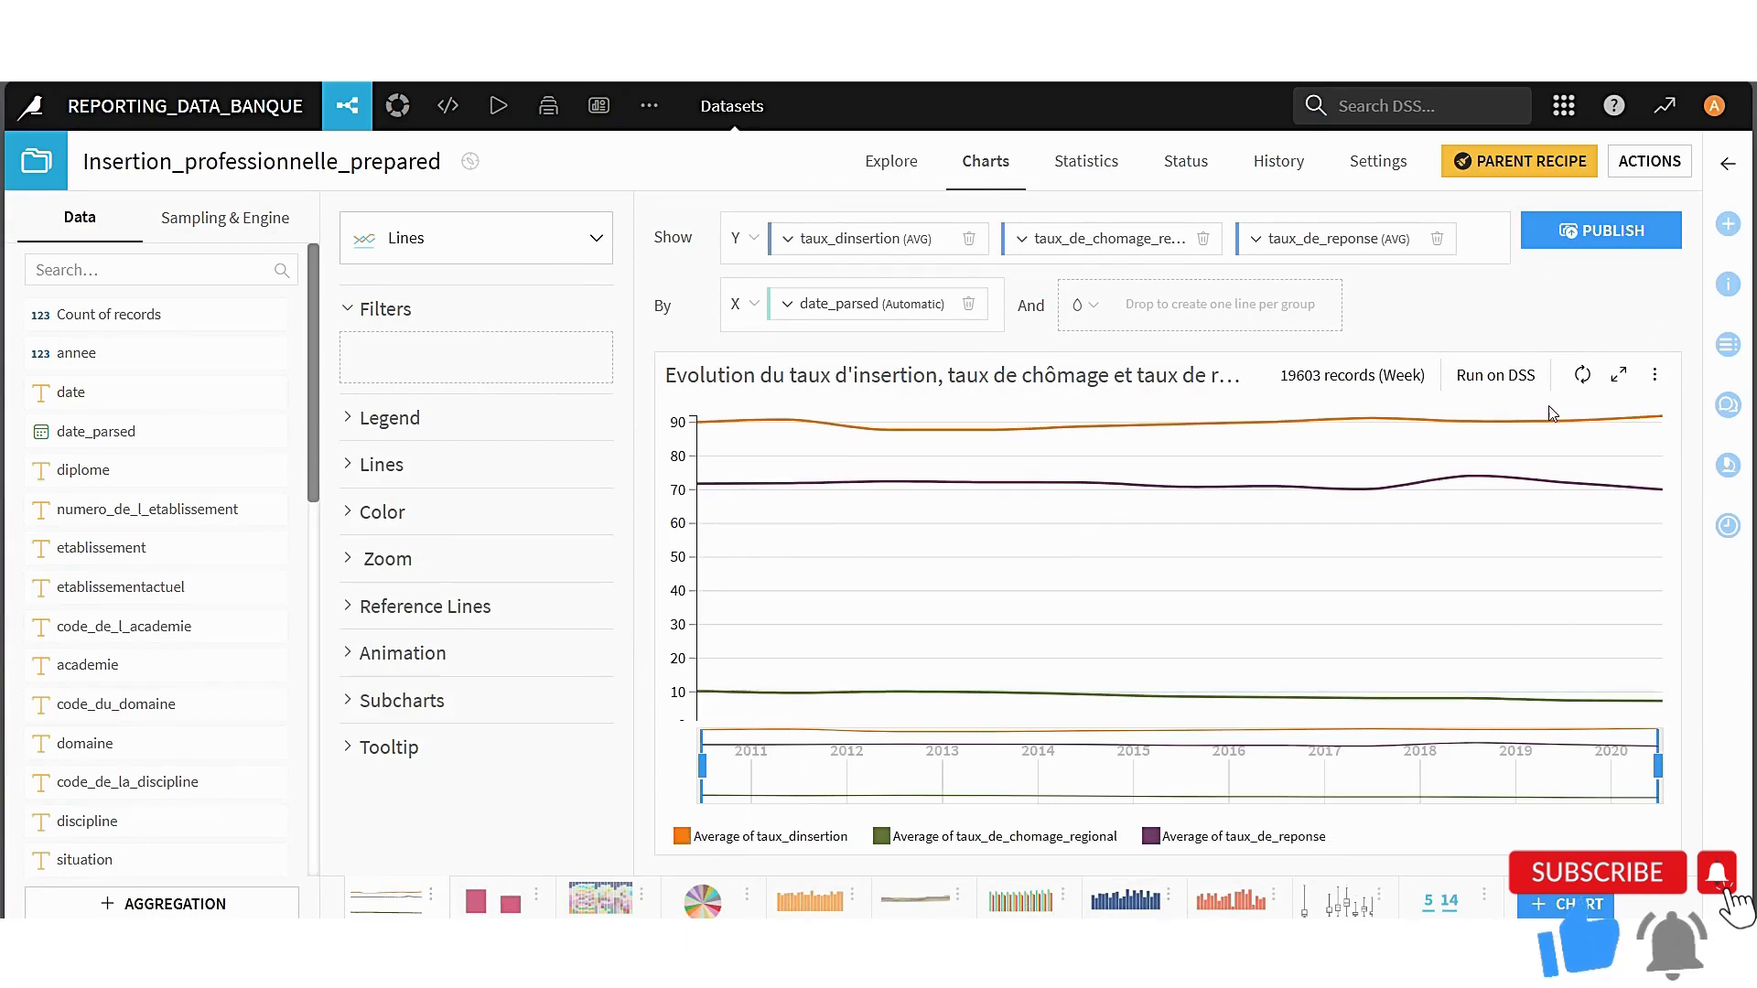
left_click(1565, 234)
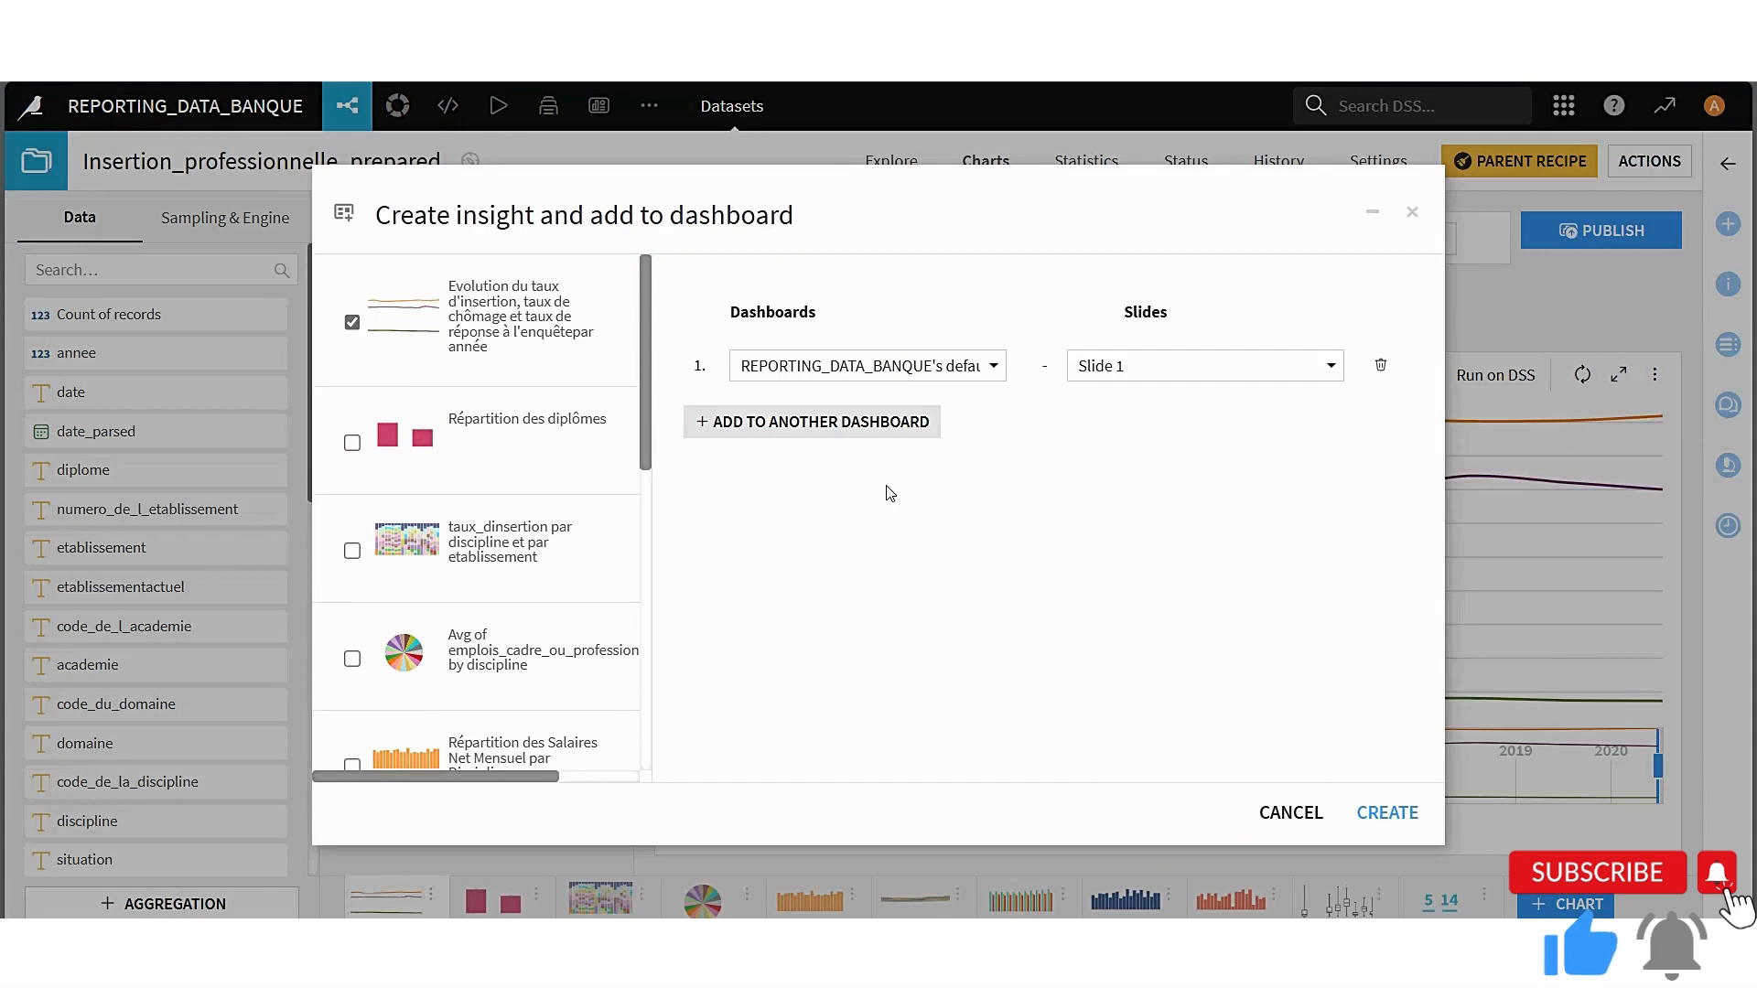
Select for publishing only the emplois_cadre average by discipline, Répartition des Salaires Net Mensuel par Discipline and both Evolution du salaire par année et par discipline charts
left_click(353, 322)
scroll(360, 549, "down", 1)
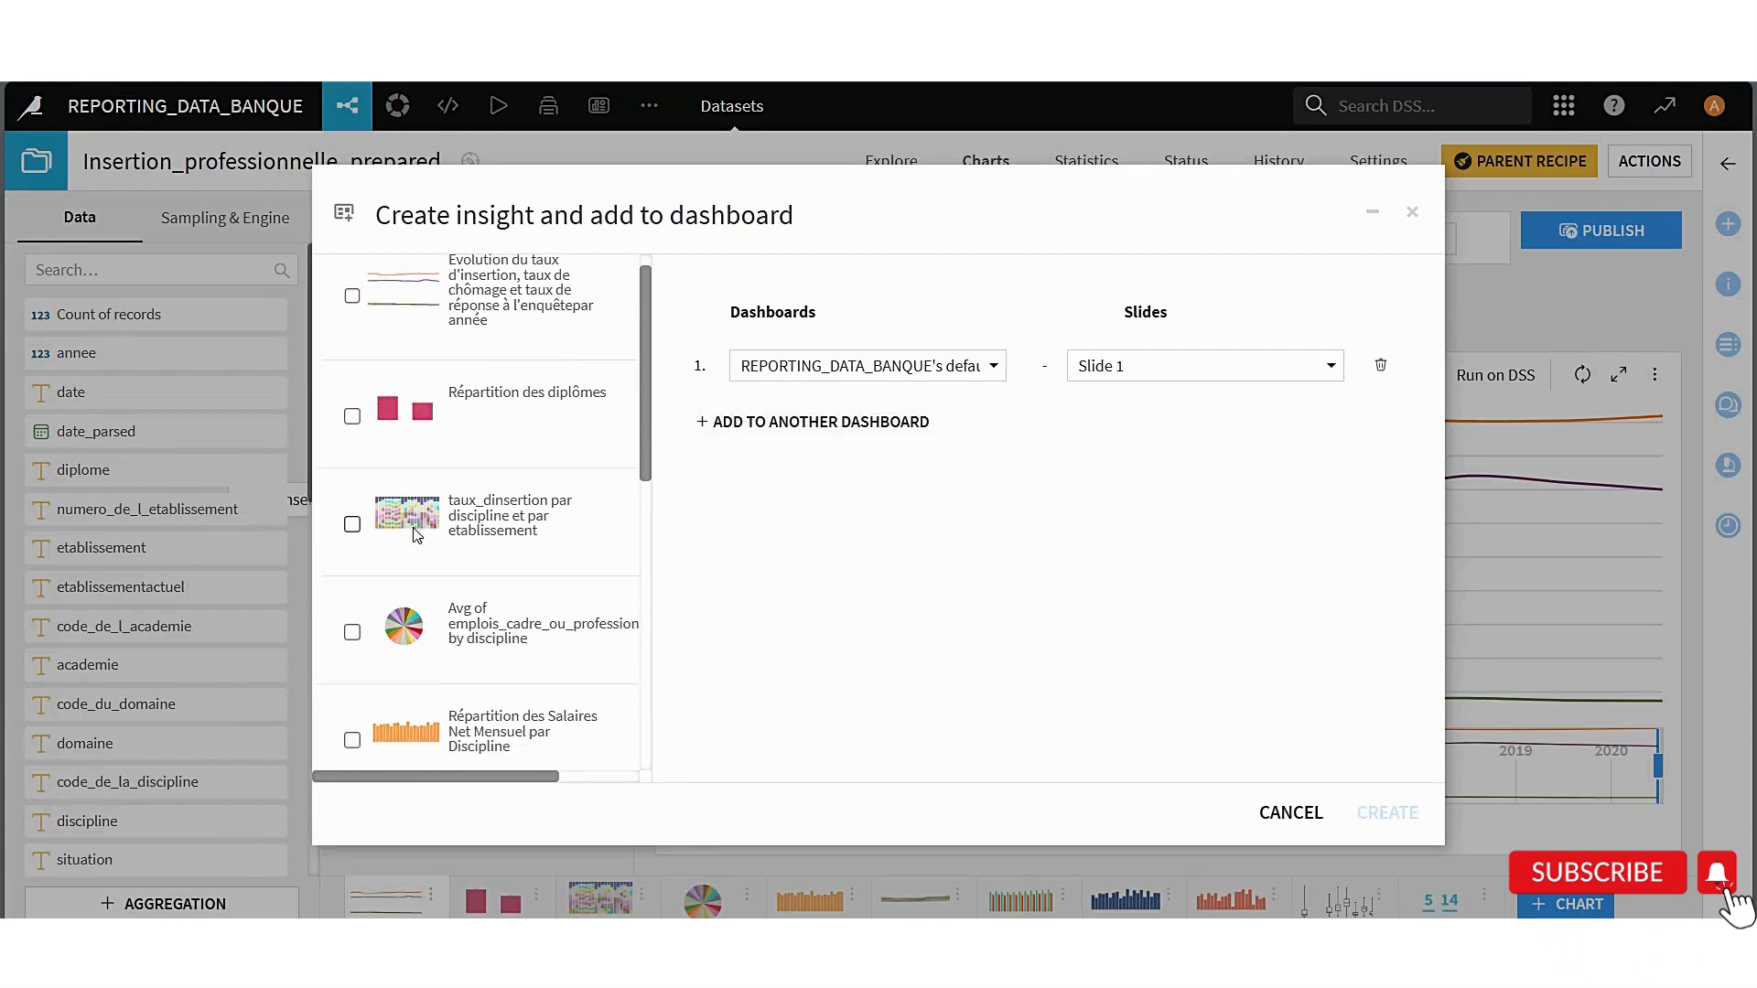
left_click(352, 582)
scroll(359, 594, "down", 1)
left_click(353, 618)
scroll(362, 626, "down", 1)
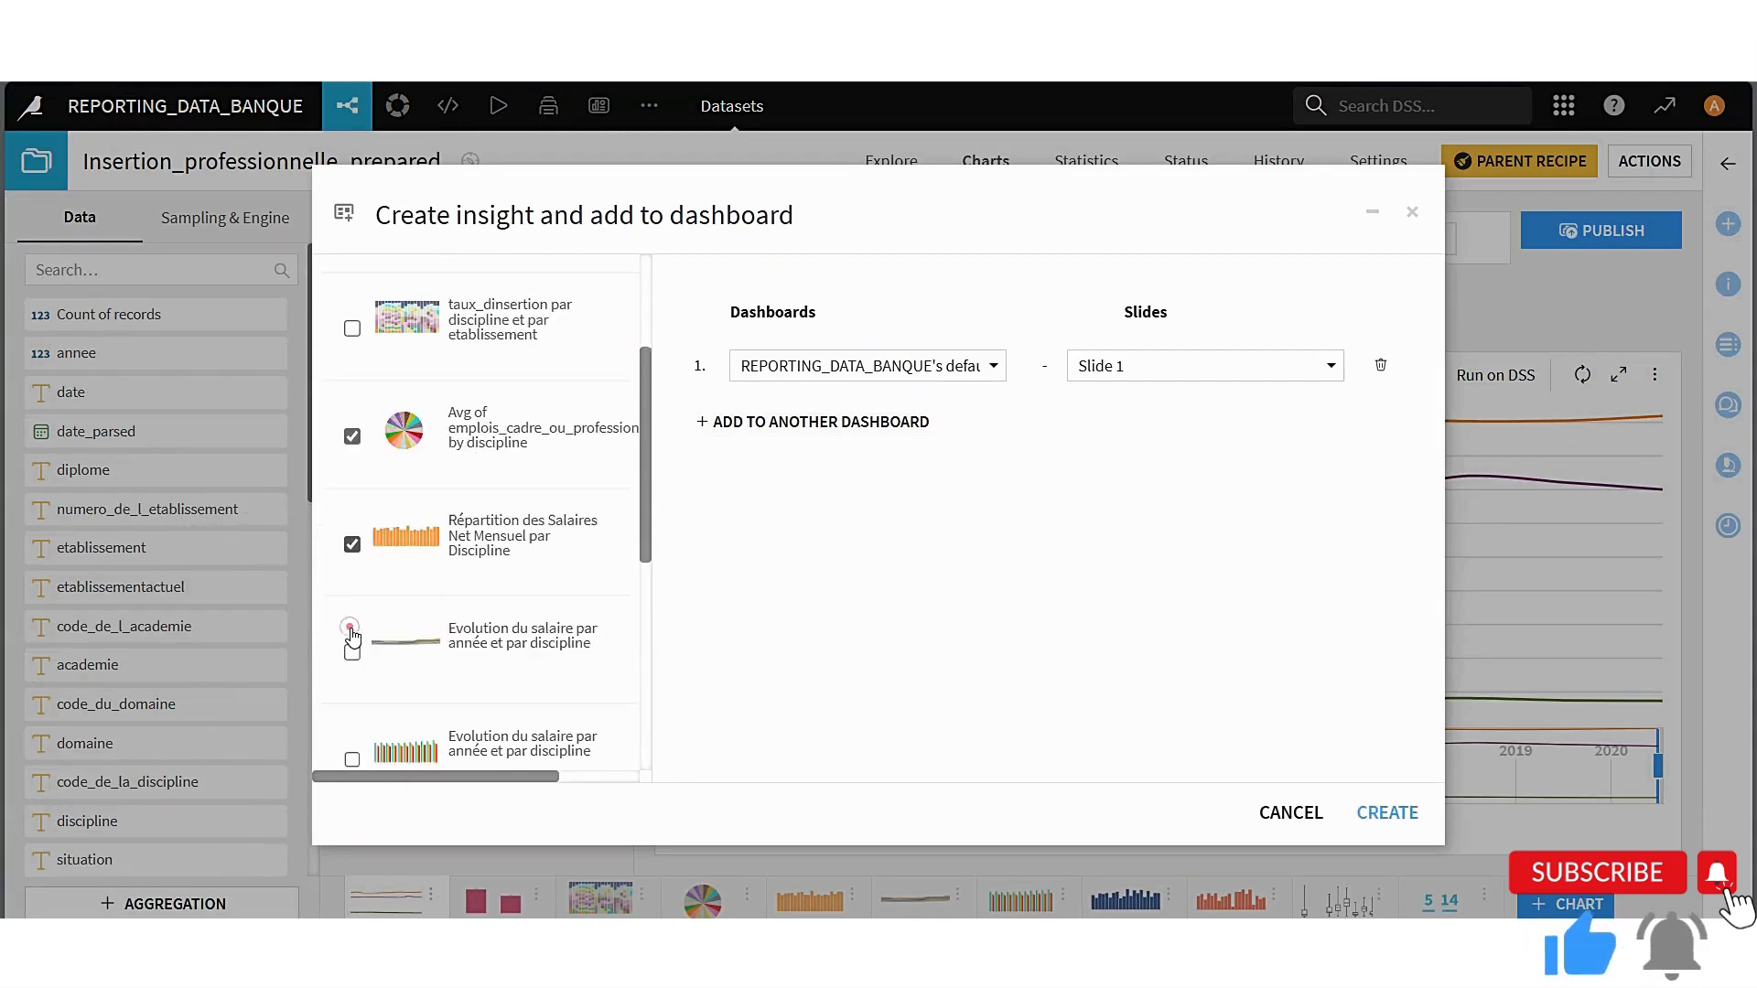
left_click(352, 624)
scroll(362, 628, "down", 1)
left_click(354, 621)
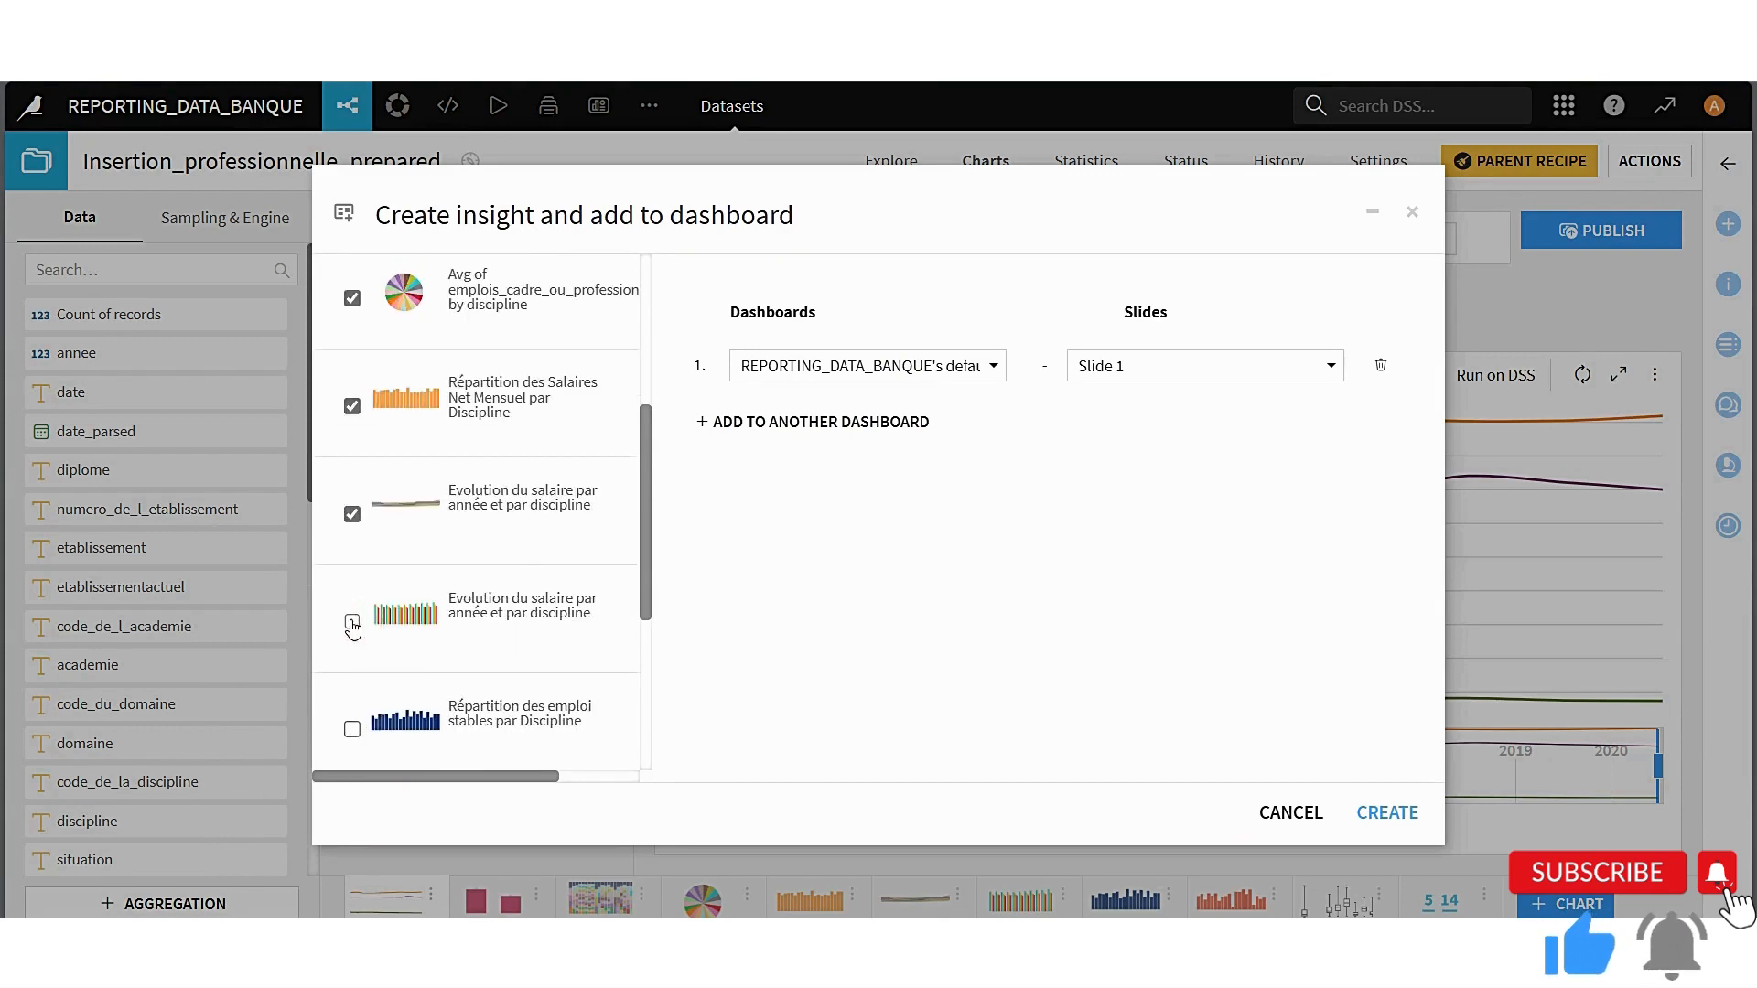
scroll(362, 627, "down", 1)
Publish the selected charts to Slide 2 of the Dash_Insertion_Pro dashboard and deselect the added tiles
left_click(992, 365)
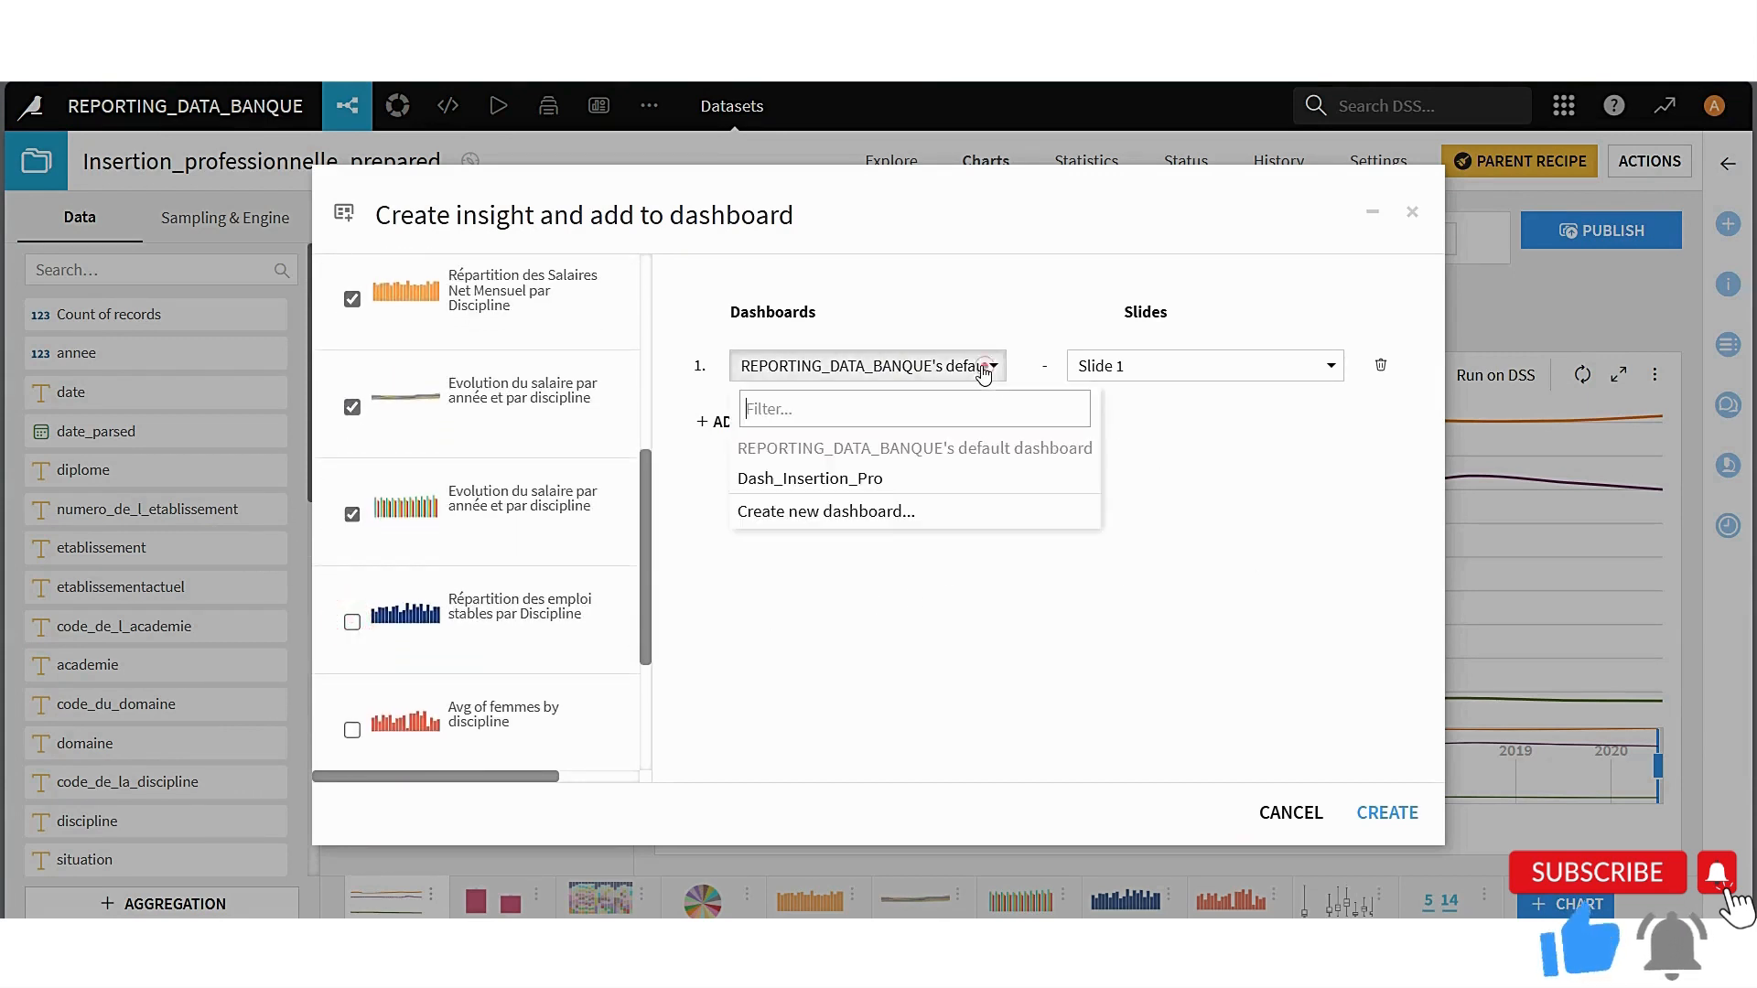
left_click(817, 473)
left_click(1142, 363)
left_click(1132, 426)
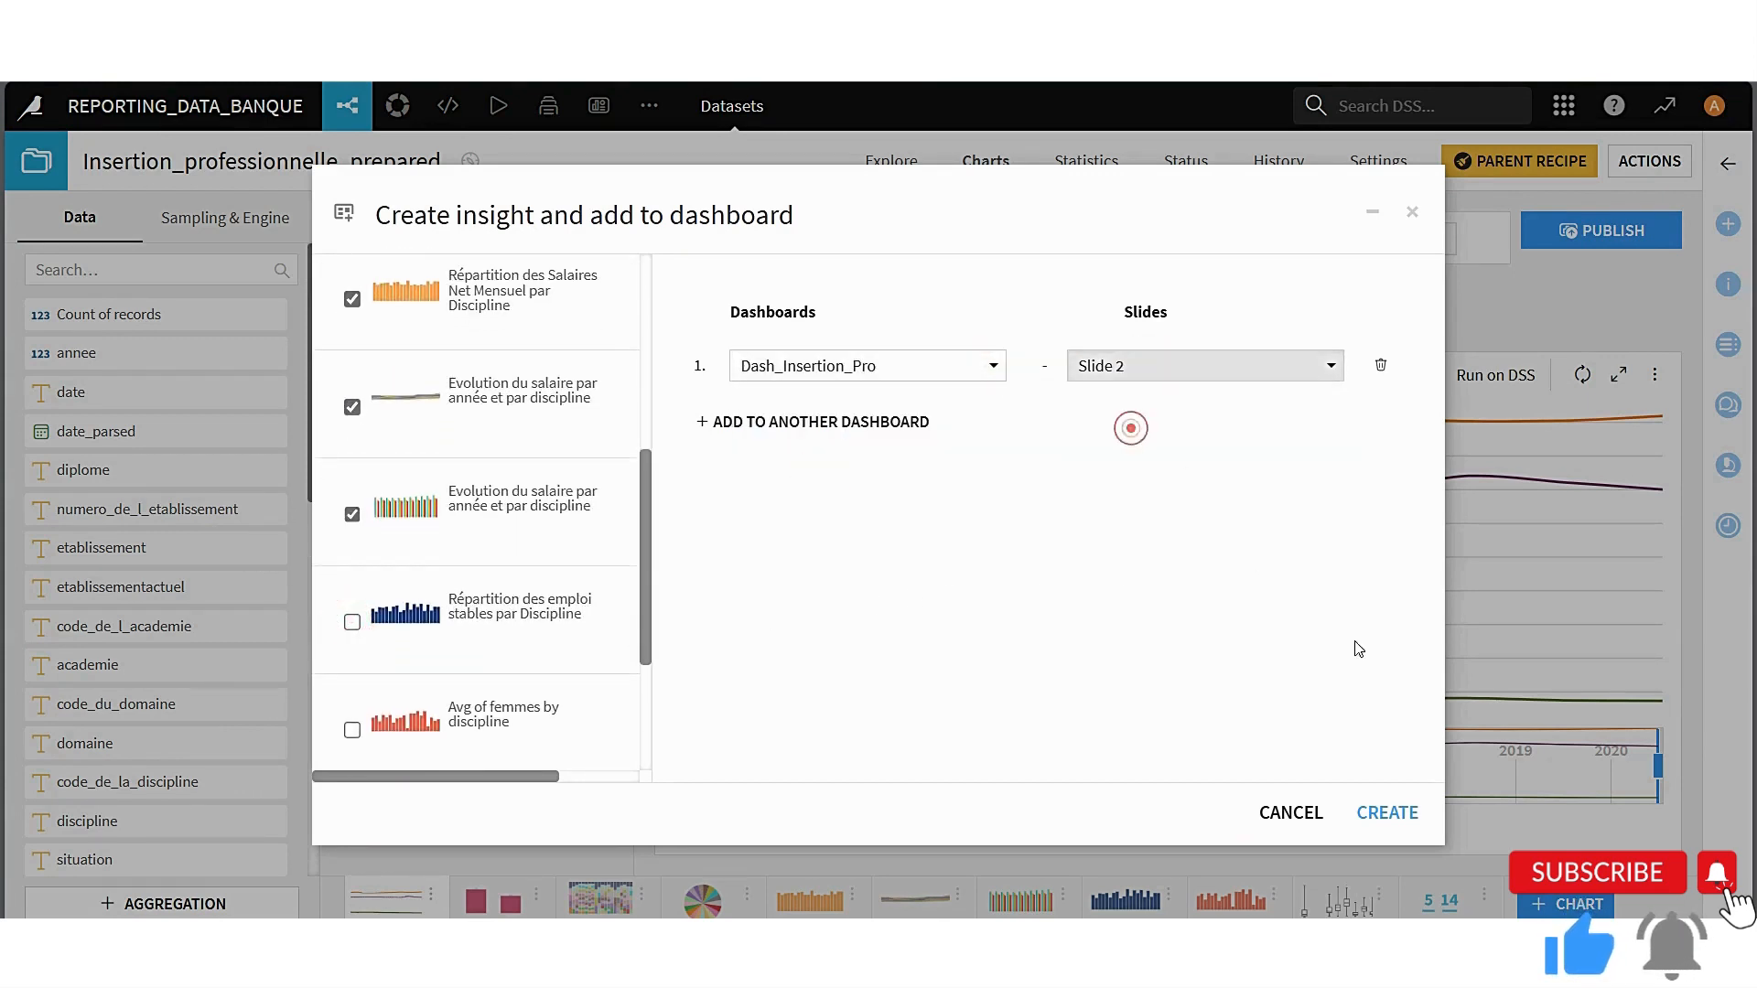
left_click(1422, 821)
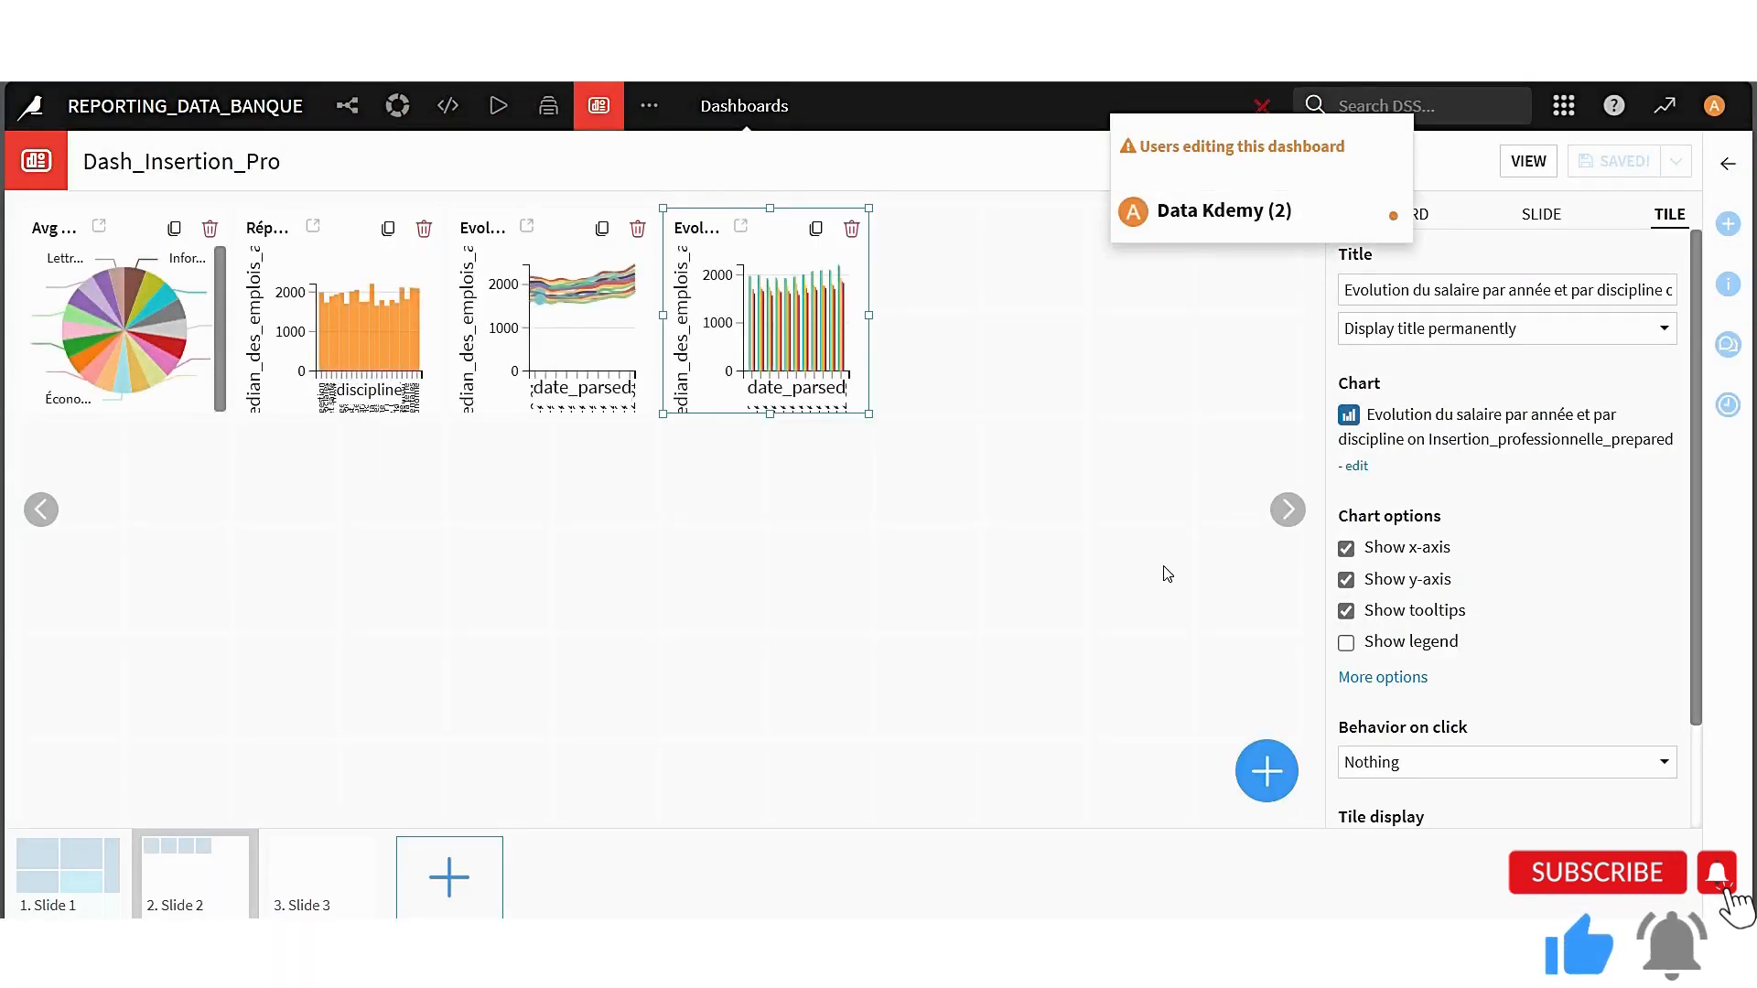
left_click(773, 626)
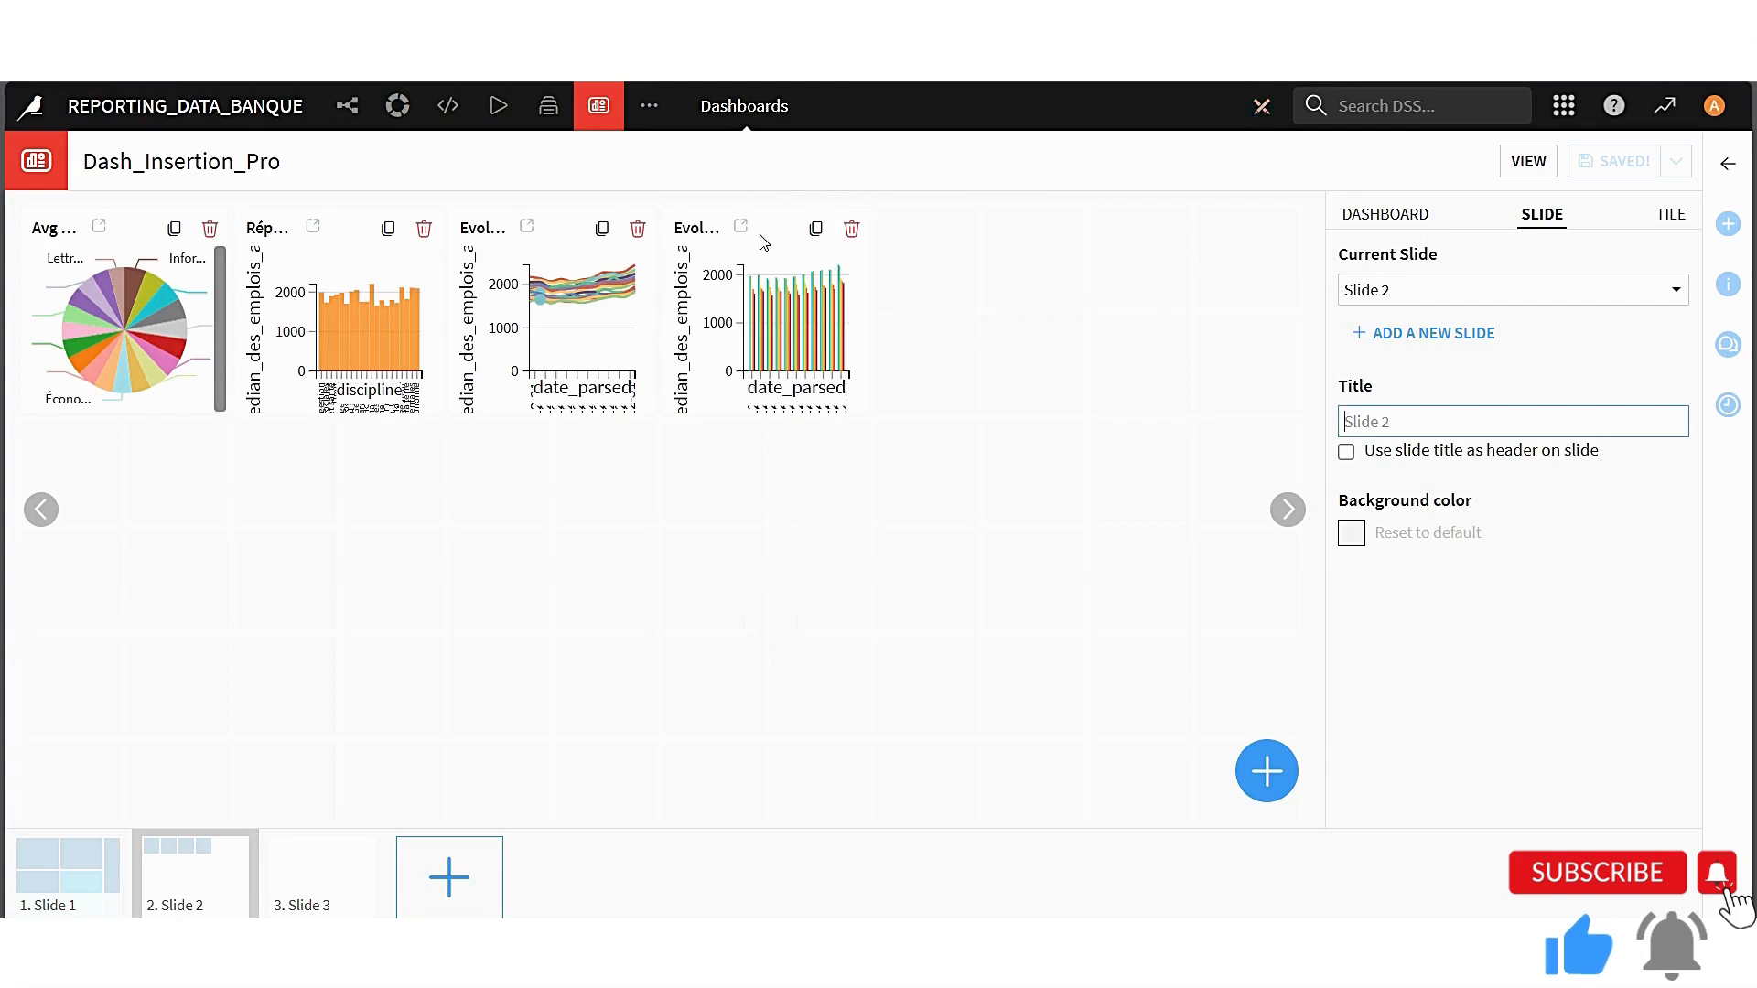
Spread the chart tiles apart on Slide 2 and enlarge the emplois_cadre pie chart in the slide's upper corner
left_click_drag(775, 229, 877, 649)
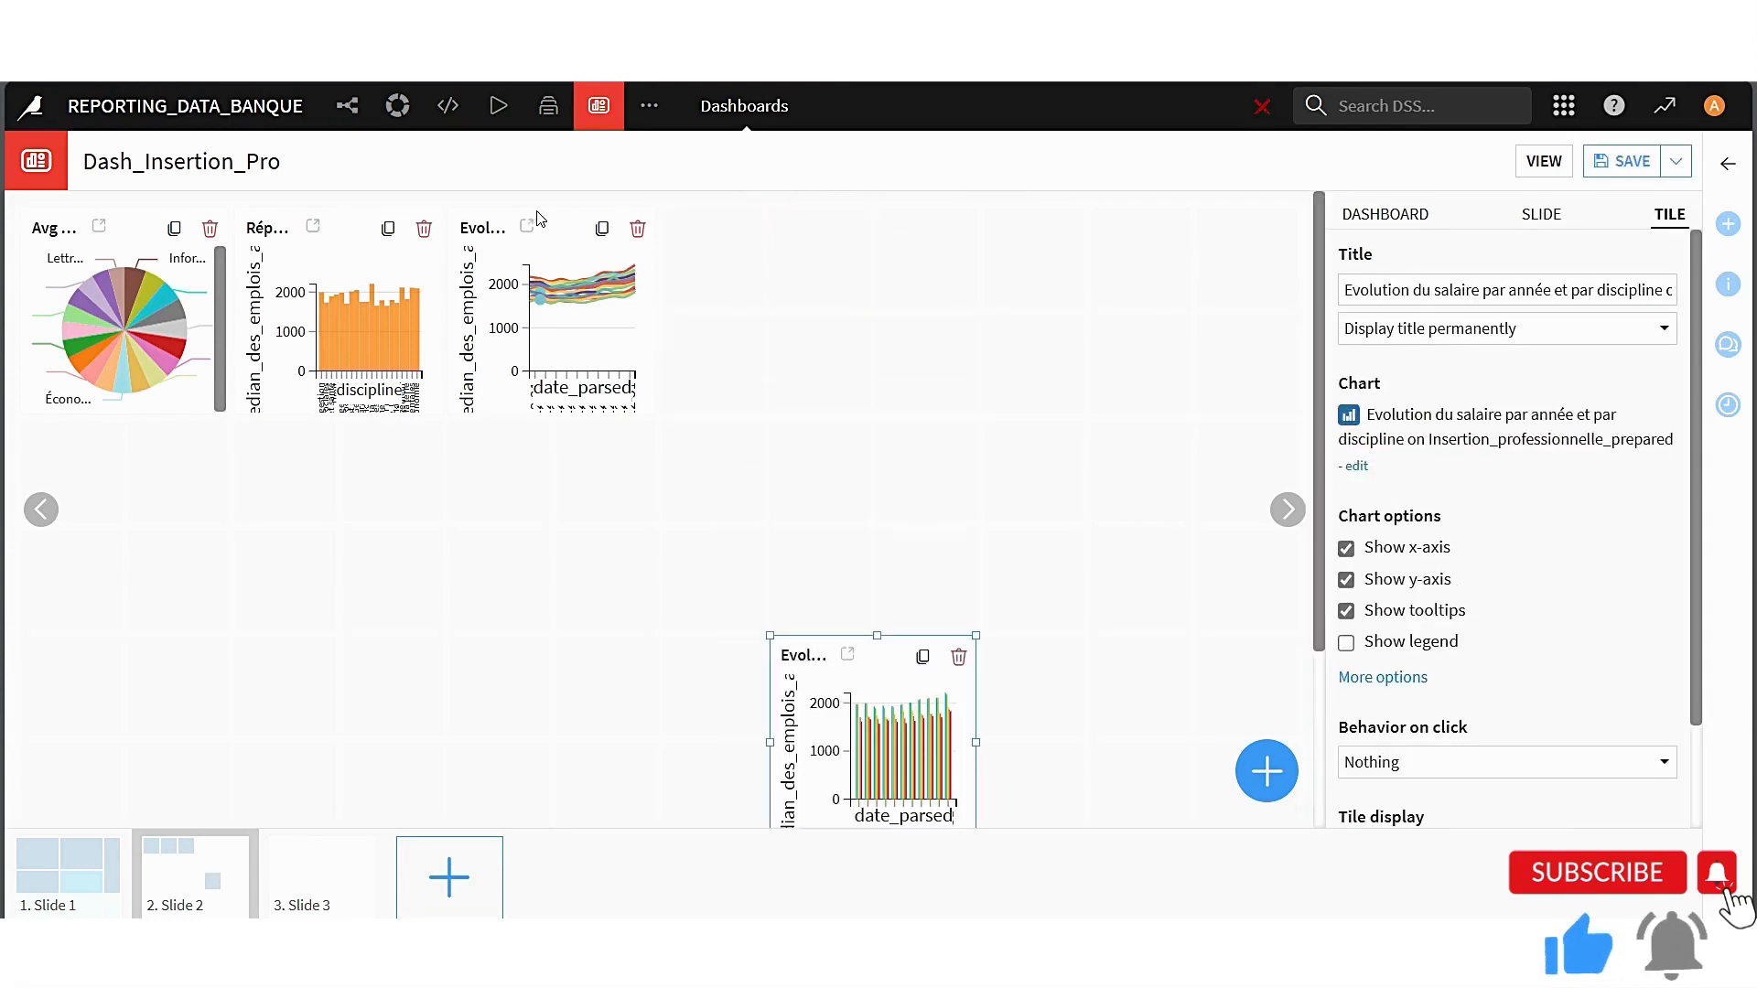
left_click_drag(540, 220, 220, 752)
left_click_drag(274, 226, 562, 234)
left_click(186, 347)
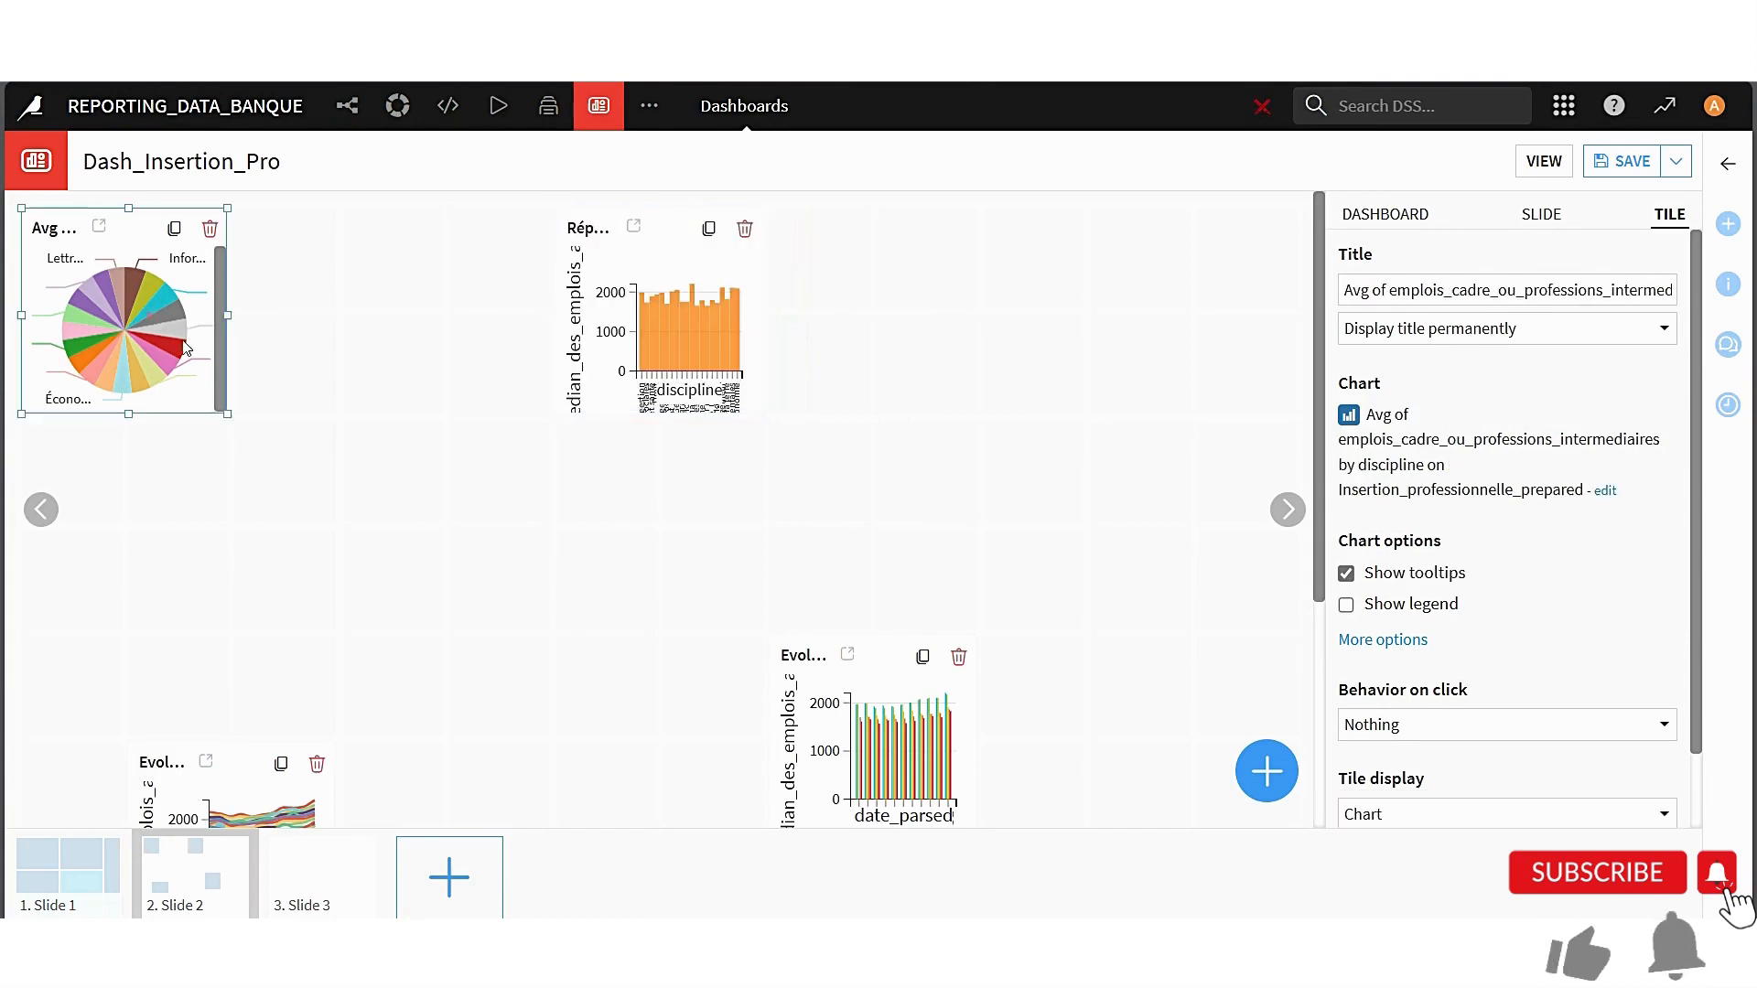
left_click_drag(228, 414, 576, 723)
Lower the grouped-bar salary tile and enlarge the Répartition des Salaires Net Mensuel tile beside the pie chart to match its height
left_click(638, 396)
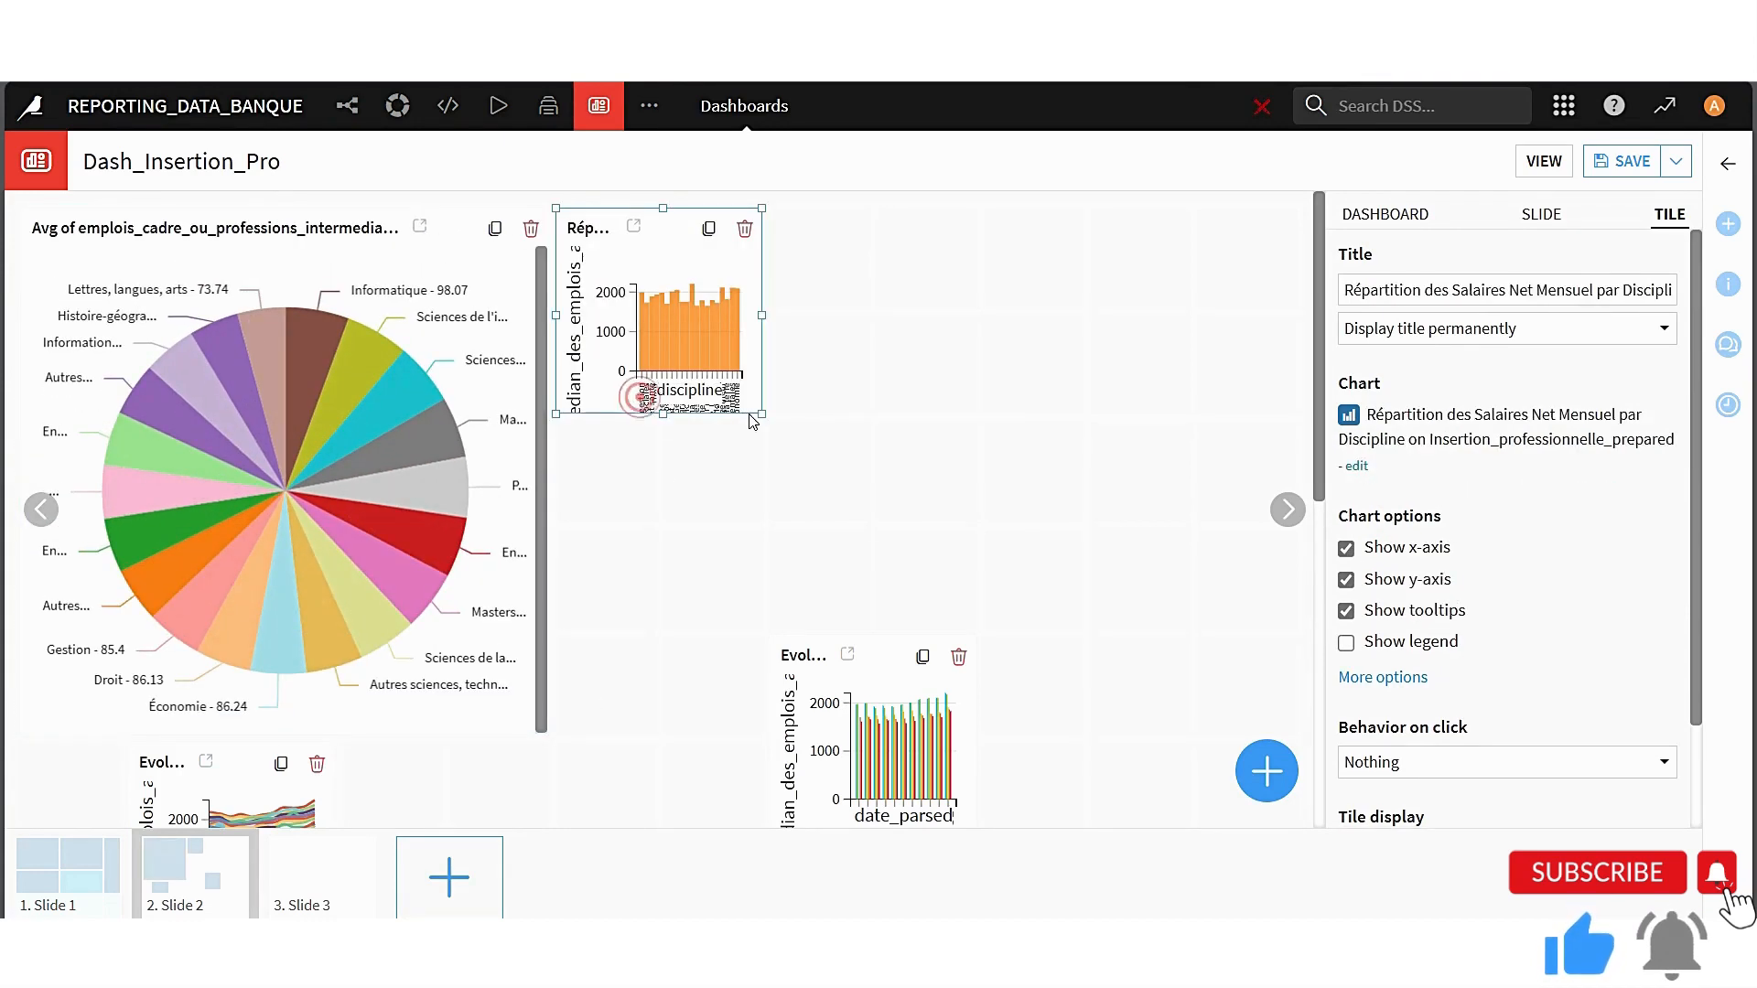
left_click_drag(821, 656, 799, 750)
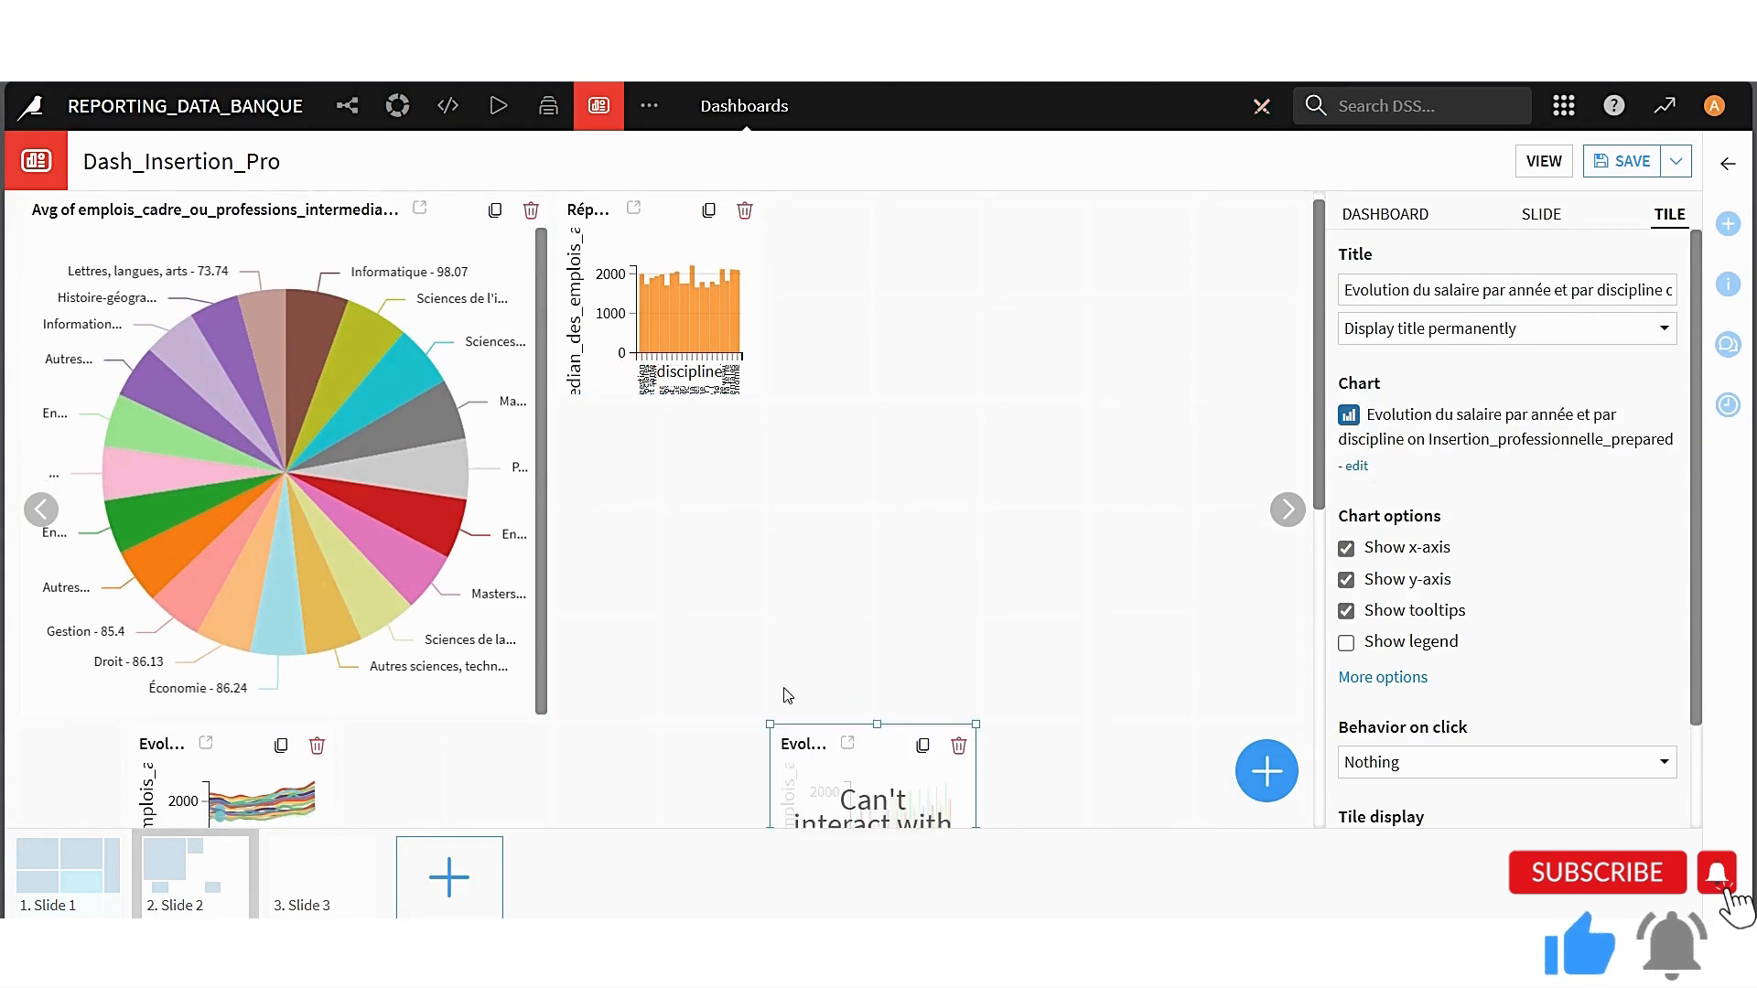
left_click(665, 346)
left_click_drag(764, 402, 1026, 739)
Enlarge the Evolution du salaire line chart beneath the pie chart to the same width as the pie chart
scroll(395, 529, "down", 2)
left_click(168, 594)
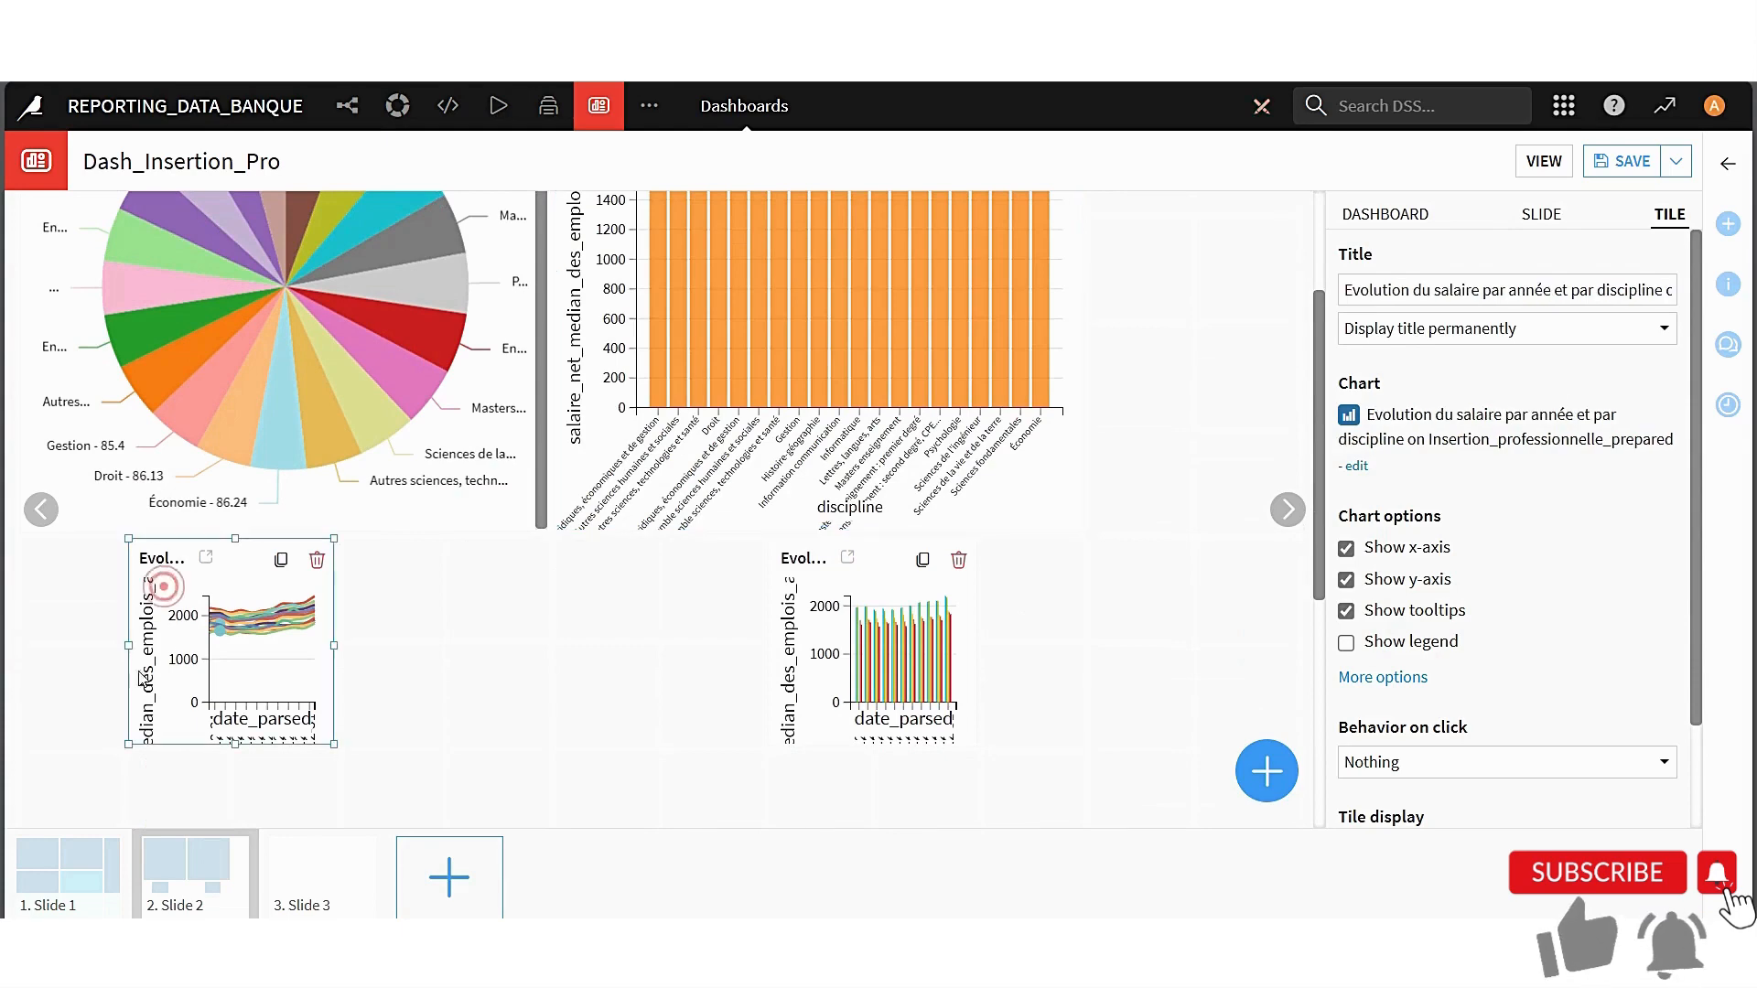
scroll(156, 582, "down", 2)
left_click_drag(125, 557, 42, 774)
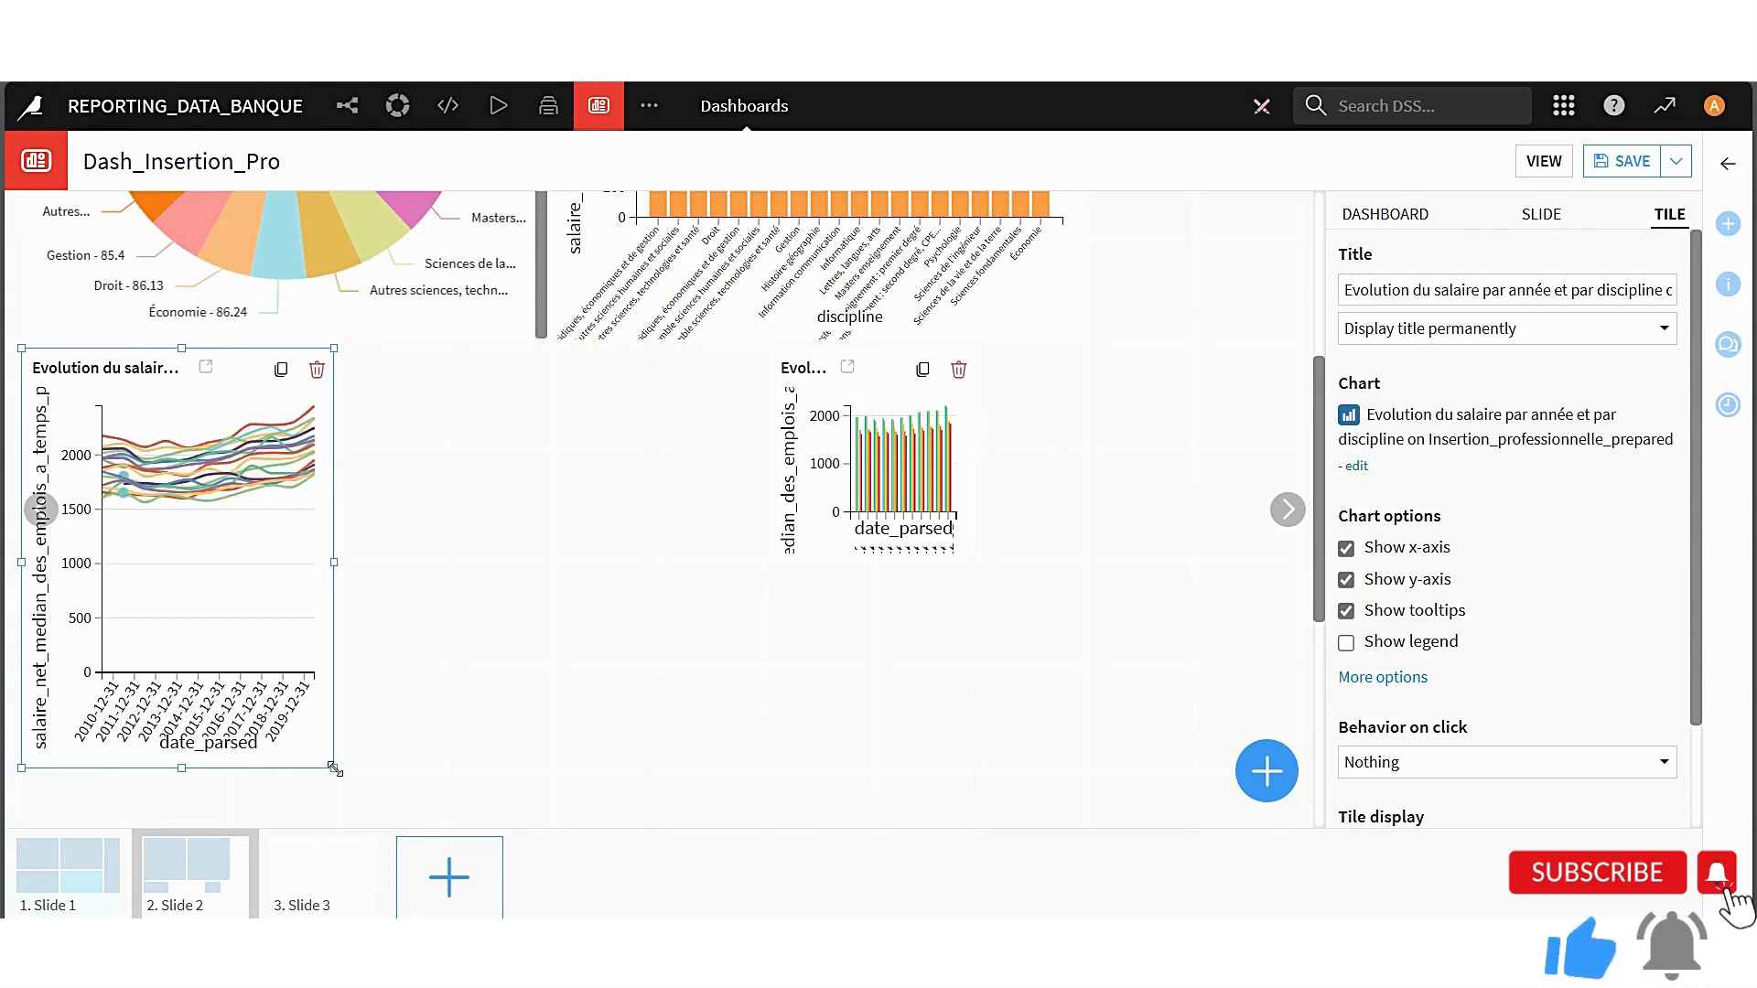
left_click_drag(335, 770, 545, 824)
Enlarge the Evolution du salaire grouped-bar chart to fill the space beneath the Répartition des Salaires chart and deselect it
left_click(812, 516)
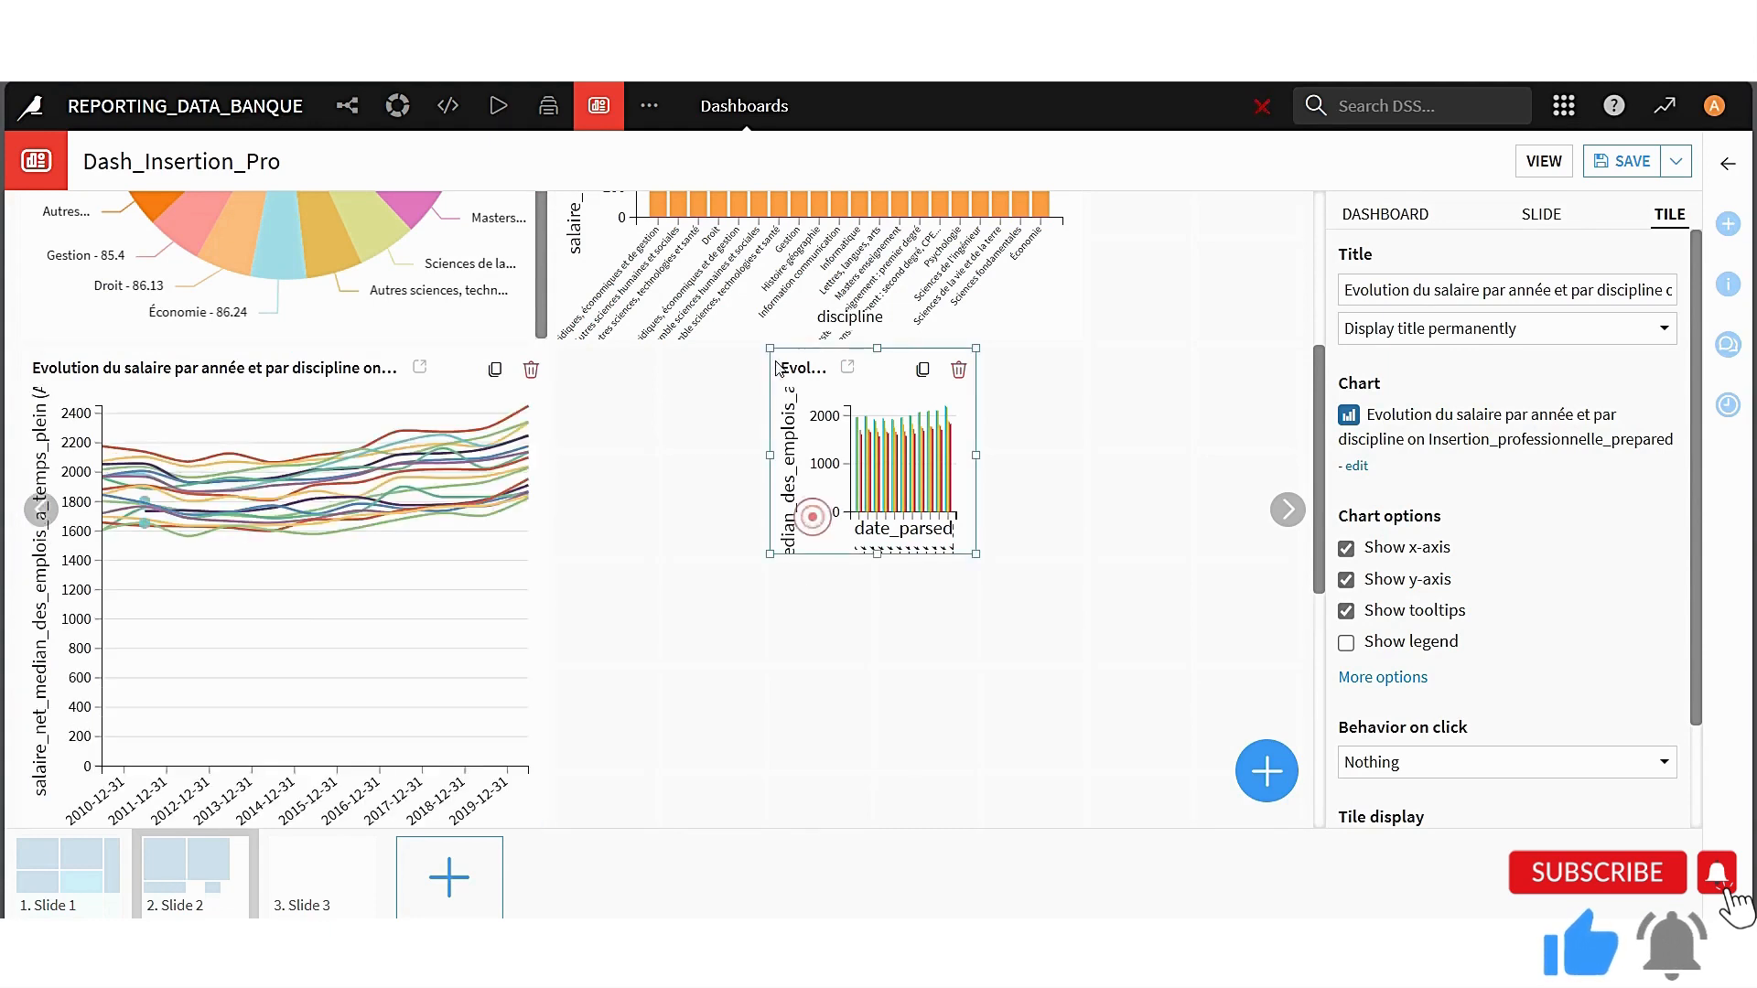
left_click_drag(771, 455, 560, 455)
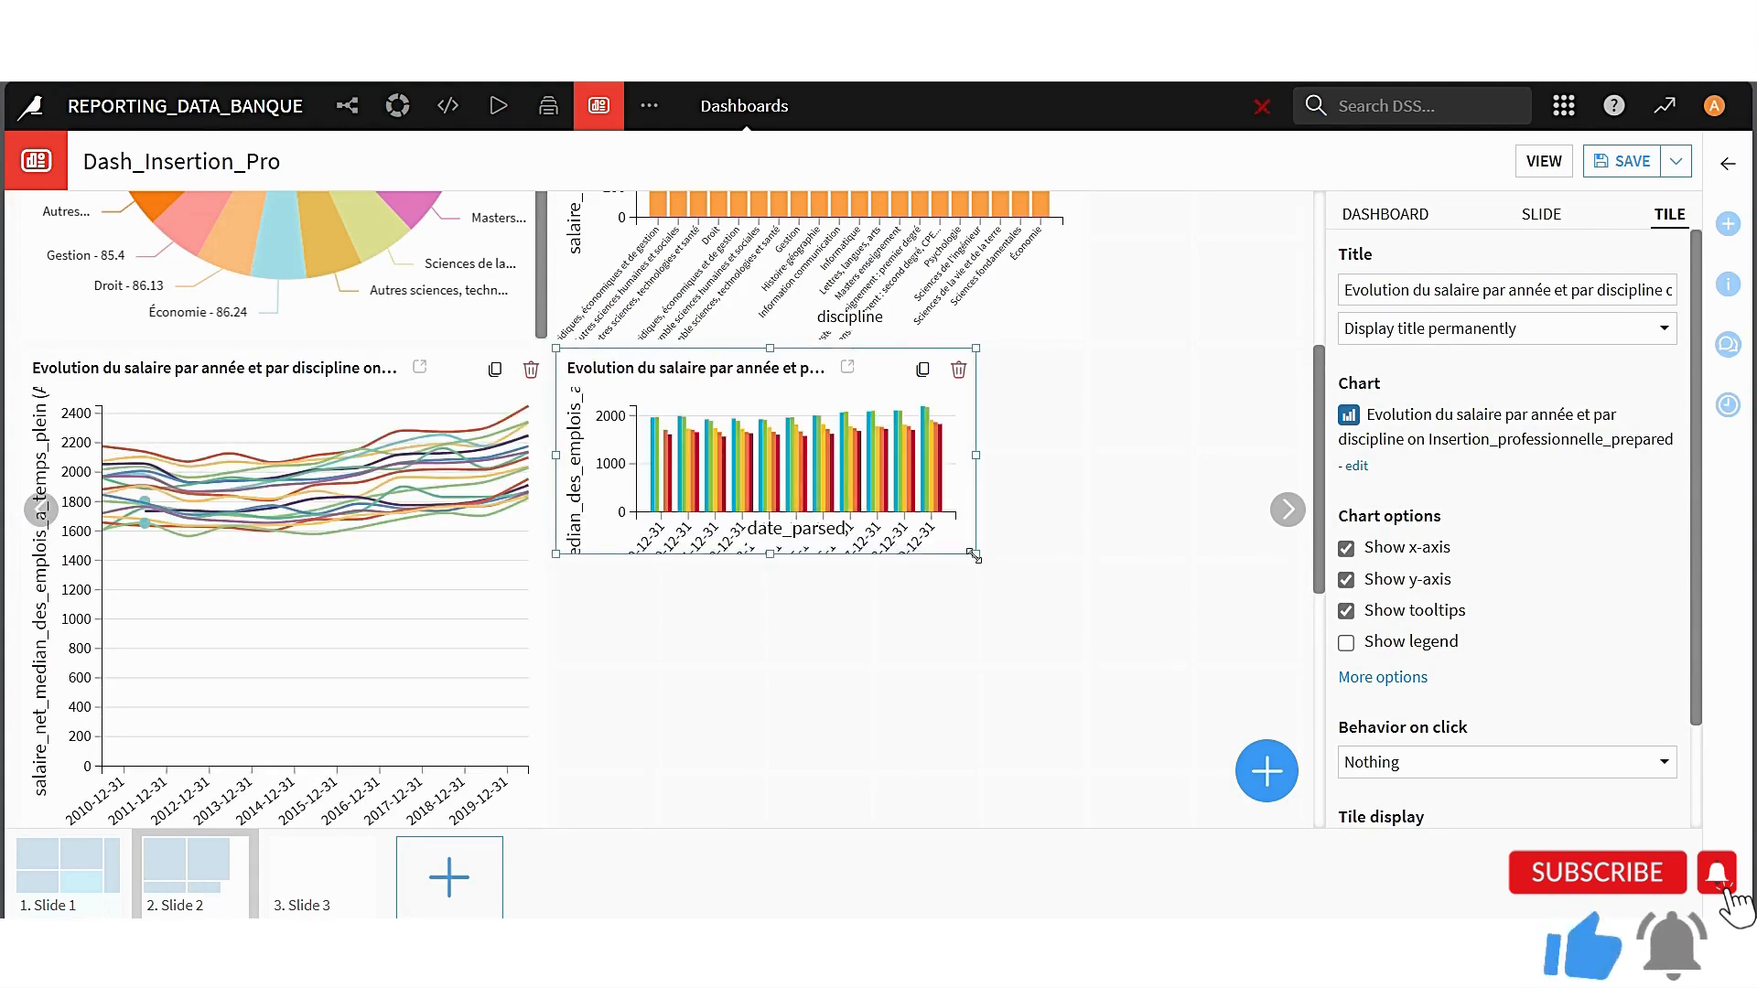
left_click_drag(973, 554, 1113, 839)
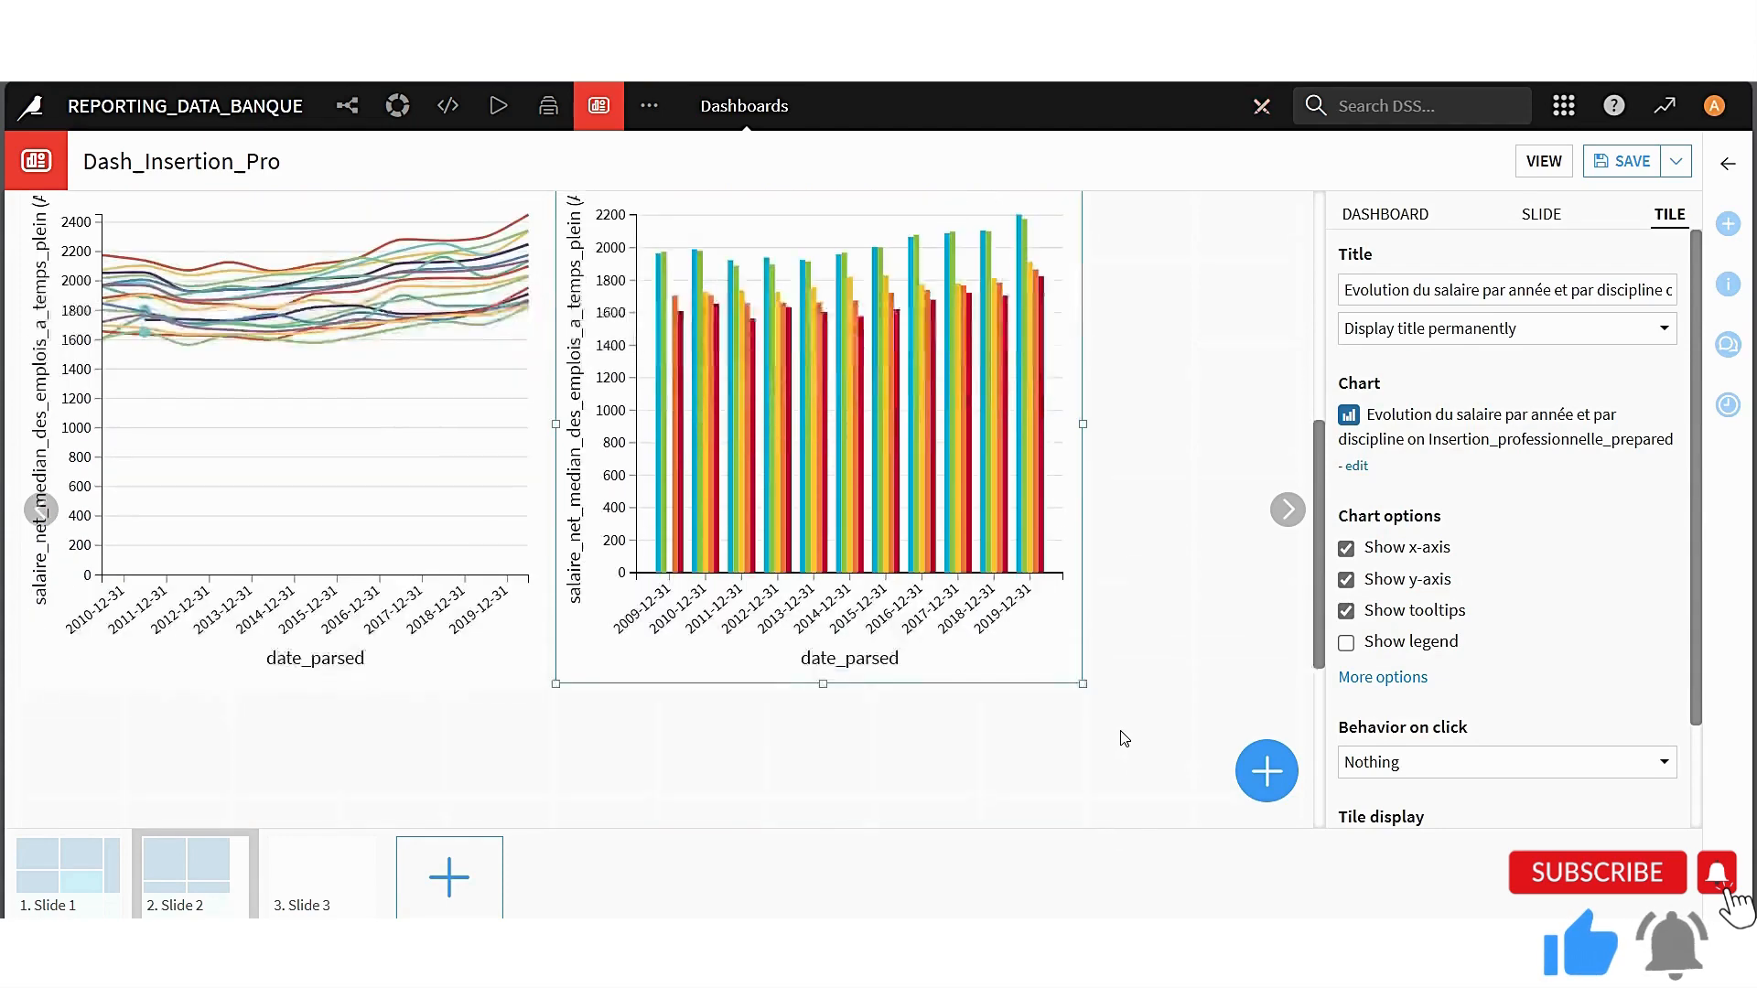
left_click(1191, 514)
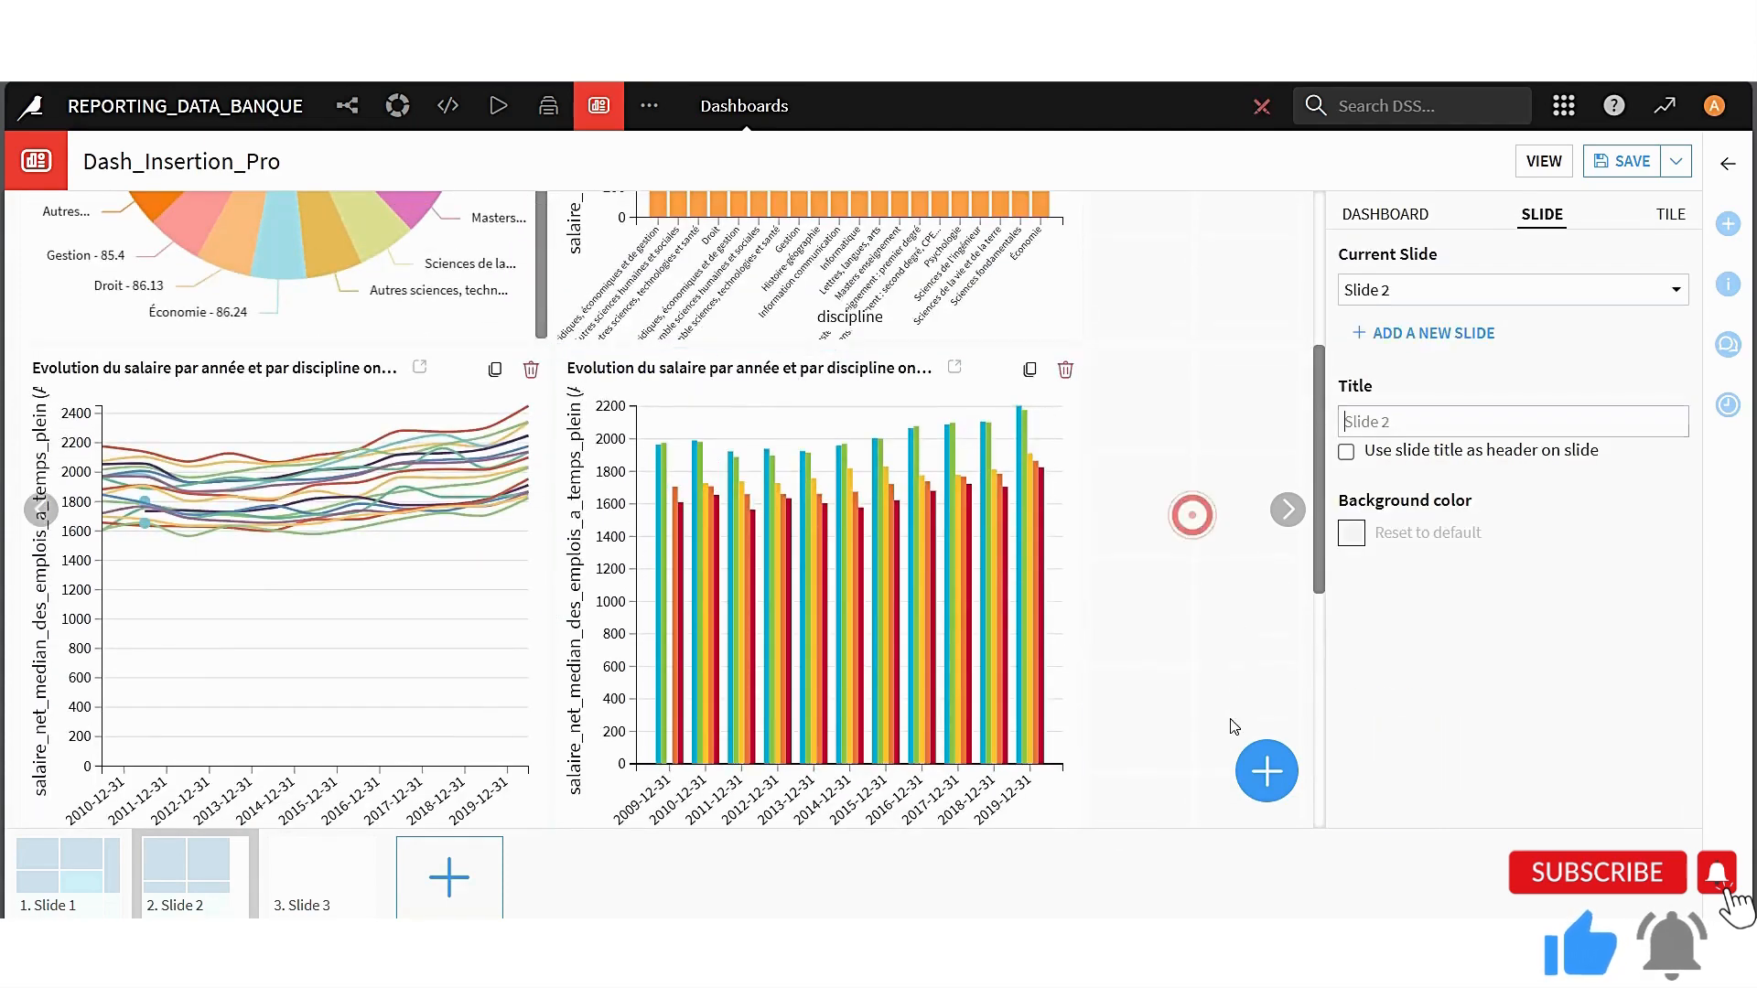
Start adding filters to Slide 2 with Insertion_professionnelle_prepared as the source dataset
left_click(1266, 768)
left_click(610, 553)
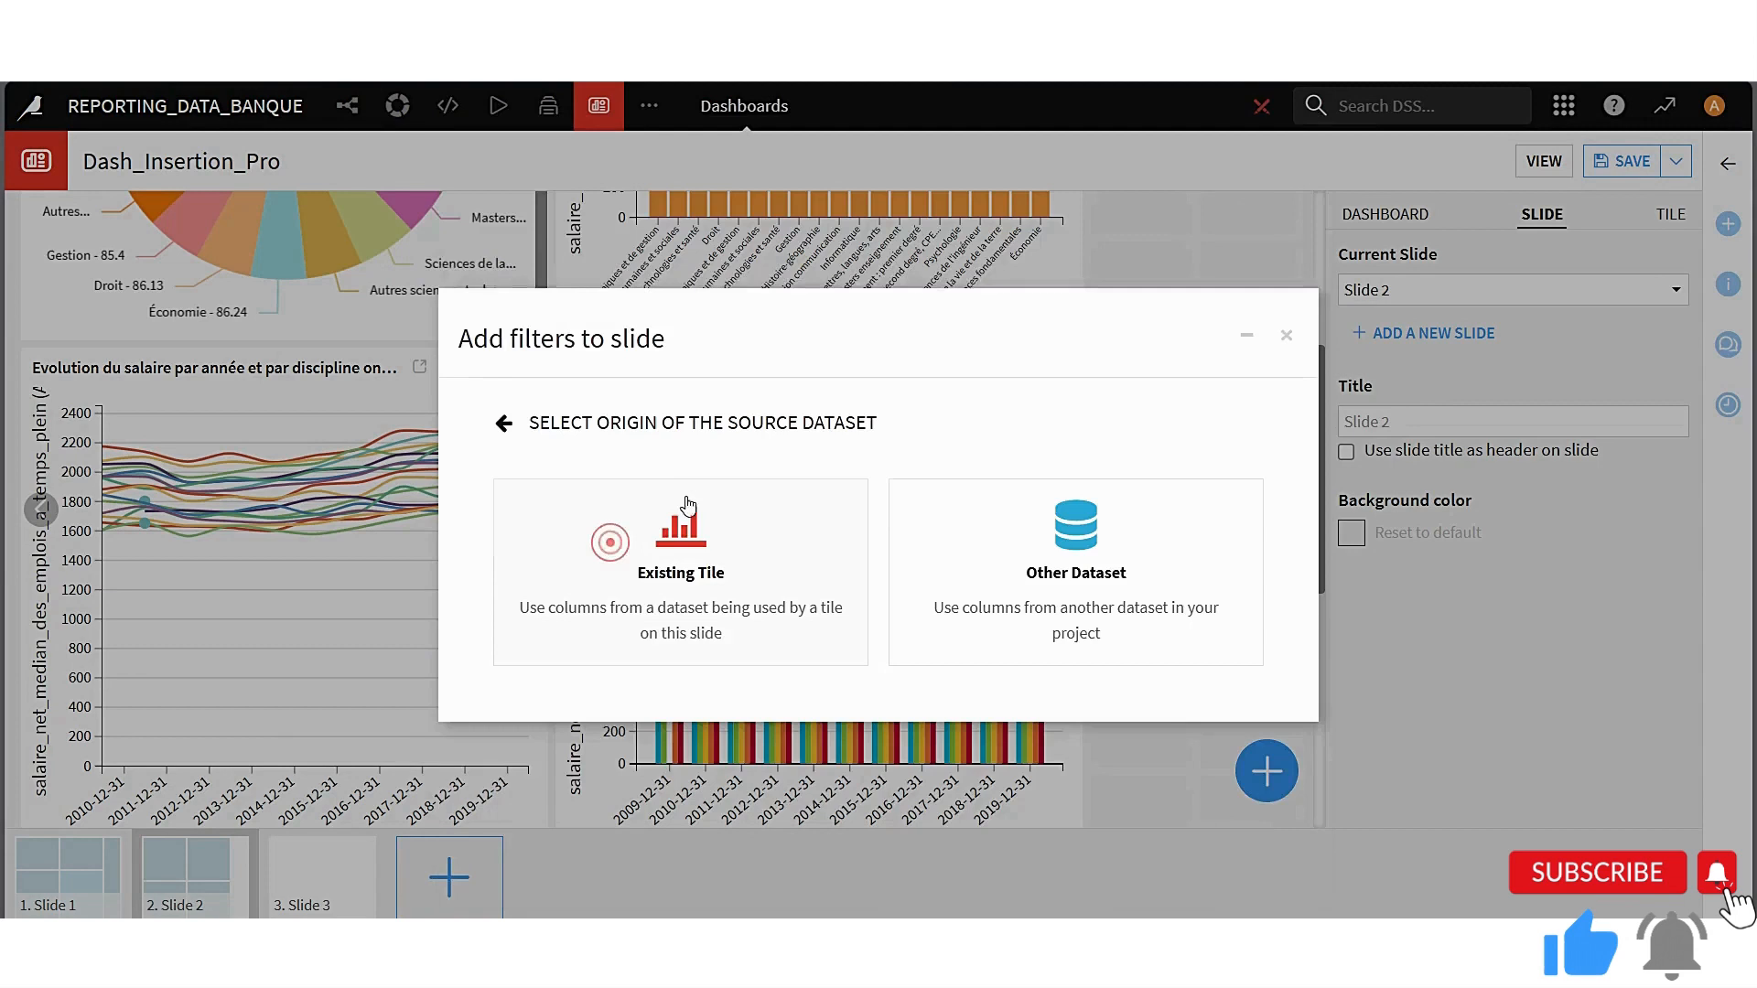
left_click(1106, 565)
left_click(936, 551)
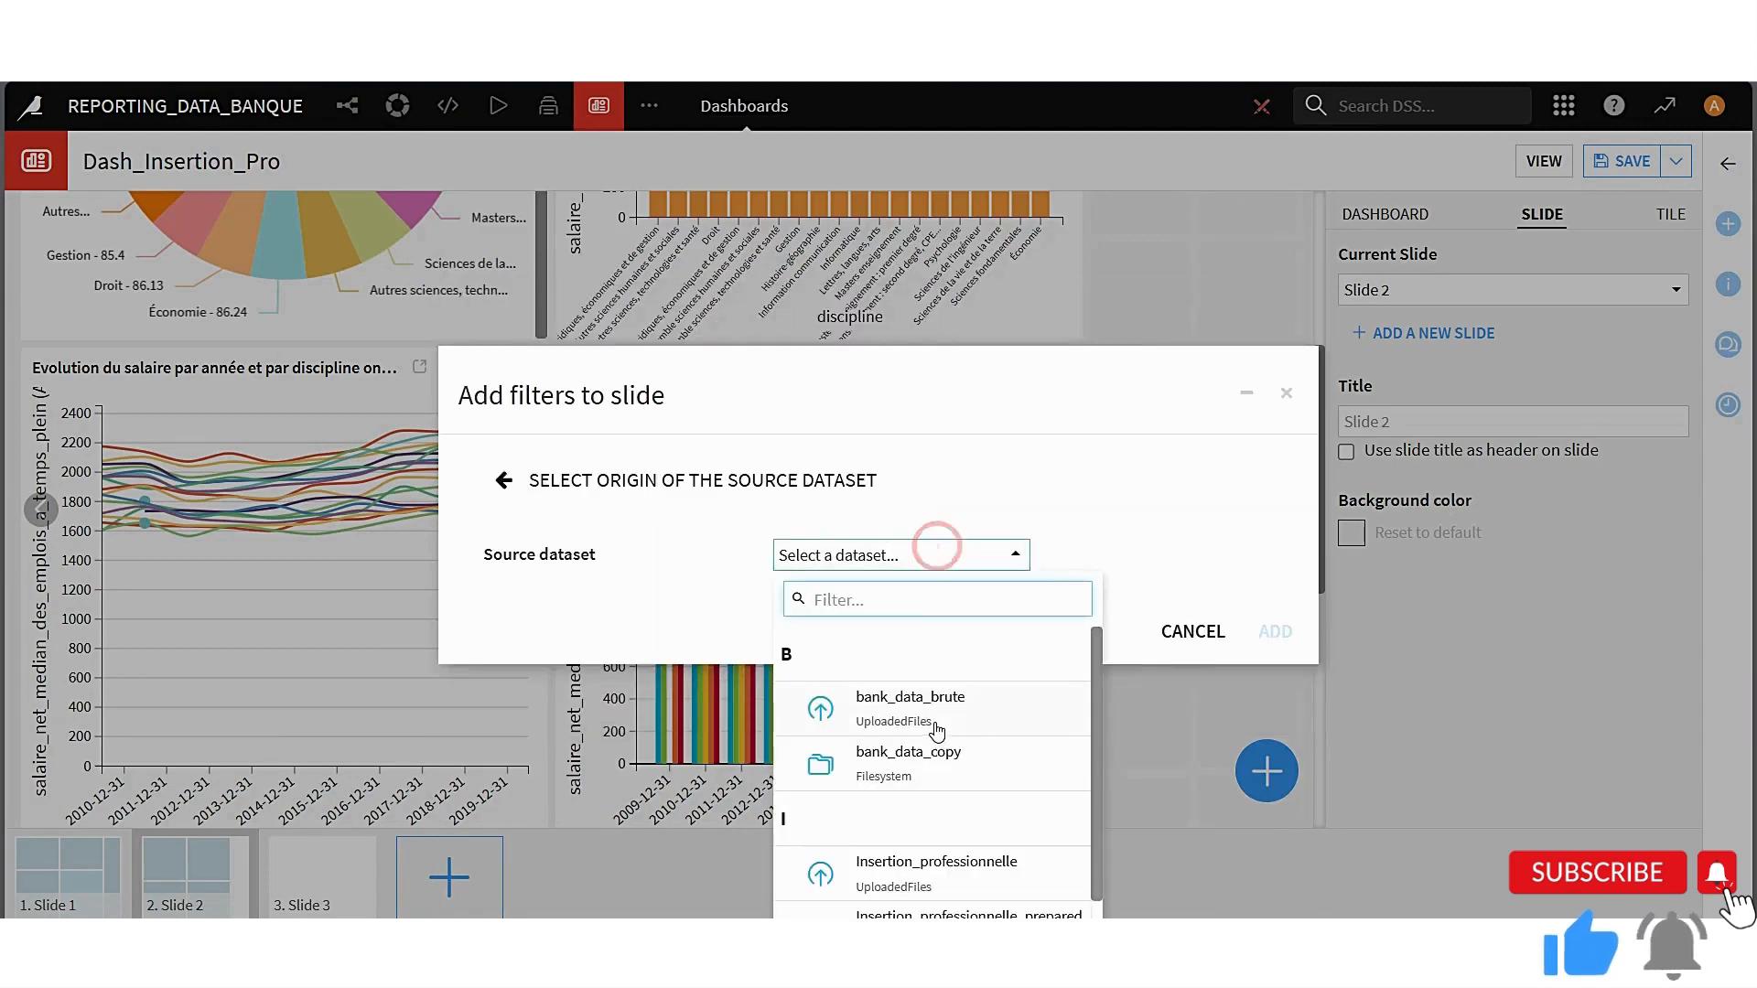
left_click(1027, 913)
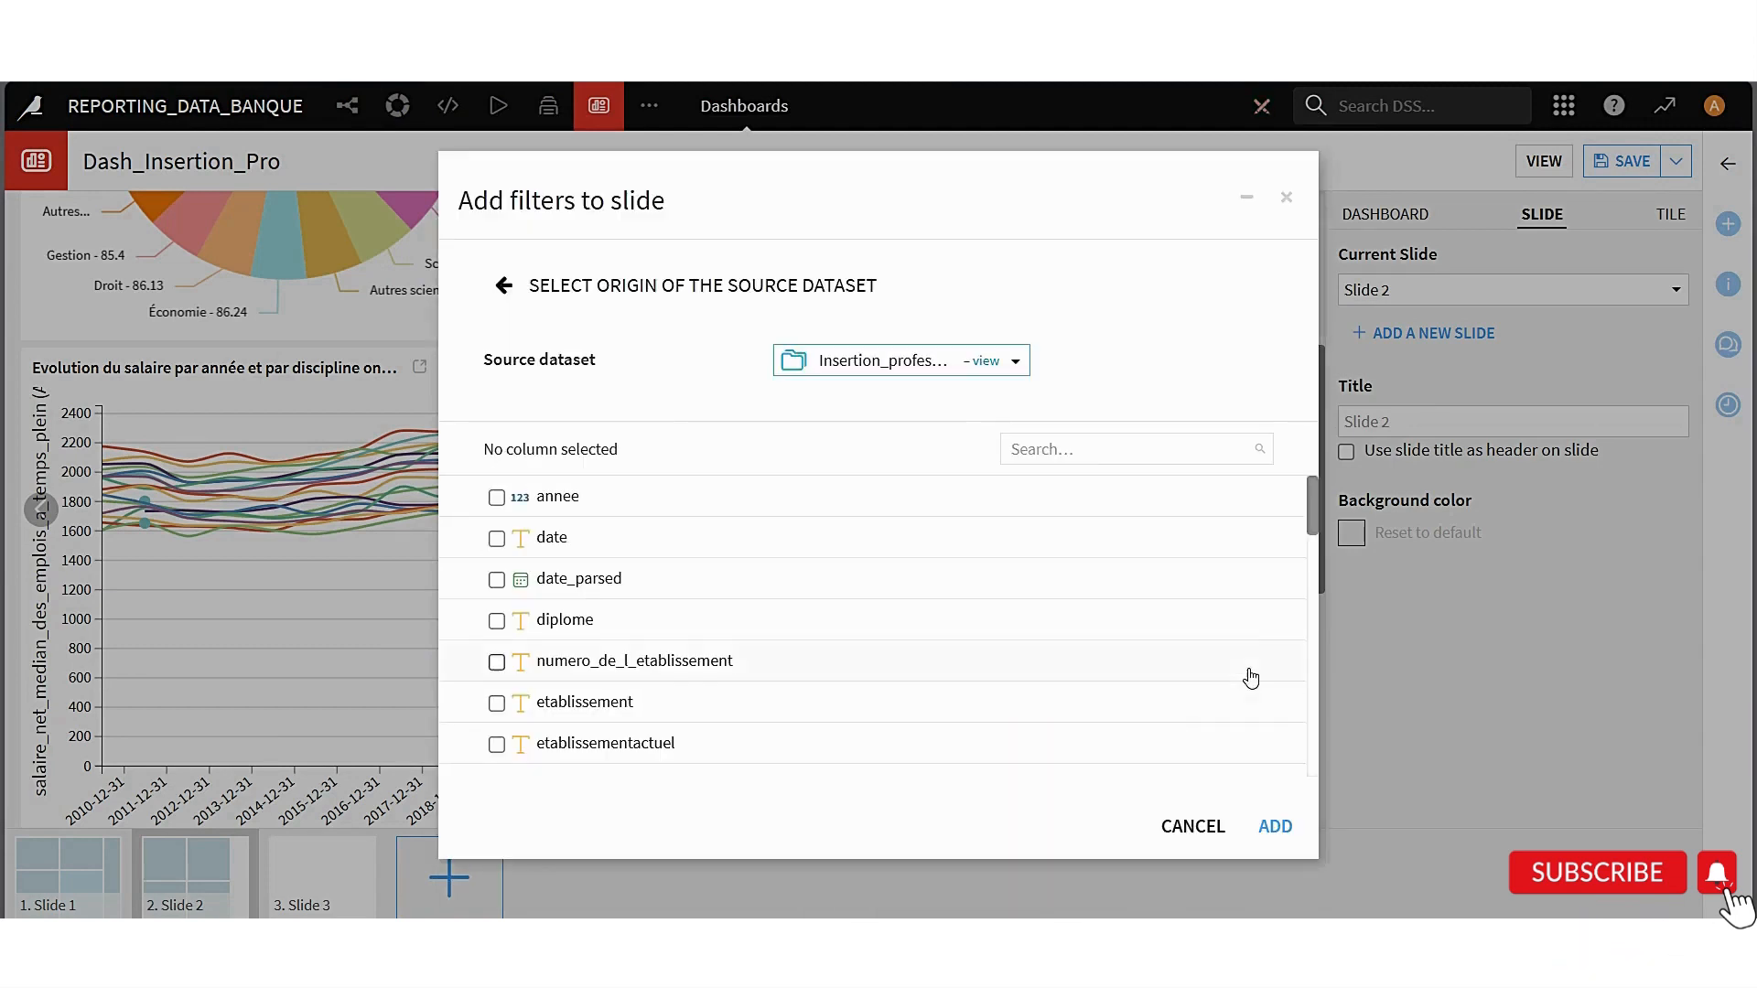
Add filters on date_parsed, diplome, etablissement, academie, domaine and discipline to the slide
left_click(496, 579)
left_click(496, 620)
left_click(496, 702)
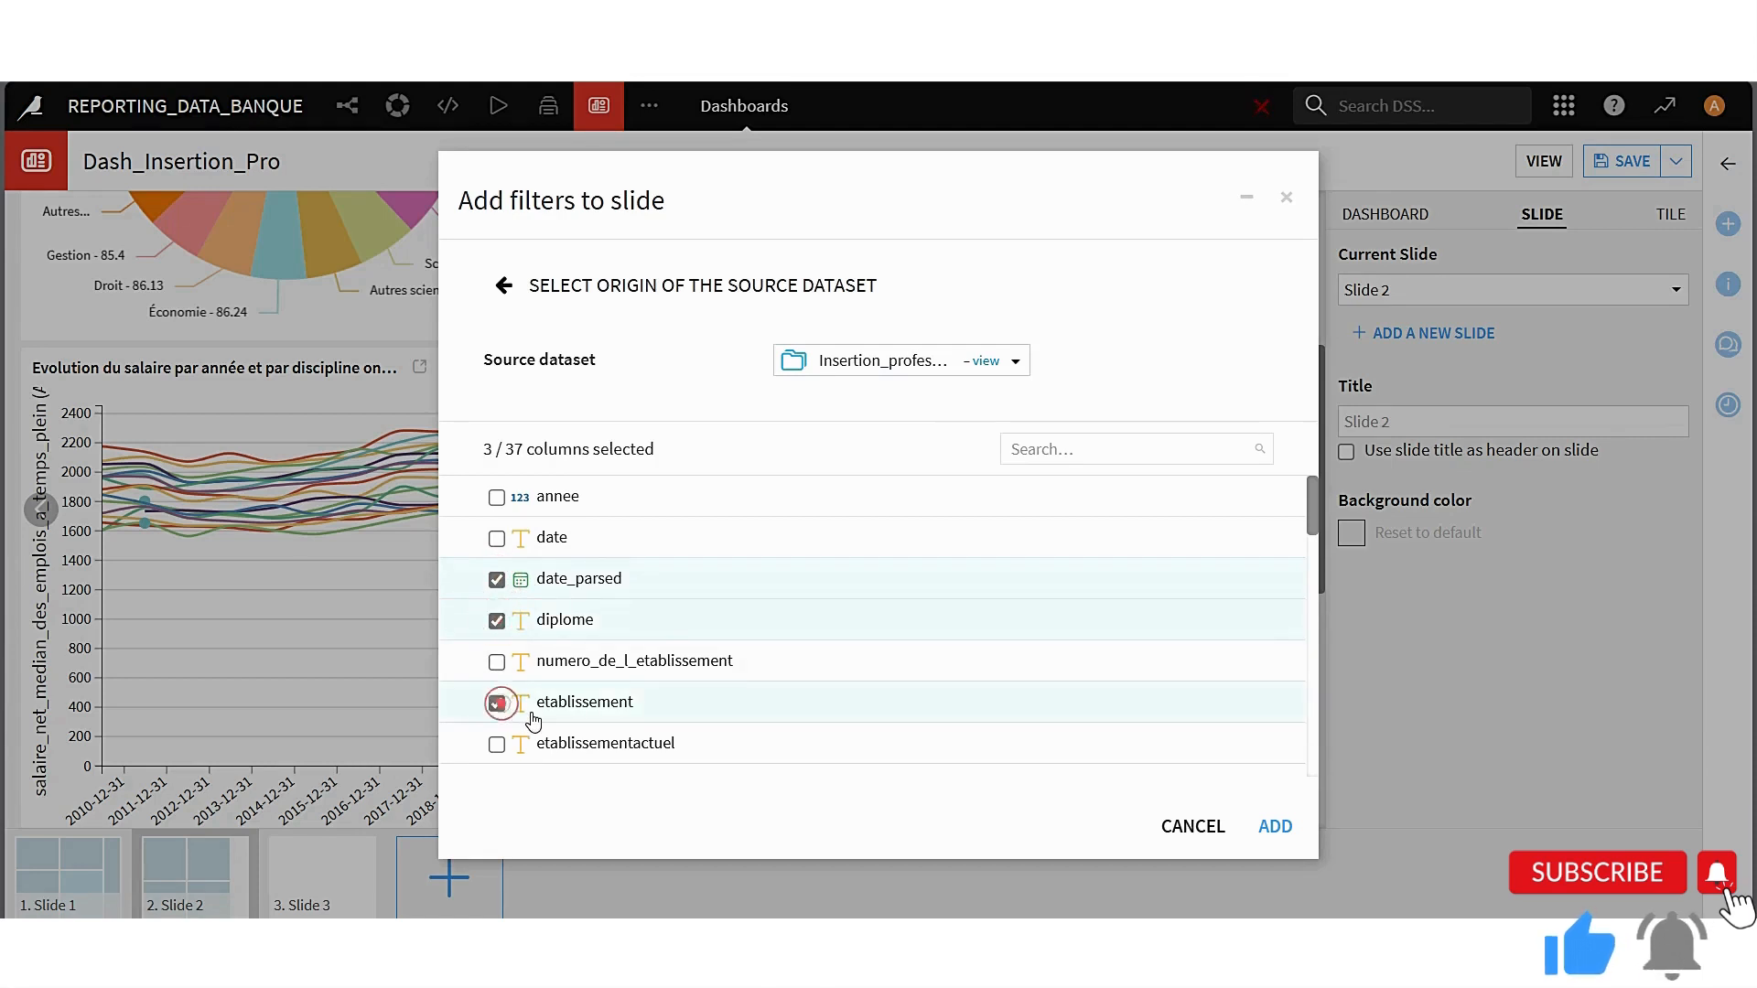
scroll(516, 700, "down", 3)
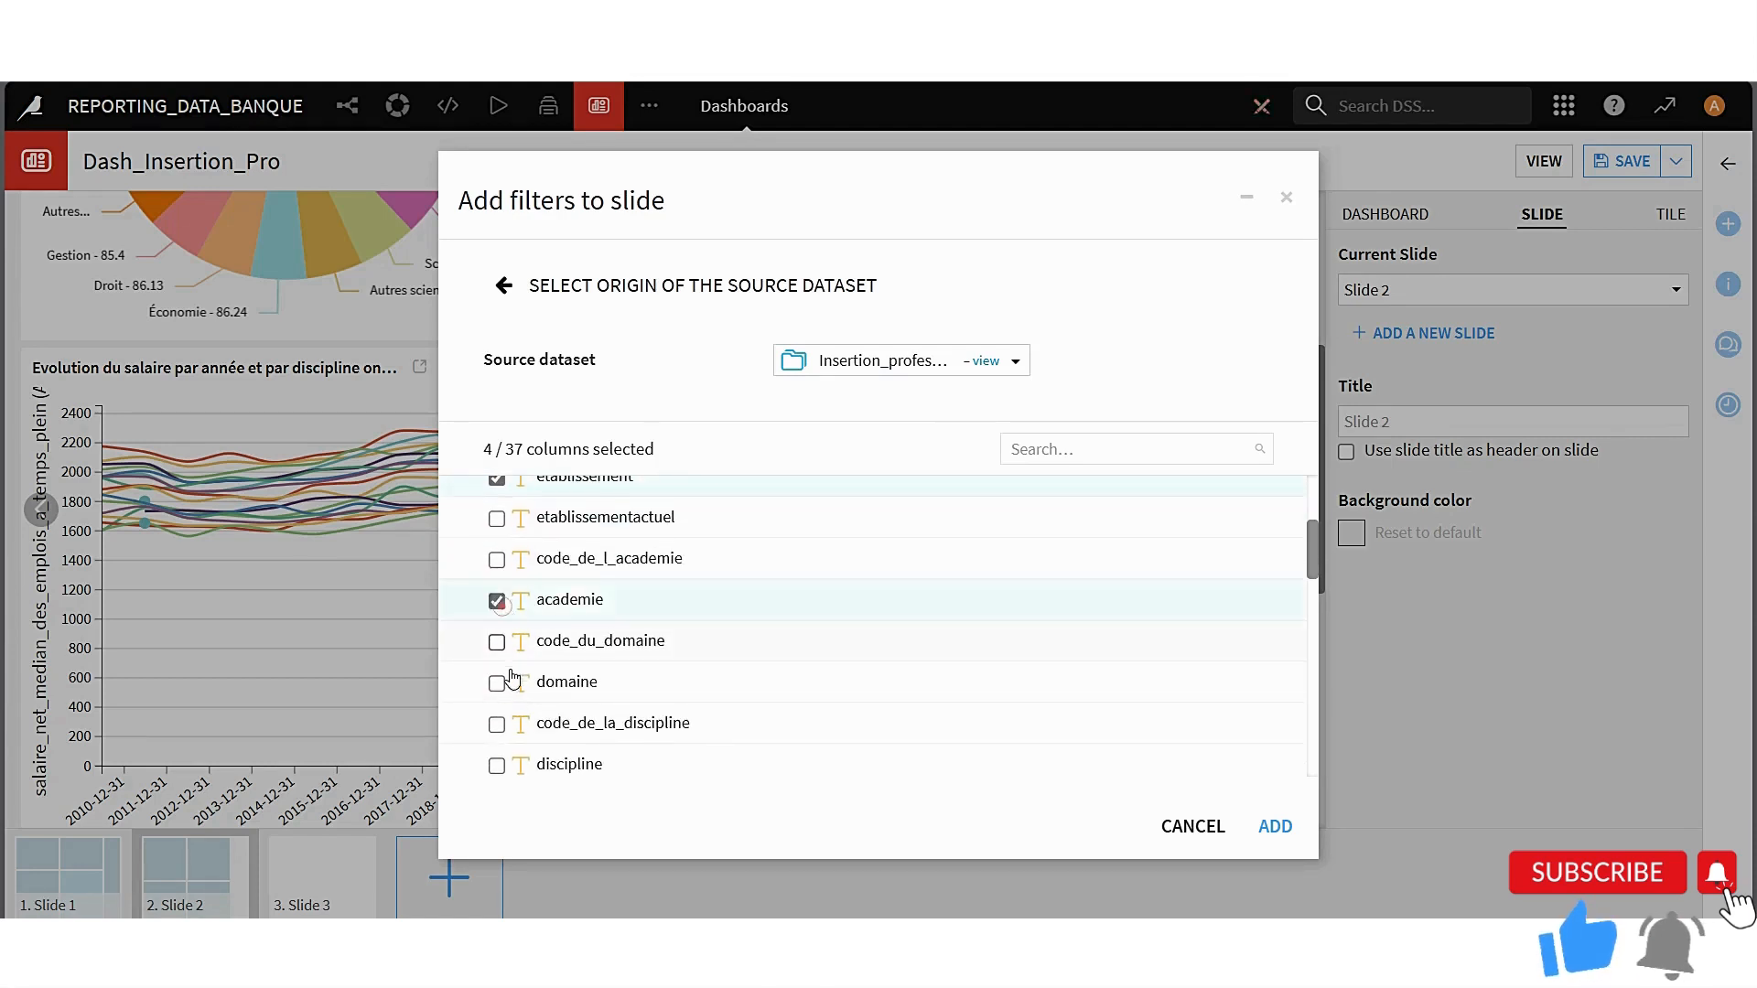
left_click(496, 682)
left_click(496, 765)
scroll(585, 732, "down", 3)
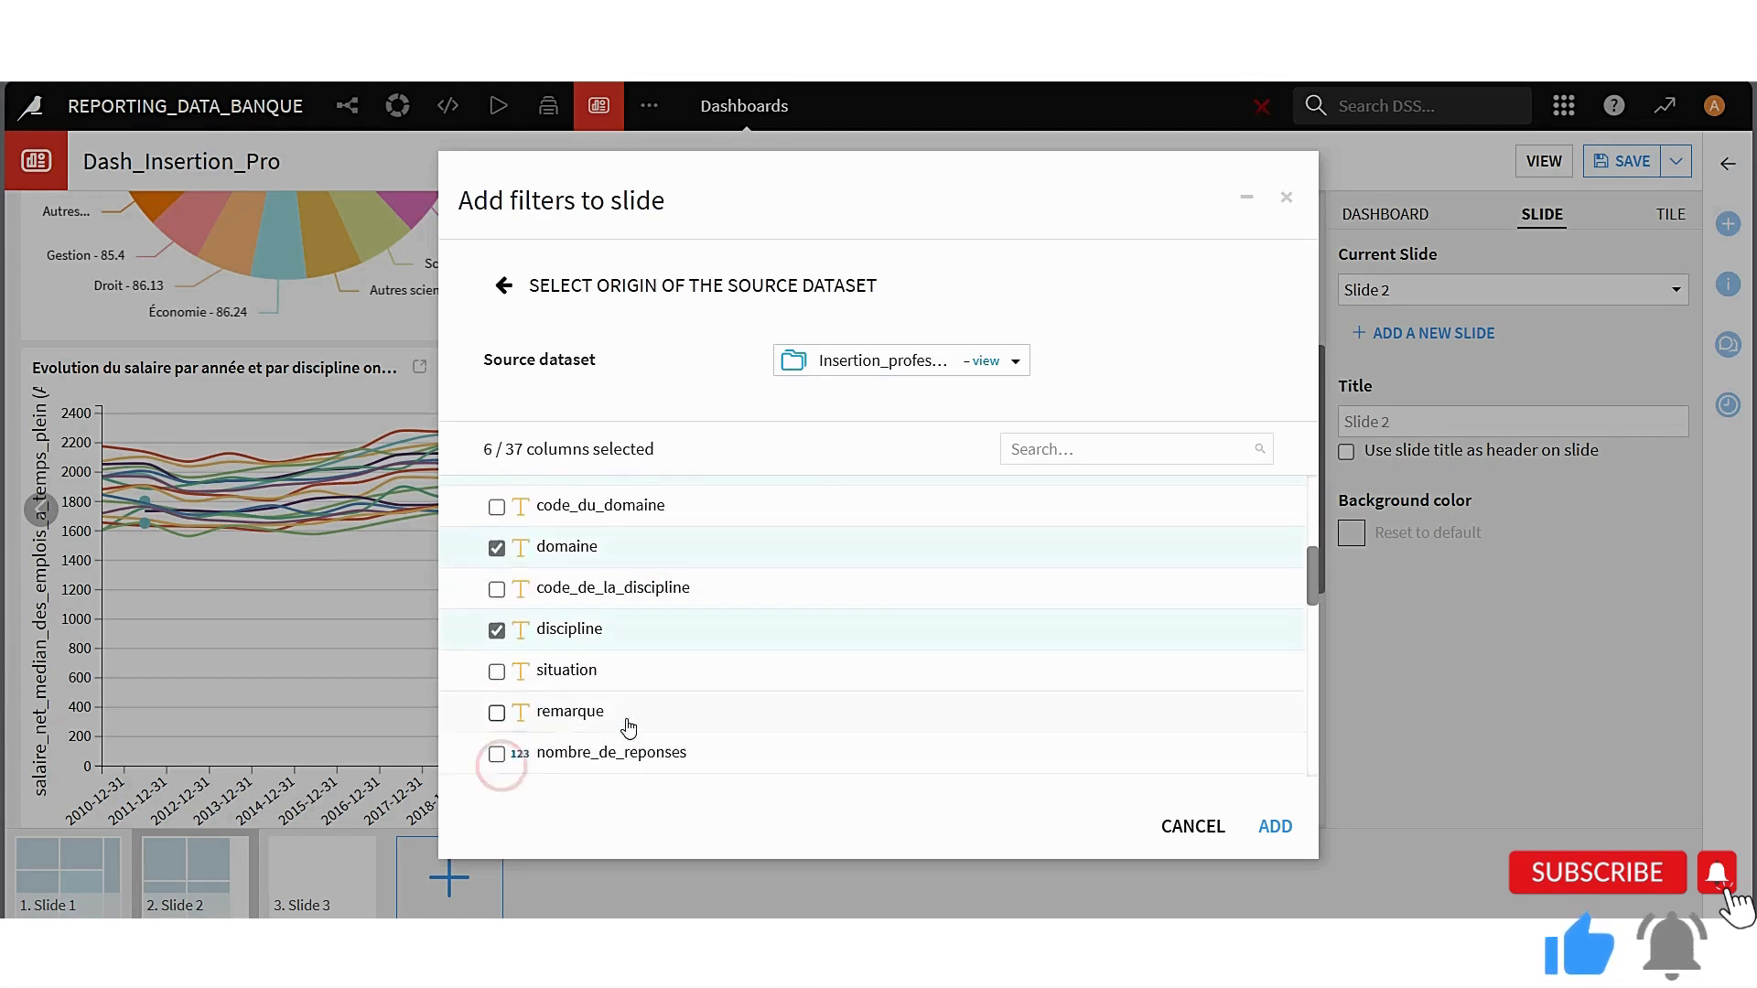
left_click(1278, 828)
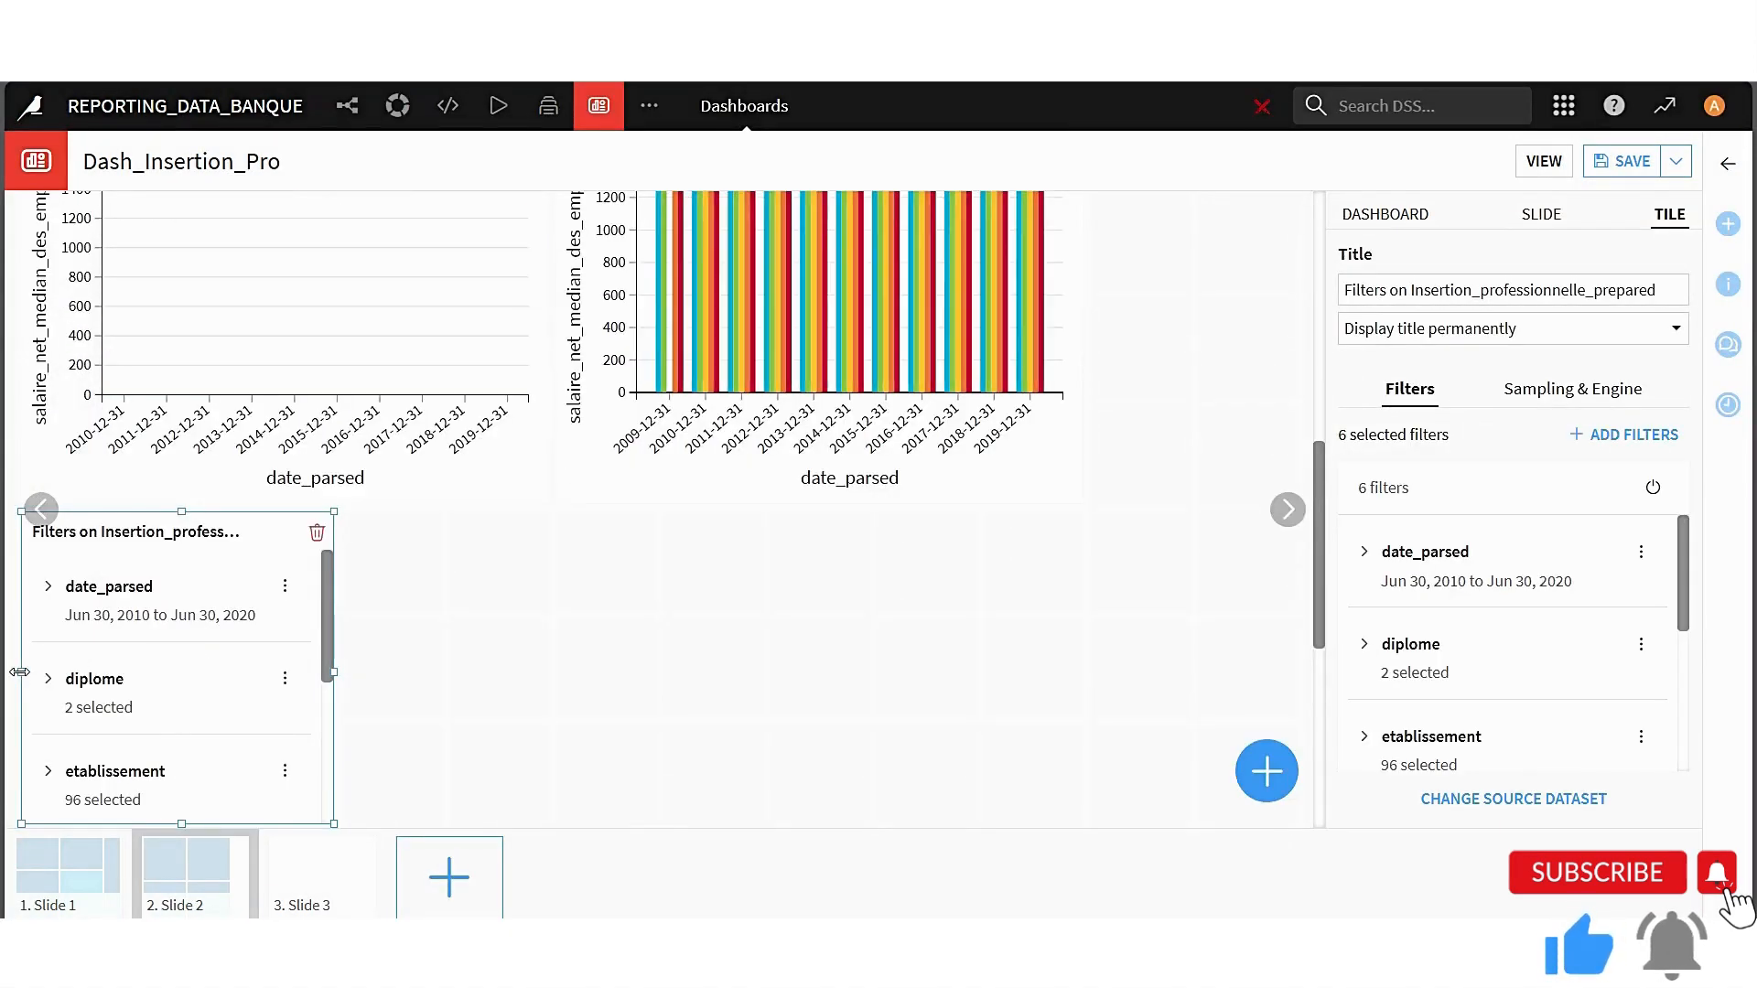
Narrow the filter tile, place it beside the charts stretched up to the slide's top edge, and save the dashboard
left_click_drag(21, 673, 129, 674)
left_click_drag(187, 552, 1200, 224)
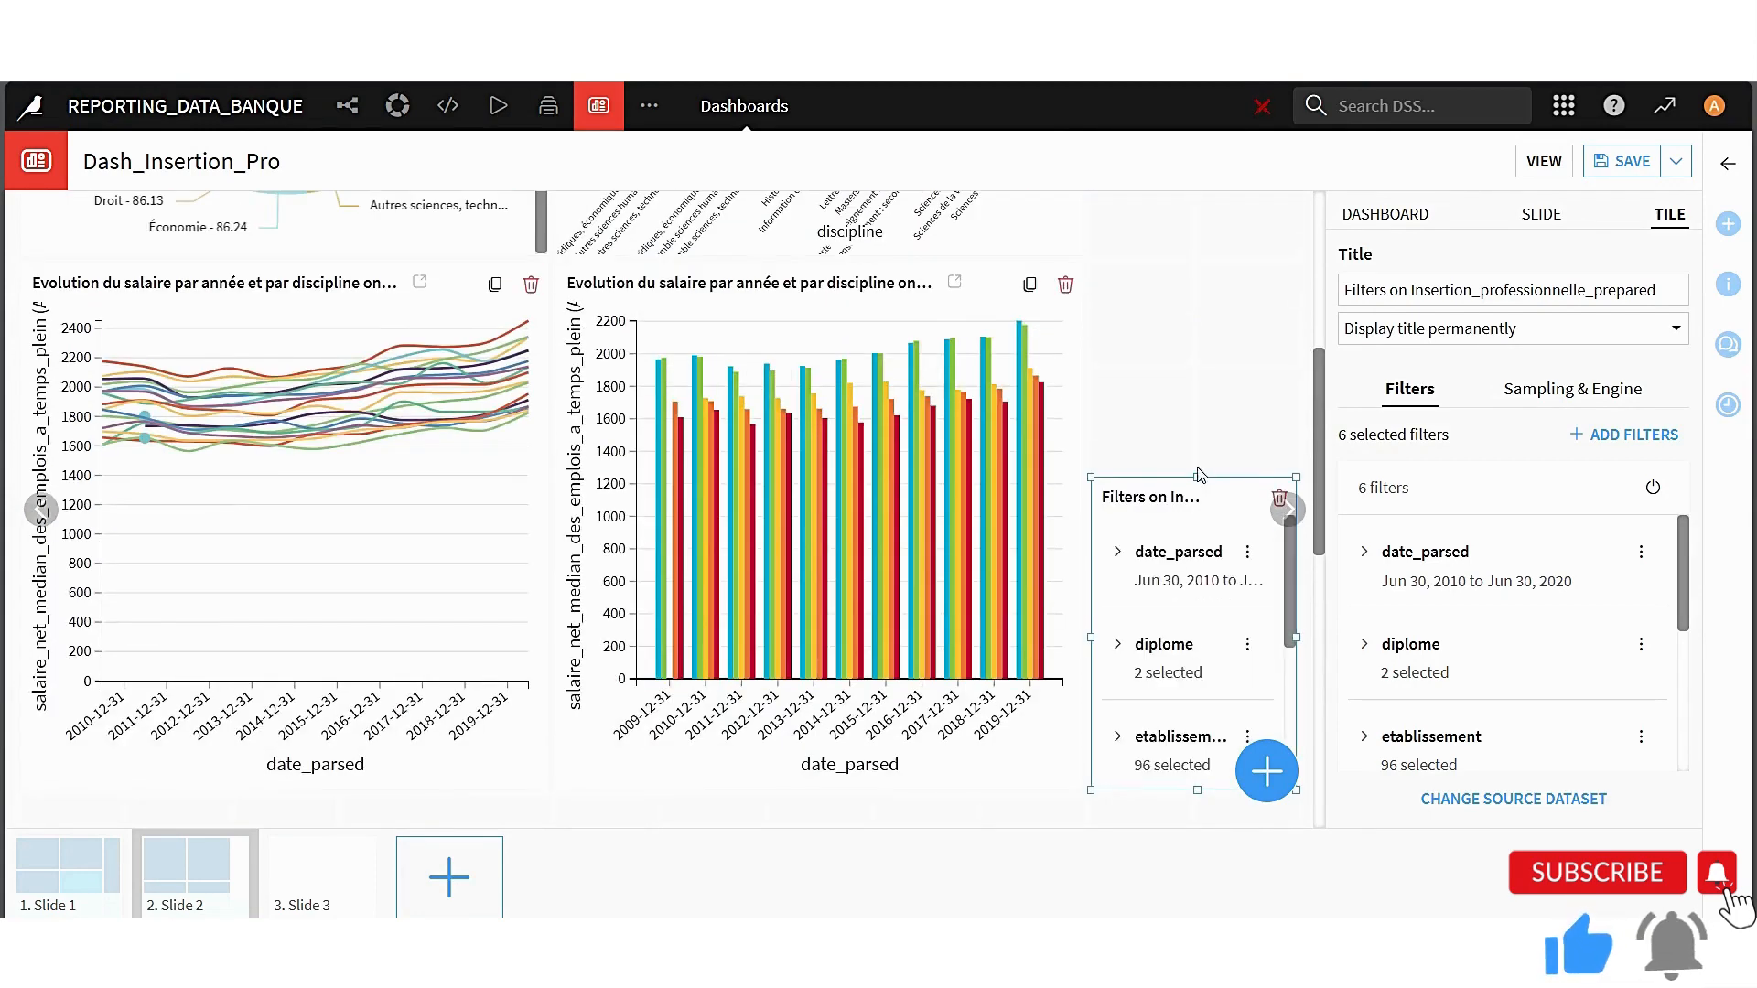
left_click_drag(1198, 441, 1176, 188)
scroll(1190, 423, "up", 2)
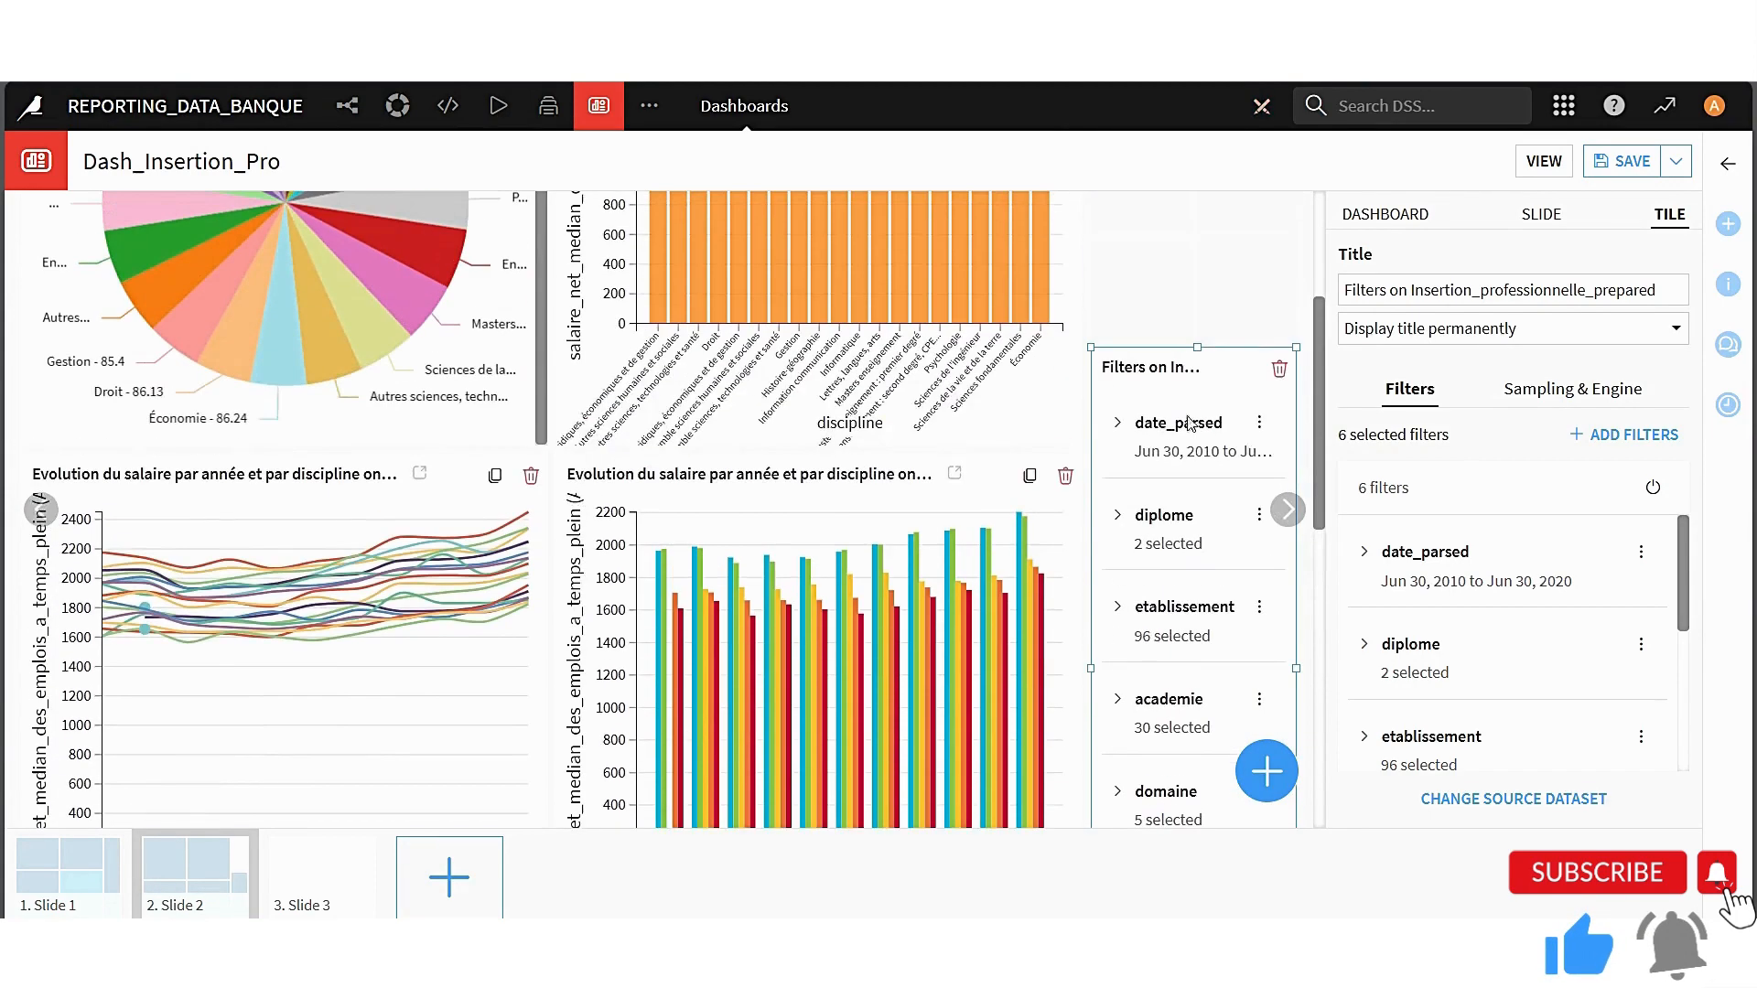
left_click_drag(1196, 344, 1178, 165)
scroll(1181, 380, "up", 3)
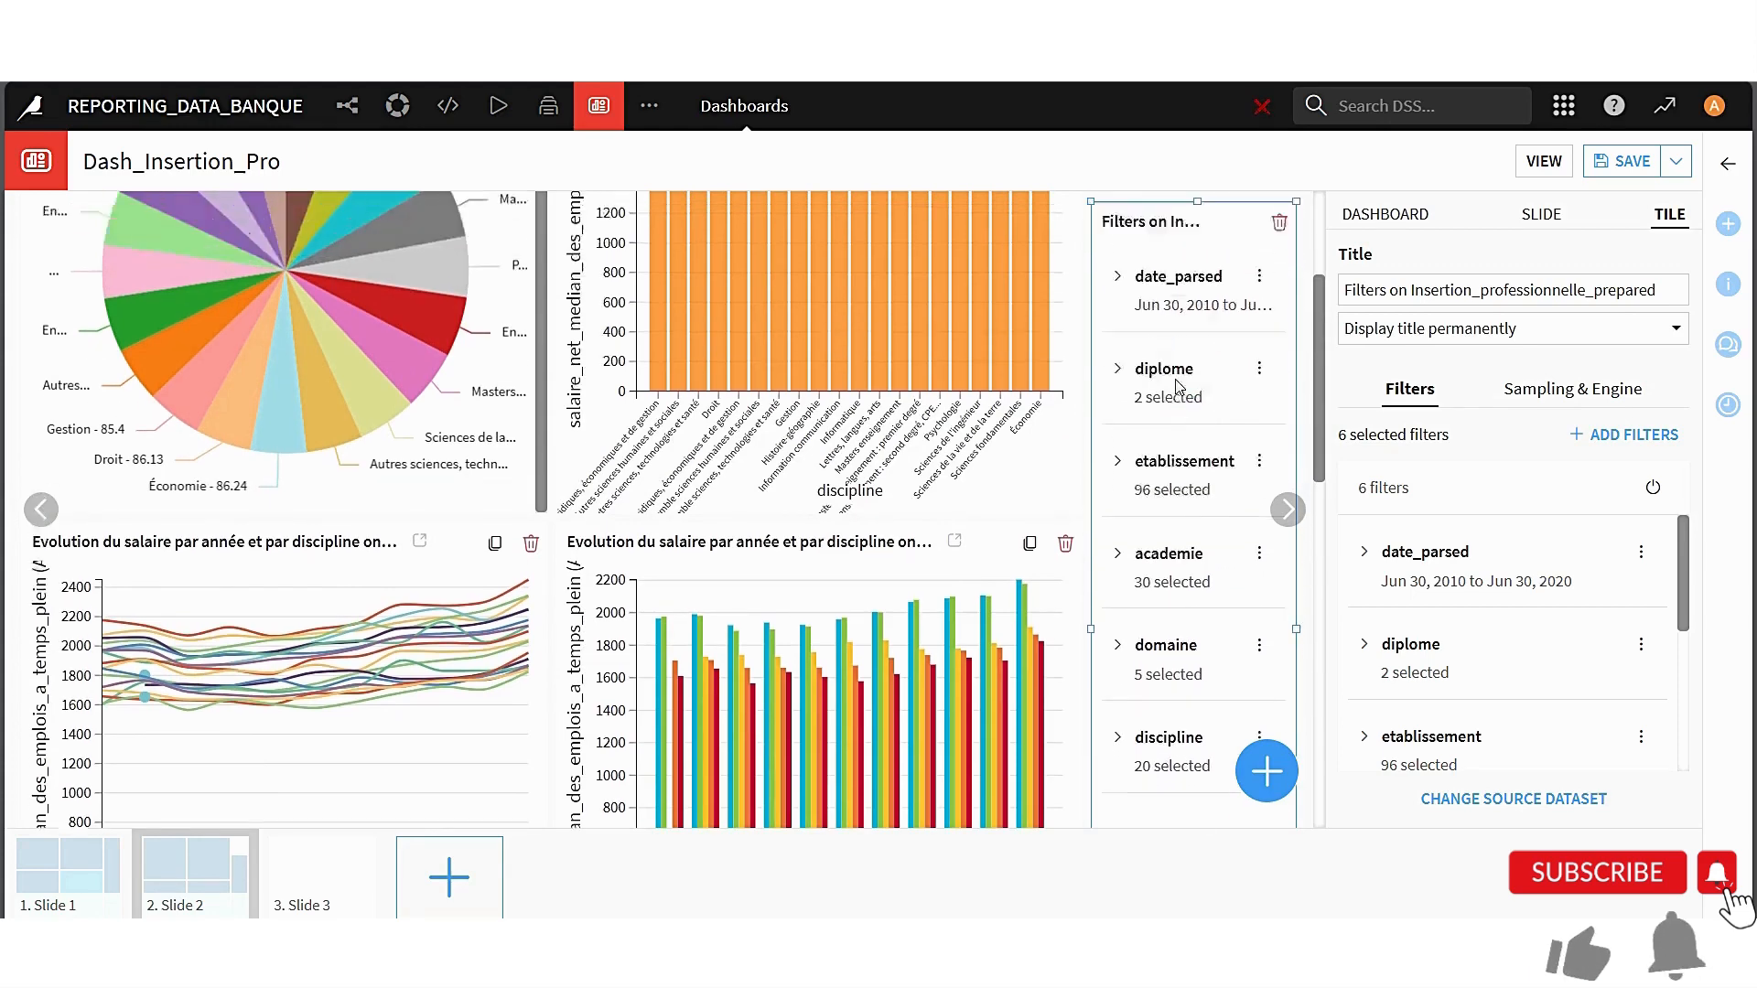
left_click_drag(1200, 418, 1200, 412)
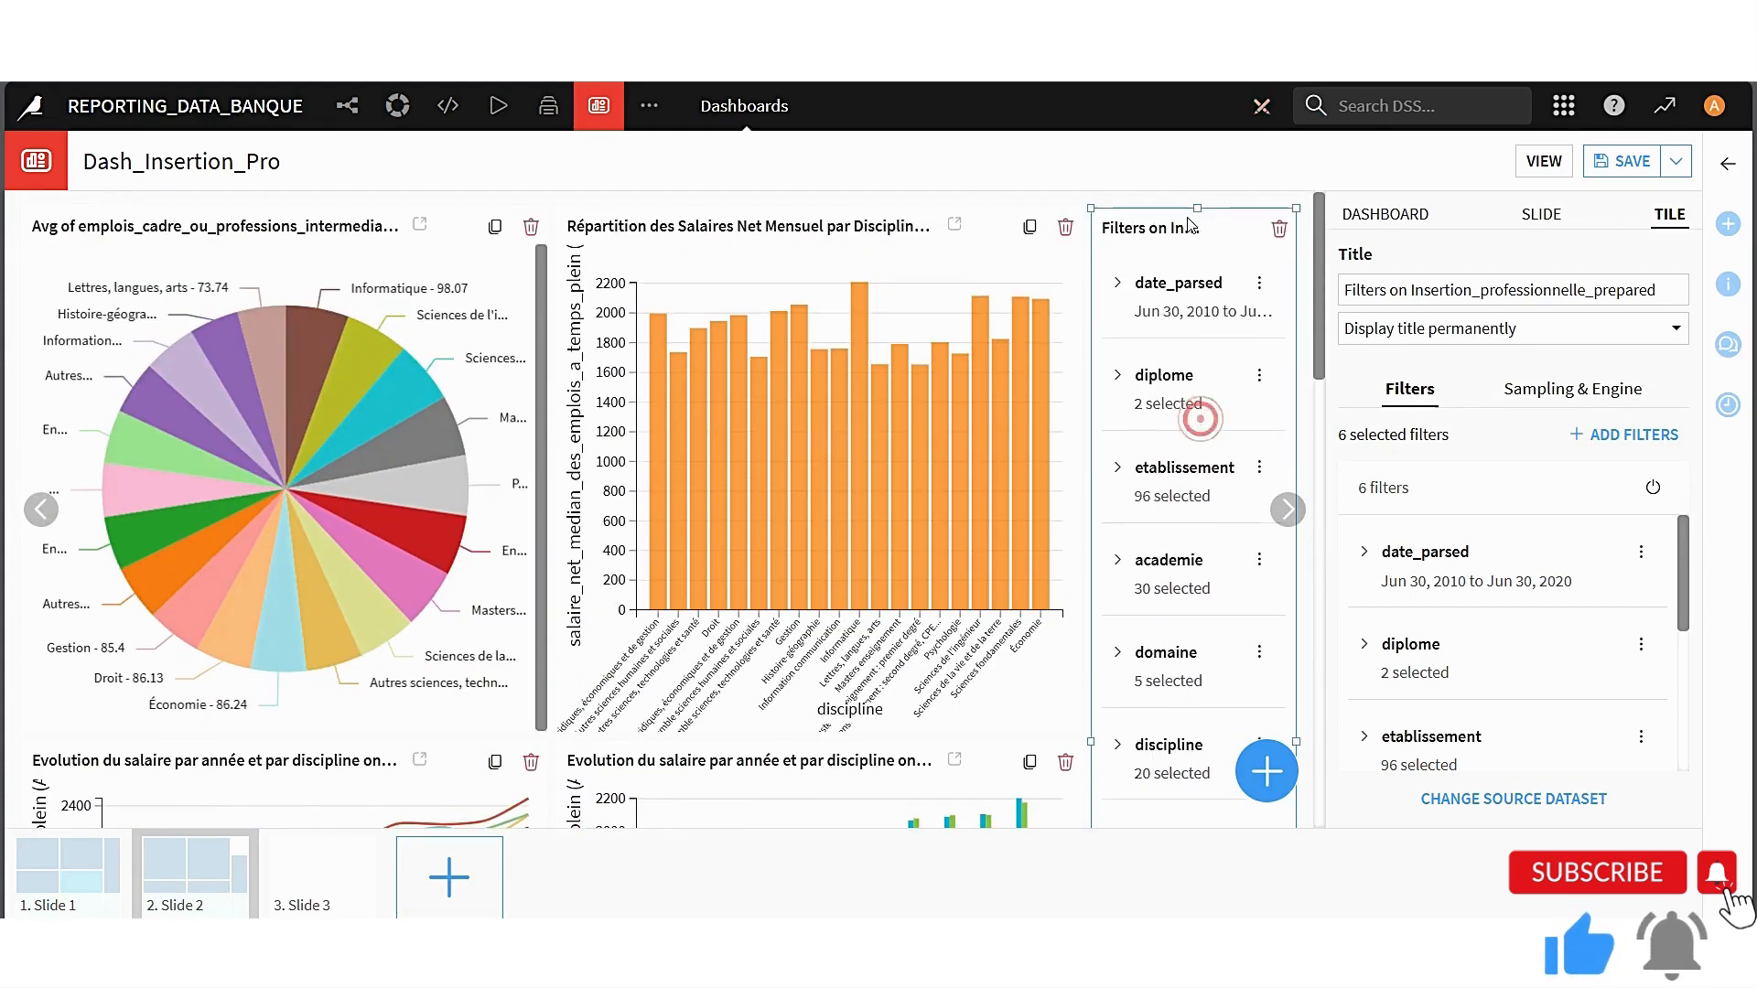
left_click(1624, 168)
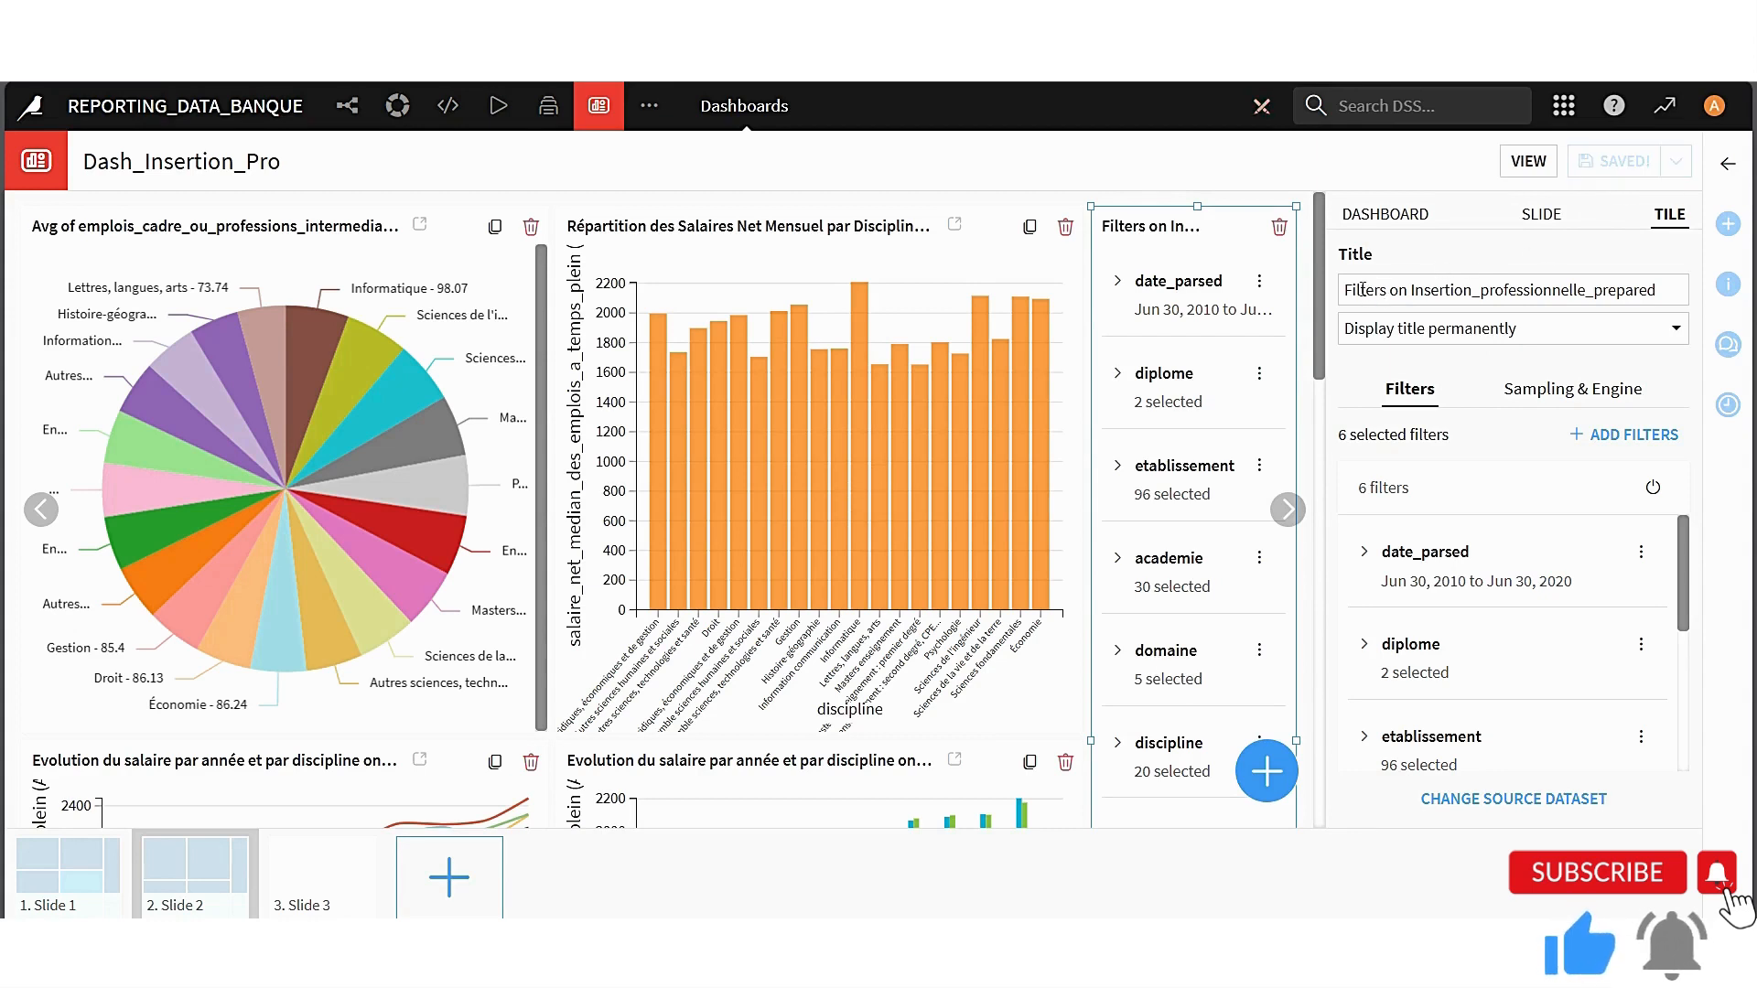
Rename the filter tile as Filtre and save the dashboard
left_click_drag(1362, 289, 1699, 279)
type("tre")
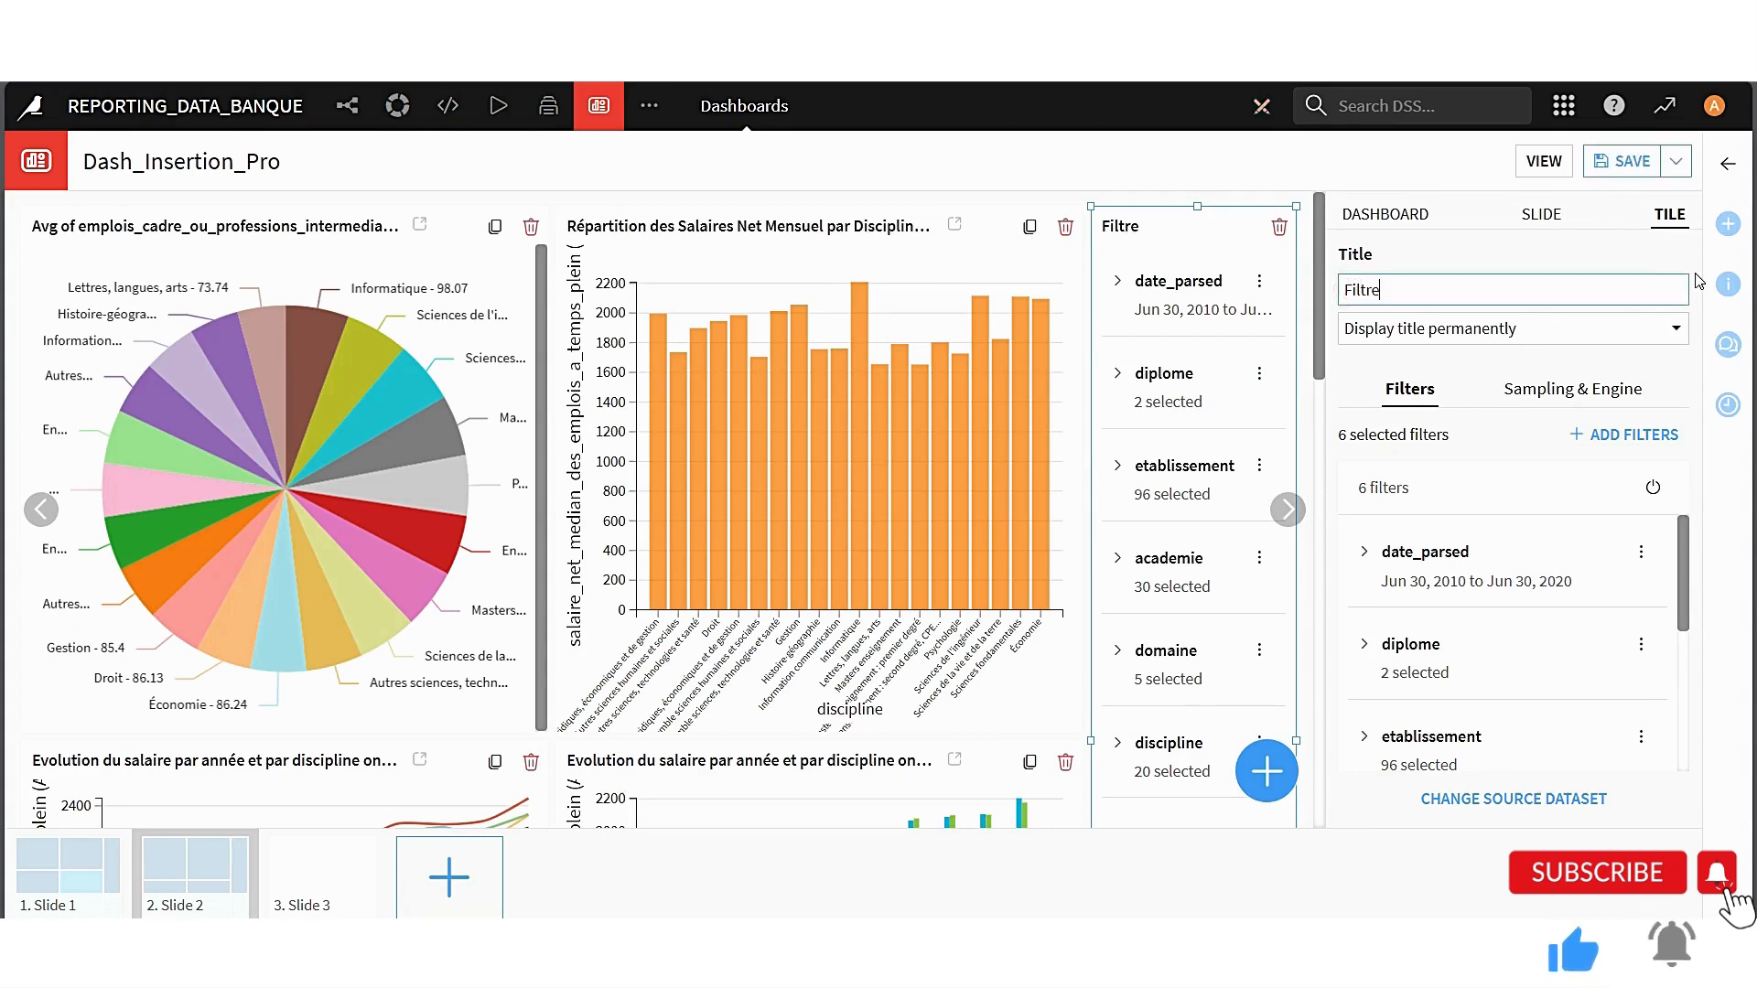
key("Return")
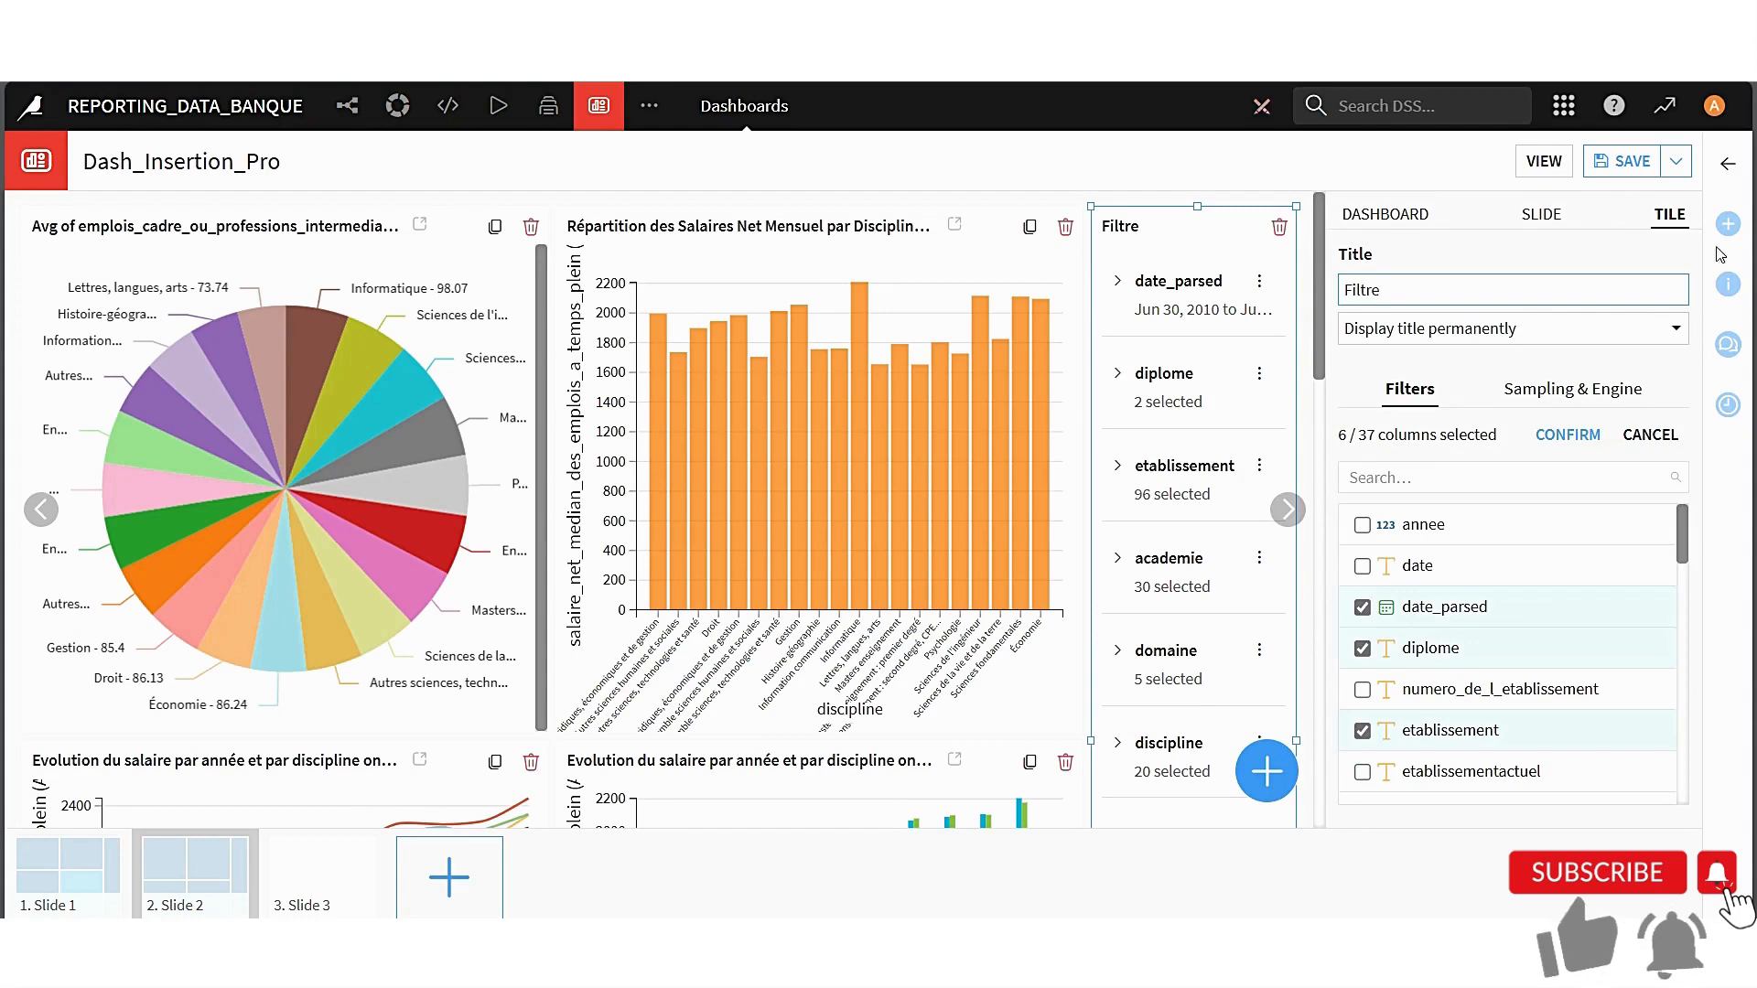
left_click(1637, 155)
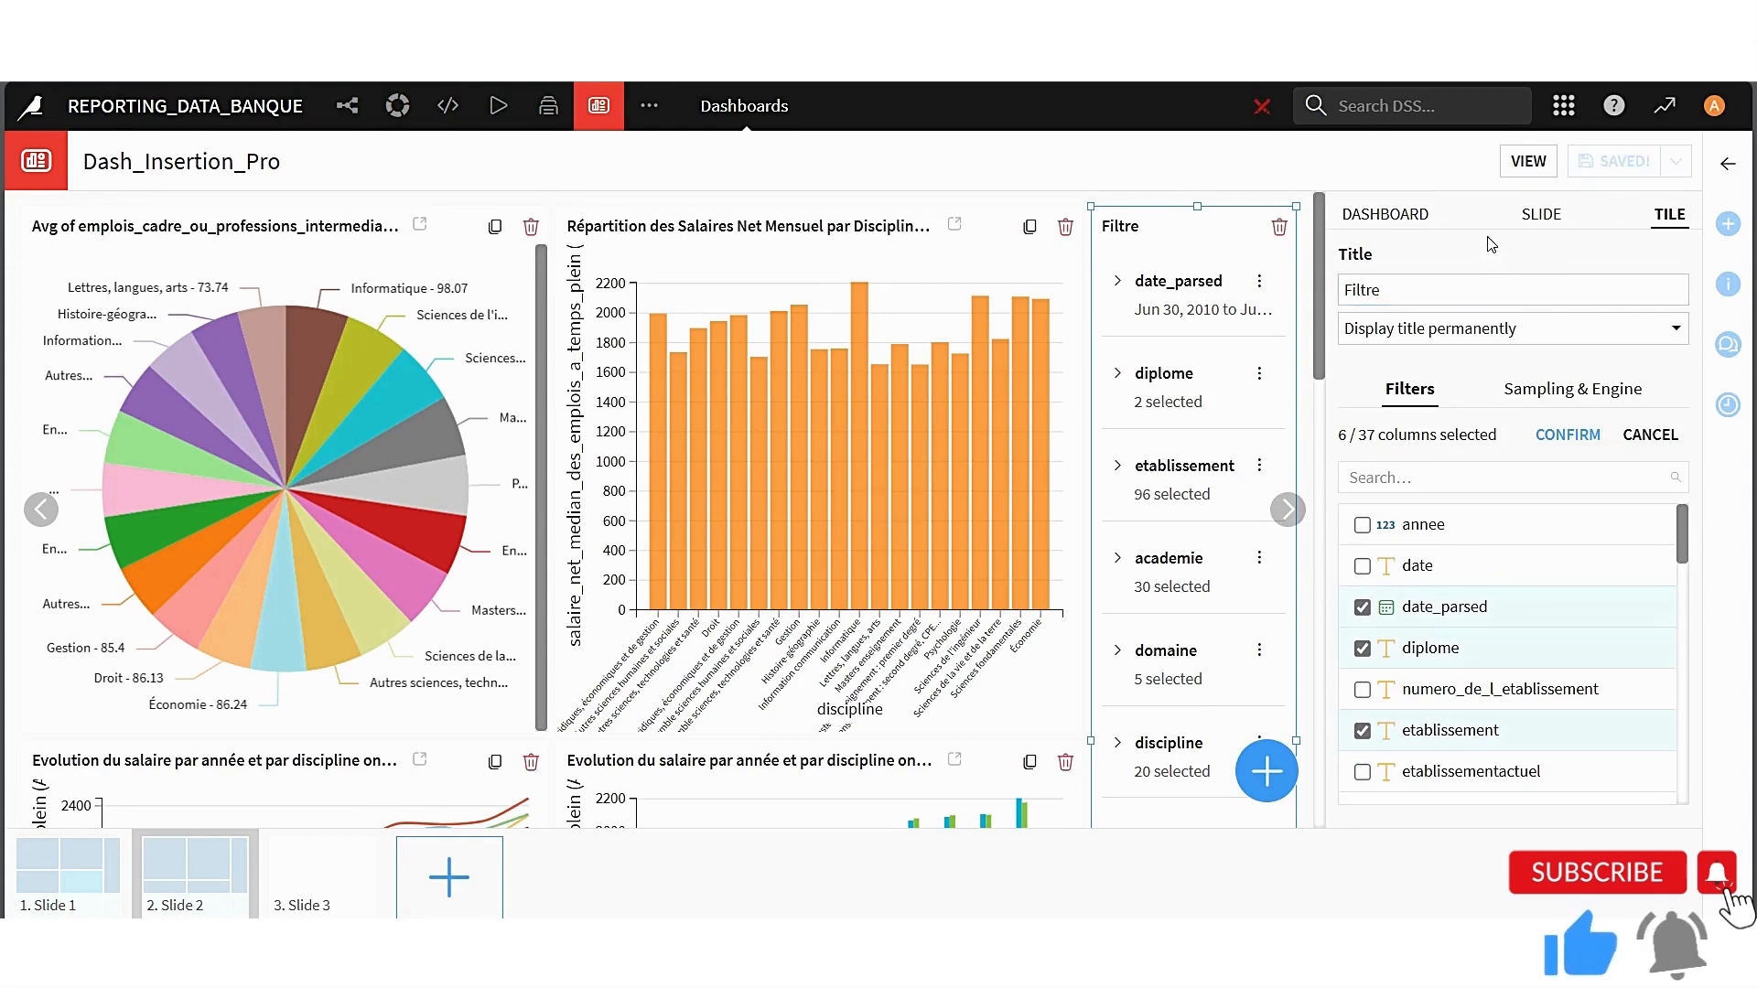
Reopen the charts of the Insertion_professionnelle_prepared dataset from the Flow and start publishing another set to a dashboard
key("ctrl+Tab")
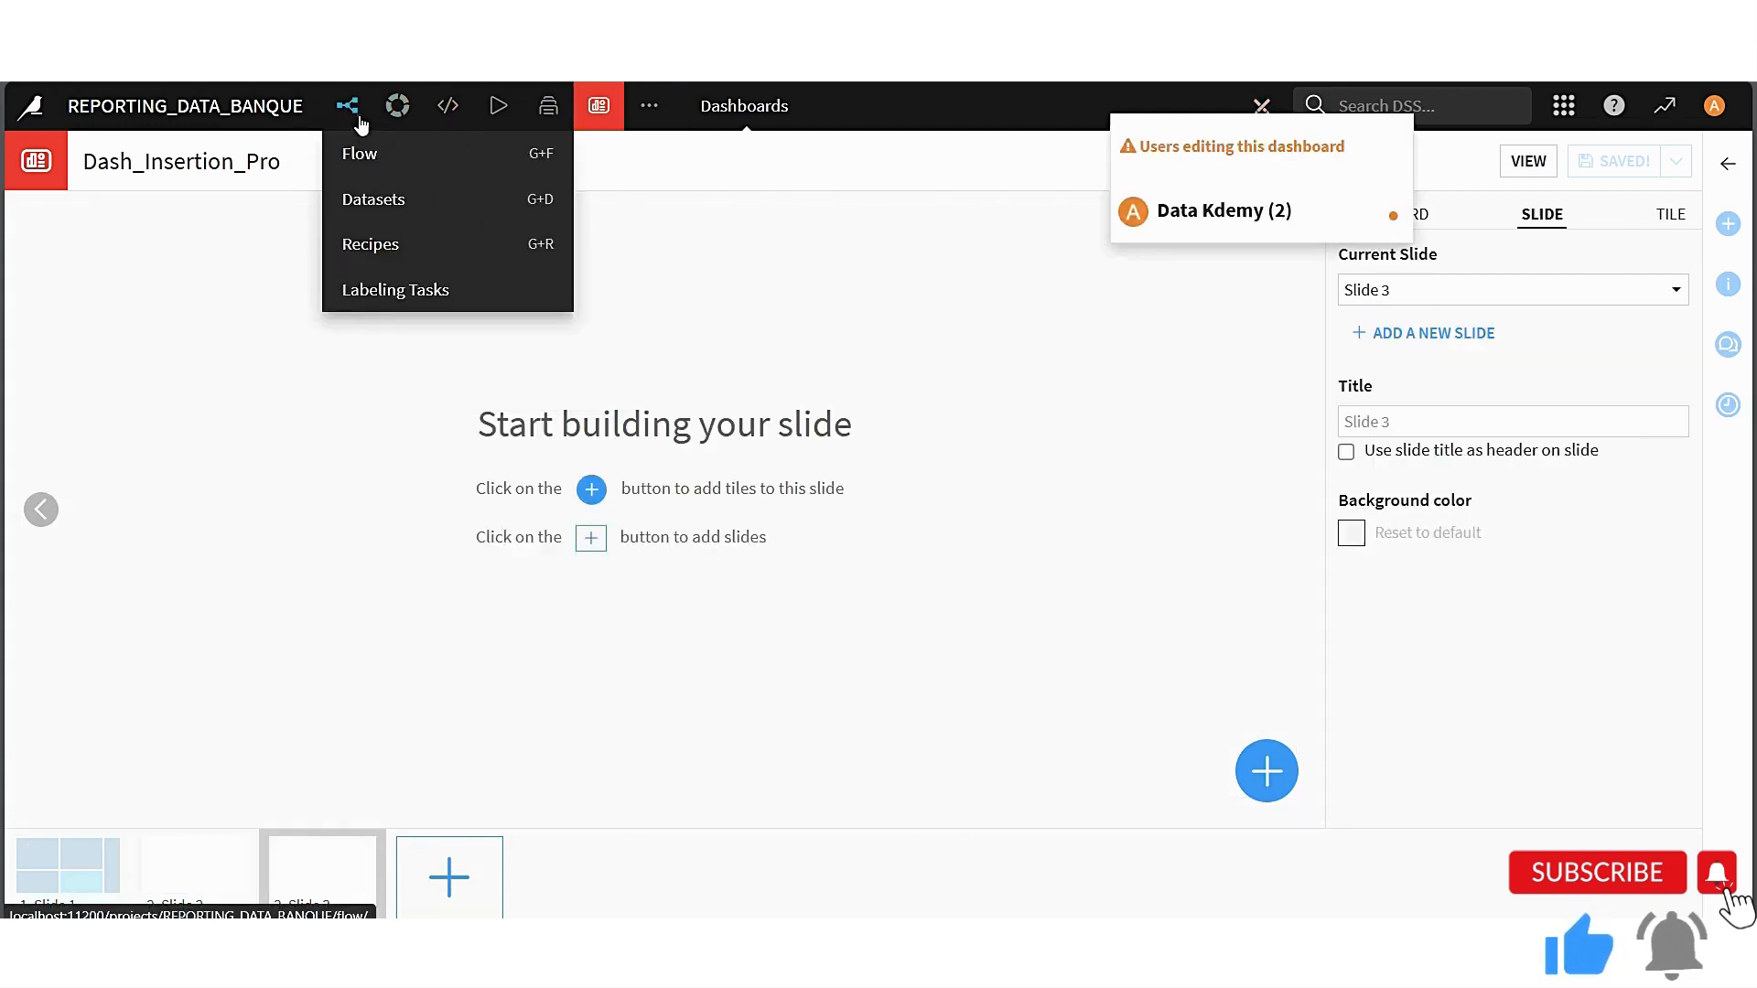
left_click(350, 108)
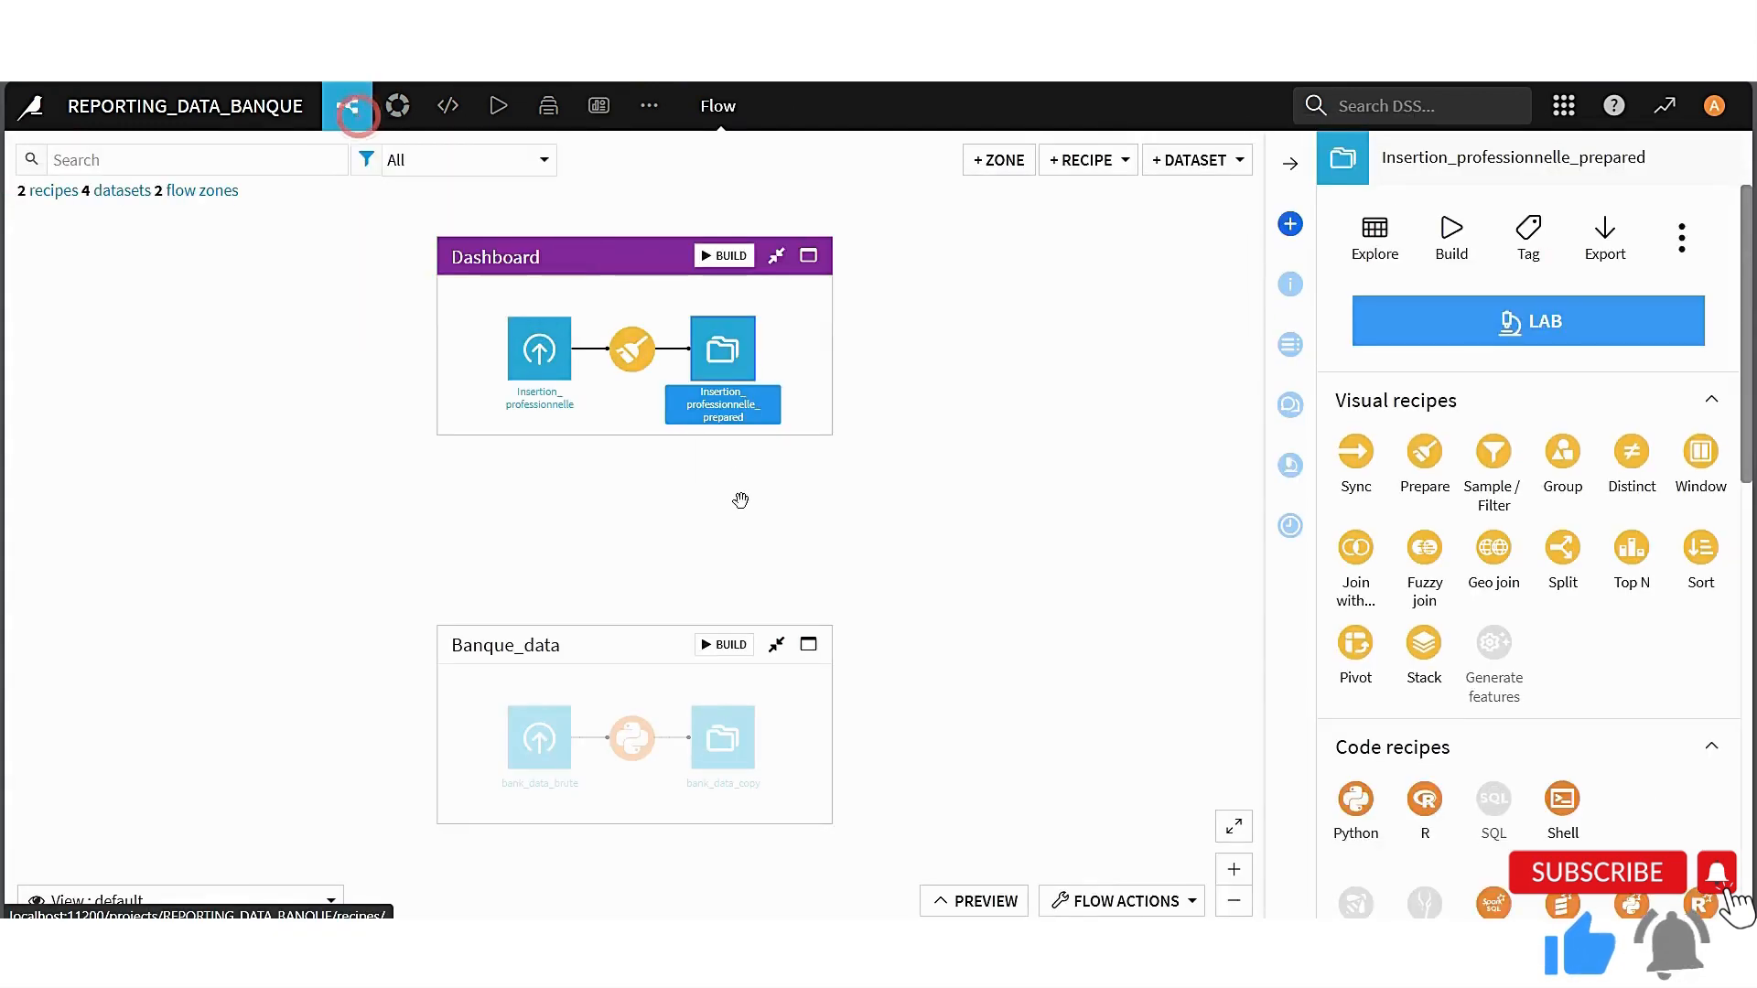
double_click(719, 364)
left_click(985, 163)
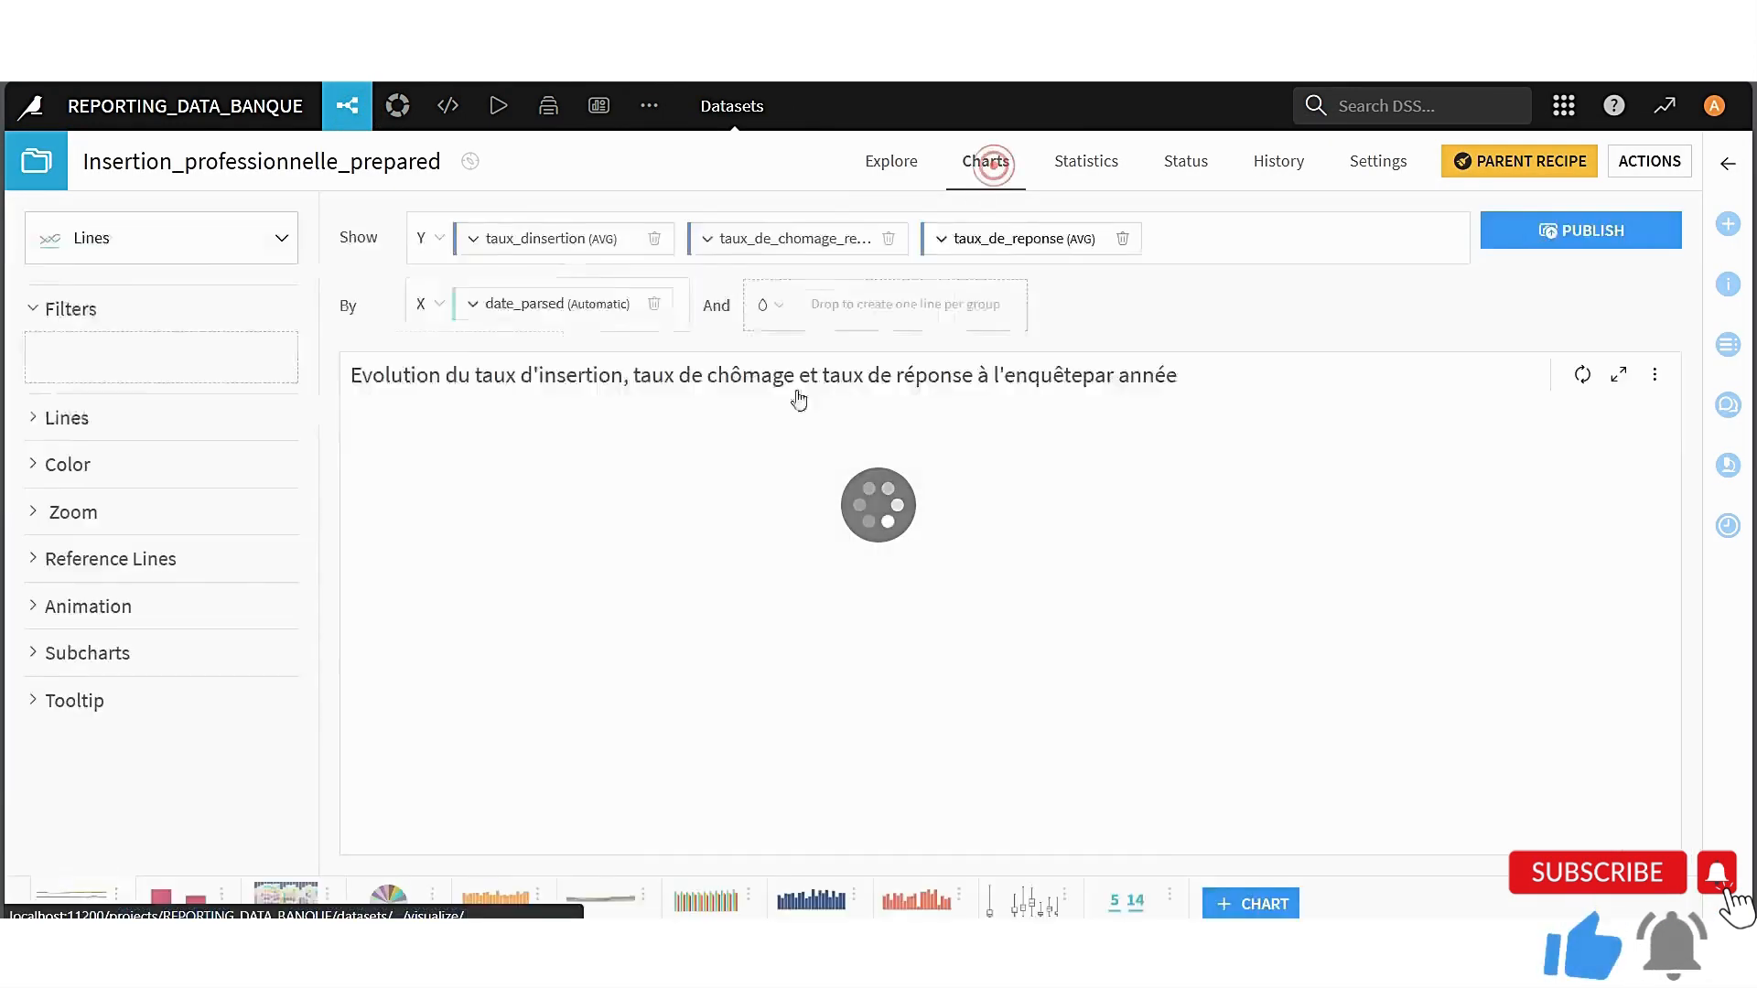
left_click(1583, 243)
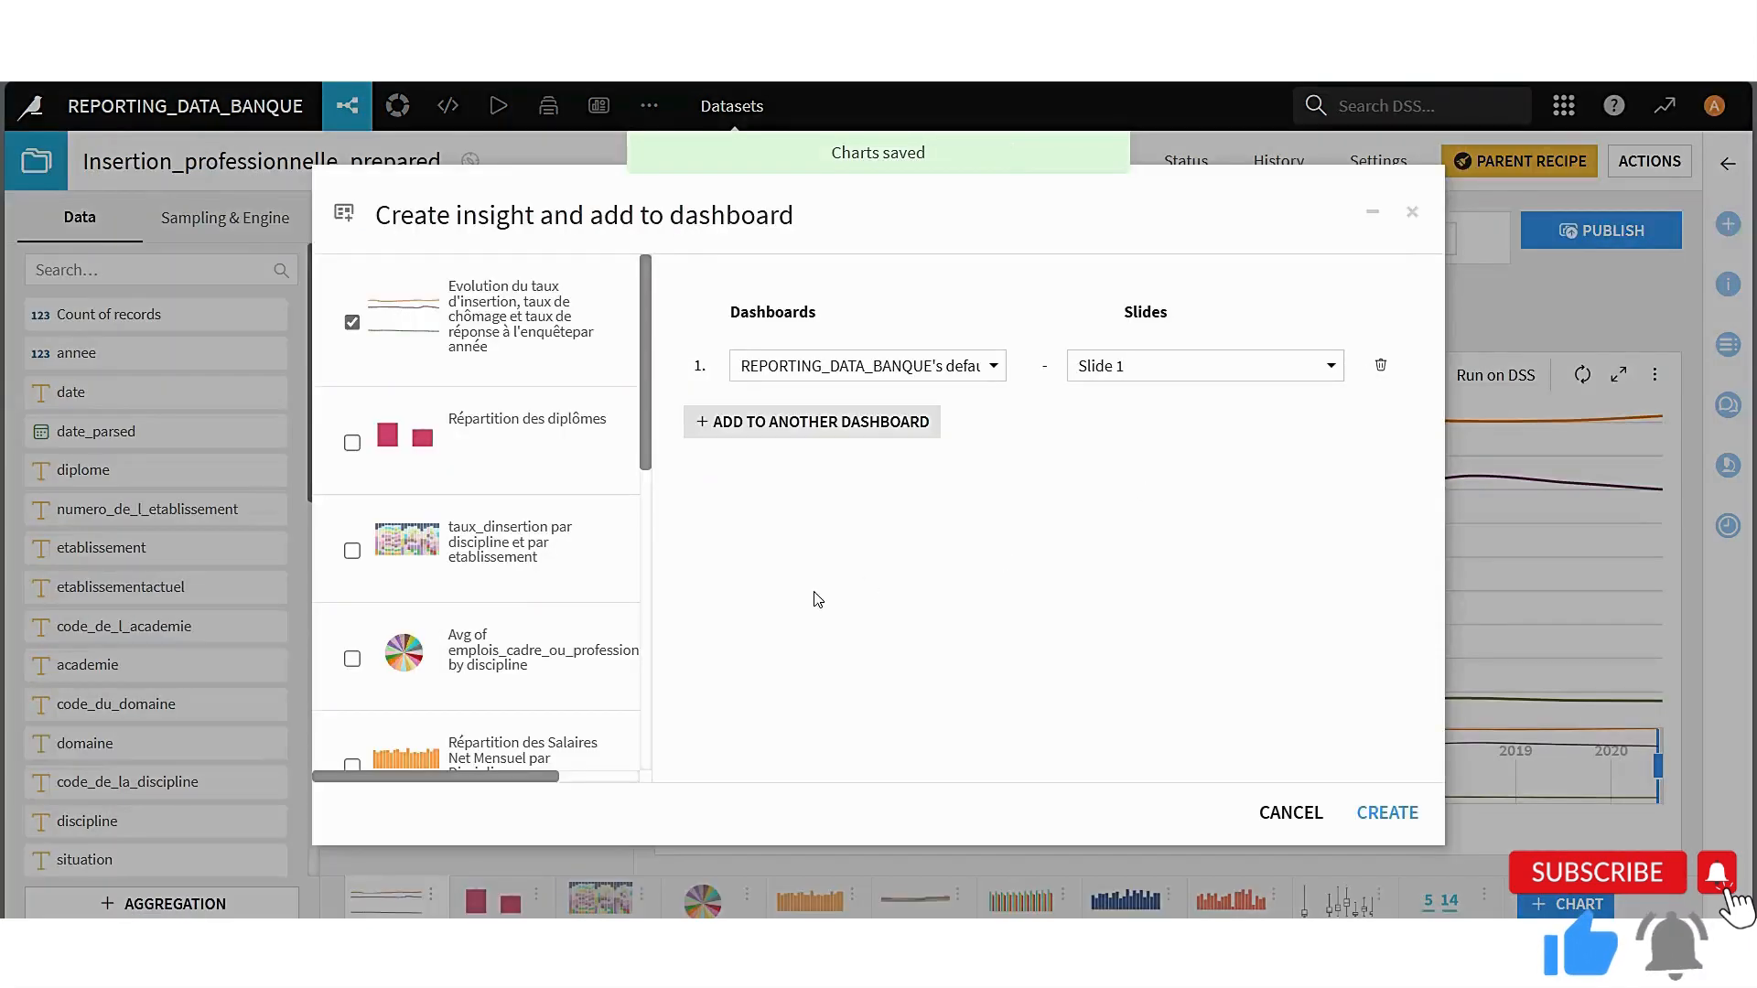
Select for publishing only Répartition des emploi stables par Discipline, Avg of femmes by discipline, Analyse des Outliers pour le Poids de la Discipline and KPIs
left_click(352, 322)
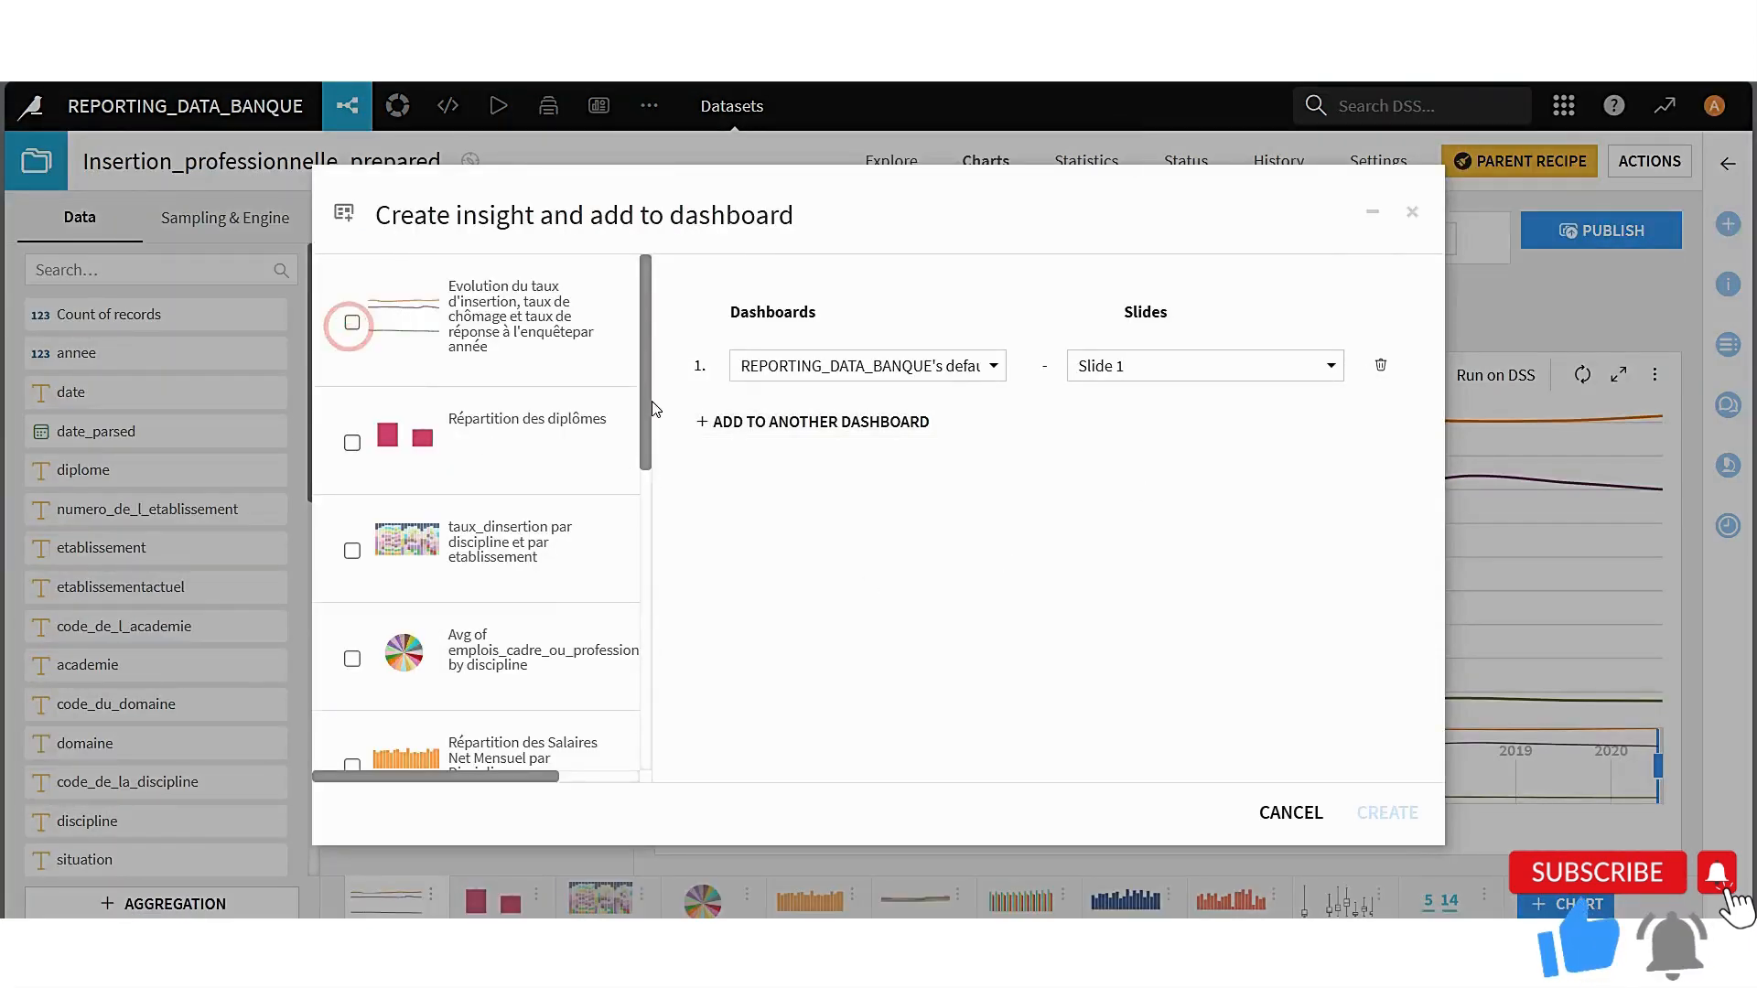
left_click_drag(655, 403, 373, 774)
left_click(792, 653)
left_click(352, 371)
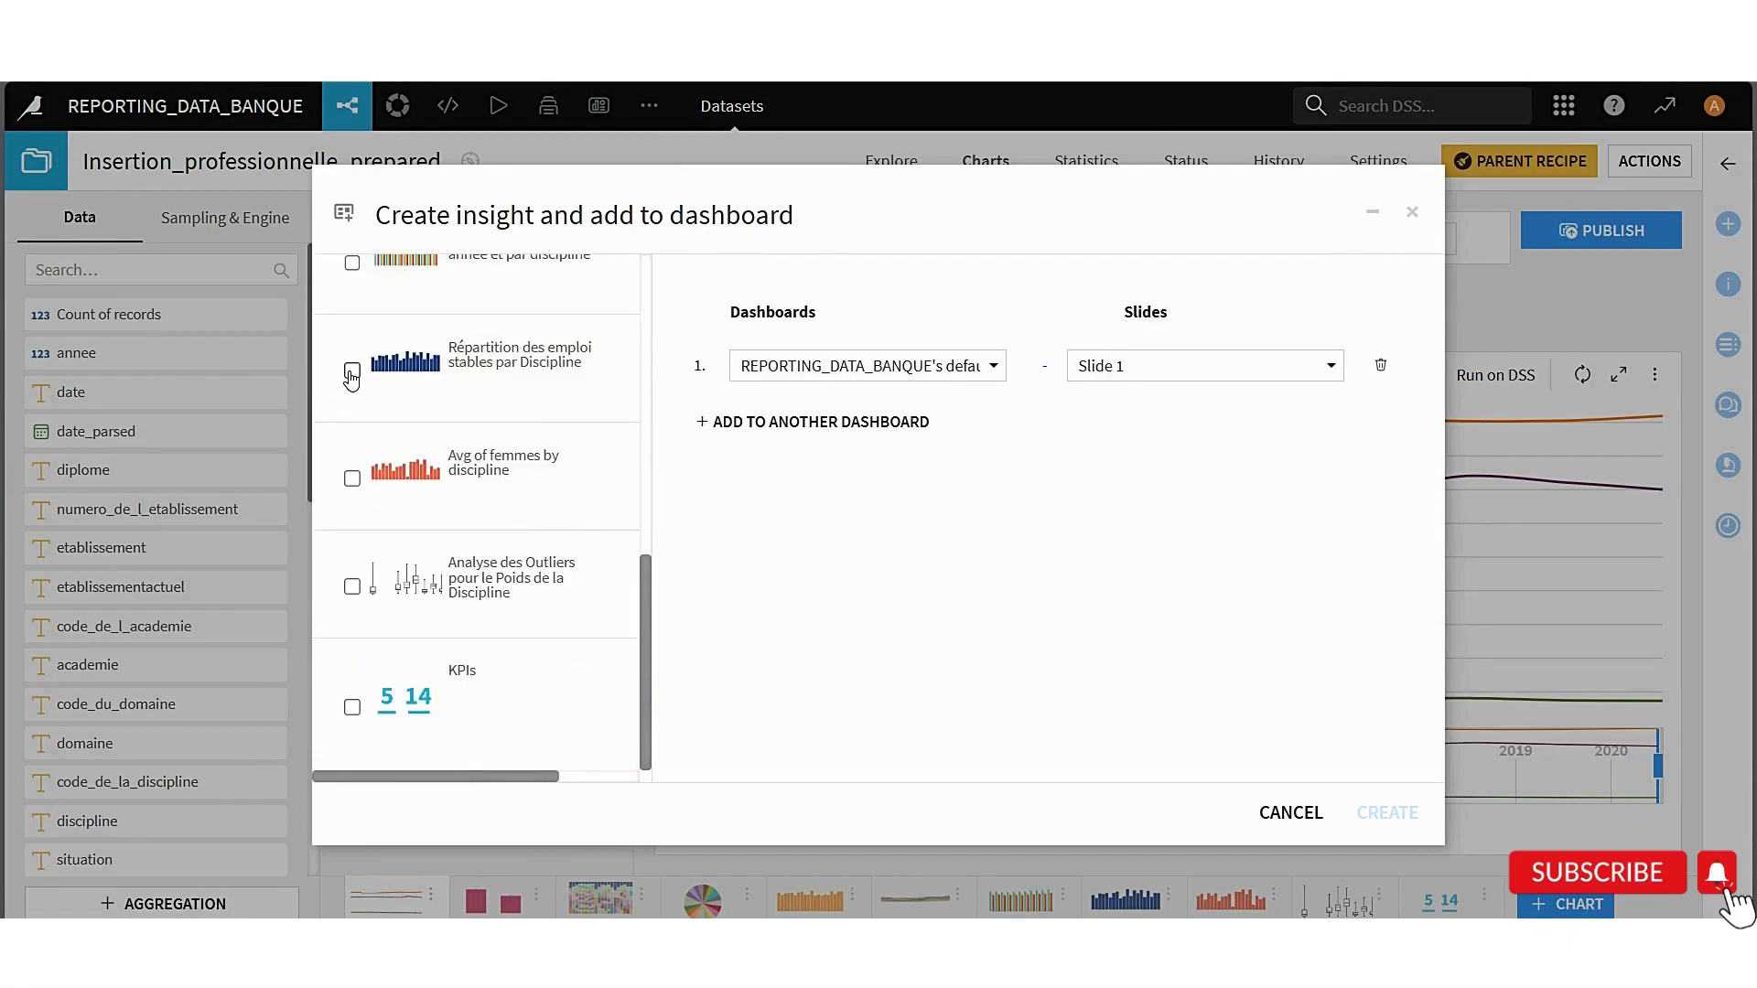
scroll(350, 375, "up", 2)
scroll(430, 563, "down", 1)
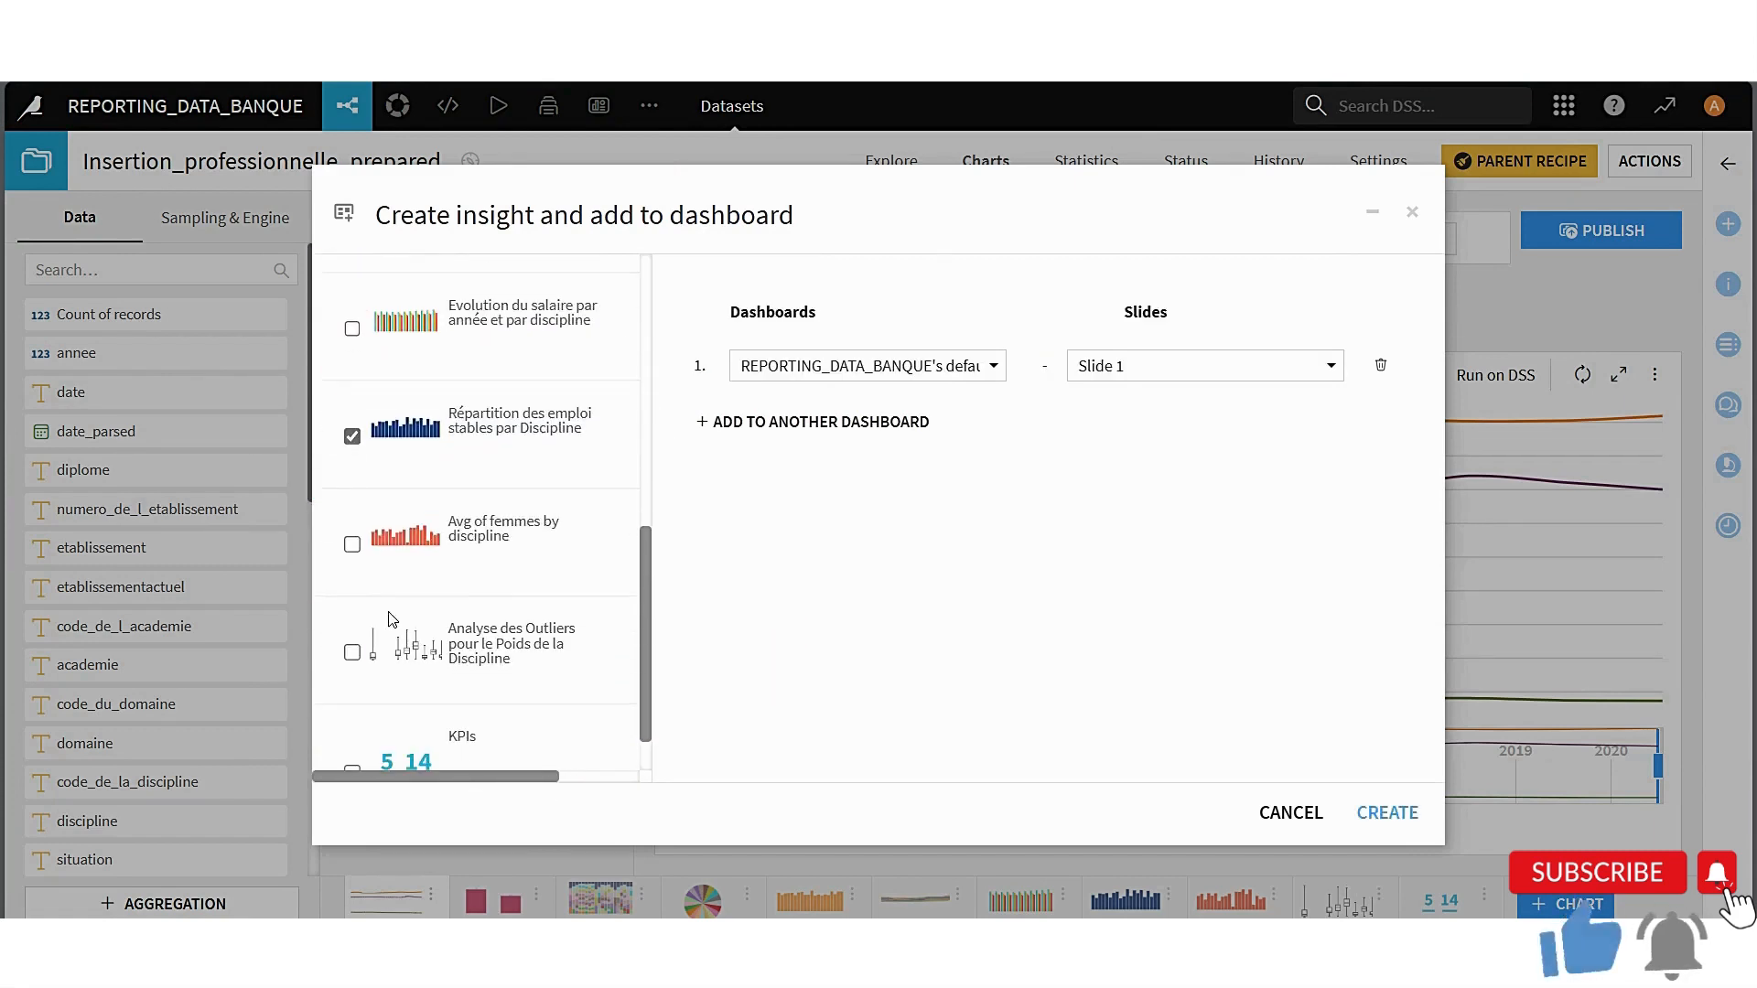
left_click(353, 650)
scroll(353, 650, "down", 1)
left_click(353, 481)
scroll(358, 485, "up", 1)
left_click(353, 742)
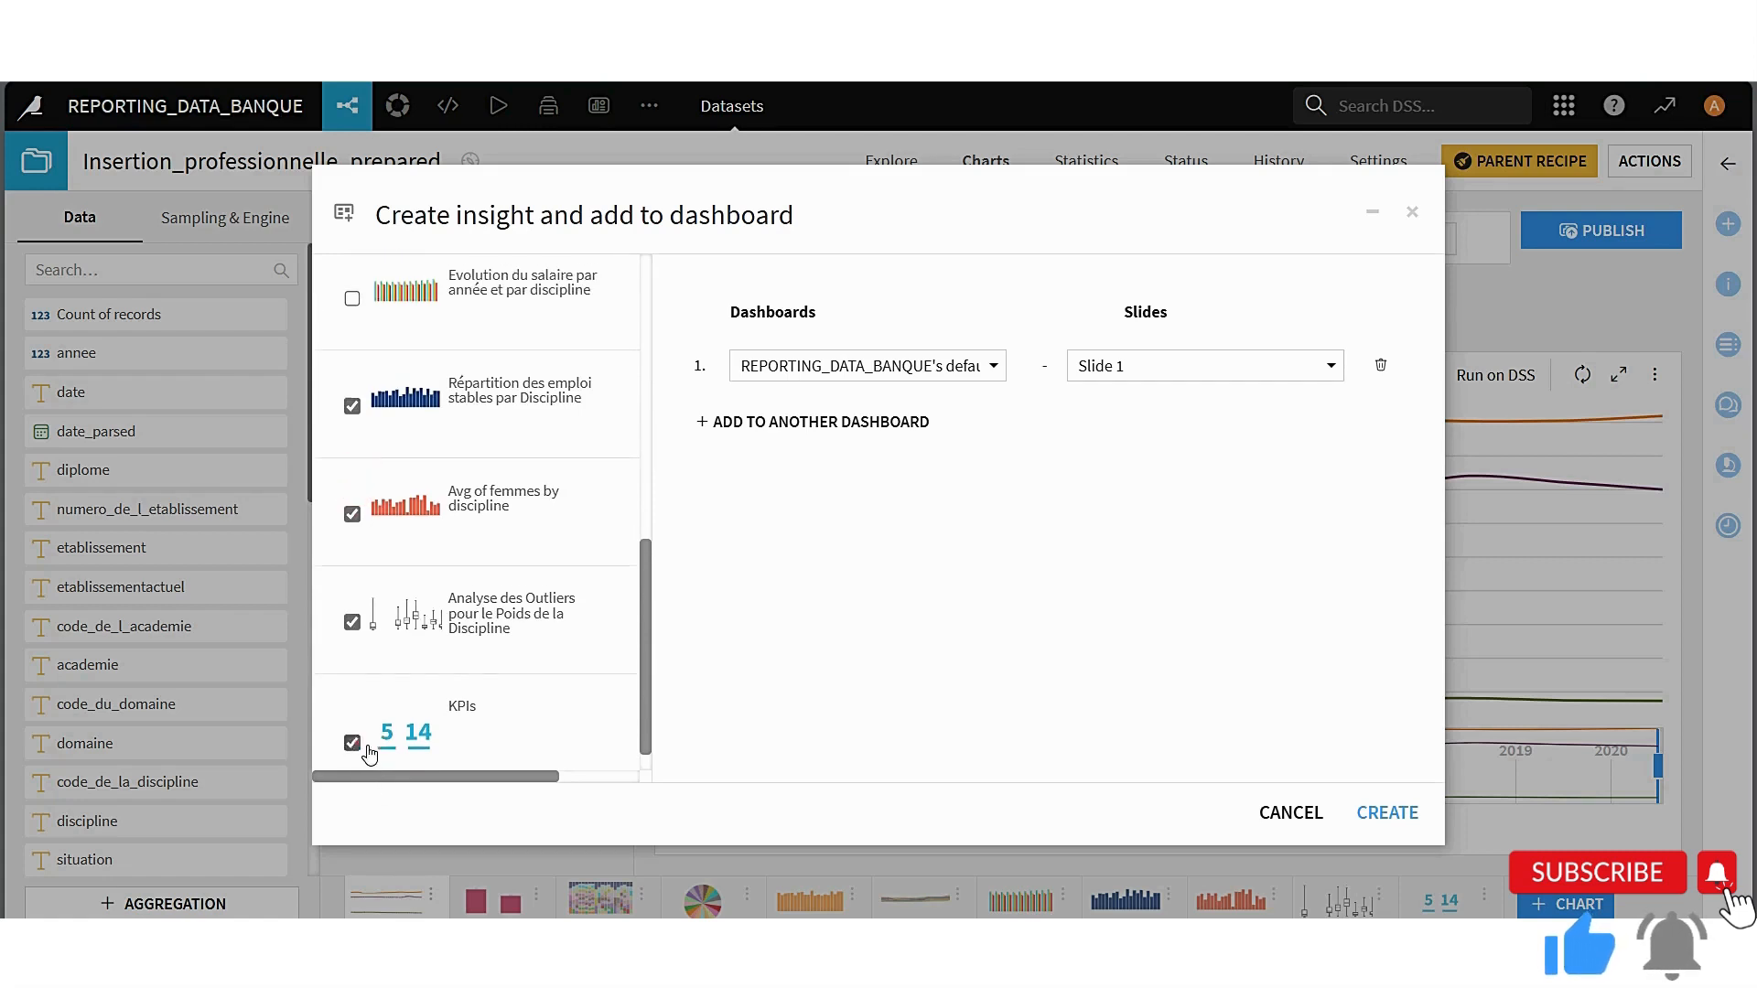
scroll(357, 740, "down", 1)
Publish the selected charts to Slide 3 of the Dash_Insertion_Pro dashboard
left_click(970, 366)
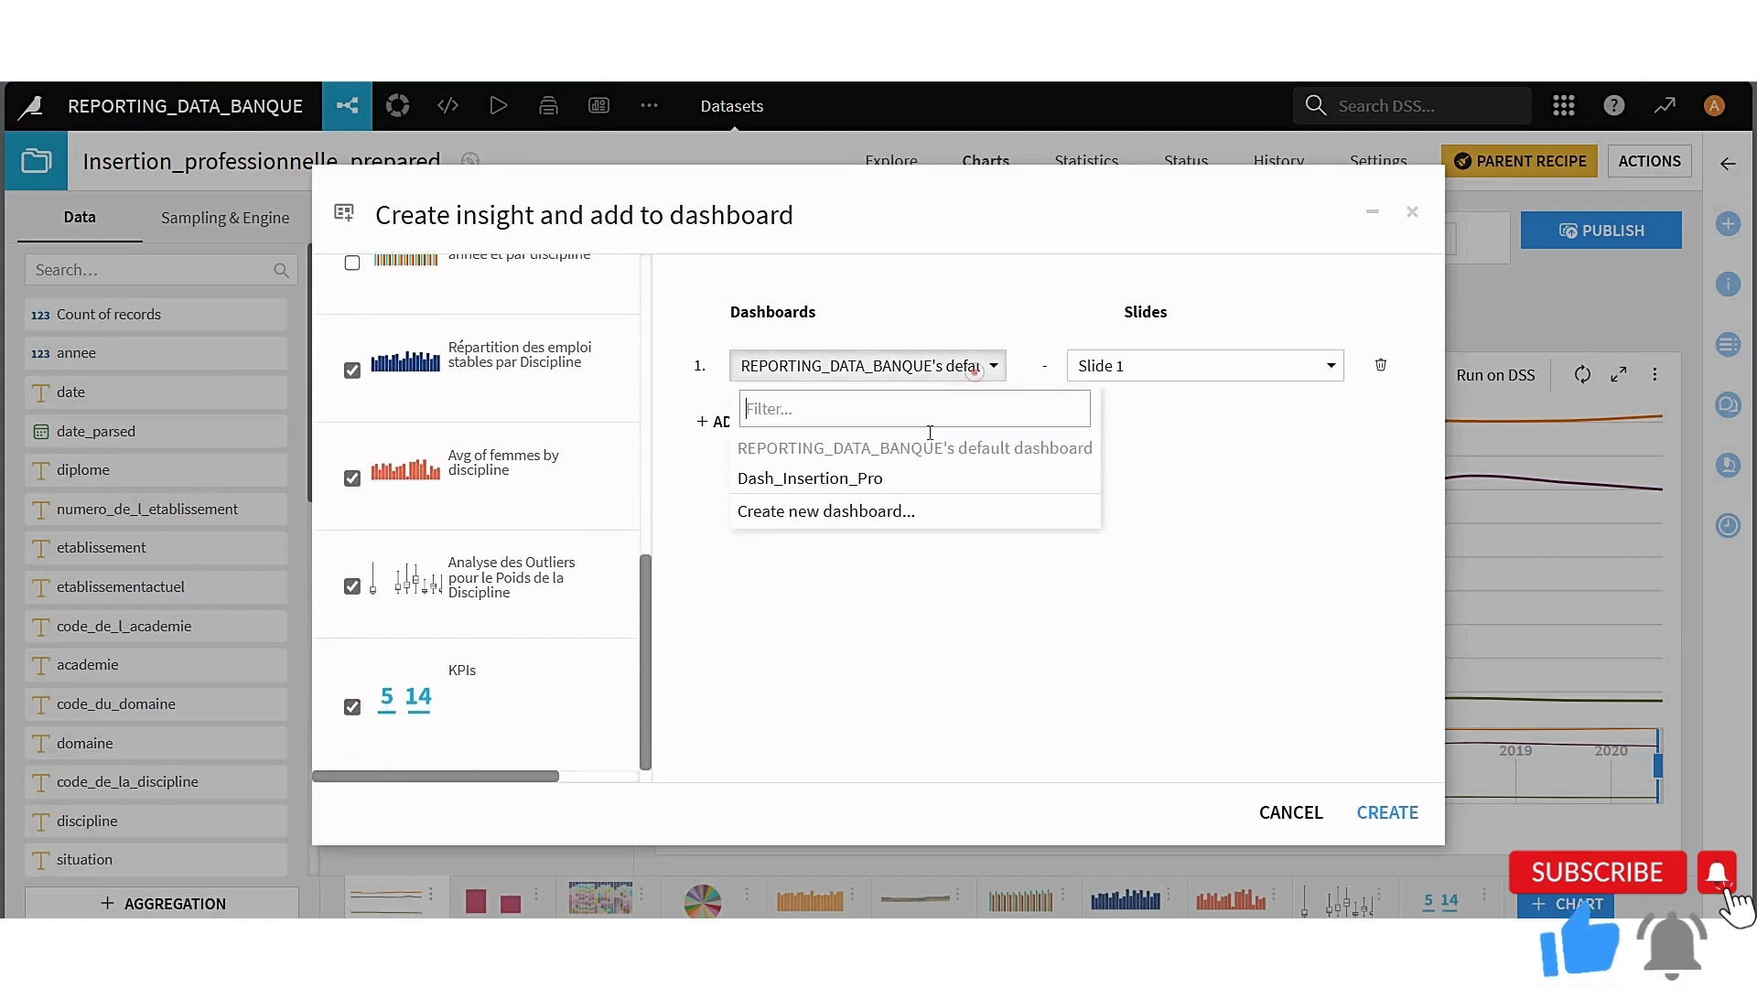
left_click(894, 477)
left_click(1127, 366)
left_click(1124, 459)
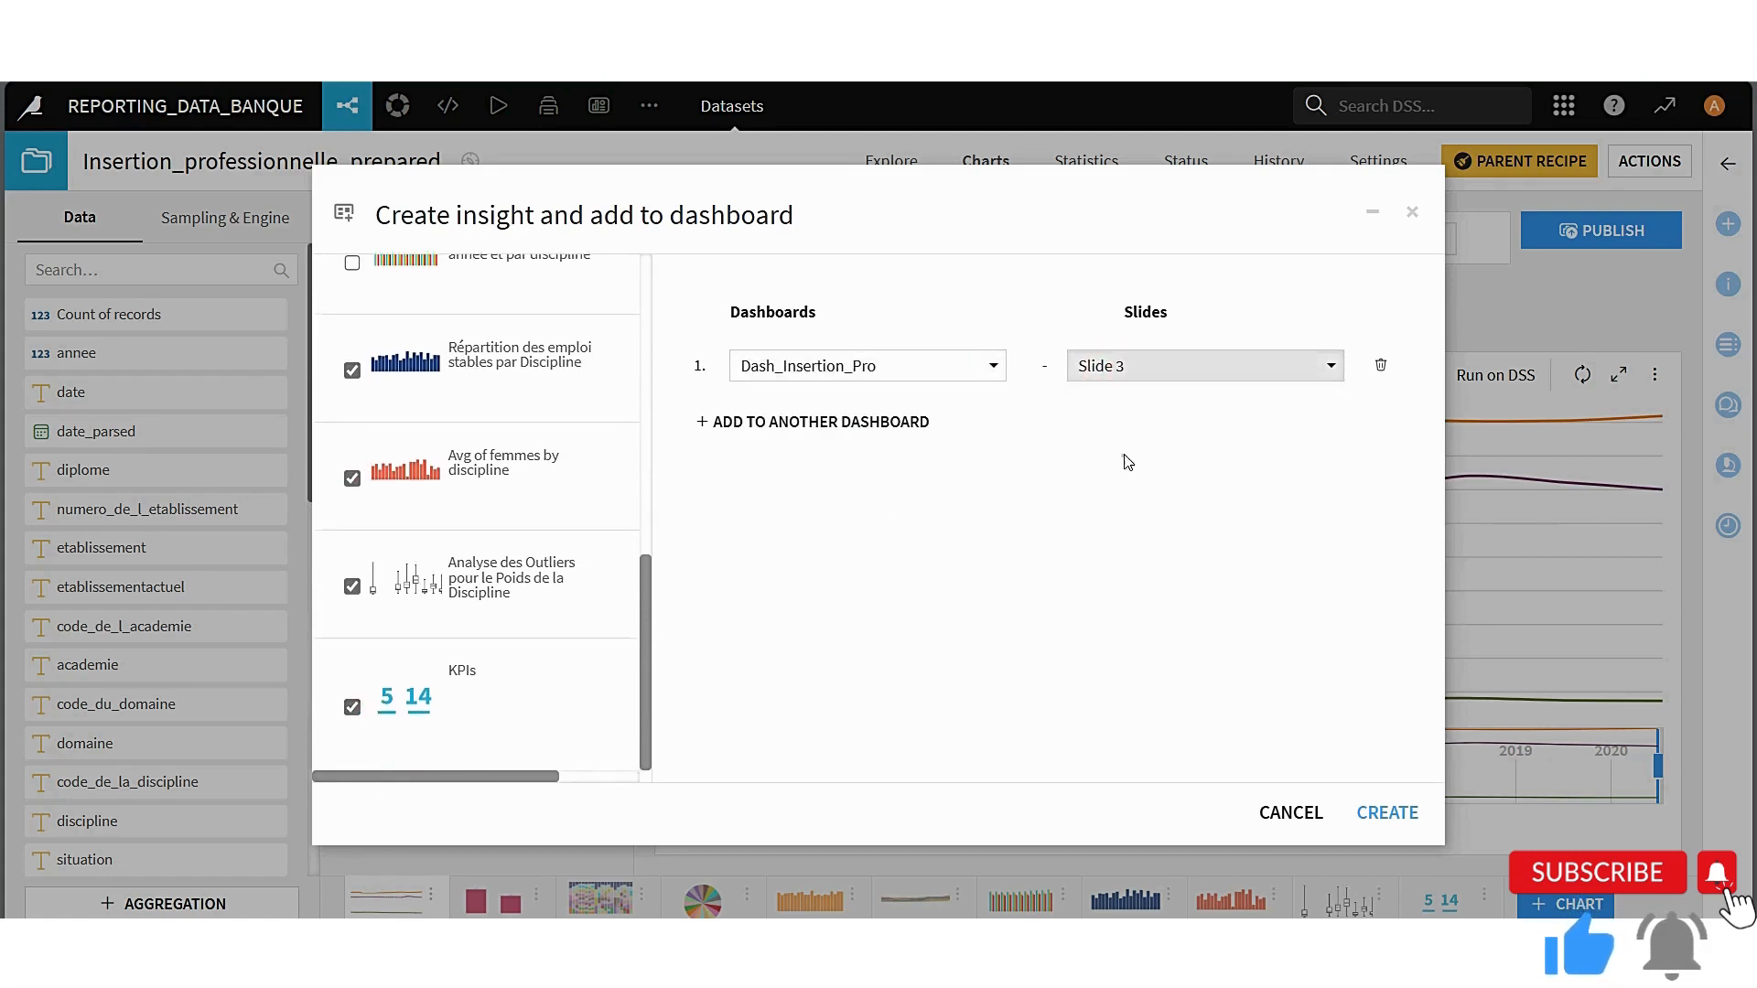
left_click(1391, 813)
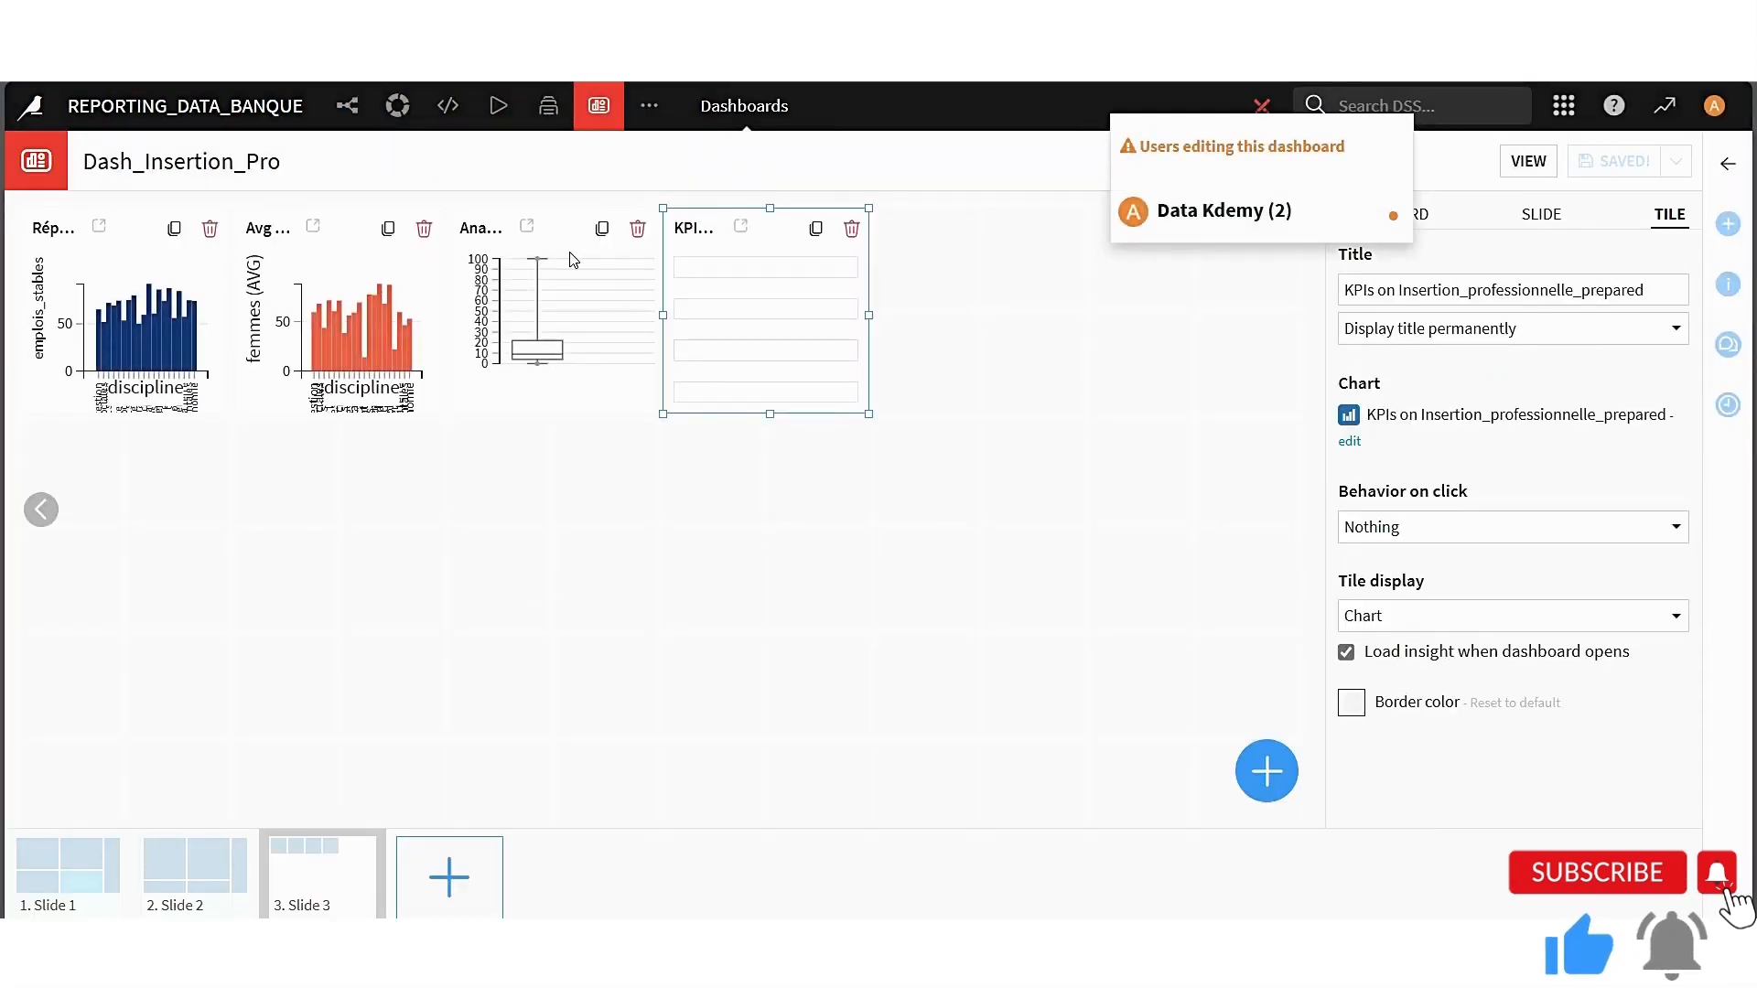
Rearrange Slide 3 with the Avg of femmes and KPIs tiles in a lower row and the outliers box plot farther right in the upper row
left_click_drag(321, 285, 670, 692)
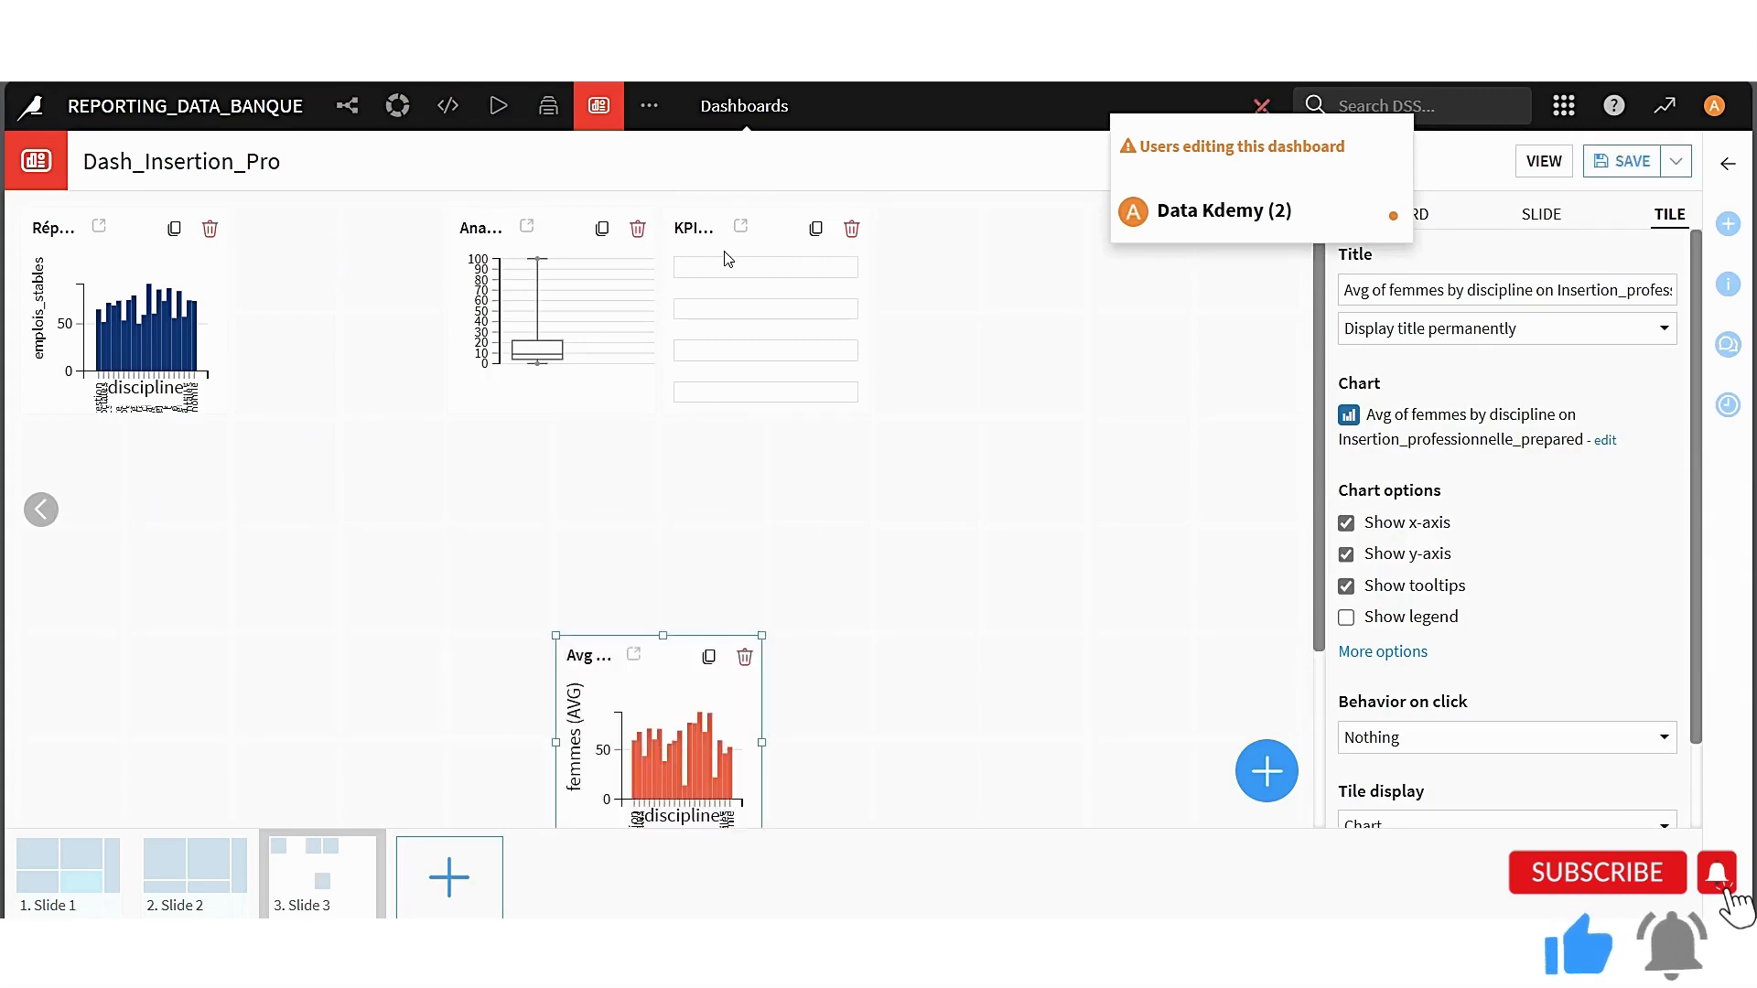
left_click_drag(727, 260, 139, 737)
scroll(329, 498, "down", 2)
scroll(364, 469, "up", 2)
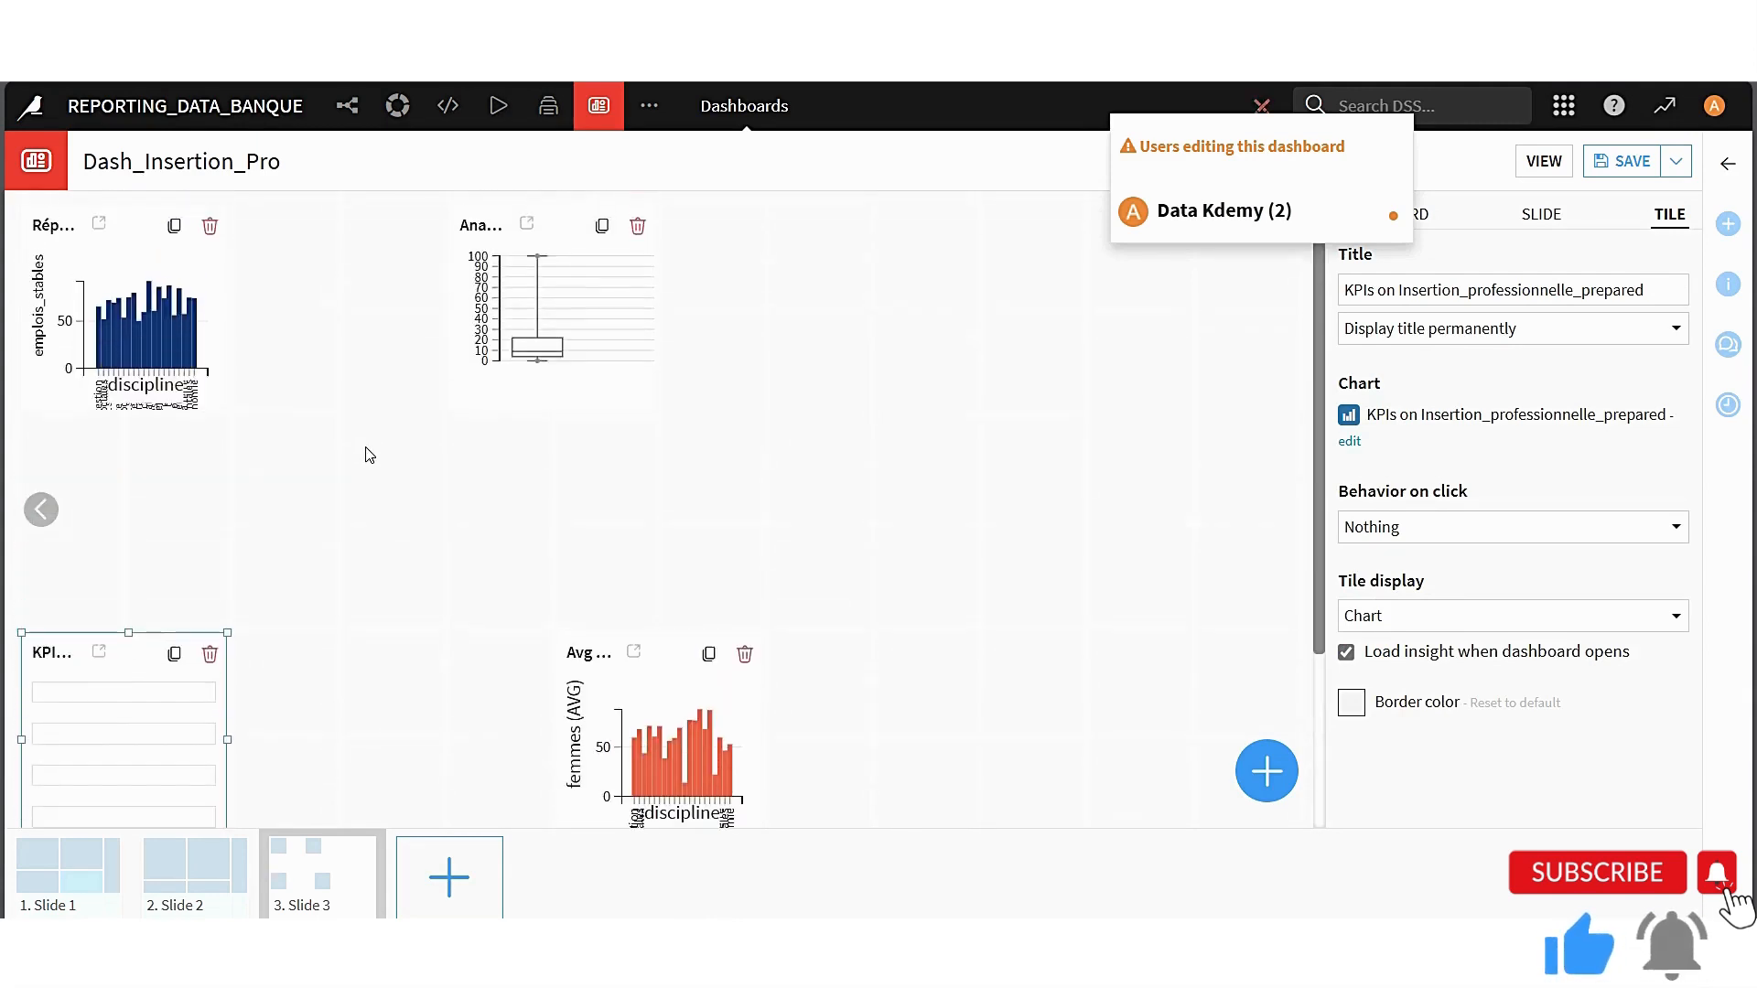
left_click(565, 230)
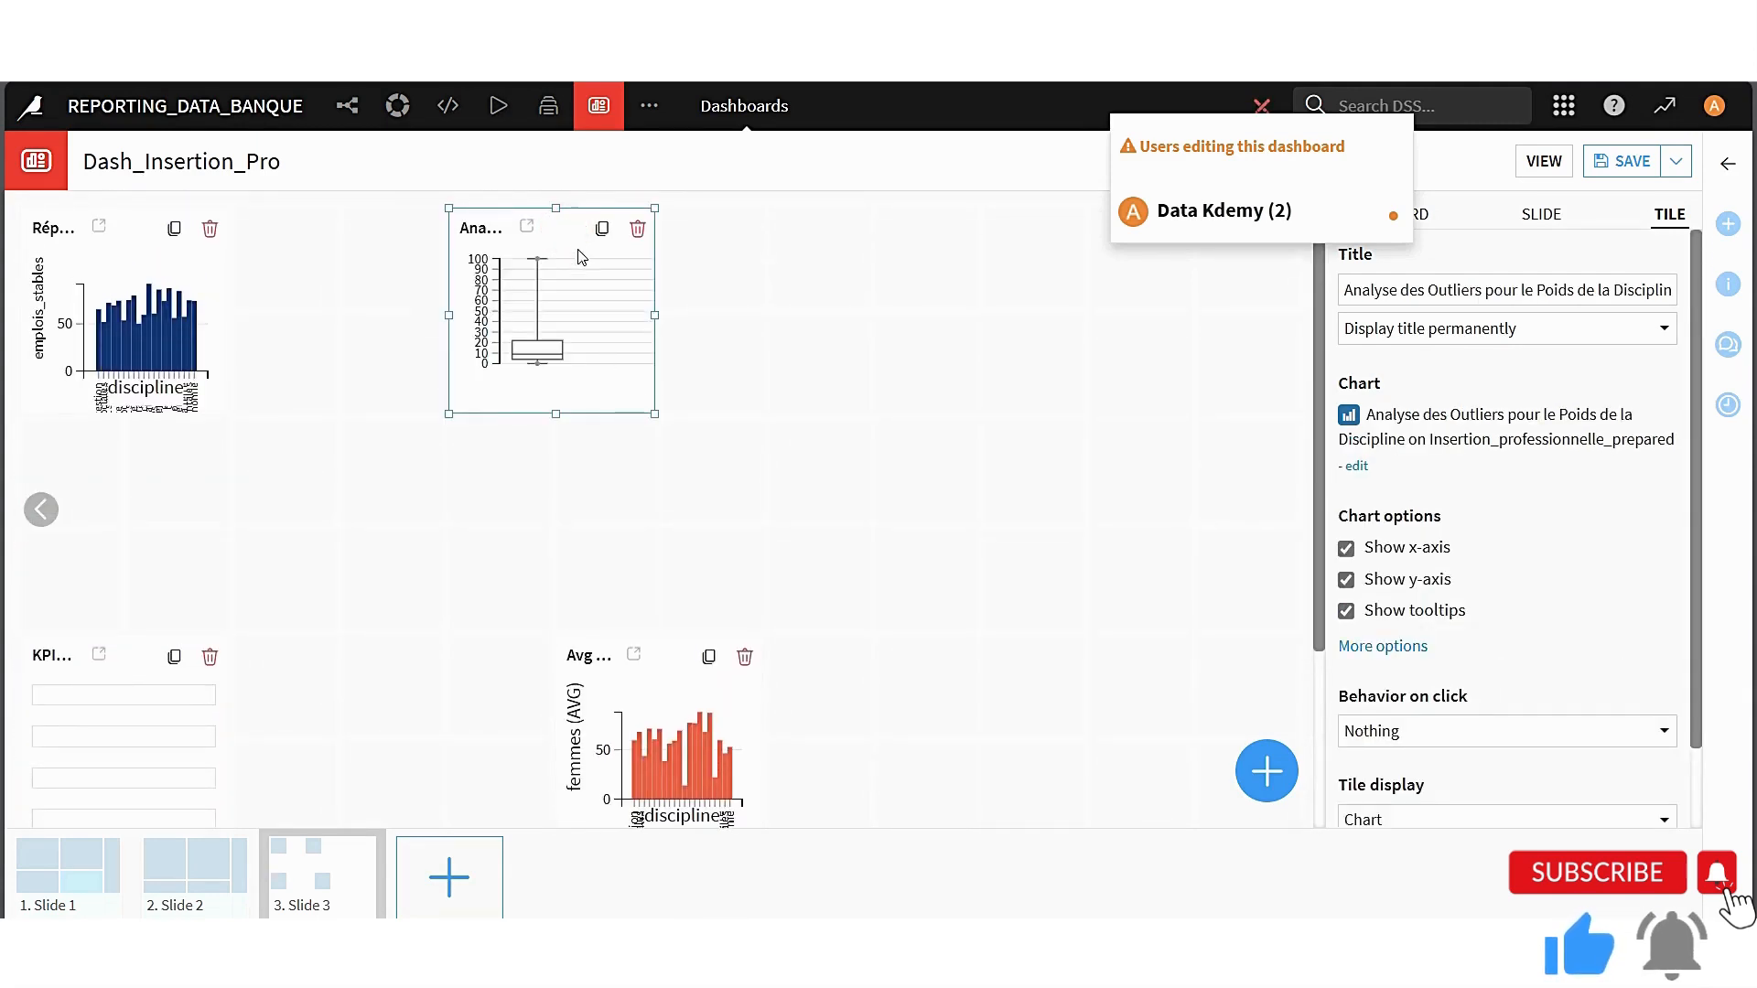
left_click_drag(569, 228, 732, 262)
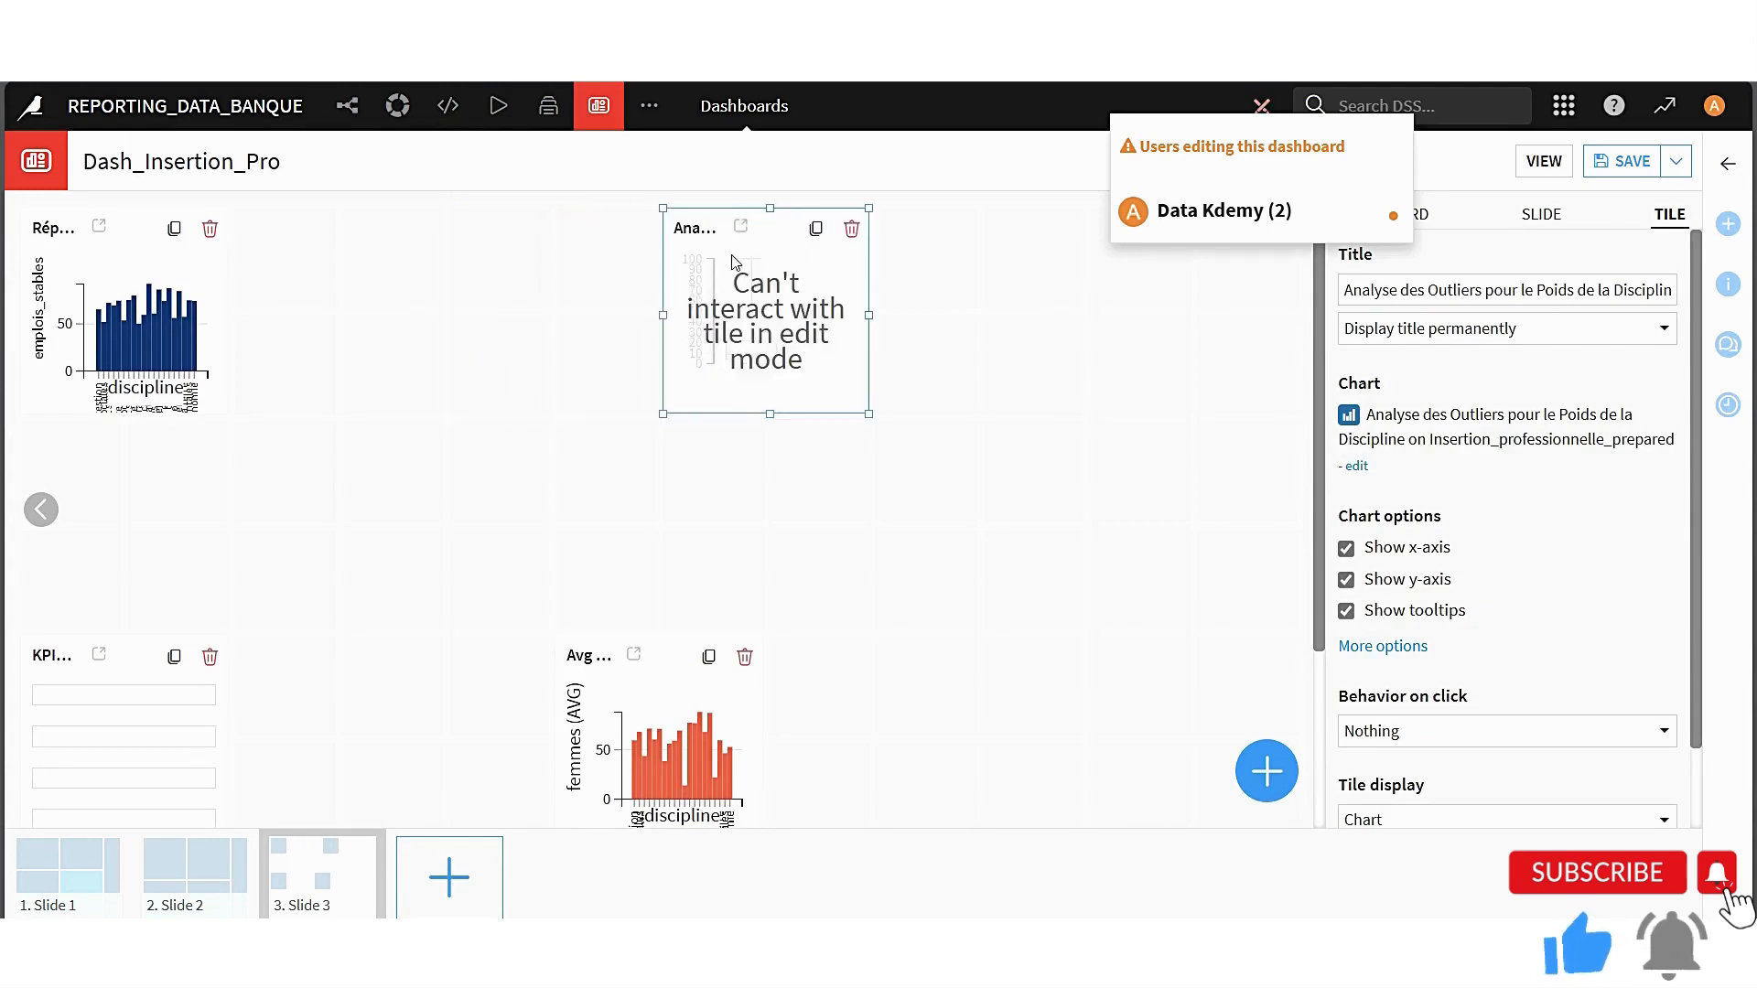
Enlarge the Analyse des Outliers and Répartition des emploi stables tiles so they sit side by side in the upper row
left_click(658, 414)
left_click(675, 411)
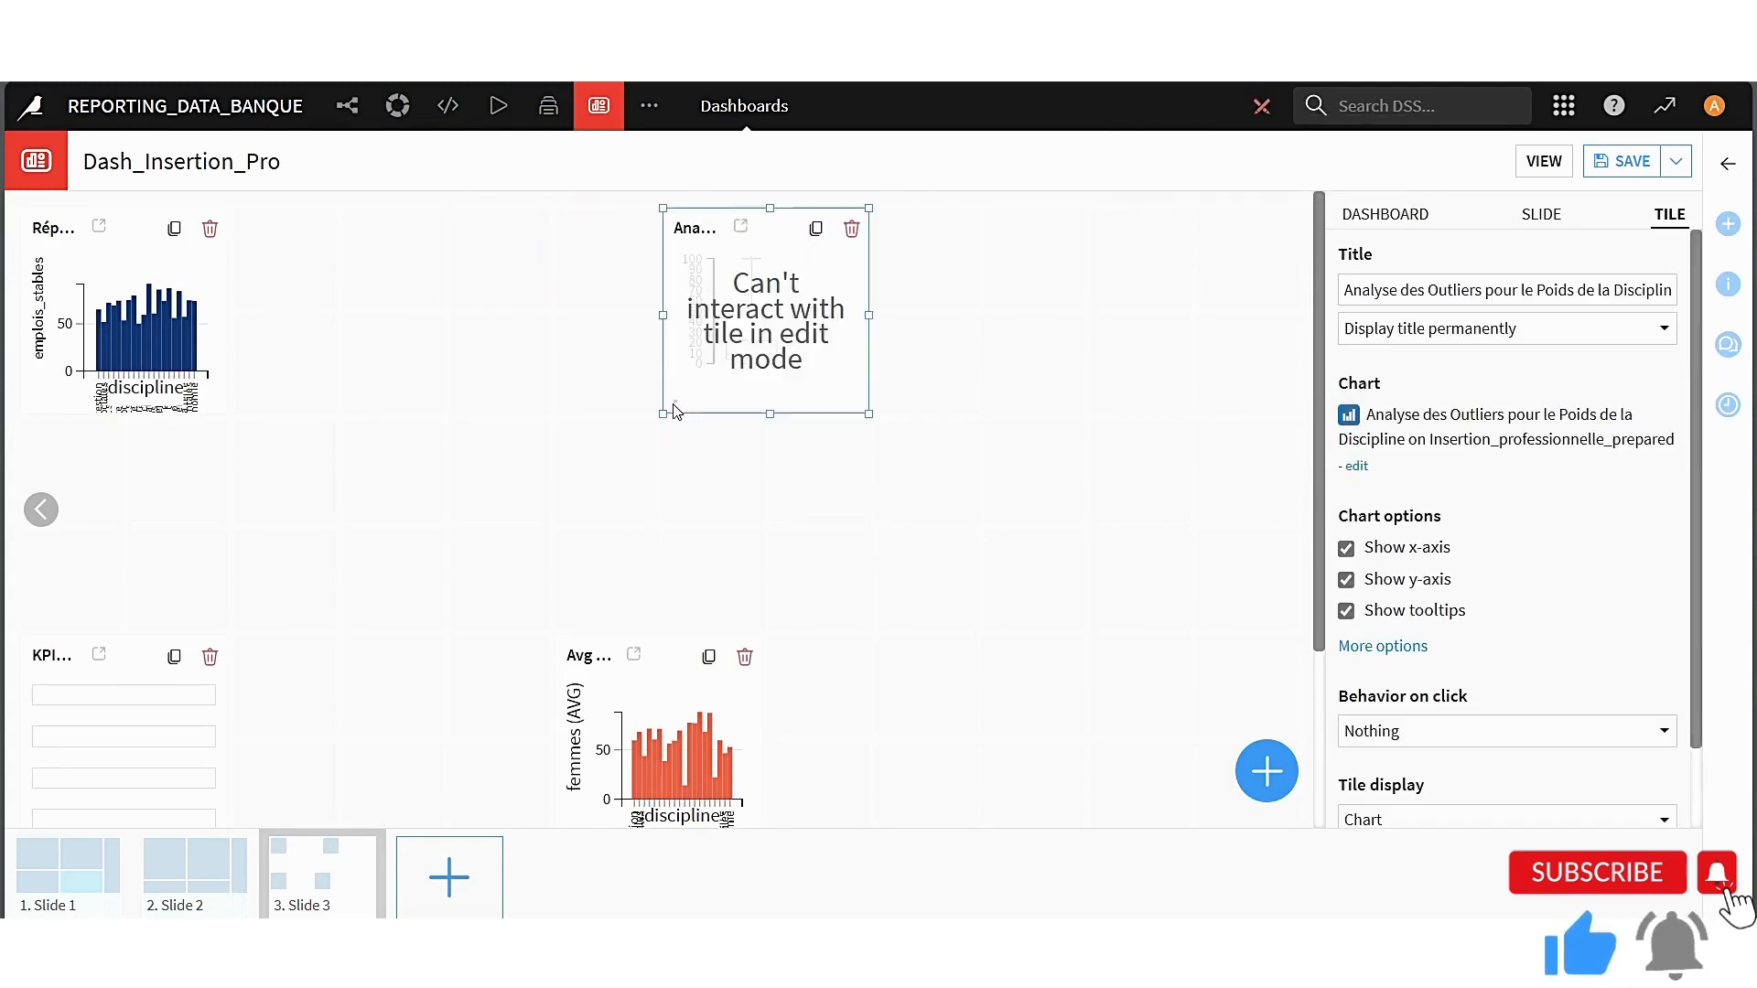
left_click_drag(664, 414, 555, 628)
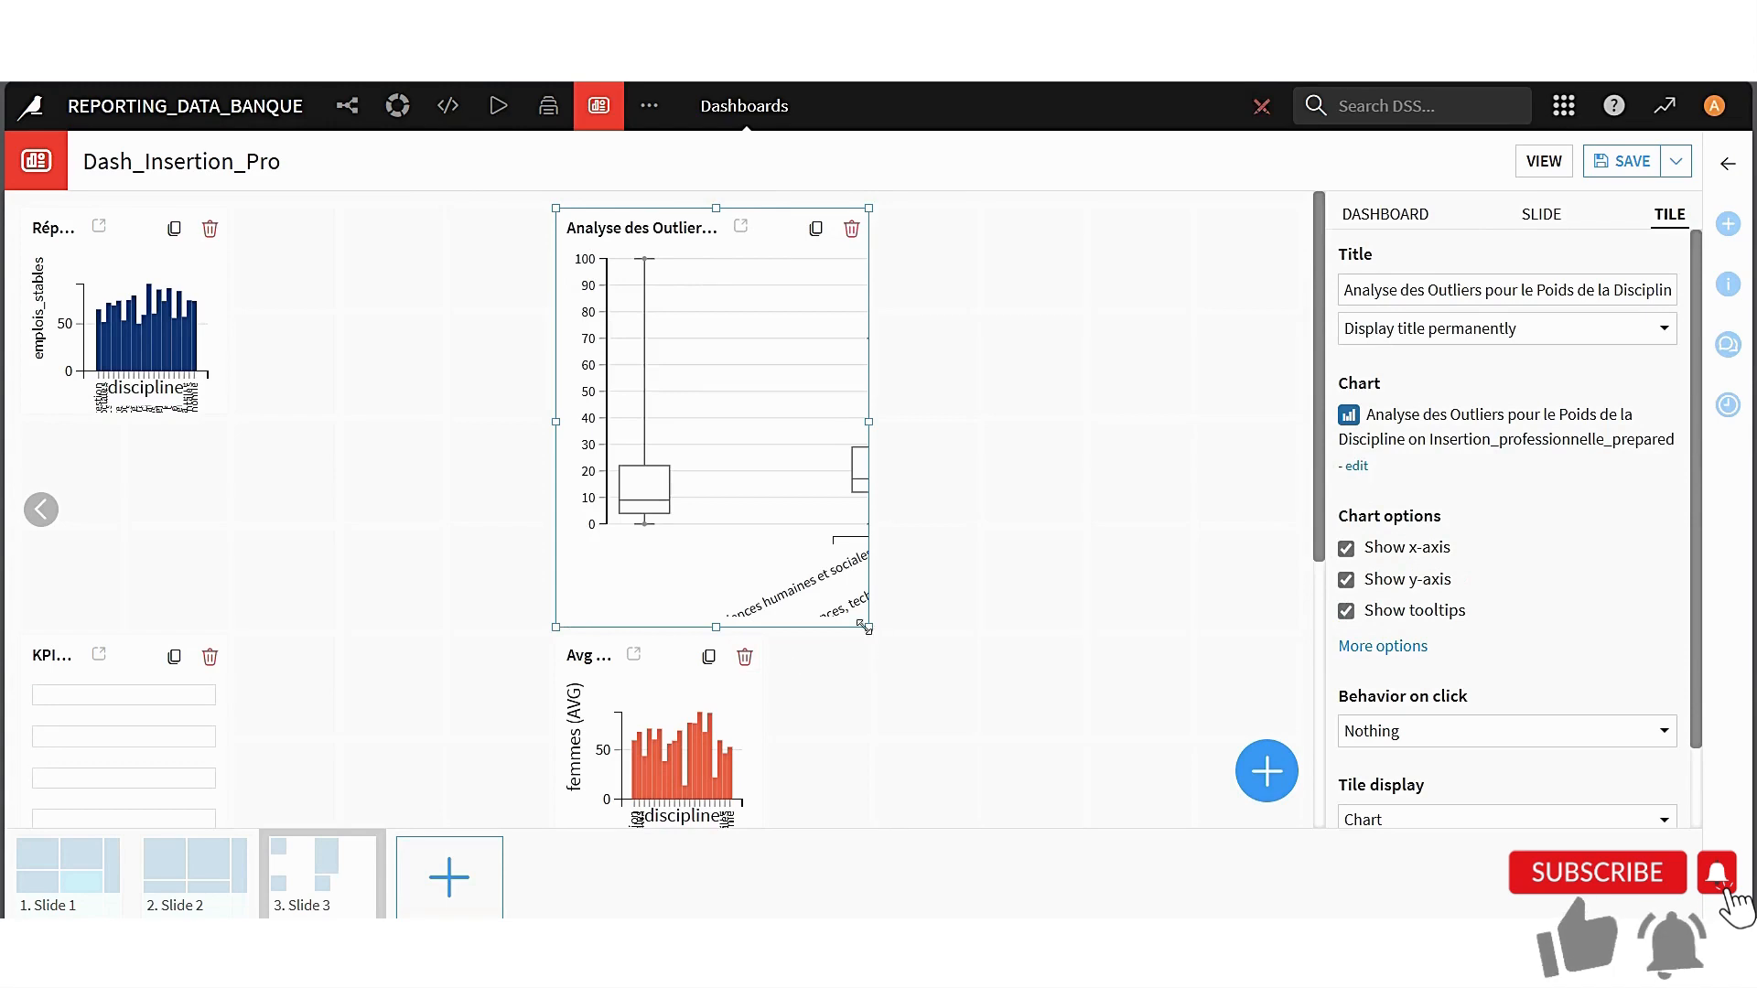
left_click_drag(869, 626, 1082, 627)
left_click(199, 319)
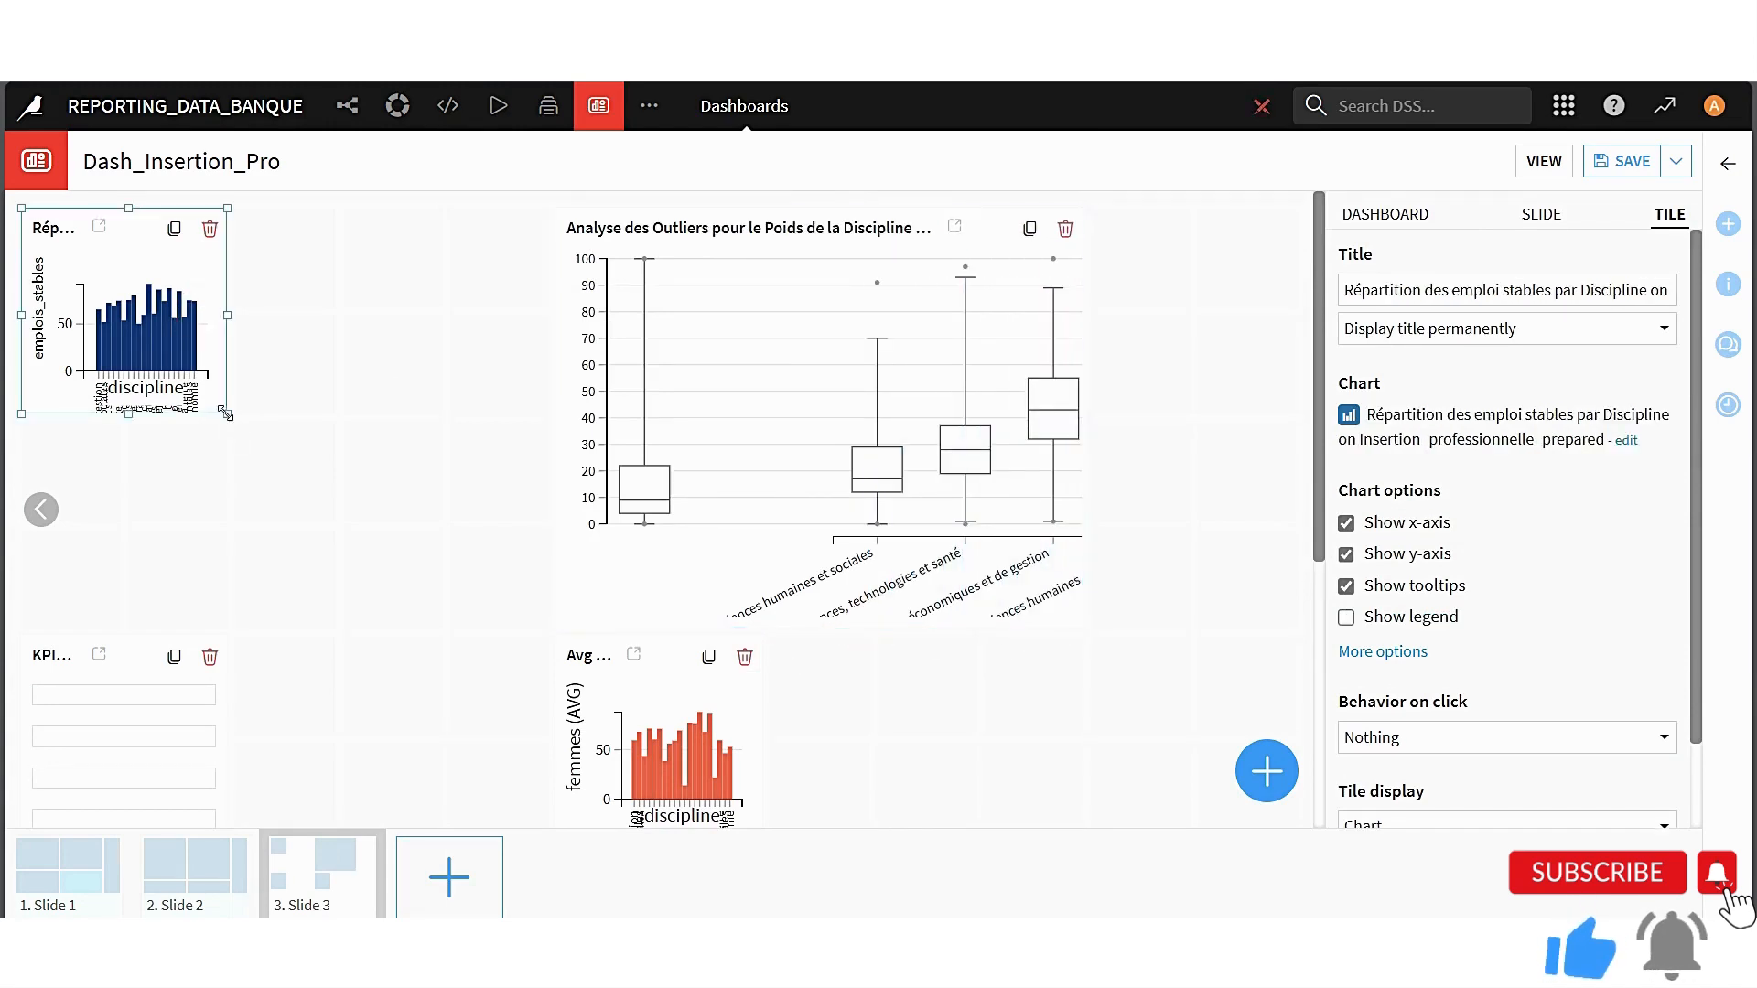
left_click_drag(225, 414, 549, 630)
Enlarge the KPIs and Avg of femmes tiles to match the width of the charts above them
scroll(556, 644, "down", 3)
left_click(173, 515)
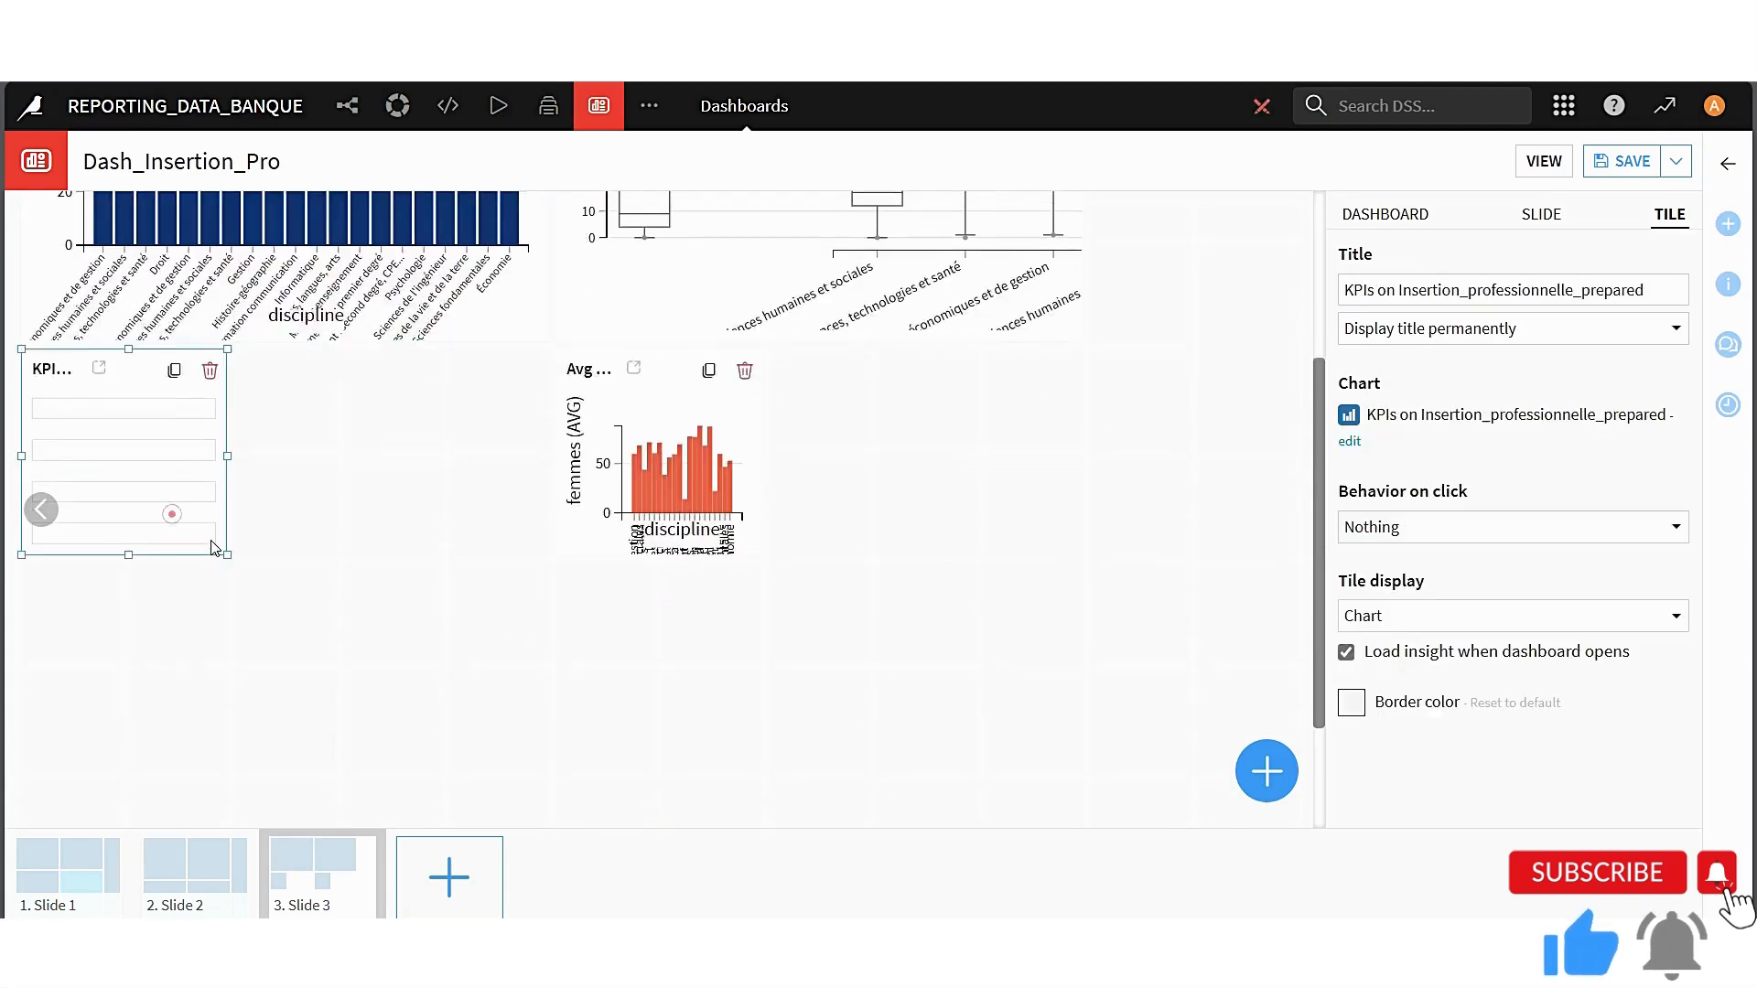
left_click_drag(226, 555, 573, 839)
left_click(675, 404)
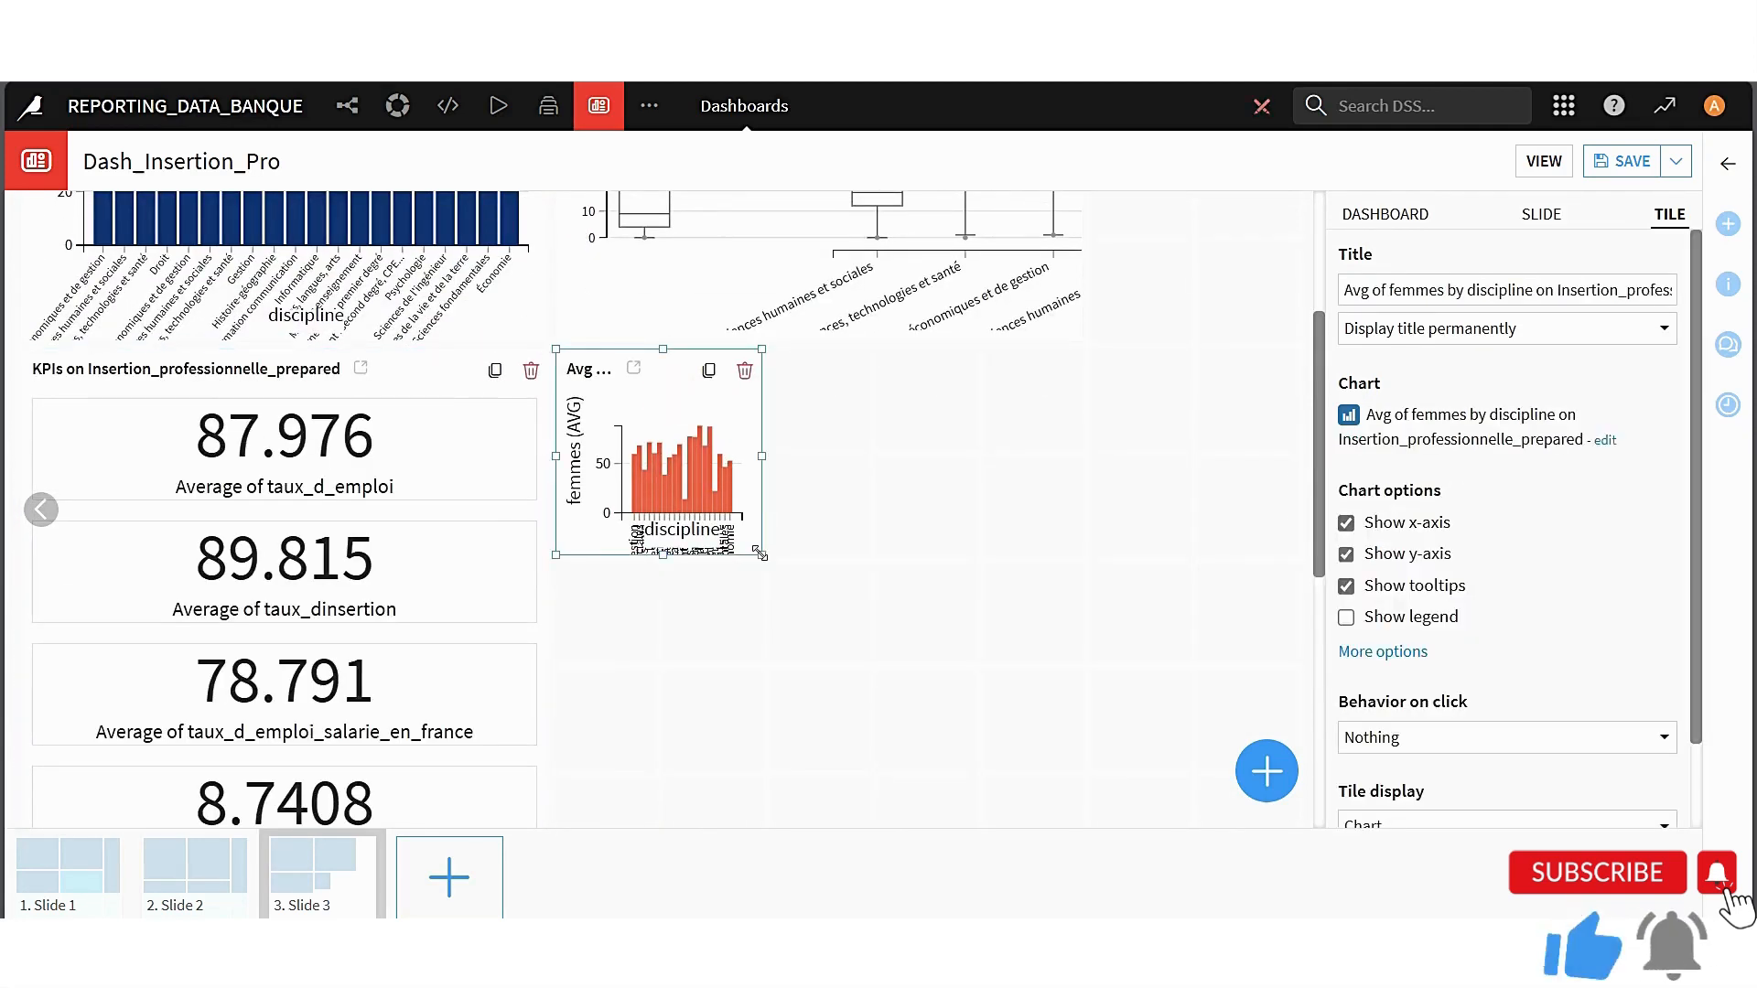
left_click_drag(762, 554, 1100, 915)
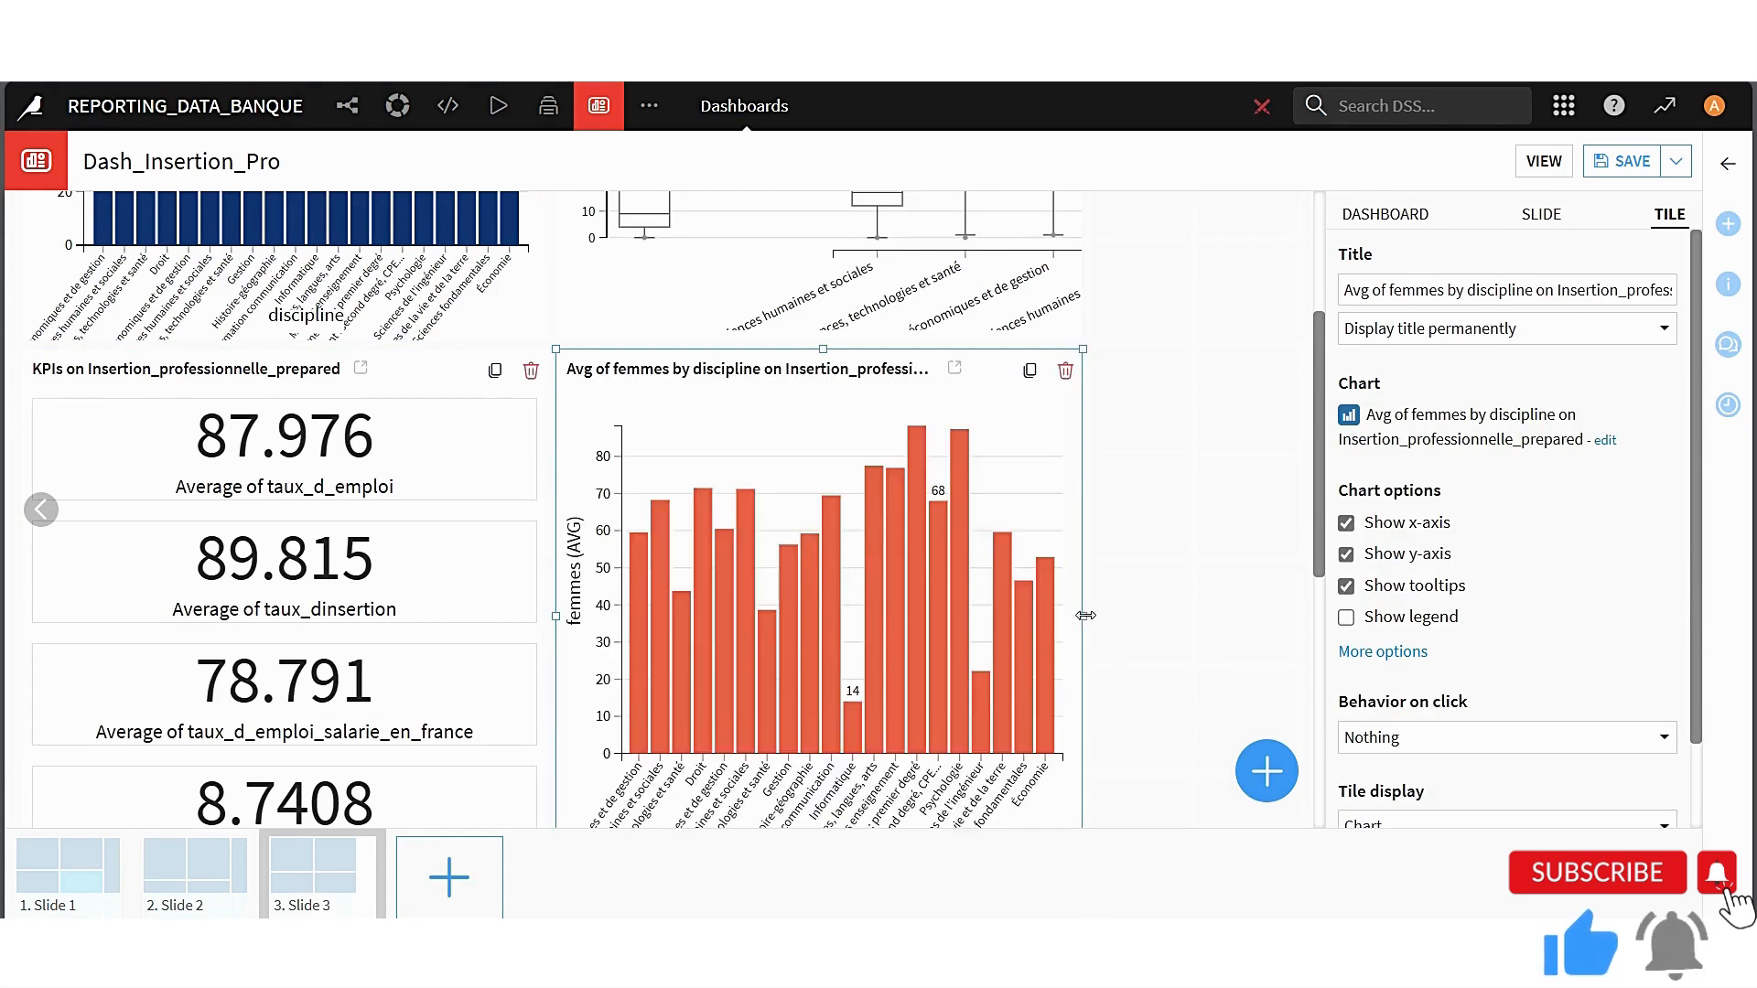
left_click(1181, 567)
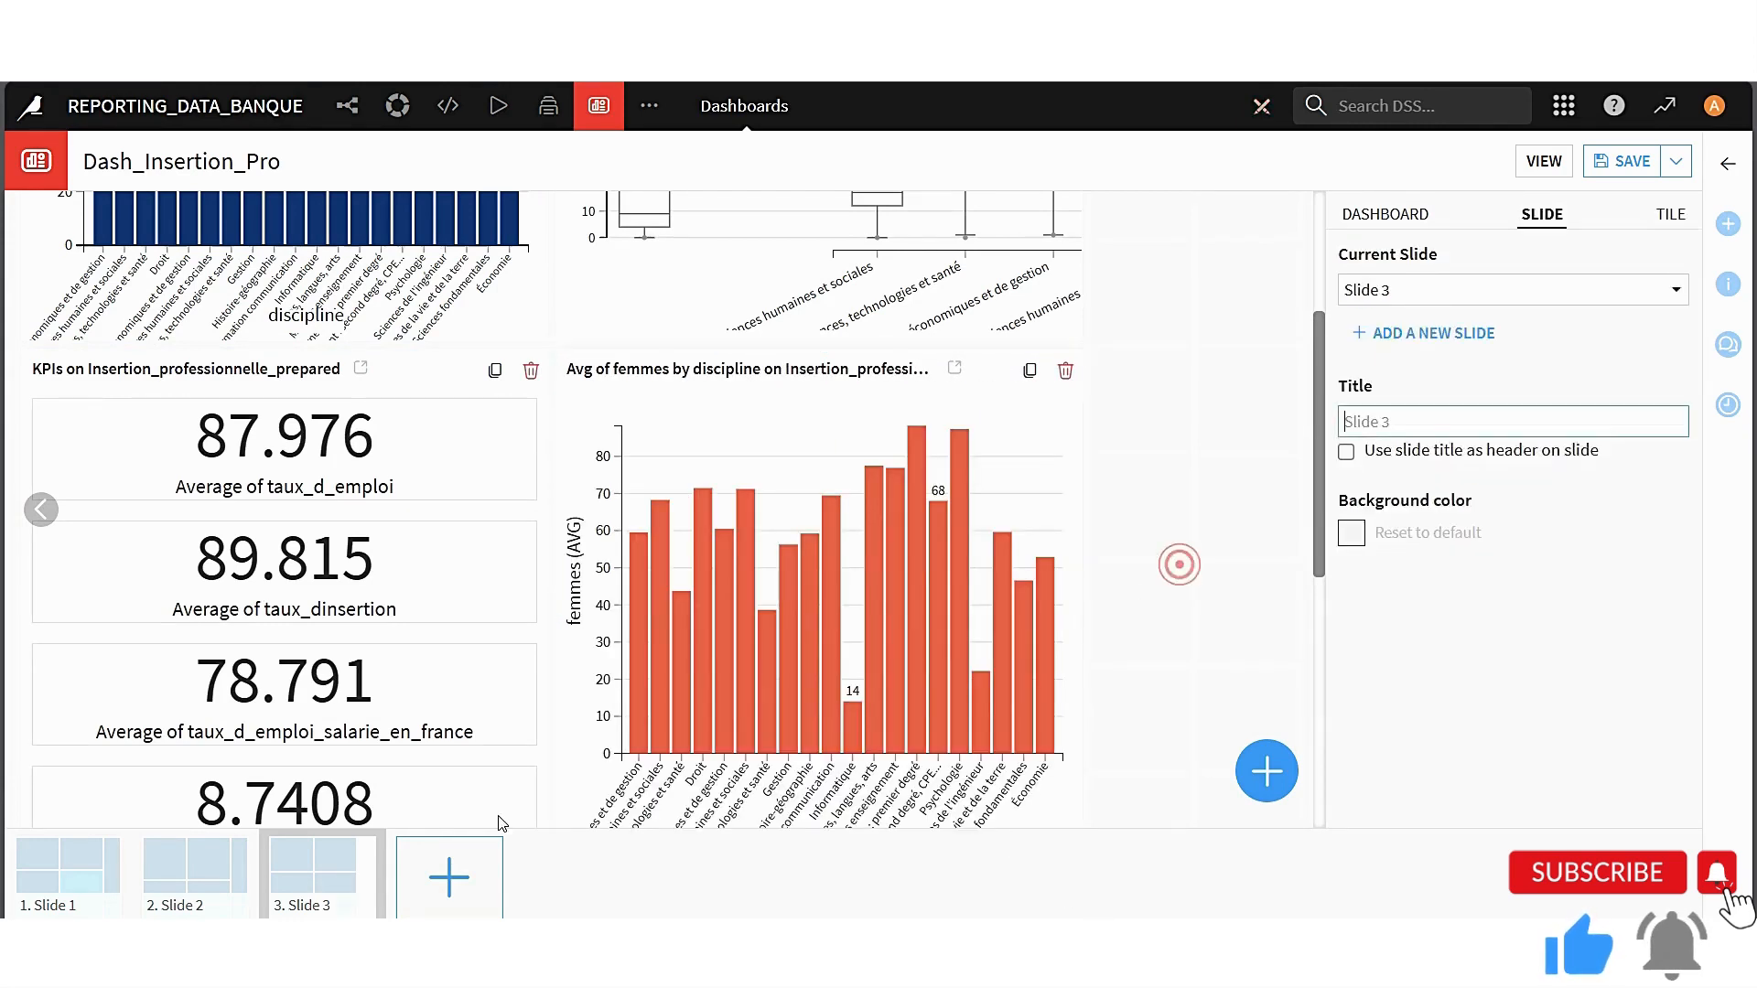
Start adding filters to Slide 3 from another dataset, with Insertion_professionnelle_prepared as the source
left_click(1279, 788)
left_click(667, 566)
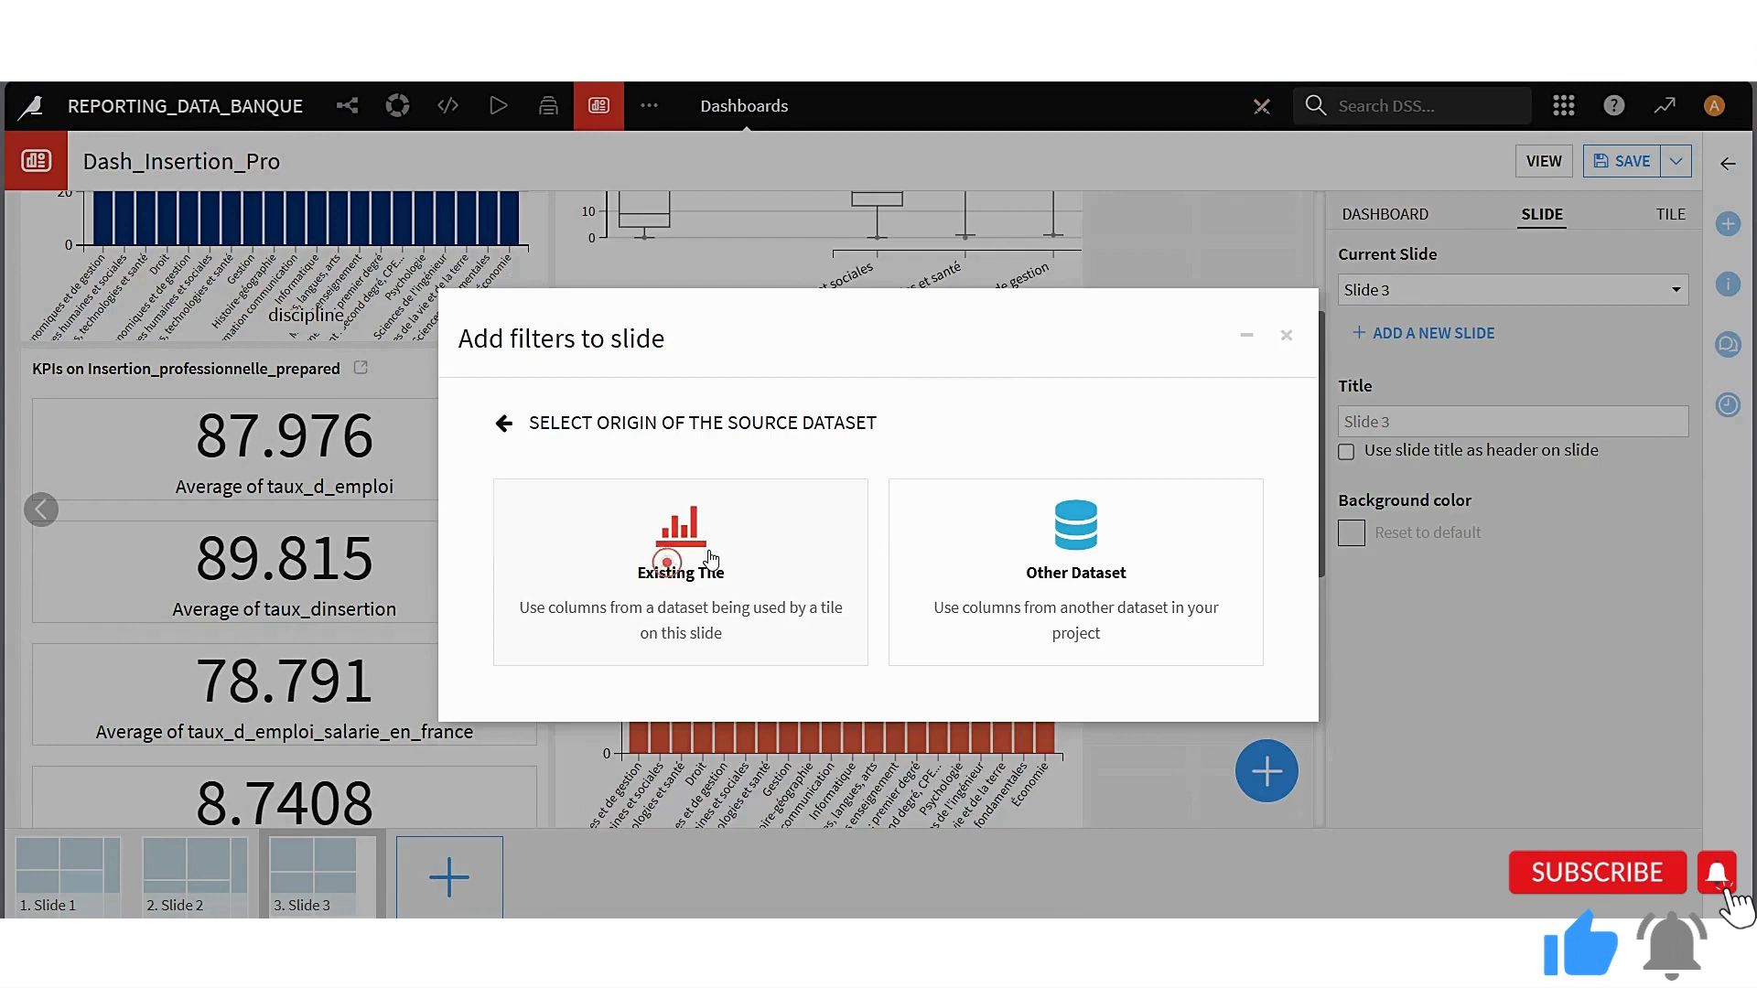
left_click(1038, 546)
left_click(997, 555)
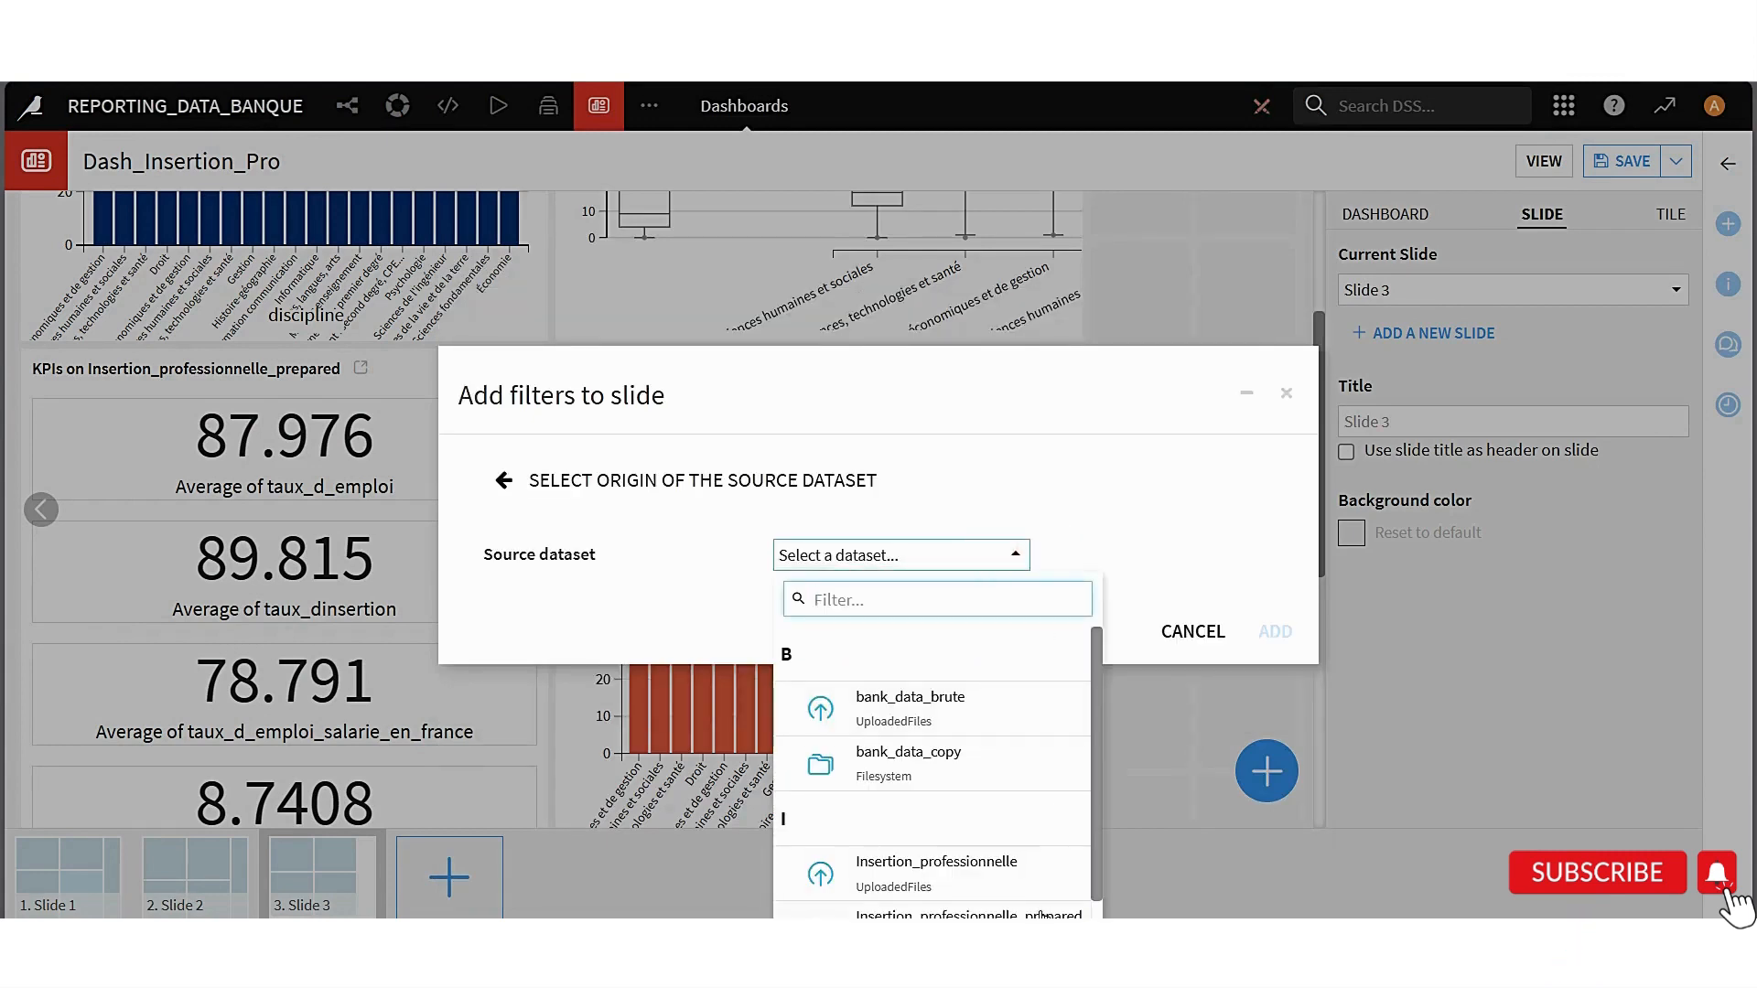
left_click(1042, 915)
Add a filter tile with the columns date_parsed, diplome, etablissement, academie, domaine and discipline
left_click(573, 590)
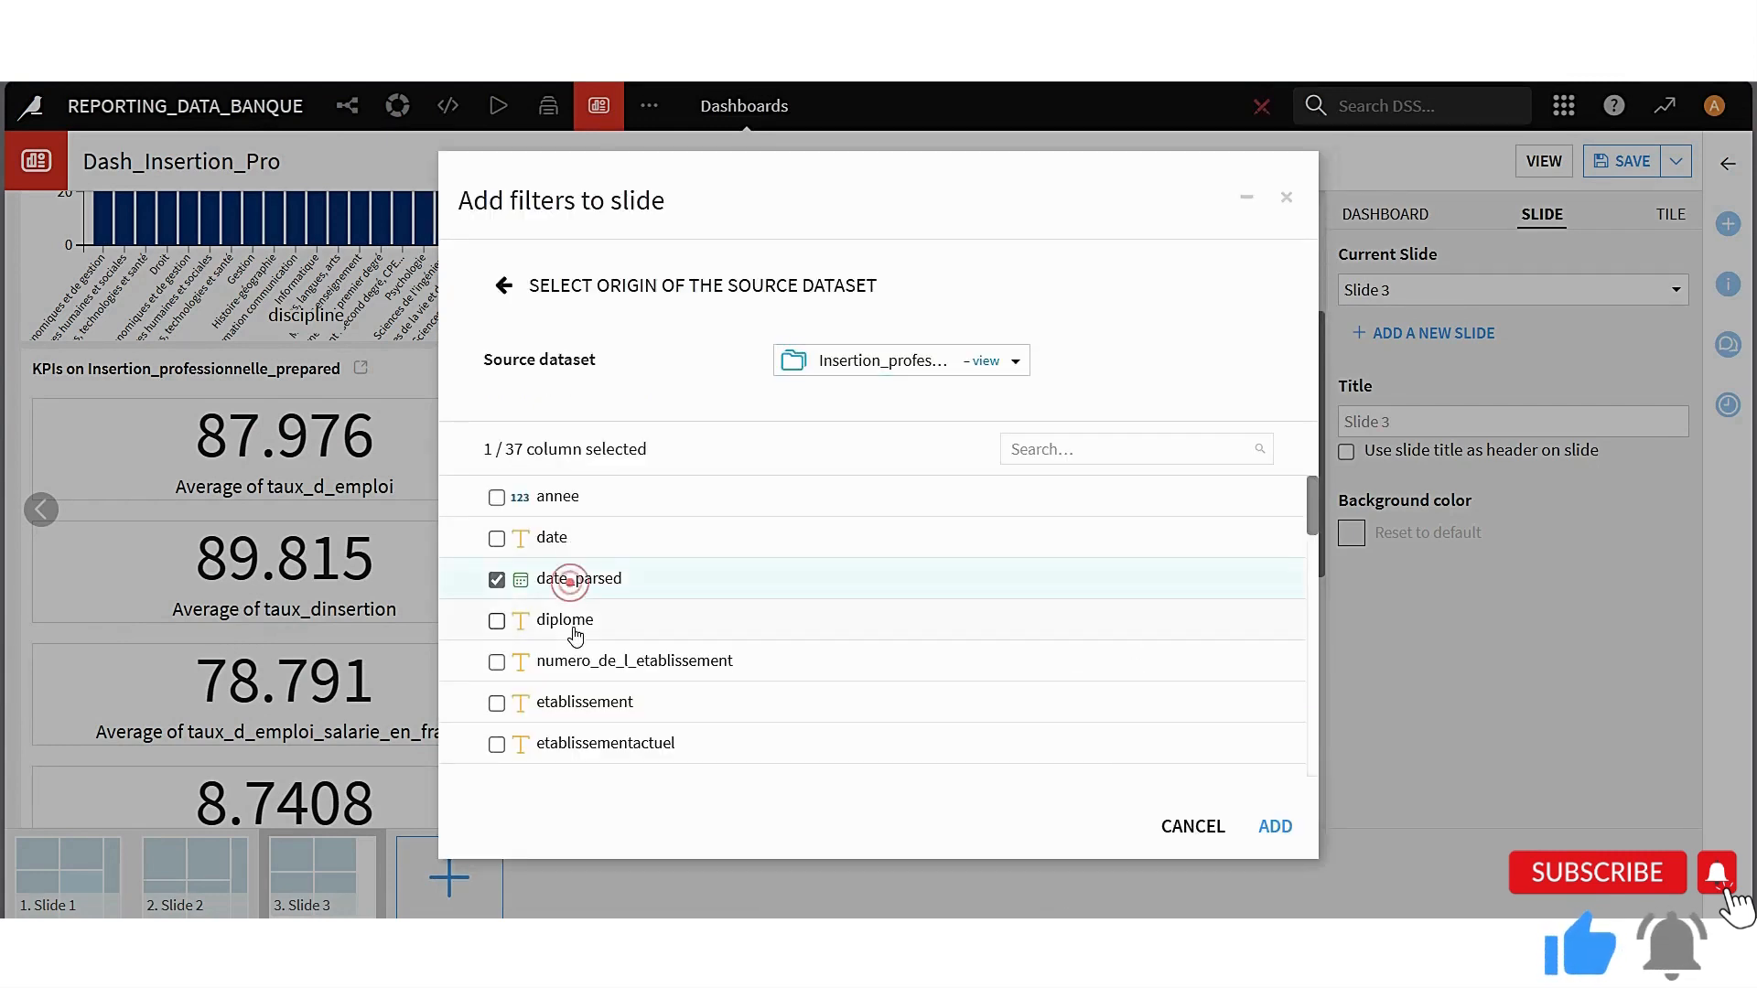
left_click(574, 627)
left_click(578, 701)
scroll(591, 717, "down", 1)
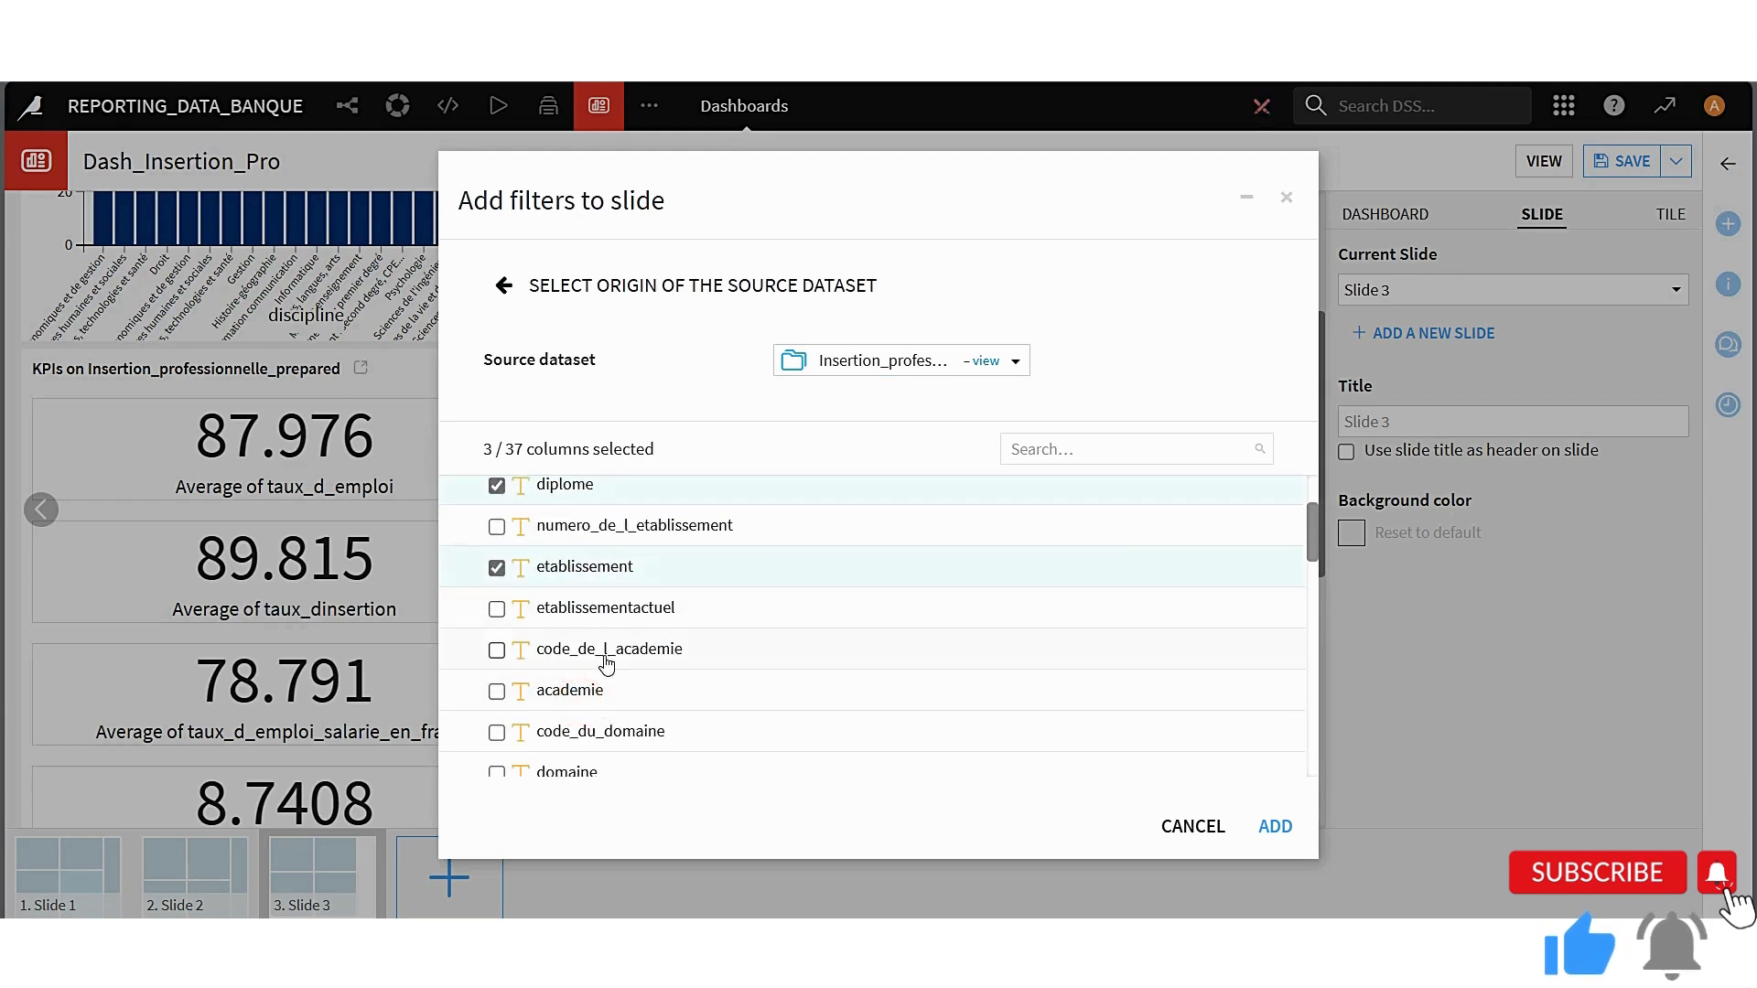
left_click(567, 698)
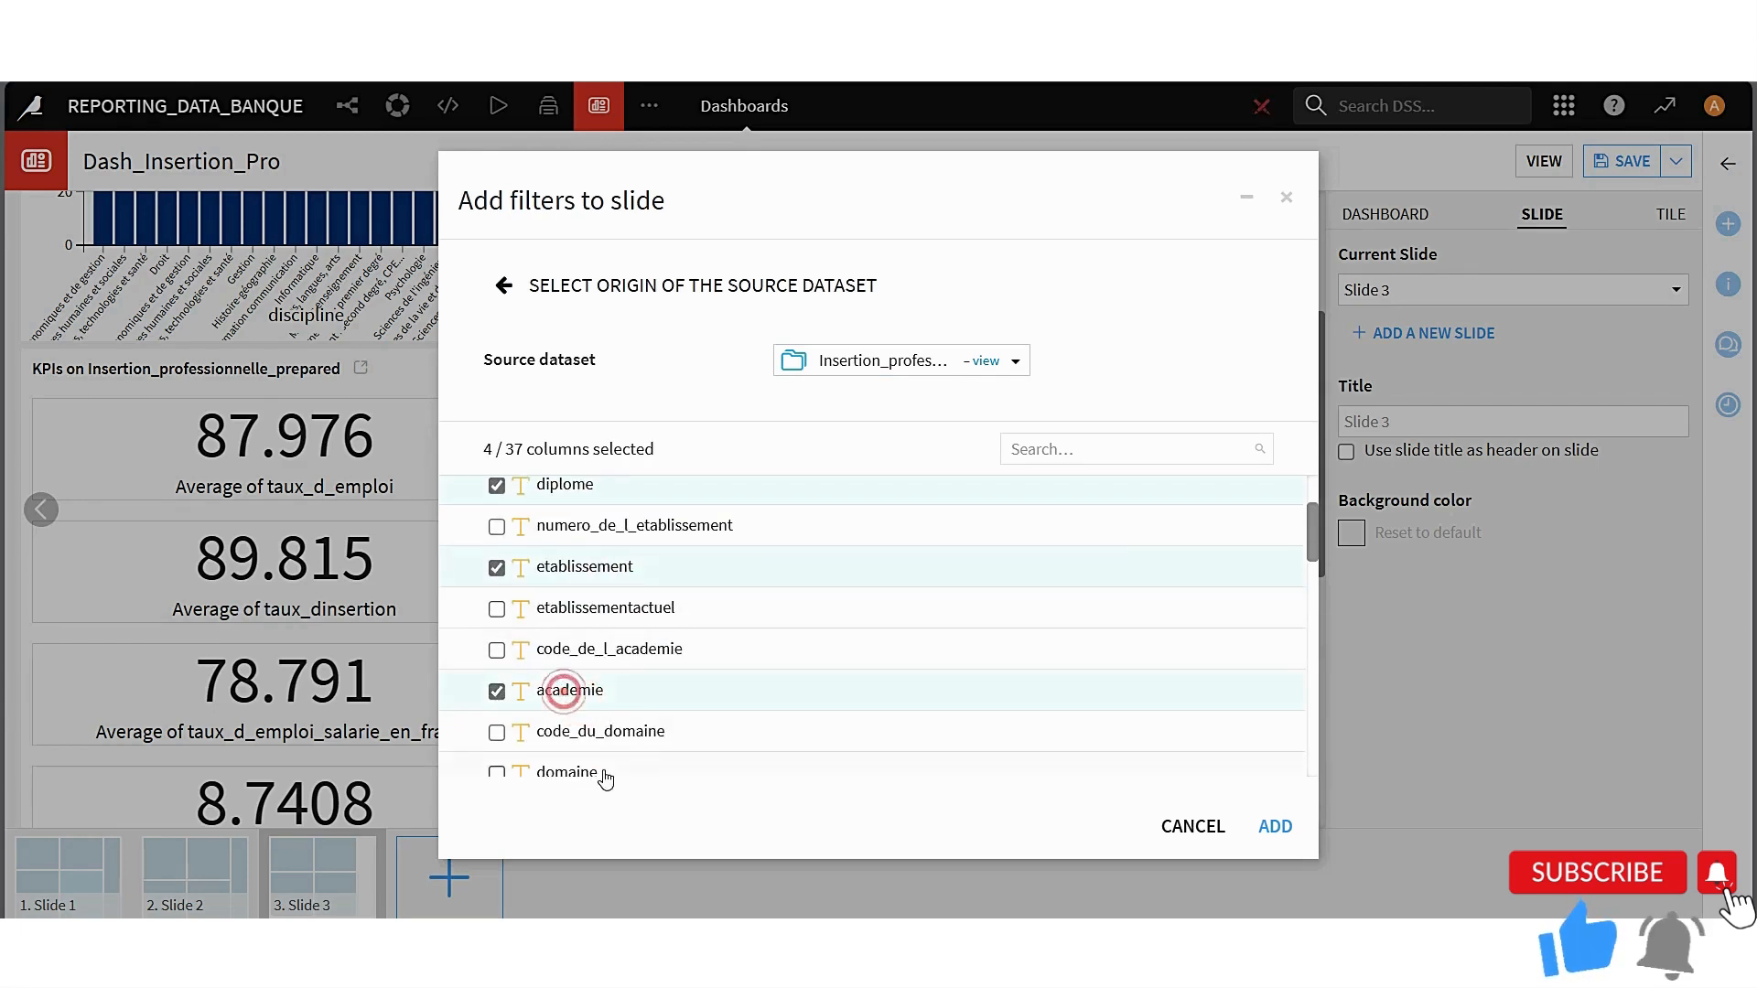
scroll(600, 776, "down", 1)
left_click(578, 683)
left_click(570, 765)
scroll(640, 765, "down", 1)
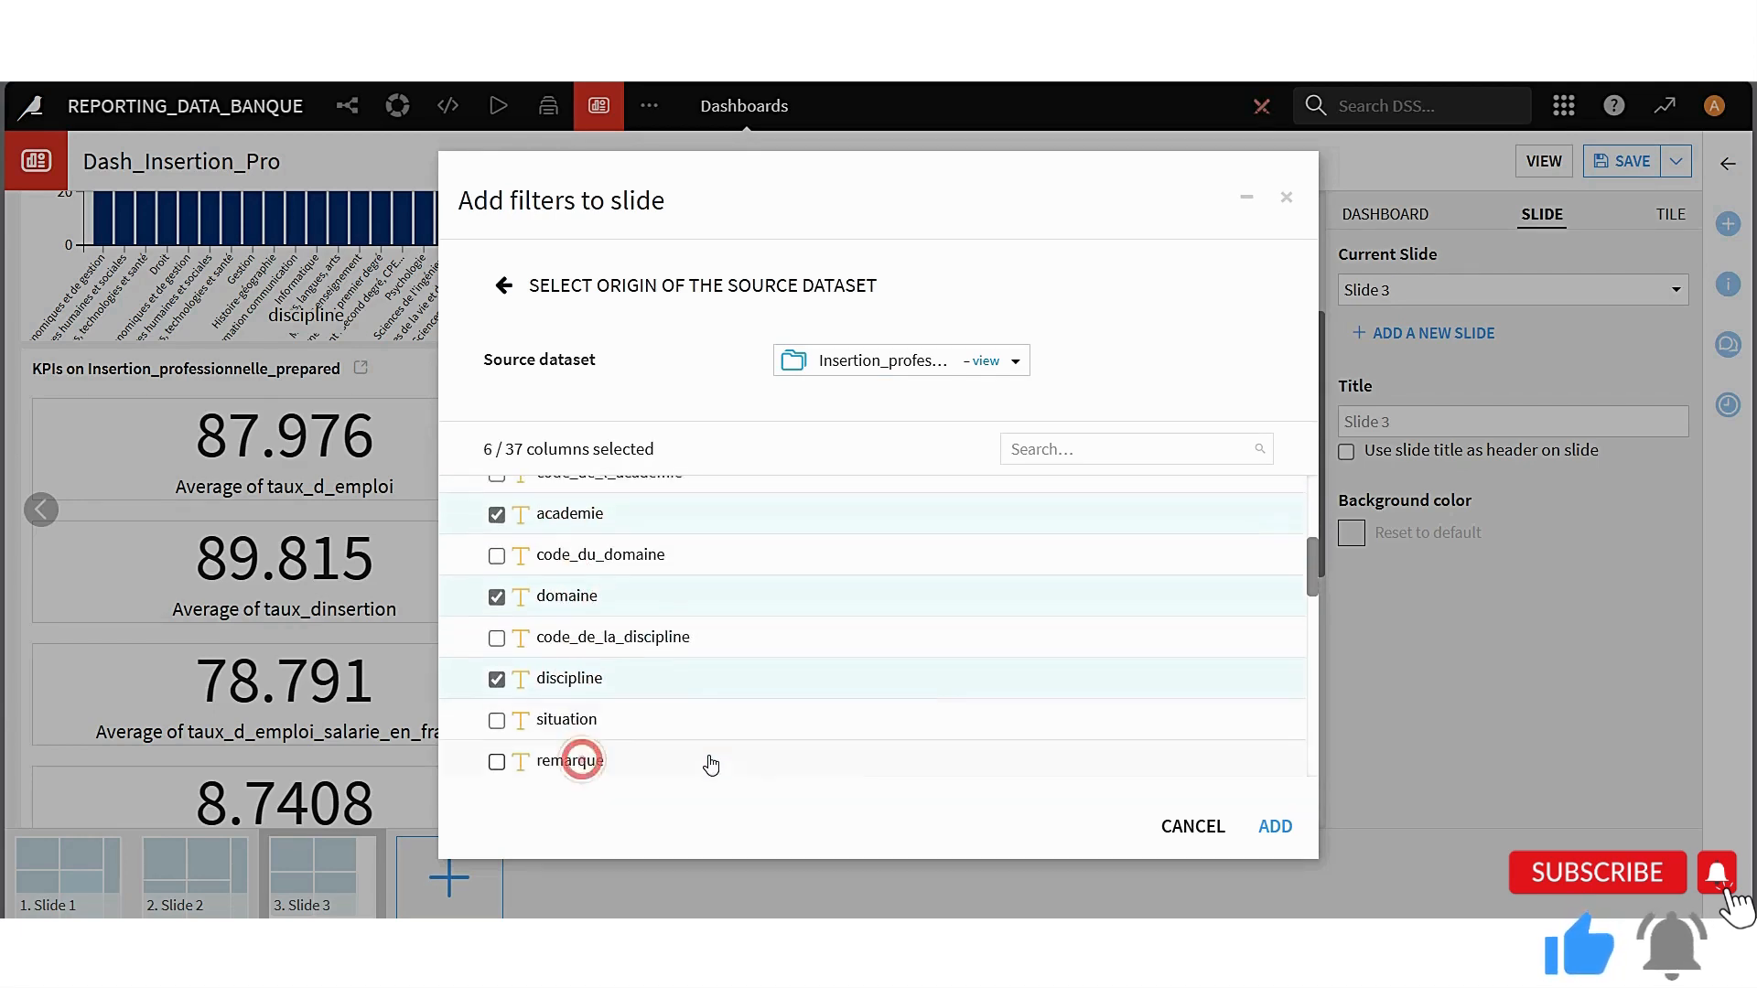
left_click(1279, 828)
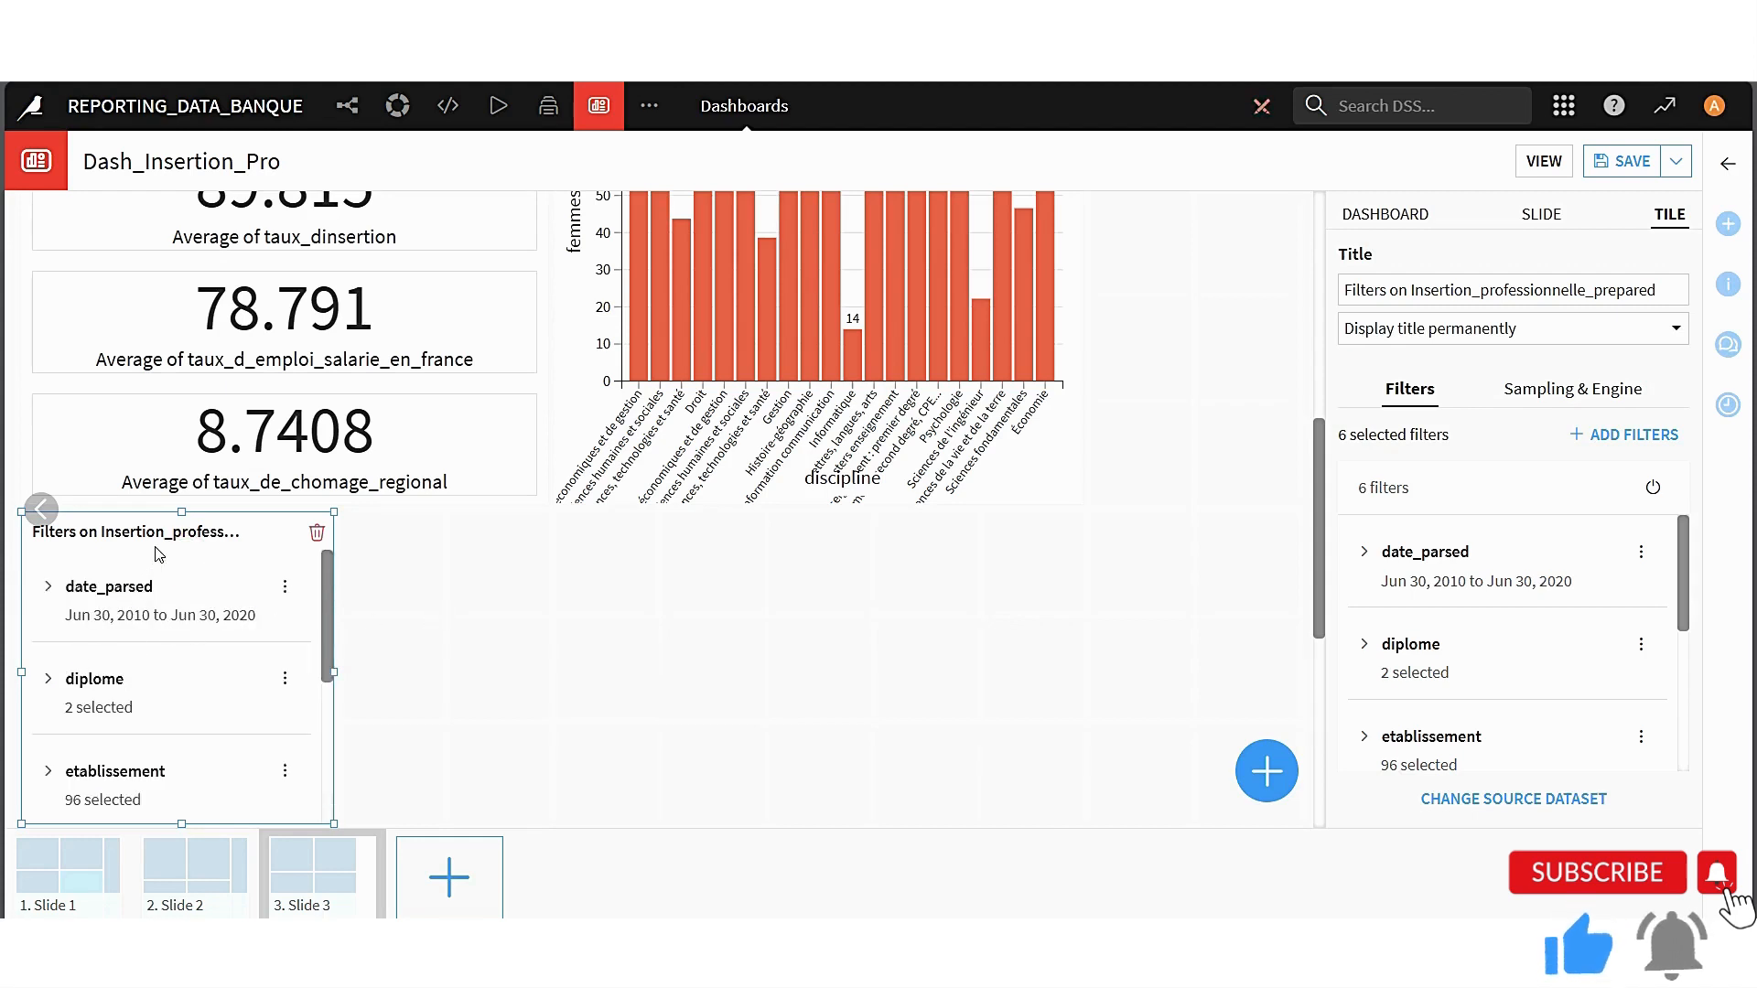
Narrow the filter tile and move it into the free column beside the charts
left_click_drag(160, 553, 1015, 659)
left_click_drag(876, 776, 985, 777)
left_click_drag(1064, 647, 1190, 235)
scroll(1192, 348, "up", 3)
Extend the filter tile upward to the top edge of Slide 3 and save the dashboard
left_click_drag(1202, 478, 1205, 187)
scroll(1211, 365, "up", 3)
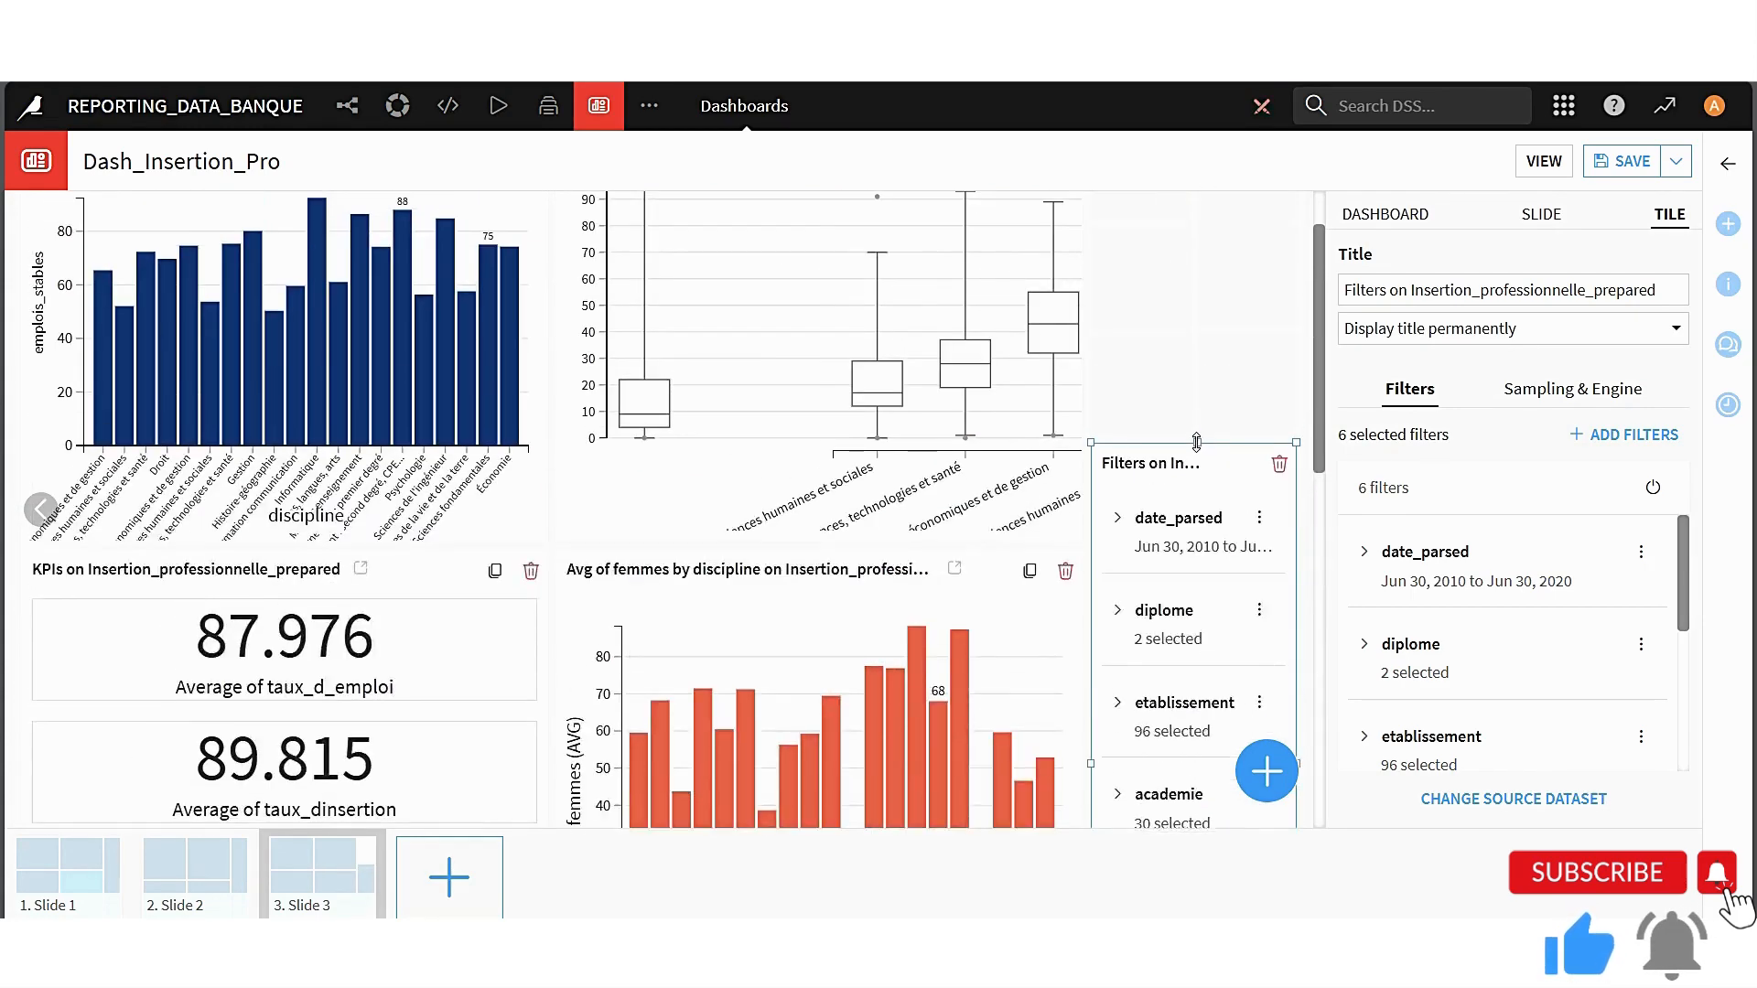
left_click_drag(1196, 442, 1196, 225)
scroll(1204, 351, "up", 1)
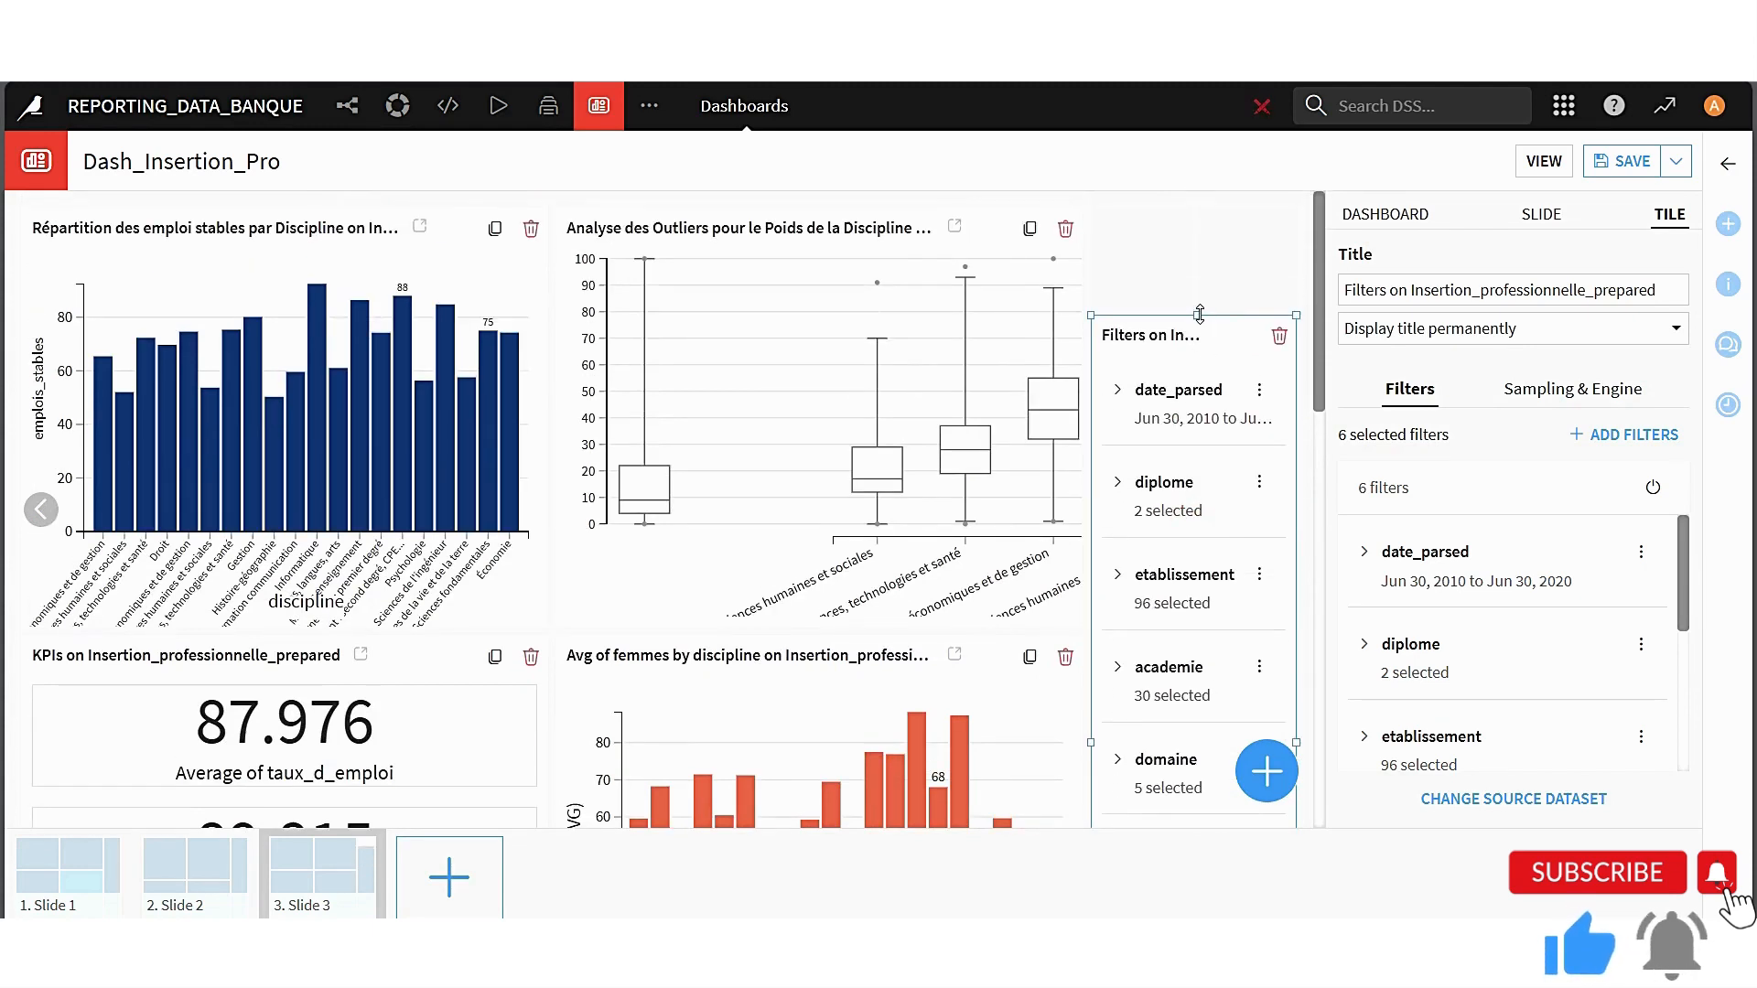
left_click_drag(1198, 315, 1198, 209)
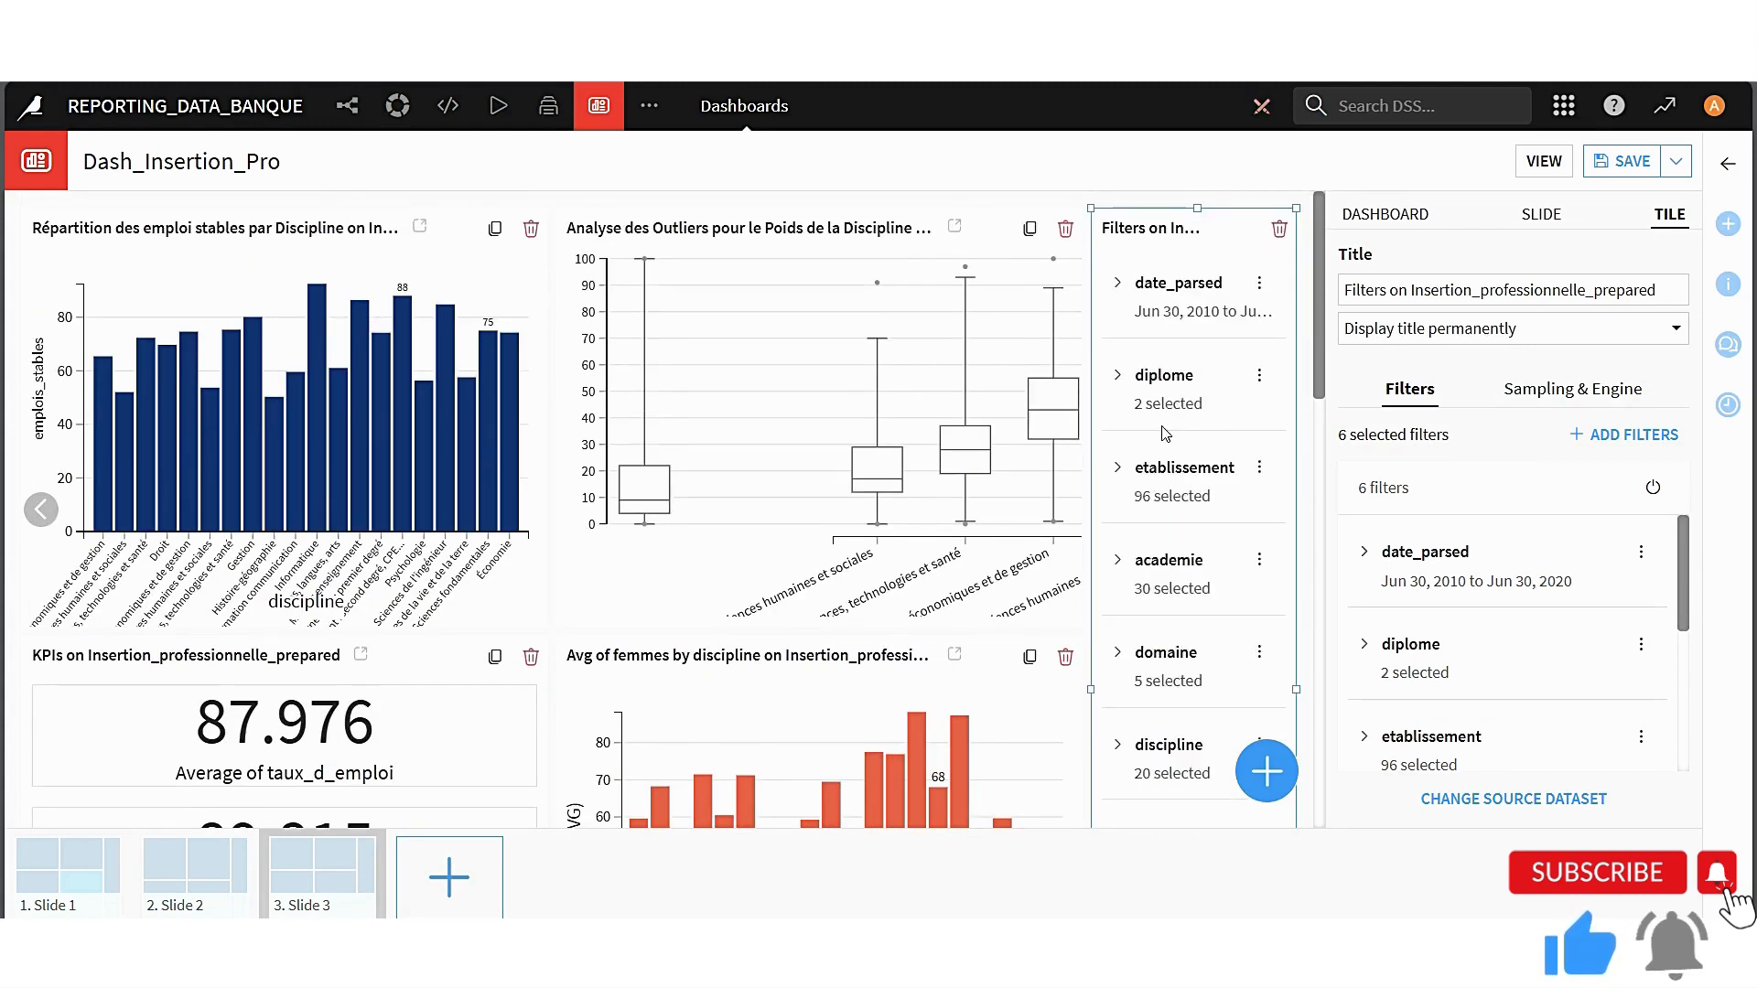
scroll(1204, 583, "down", 2)
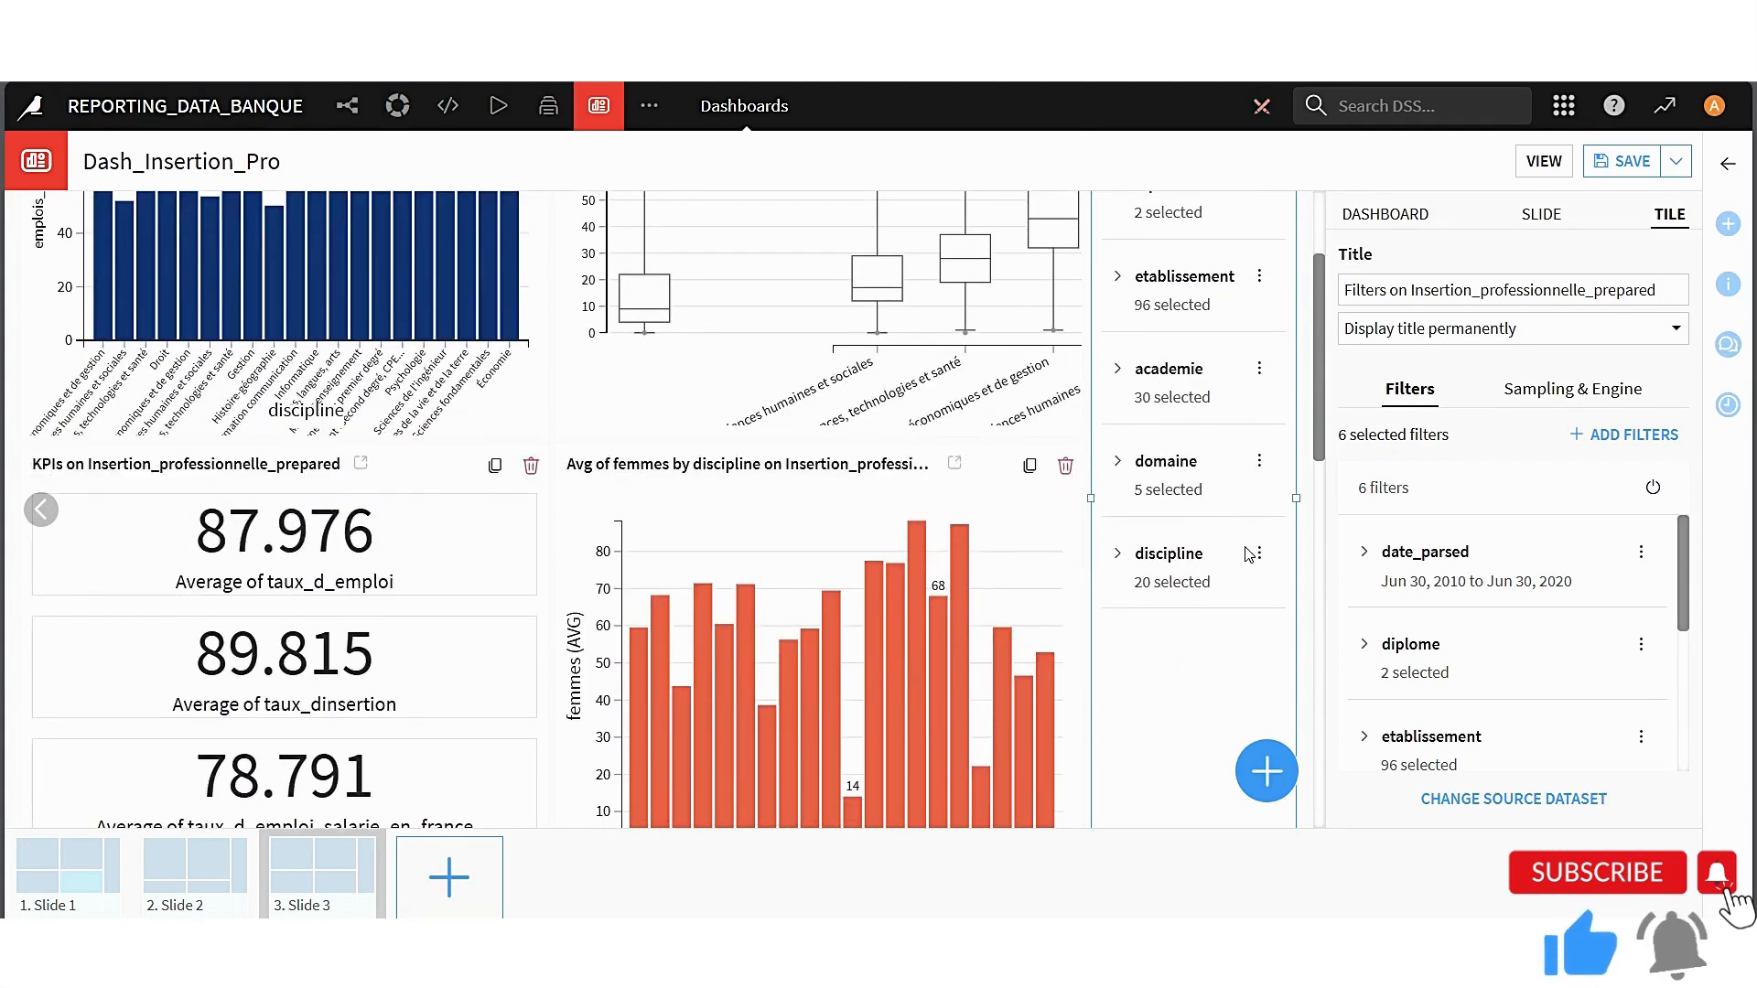
left_click(1613, 170)
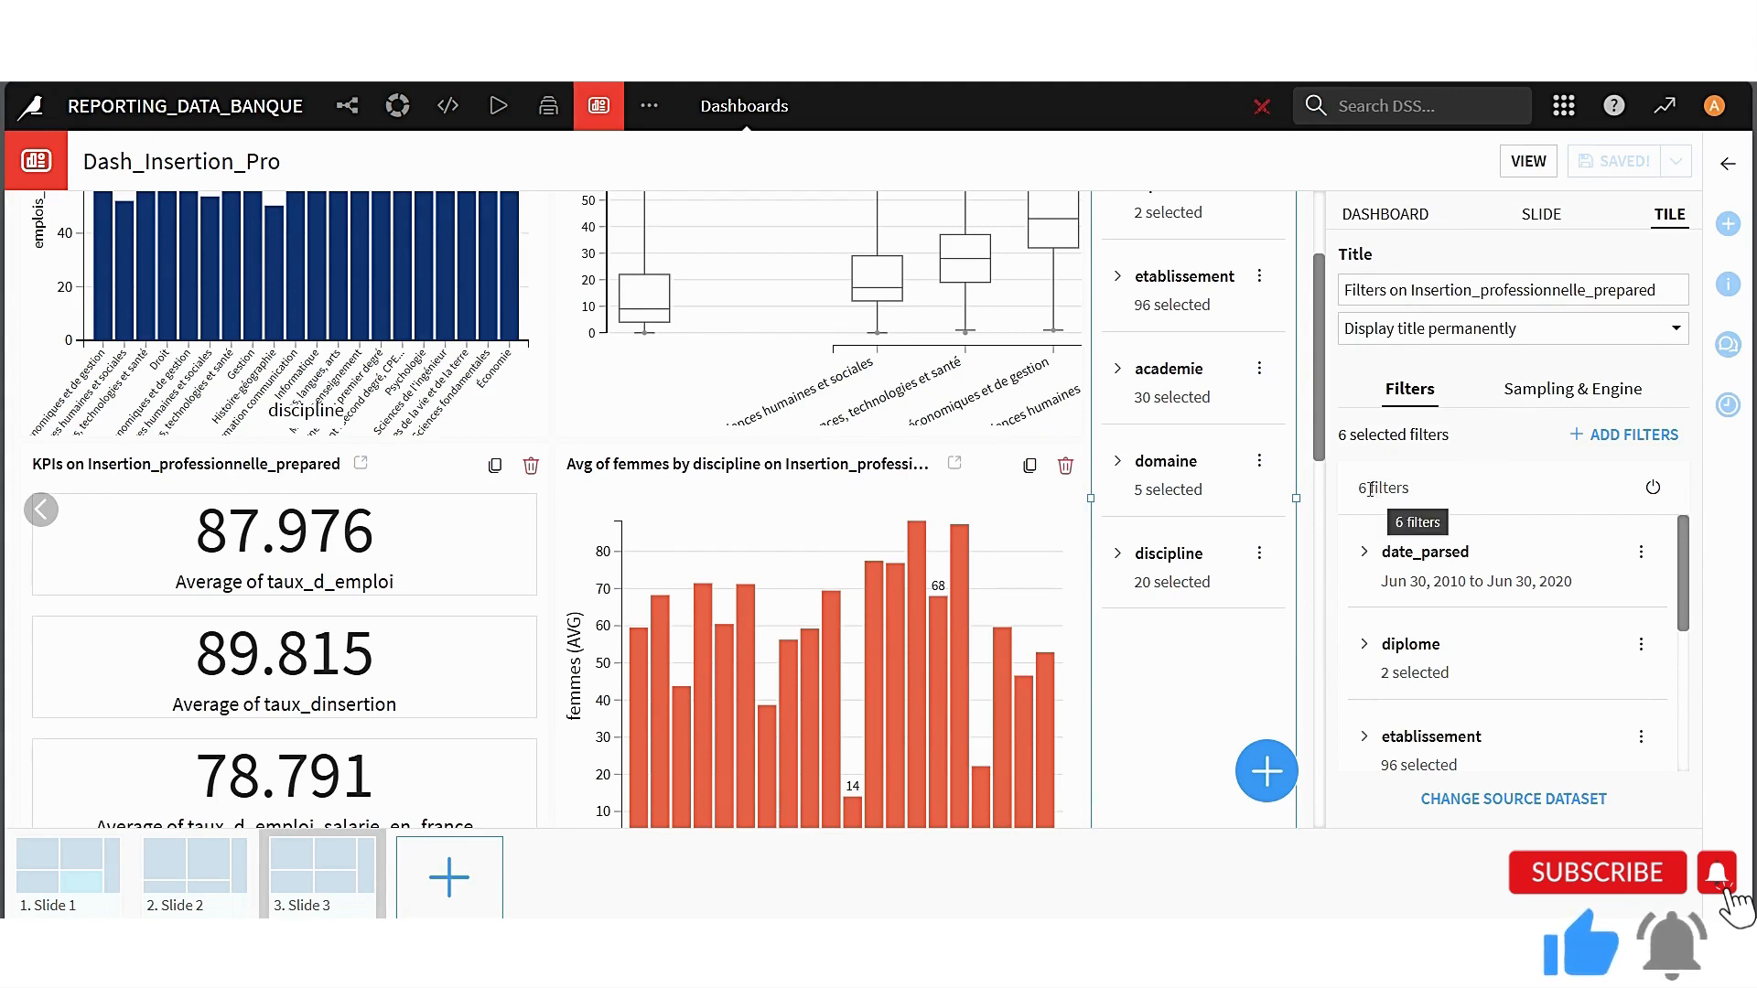
Review the filters configured in the filter tile and the settings of Slide 3
scroll(1479, 538, "down", 1)
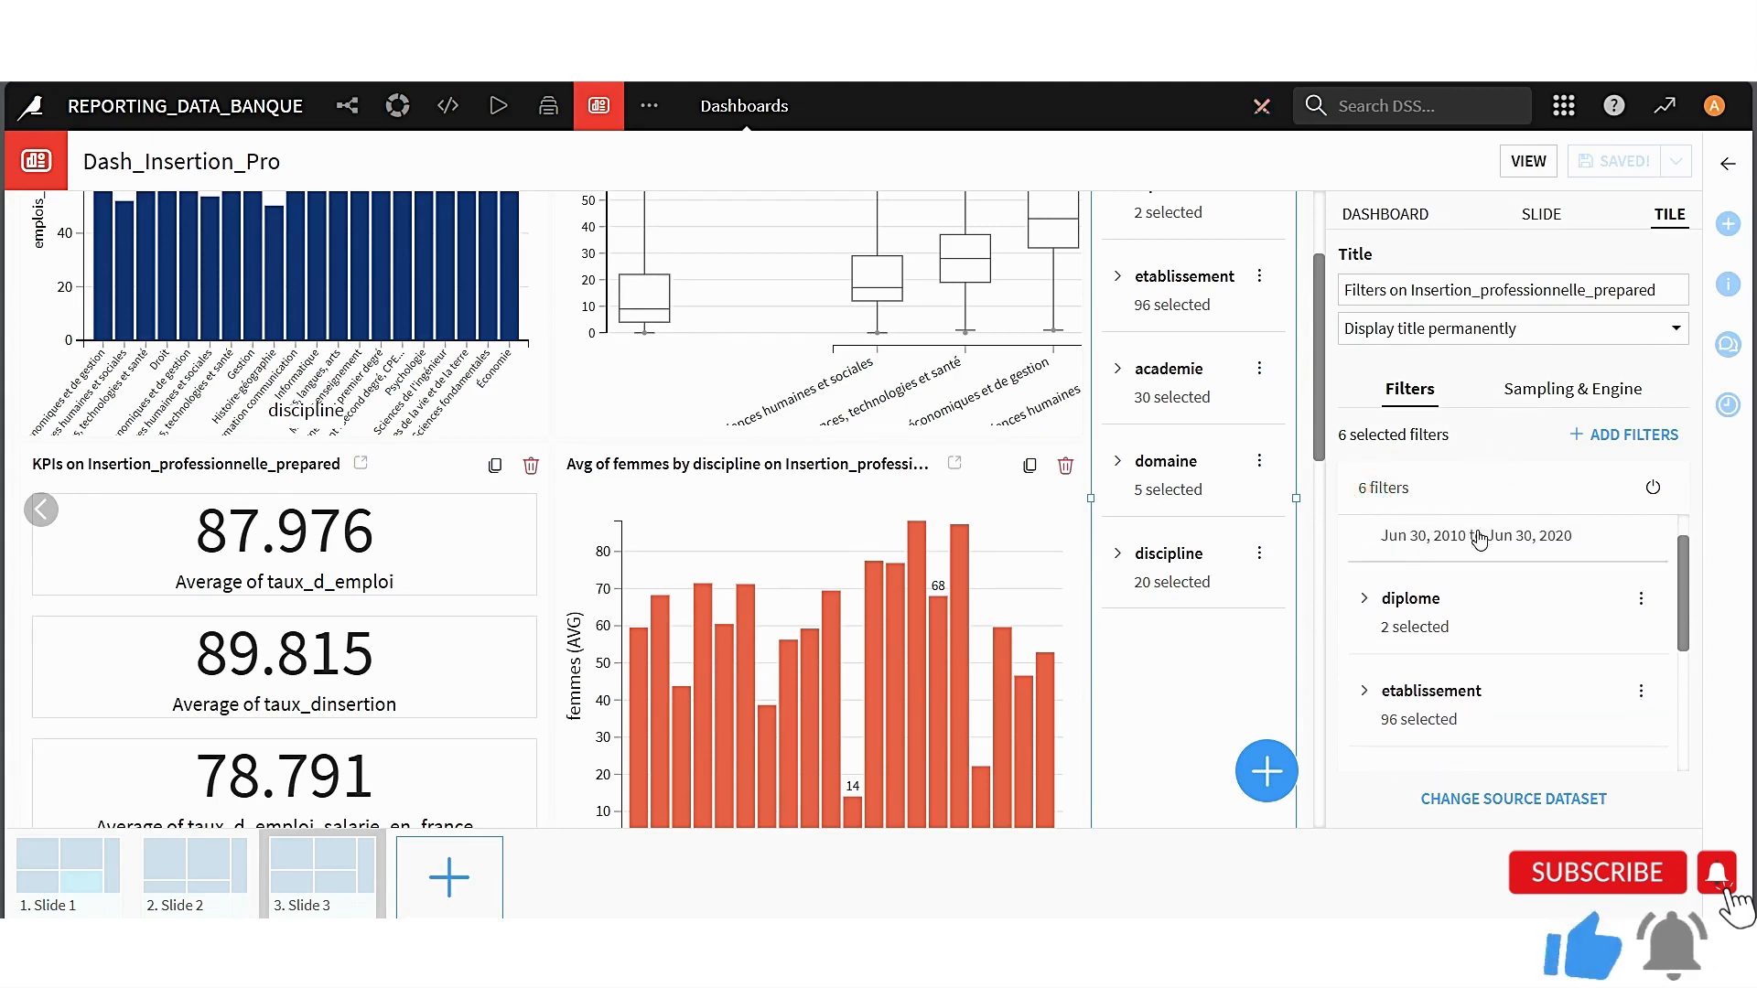
scroll(1480, 538, "up", 1)
scroll(1486, 560, "down", 5)
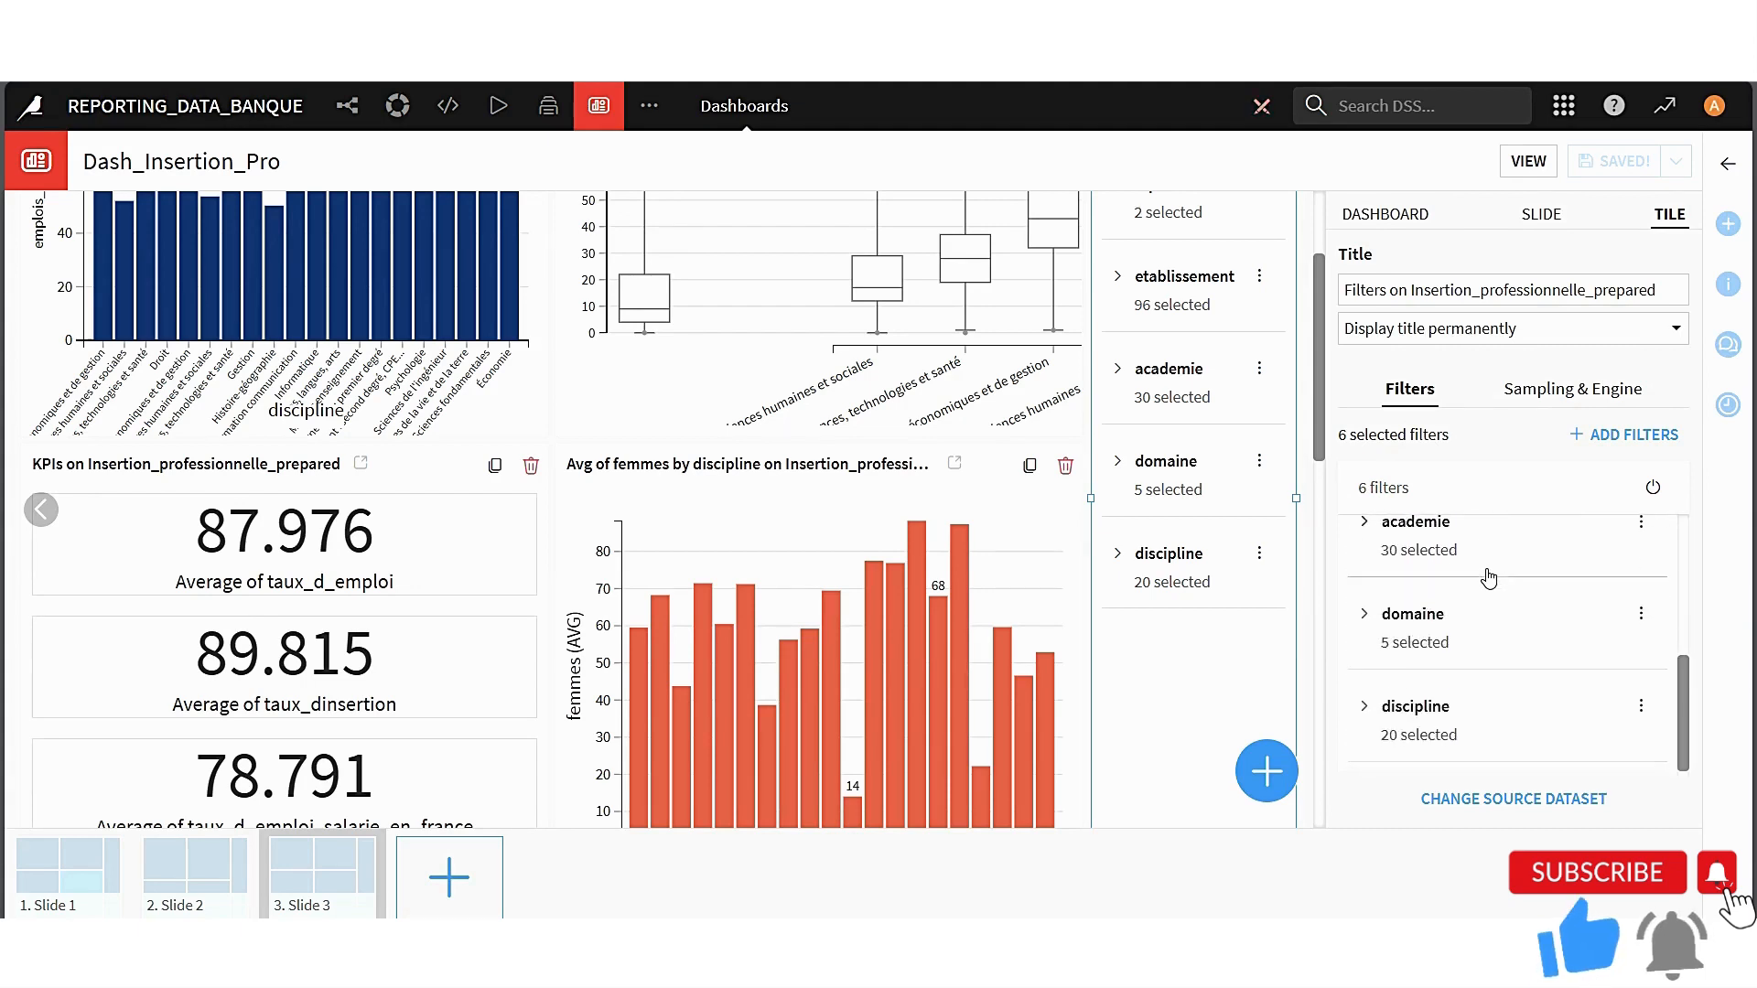
scroll(1491, 571, "up", 5)
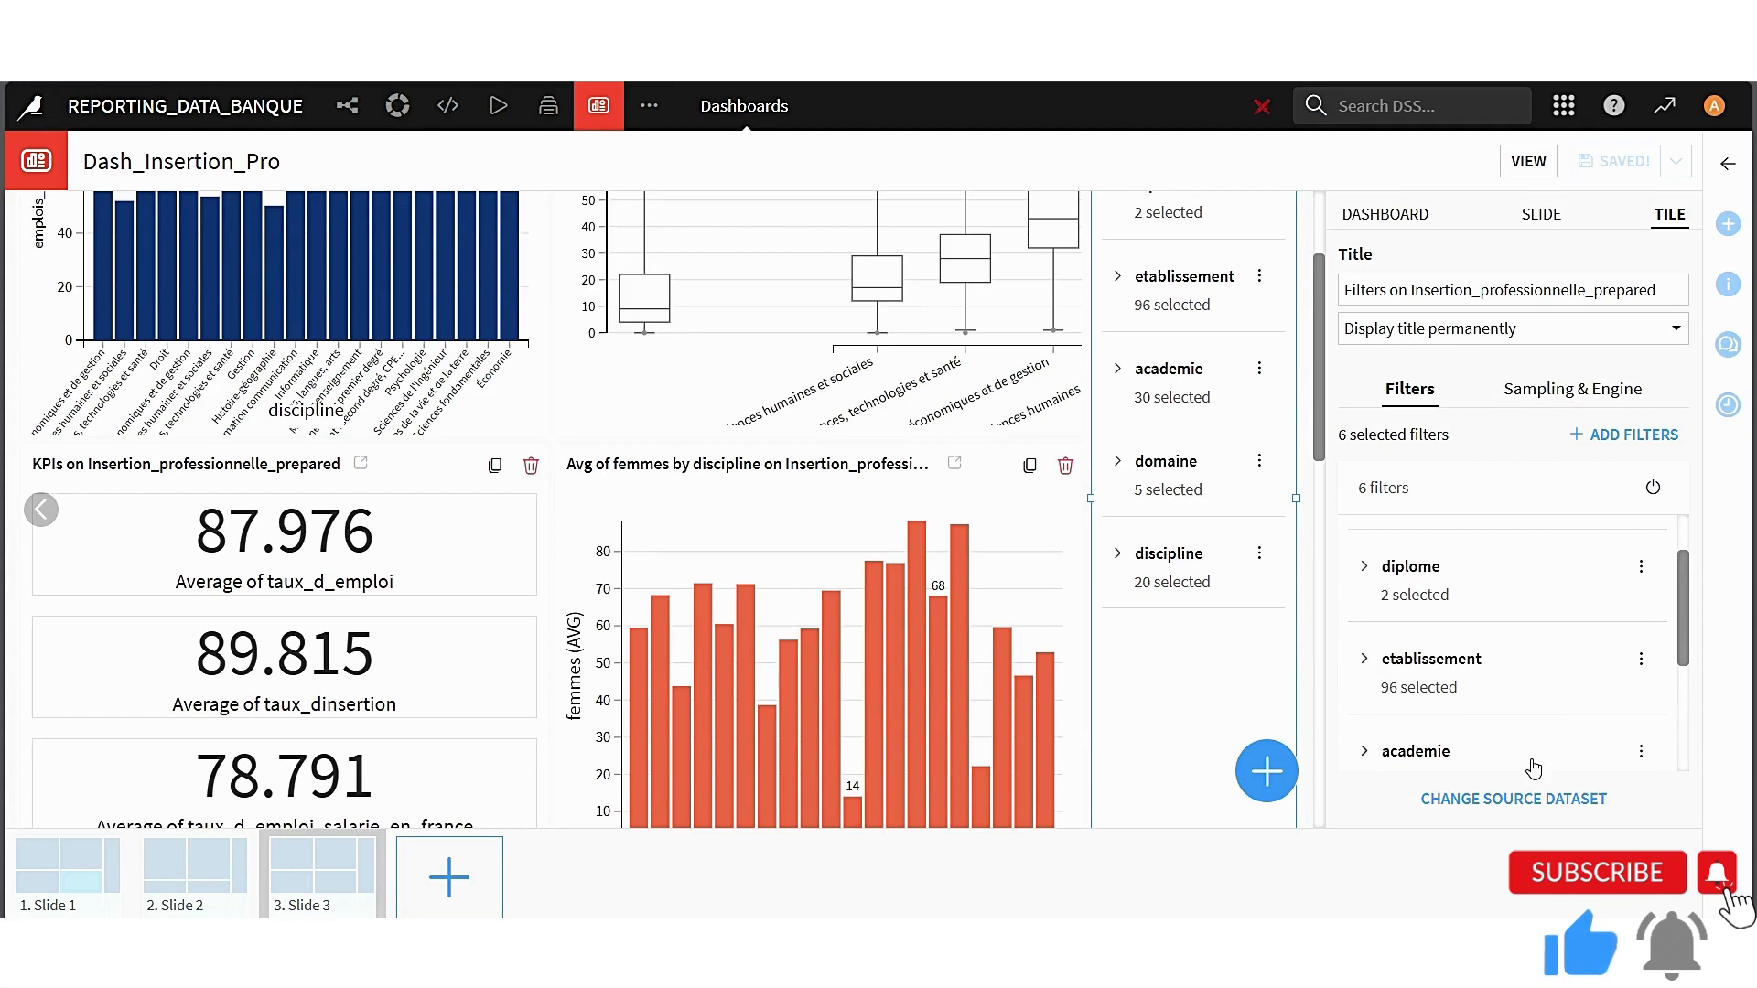
scroll(1528, 622, "up", 2)
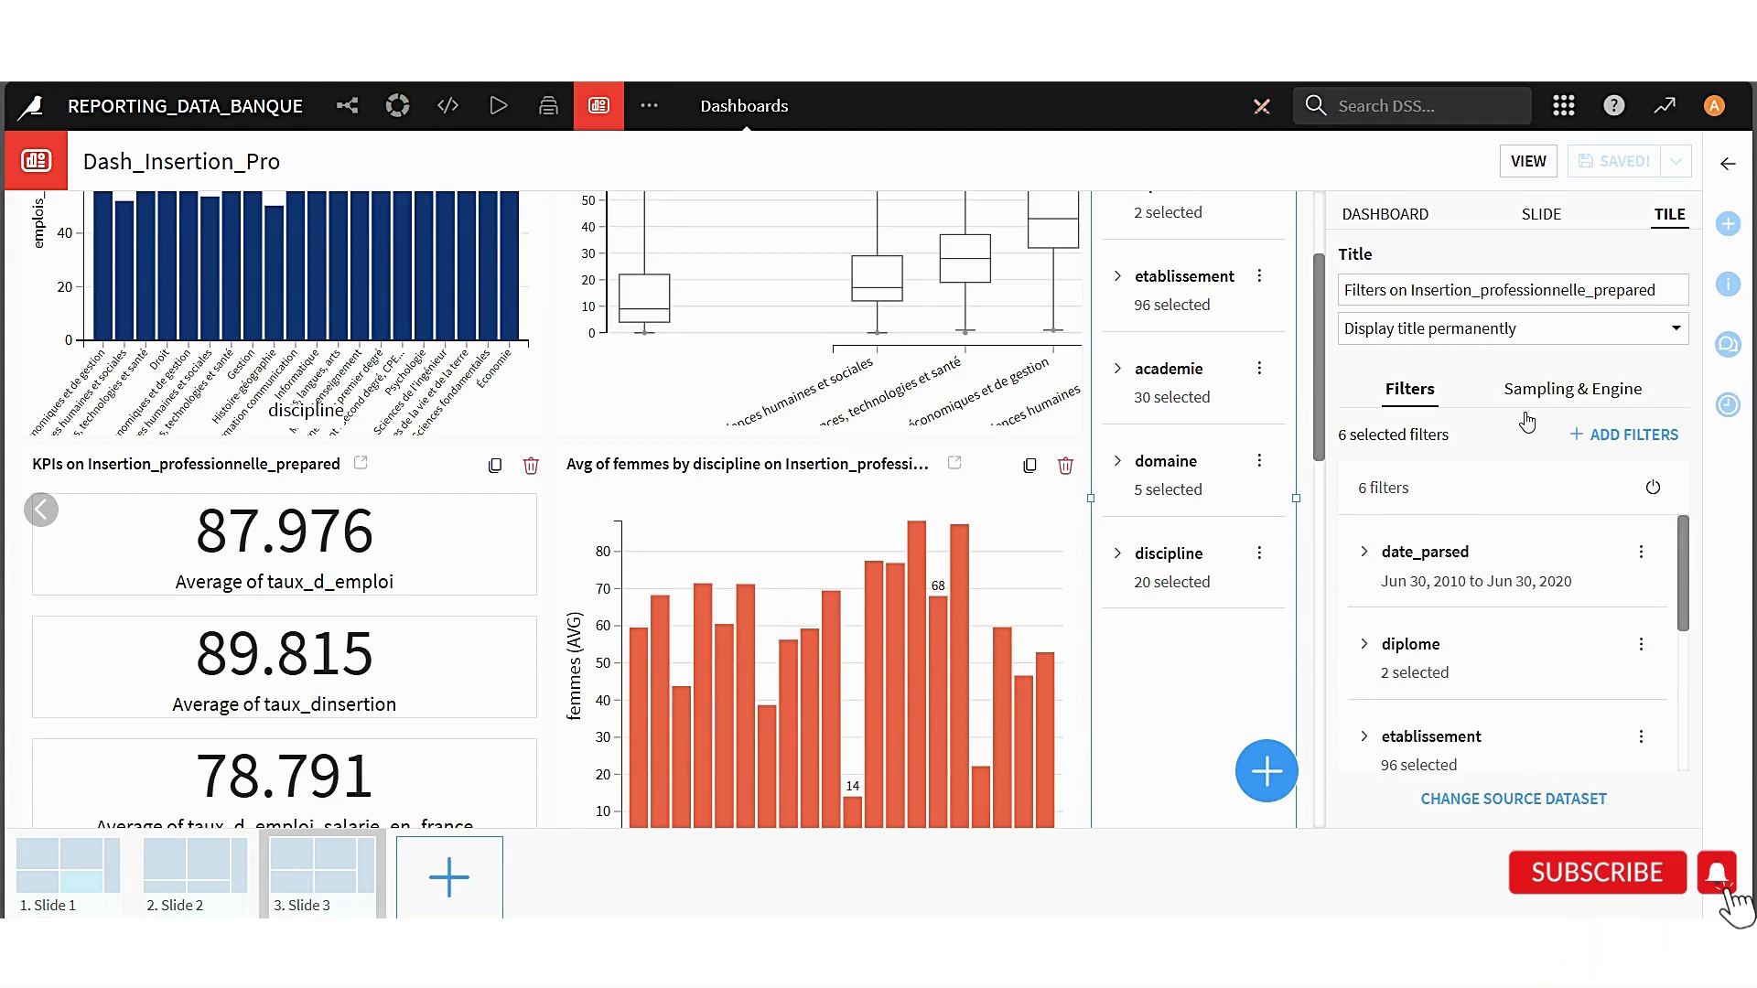
scroll(1173, 458, "up", 2)
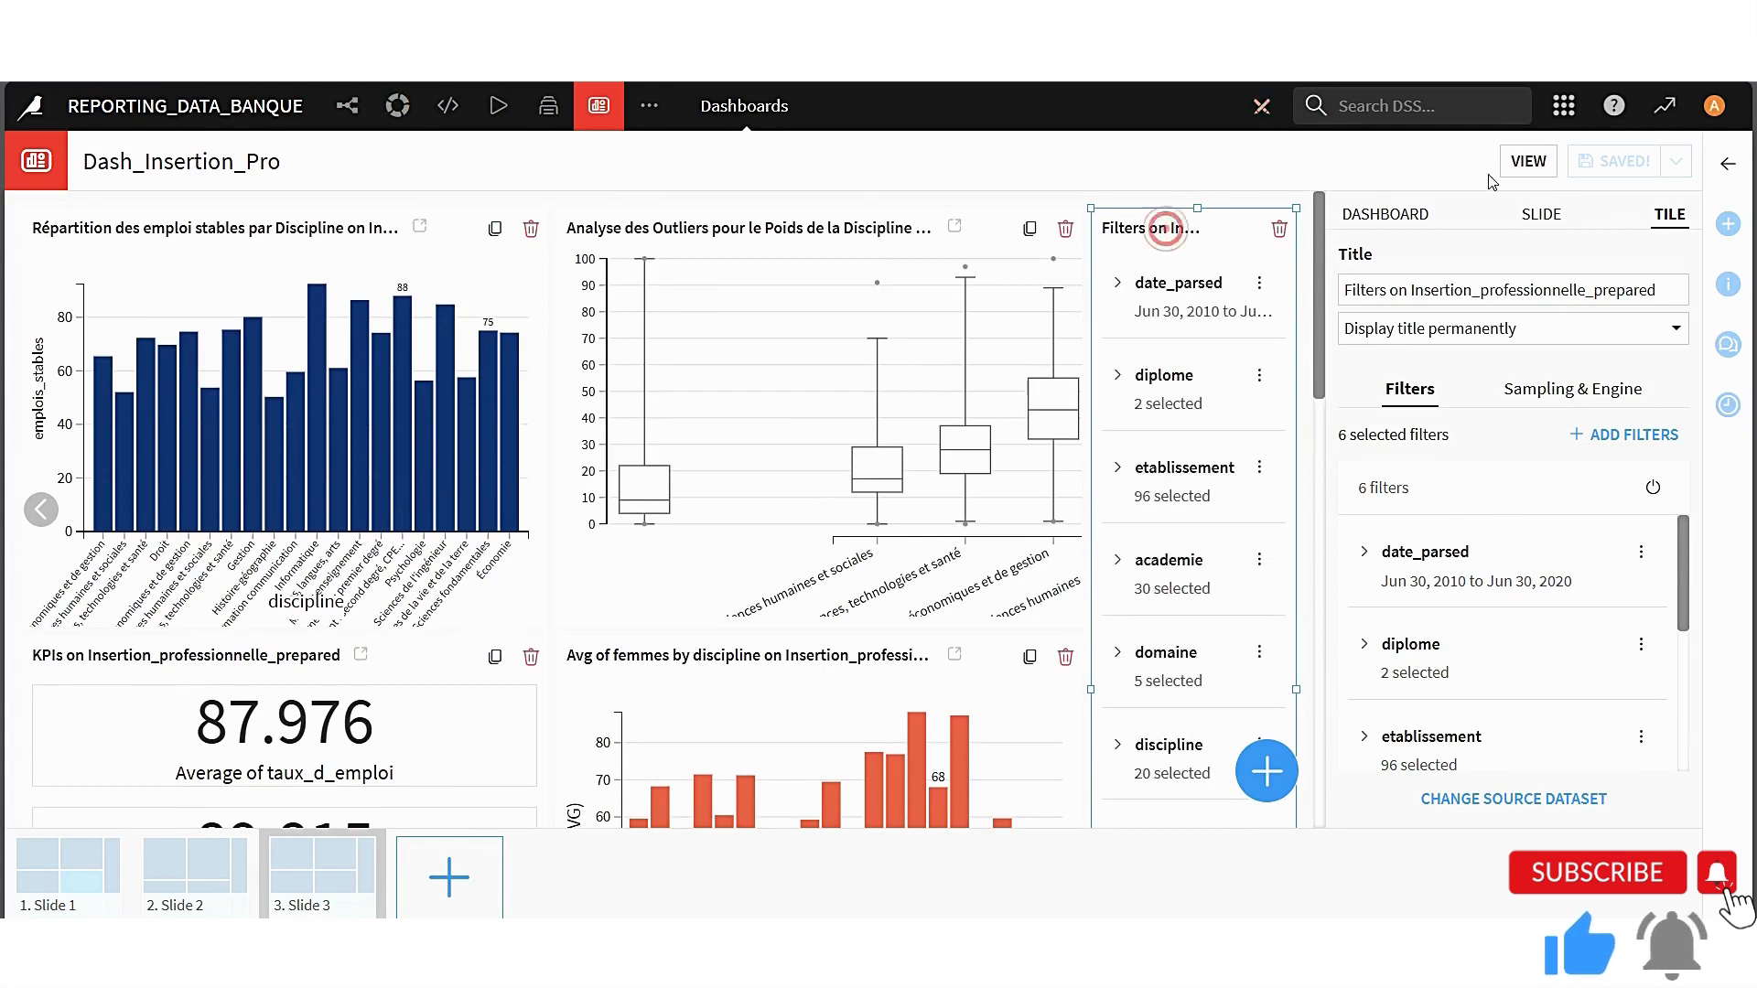
left_click(1544, 217)
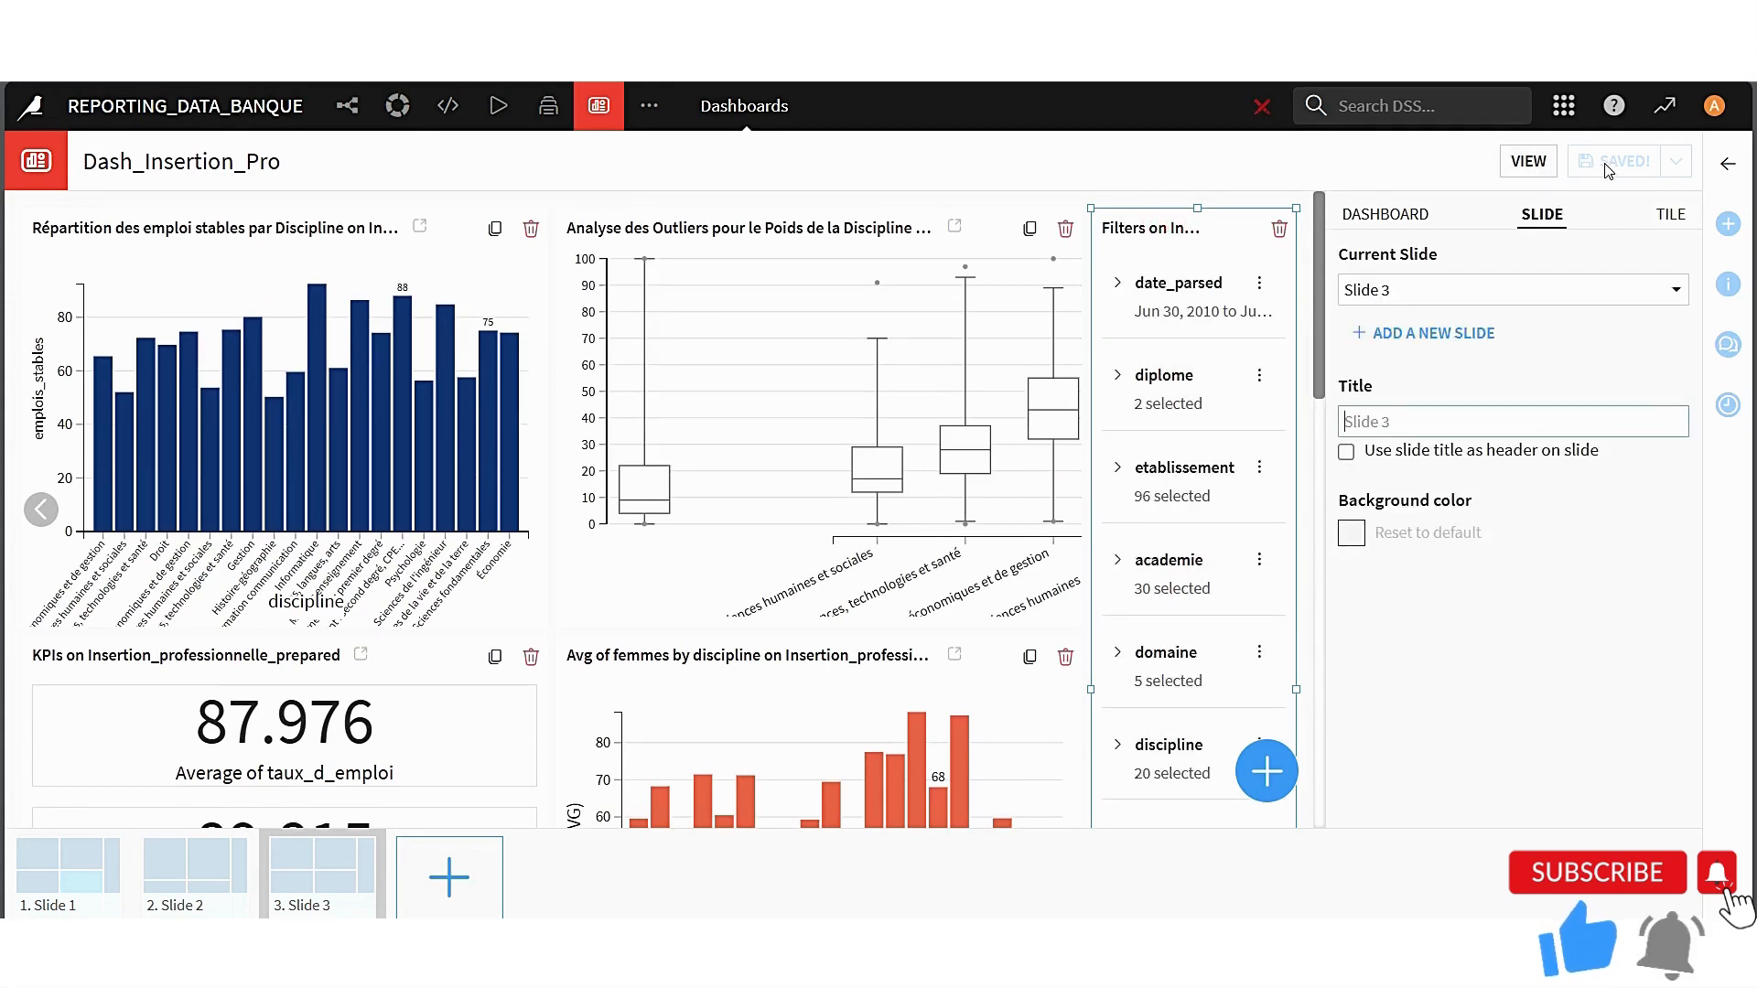
left_click(1669, 214)
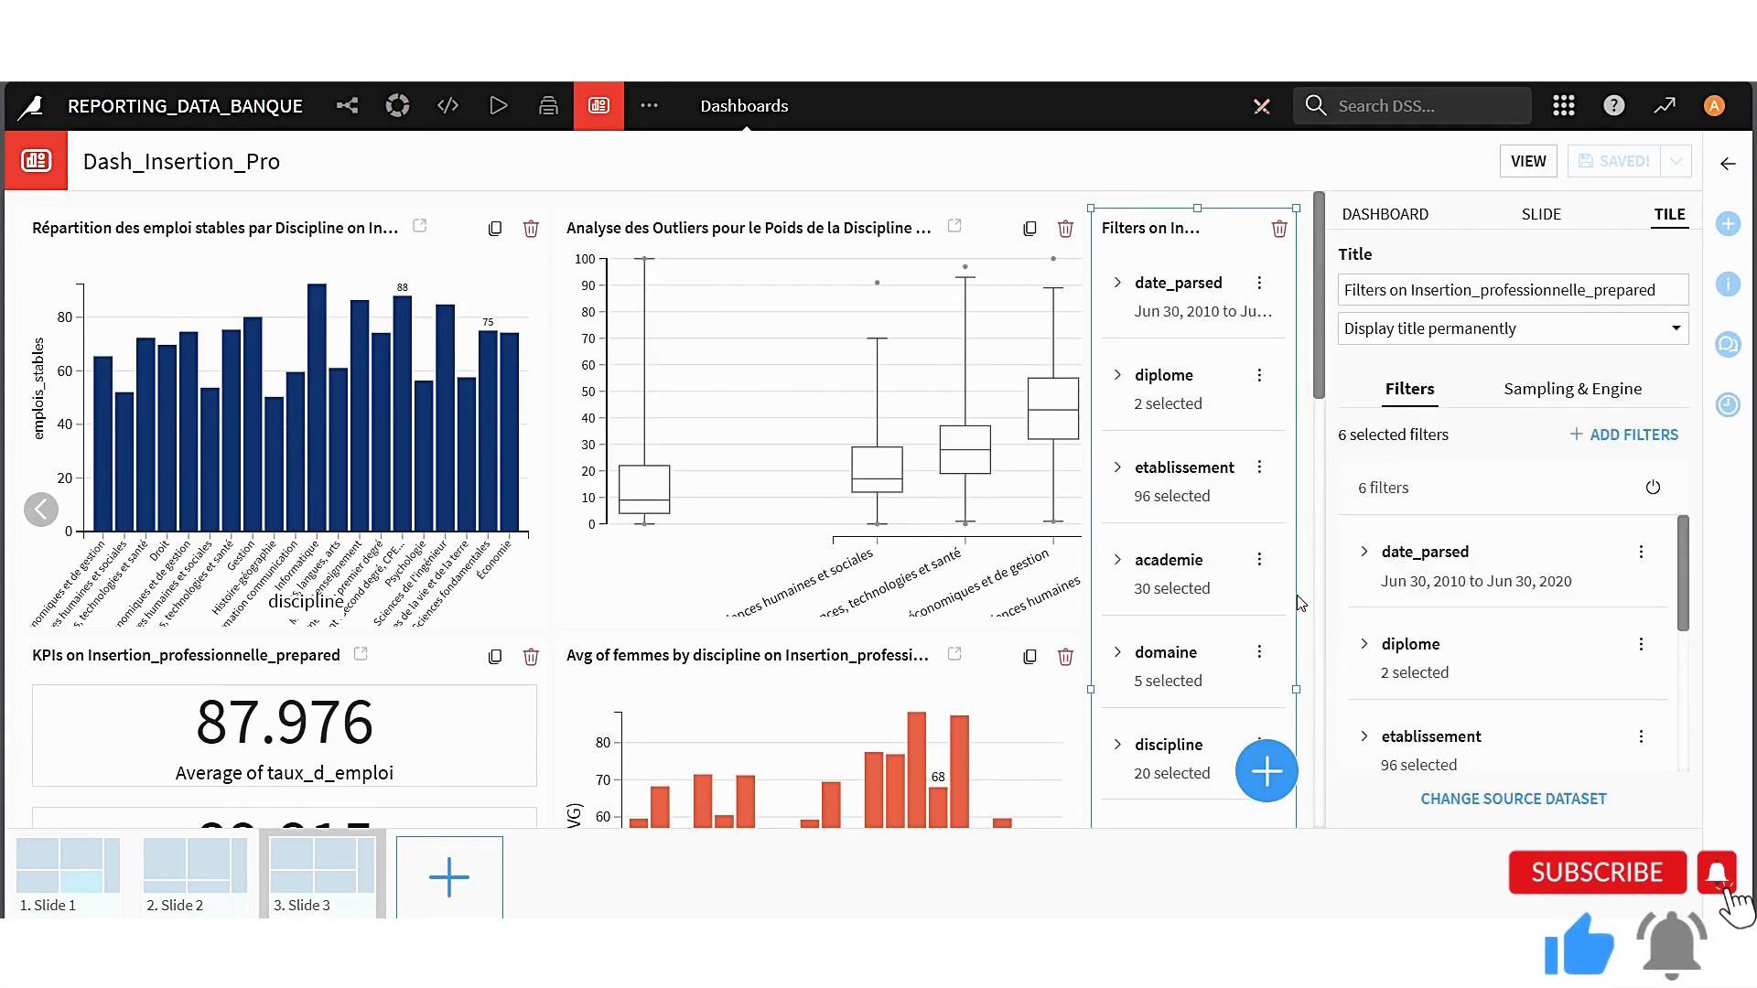
Remove the academie and etablissement columns from the tile's filters and add situation
left_click(1602, 445)
scroll(1450, 619, "down", 4)
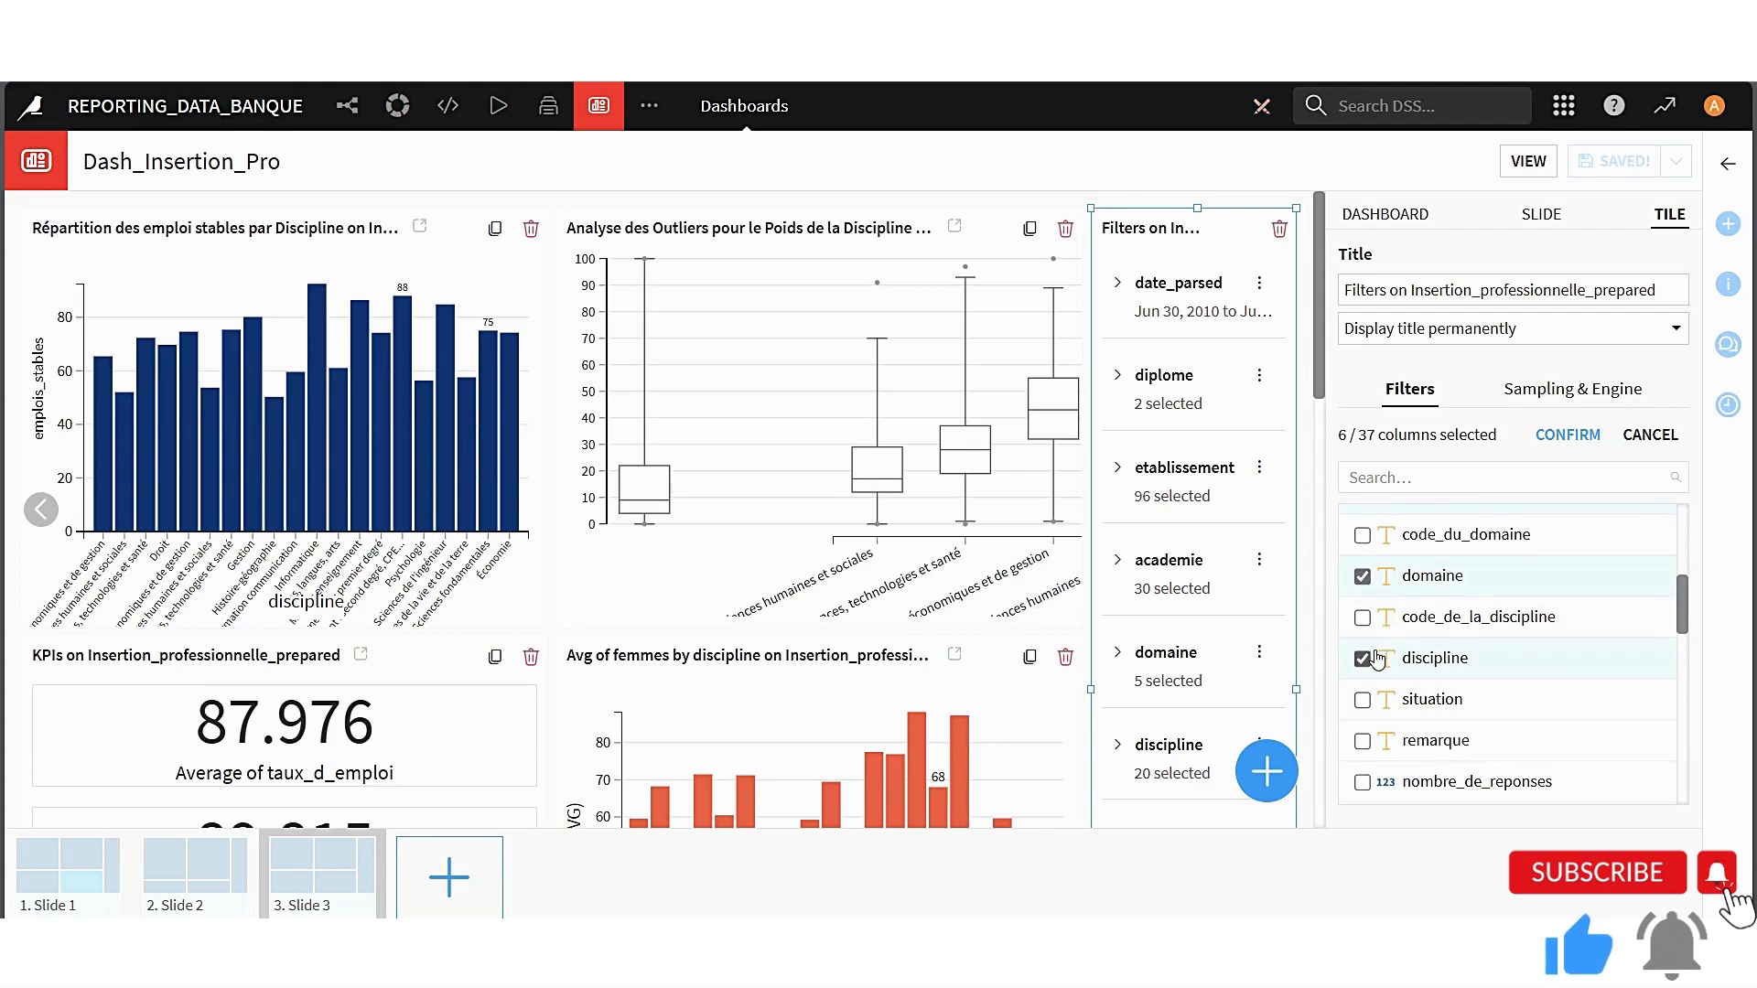
scroll(1391, 667, "up", 3)
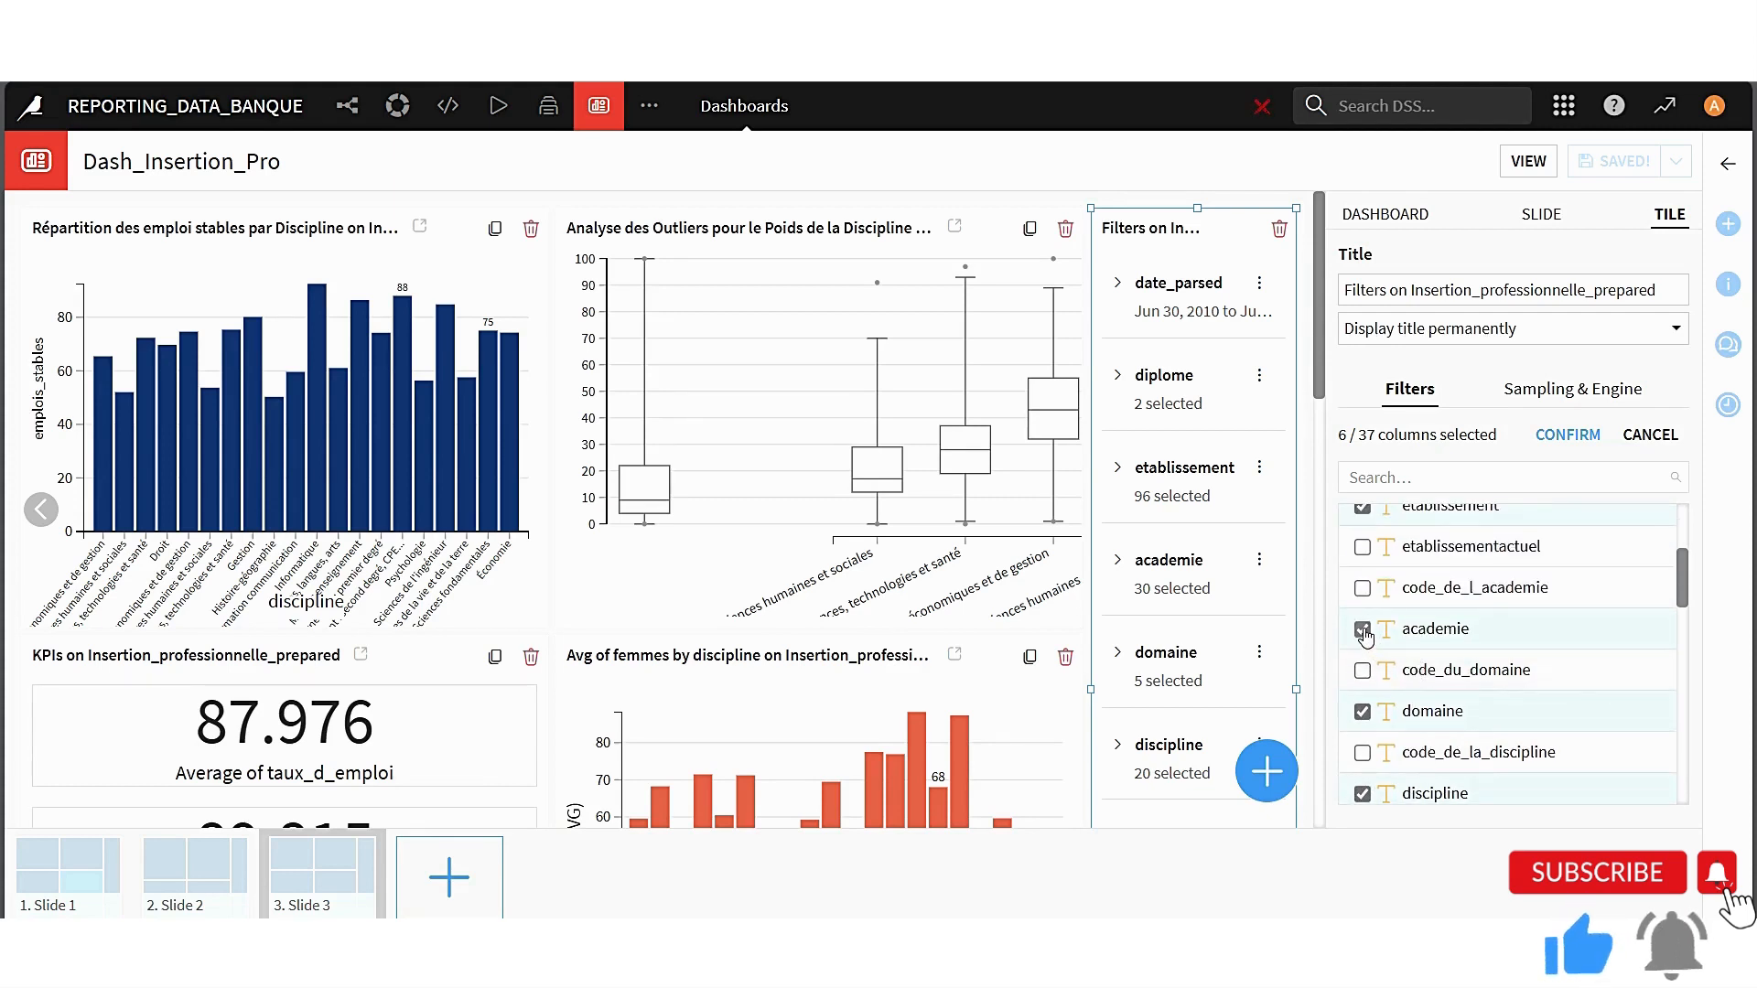
left_click(1362, 629)
scroll(1431, 695, "up", 2)
left_click(1362, 595)
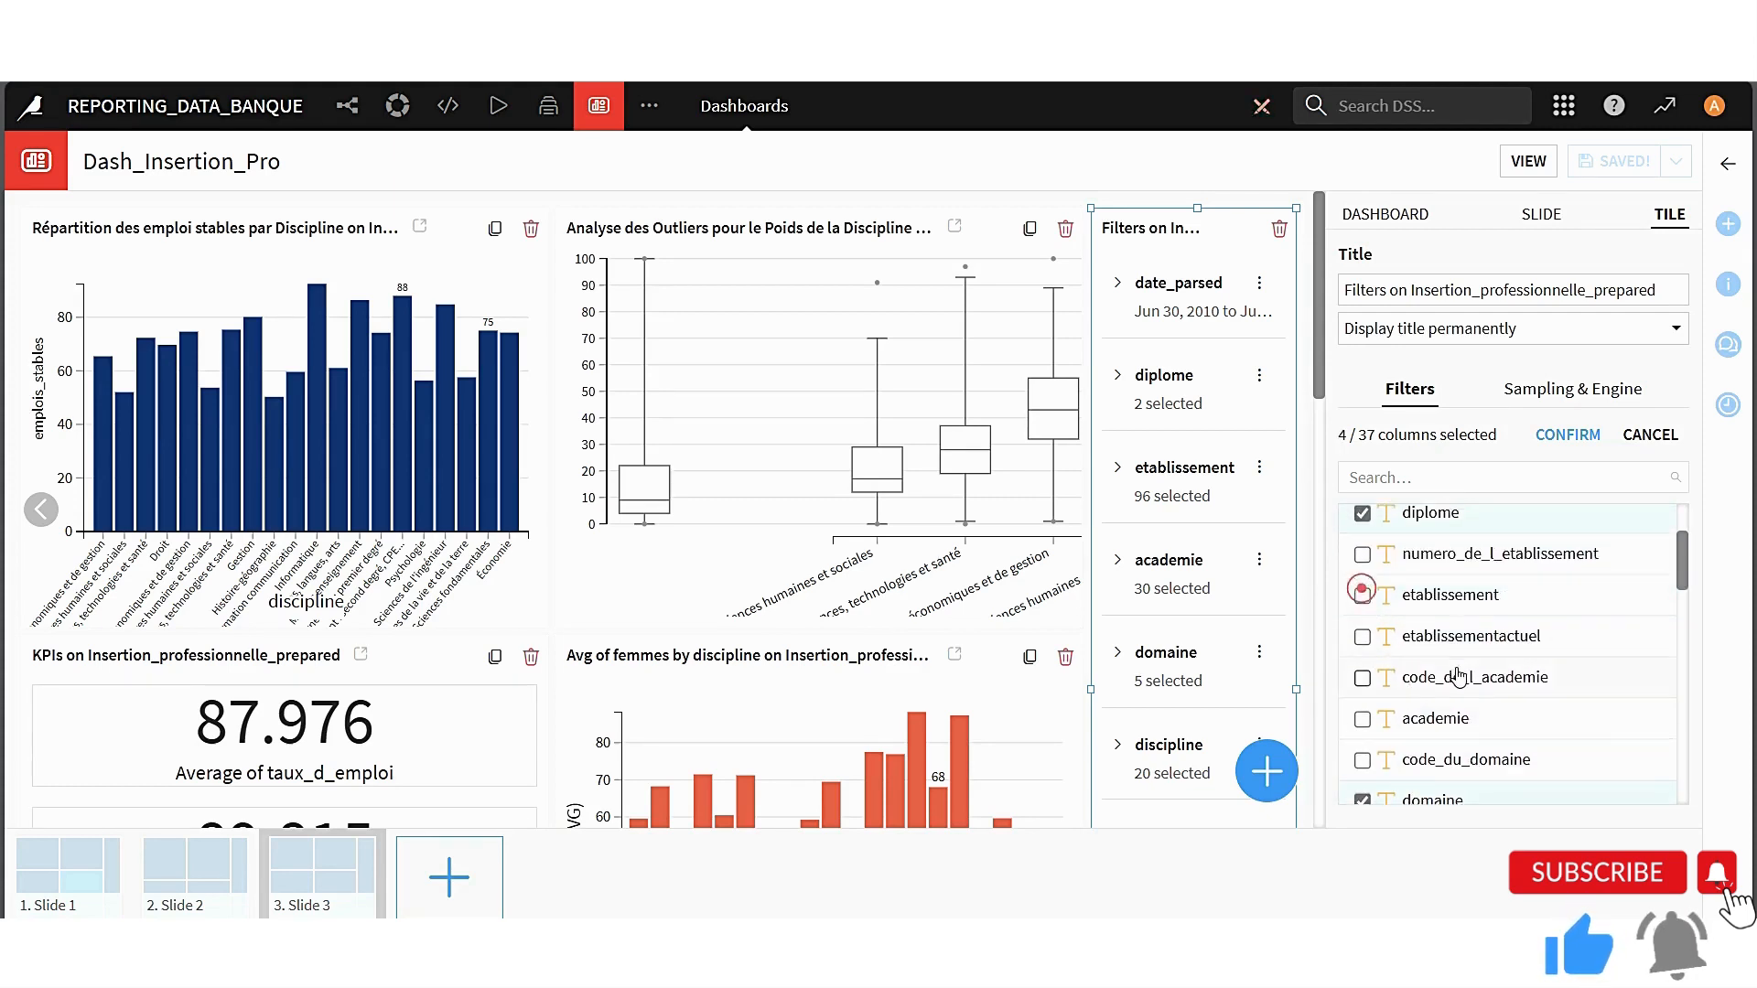
scroll(1458, 677, "down", 8)
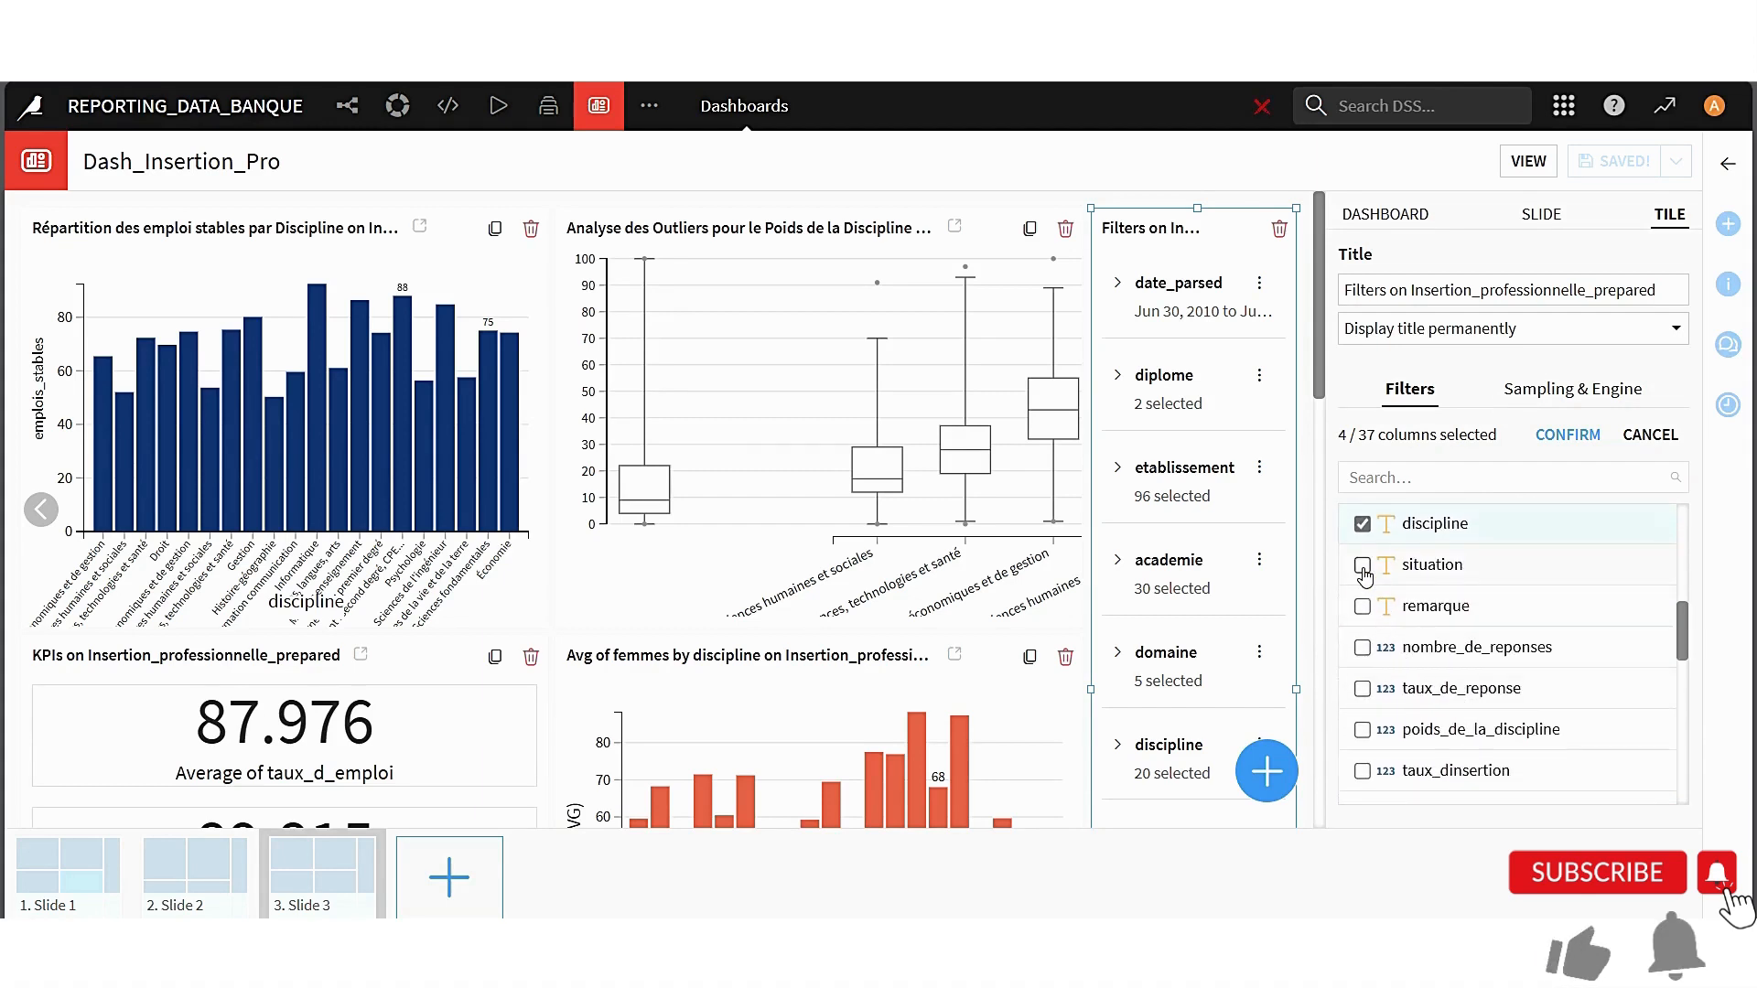
left_click(1362, 566)
left_click(1568, 436)
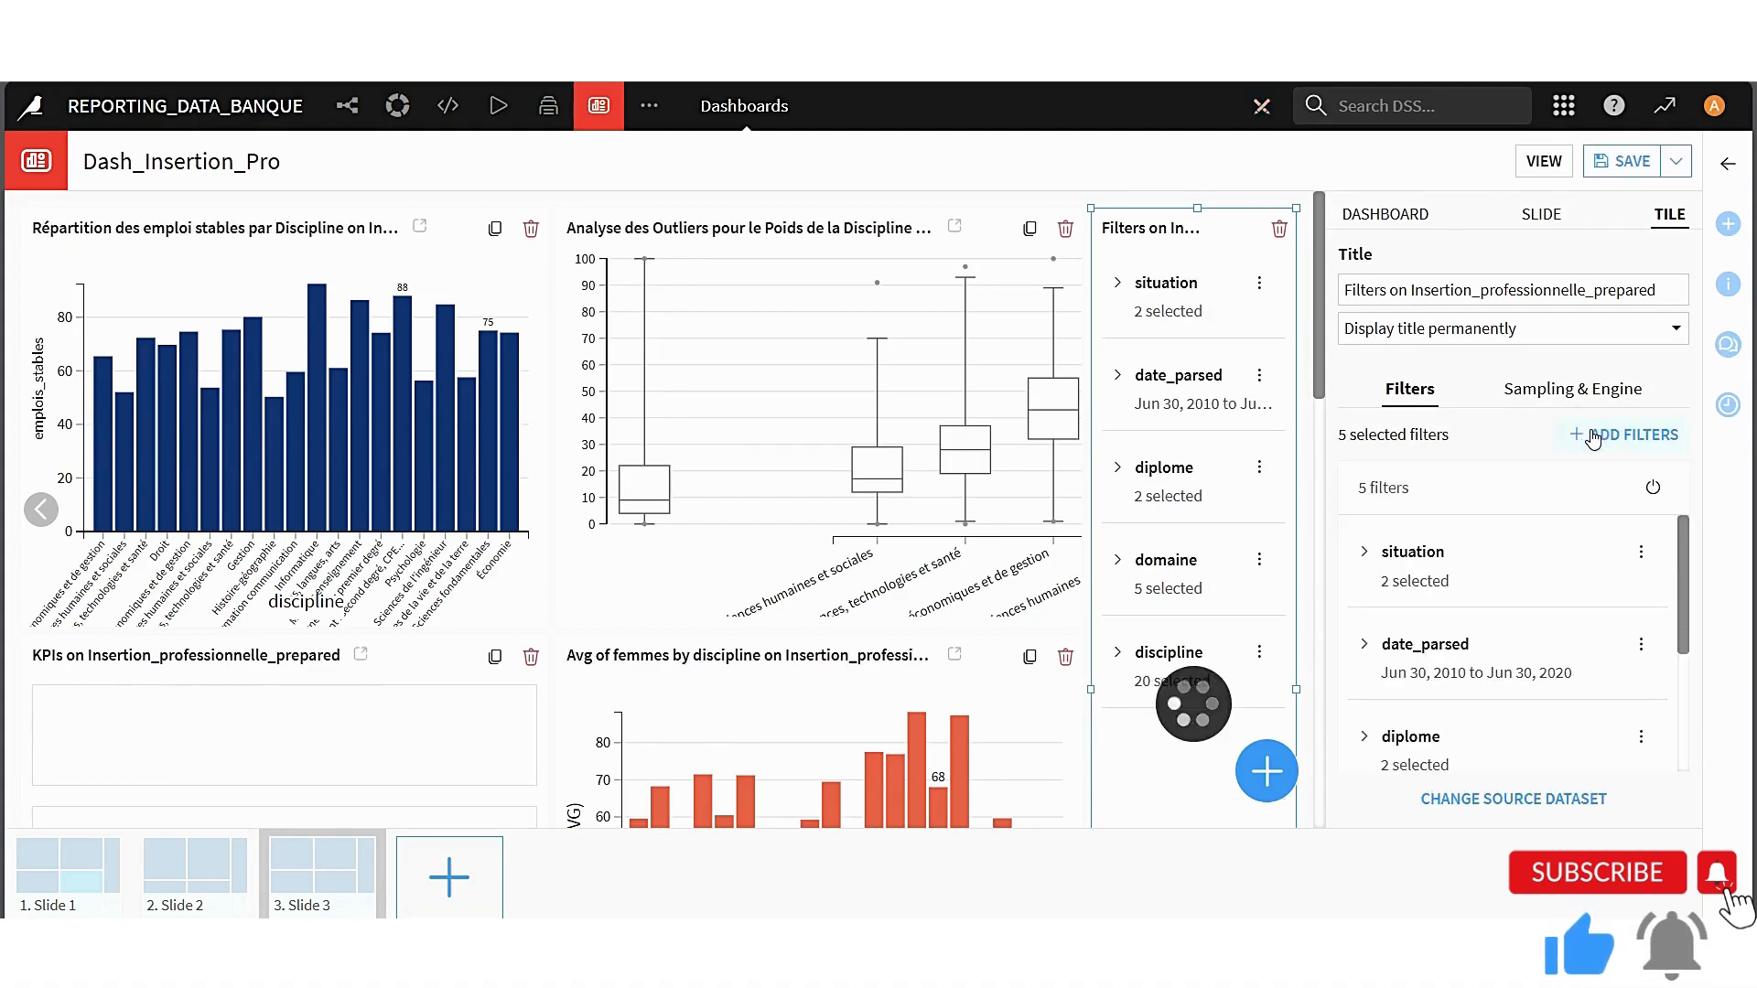
Save the dashboard, check Slide 3 in full-screen view, and return to editing it
left_click(1602, 164)
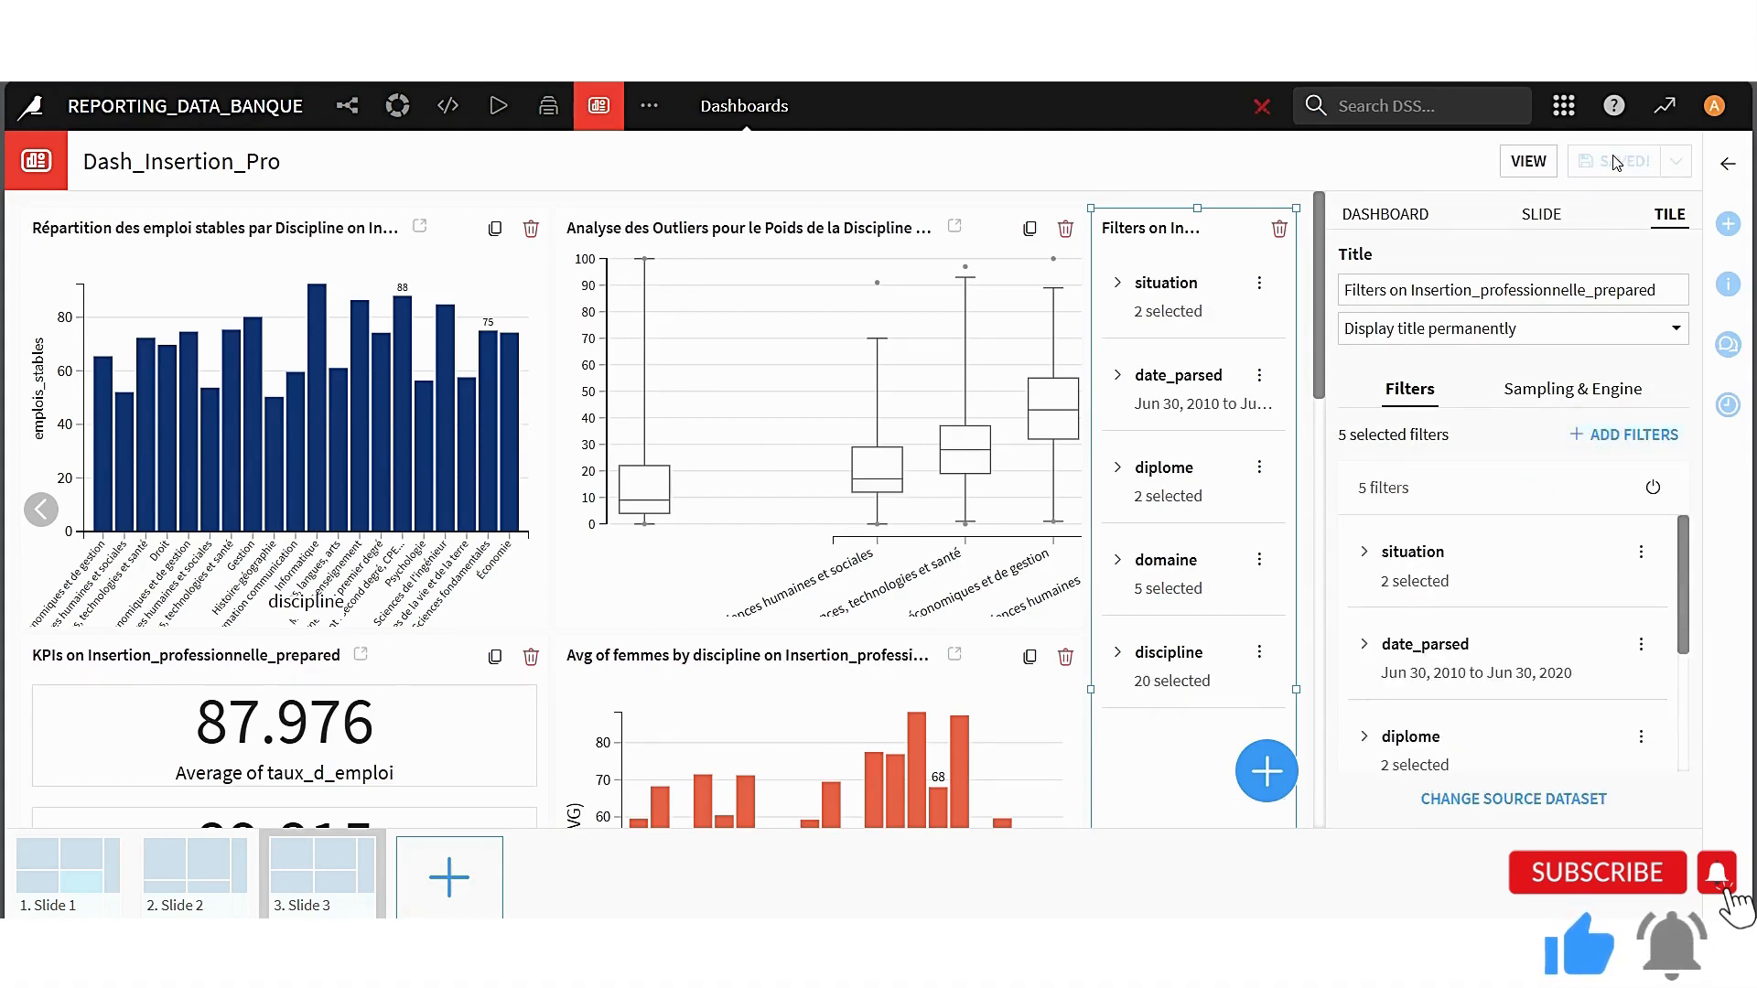
left_click(1528, 162)
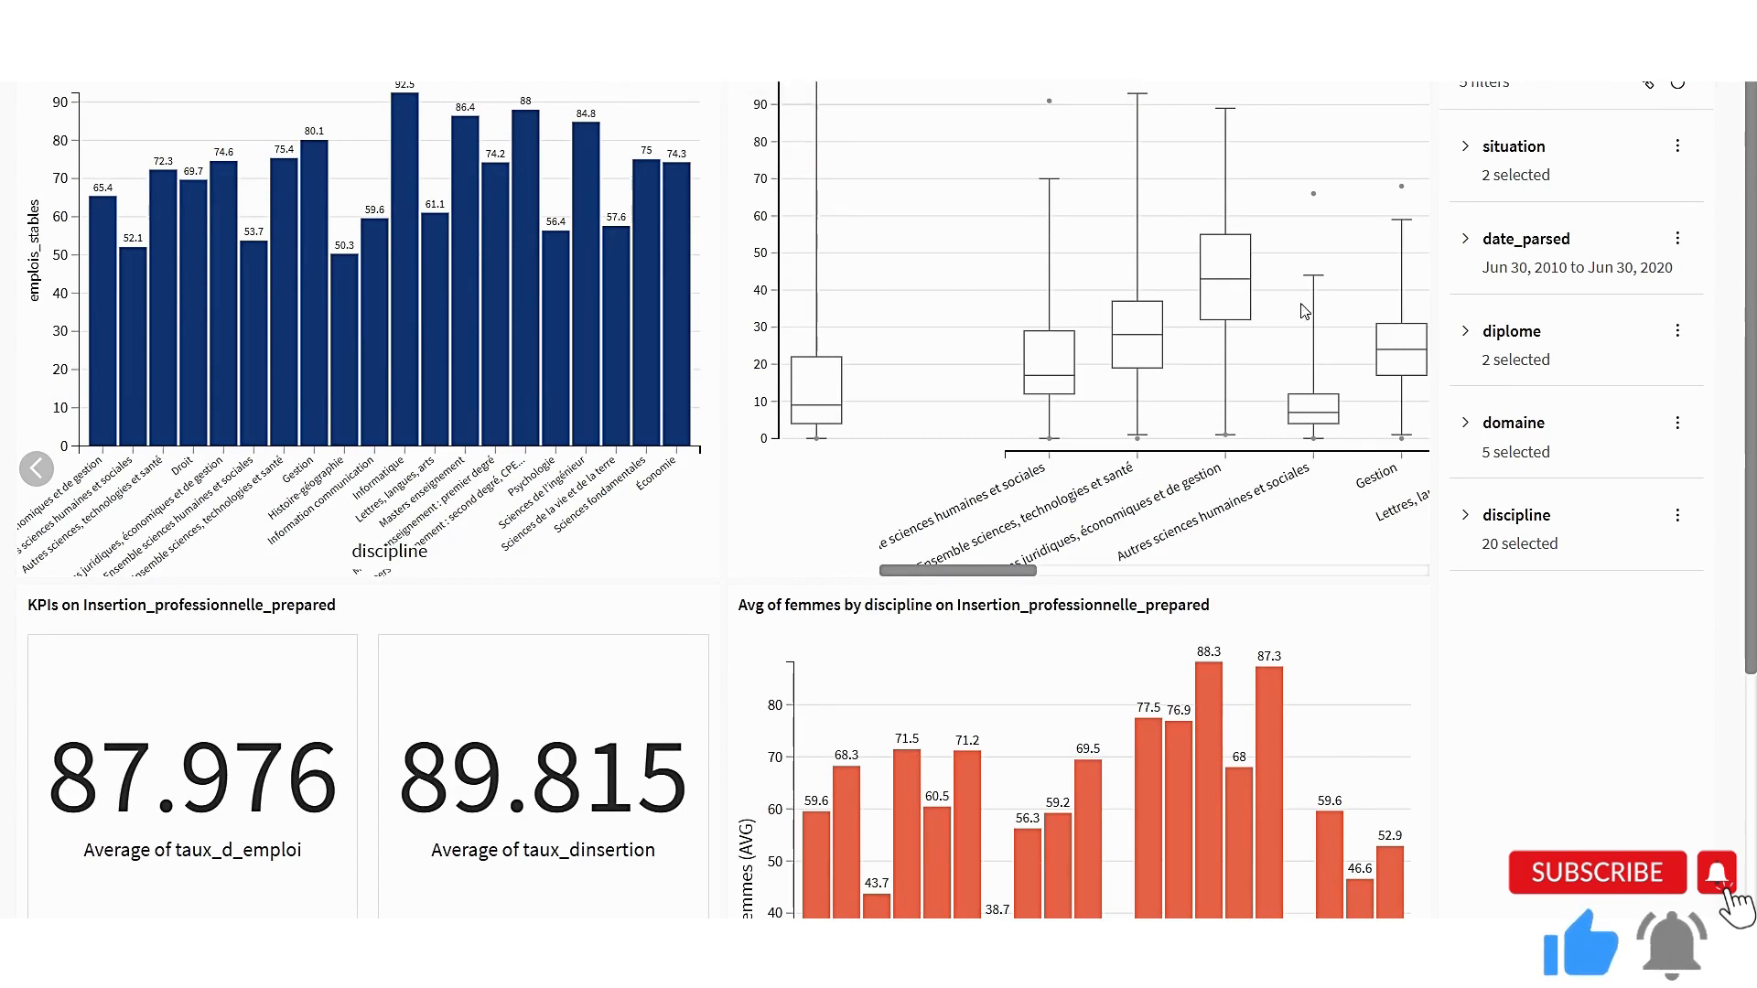
key("Escape")
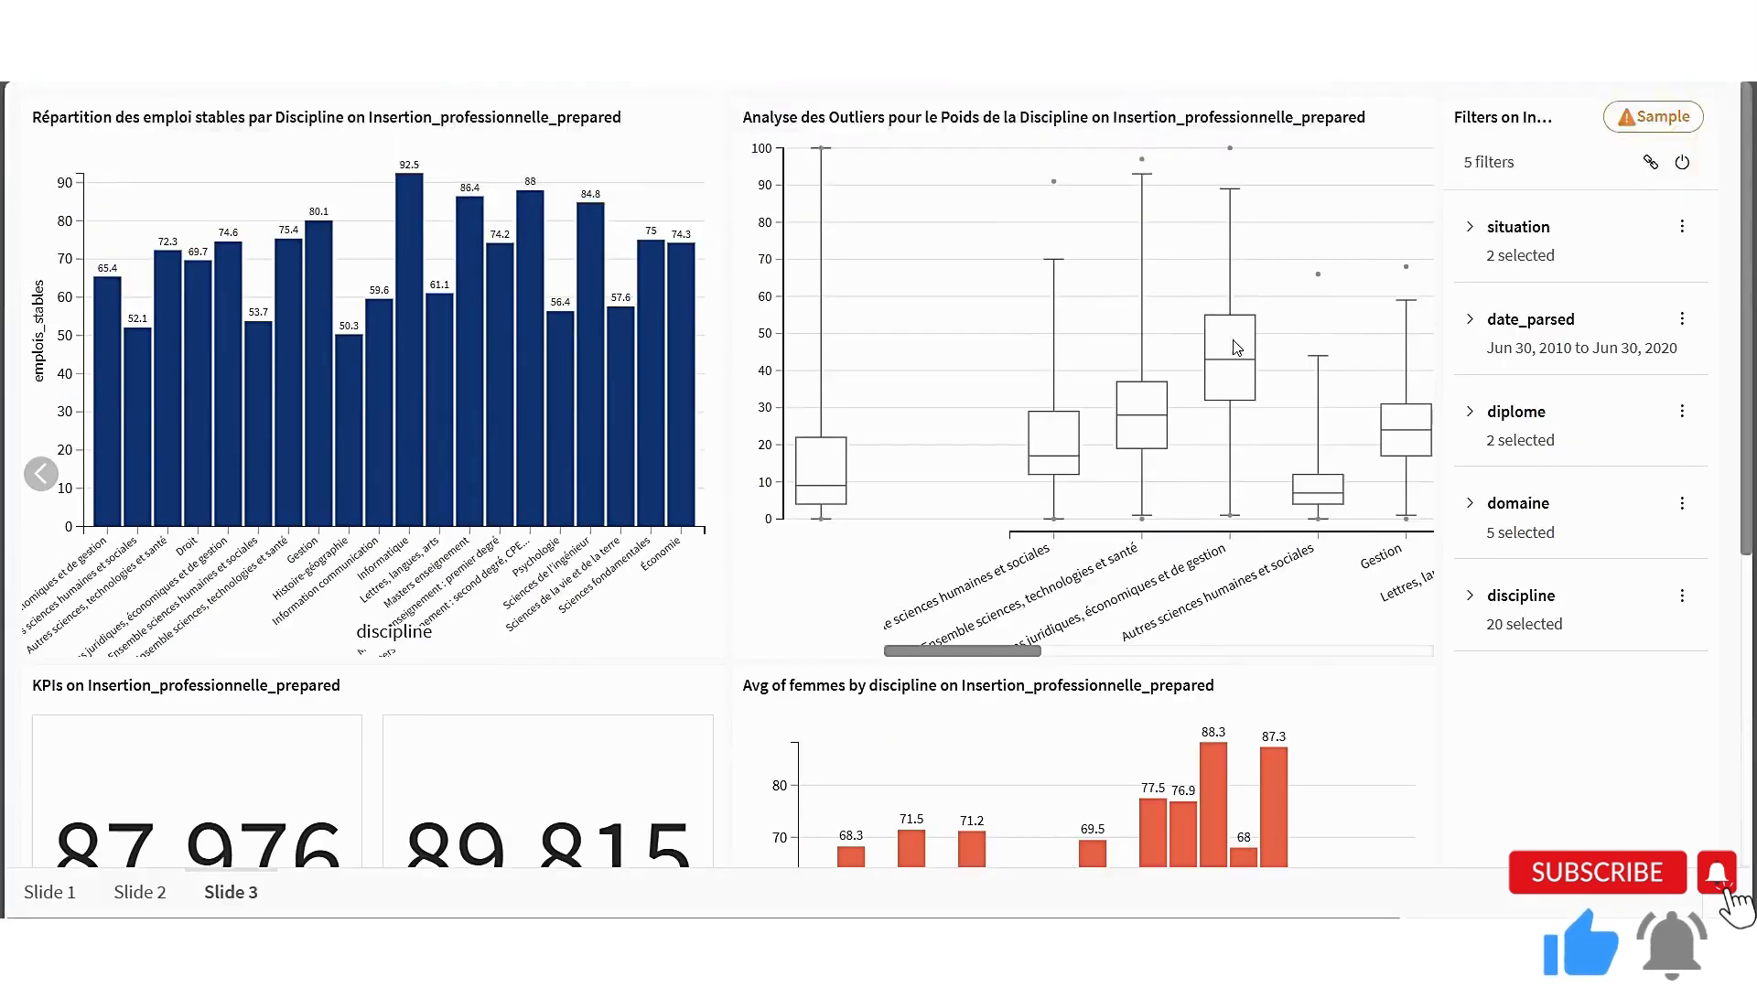
left_click(1658, 164)
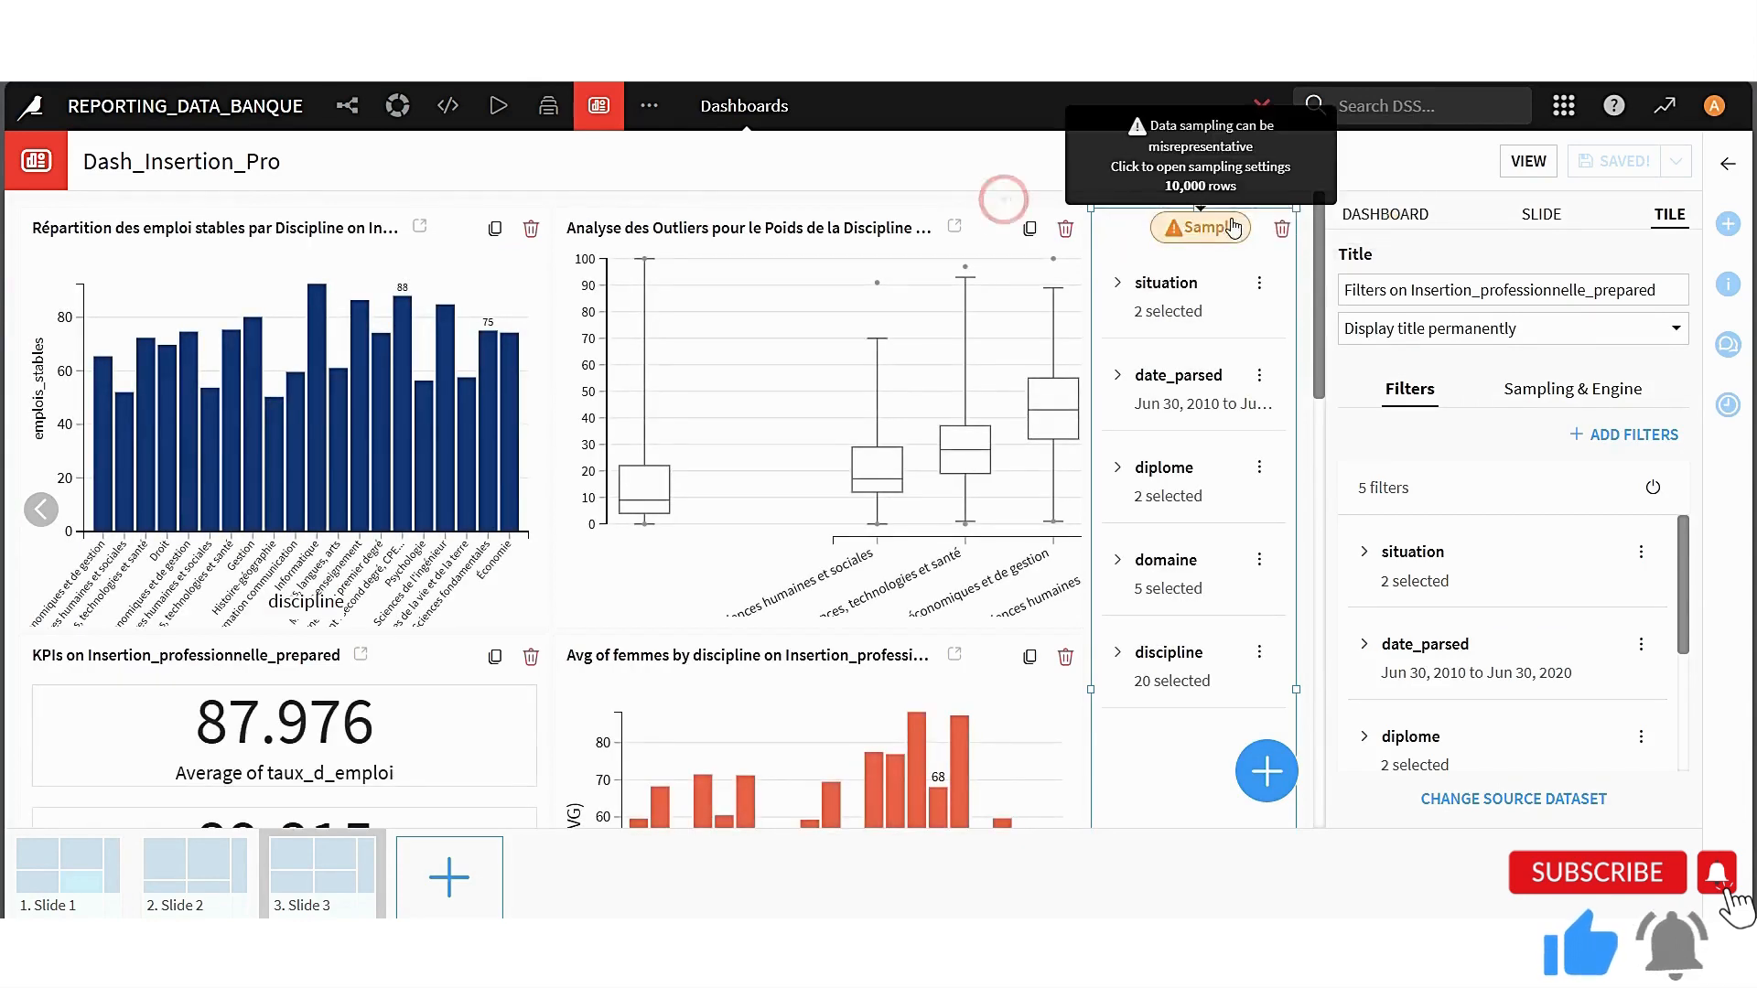
Examine the sampling and engine settings of the filter tile on Slide 3
left_click(1202, 229)
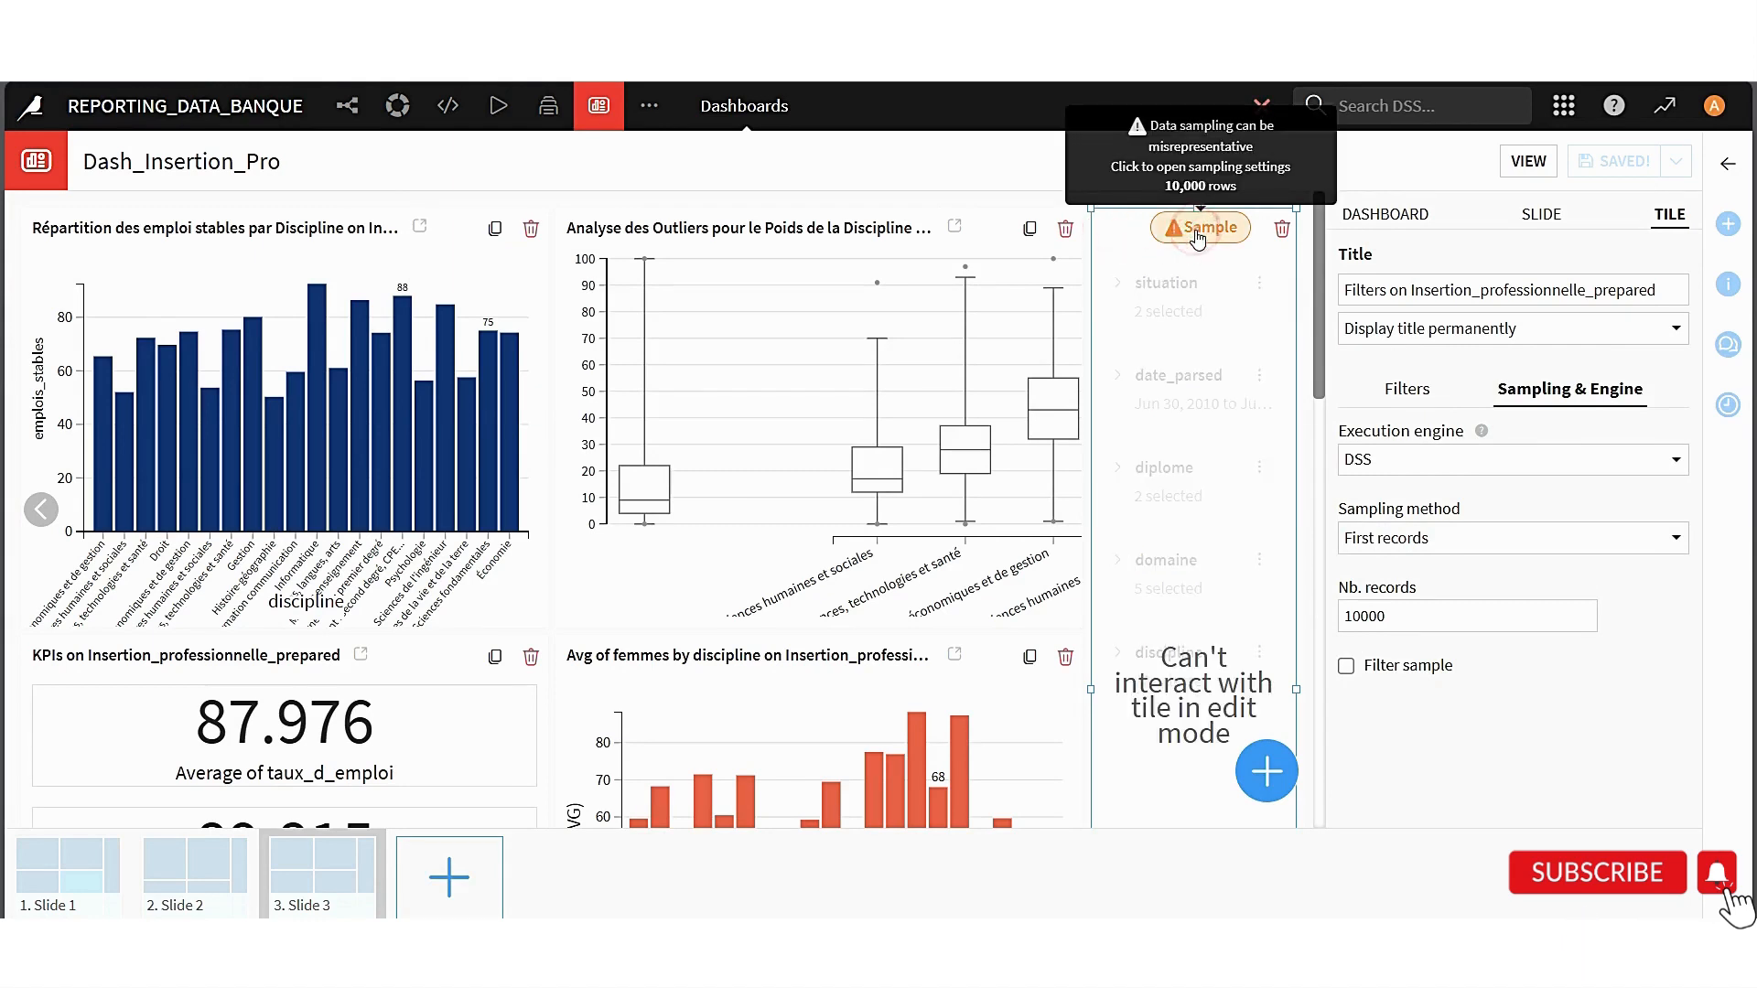
left_click(1056, 209)
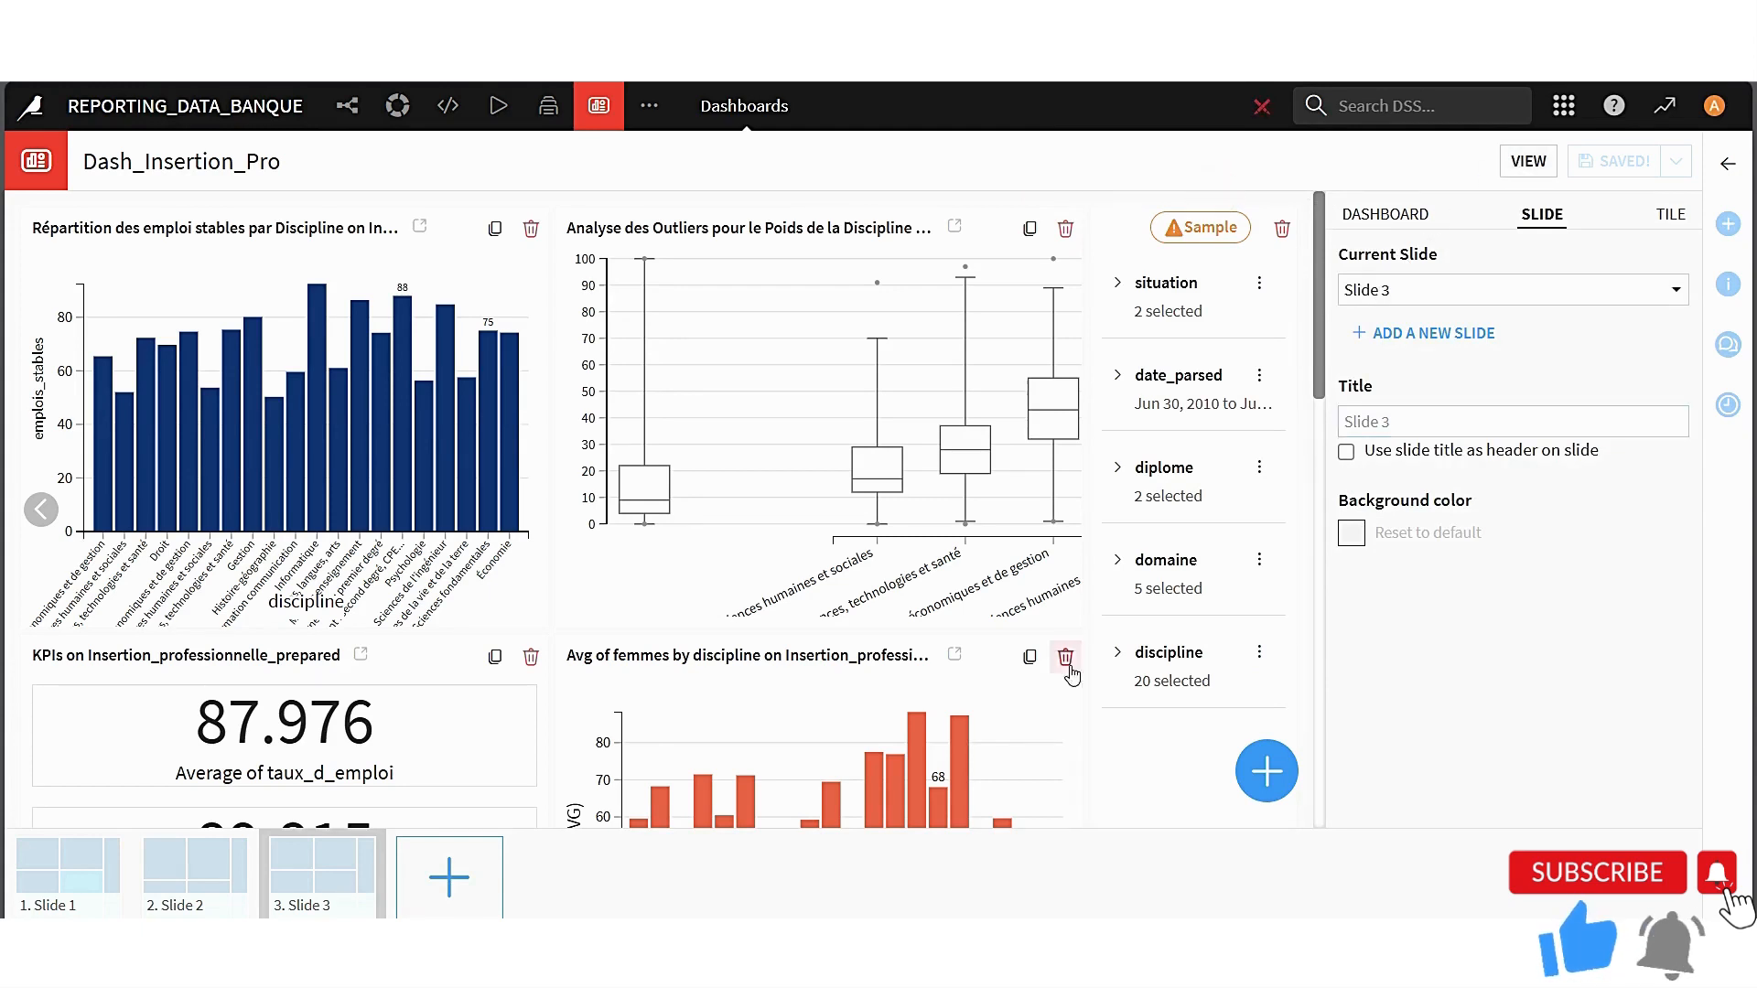
left_click(1132, 772)
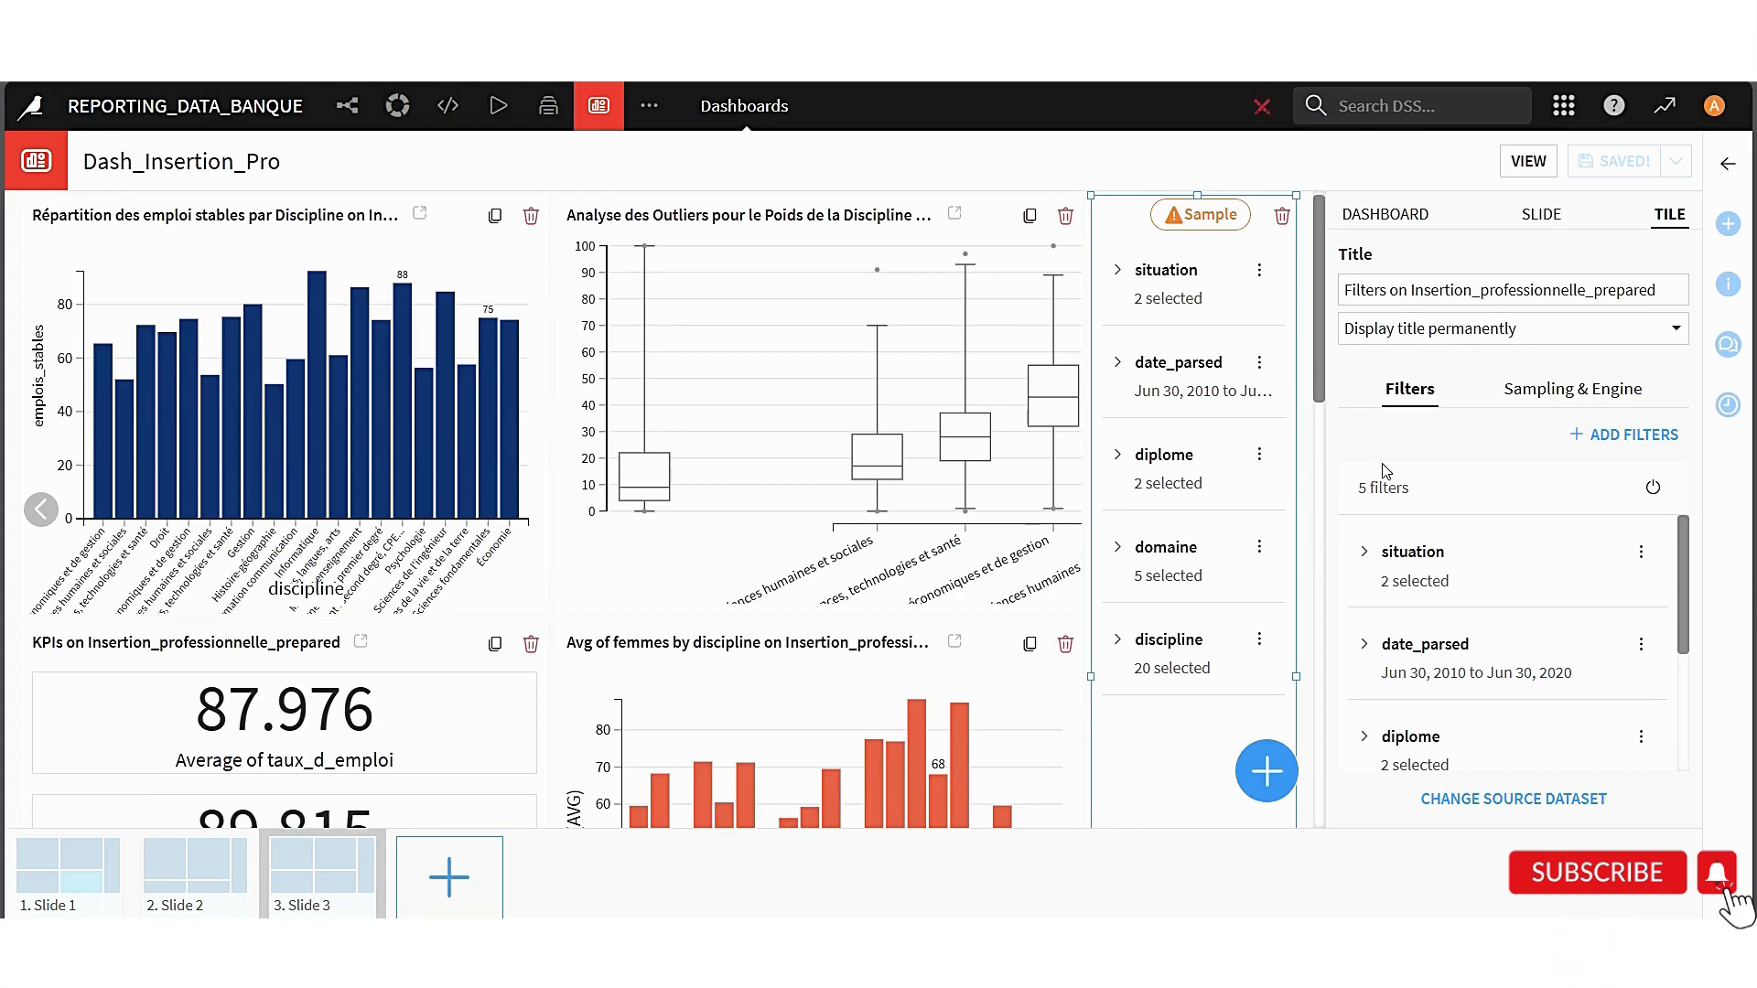
left_click(1221, 220)
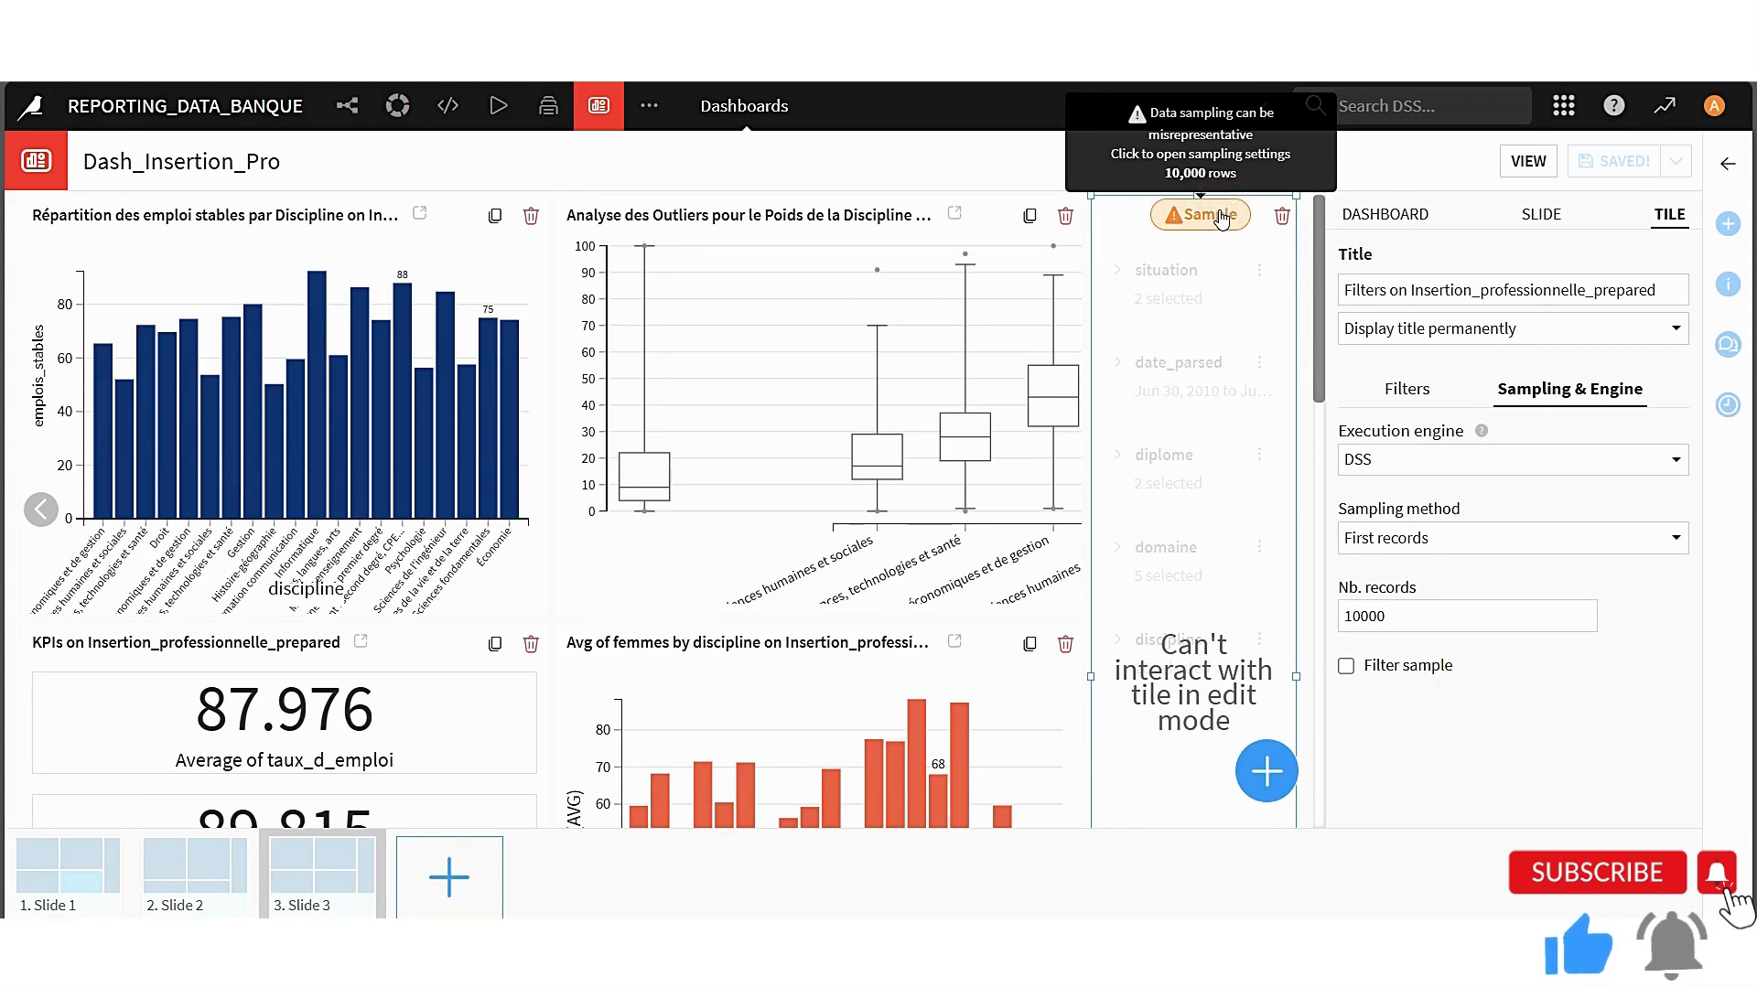
On Slide 2, confirm the Filtre tile's columns date_parsed, diplome, etablissement, academie, domaine and discipline
scroll(936, 679, "down", 5)
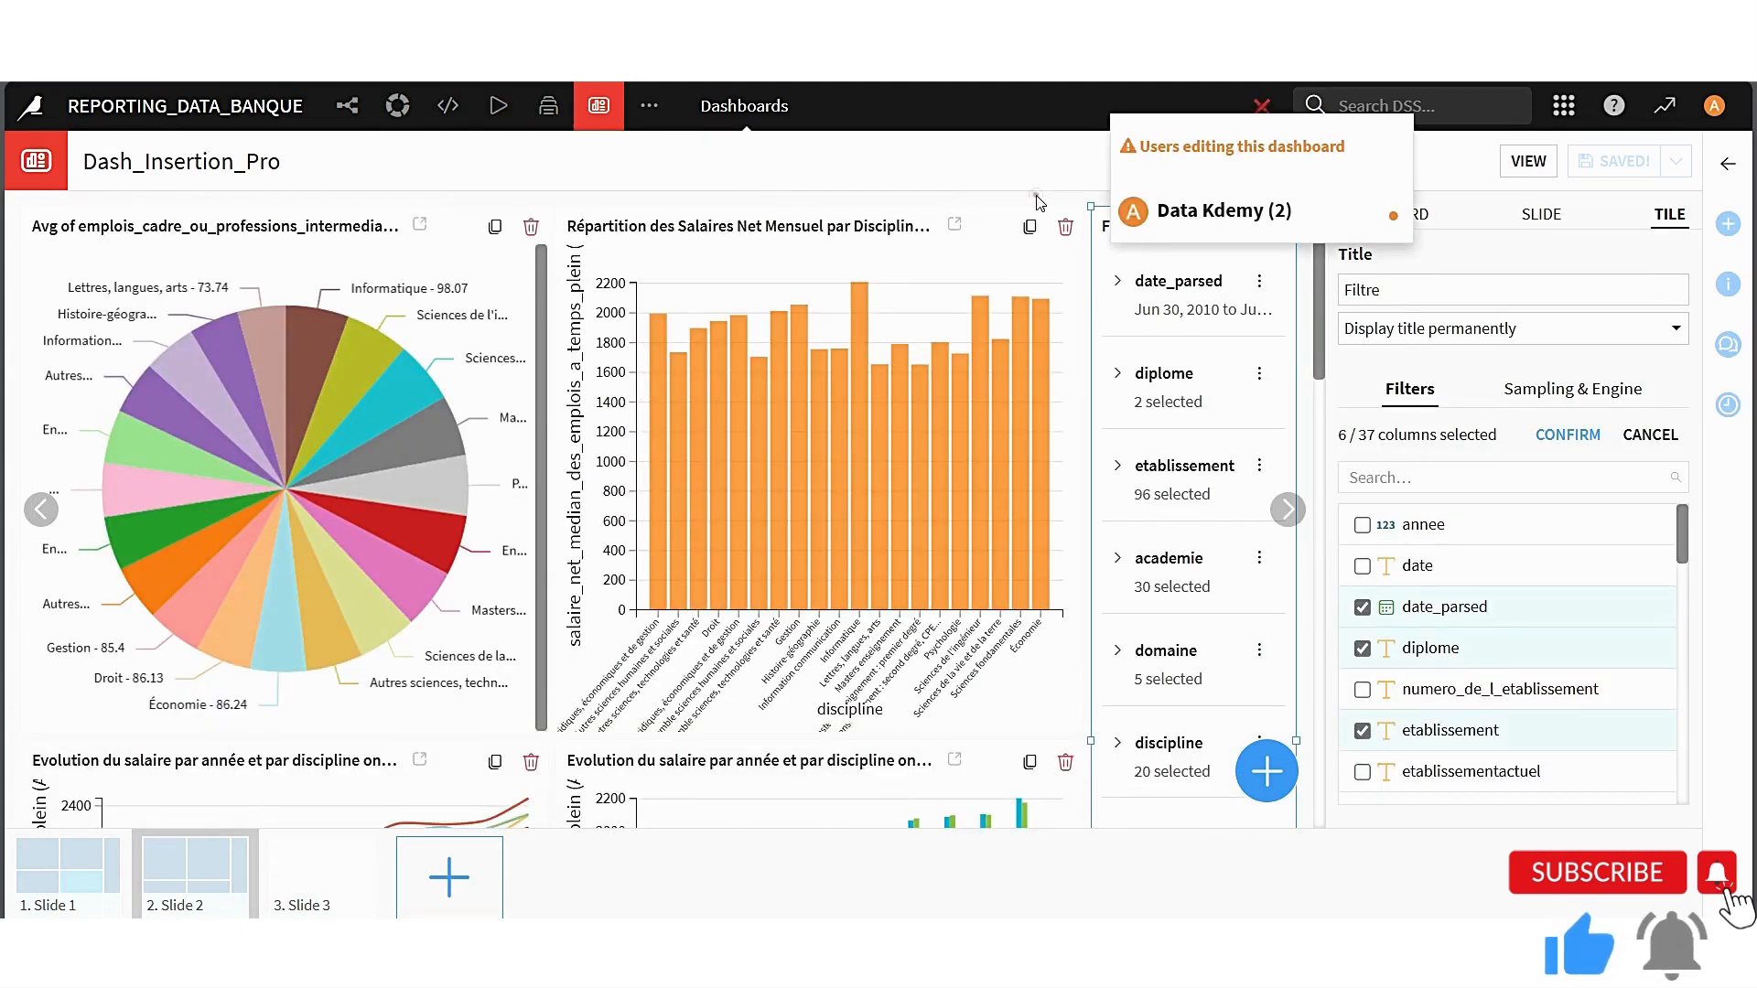
left_click(1037, 197)
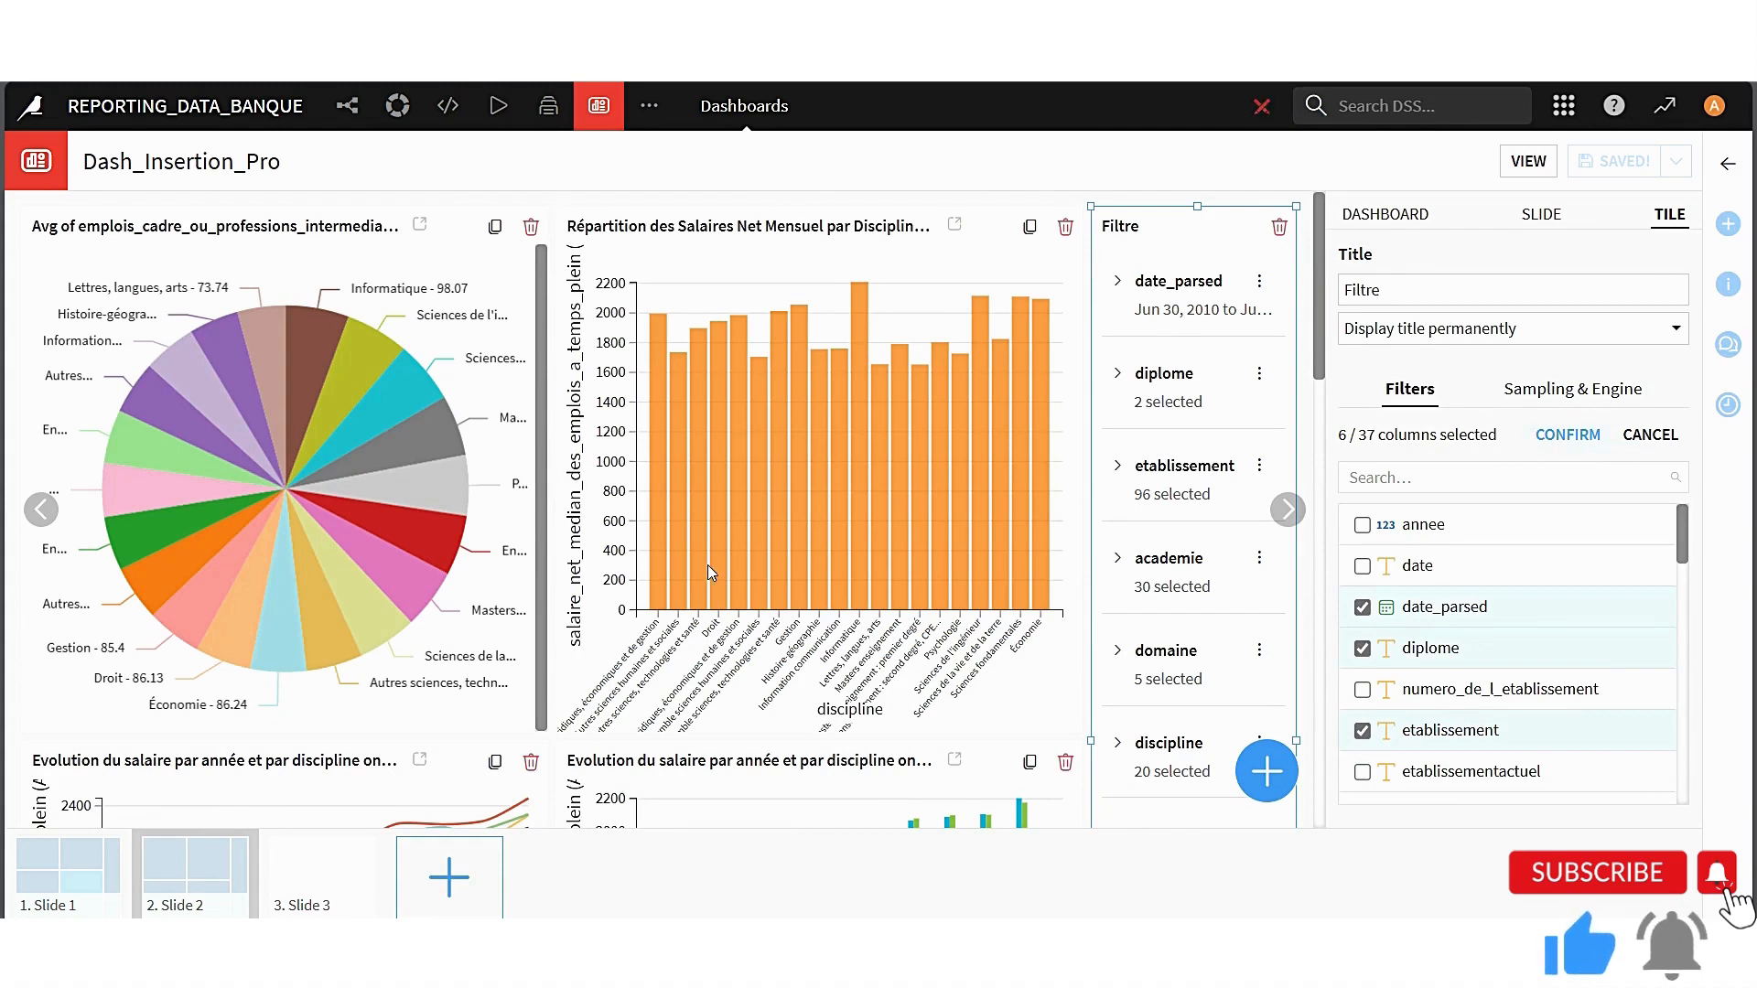
left_click(1570, 436)
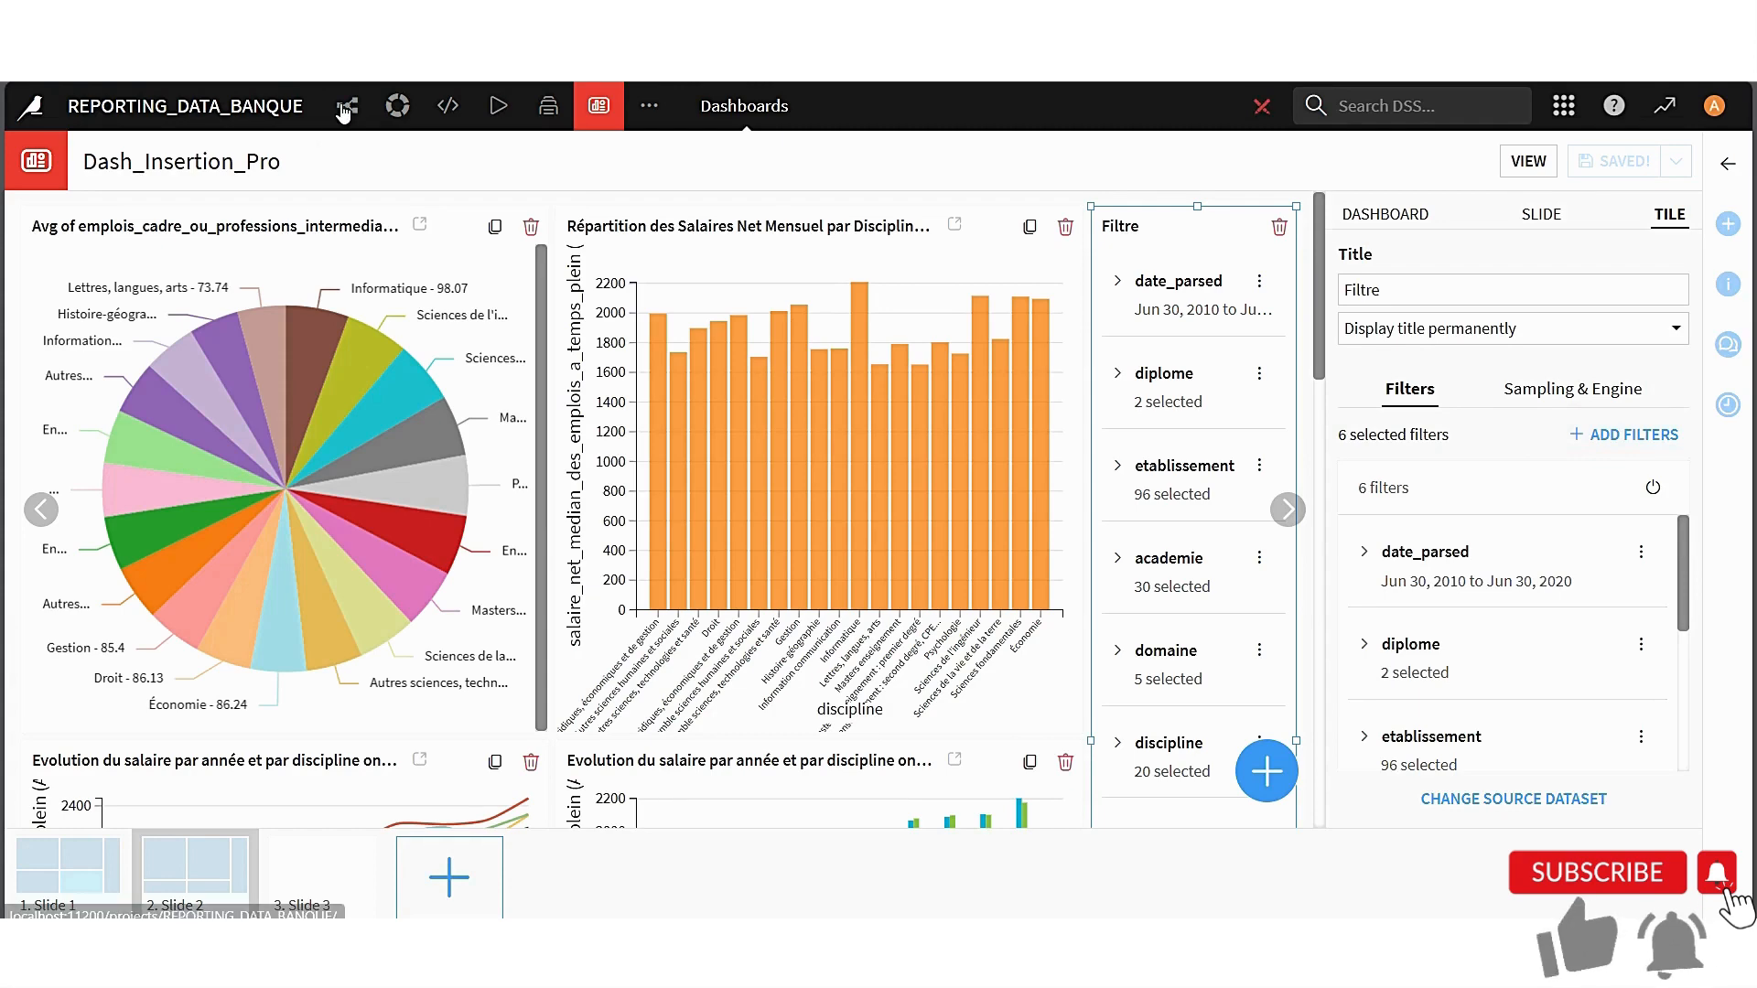
Open Insertion_professionnelle_prepared from the project flow and update its explore sample to the first 100000 records
mouse_move(346, 104)
left_click(407, 163)
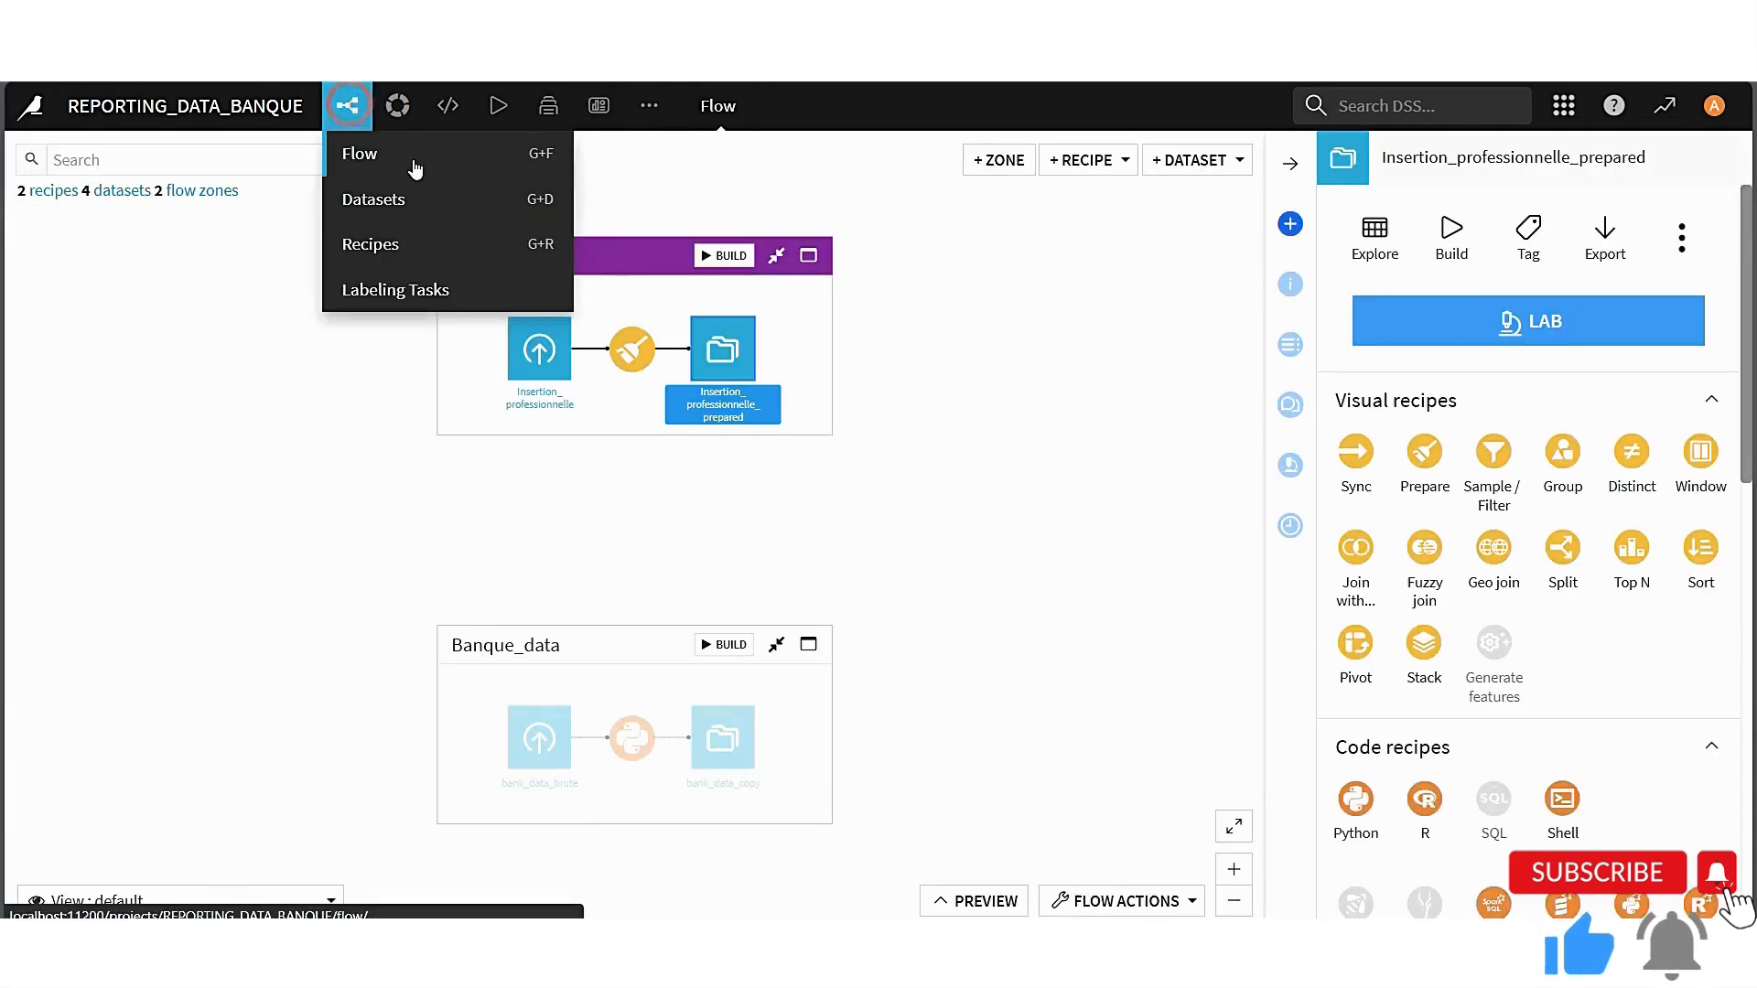
double_click(720, 354)
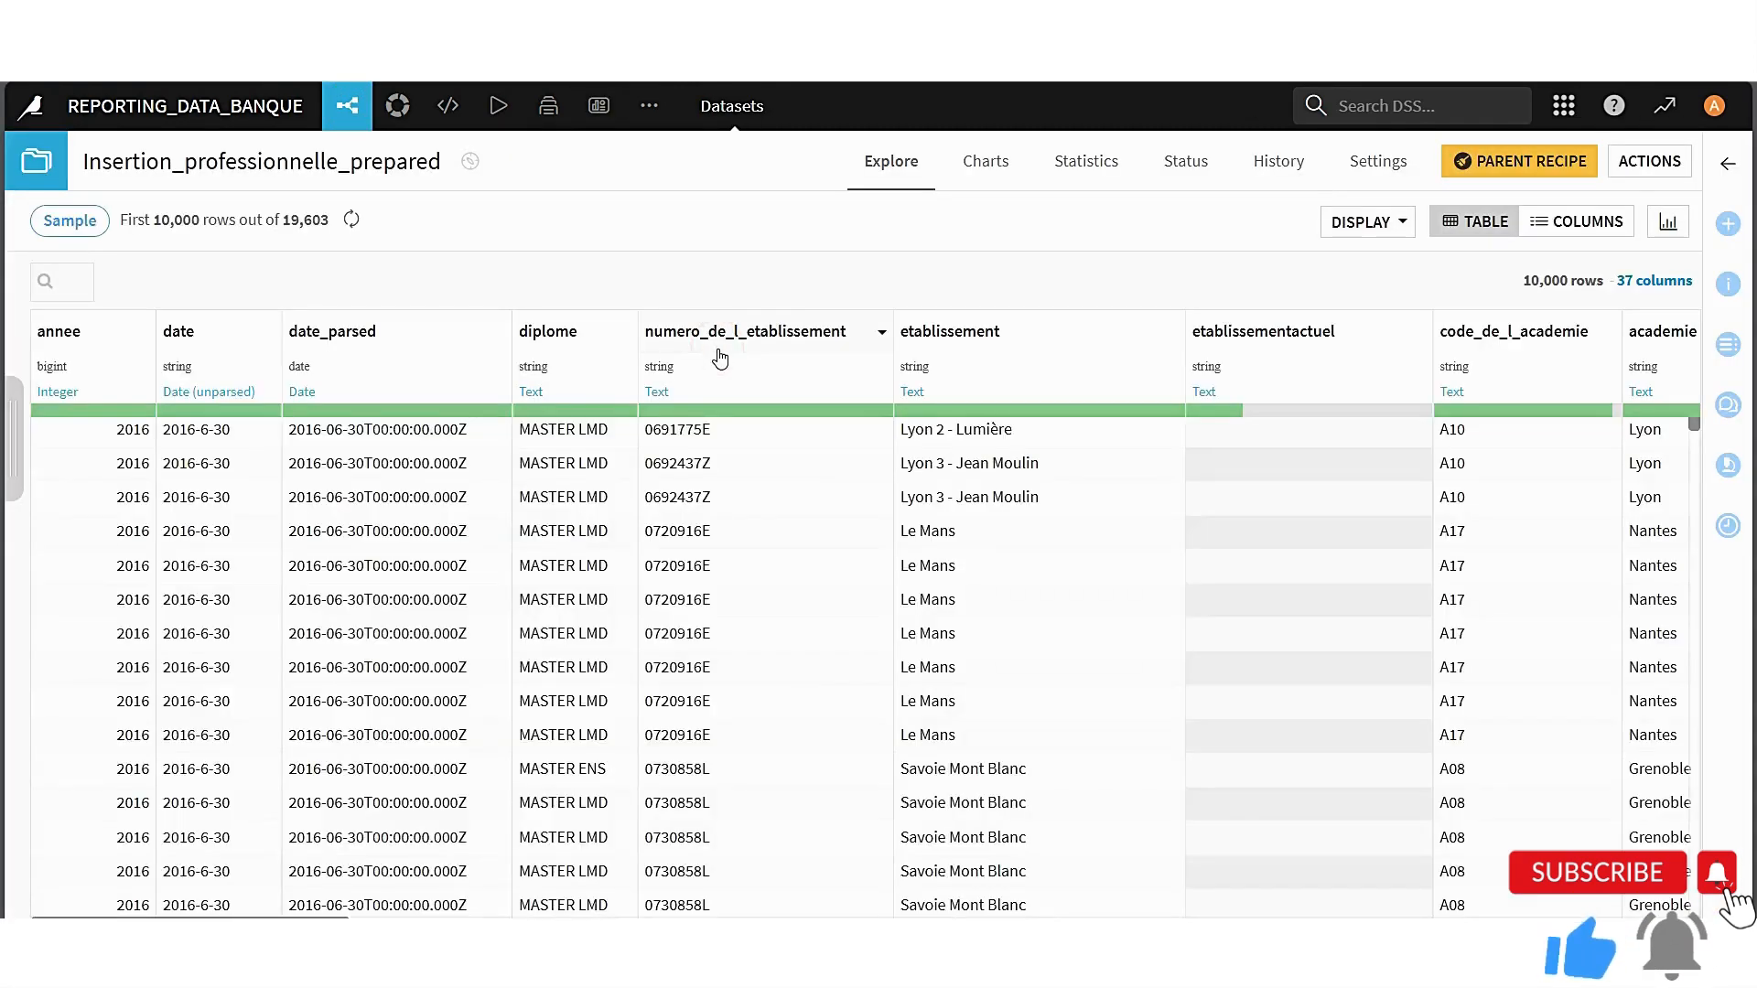
left_click(14, 447)
left_click(120, 391)
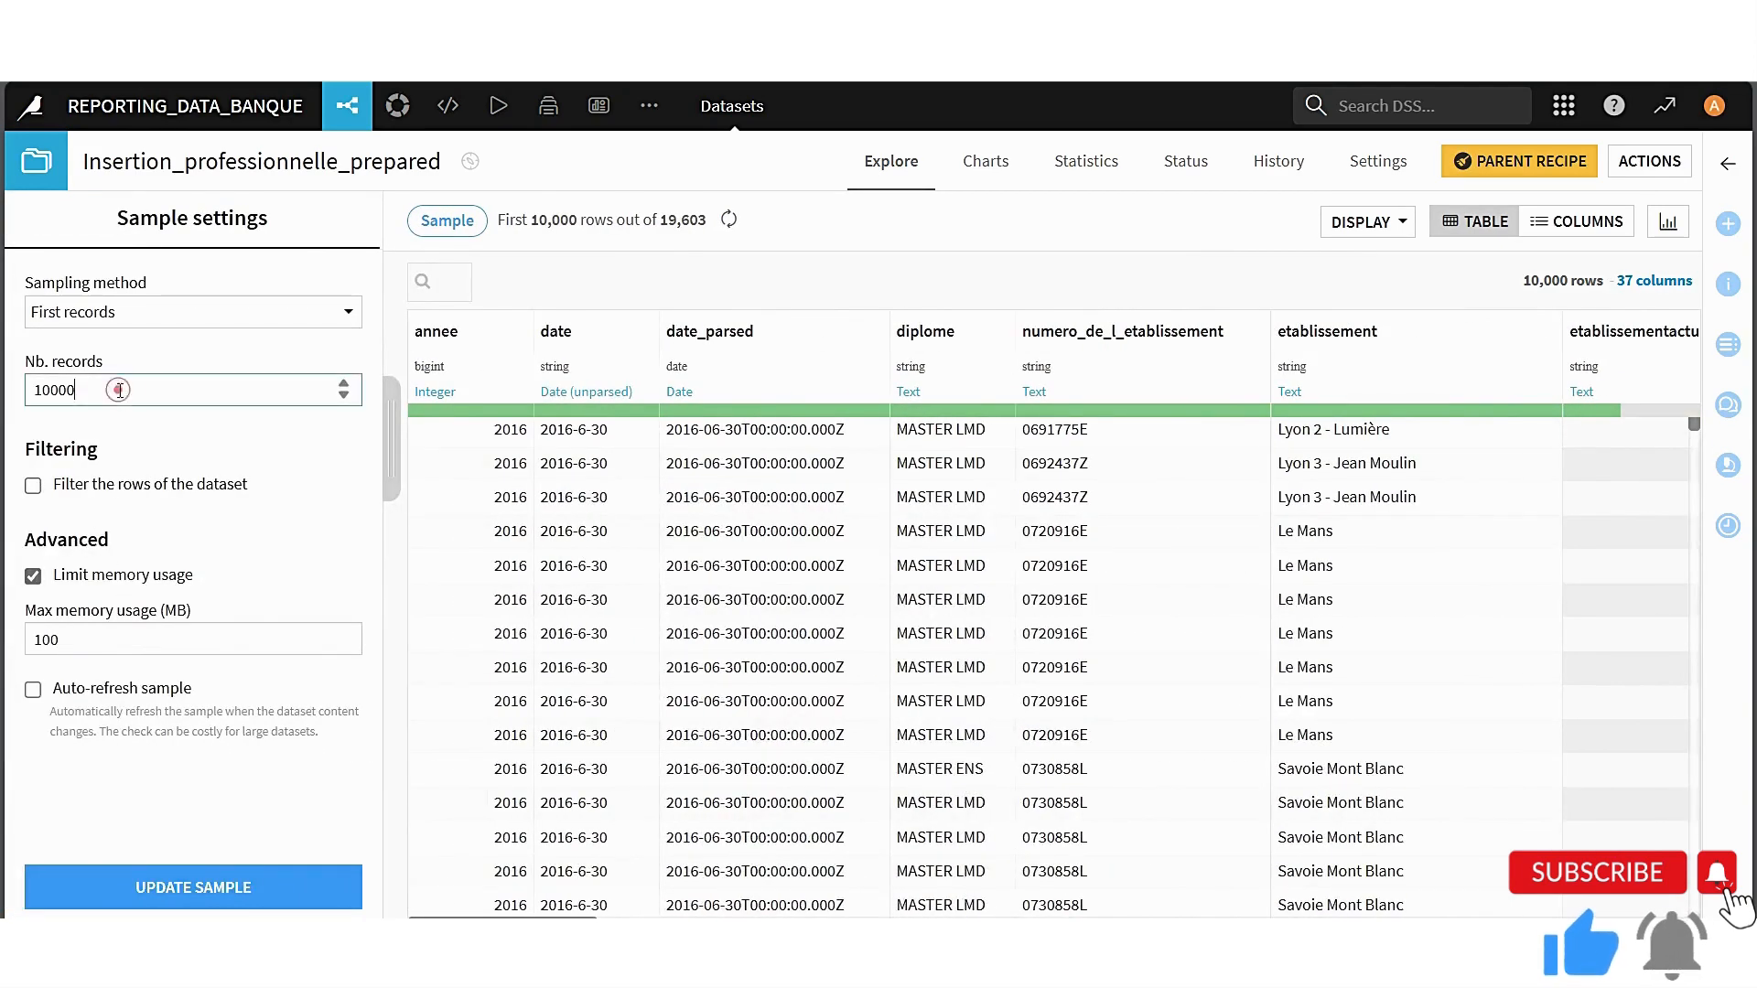
type("0")
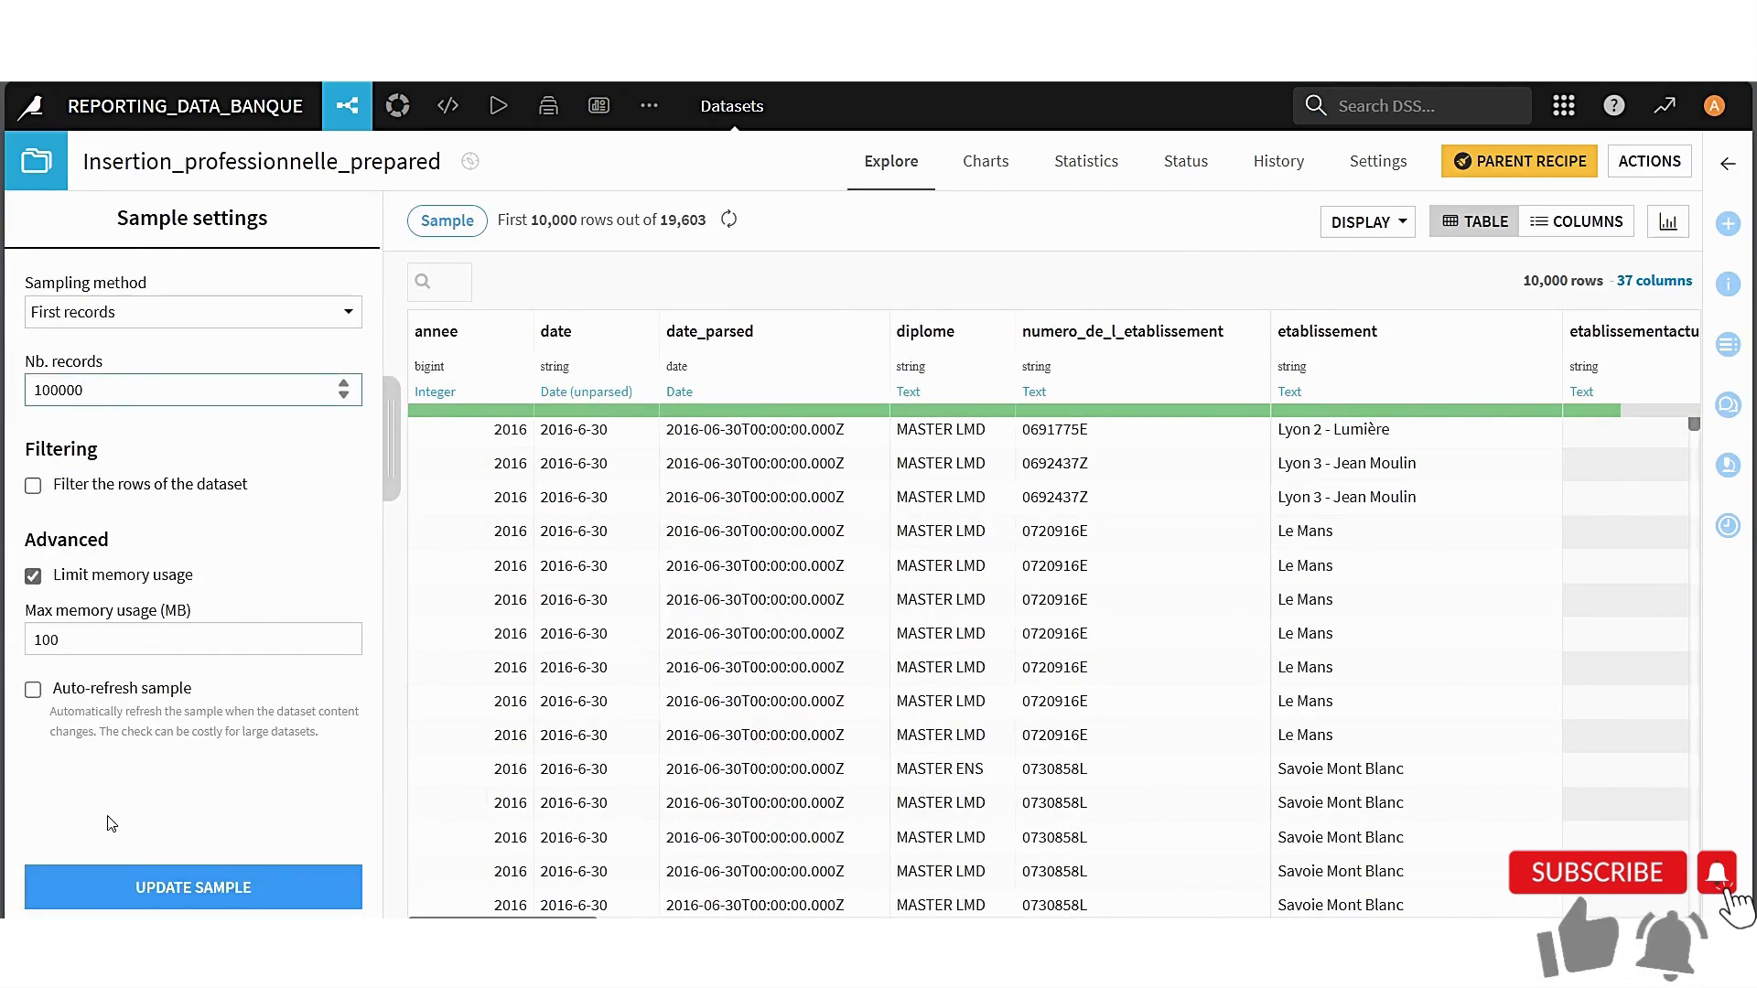
left_click(187, 901)
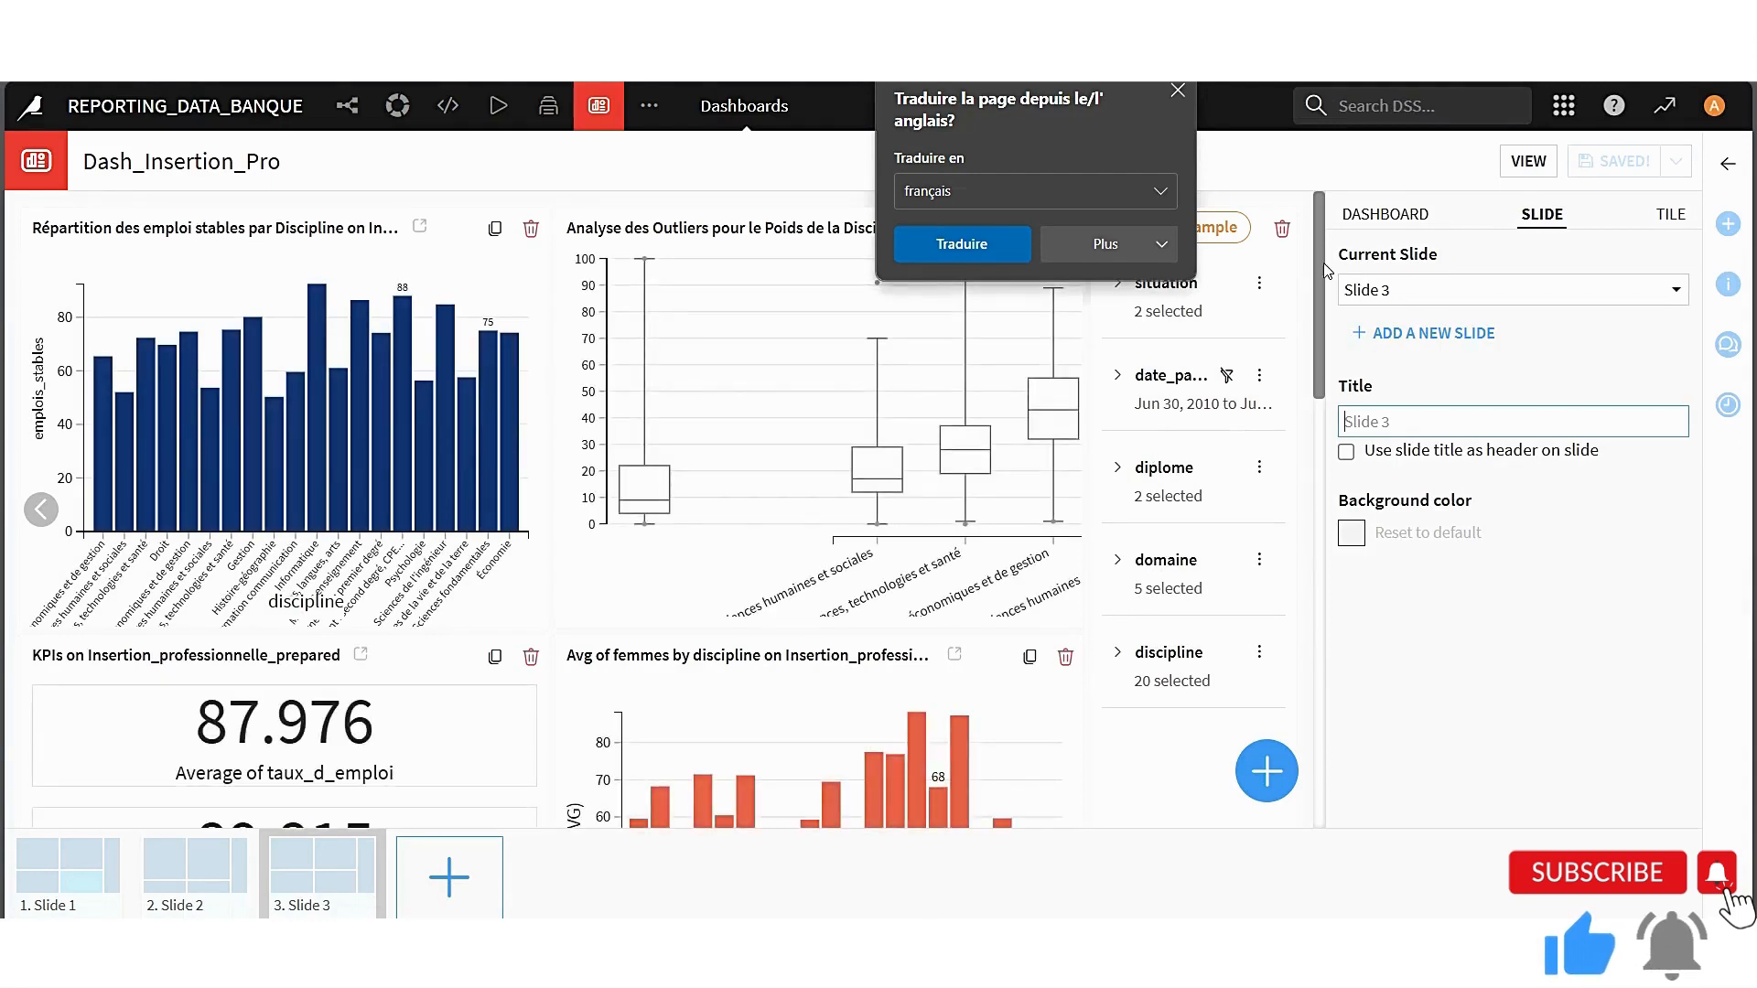
Set the sample of Slide 3's filter tile in Dash_Insertion_Pro to 100000 records, apply it and save the dashboard
left_click(1229, 236)
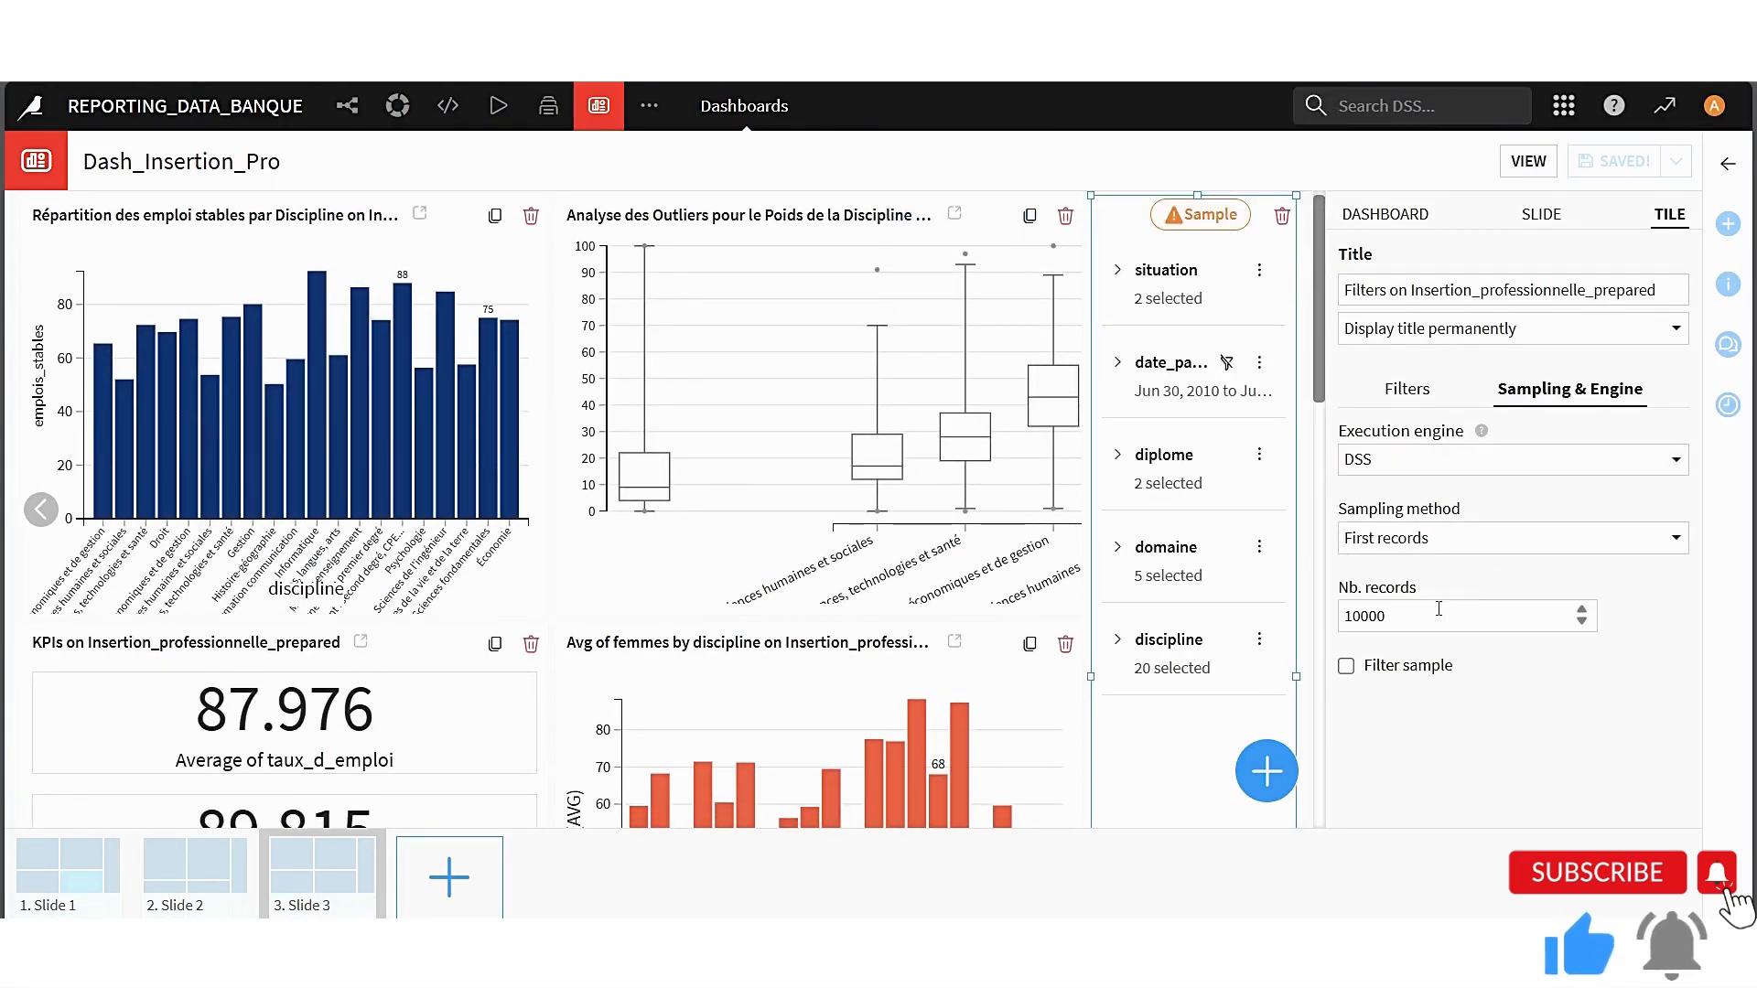
left_click(1581, 615)
type("0")
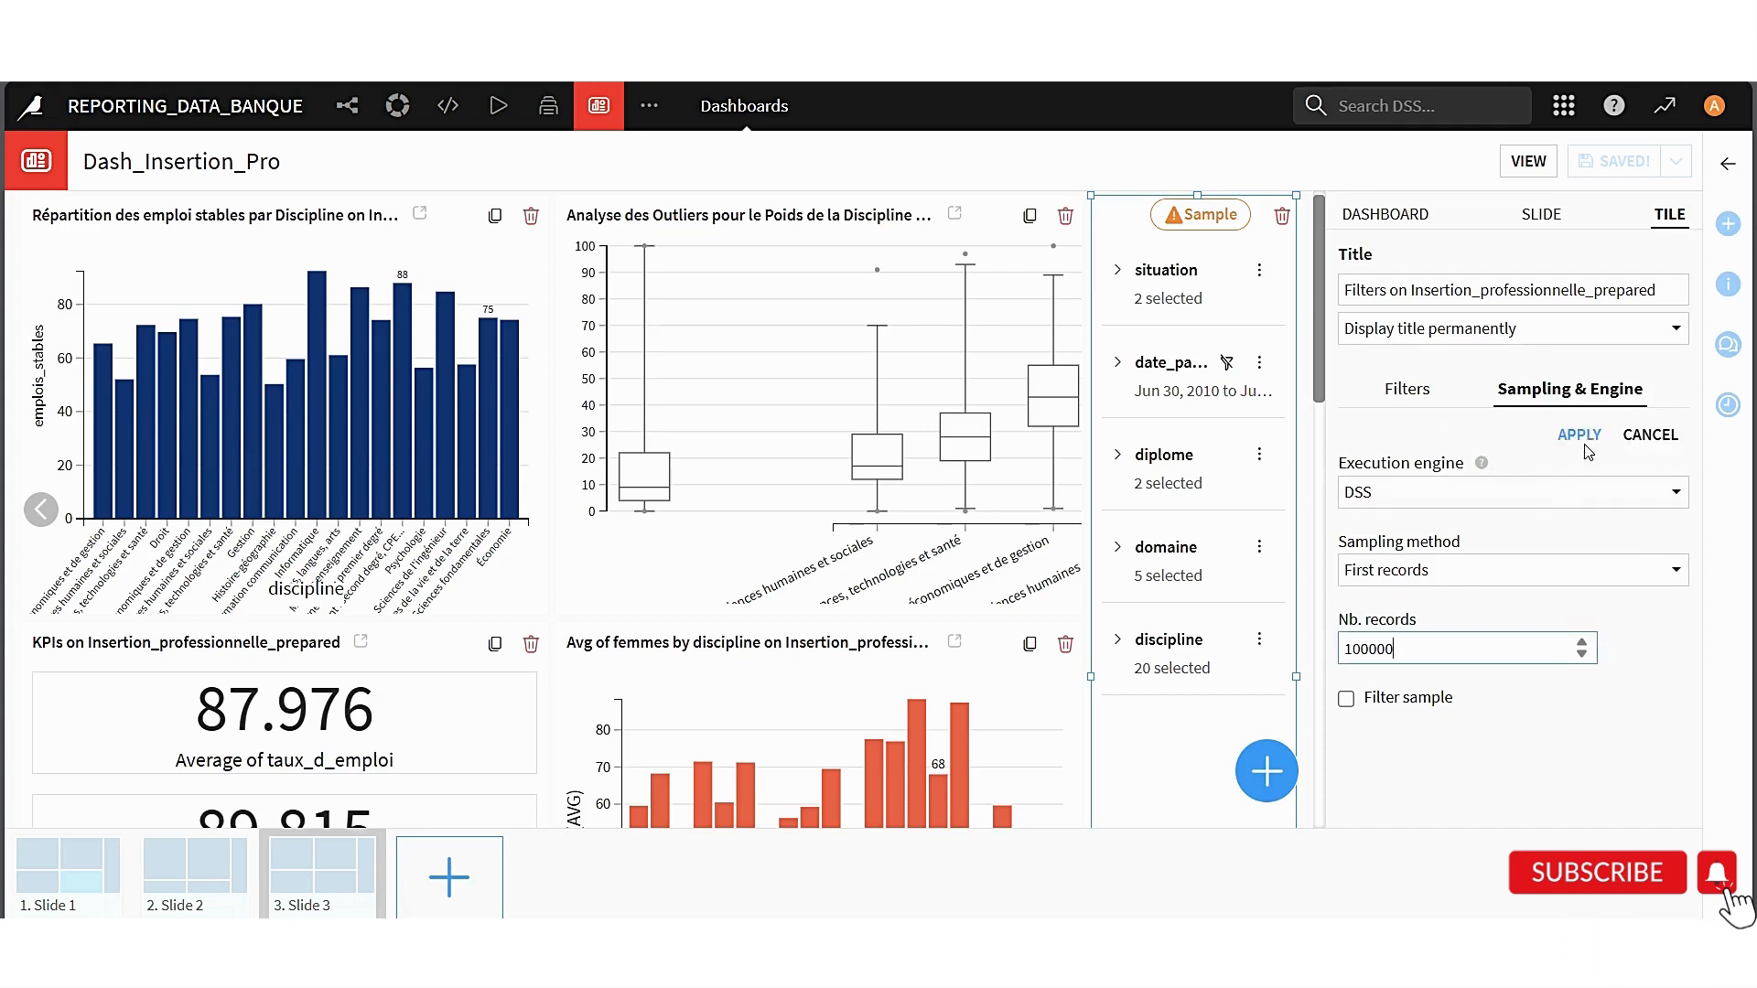
left_click(1588, 436)
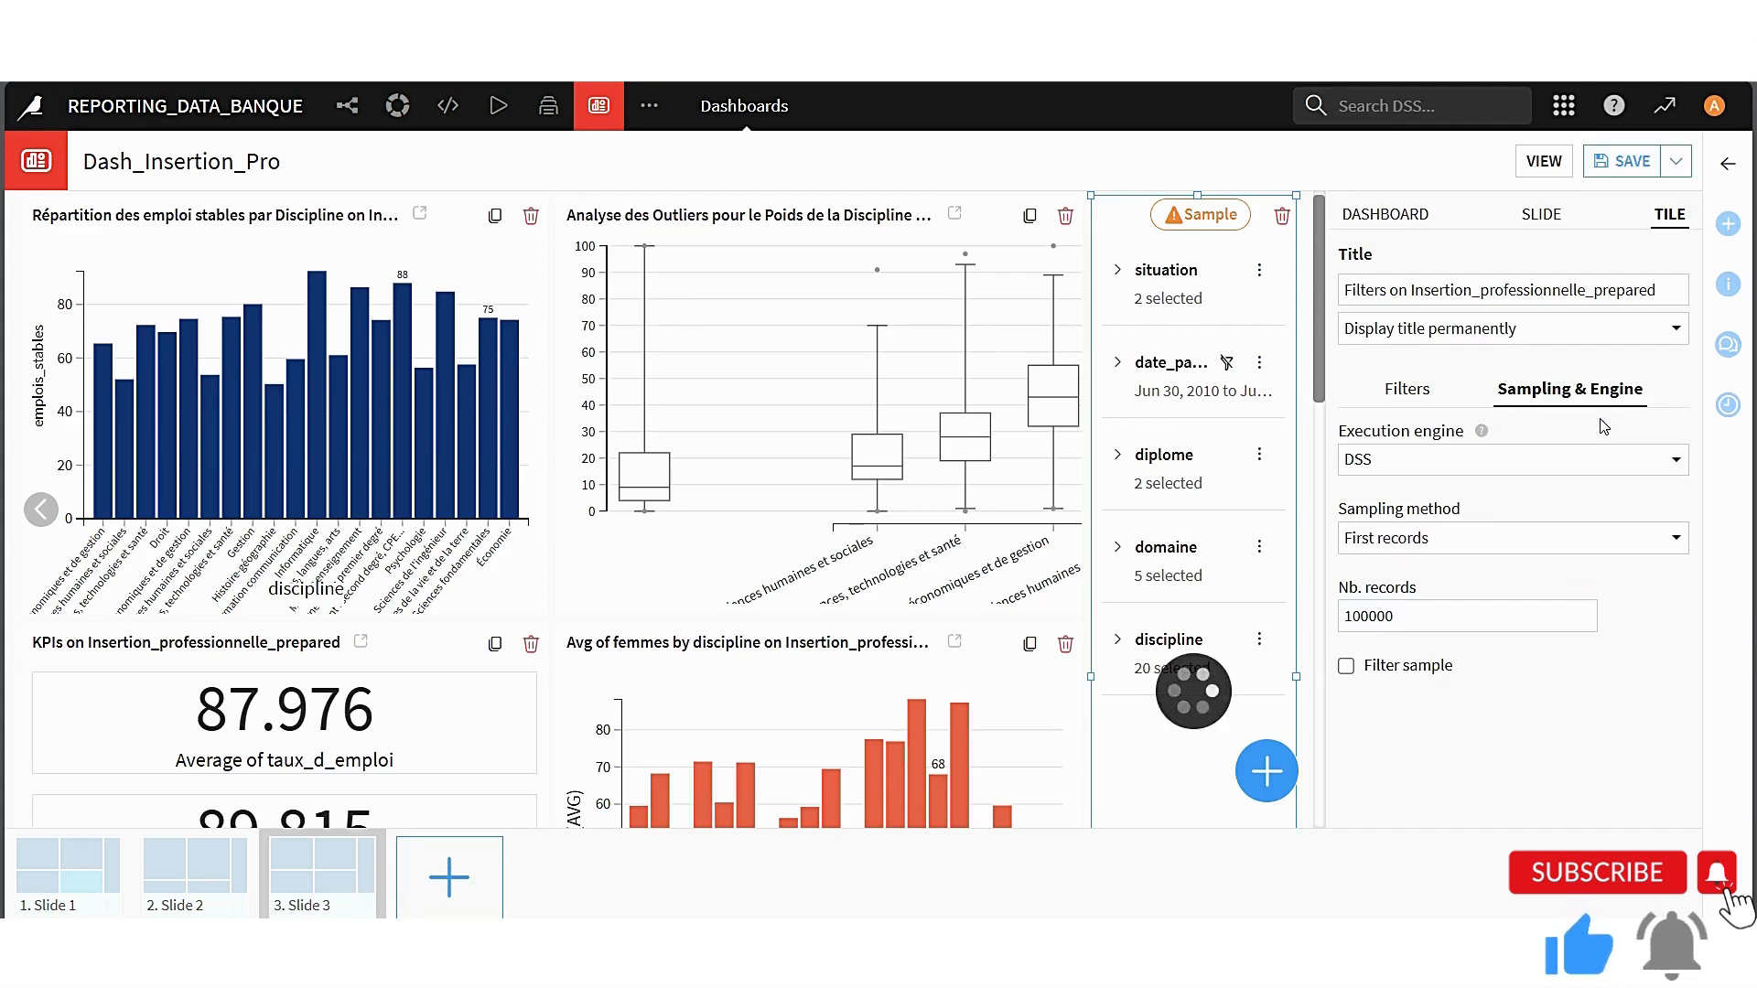
left_click(1625, 165)
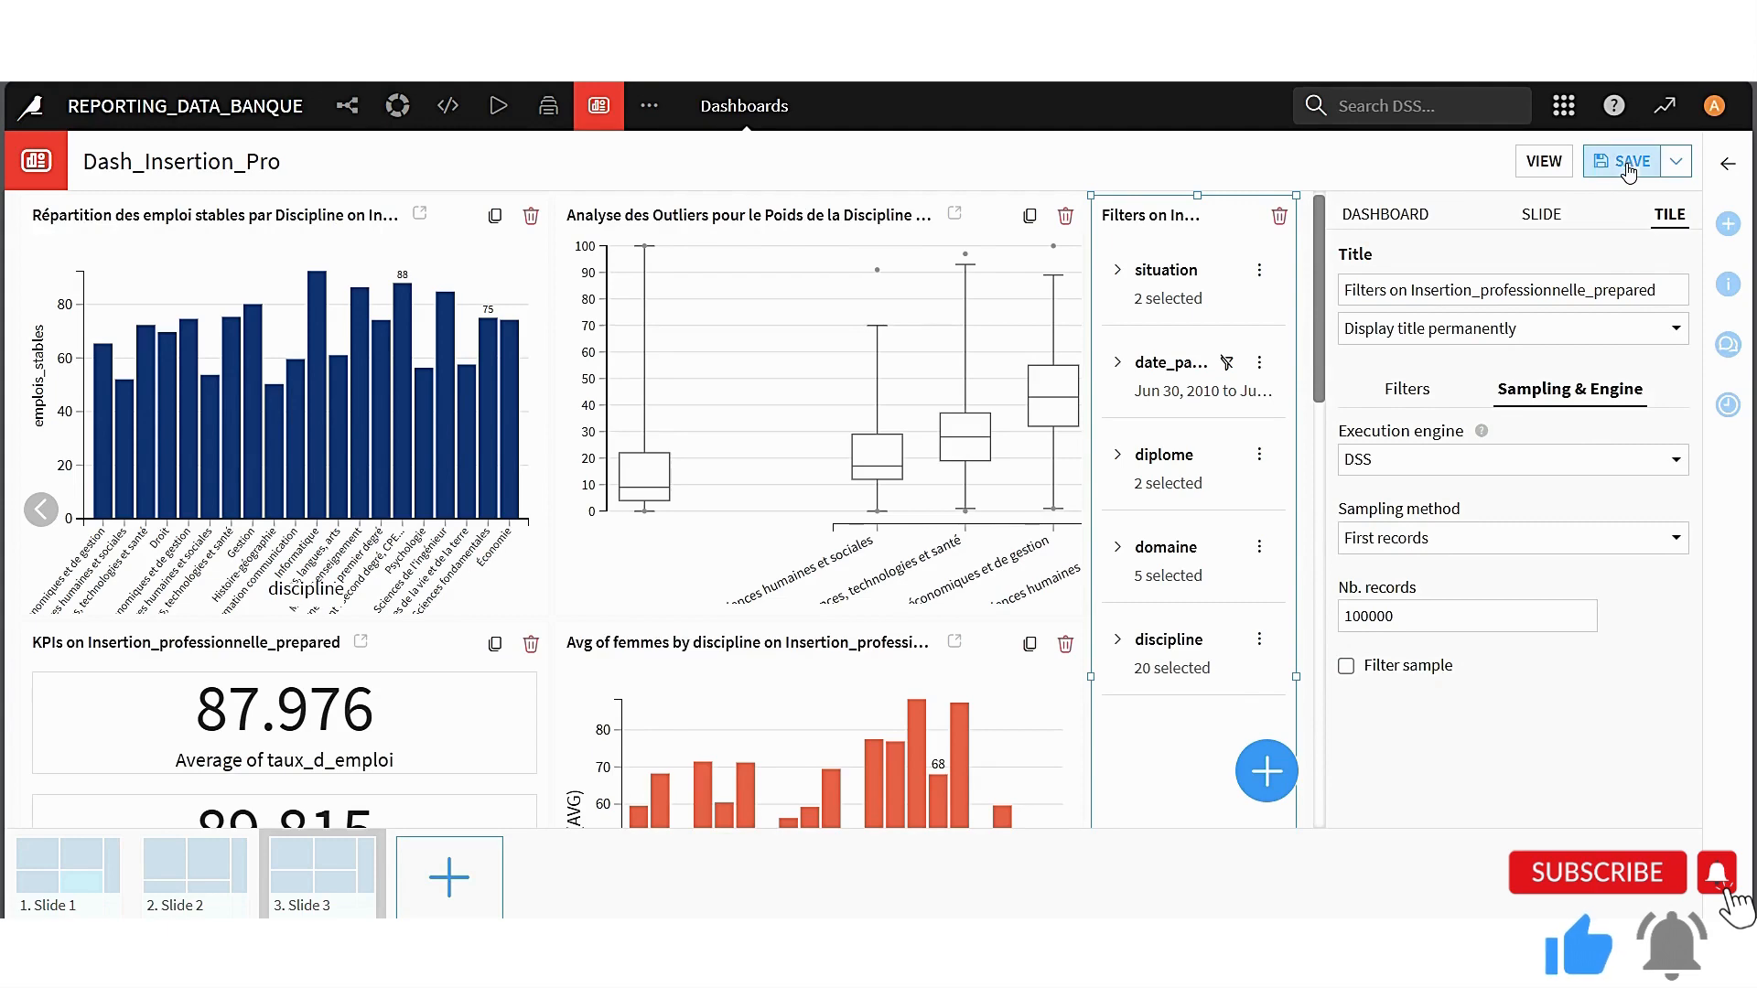
Set the sample of the Filtre tile on Slide 2 to 100000 records and apply it
left_click(207, 885)
left_click(1194, 227)
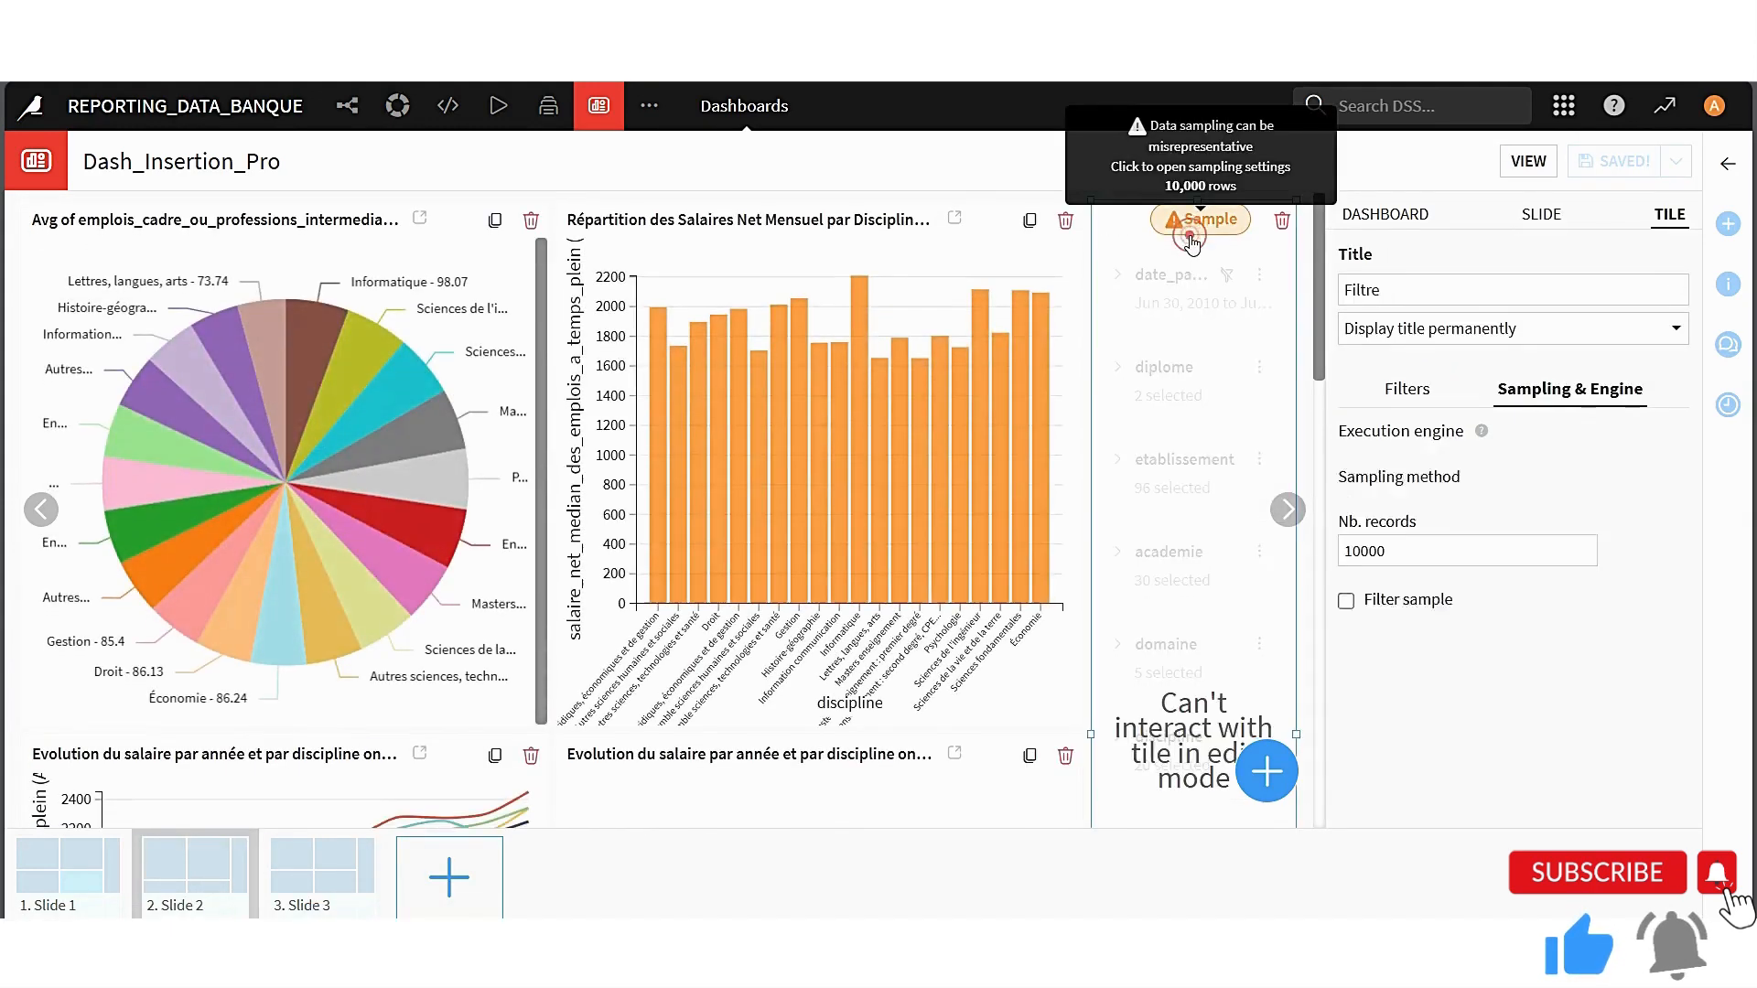
left_click(1416, 628)
type("0")
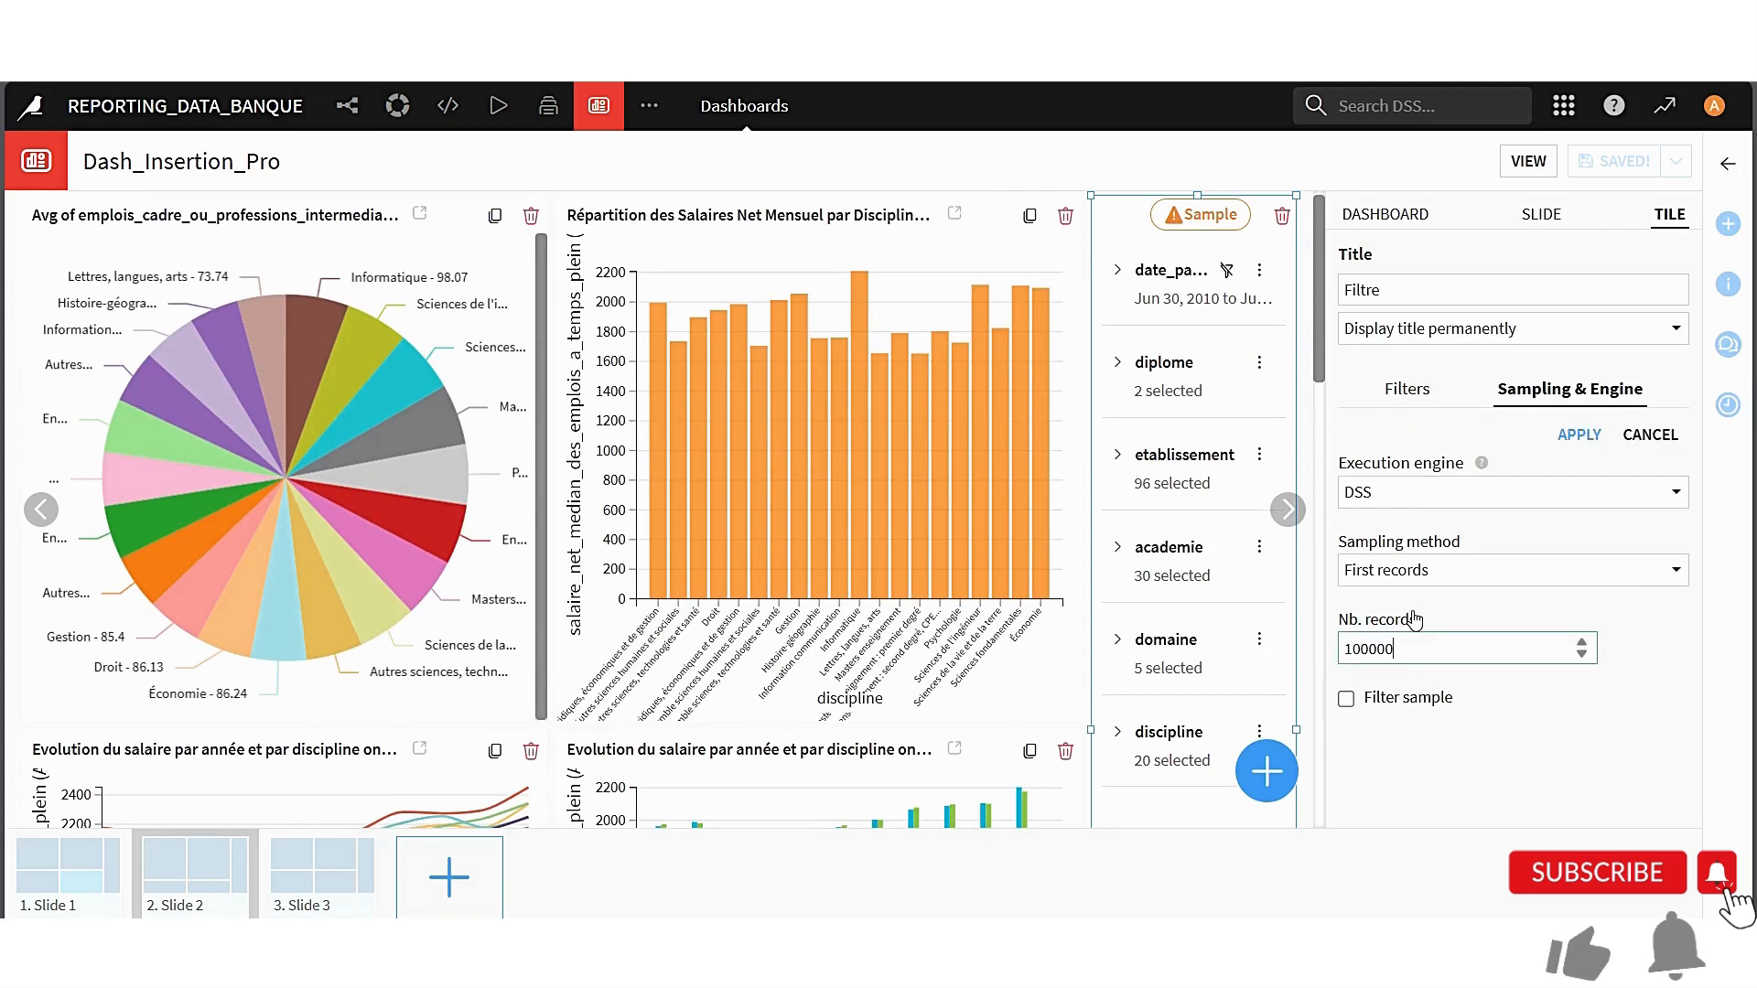
left_click(1579, 434)
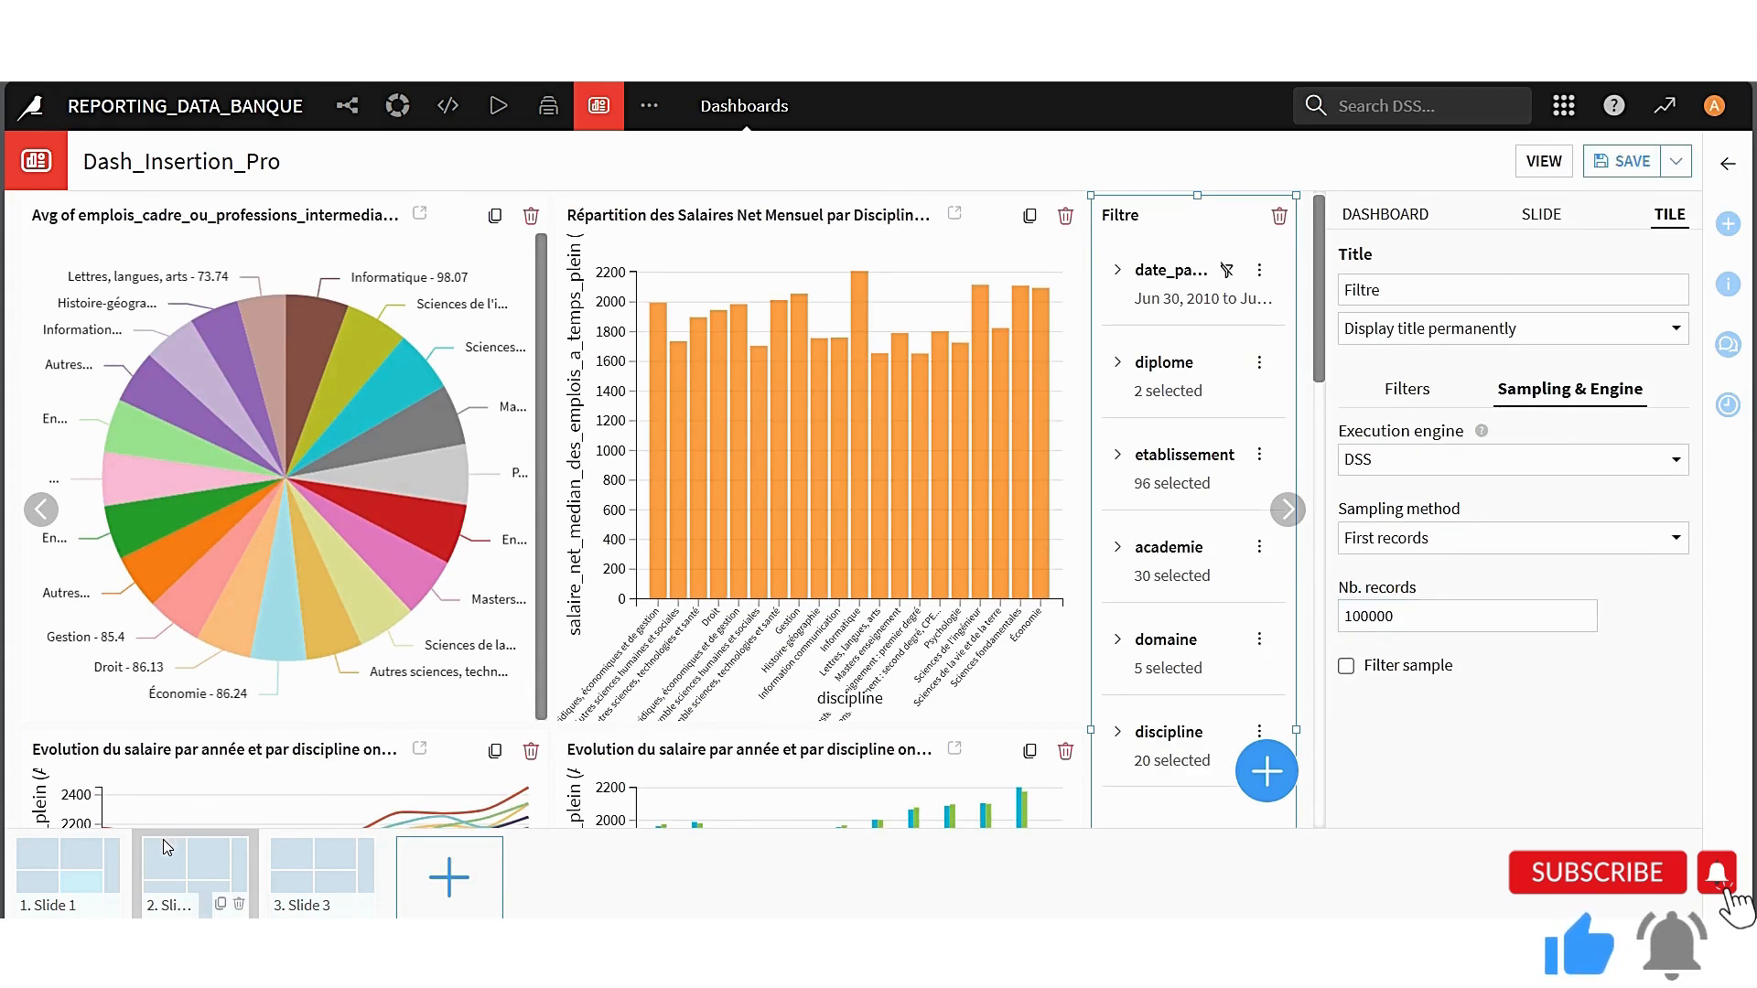
Set the sample of the Filtre tile on Slide 1 to 100000 records, save the dashboard and apply the sampling
left_click(80, 860)
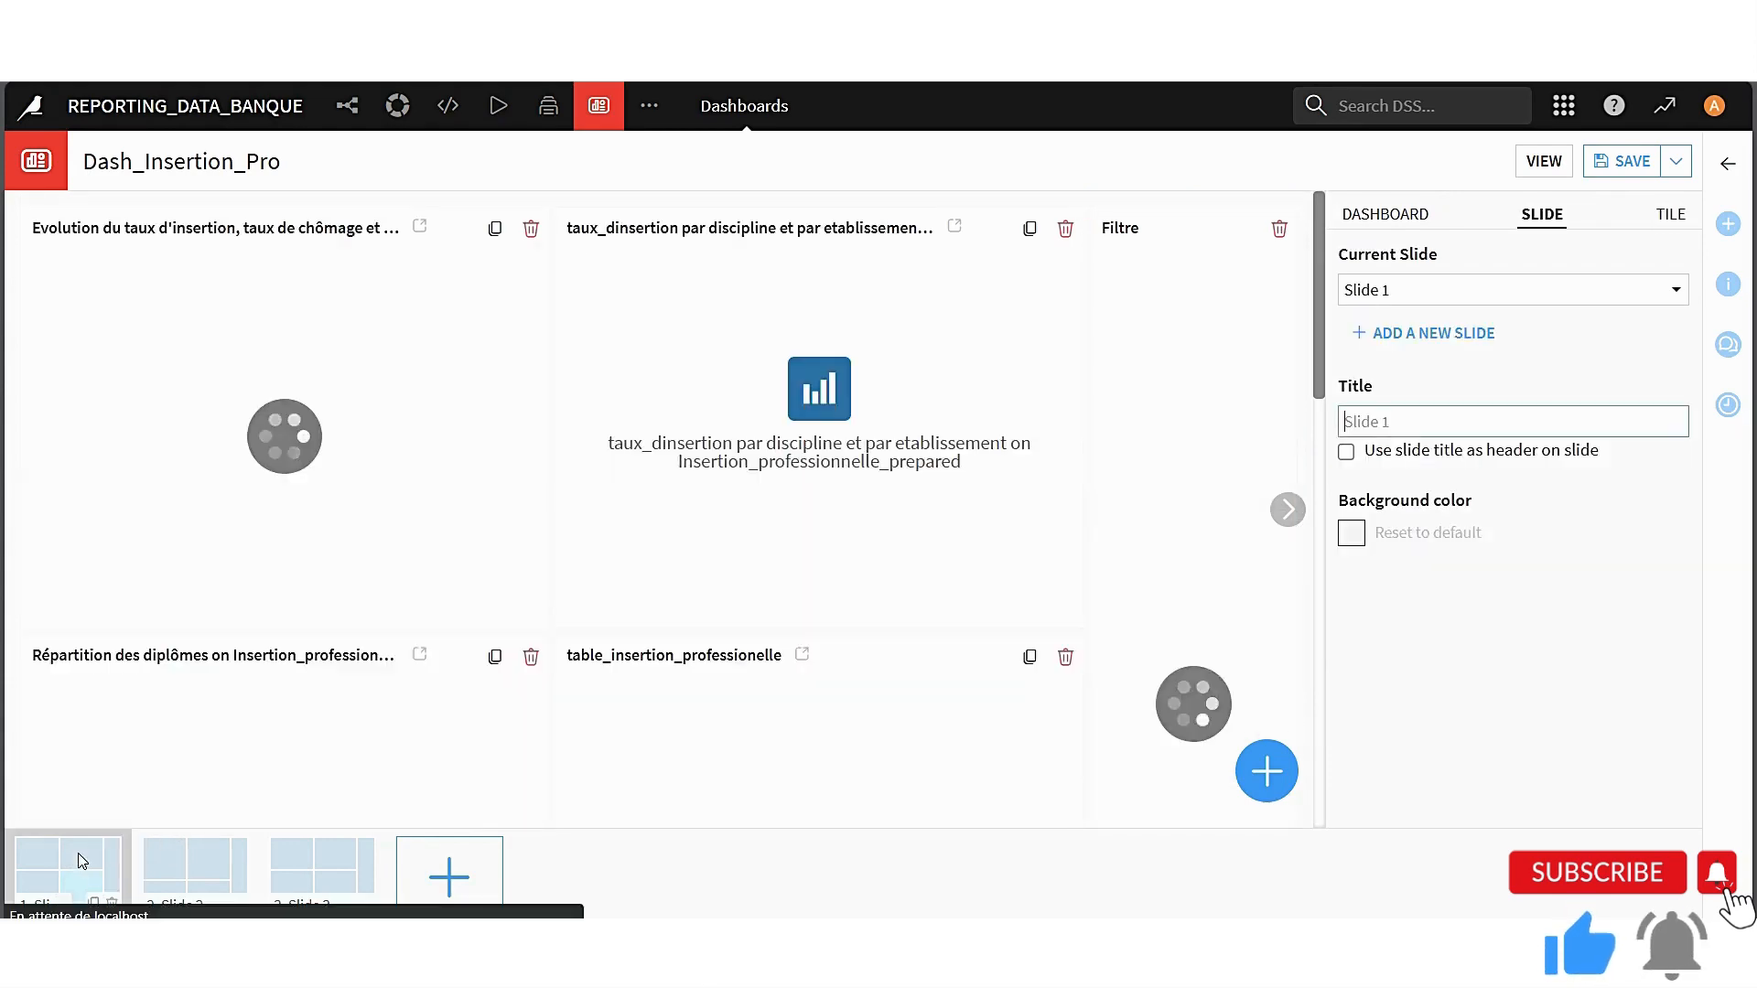
left_click(1200, 225)
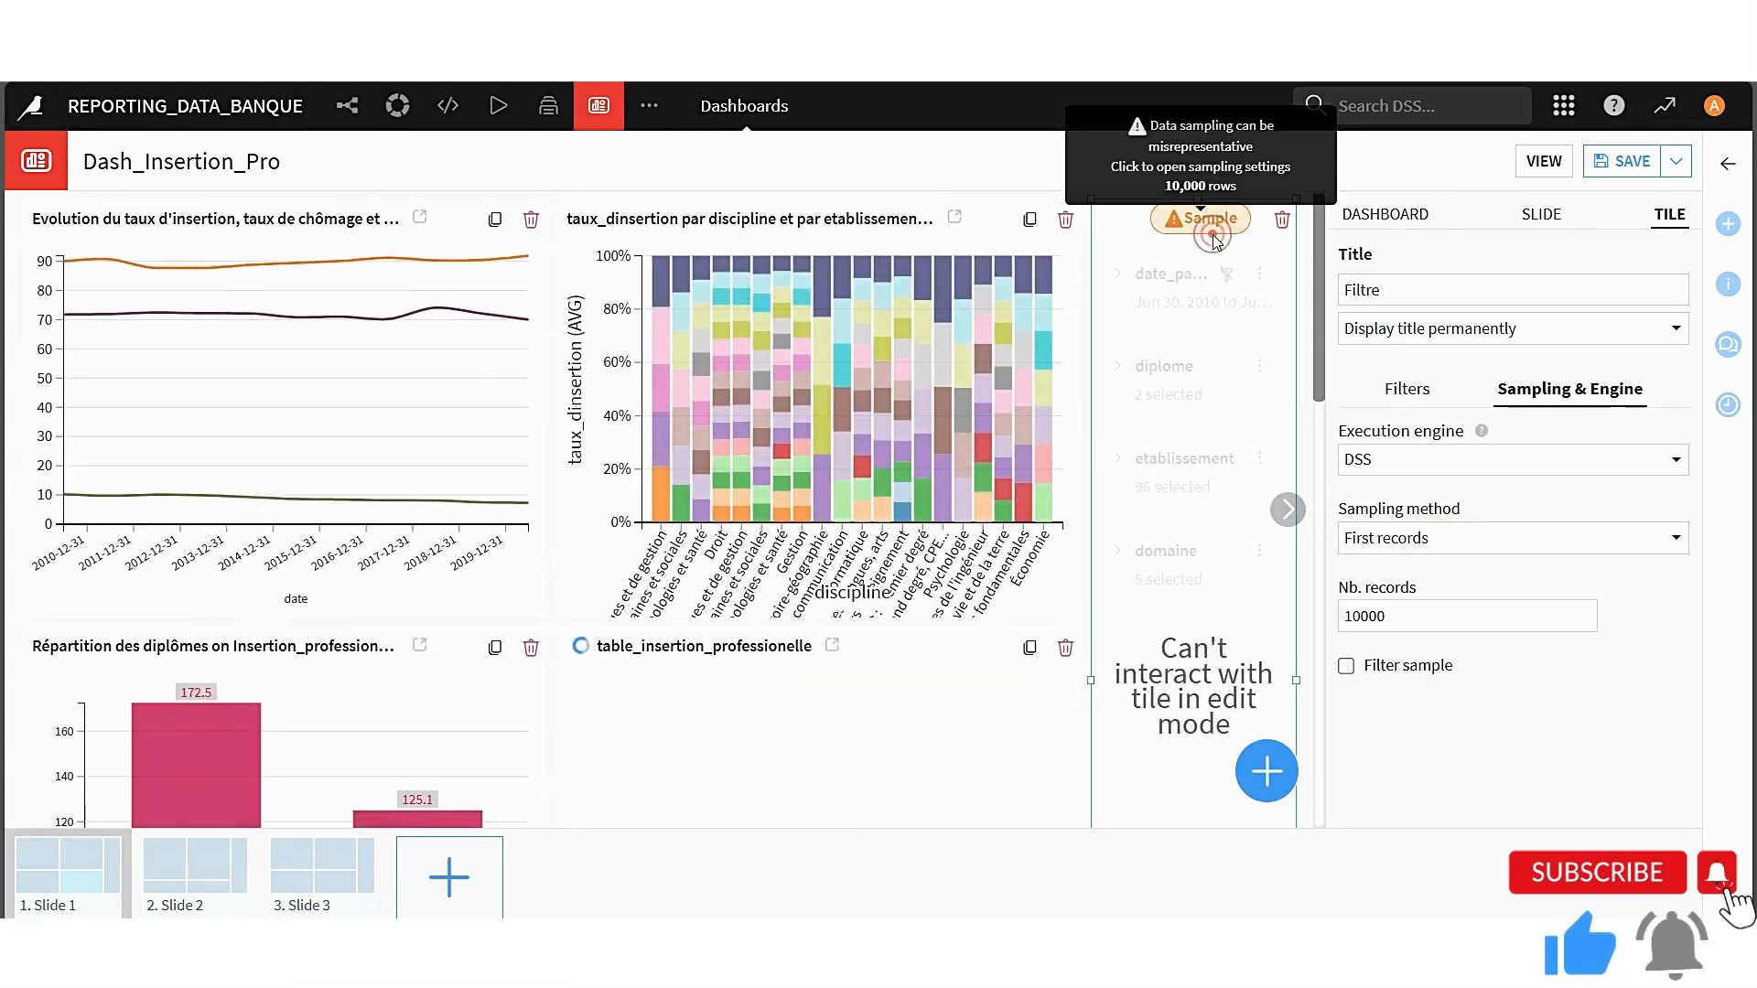
left_click(1404, 615)
type("0")
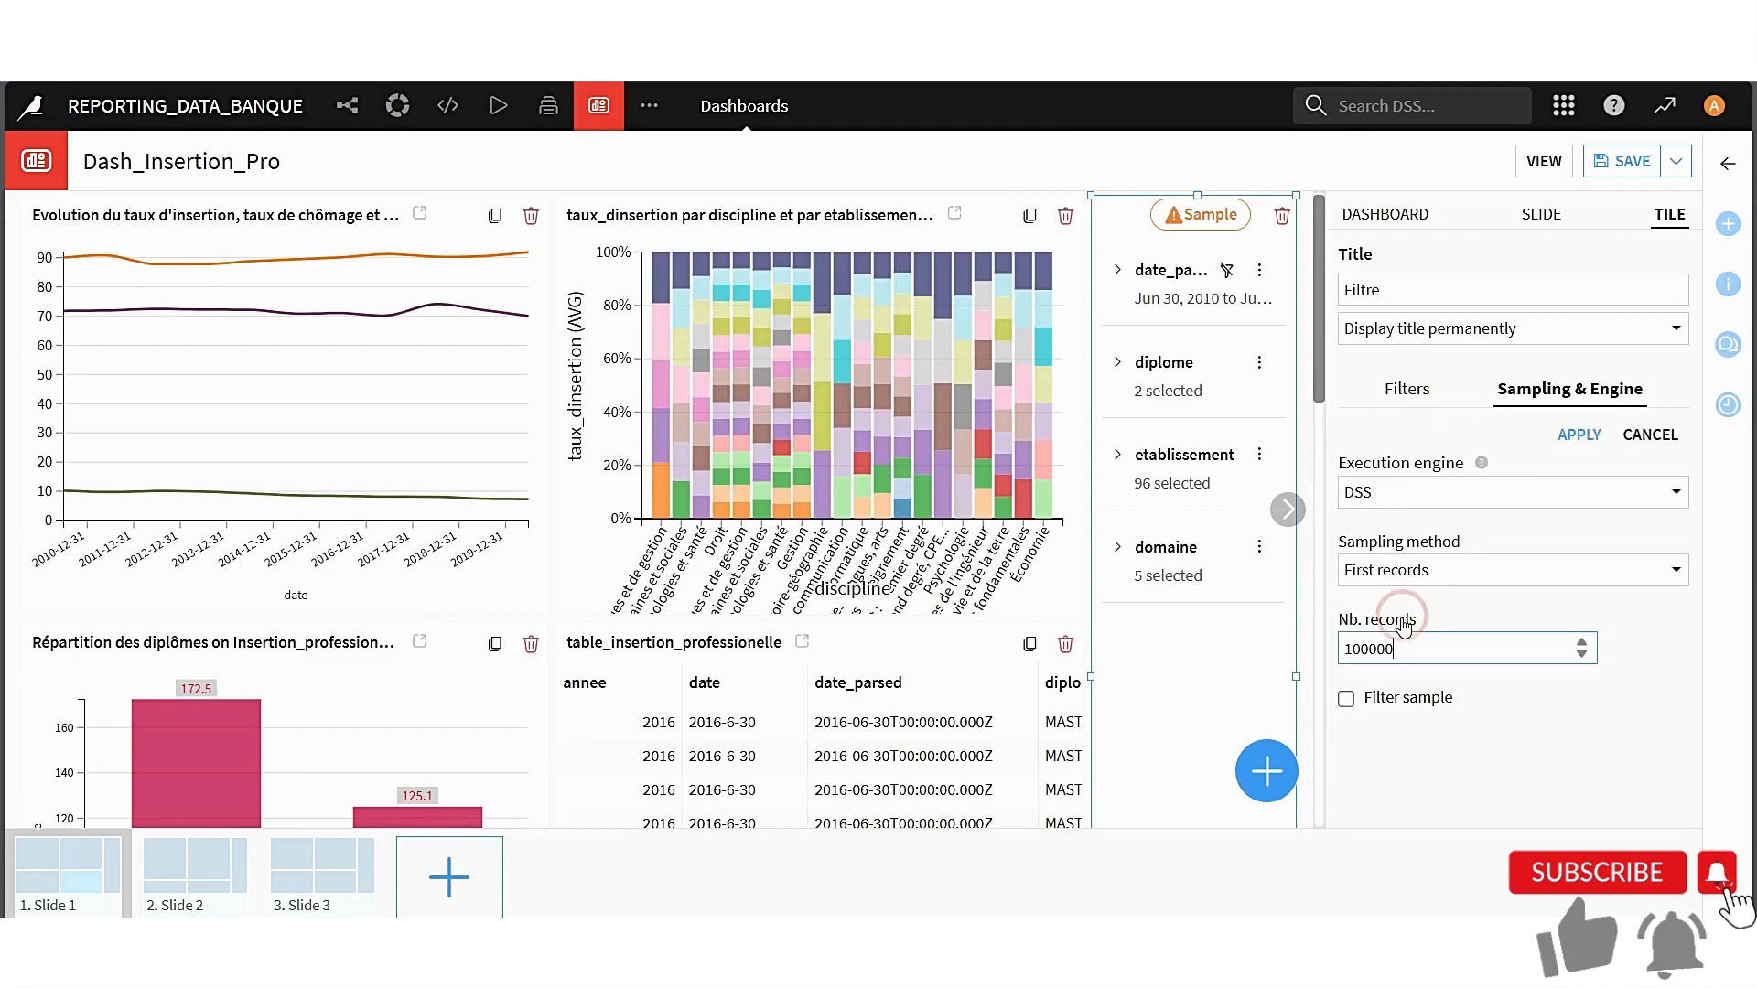
left_click(1624, 163)
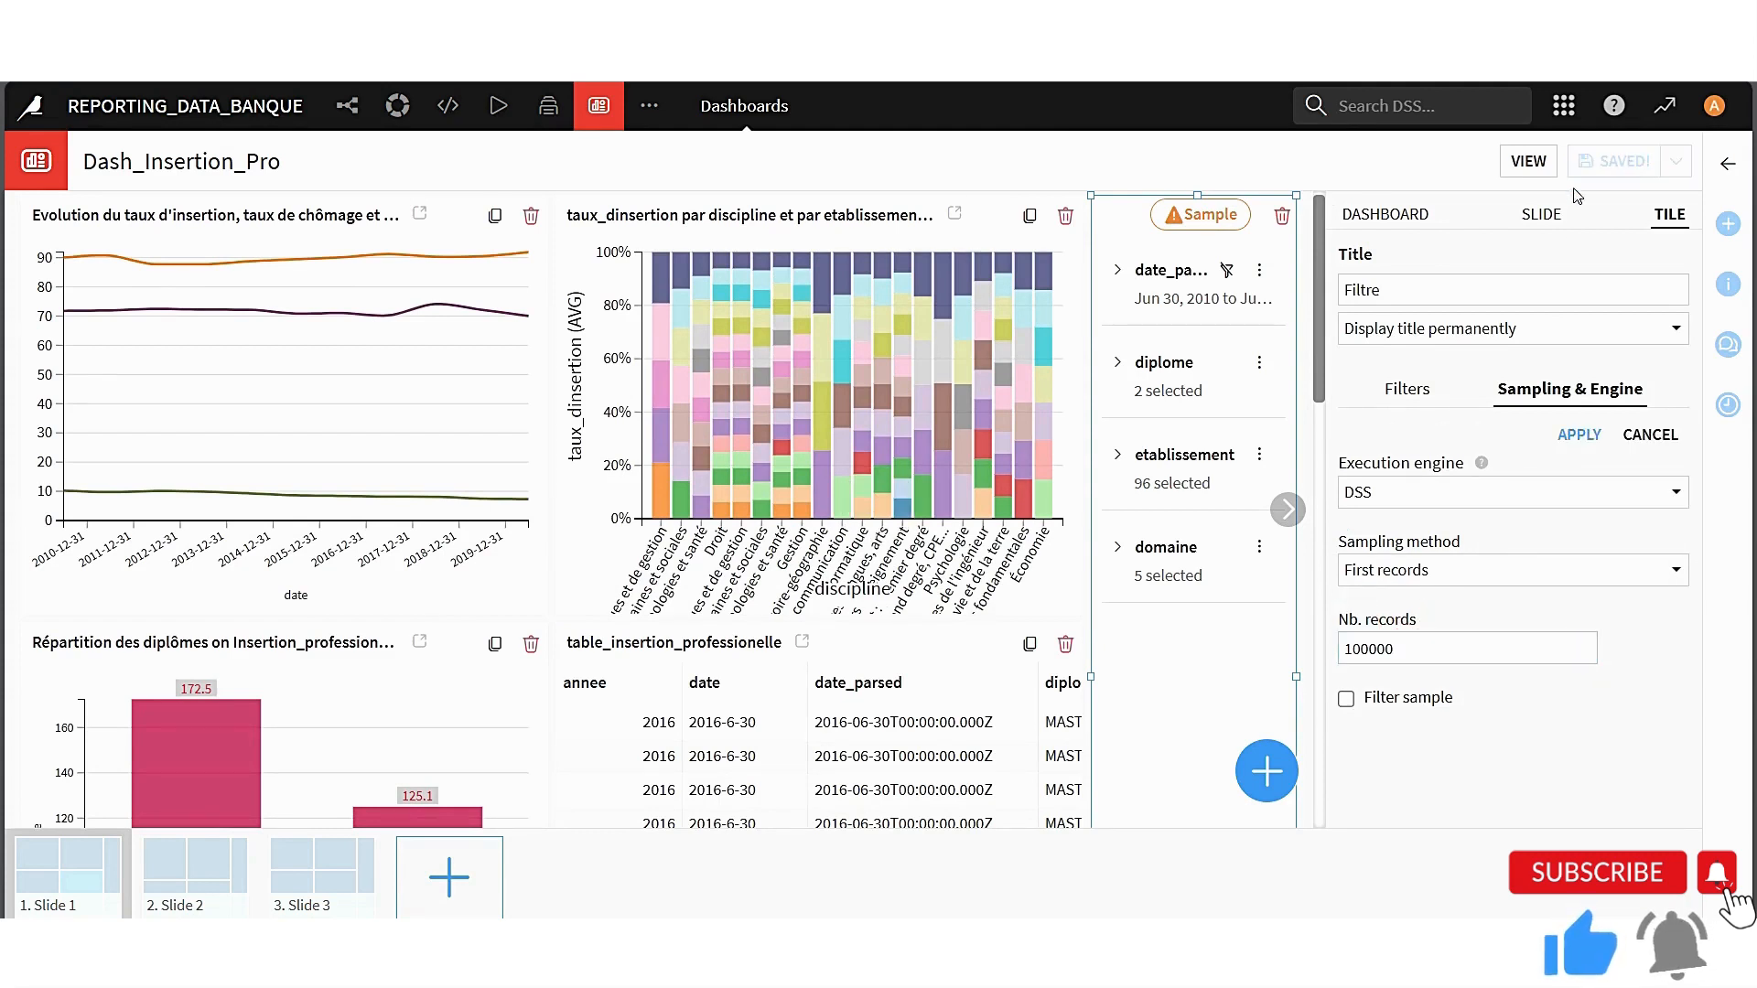
left_click(1591, 436)
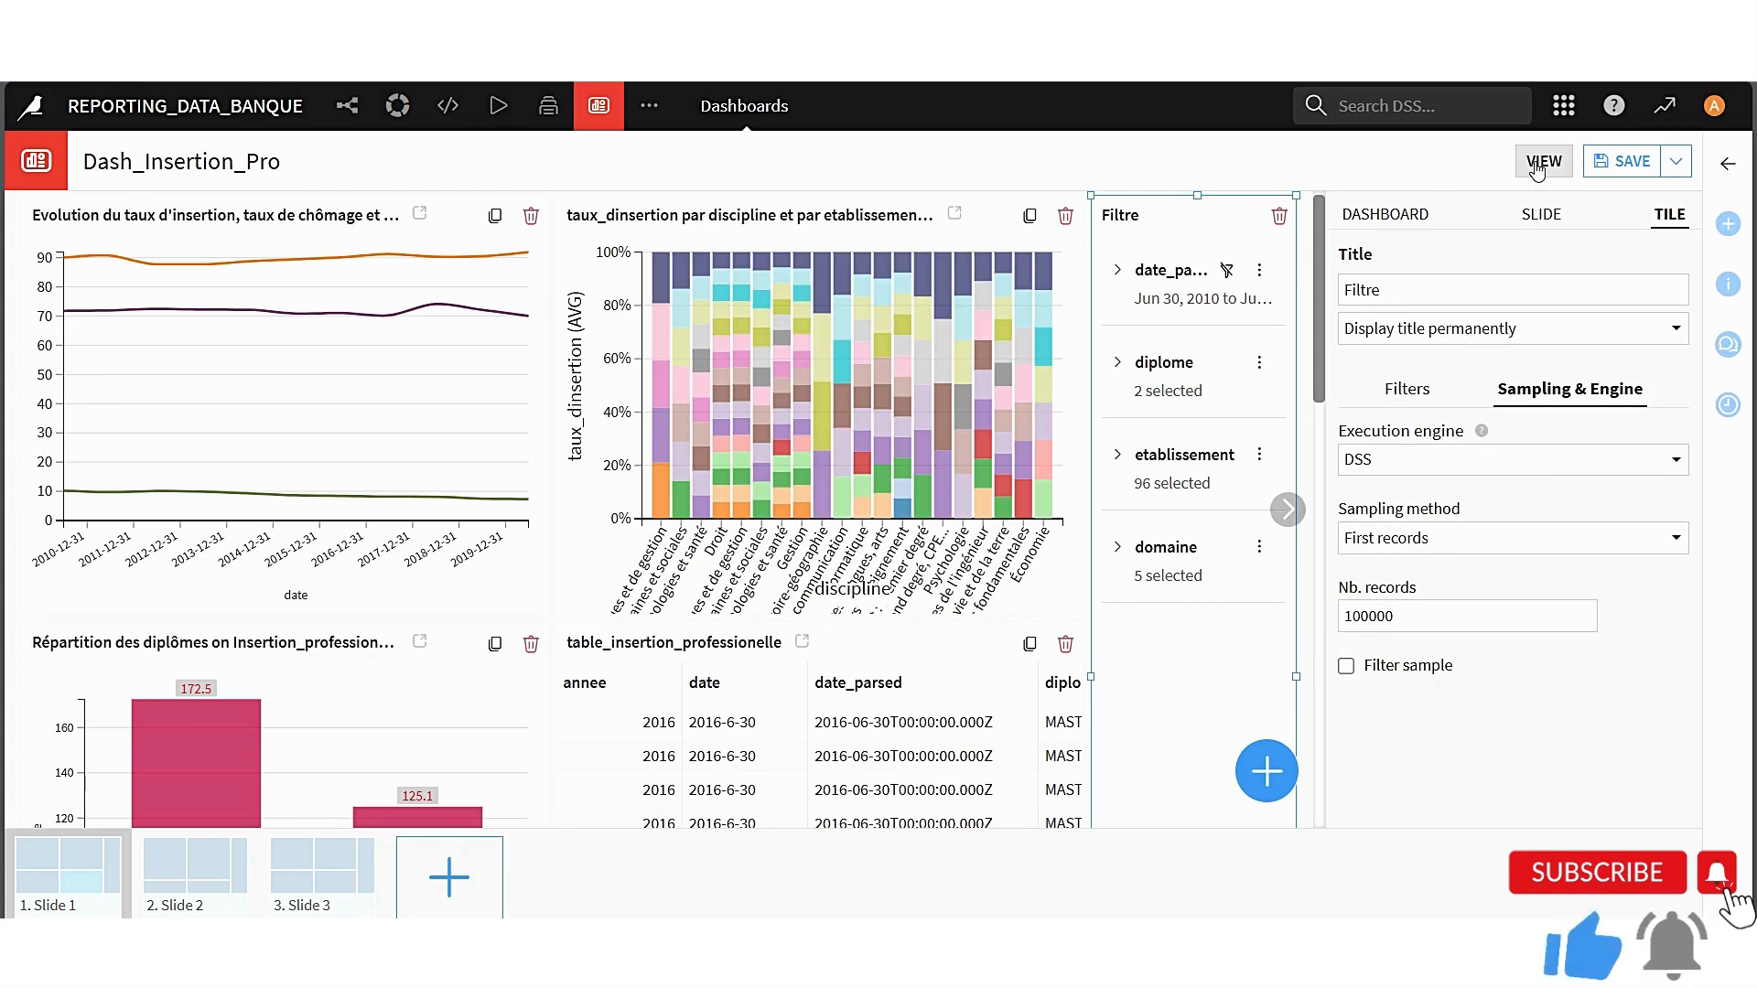
Leave edit mode with the pending changes saved and show the dashboard in full screen
left_click(1537, 165)
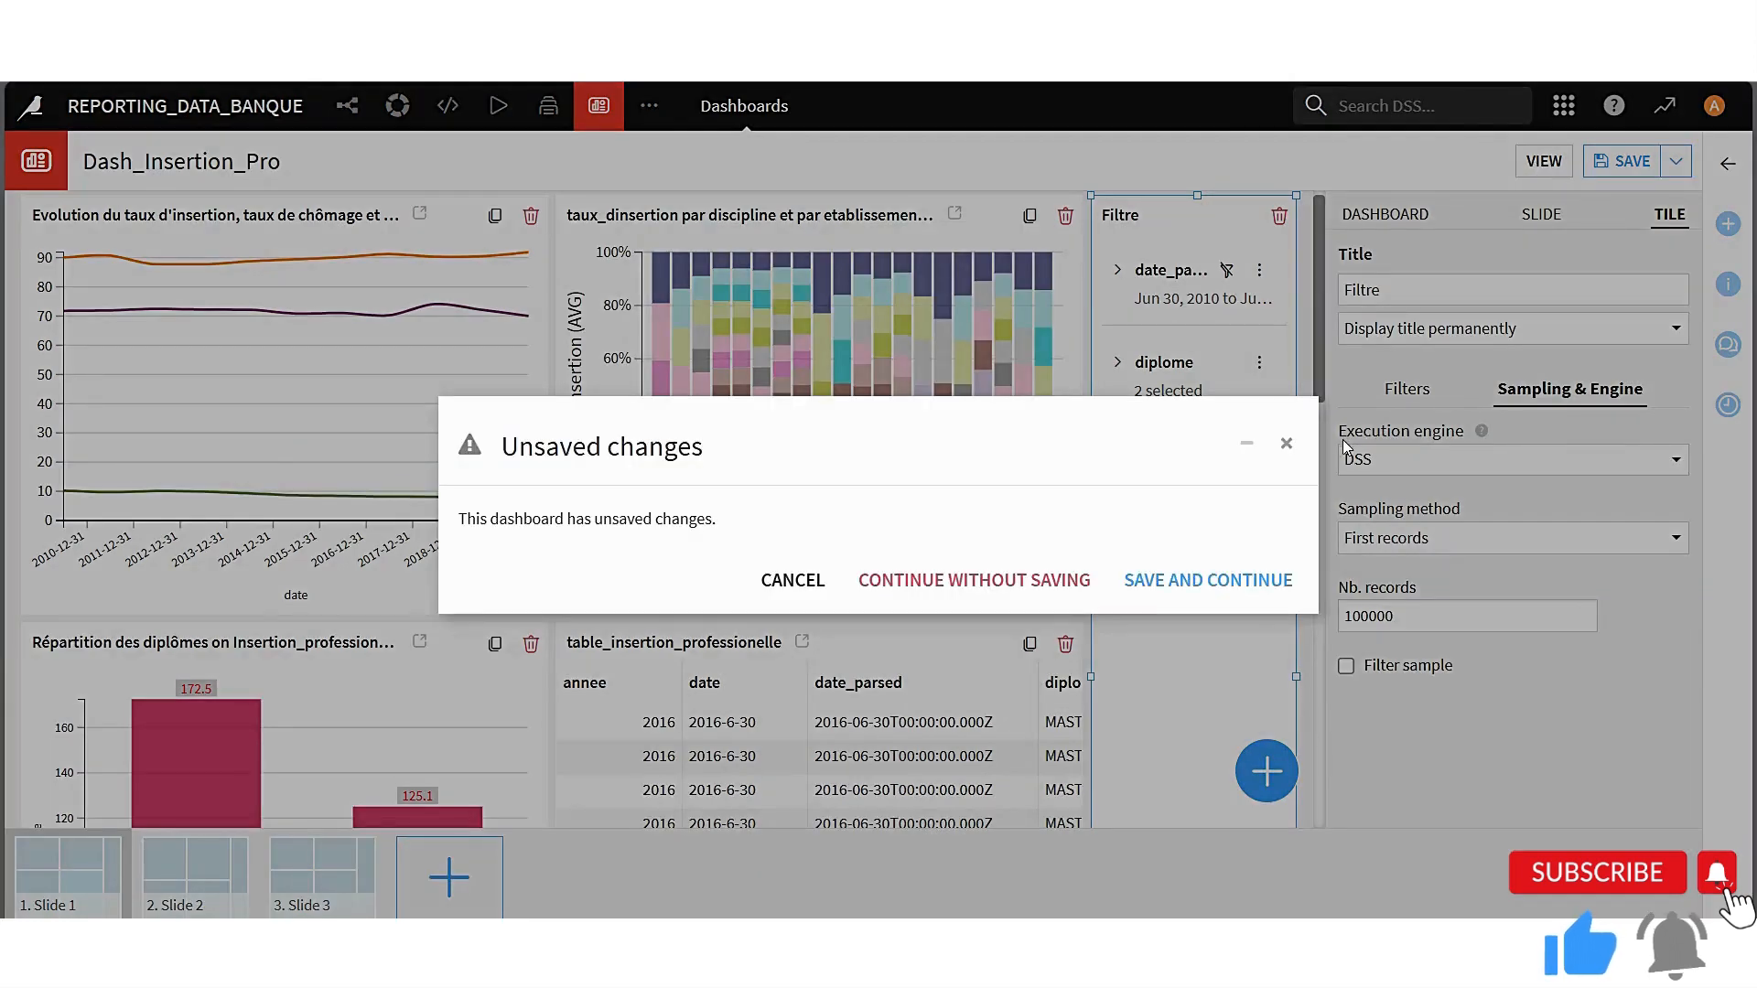
left_click(1206, 586)
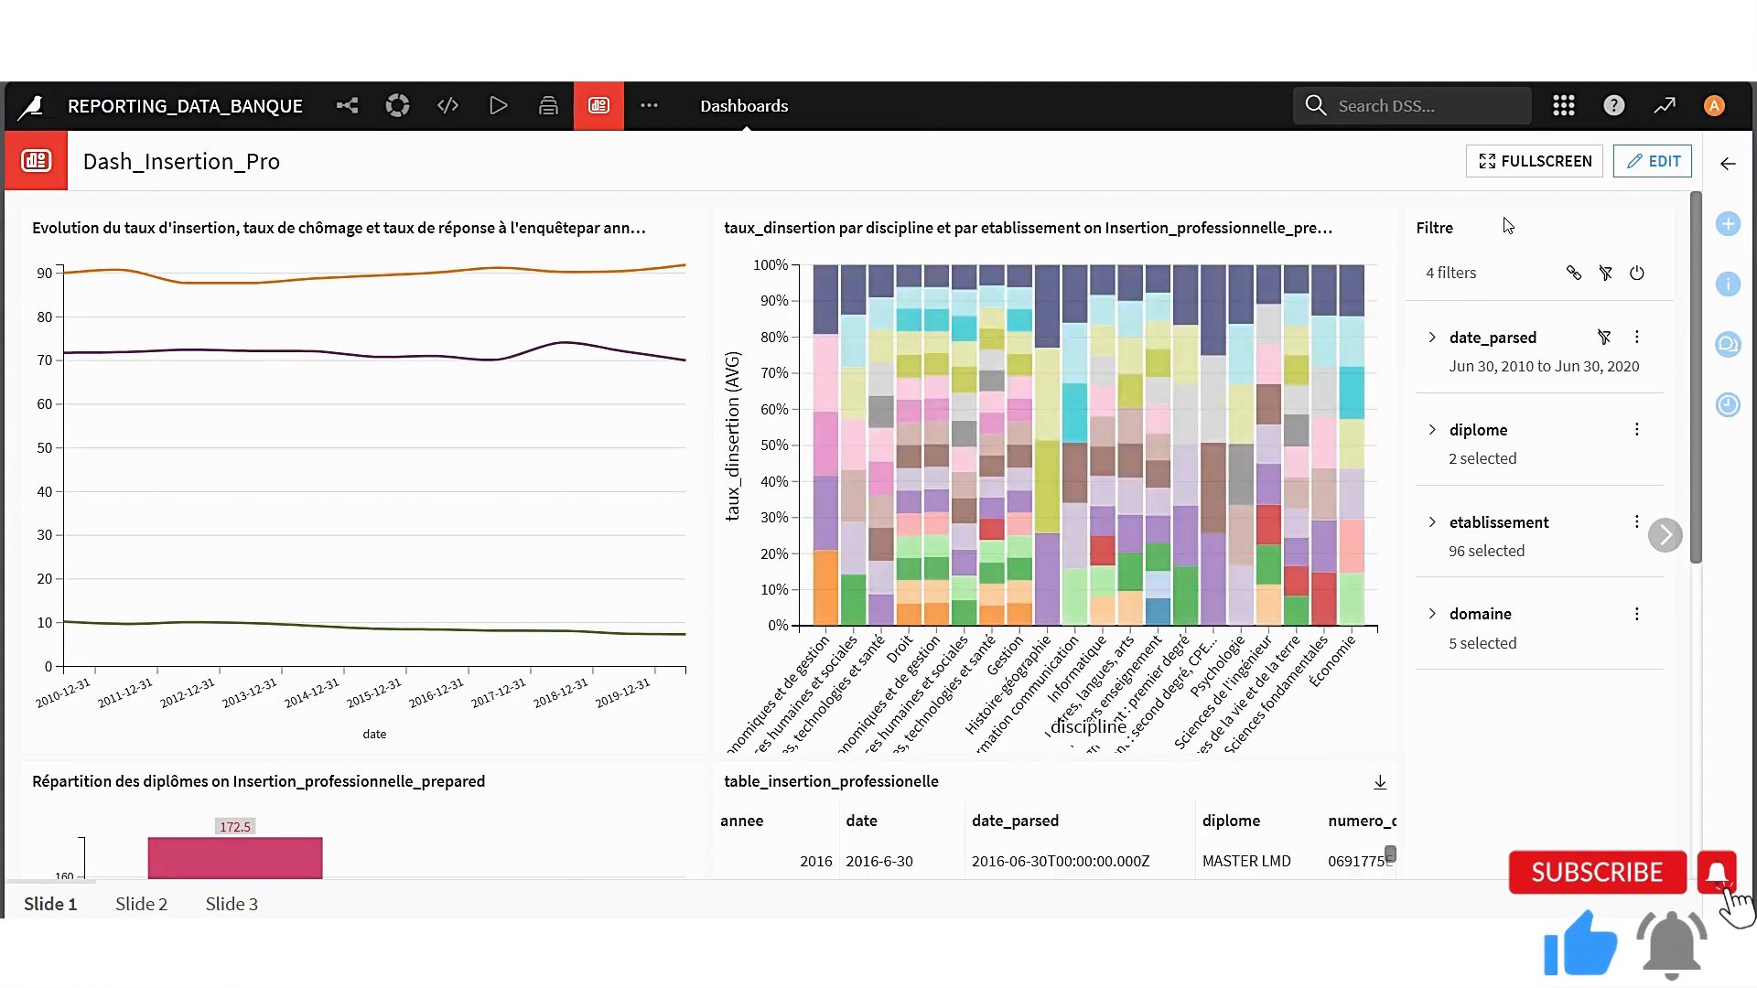
left_click(1534, 161)
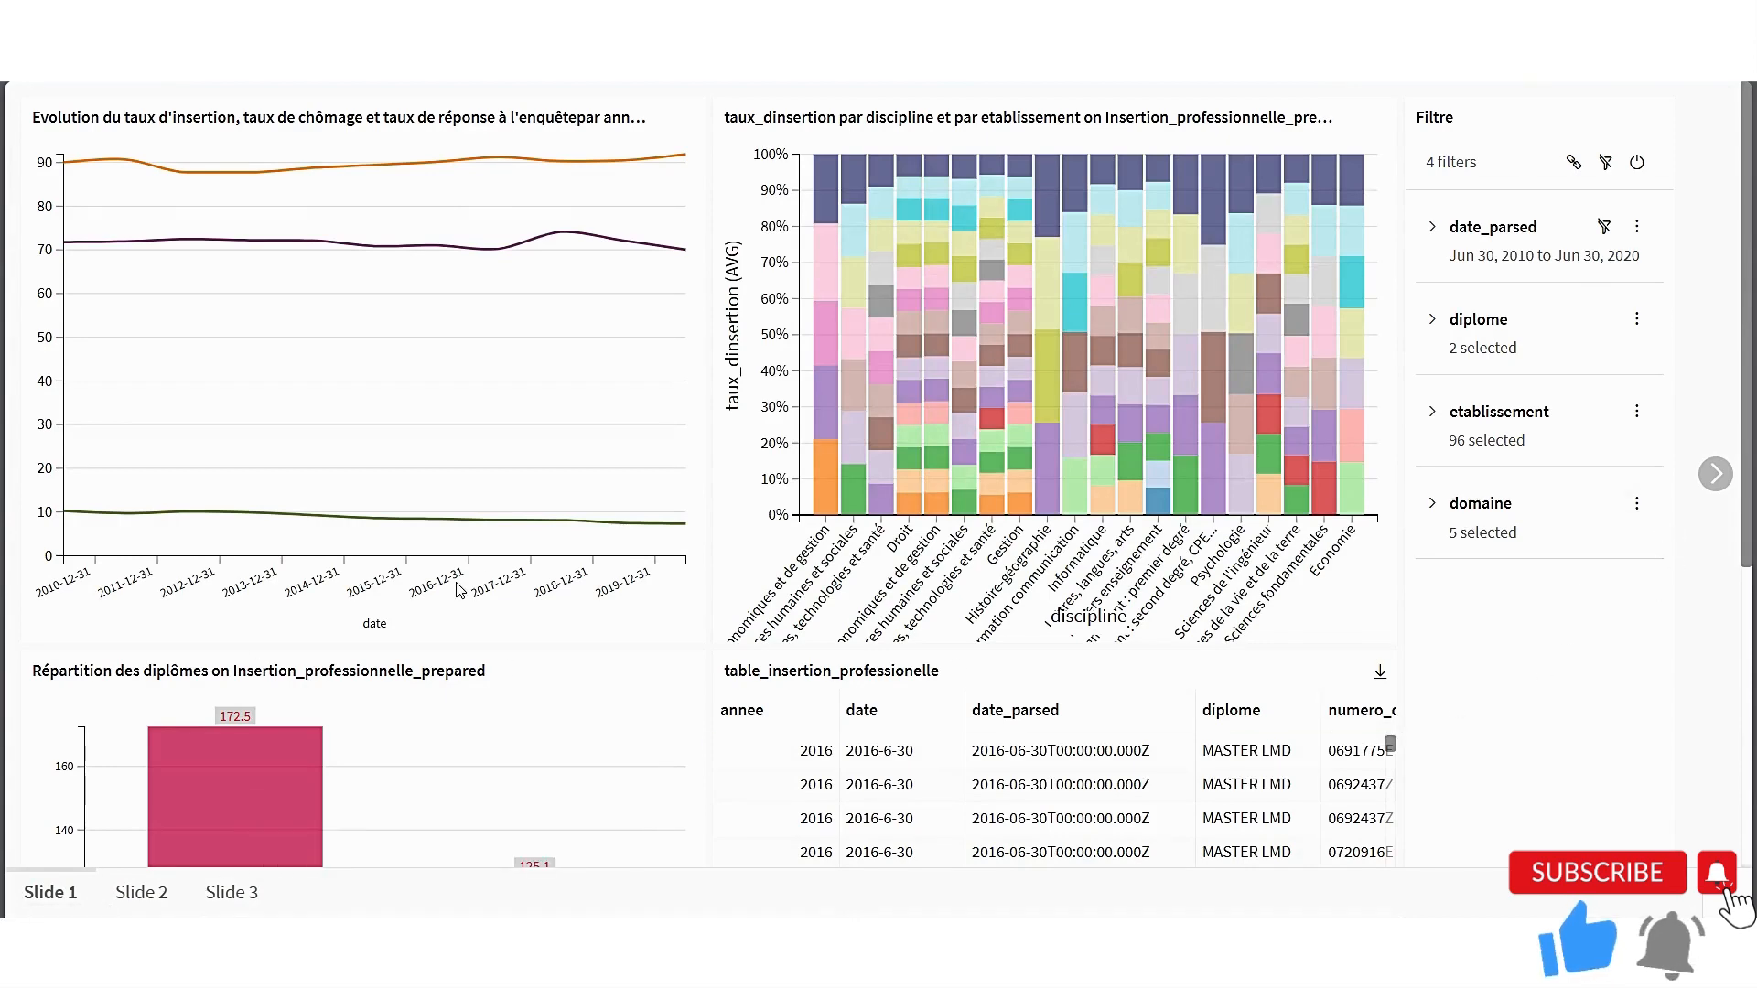
Review the charts, table and filters on Slide 1 and the charts on Slide 2
scroll(522, 627, "down", 5)
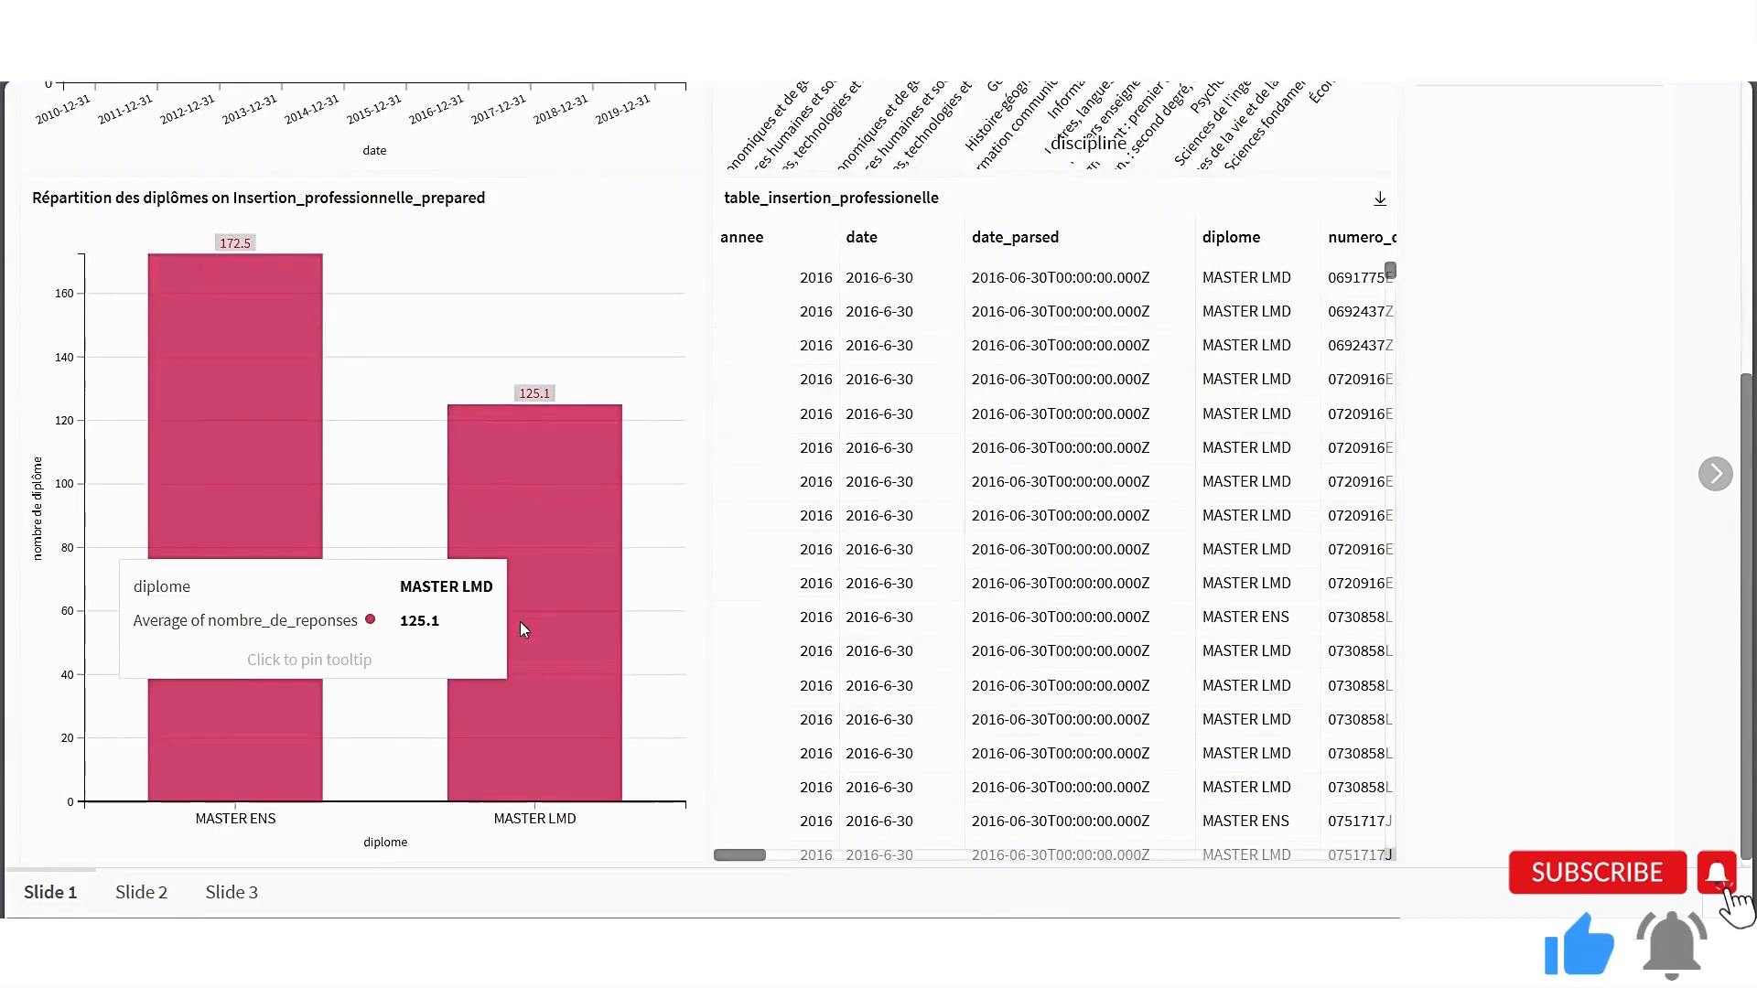
scroll(519, 627, "up", 5)
scroll(520, 627, "down", 4)
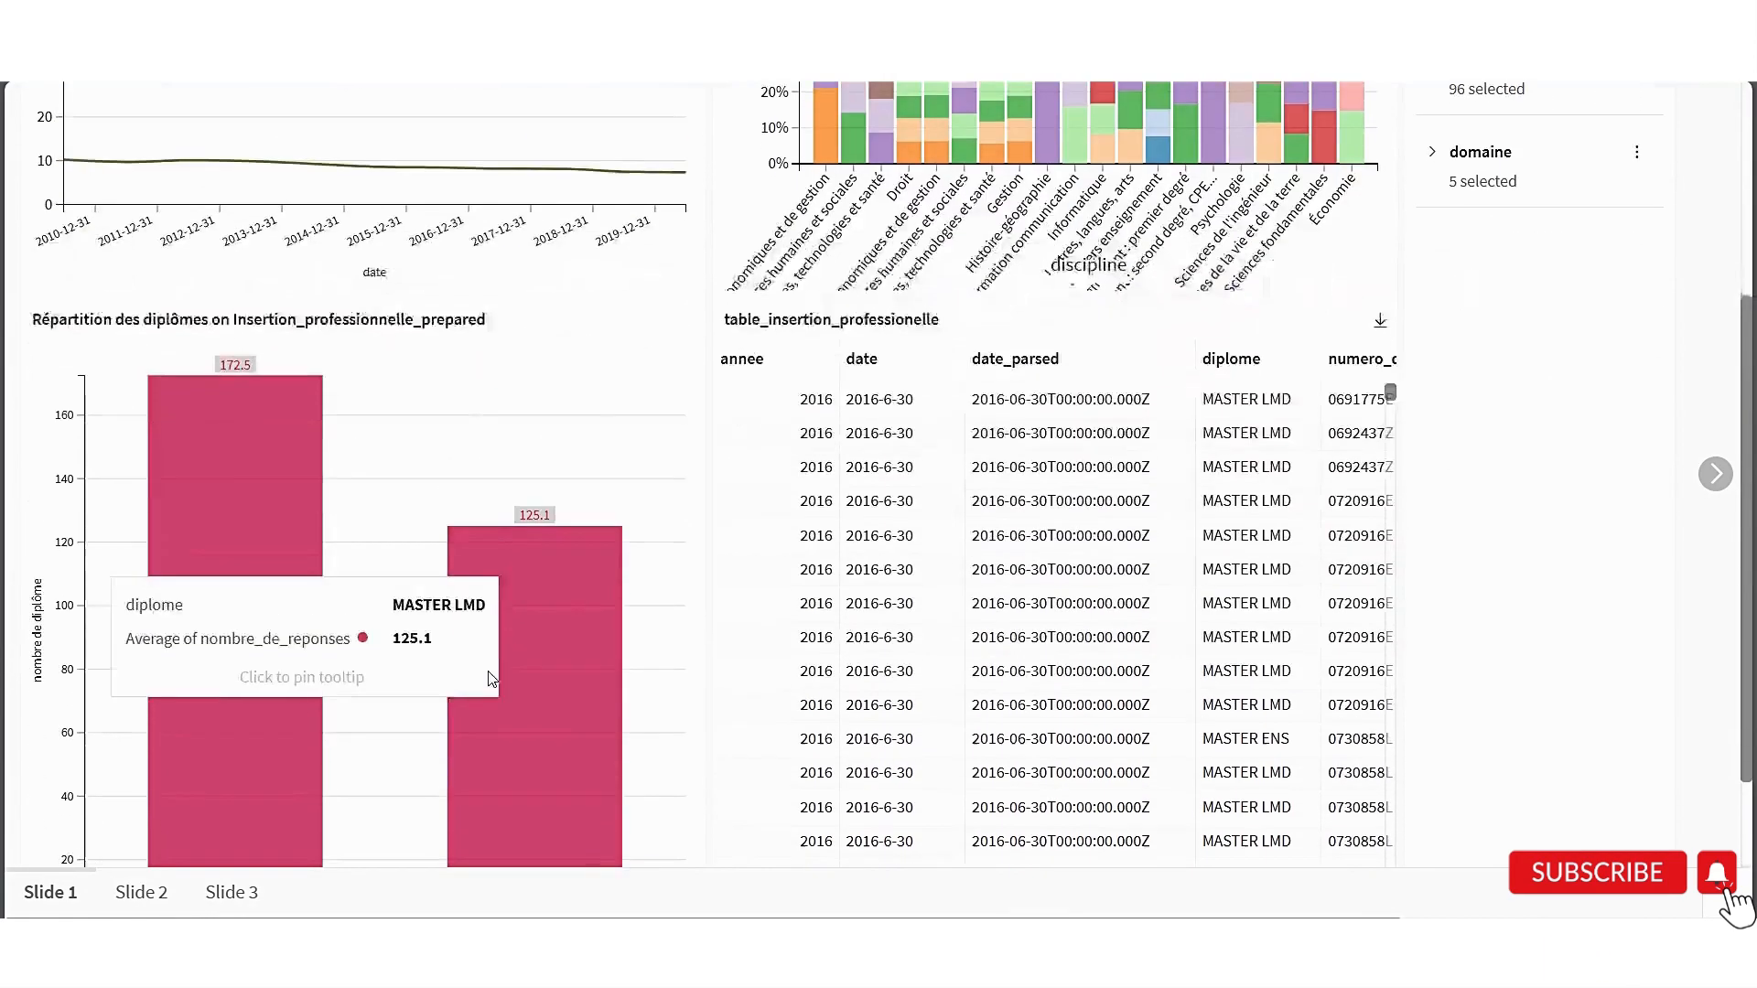
left_click(1715, 474)
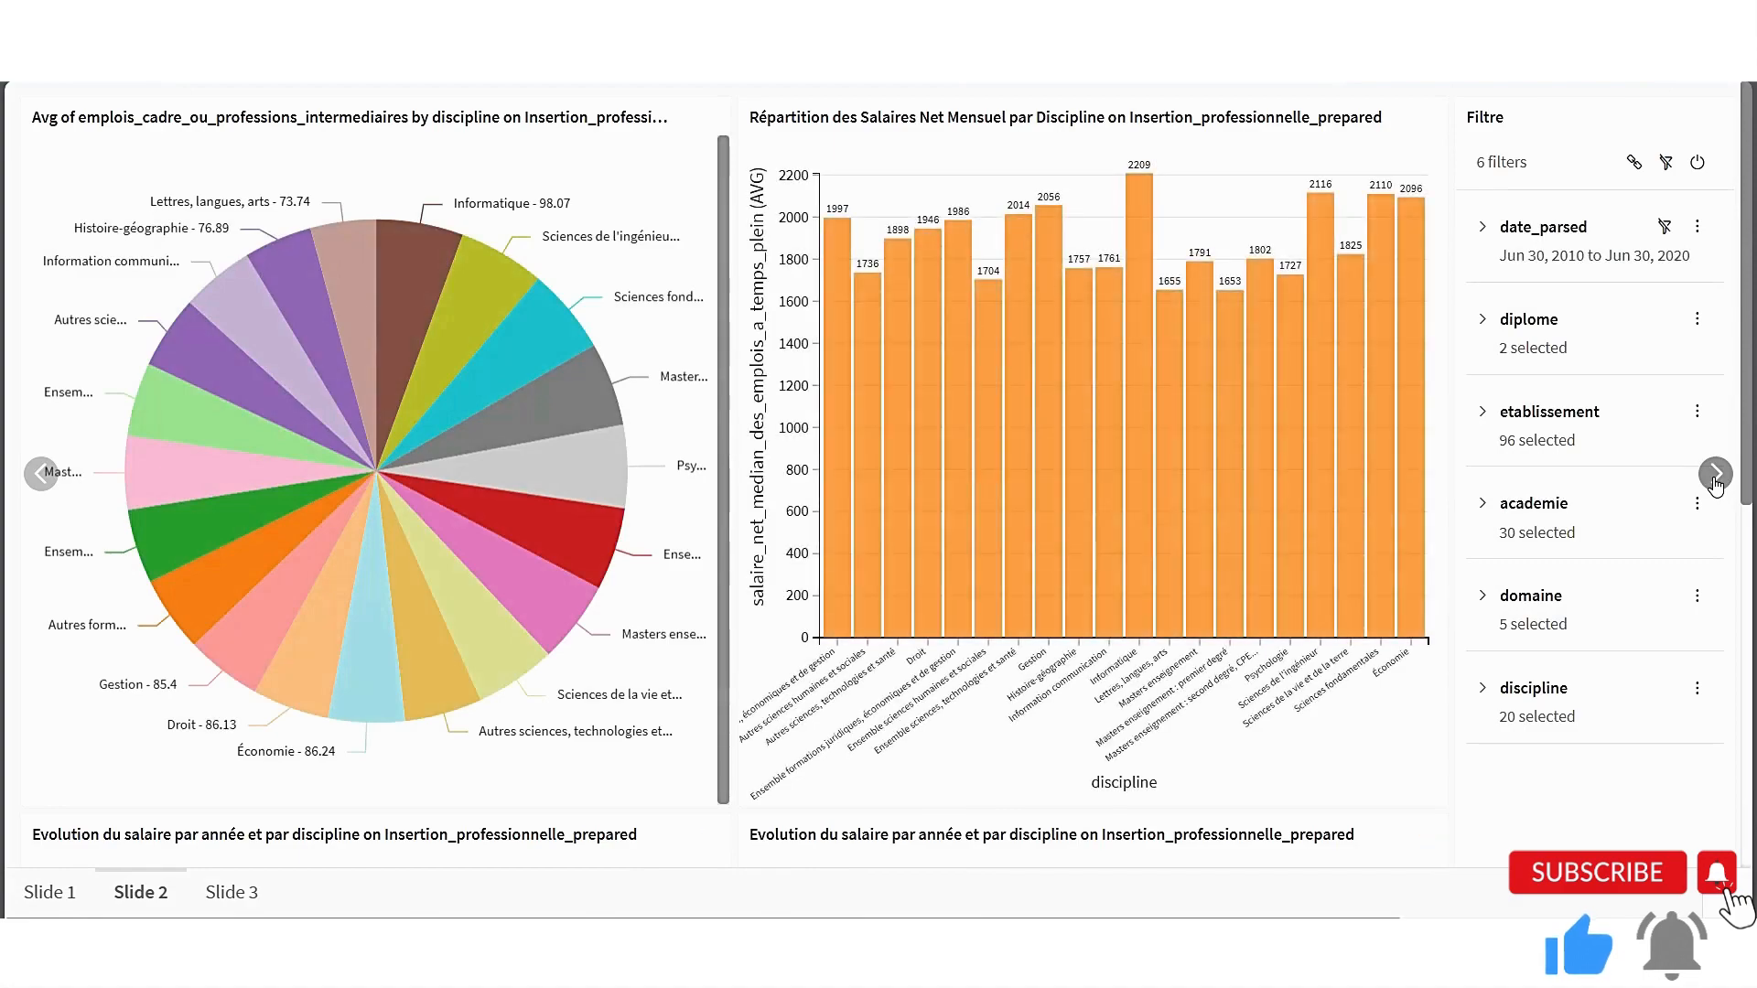
scroll(886, 547, "down", 5)
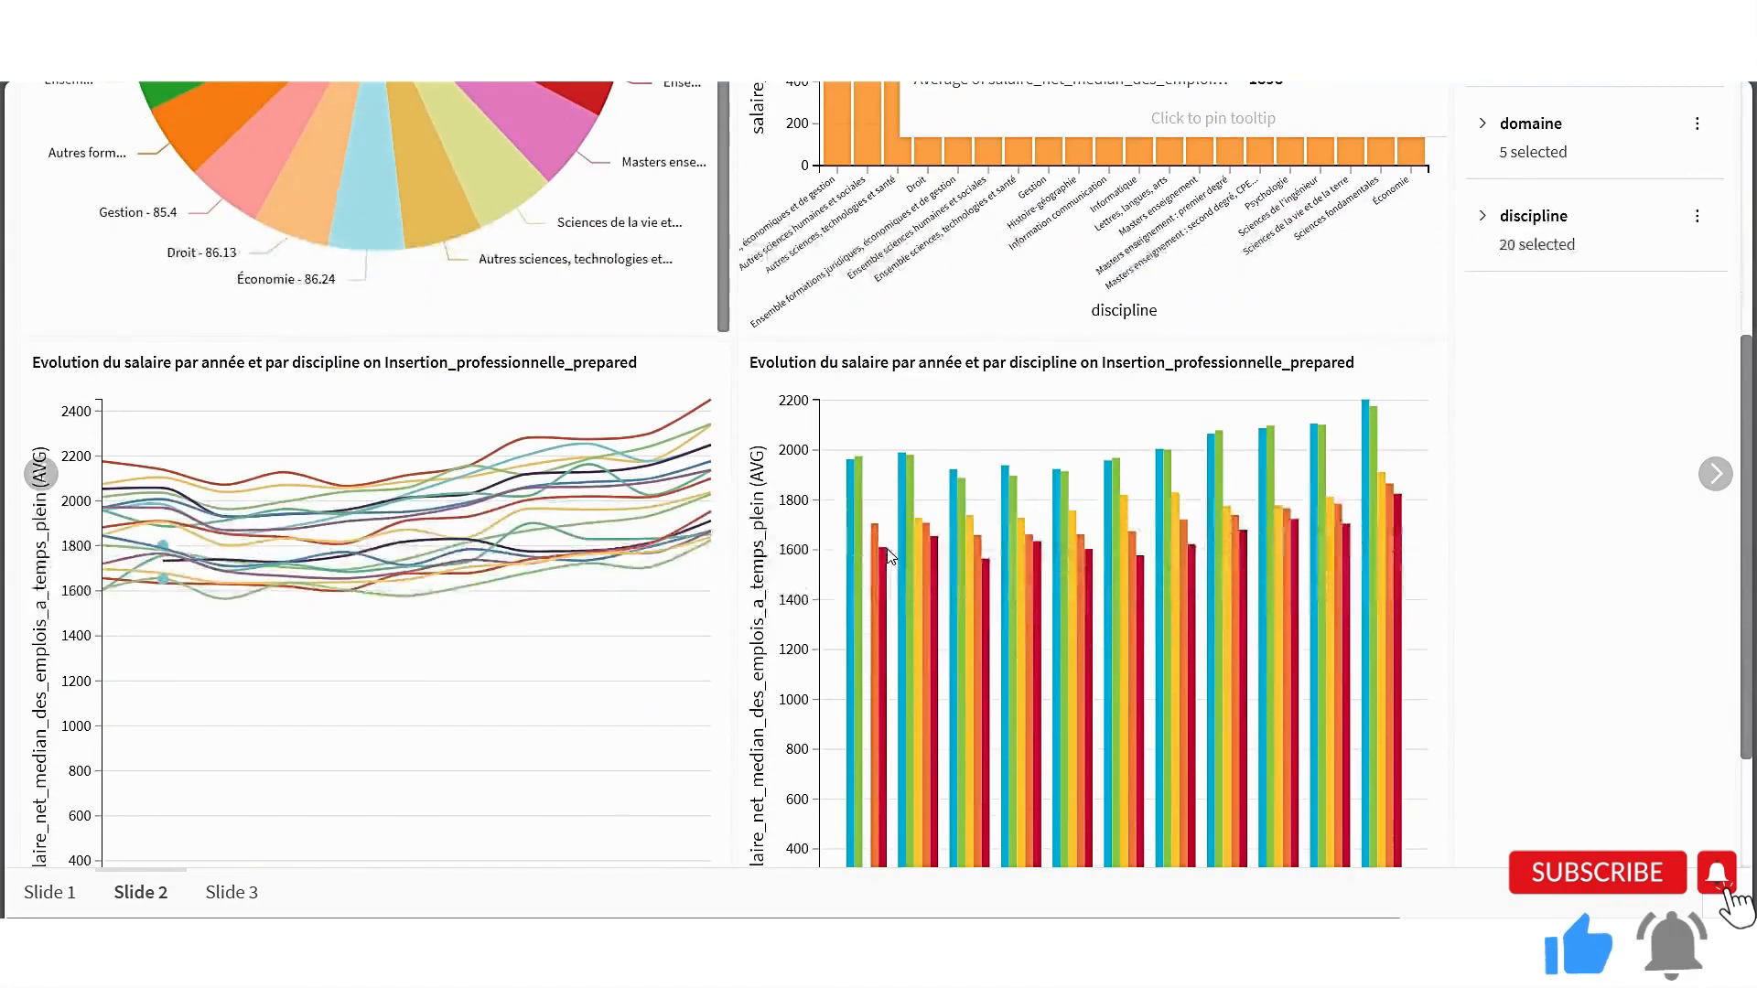
Restrict the discipline filter on Slide 2 to Informatique and Économie and check the filtered charts
scroll(888, 554, "down", 3)
scroll(886, 547, "up", 8)
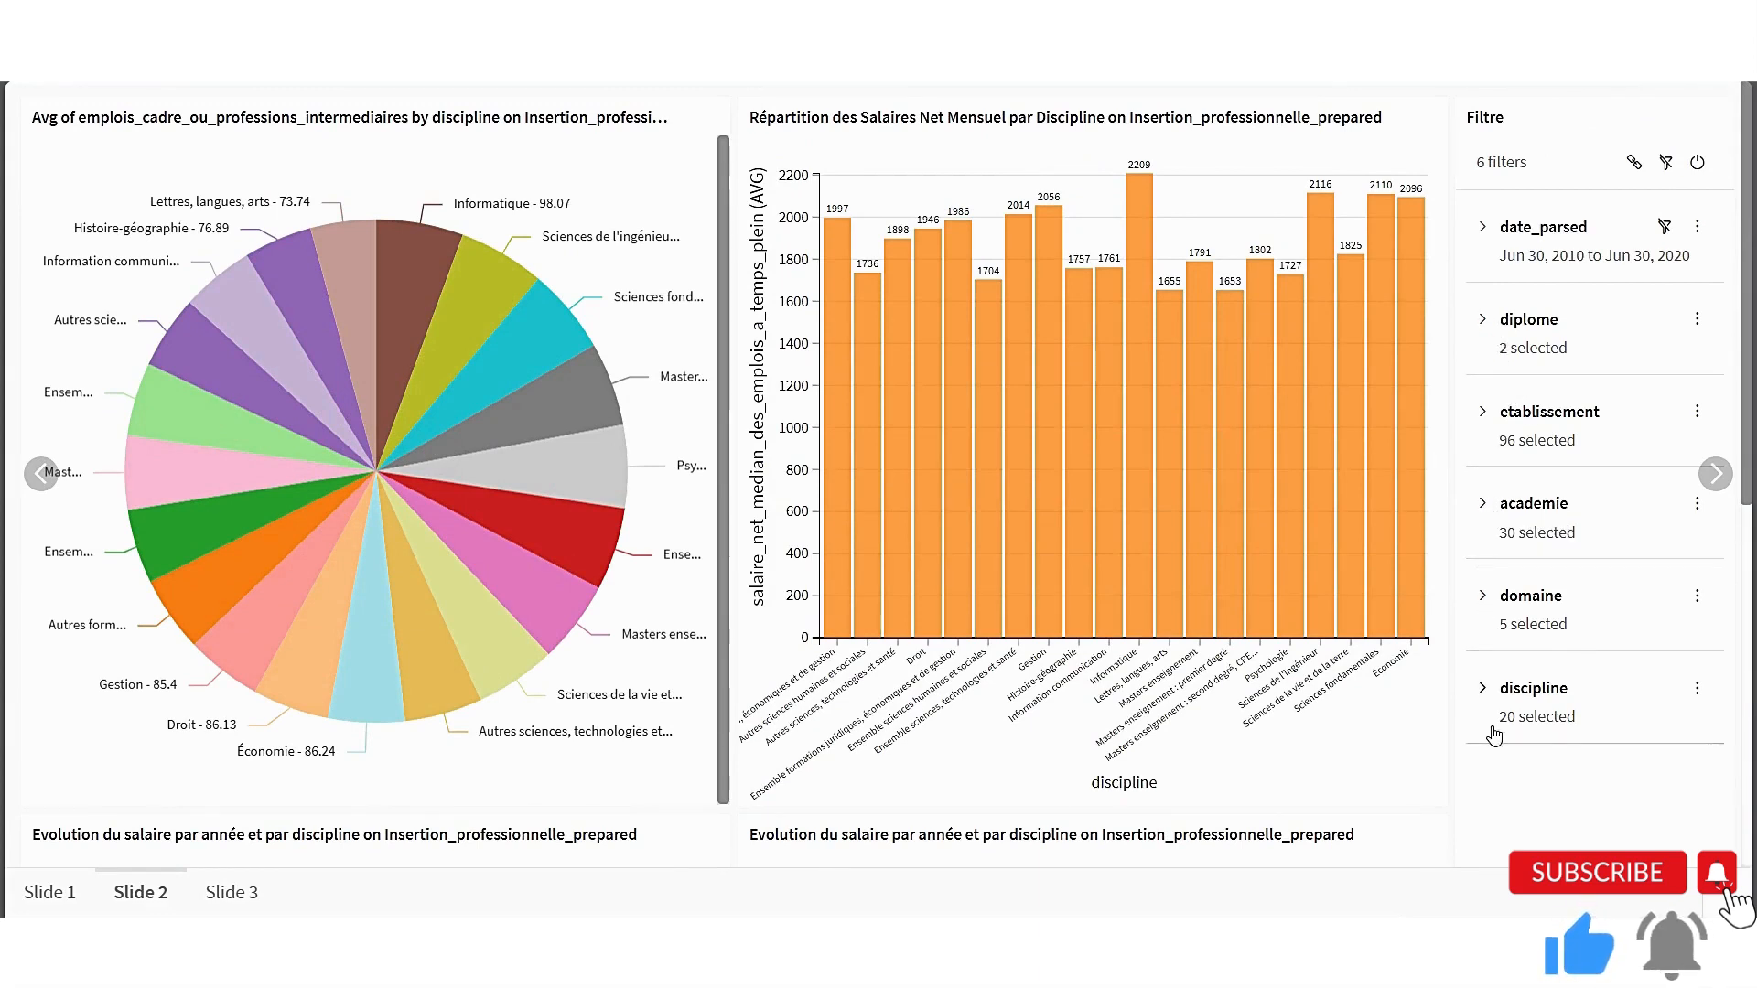
left_click(1482, 693)
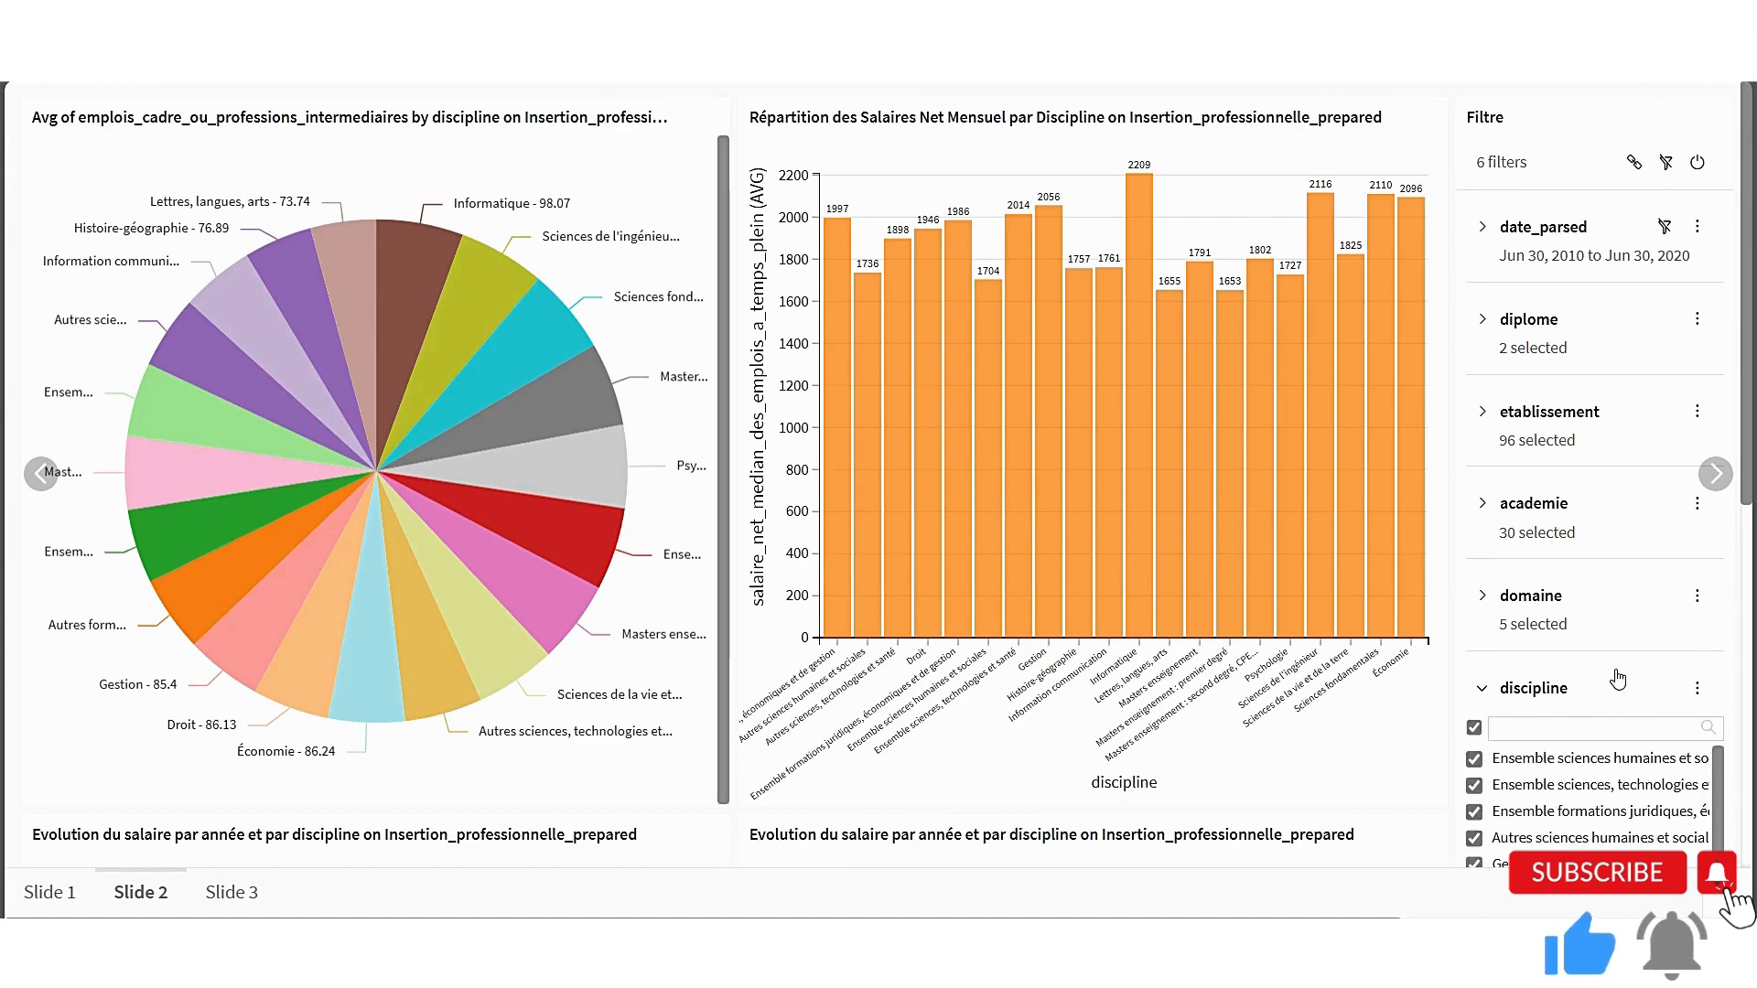
scroll(1618, 679, "down", 3)
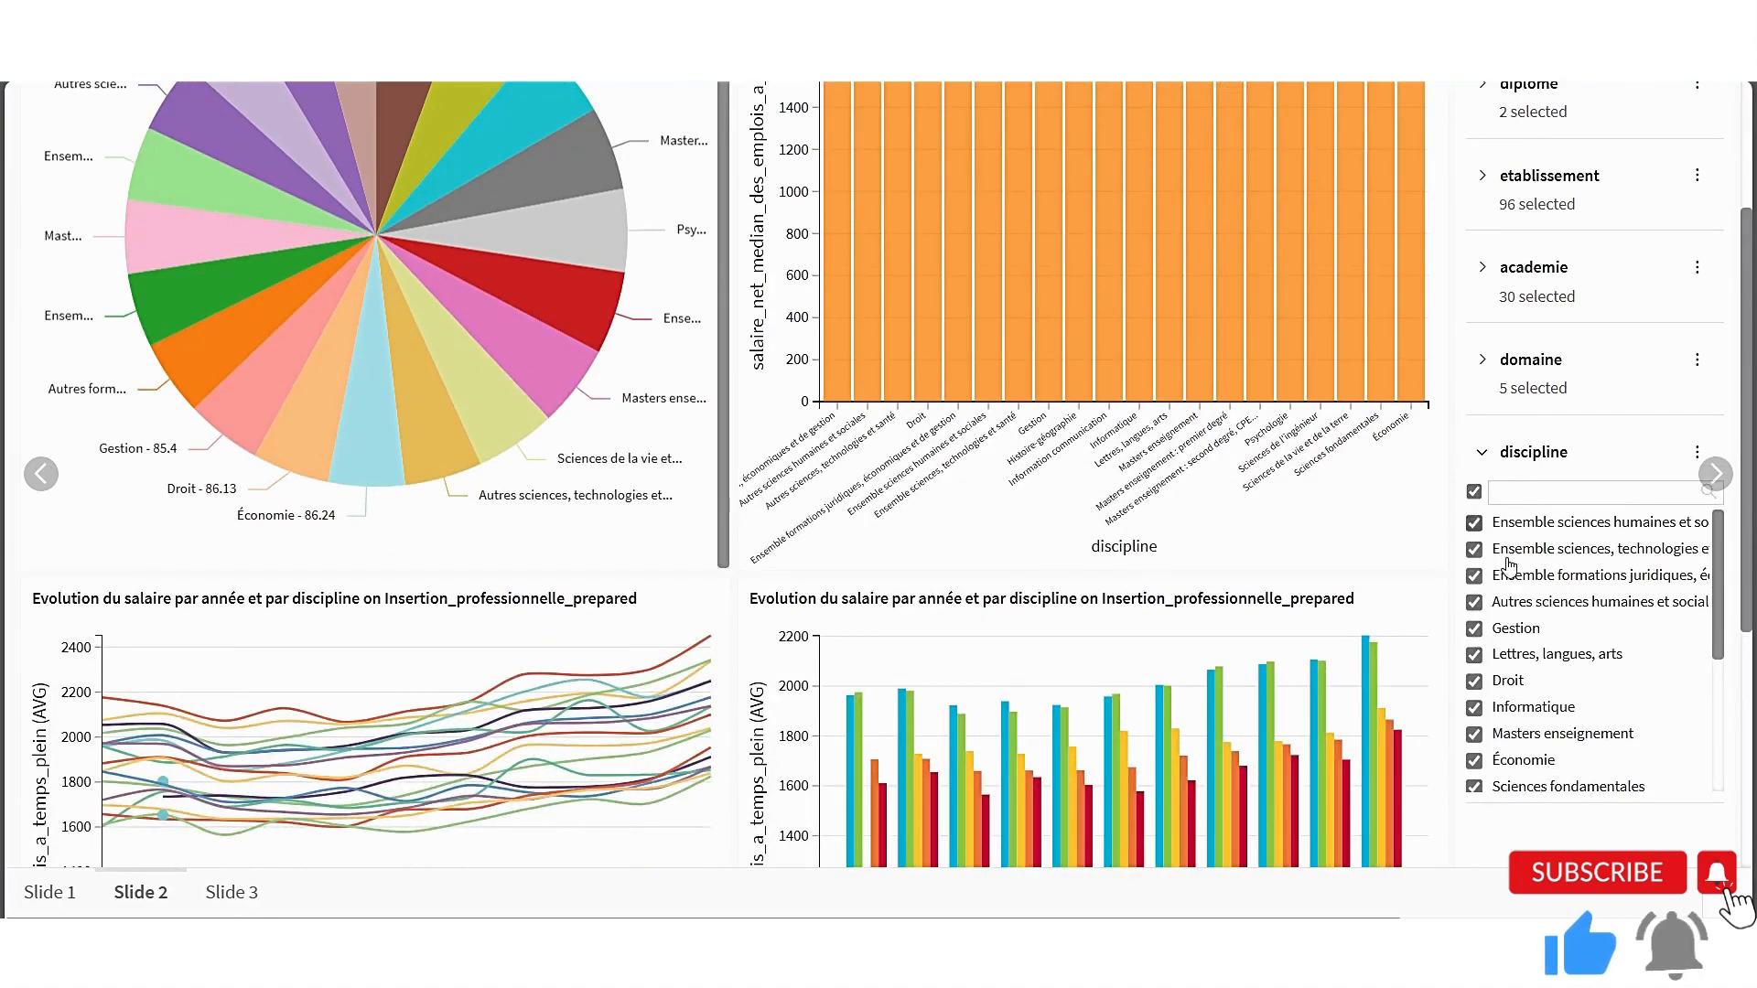
left_click(1473, 492)
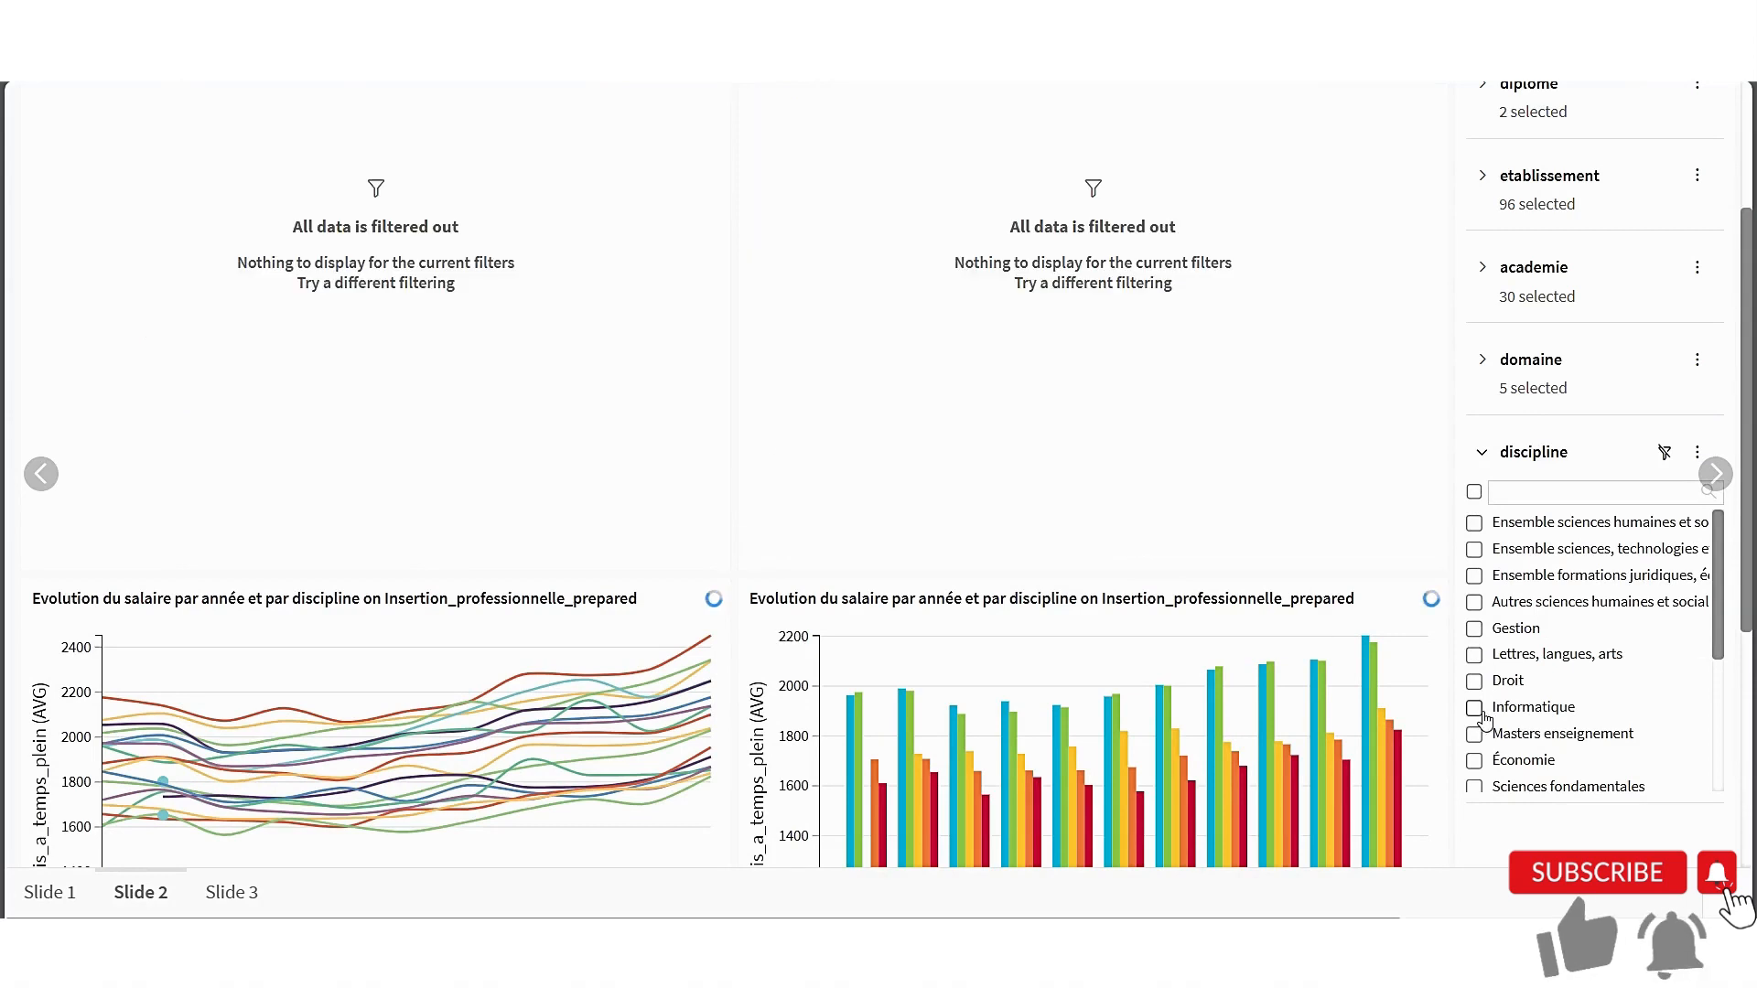
left_click(1477, 710)
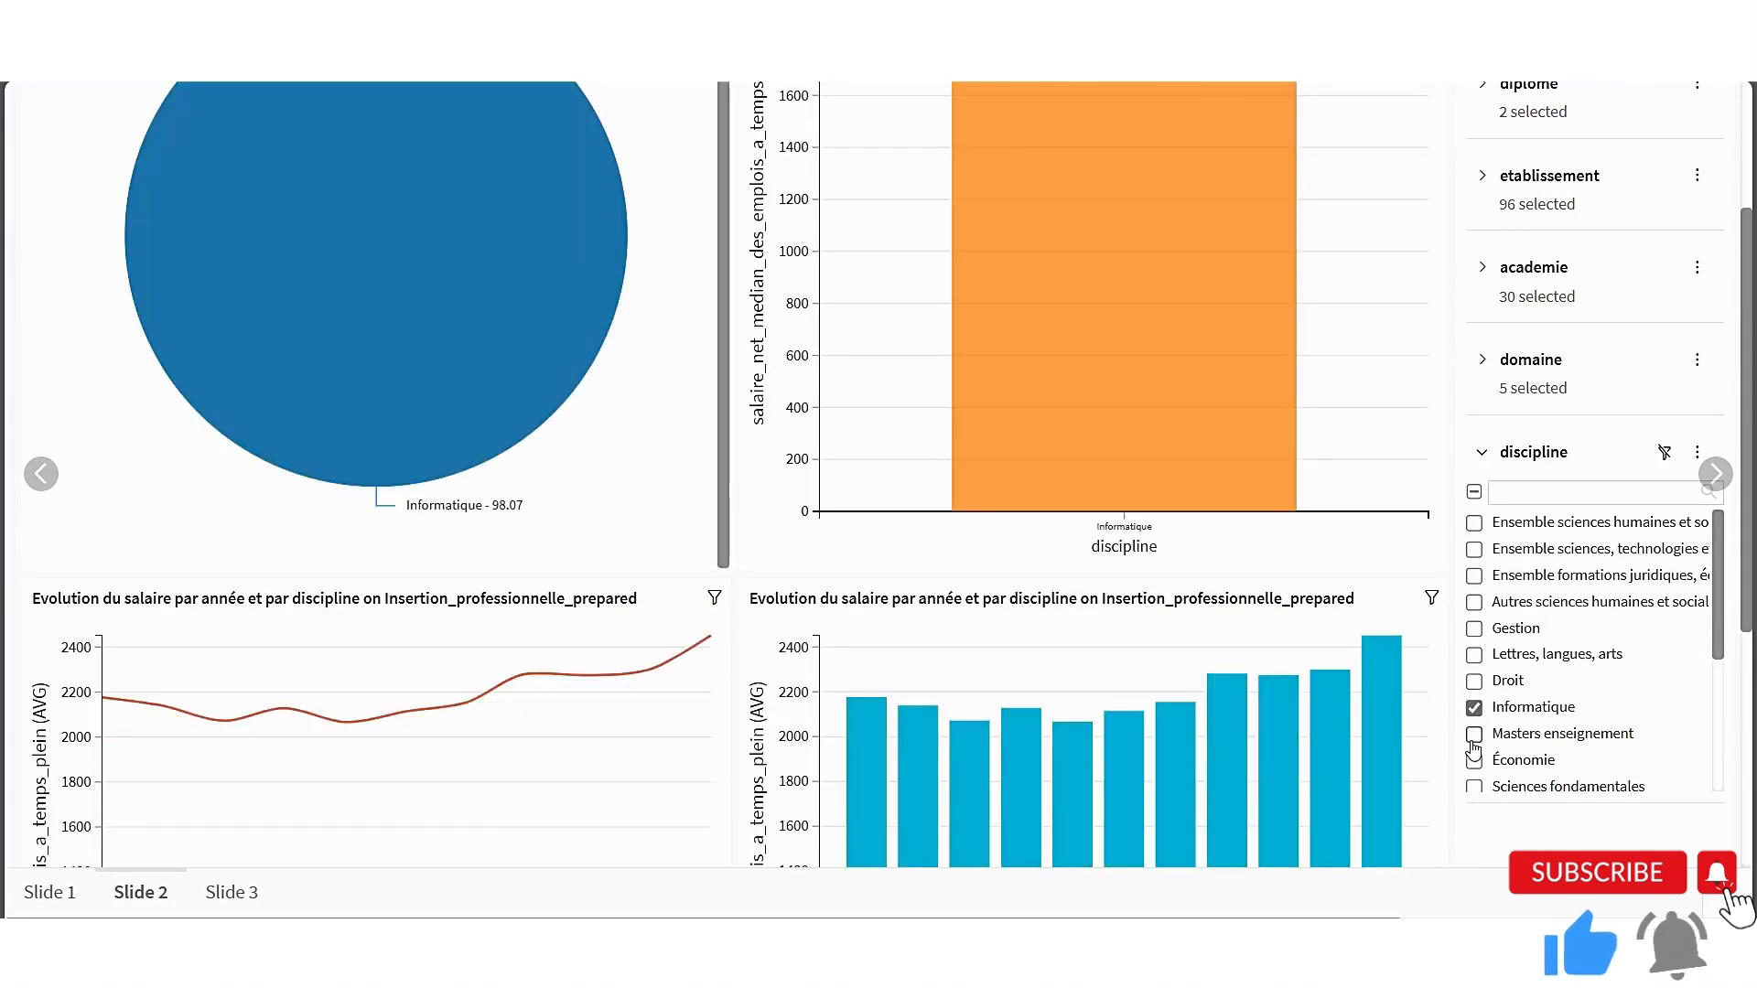
left_click(1474, 759)
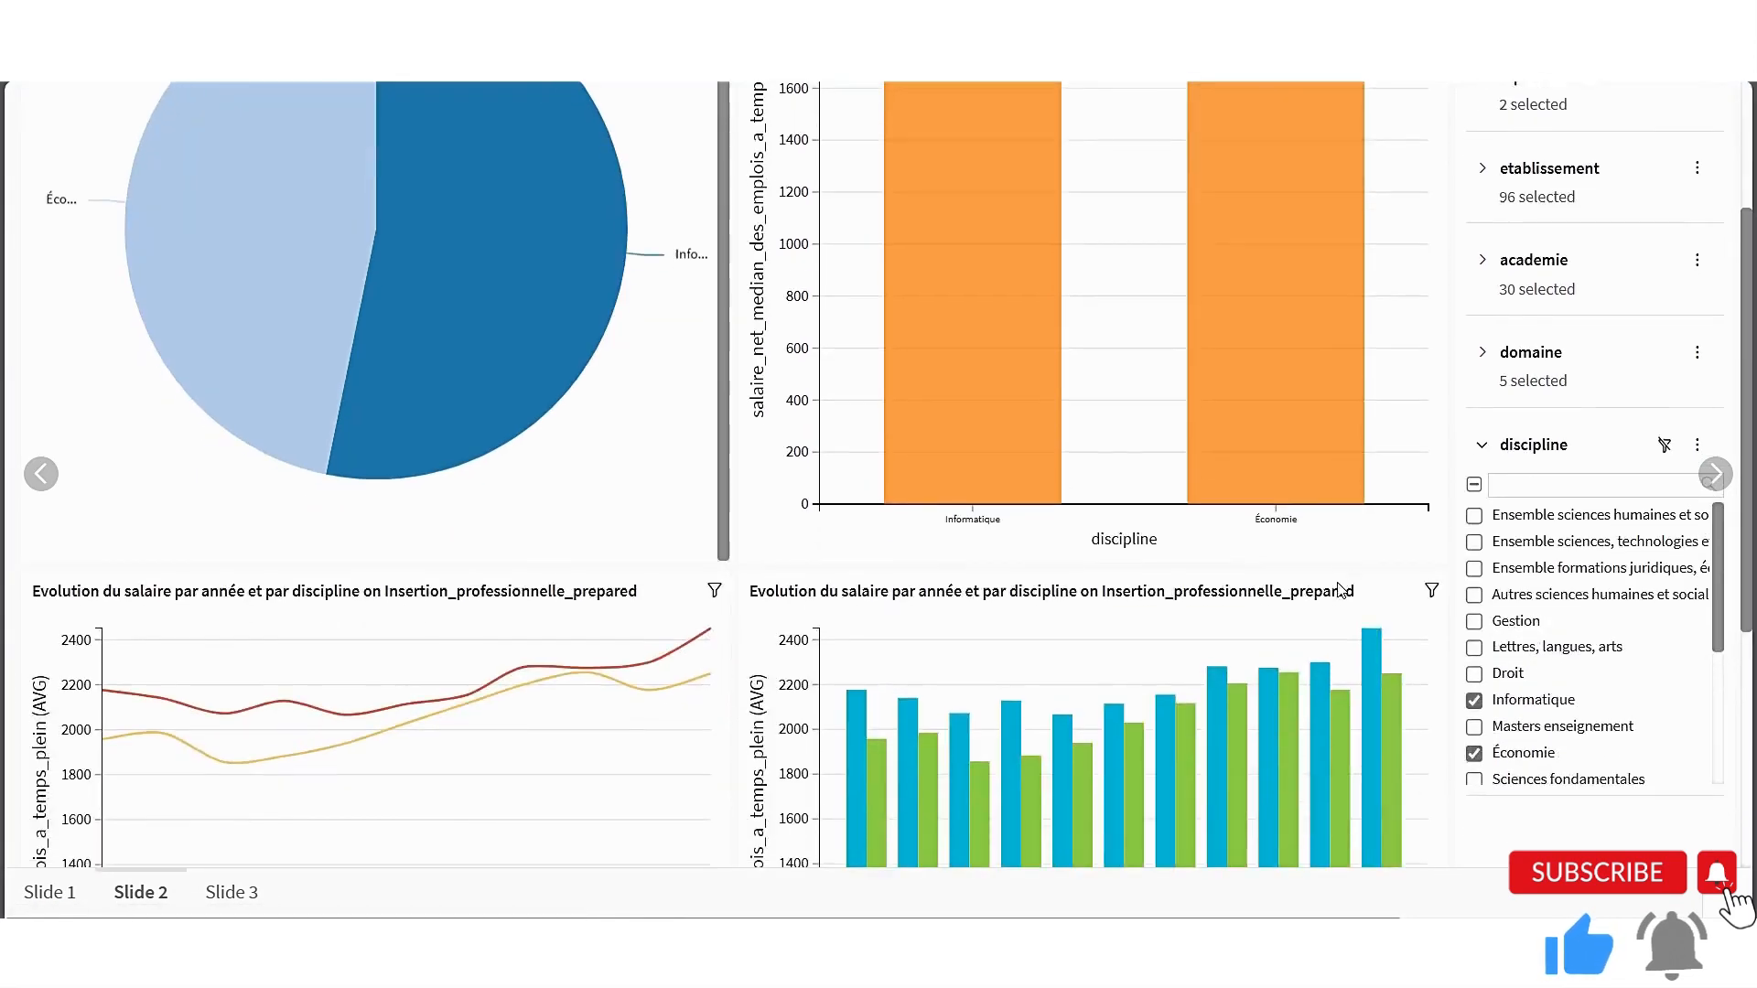
scroll(1342, 591, "down", 5)
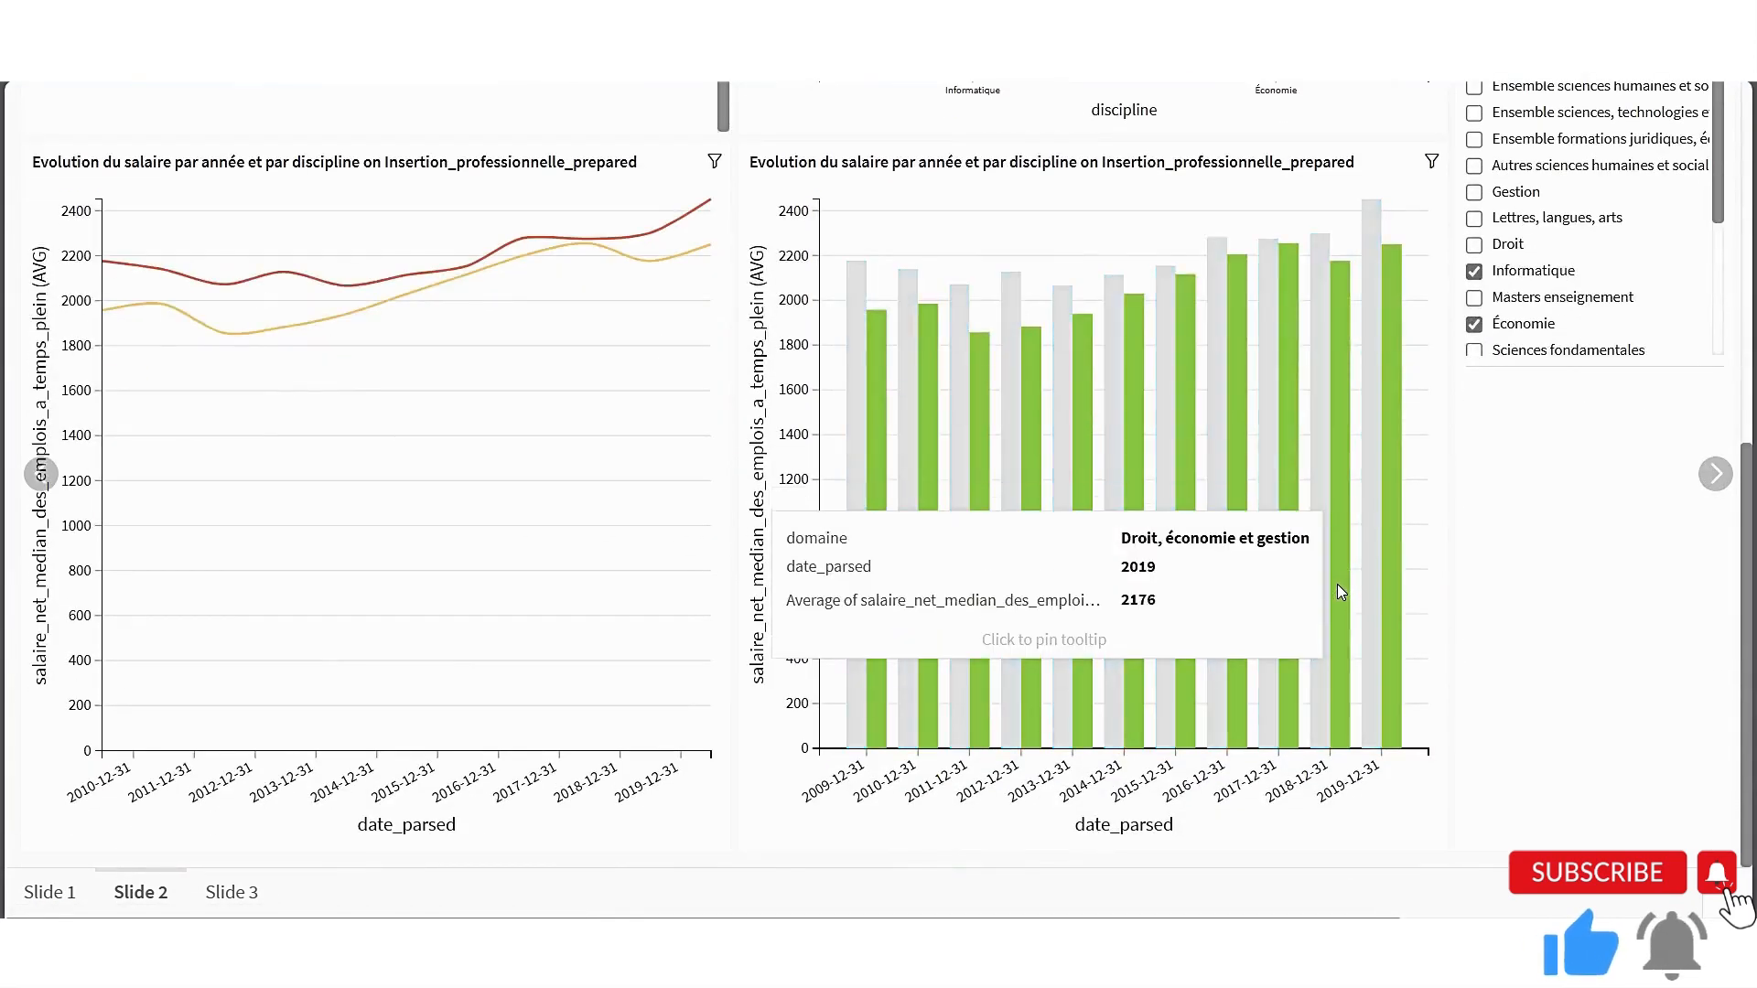
scroll(1341, 591, "up", 4)
scroll(1342, 591, "up", 1)
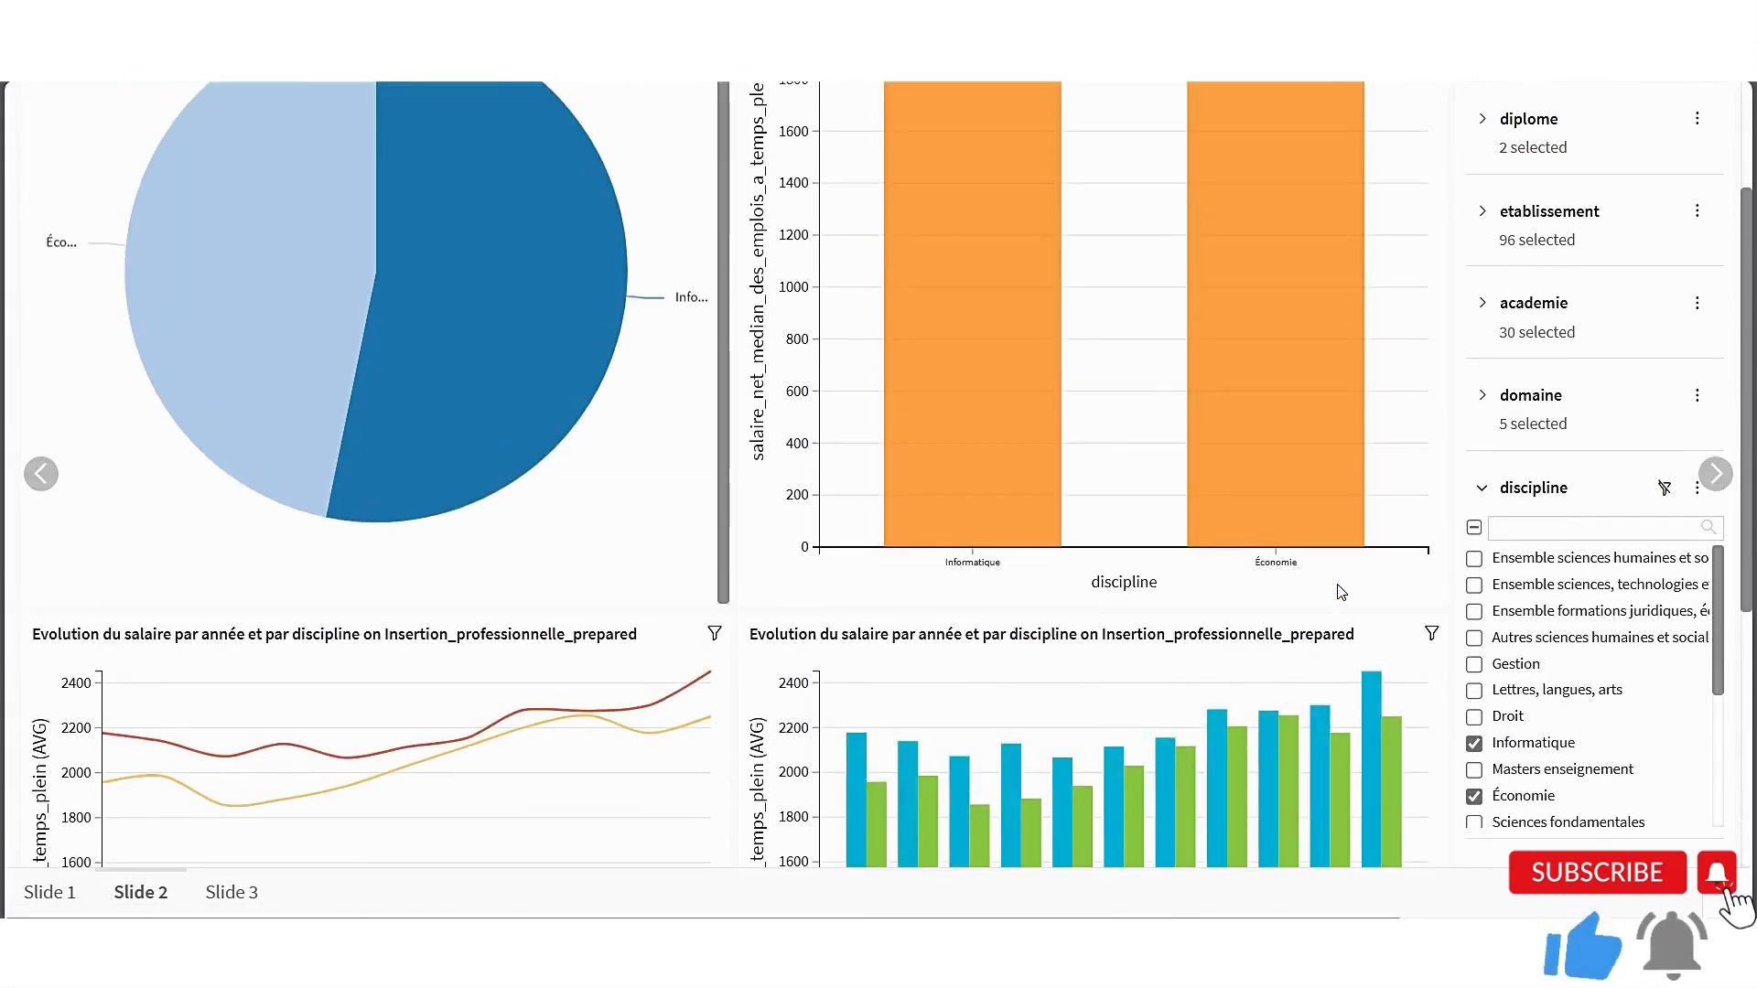
Restrict the academie filter on Slide 2 to Versailles and Normandie, check the filtered charts and collapse that filter
left_click(1483, 395)
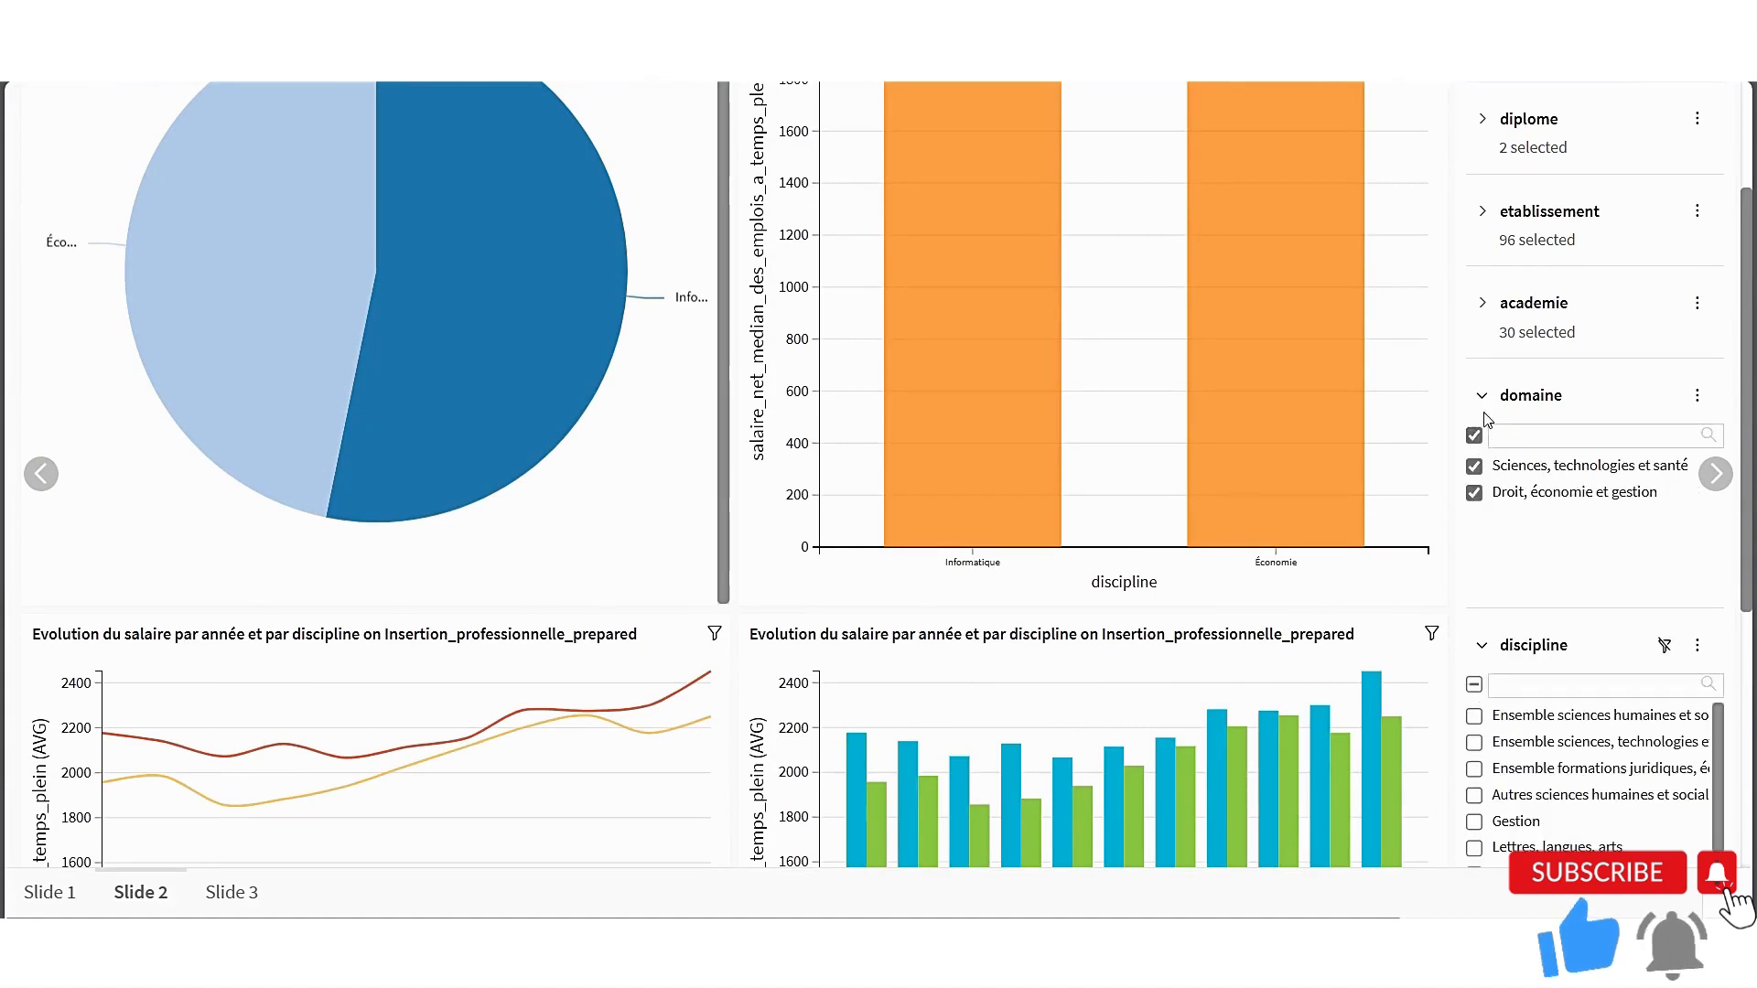
left_click(1482, 398)
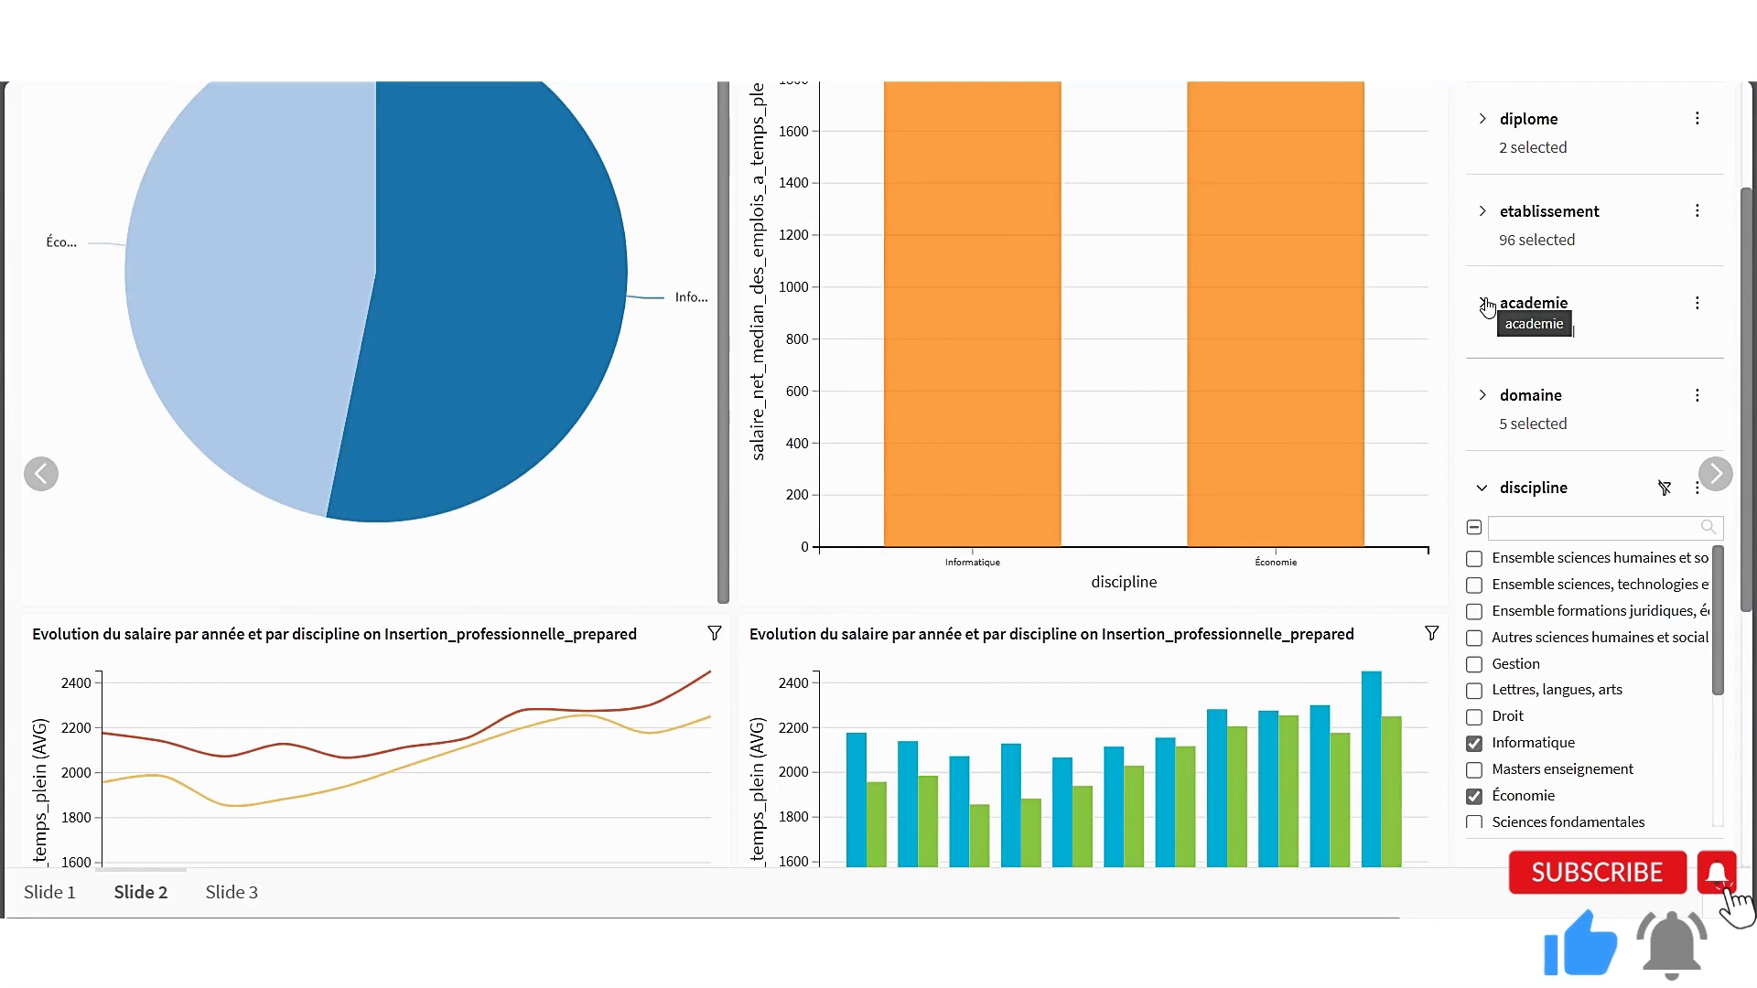
left_click(1484, 303)
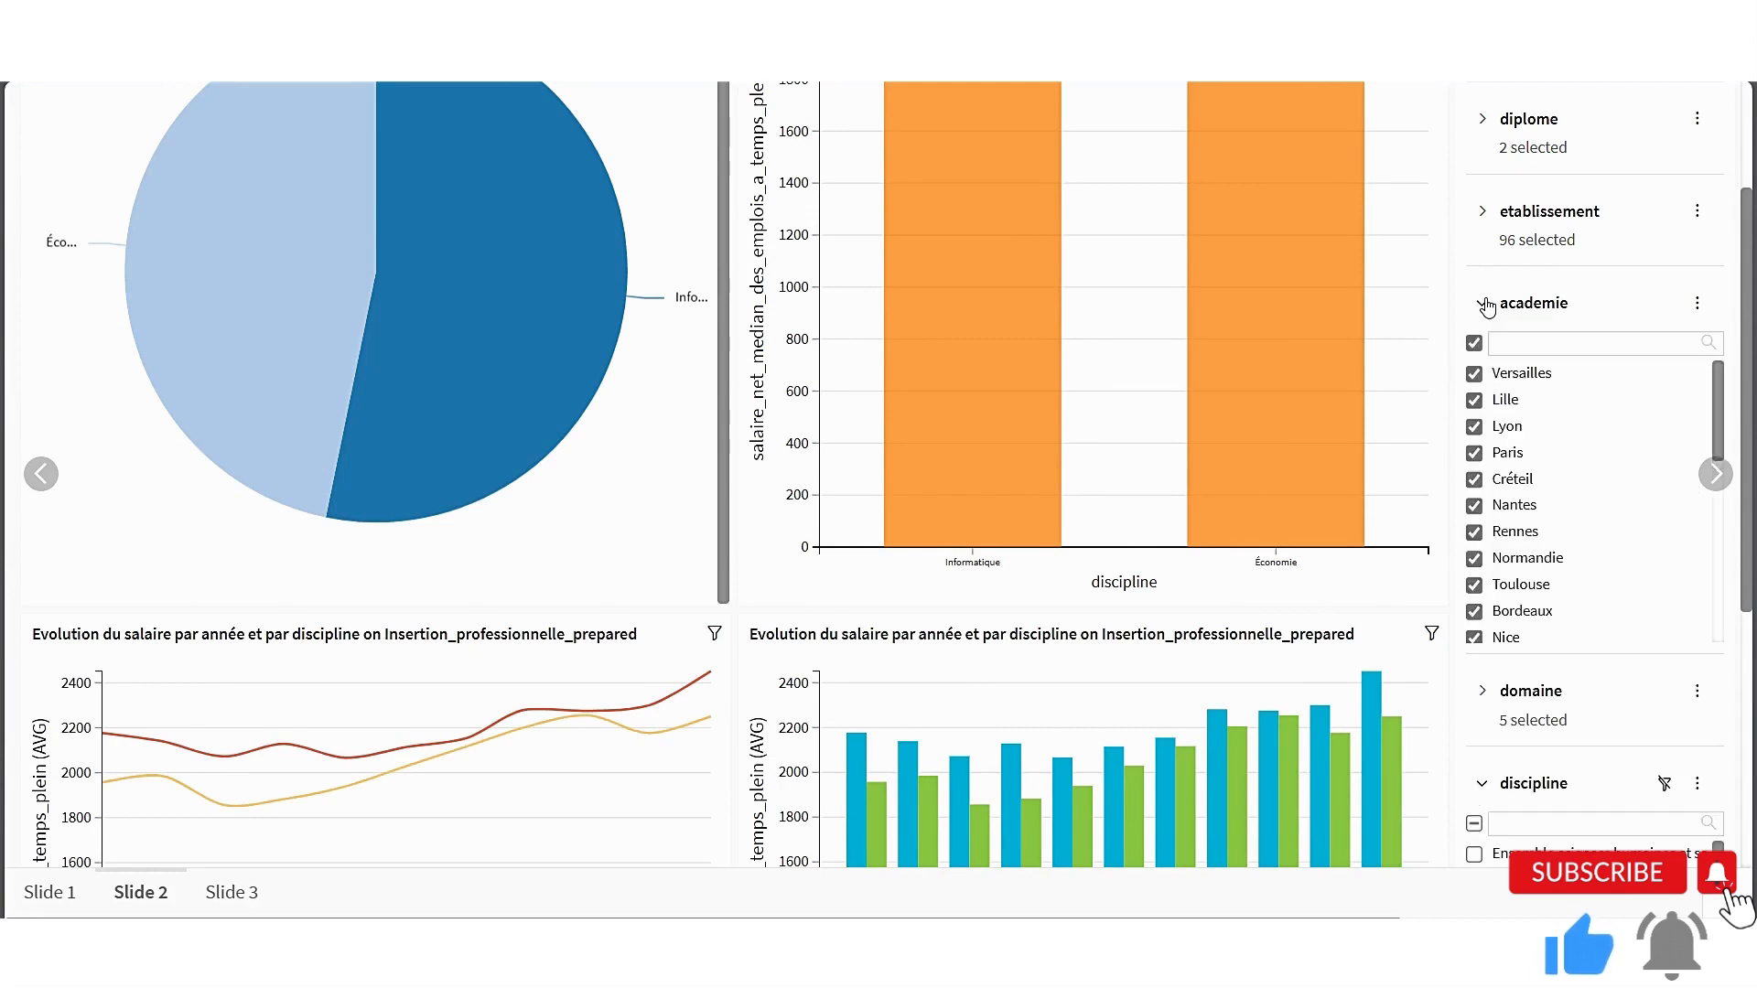
left_click(1472, 344)
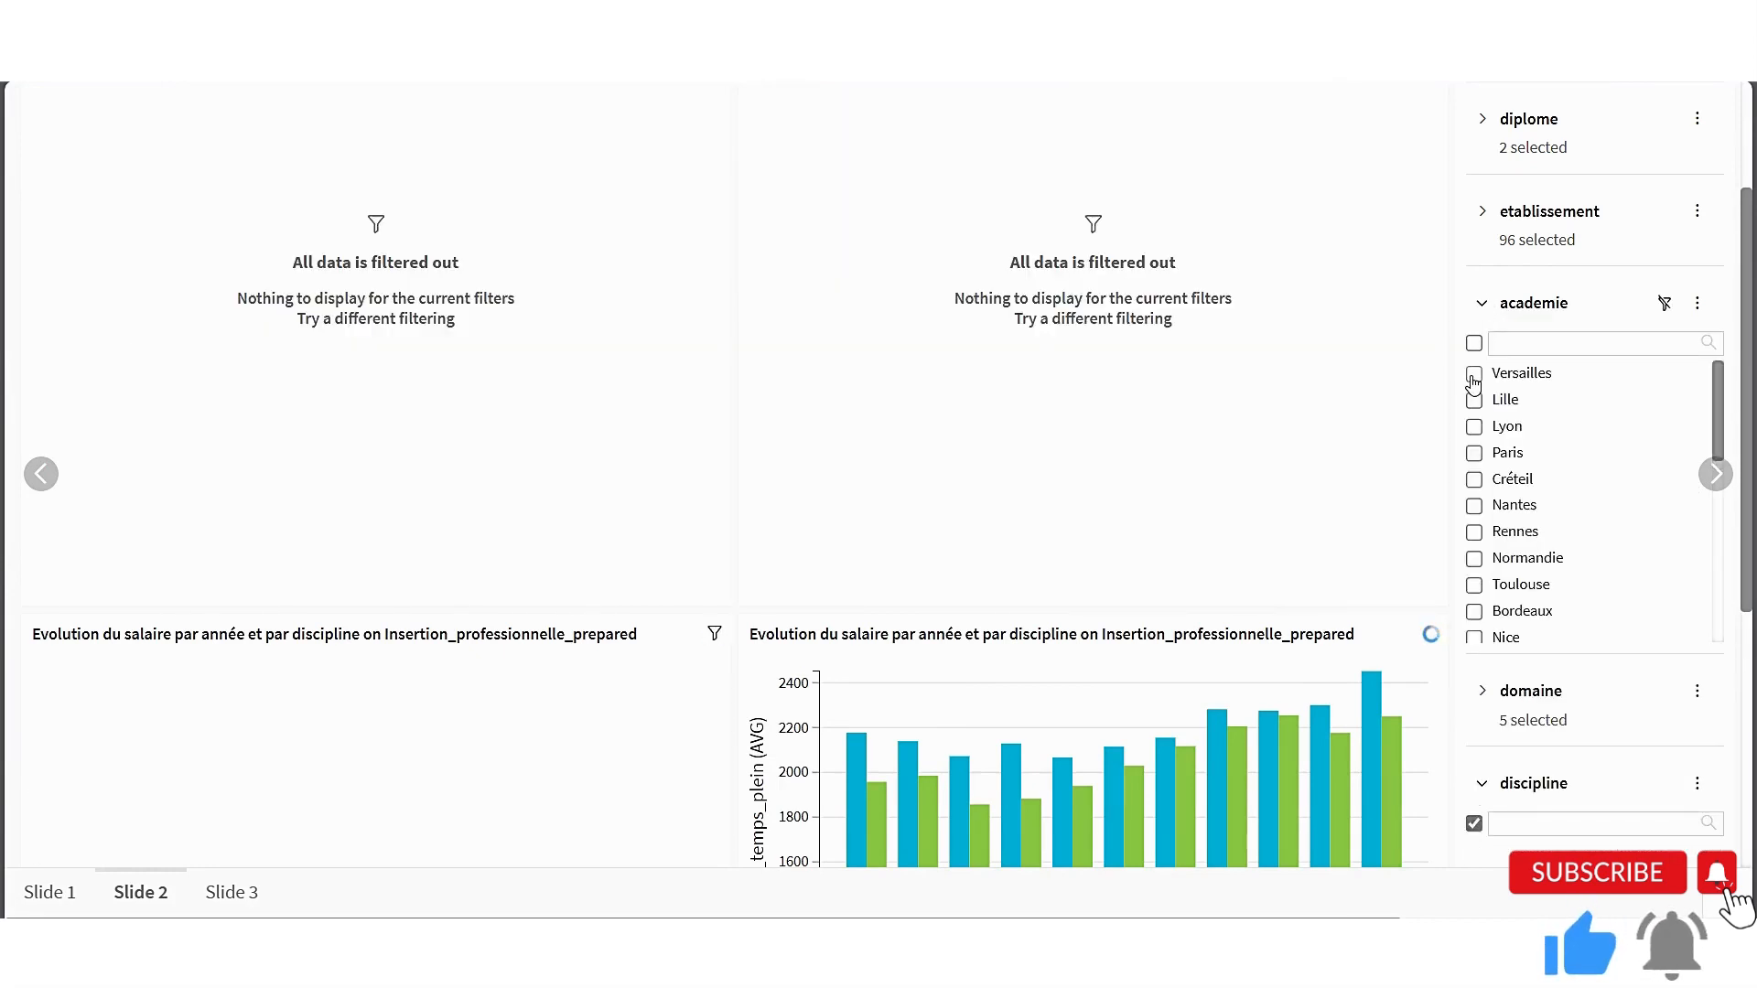
left_click(1473, 373)
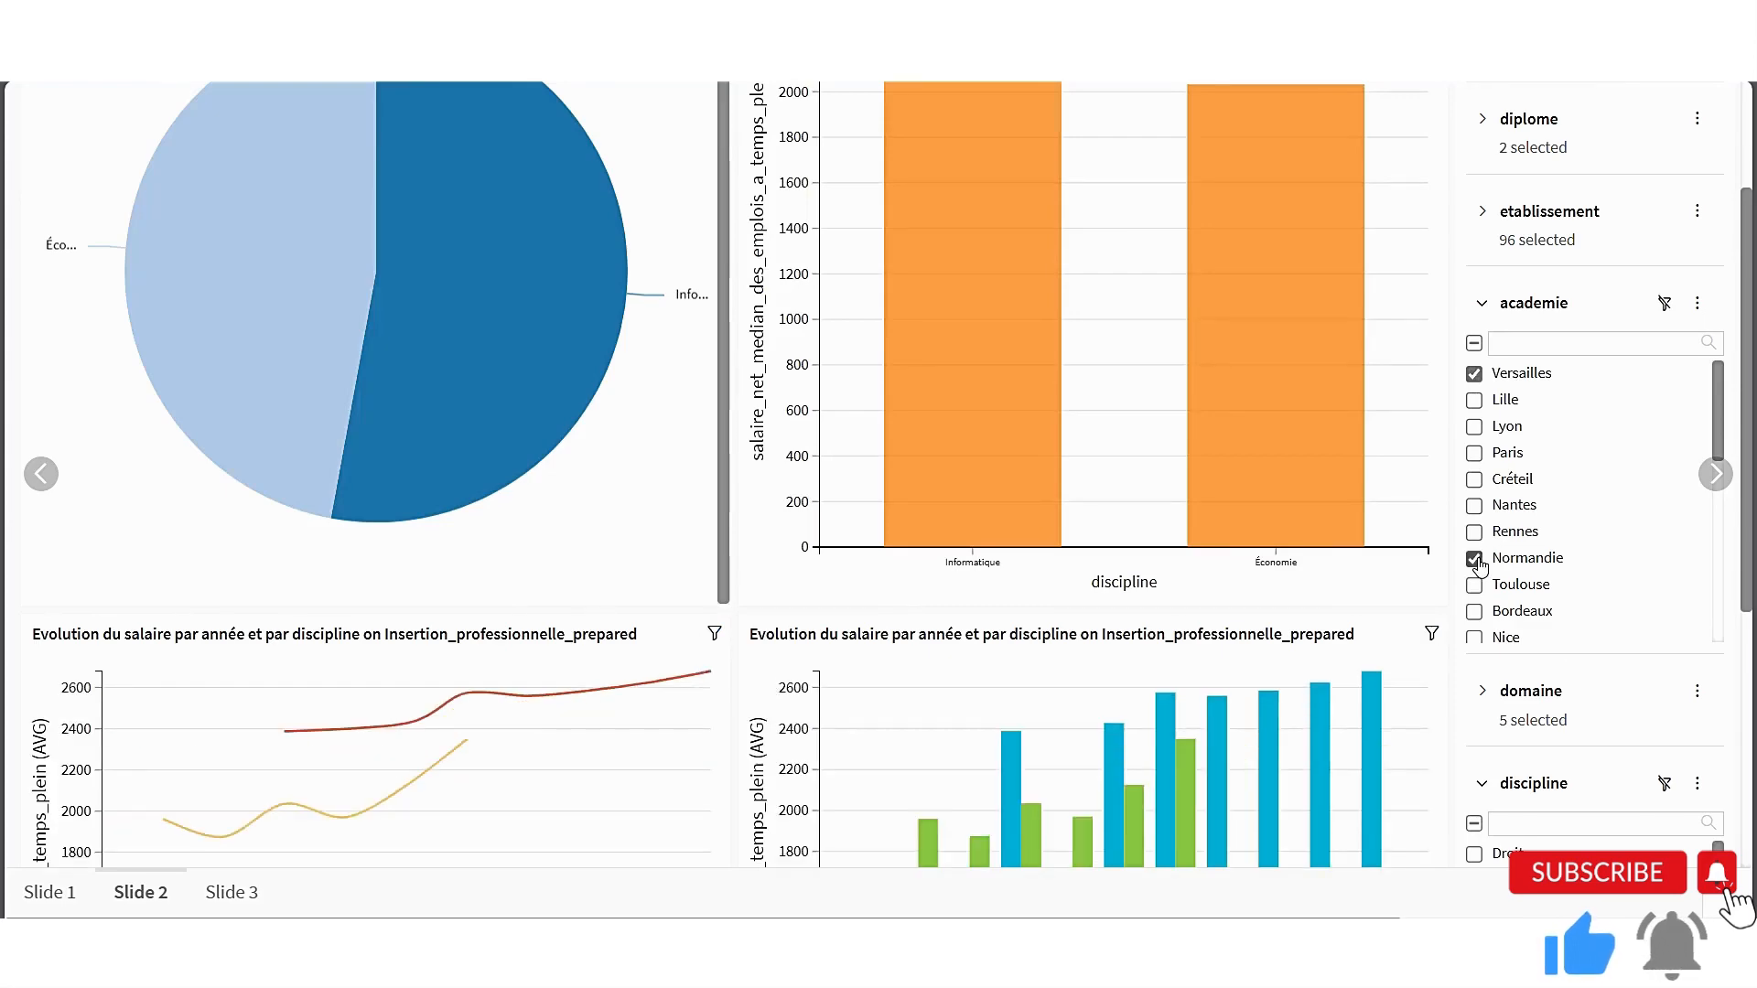
scroll(1281, 437, "up", 1)
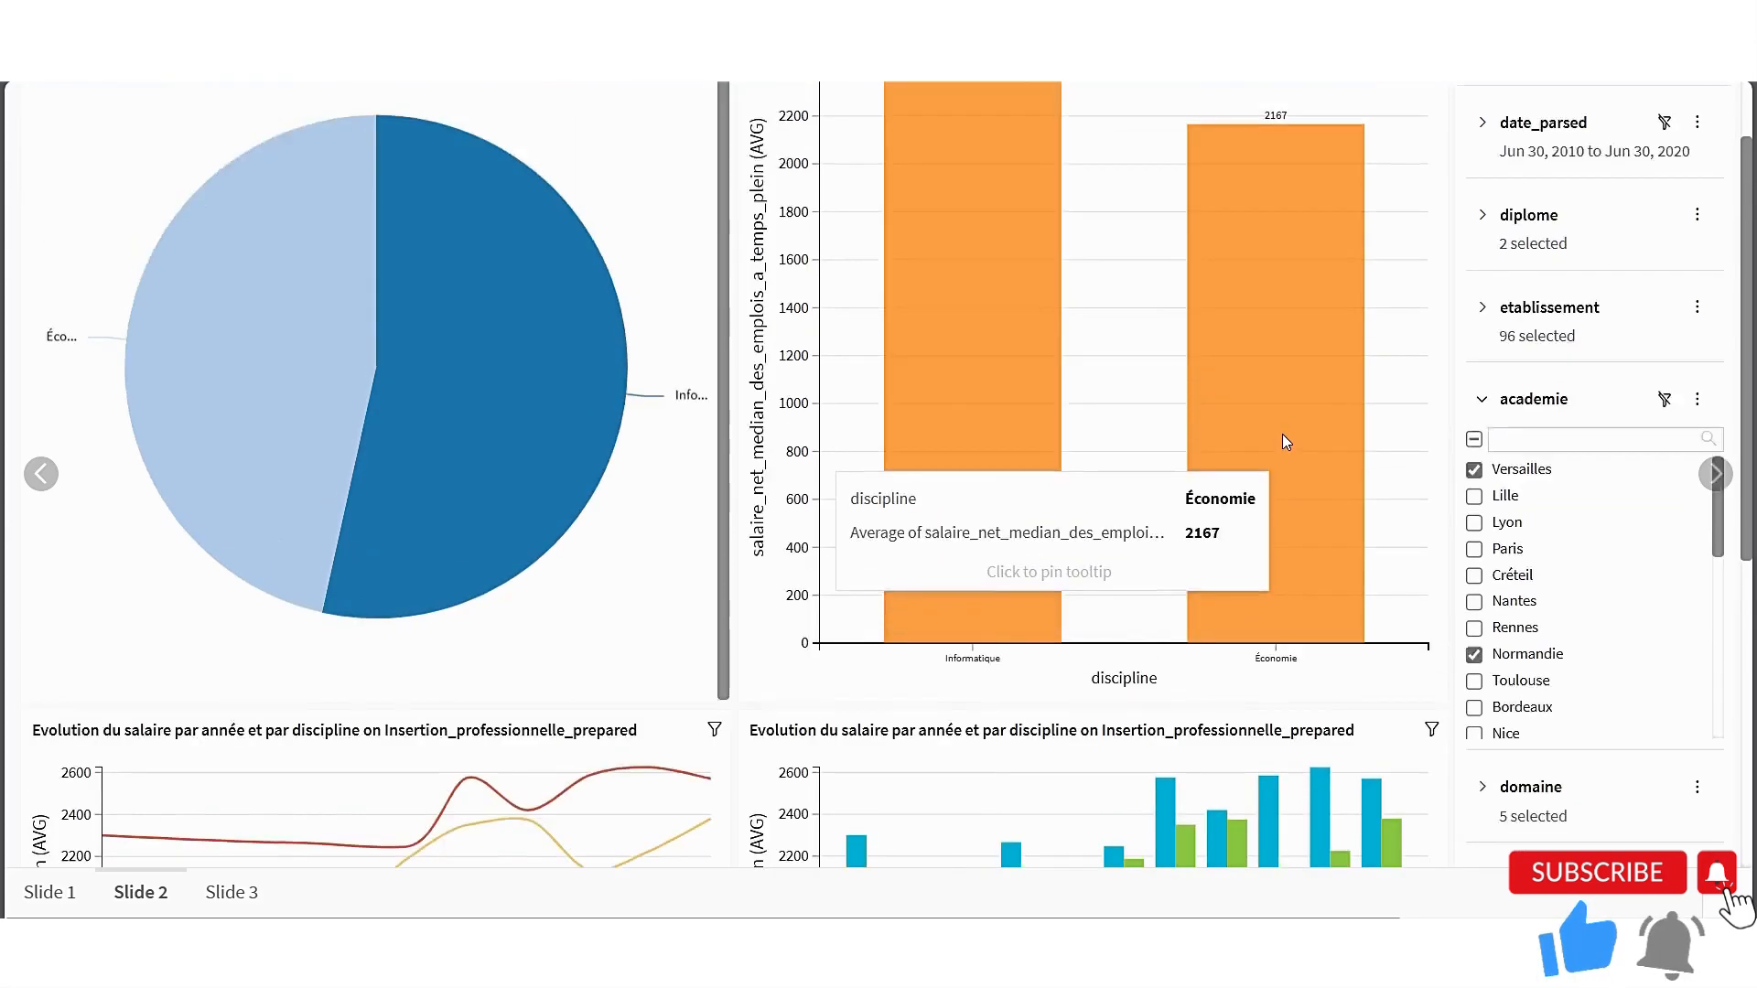
scroll(1282, 434, "up", 1)
scroll(1283, 437, "down", 7)
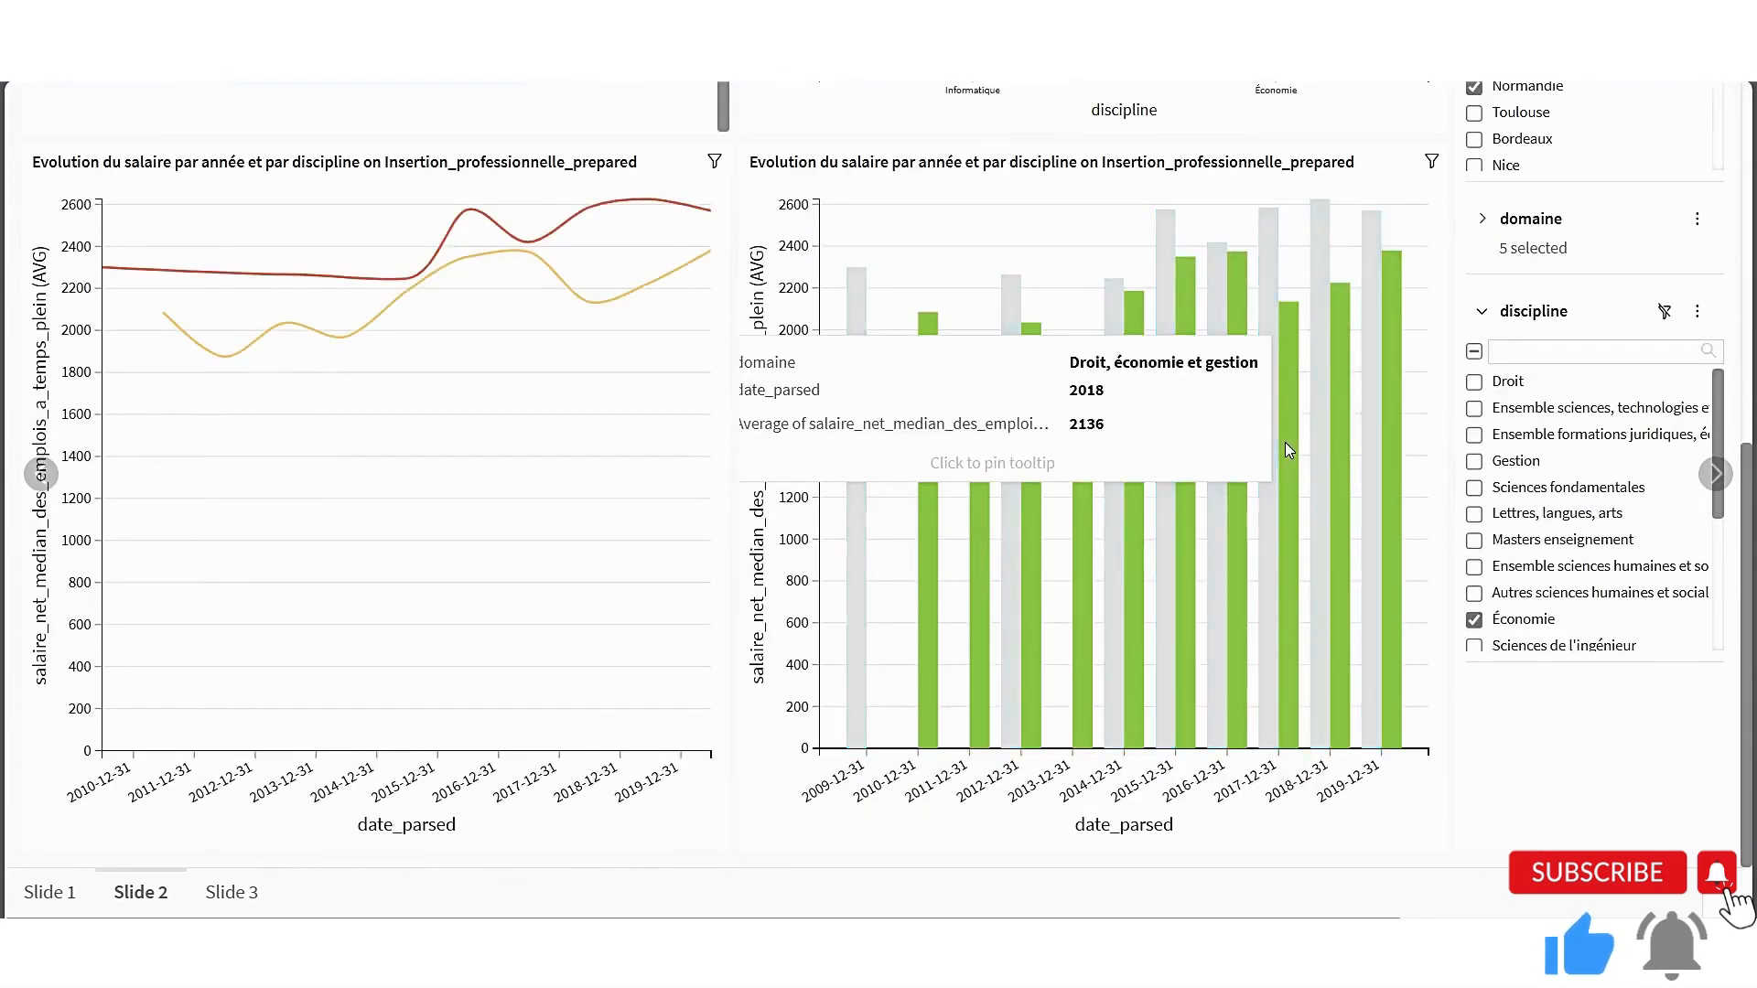
scroll(1285, 442, "up", 7)
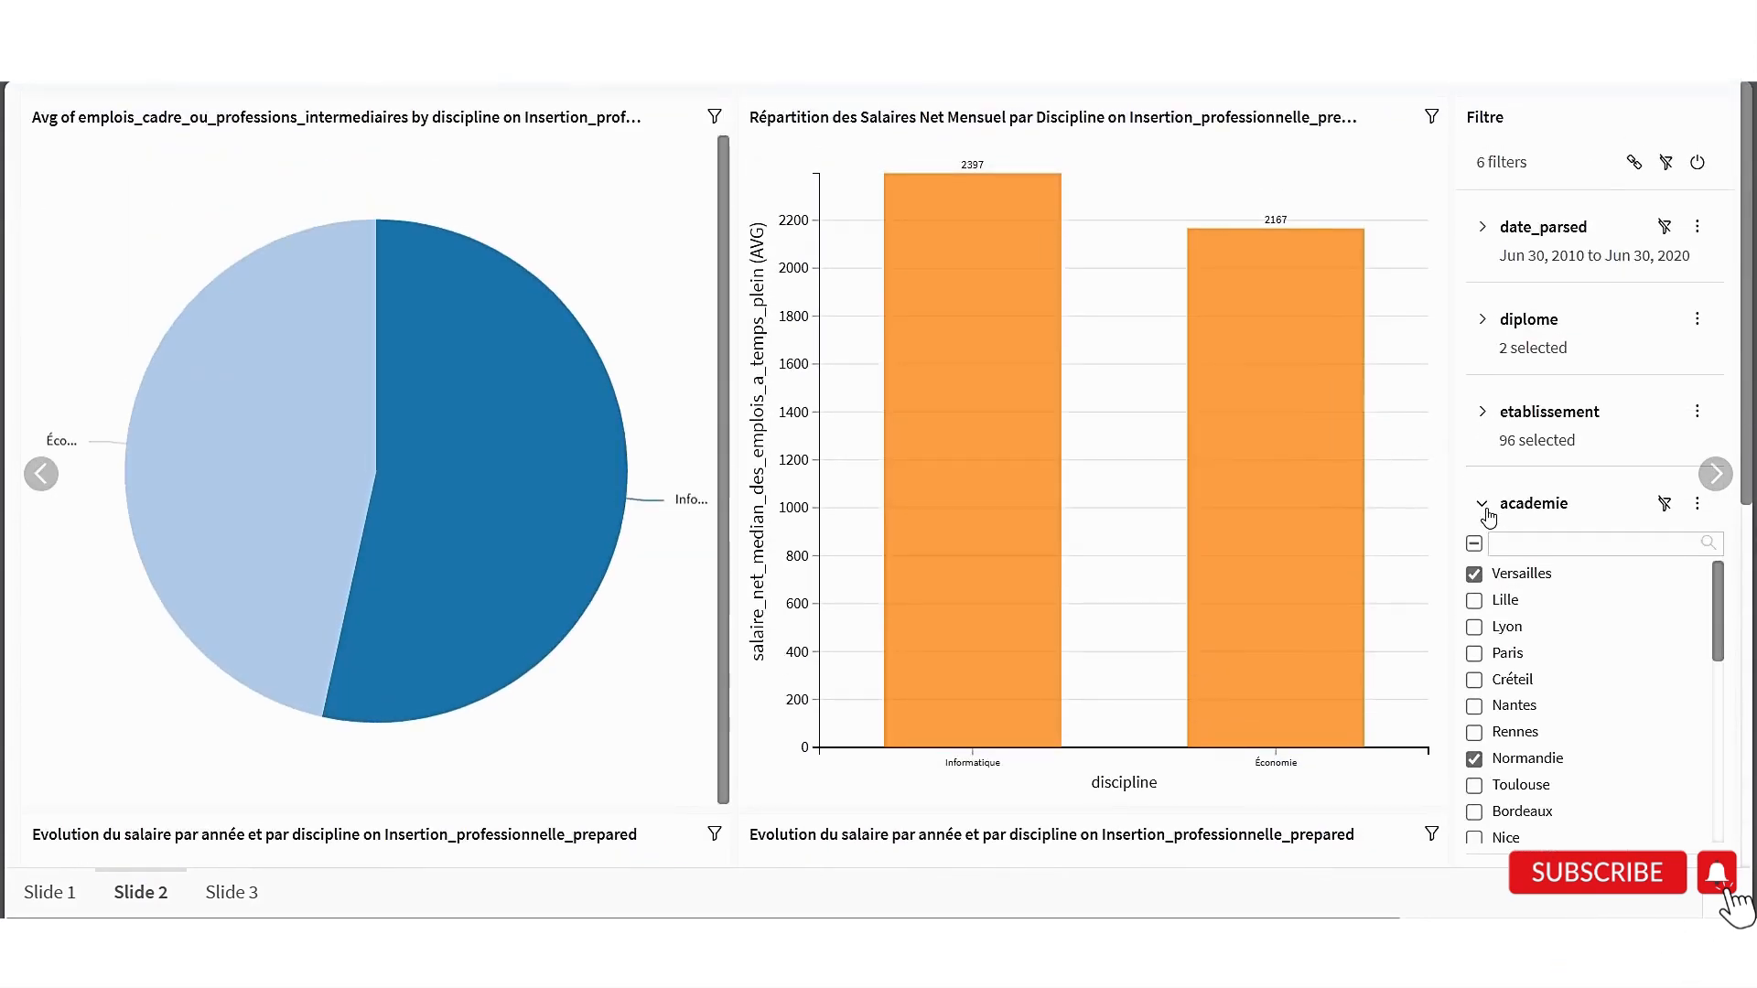
left_click(1482, 505)
scroll(1455, 365, "down", 4)
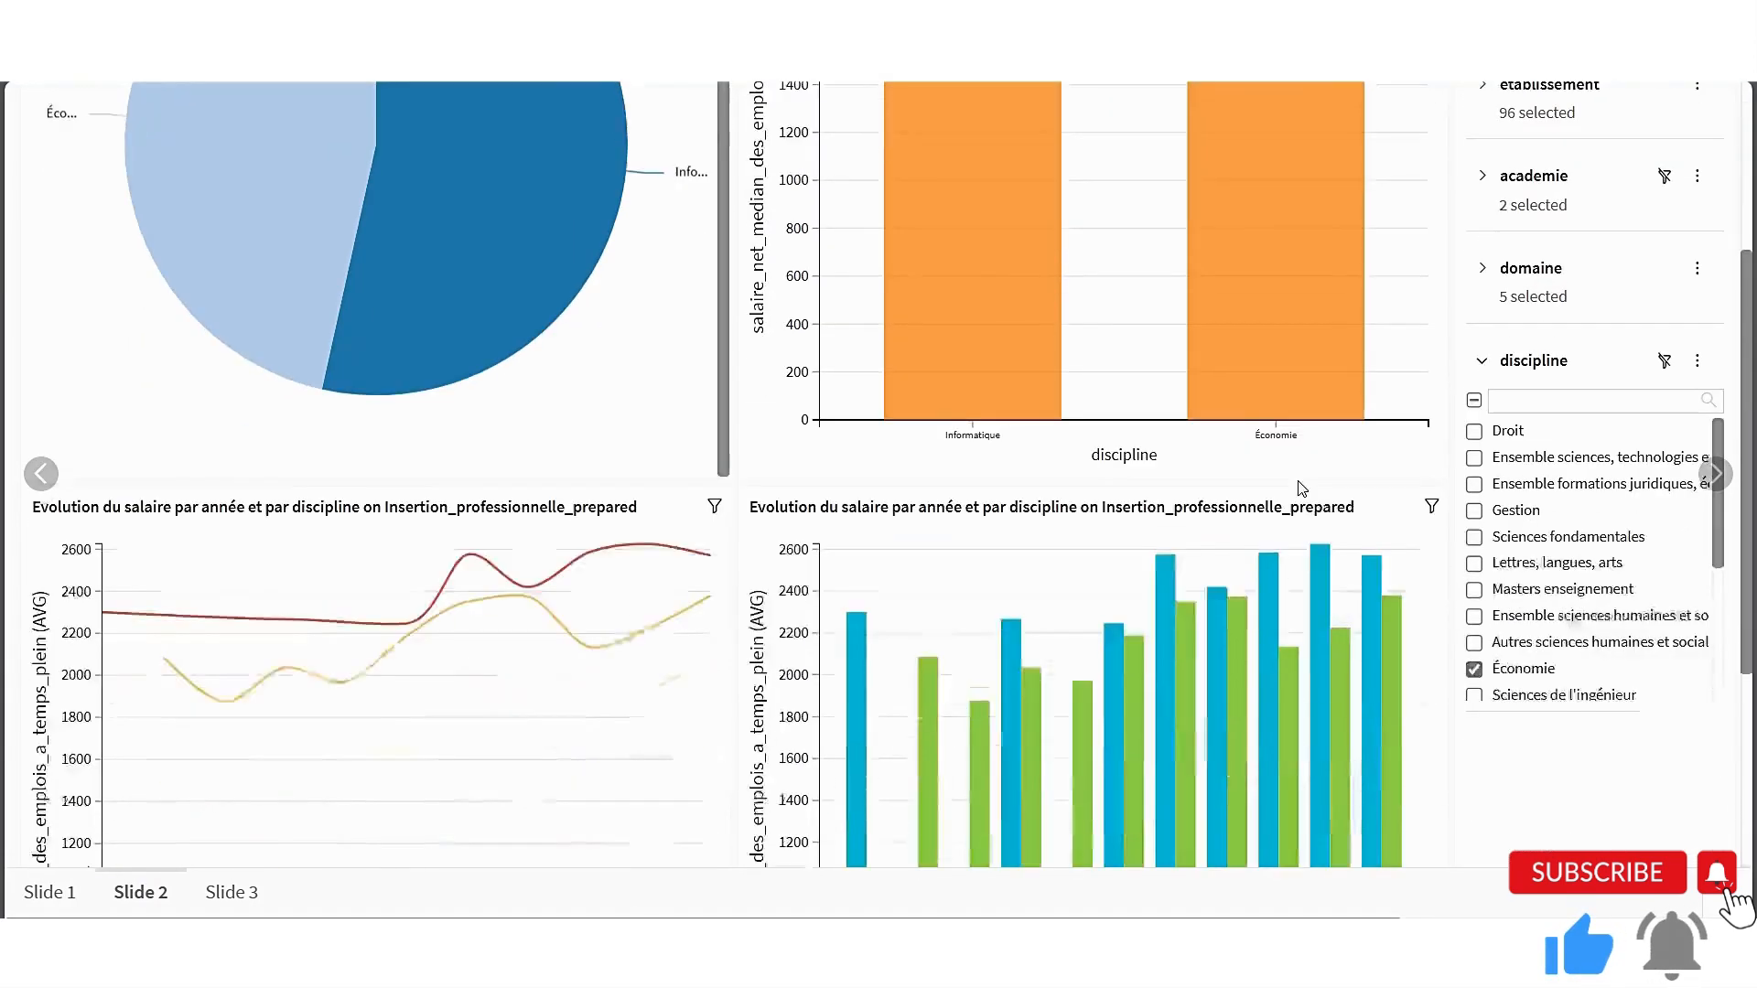
Review the stable-employment chart, outlier box plot, KPIs and average-of-femmes chart on Slide 3
left_click(1717, 474)
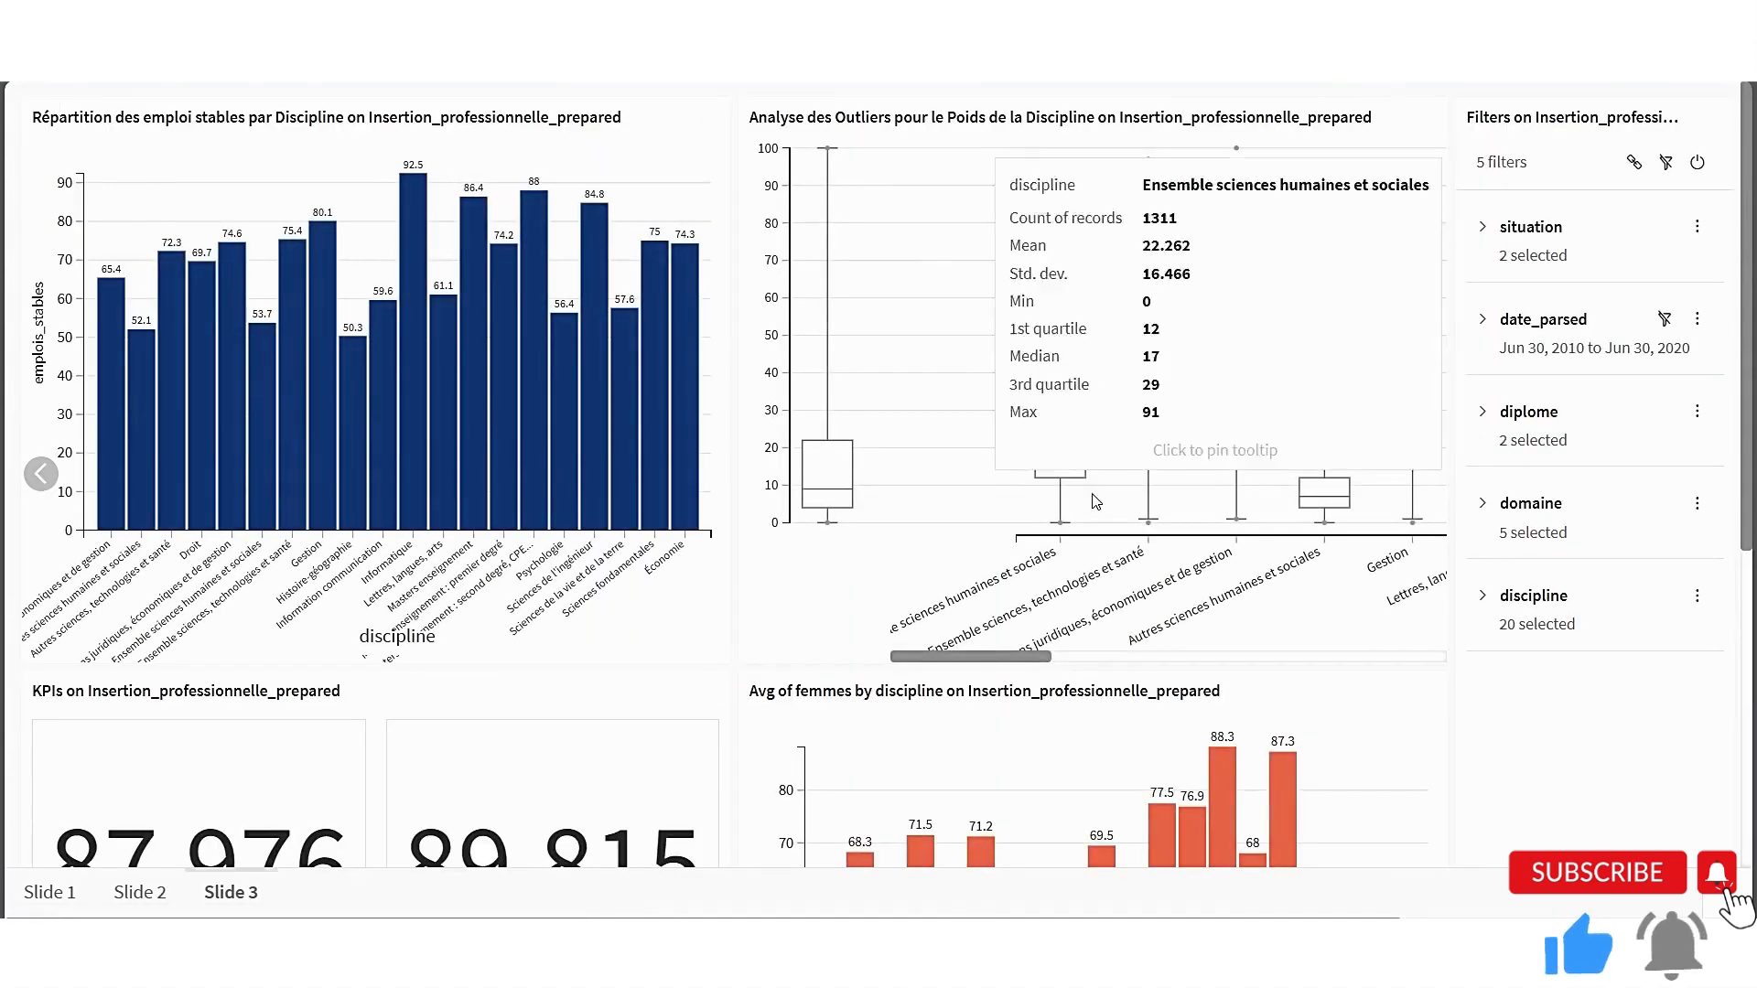
scroll(717, 649, "down", 5)
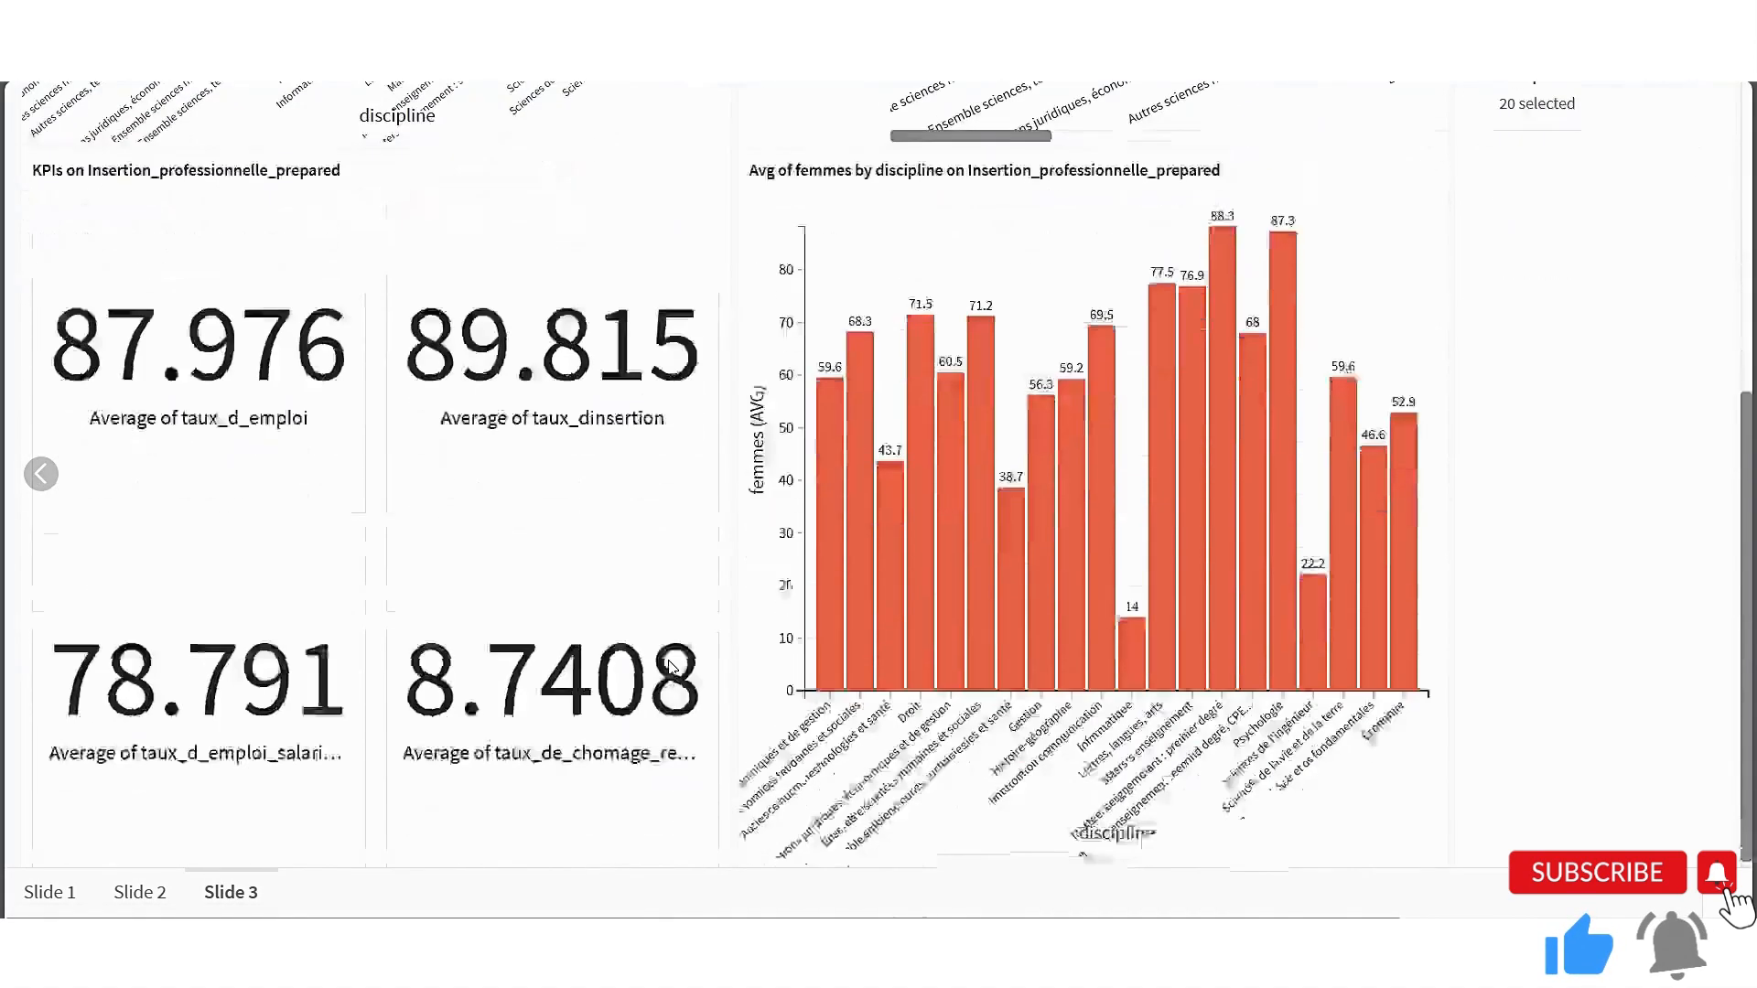
scroll(953, 614, "up", 5)
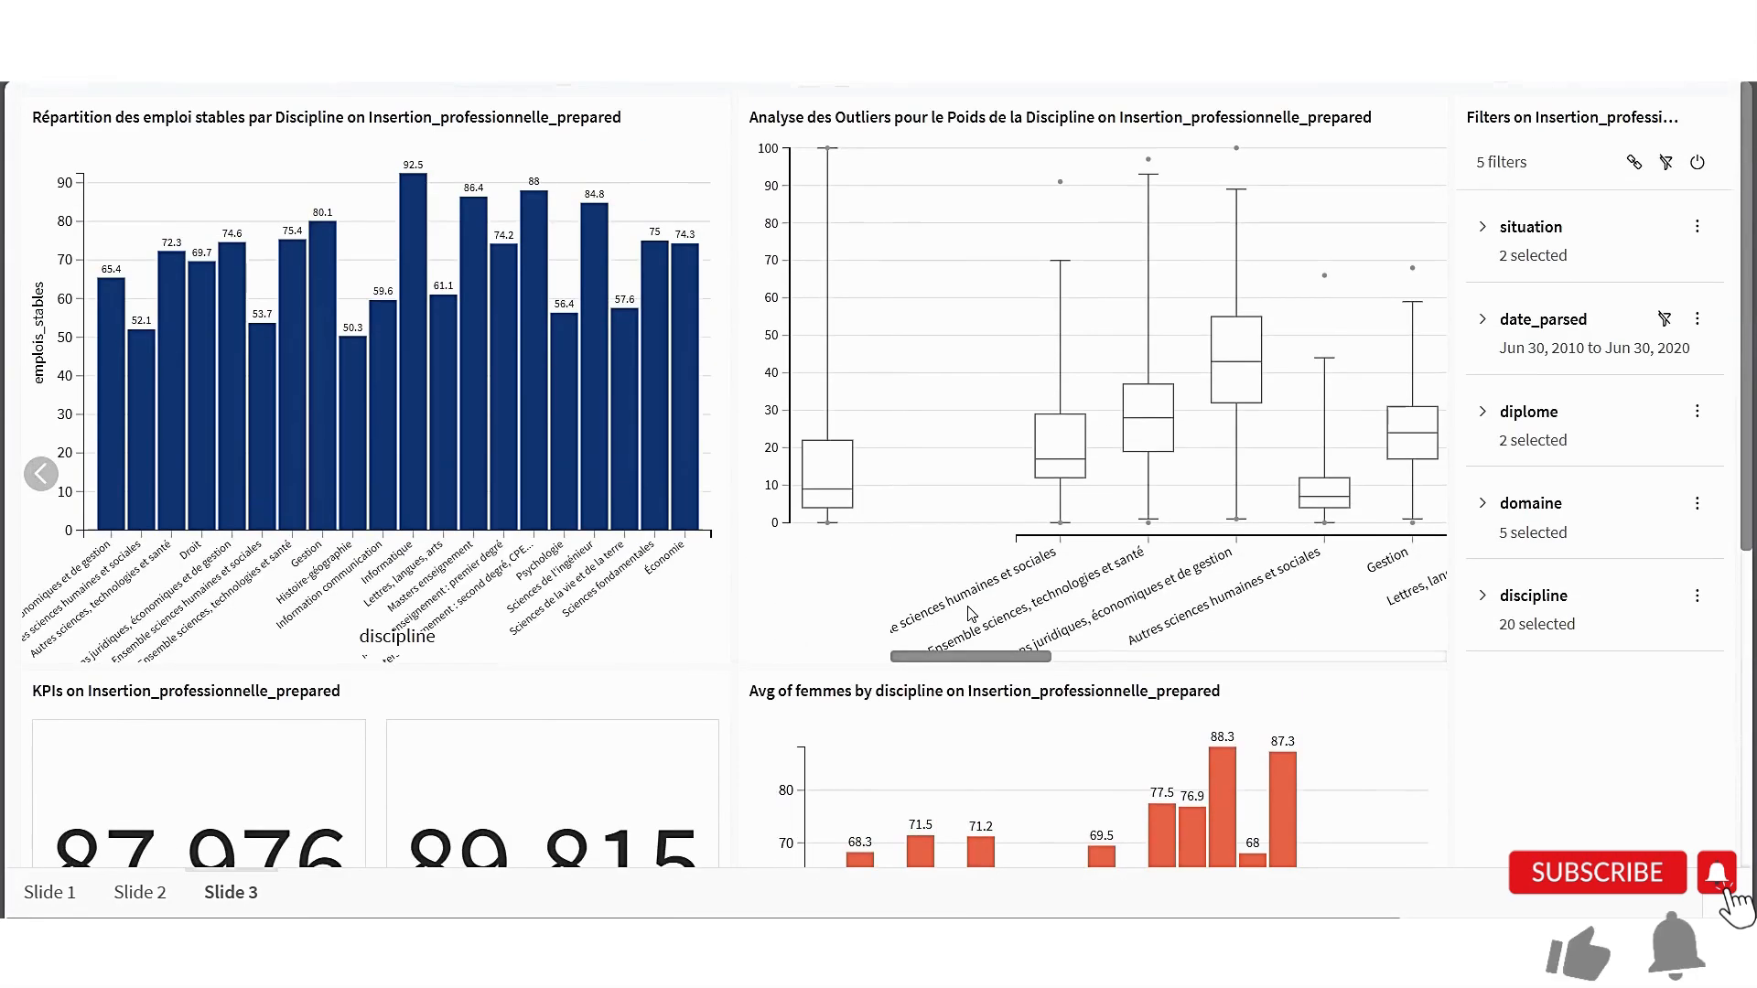
mouse_move(1078, 439)
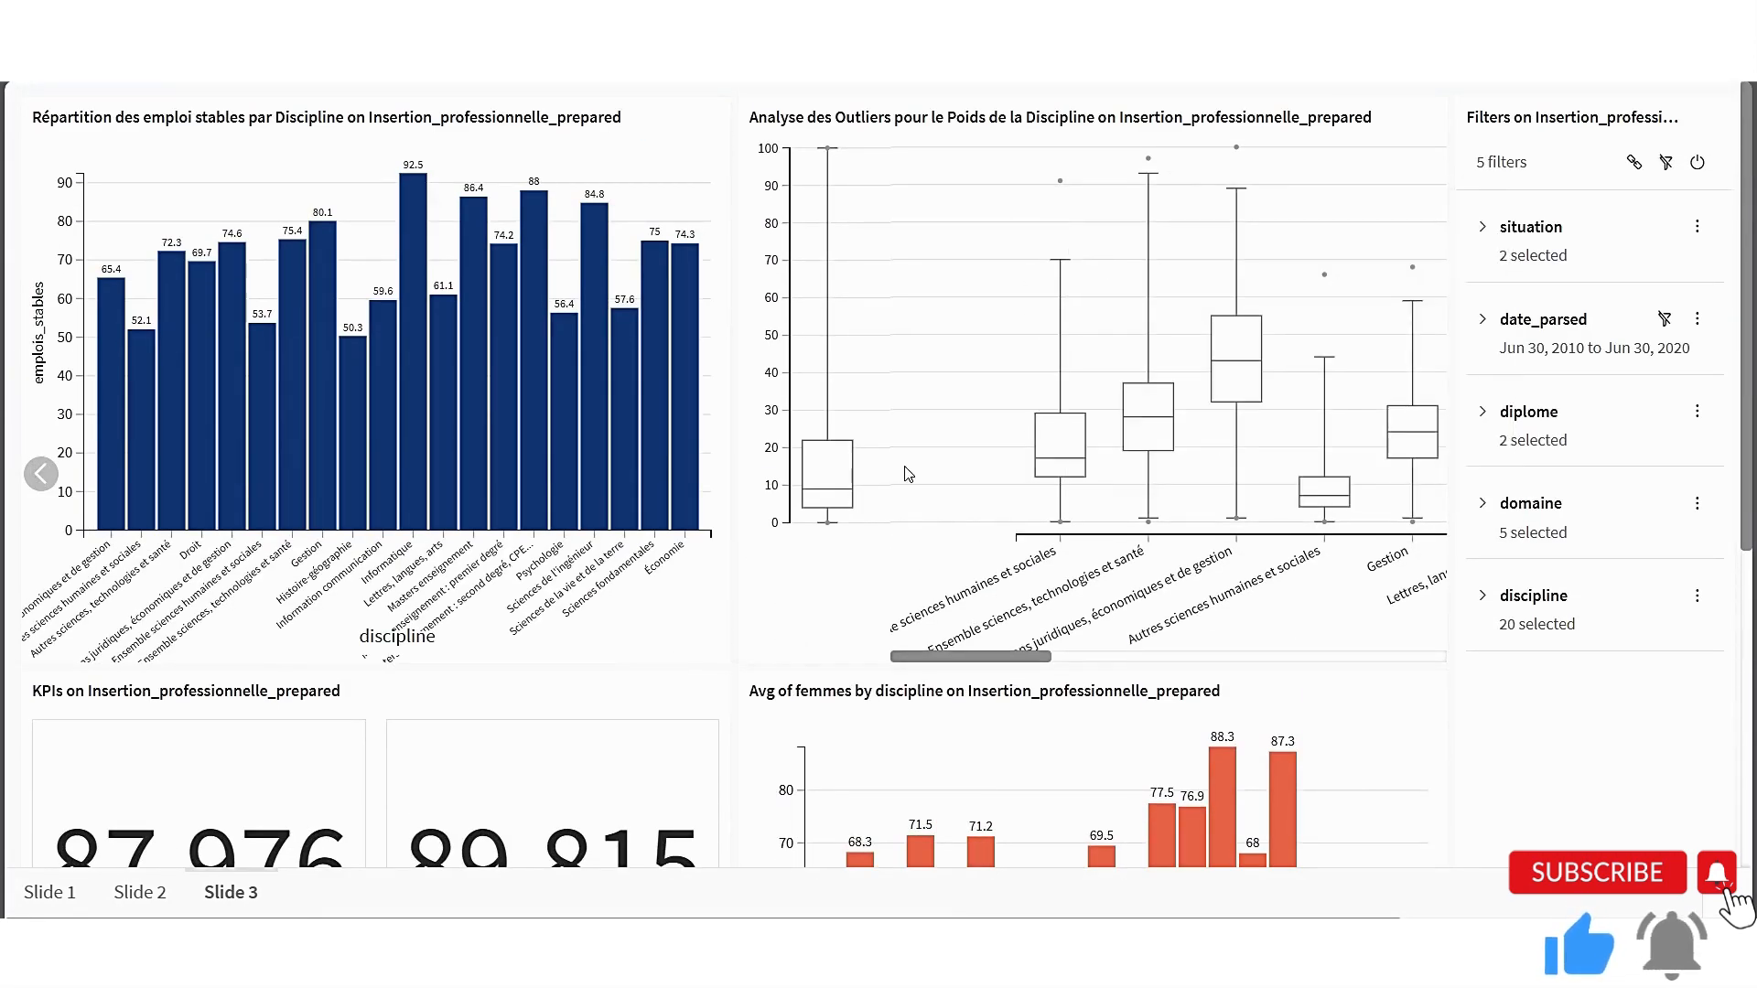
scroll(918, 472, "down", 6)
mouse_move(1010, 613)
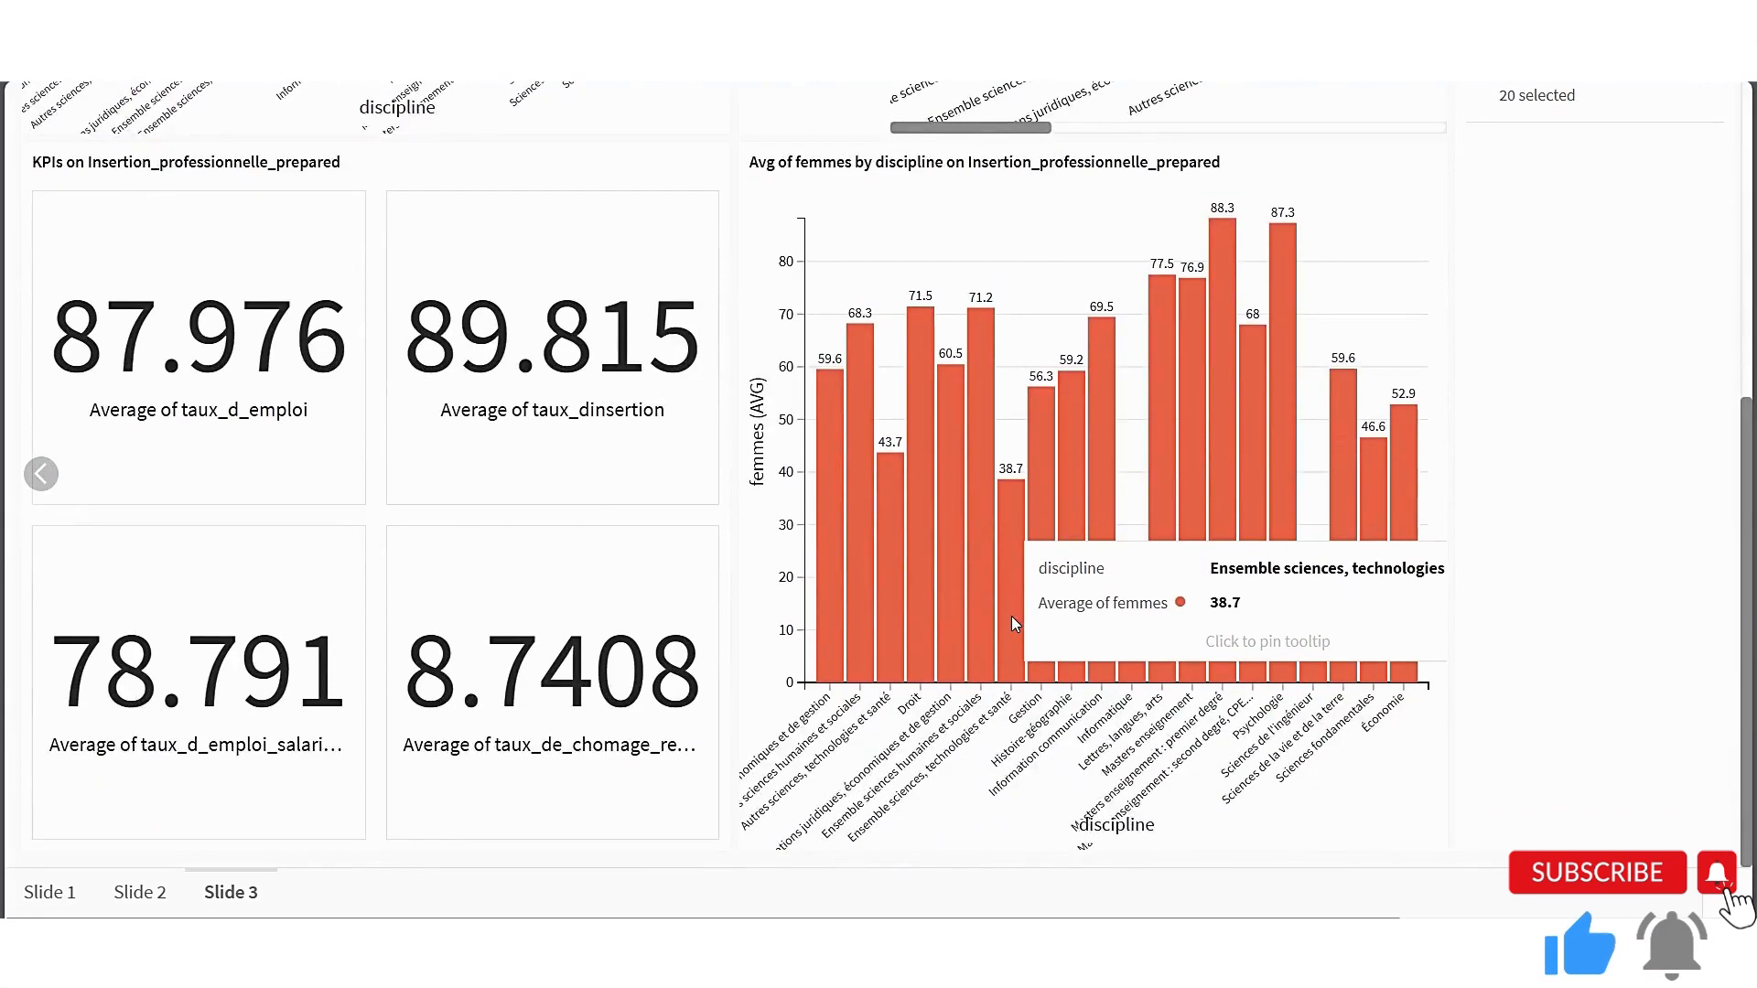
scroll(1012, 617, "up", 2)
scroll(1012, 616, "up", 3)
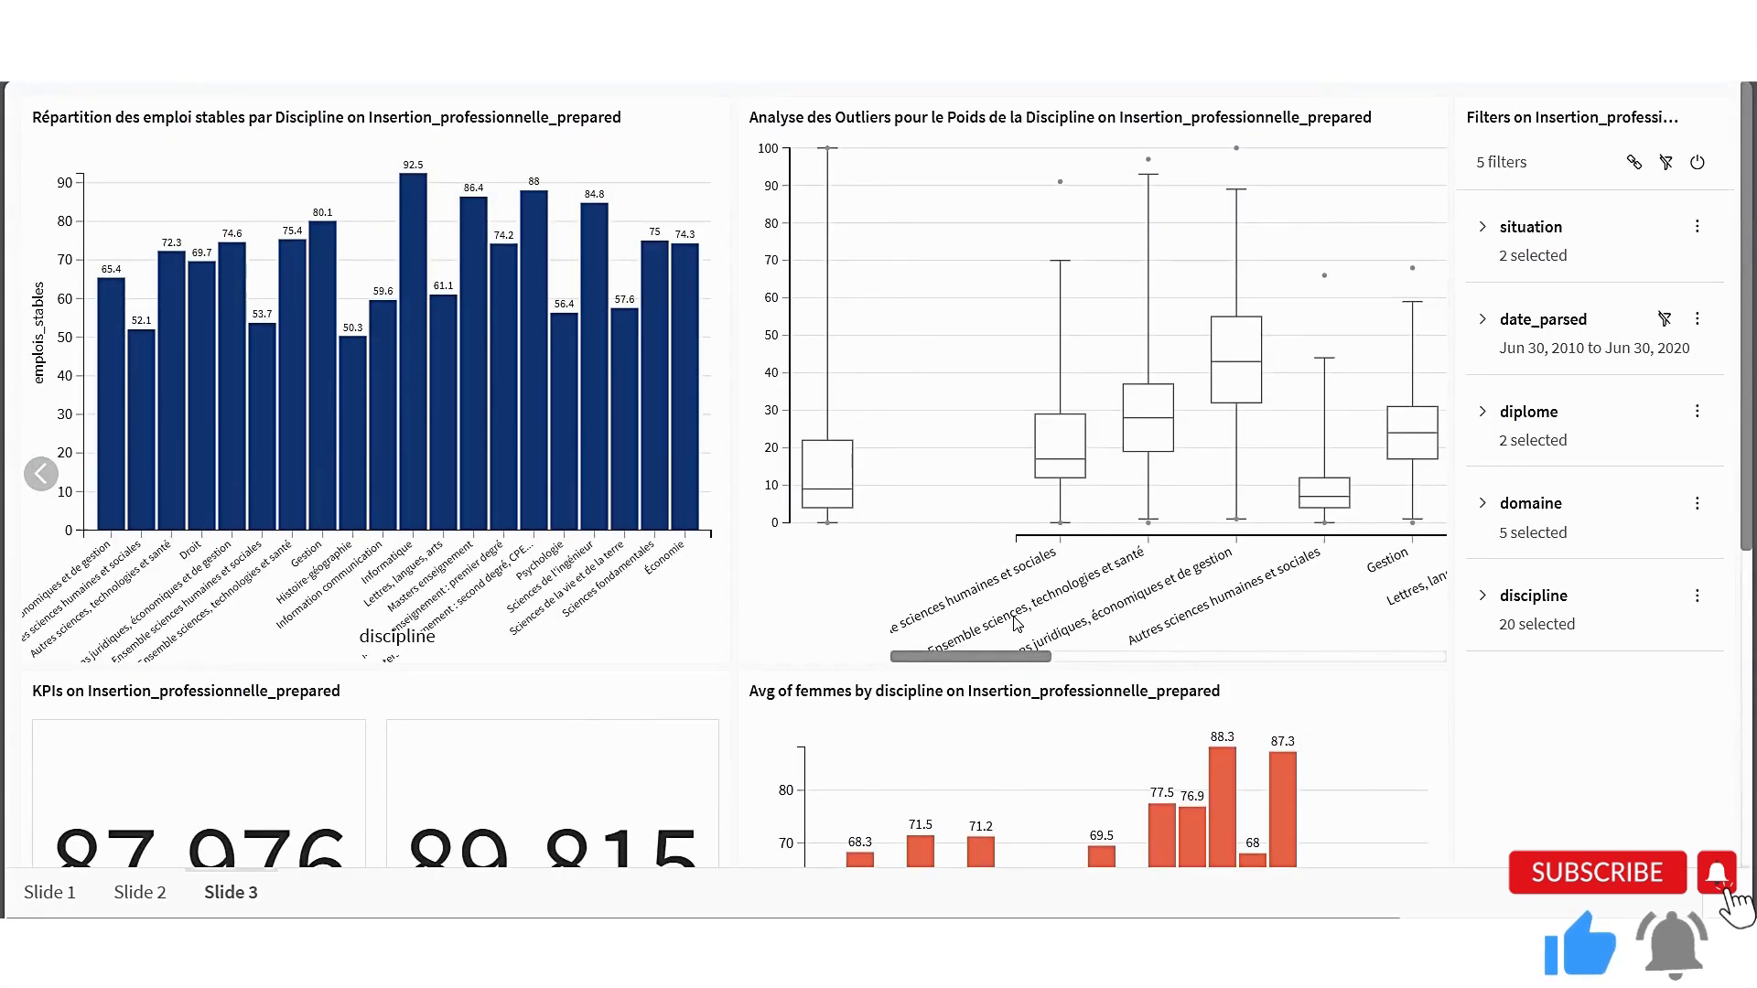